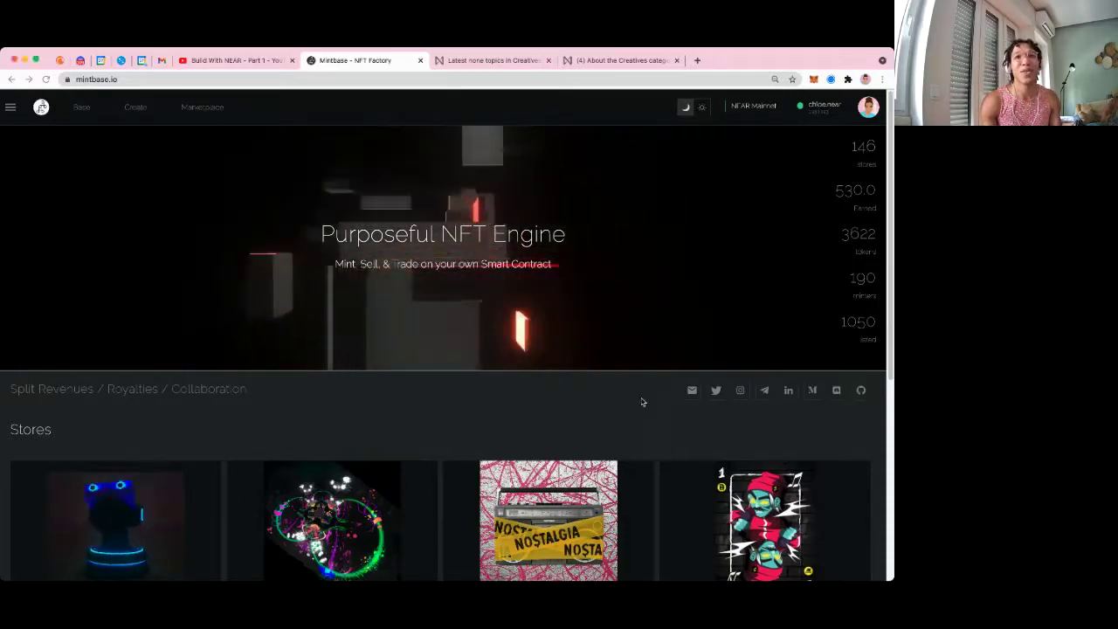
Switch Mintbase from NEAR Mainnet to the Ethereum network at eth.mintbase.io
left_click(382, 349)
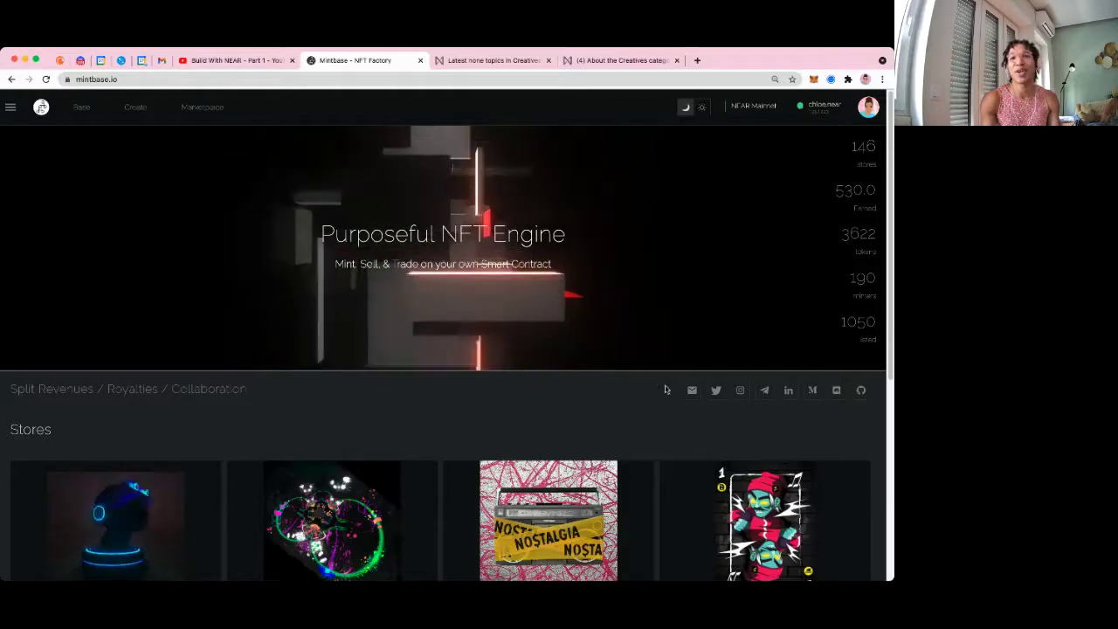
left_click_drag(890, 438, 855, 435)
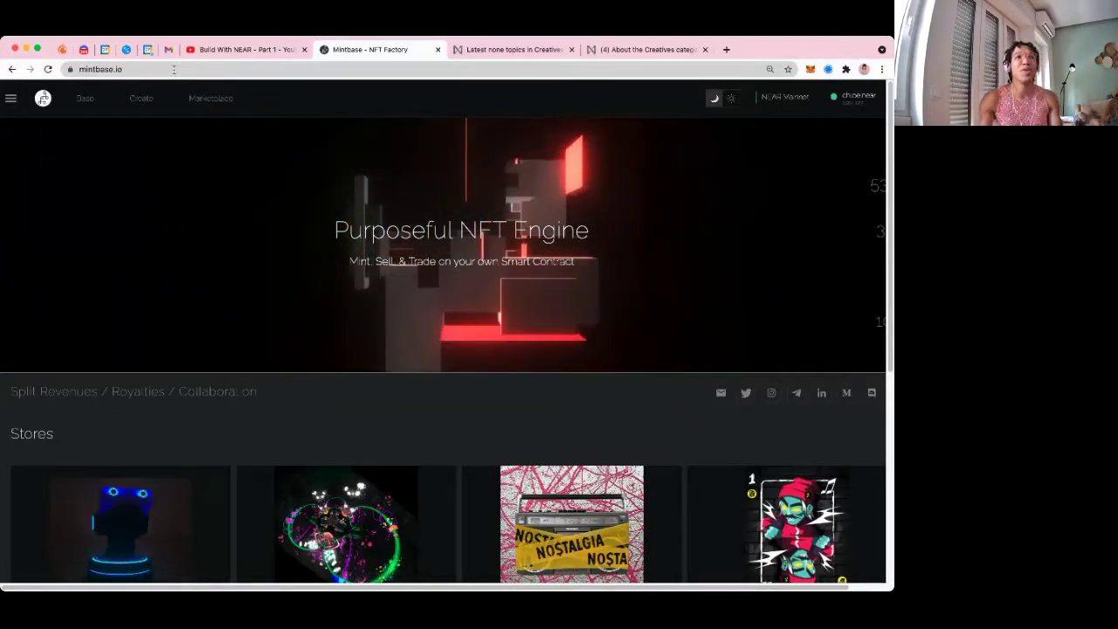
left_click(168, 68)
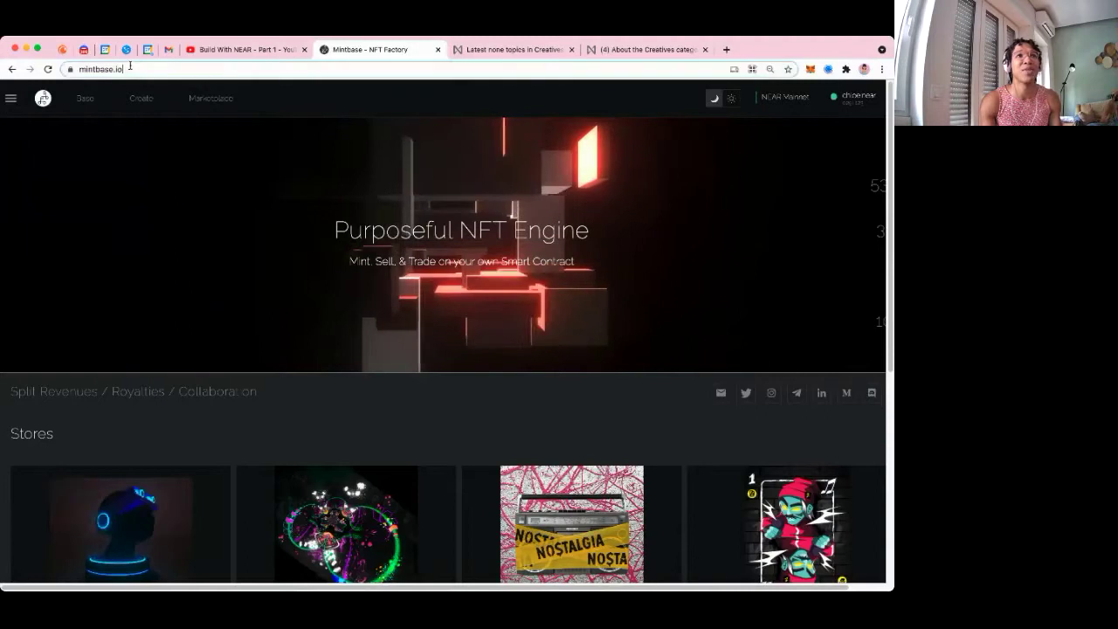
left_click(145, 70)
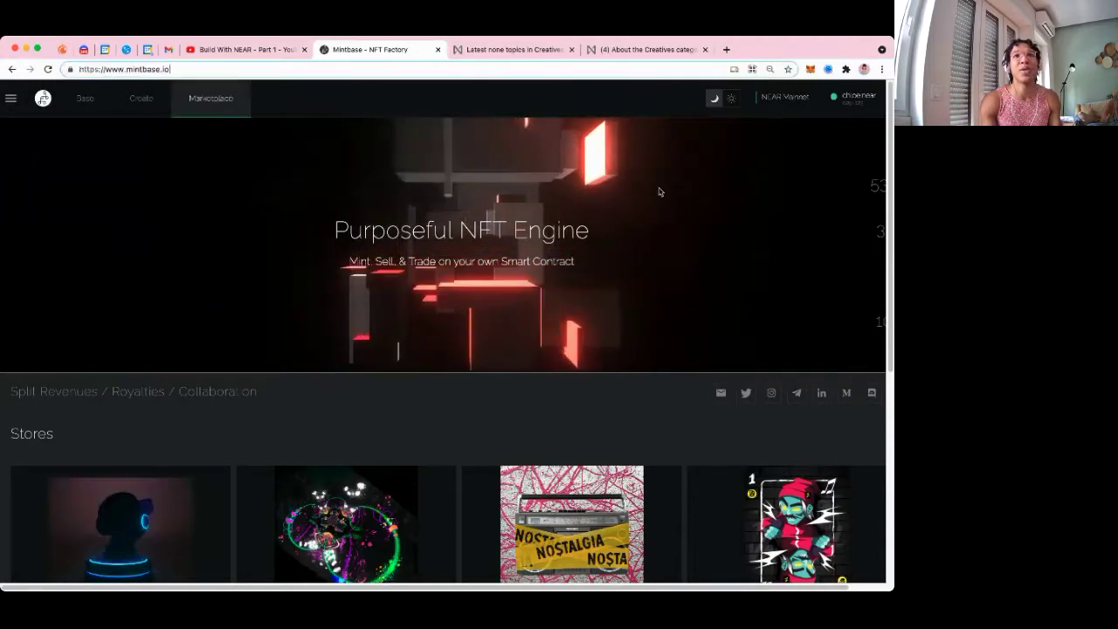
left_click(785, 97)
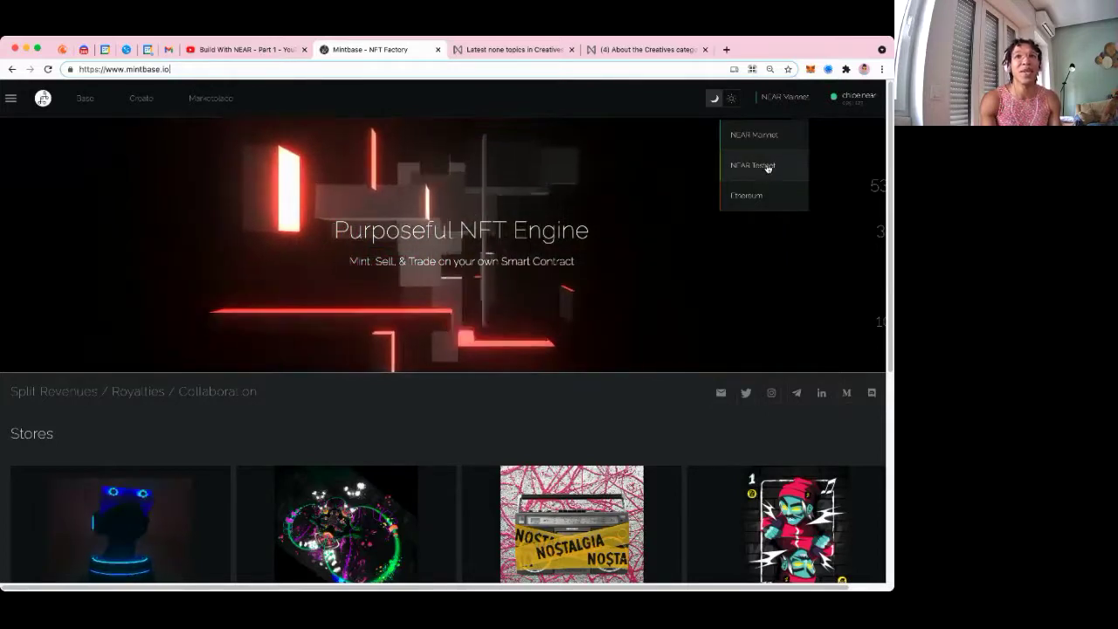
left_click(747, 197)
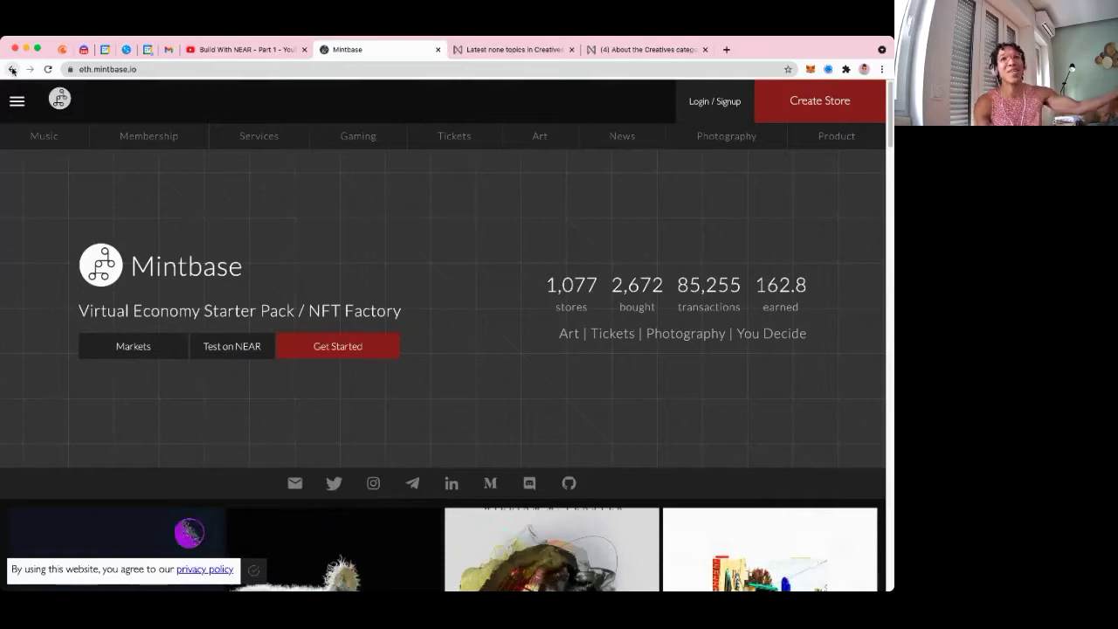
Go back to NEAR Mainnet, make the second linked account active, and return to the mintbase.io home page
left_click(12, 69)
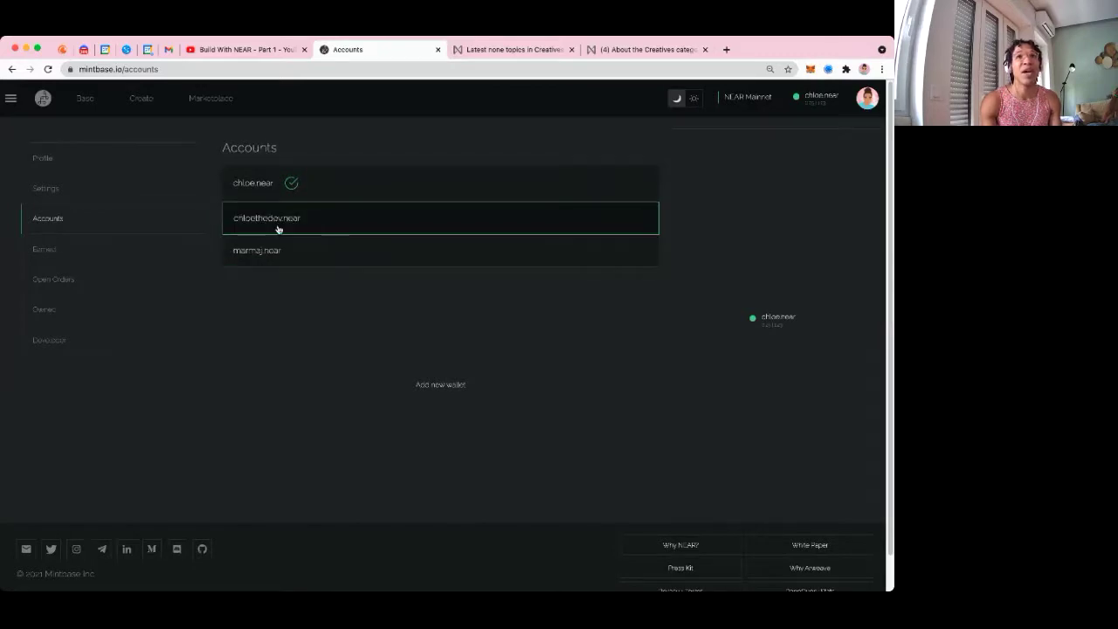
left_click(276, 227)
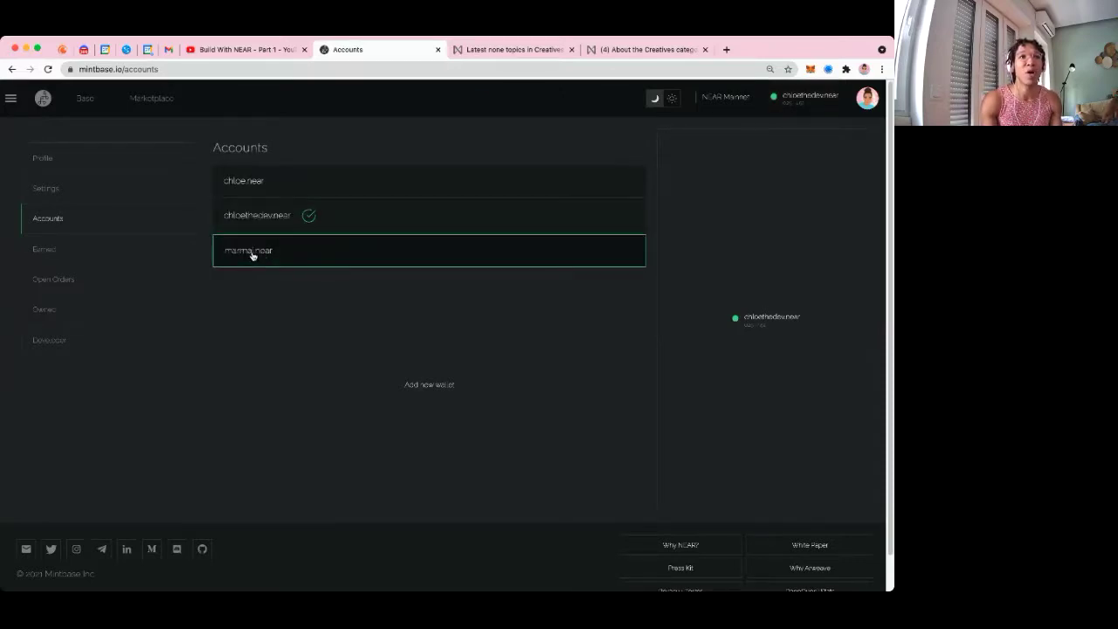
left_click(829, 113)
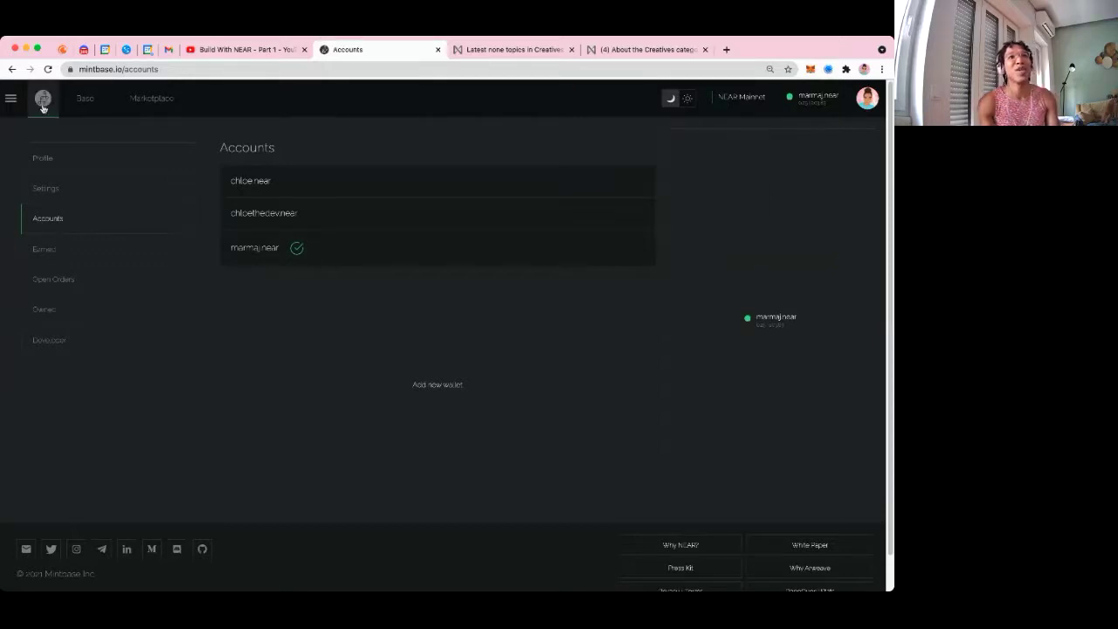
left_click(42, 102)
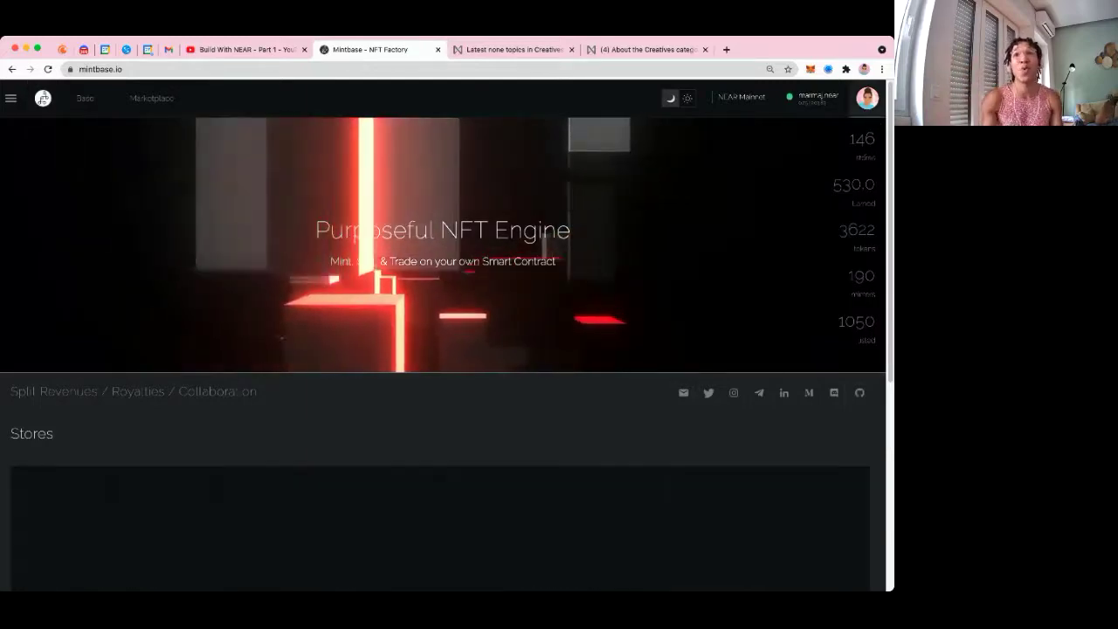
Open the dashboard and reactivate the first linked account, showing its one store and three owned NFTs
left_click(866, 98)
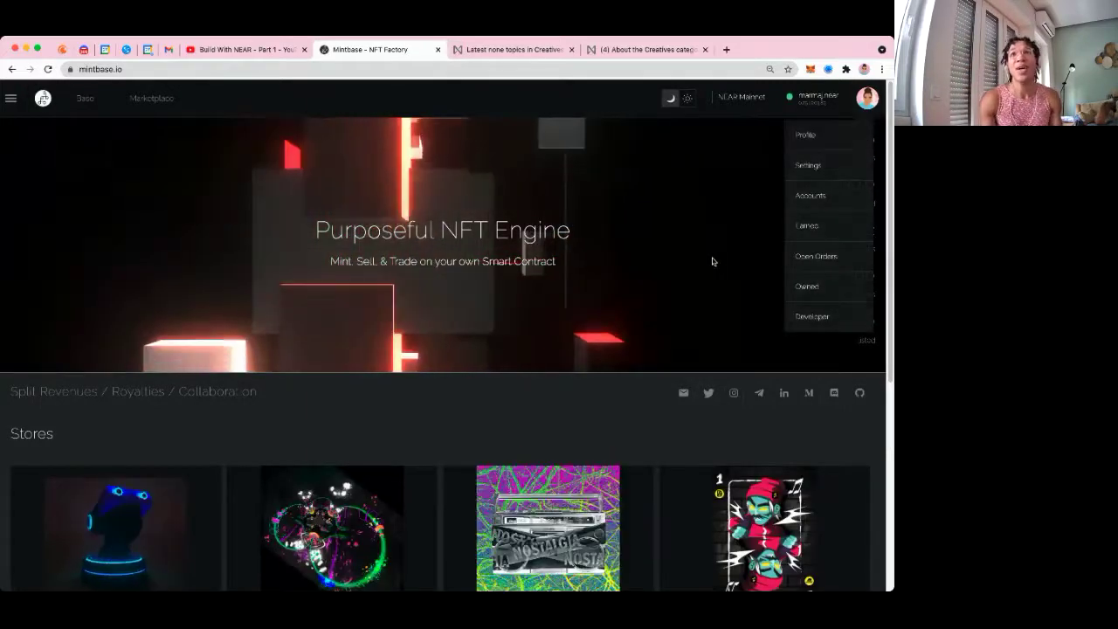
left_click(711, 259)
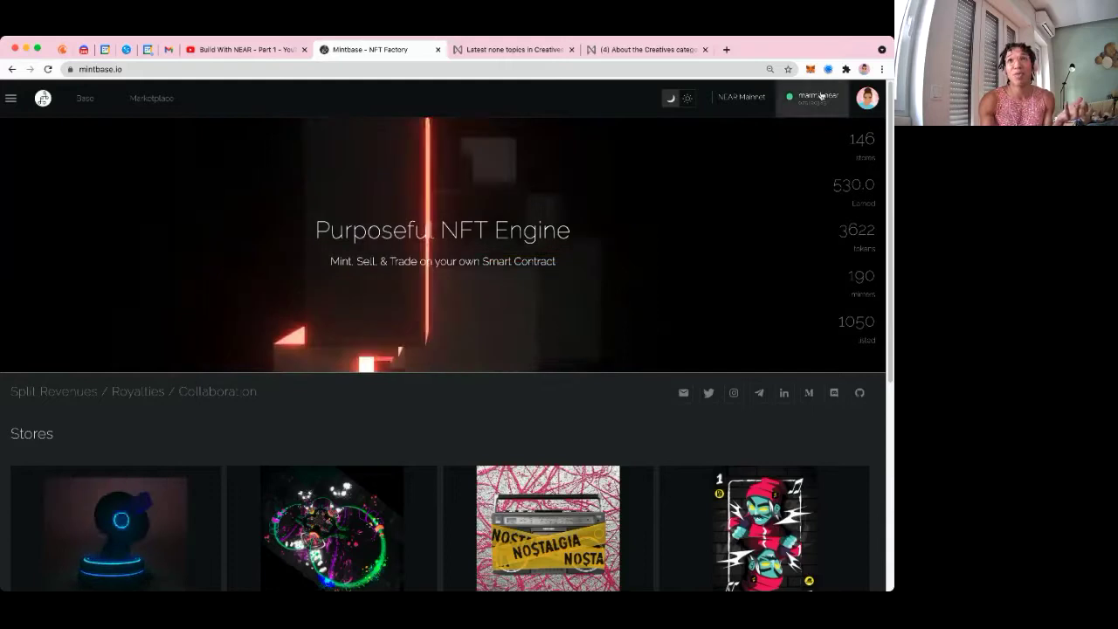
left_click(76, 99)
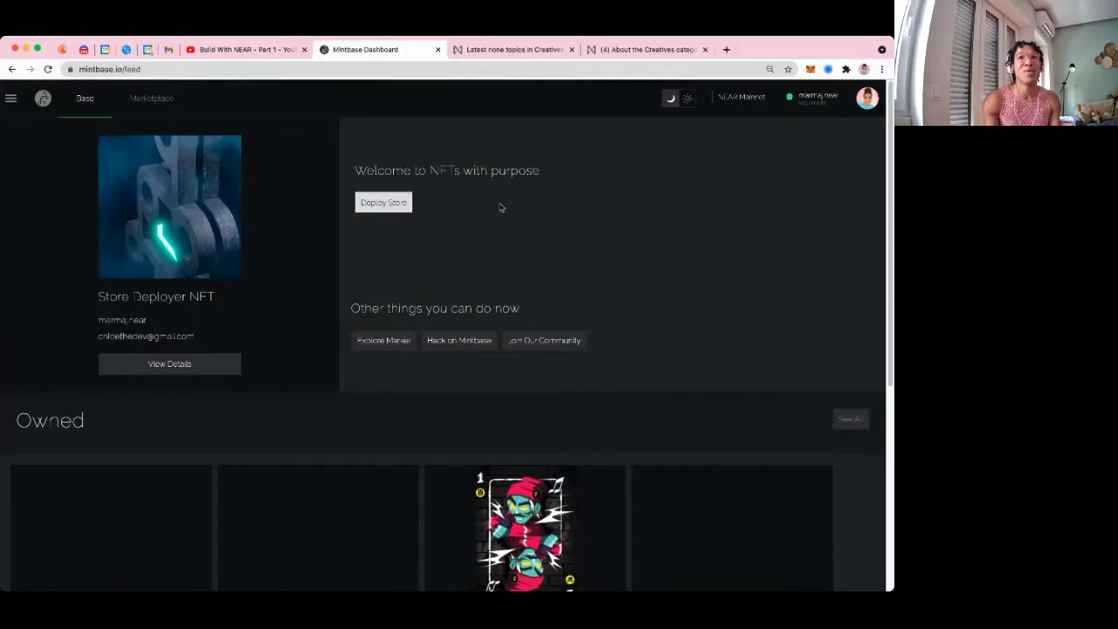
left_click(810, 103)
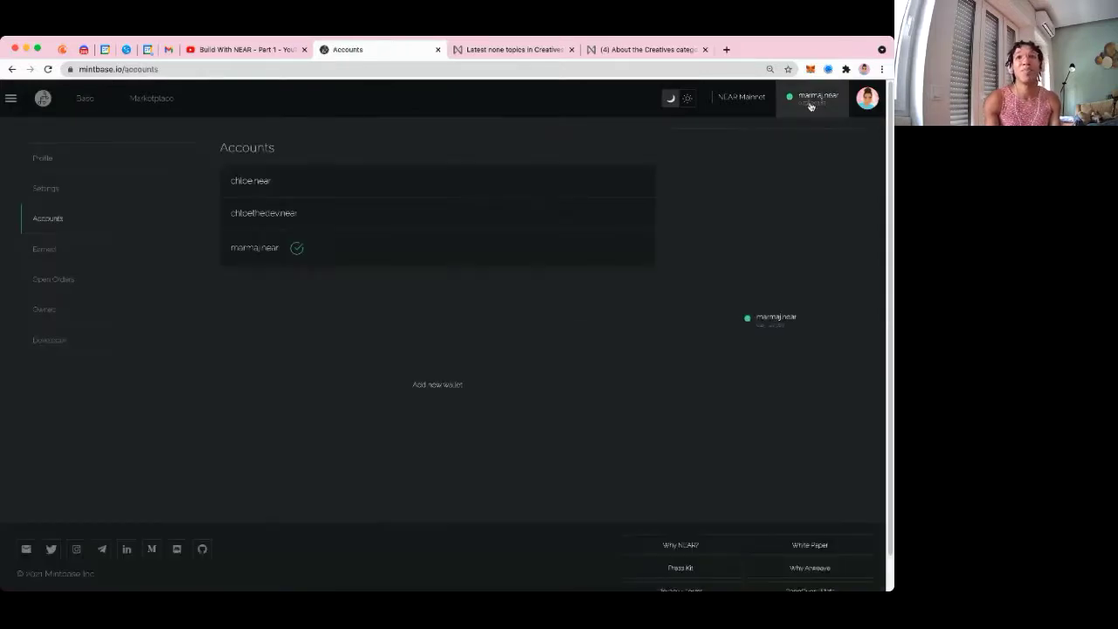
left_click(258, 185)
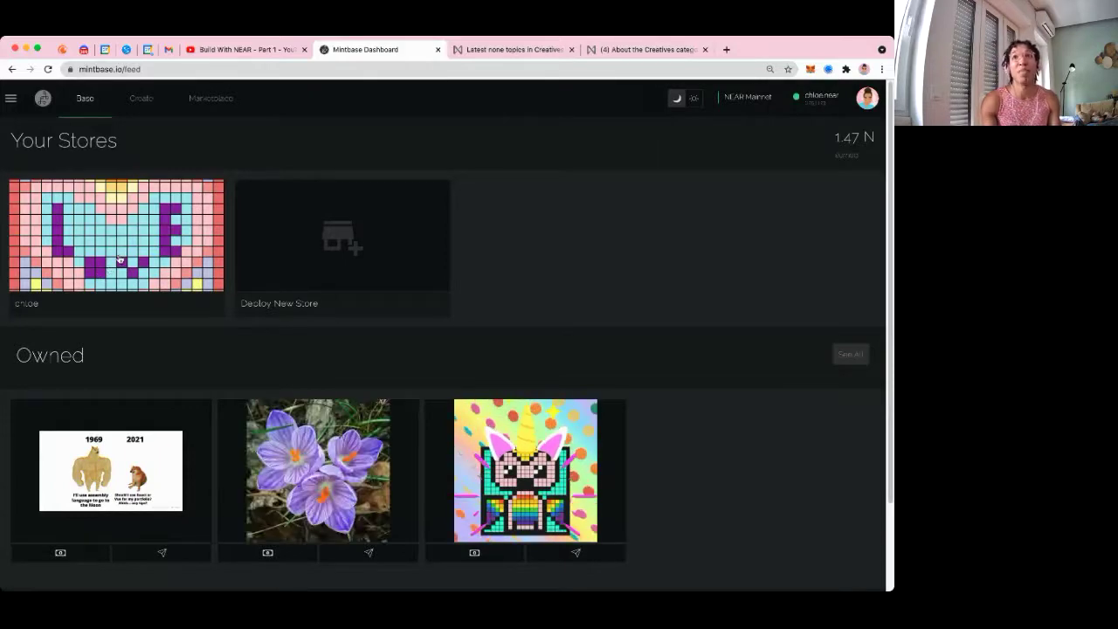
left_click(124, 257)
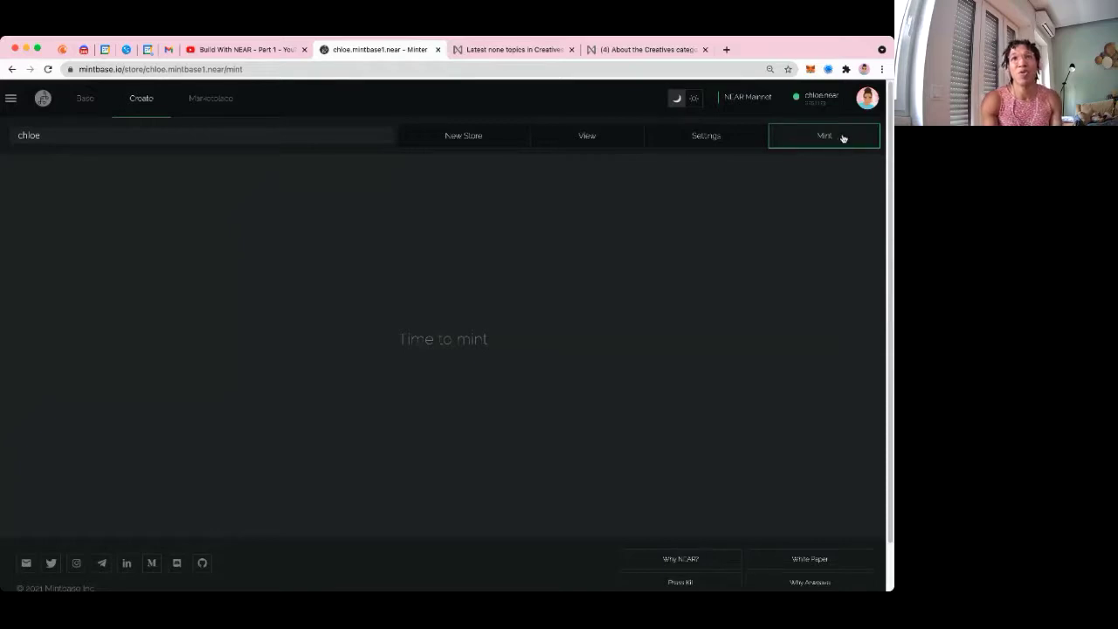
left_click(721, 141)
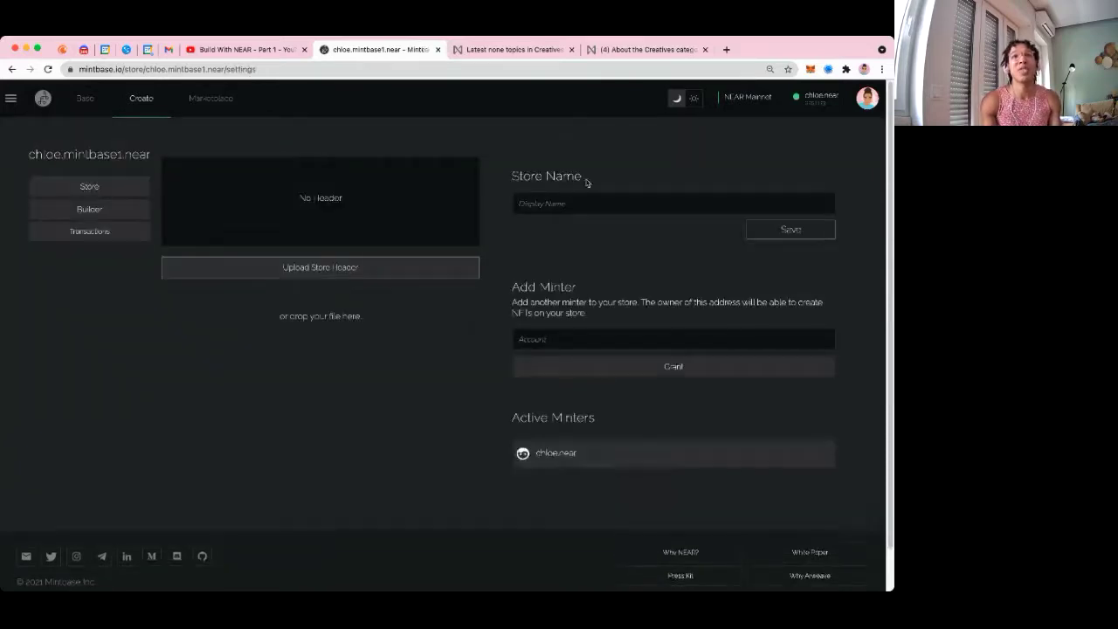
left_click(592, 343)
type("bianca.near")
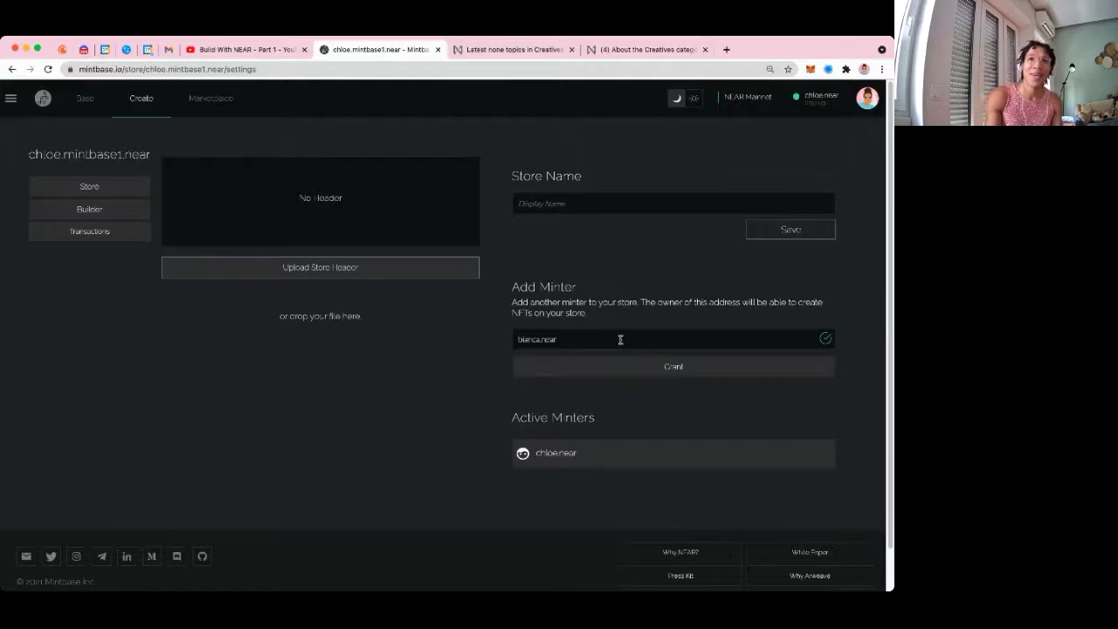
left_click_drag(592, 339, 502, 332)
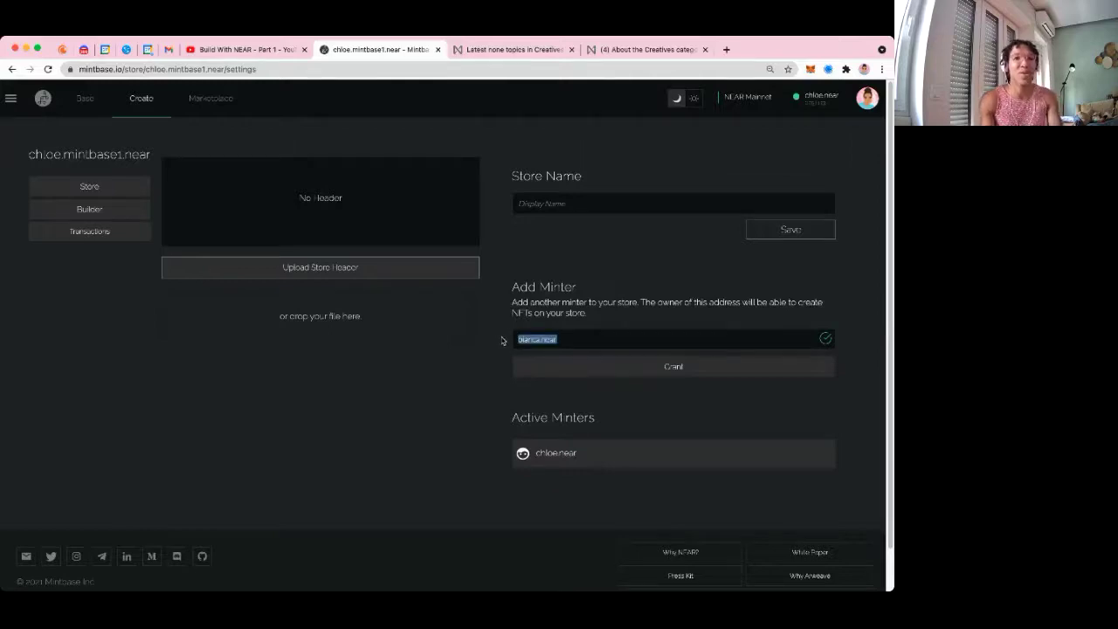
key("BackSpace")
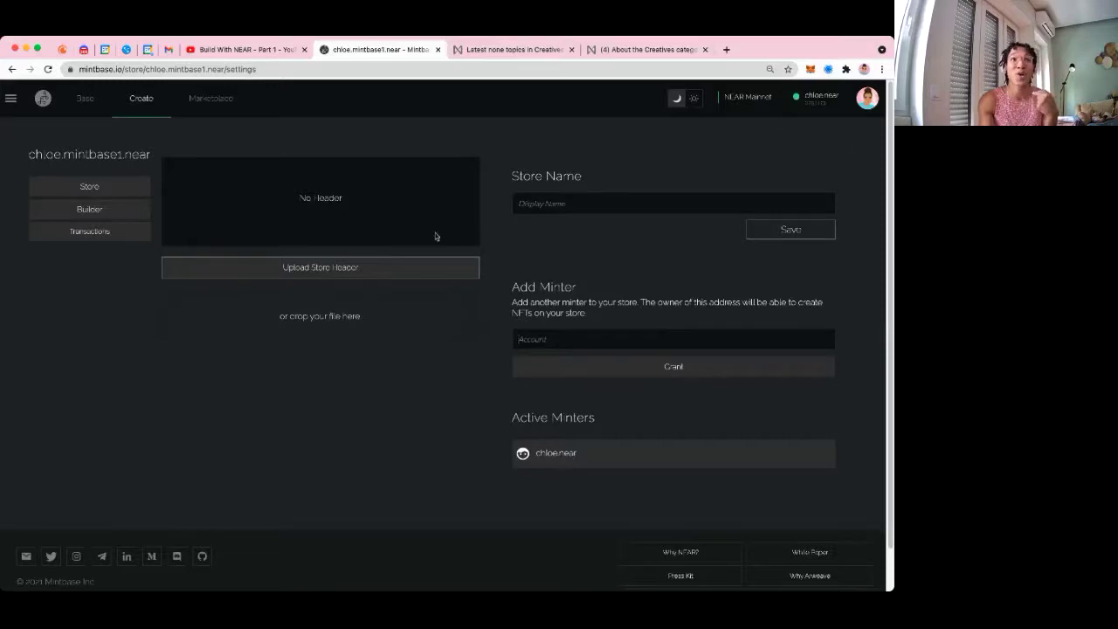
left_click(87, 104)
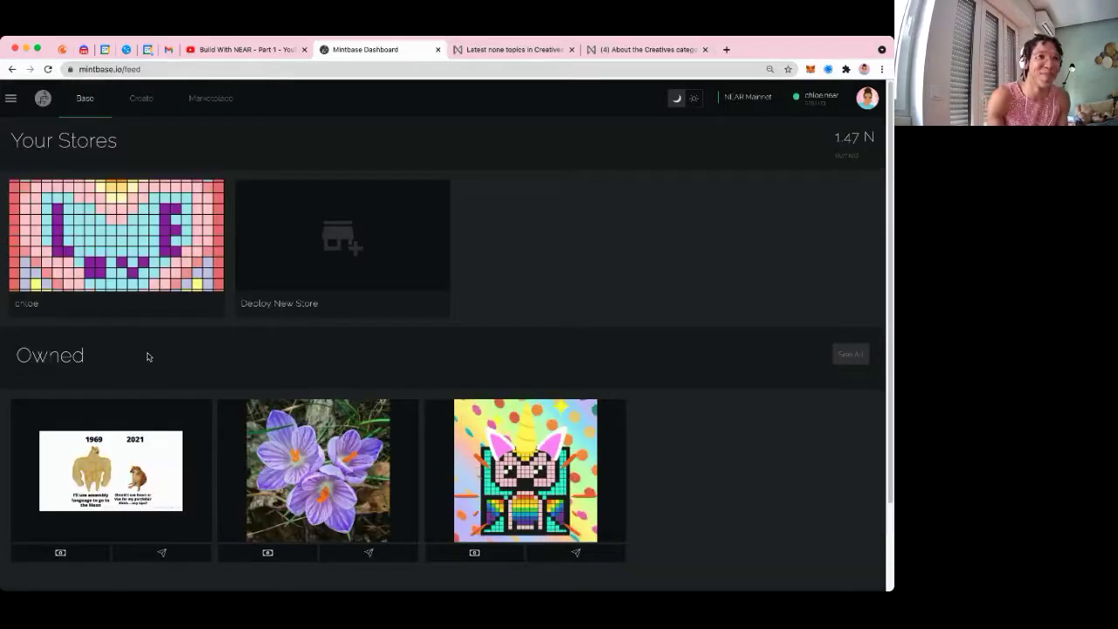
From the home page, open the Marketplace and filter it to the membership category
left_click(39, 103)
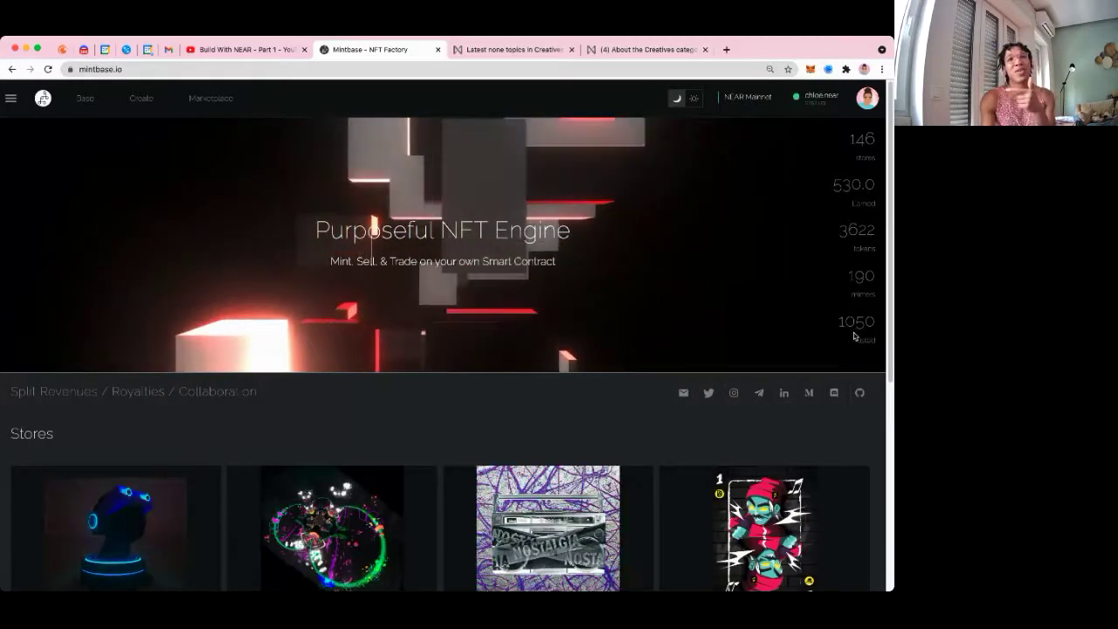
left_click(212, 99)
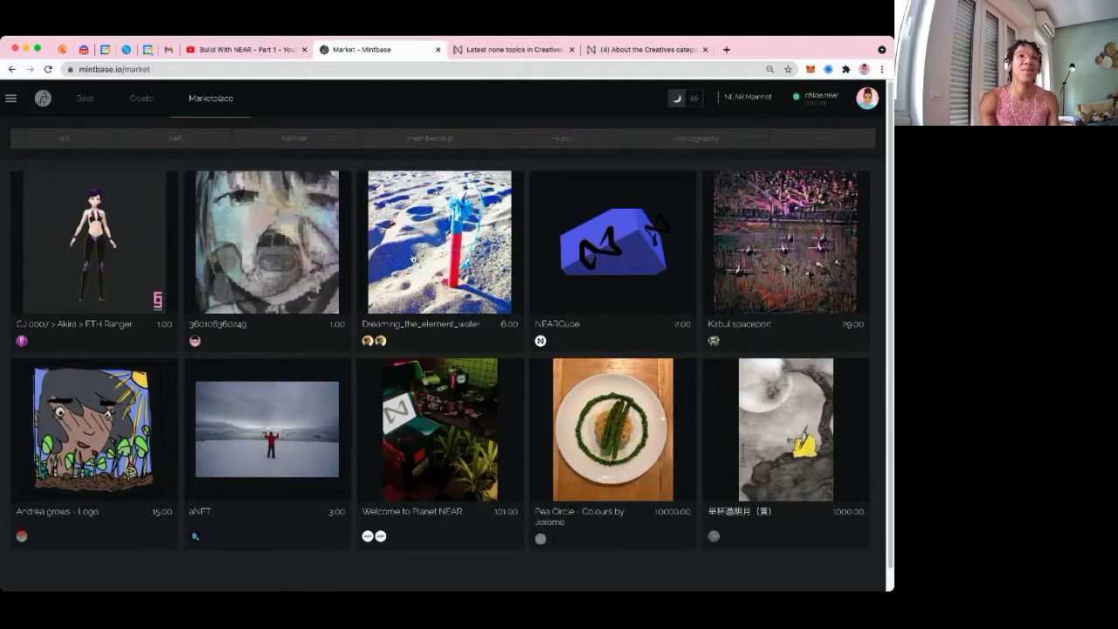
scroll(137, 523, "down", 1)
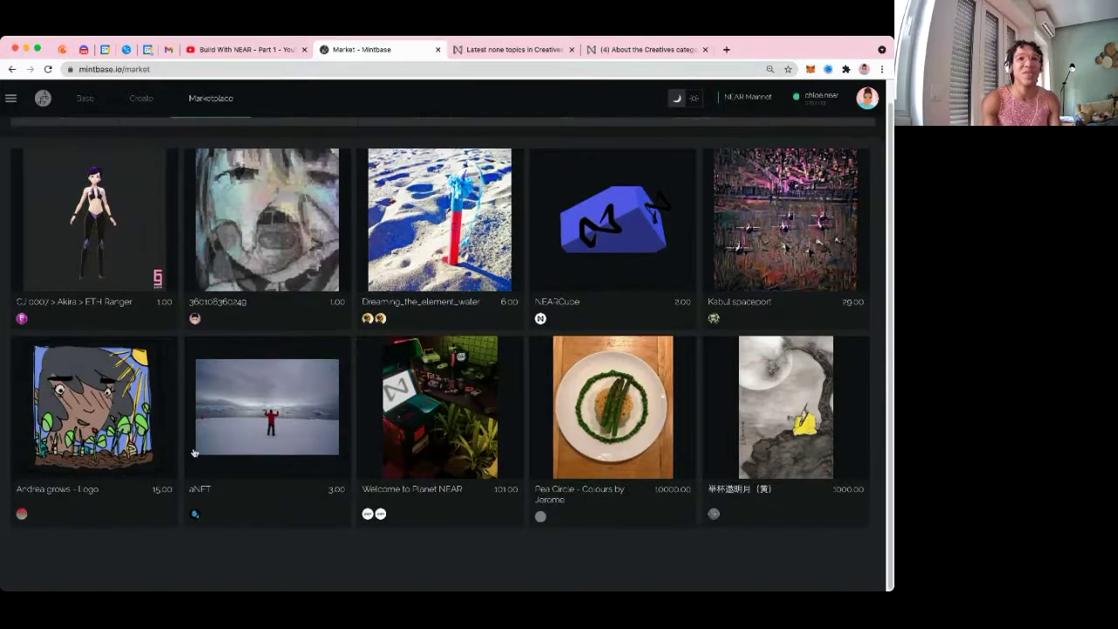
scroll(300, 370, "up", 1)
left_click(440, 146)
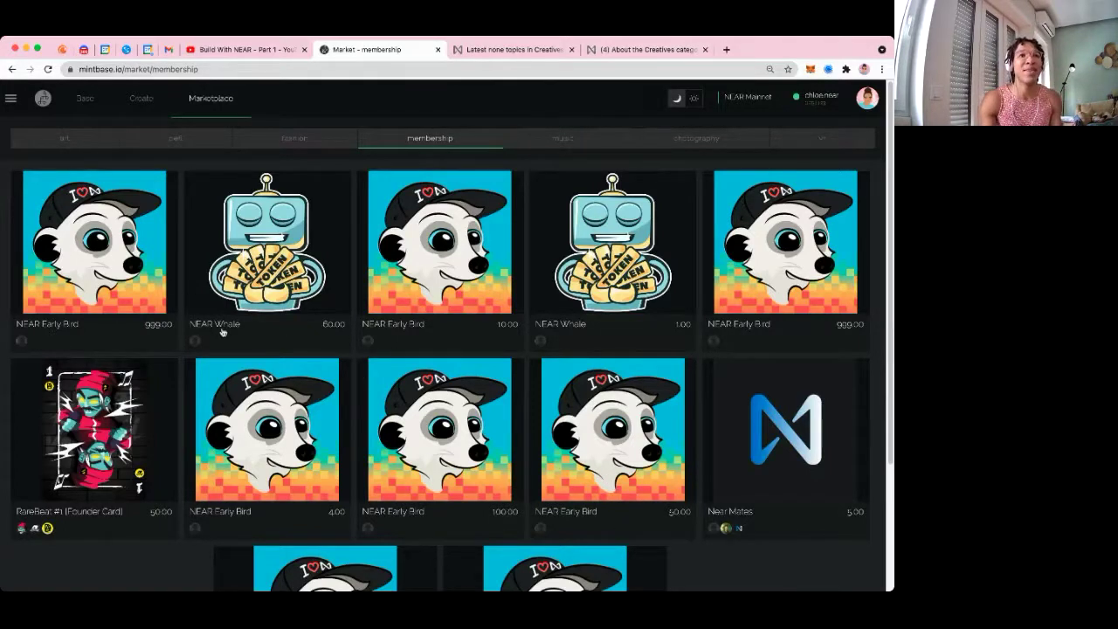
Go to the 'About the Creatives category' forum tab and open the notifications list
left_click_drag(240, 328, 289, 307)
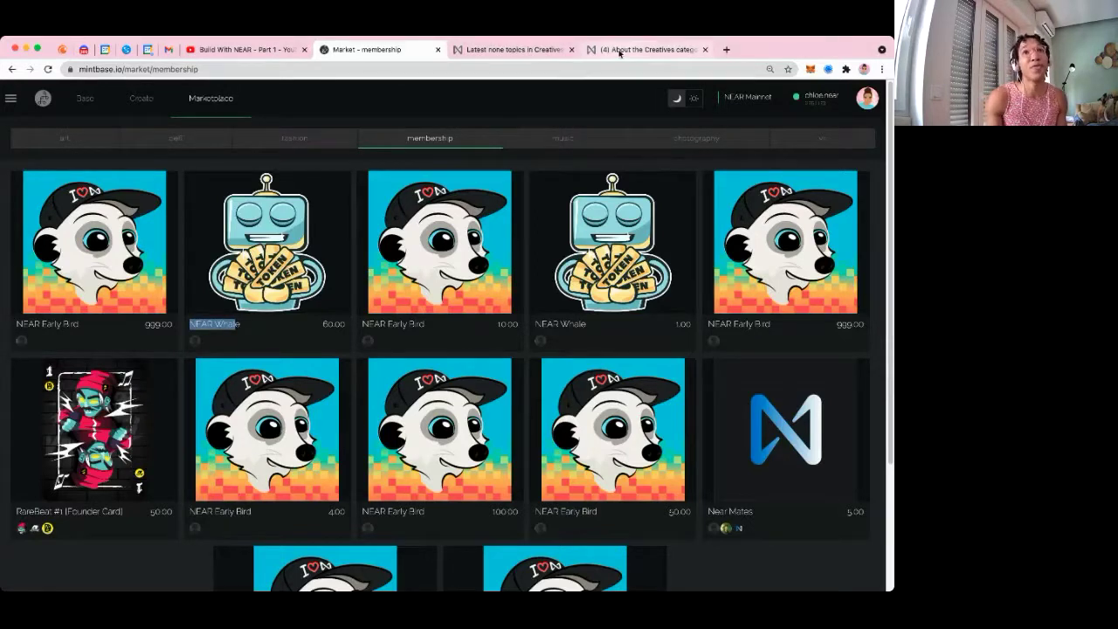
left_click(647, 49)
left_click(740, 96)
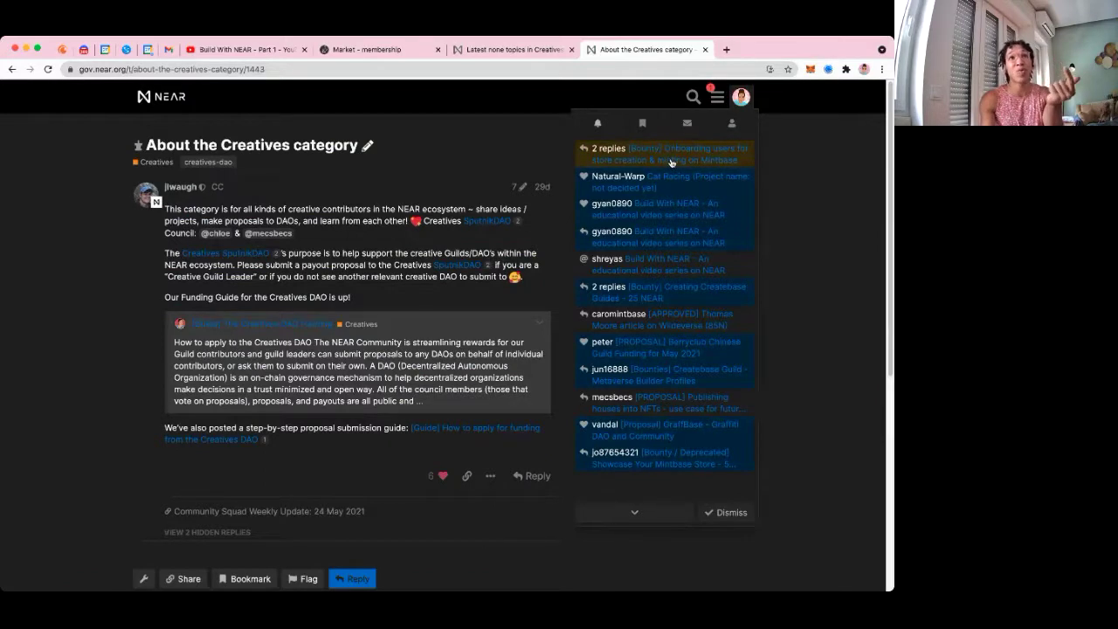
Read the store-onboarding bounty's latest reply and like the one requesting 8N for a store
left_click(671, 162)
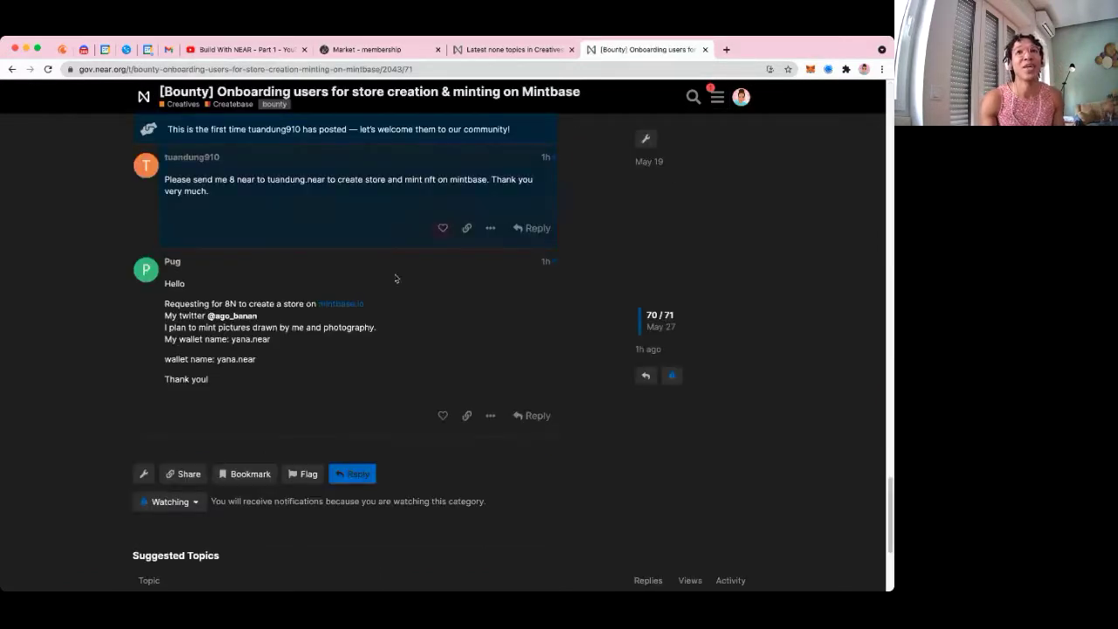
scroll(347, 245, "up", 1)
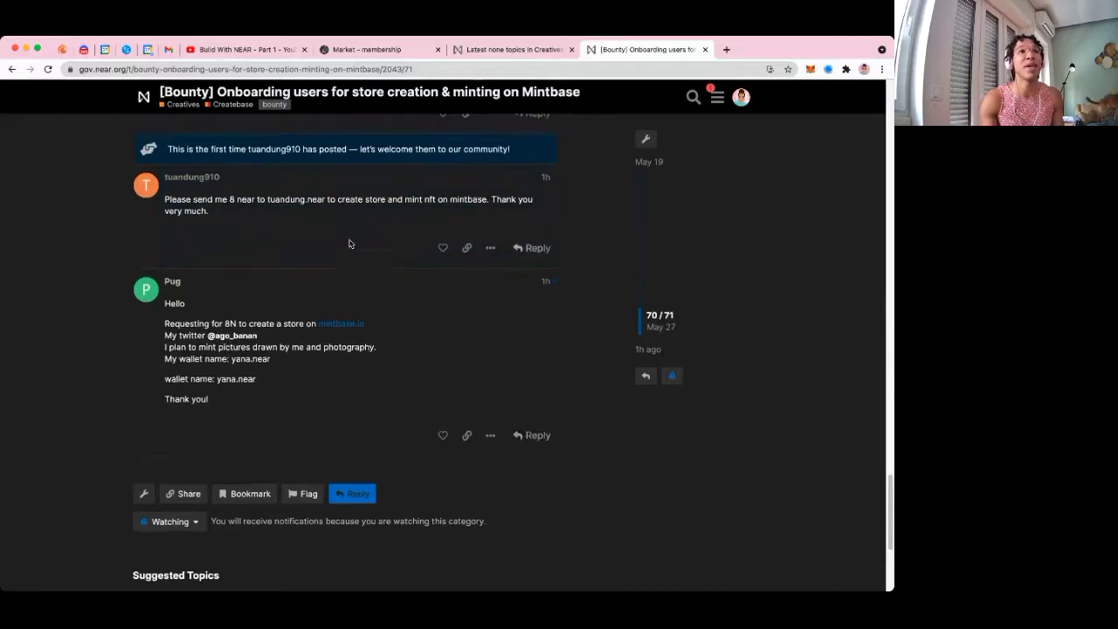
double_click(165, 301)
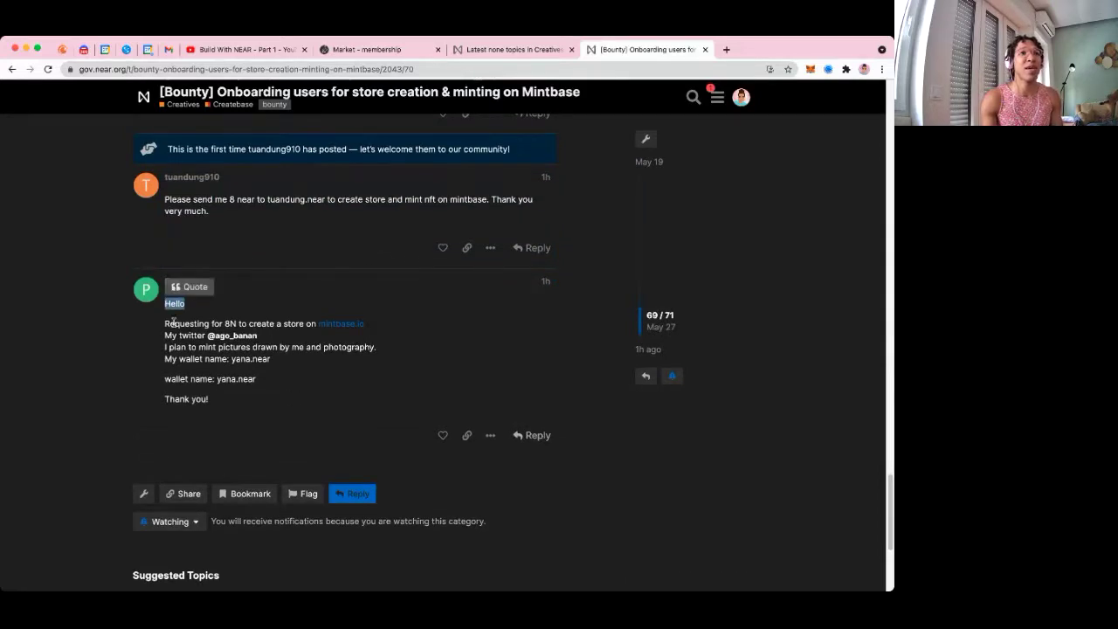
left_click_drag(165, 325, 391, 328)
left_click(384, 329)
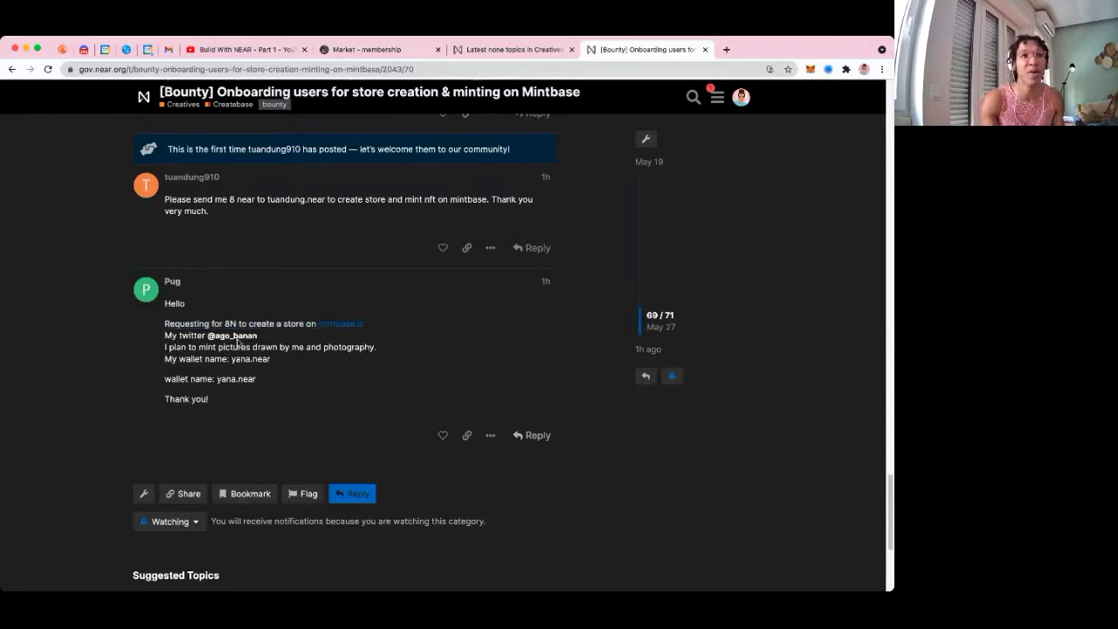
left_click_drag(151, 338, 278, 346)
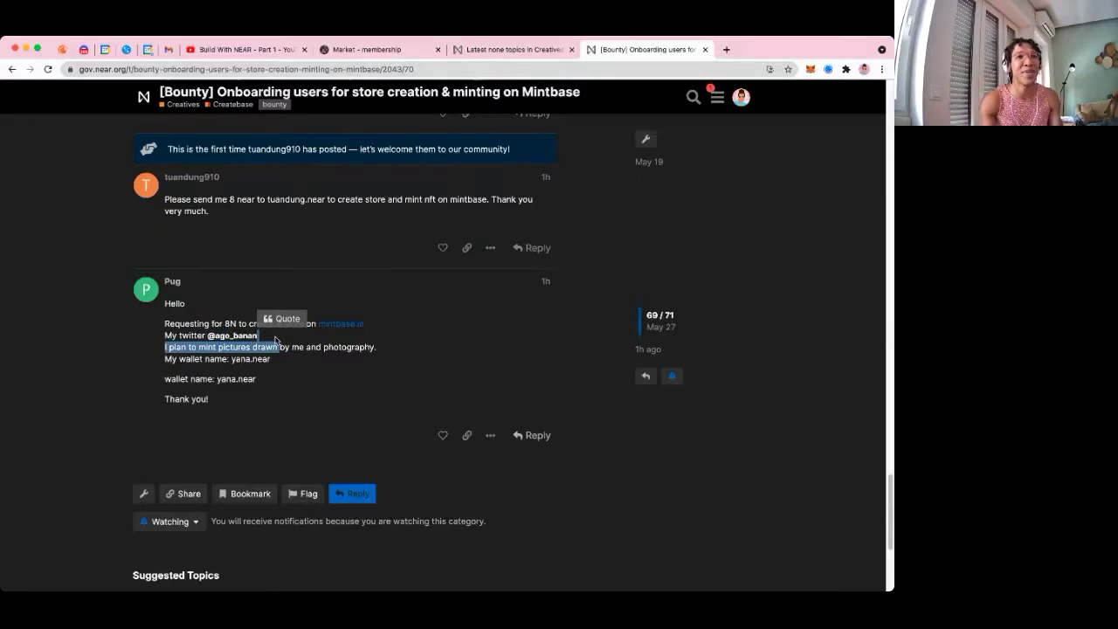
left_click(274, 340)
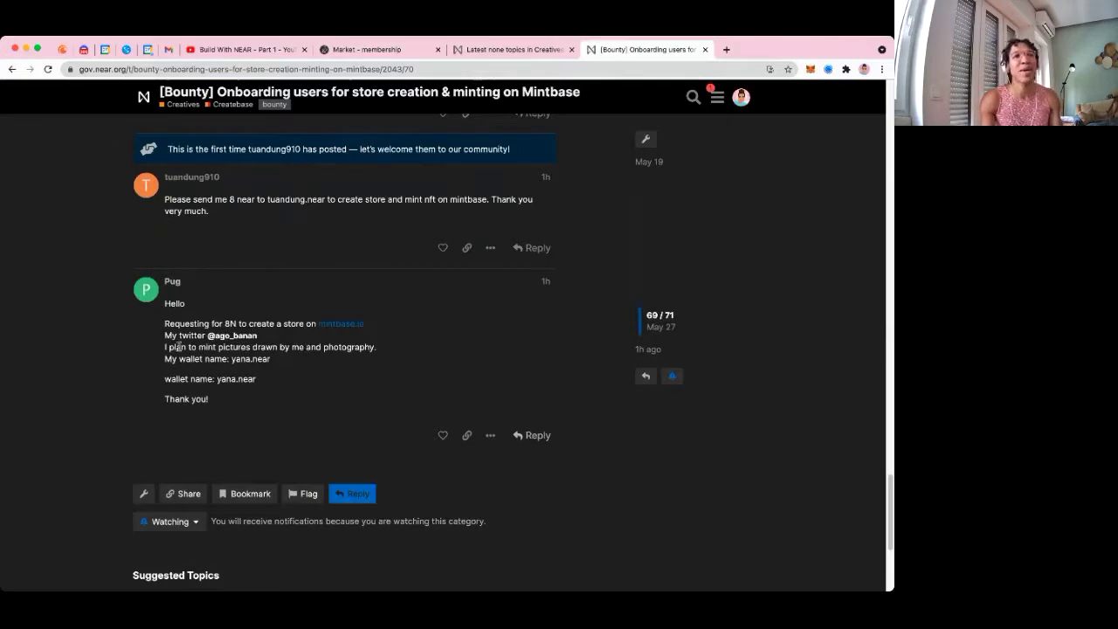
left_click_drag(165, 348, 360, 349)
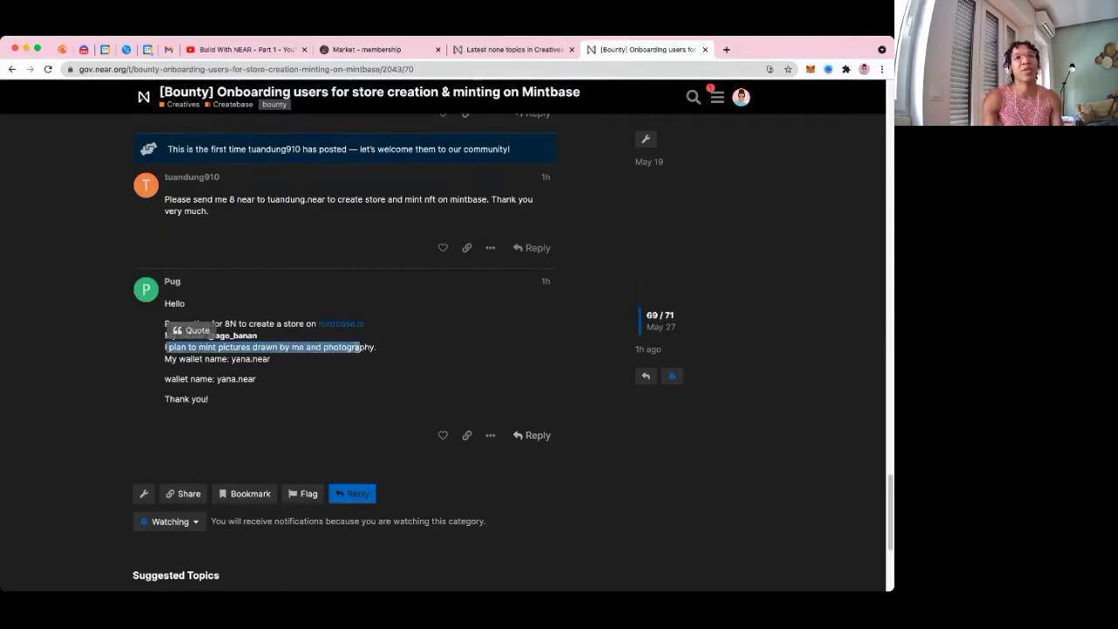
double_click(267, 359)
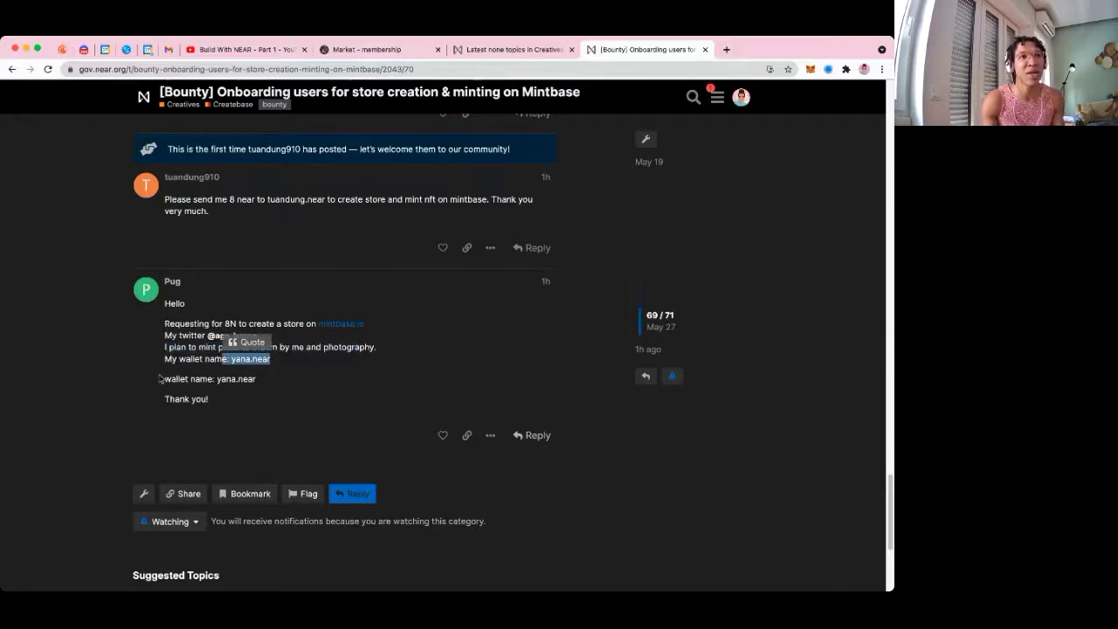
left_click_drag(162, 377, 225, 401)
left_click(443, 434)
Reload the bounty topic from its first post by dropping the post number from the URL
scroll(689, 232, "up", 3)
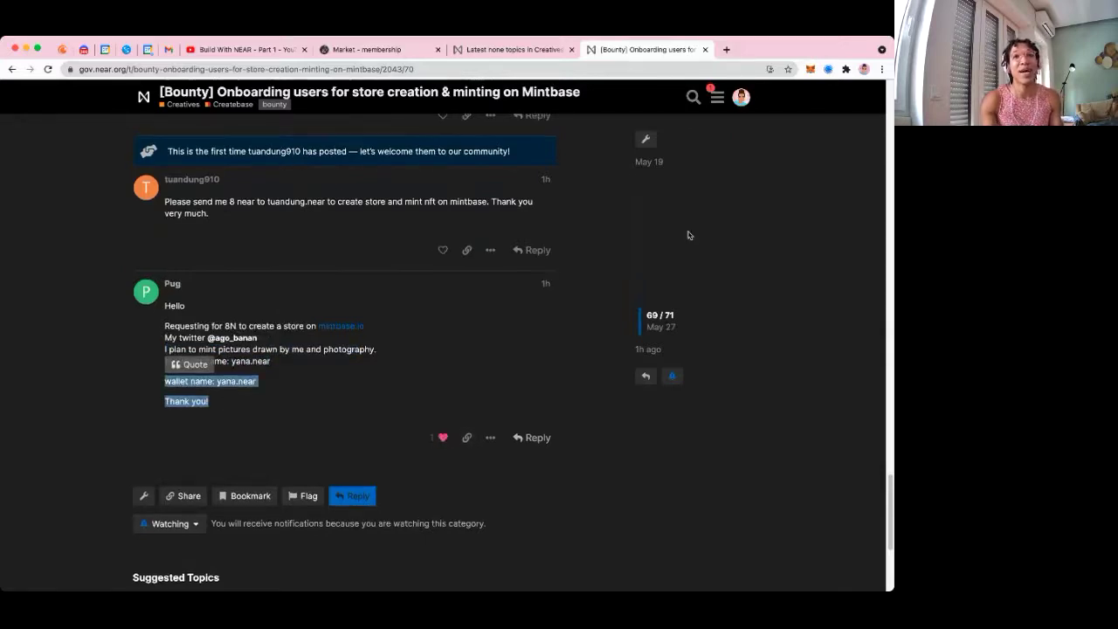
scroll(754, 169, "up", 10)
scroll(882, 243, "up", 10)
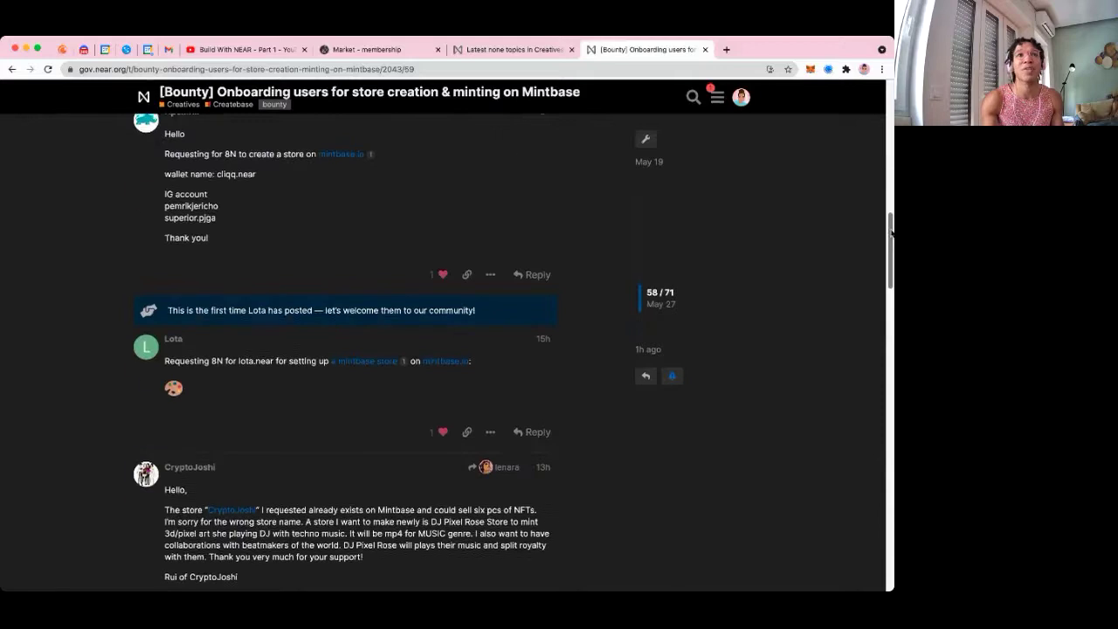
double_click(406, 69)
key("BackSpace")
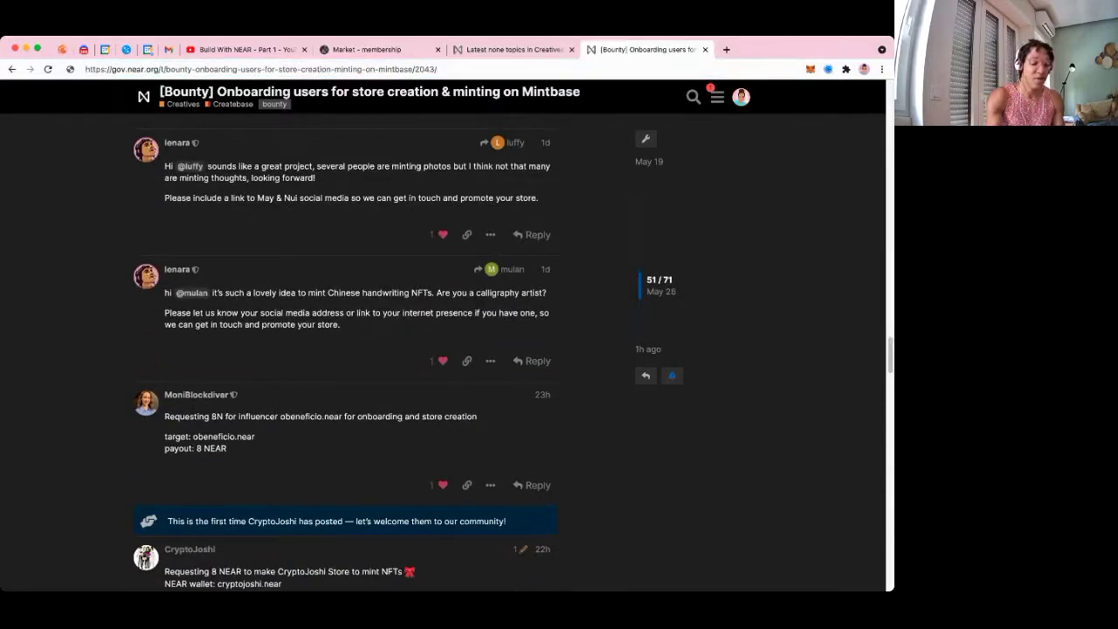
key("Return")
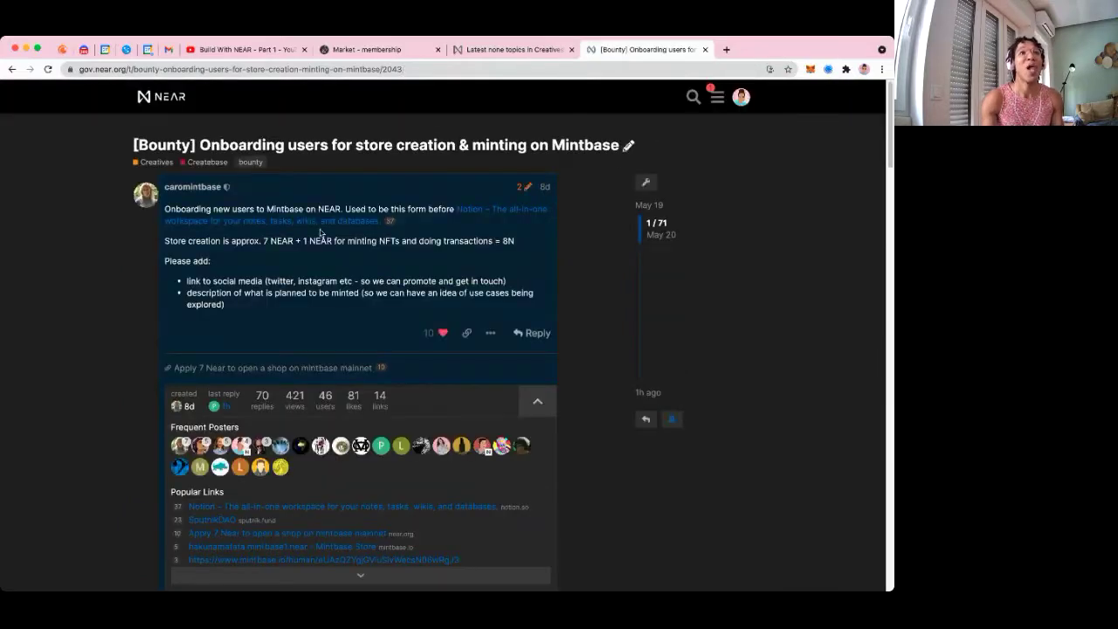
Review the opening post's 8N requirements (7 NEAR store, 1 NEAR minting), then bring up the Createbase DAO page
left_click_drag(163, 210, 401, 224)
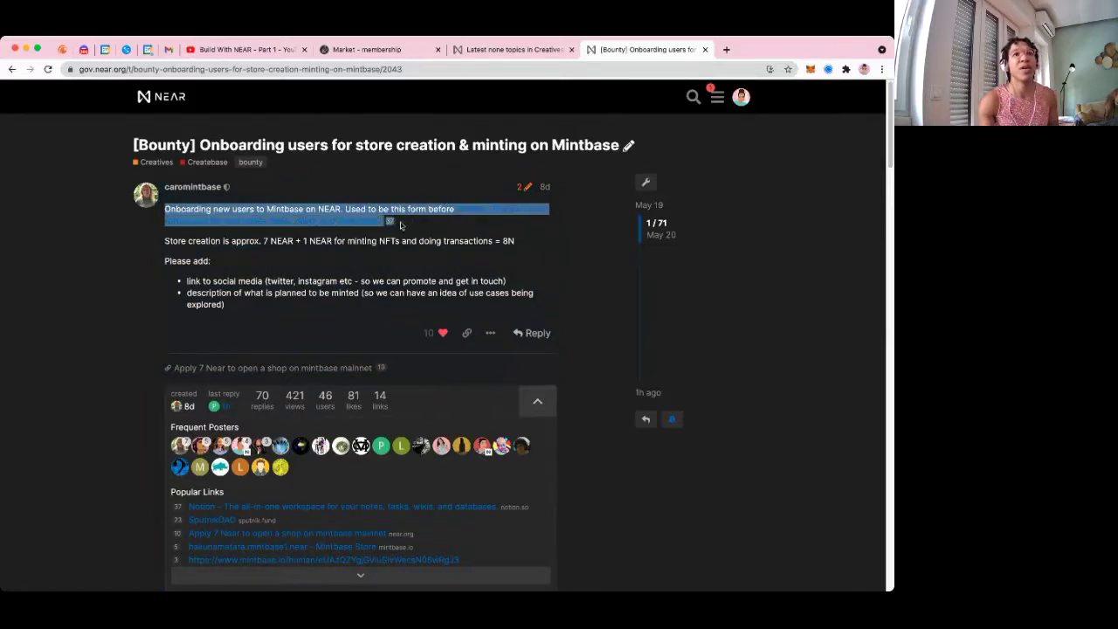
left_click_drag(173, 241, 517, 243)
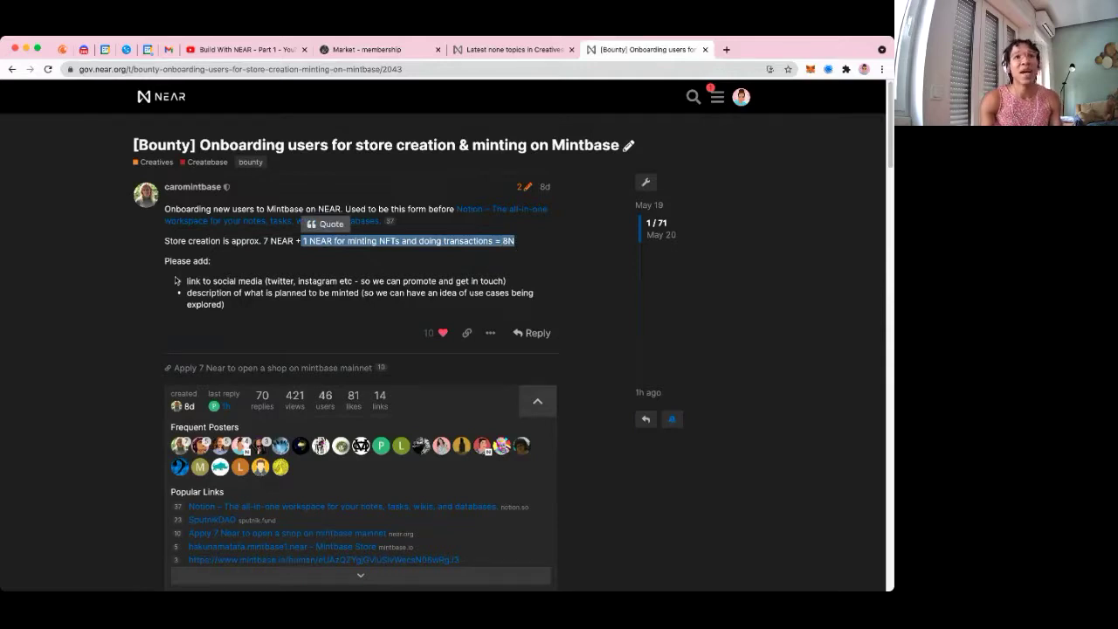
left_click_drag(182, 282, 342, 310)
scroll(764, 348, "down", 1)
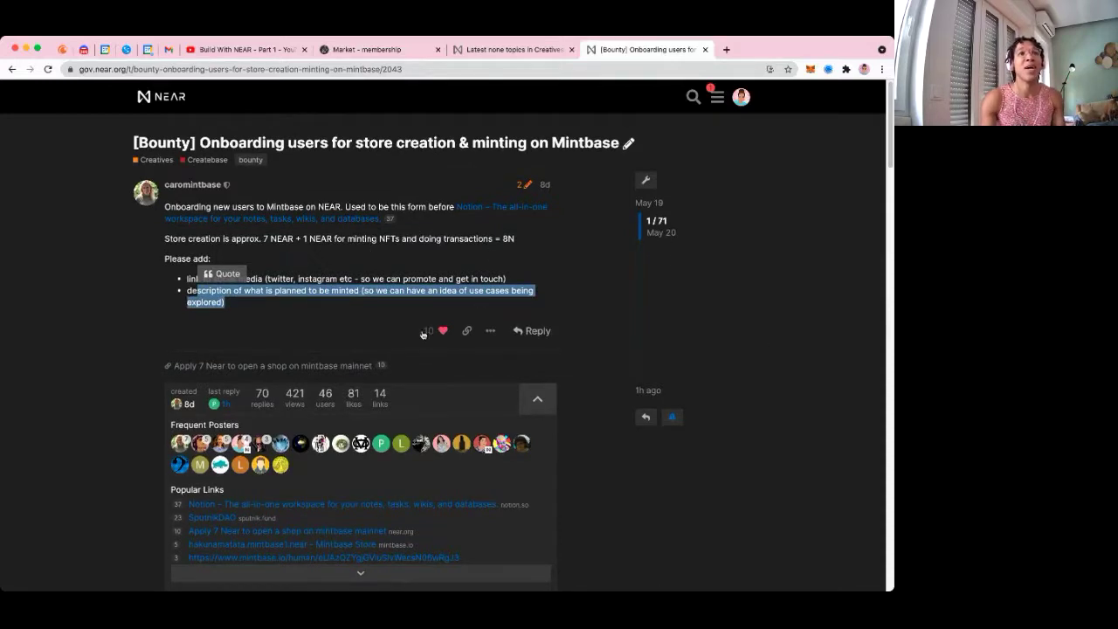
left_click(347, 334)
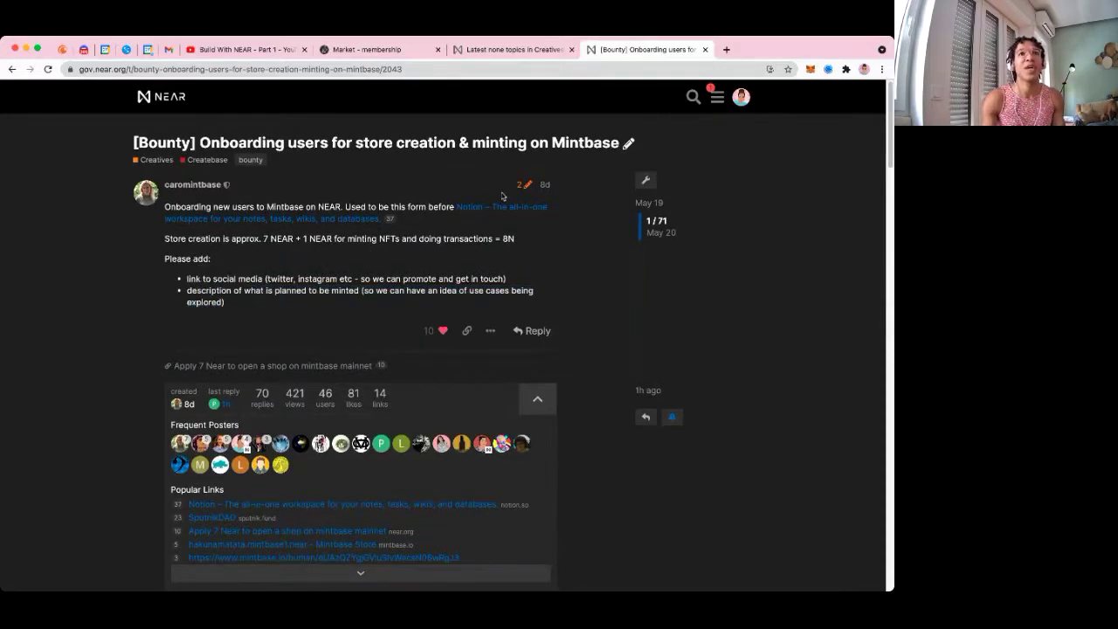
left_click(147, 50)
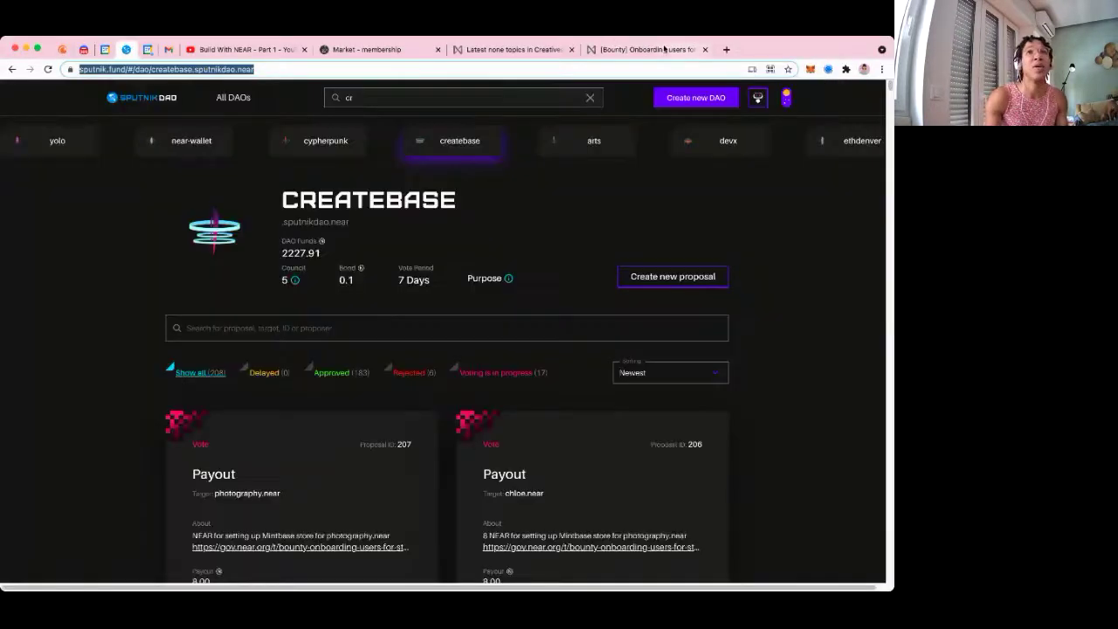
Edit the opening post to add the 8 NEAR payout-proposal line with the pasted Createbase Sputnik DAO link
left_click(664, 49)
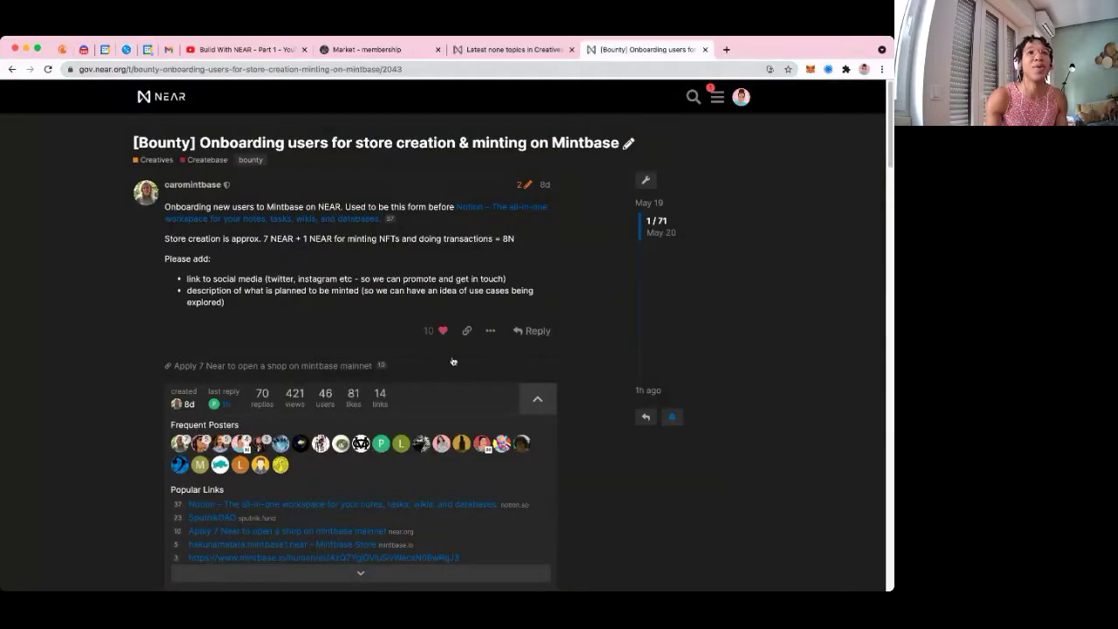
left_click(530, 331)
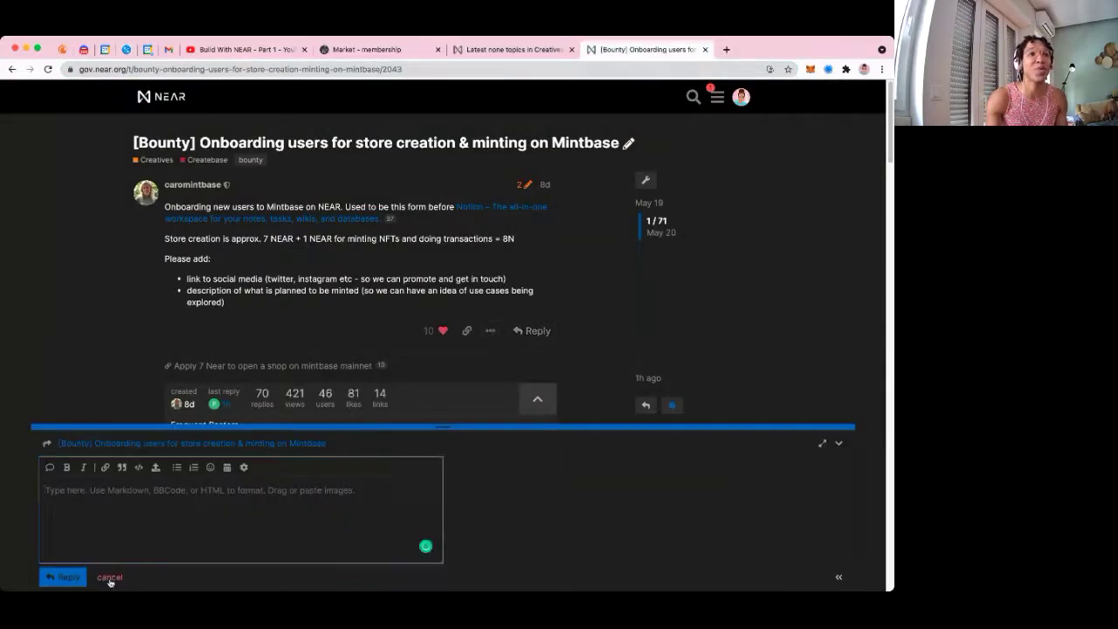
left_click(110, 577)
left_click(490, 330)
left_click(419, 330)
scroll(192, 538, "down", 1)
left_click(118, 555)
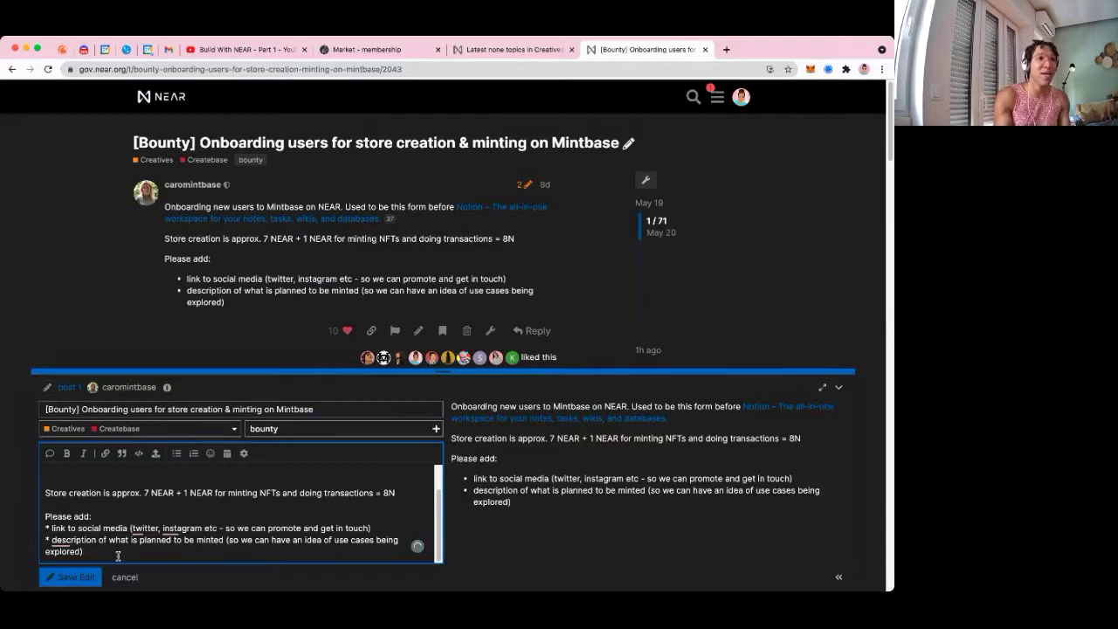
key("Return")
type("And then take the link to your forum reply ")
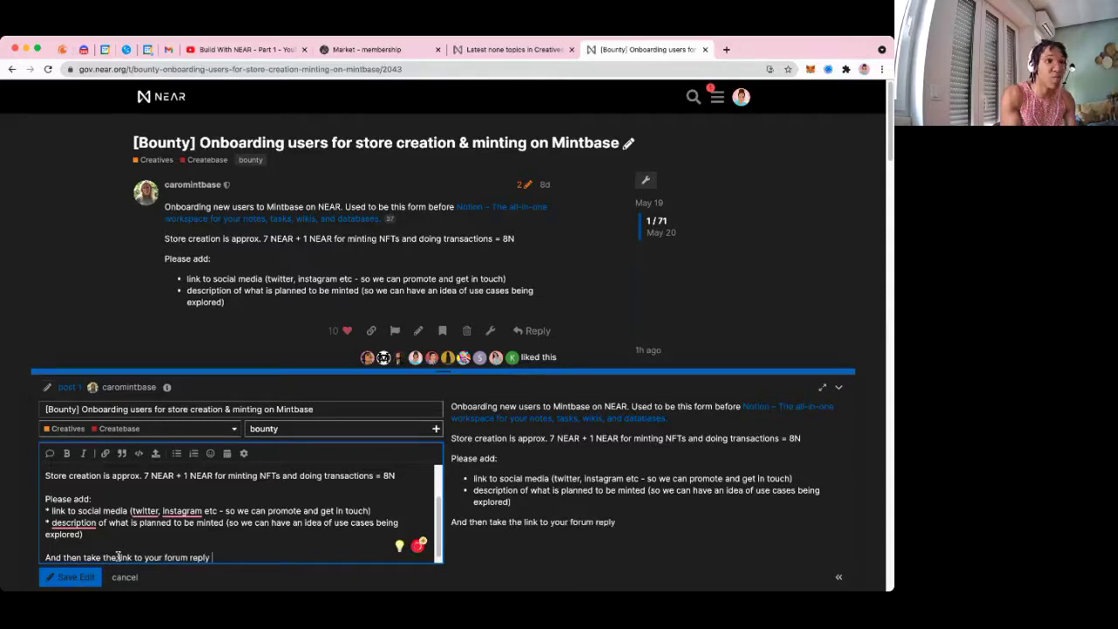
type("and sub")
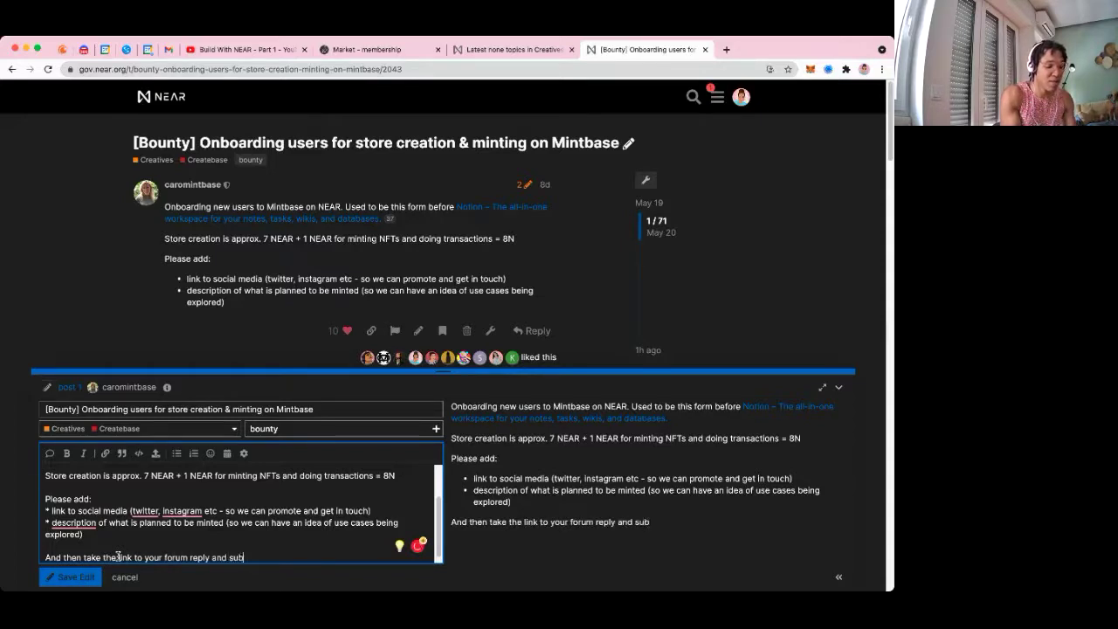
type("mit a payo")
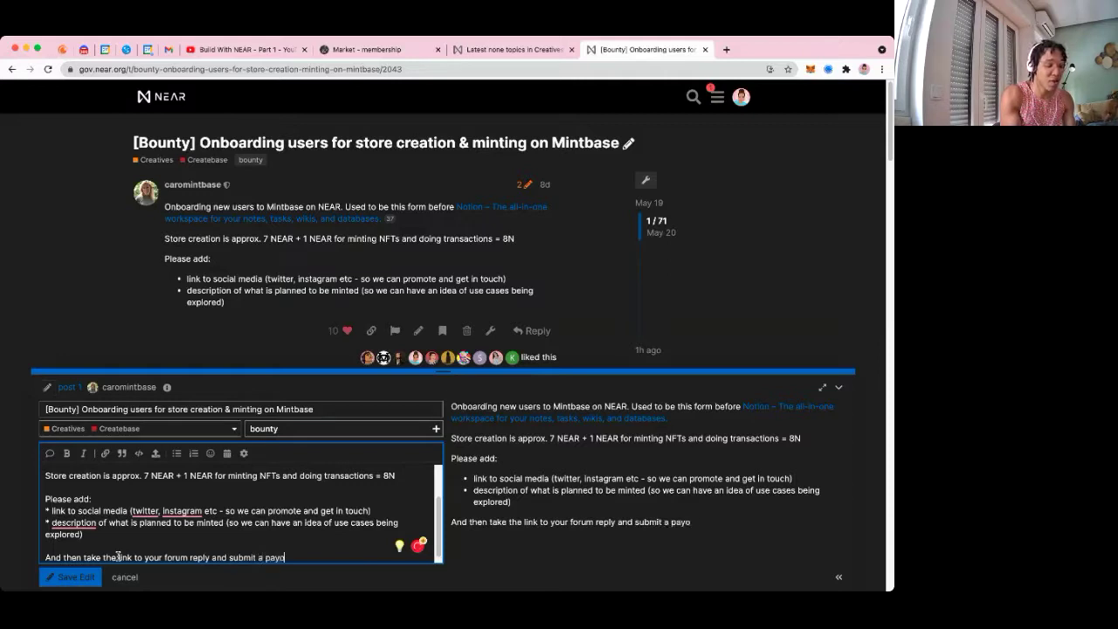
type("ut proposal for 8 NEAR")
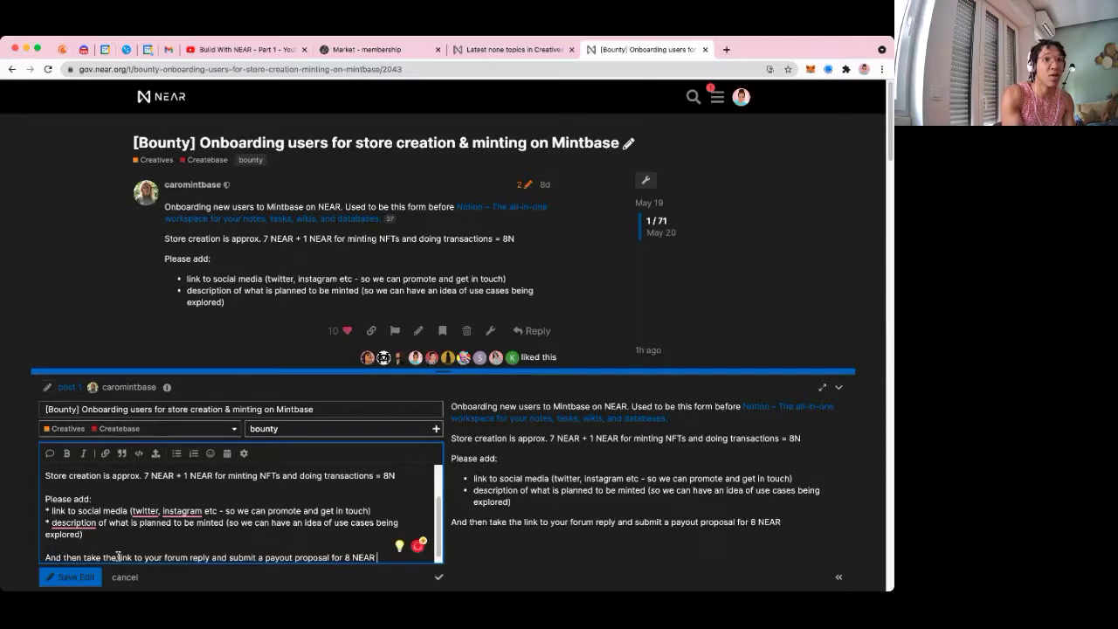
type(" to the Createbase")
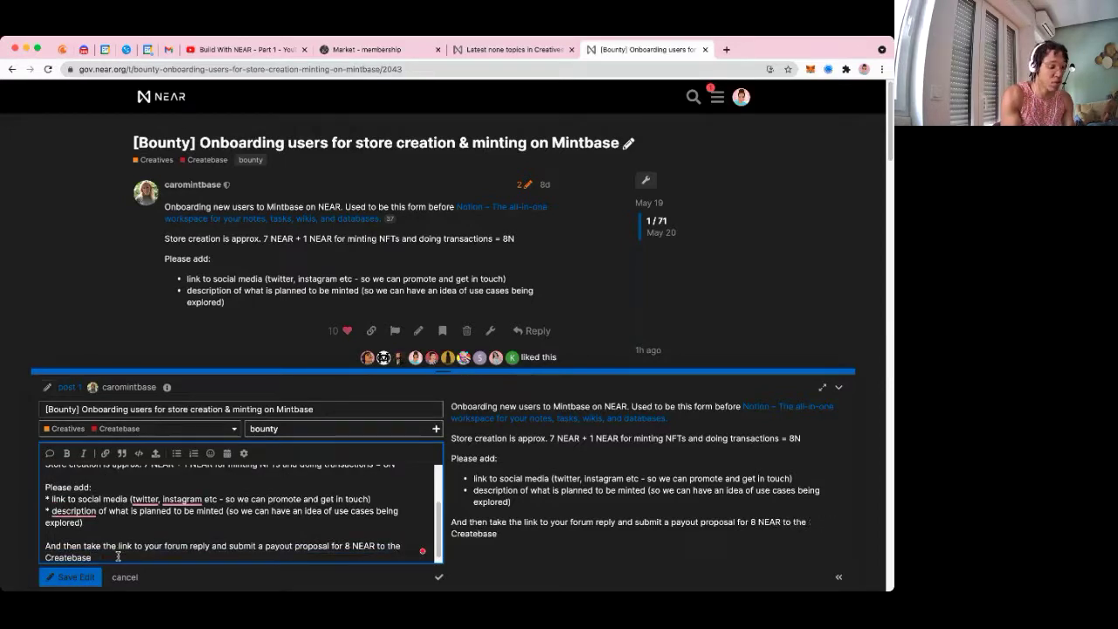
type("https://www.sputnik.fund/#/dao/createbase.sputnikdao.near")
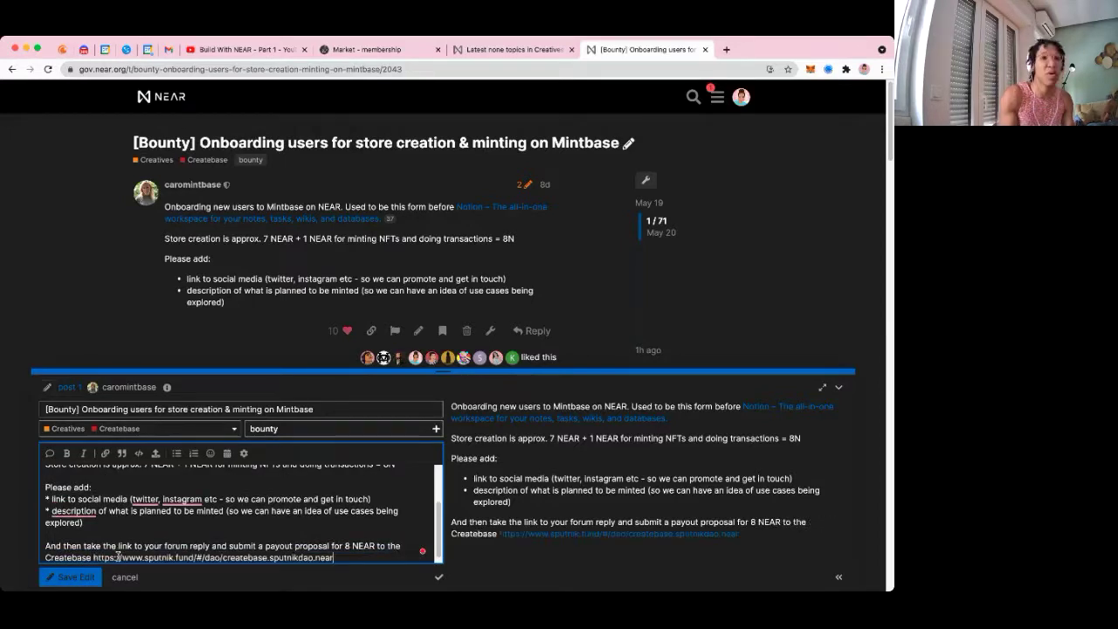
left_click(70, 577)
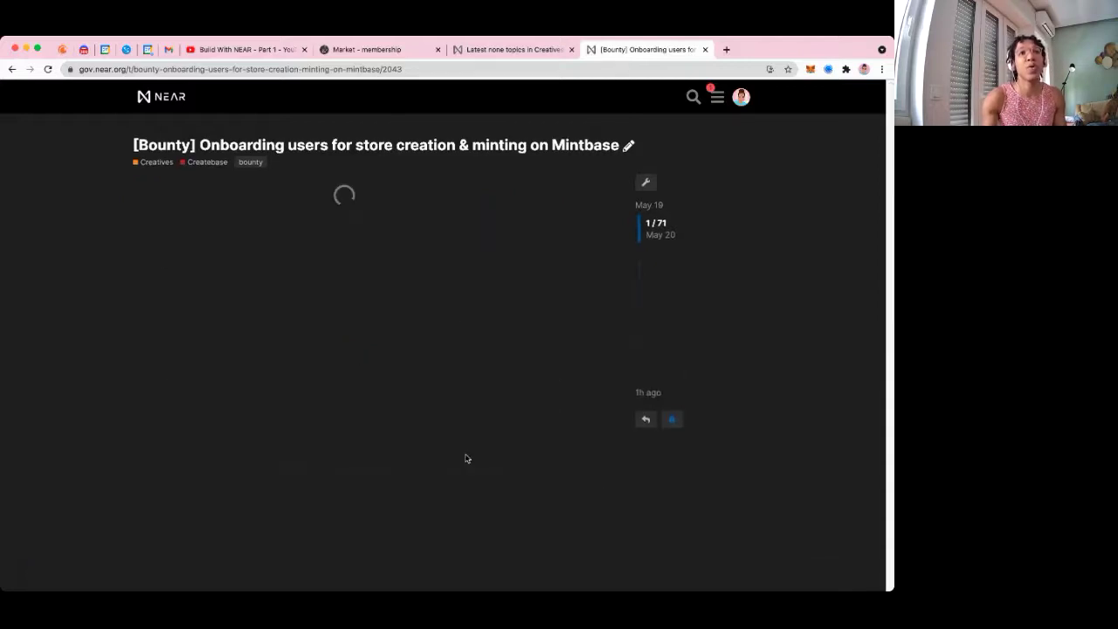
Copy the bounty topic URL, check the Latest Creatives topics, then open the Createbase DAO proposals page
left_click(242, 69)
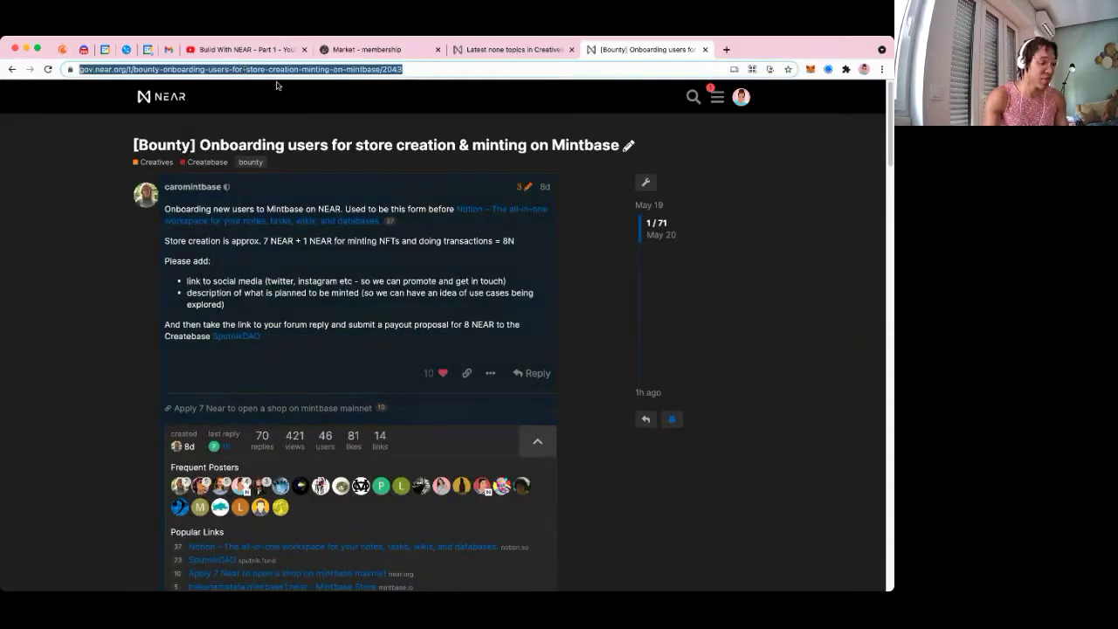
key("super+Tab")
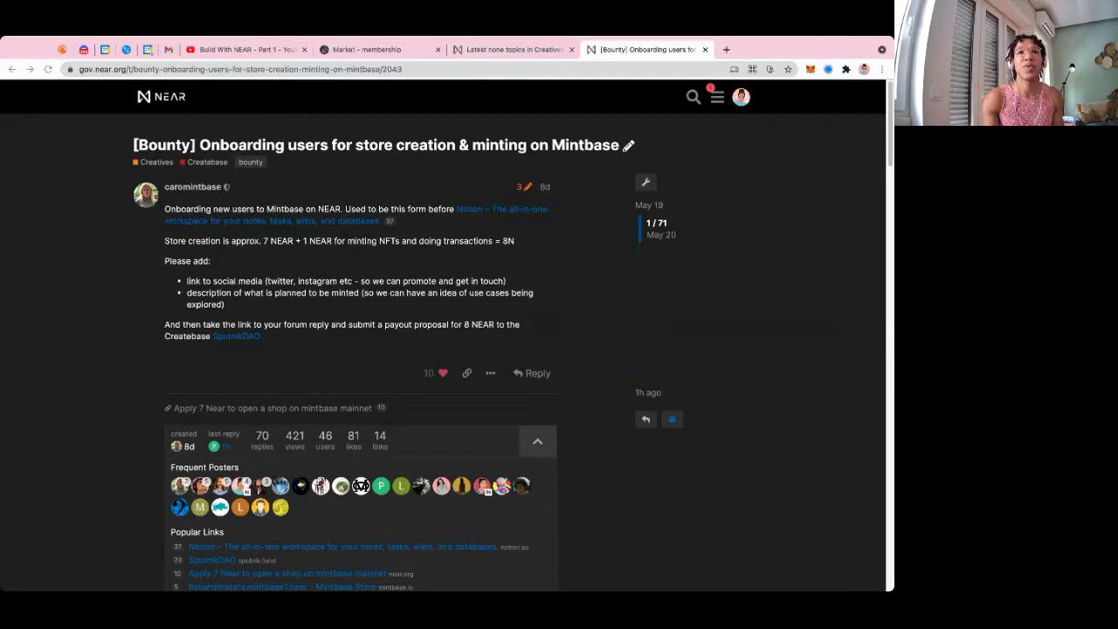
key("super+l")
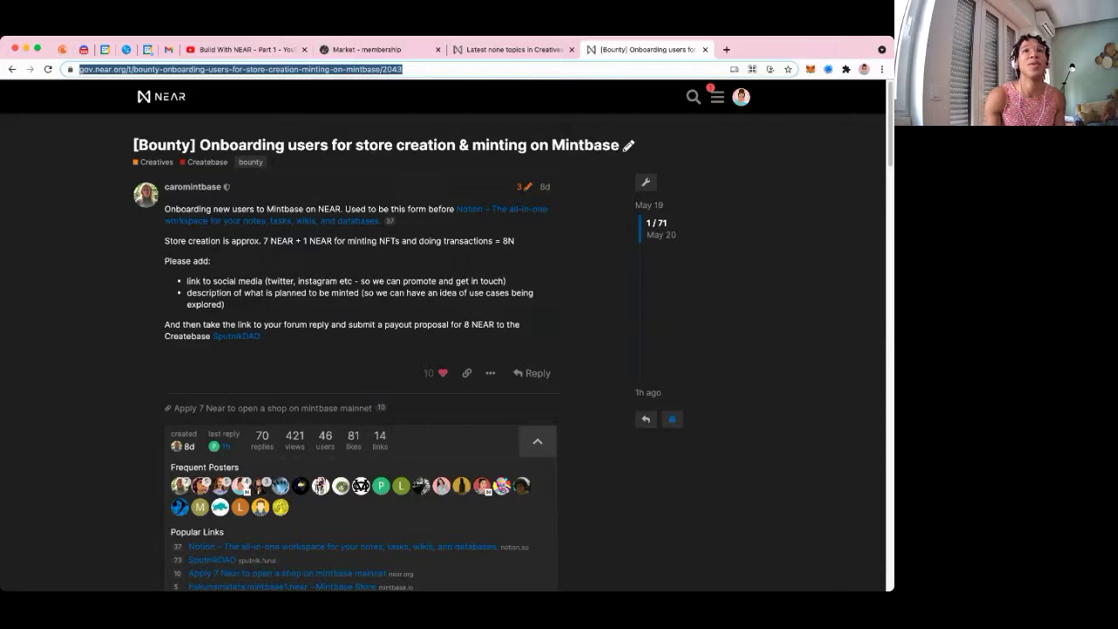
key("Escape")
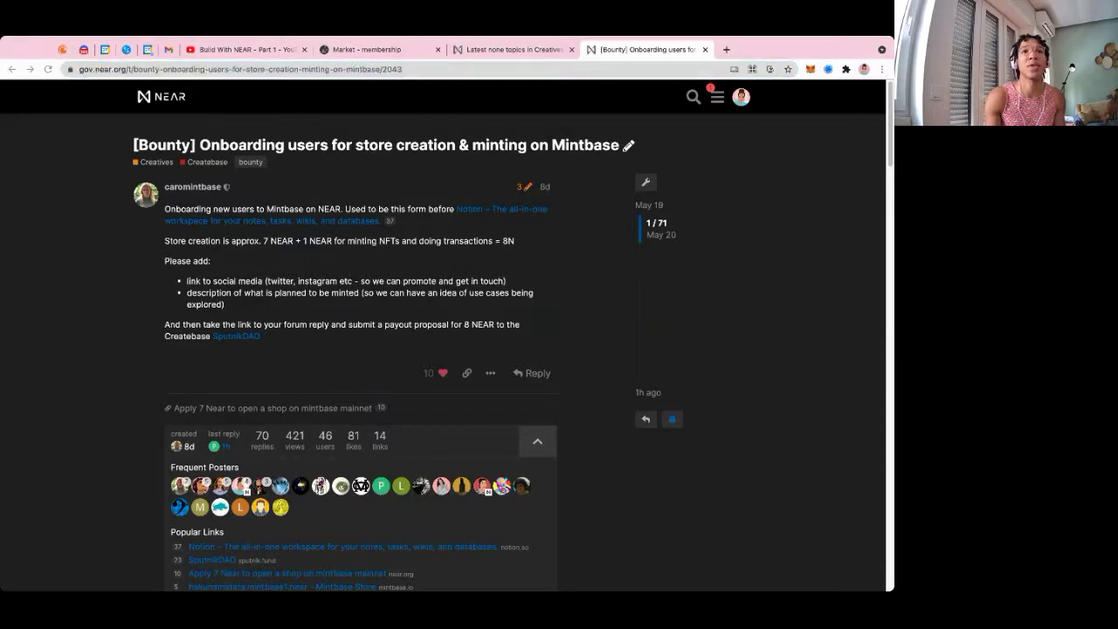
left_click(511, 50)
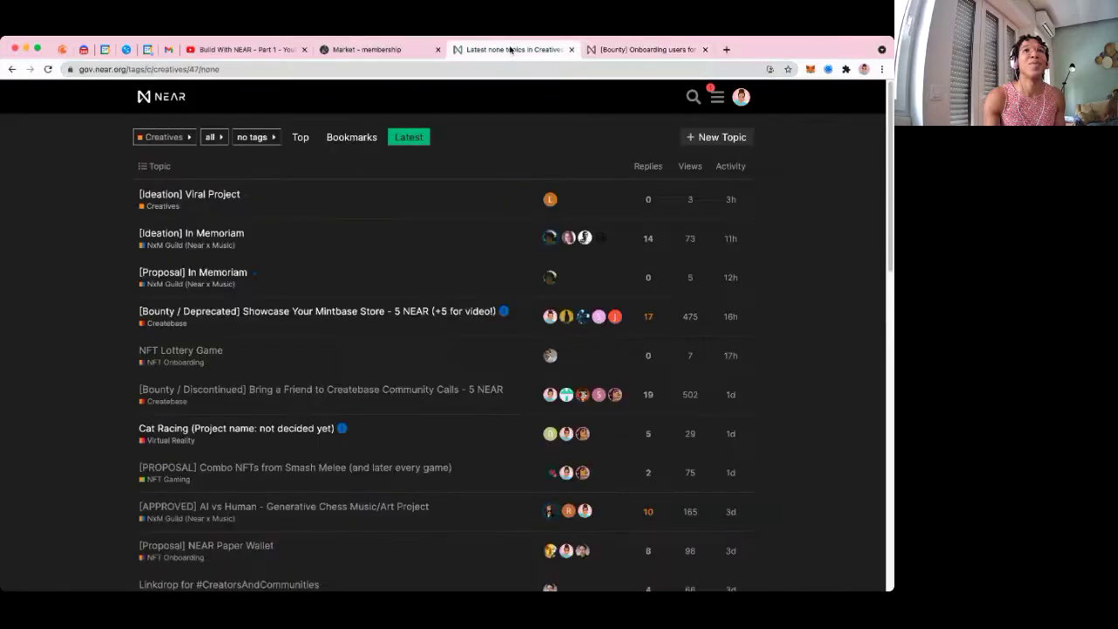
left_click(640, 50)
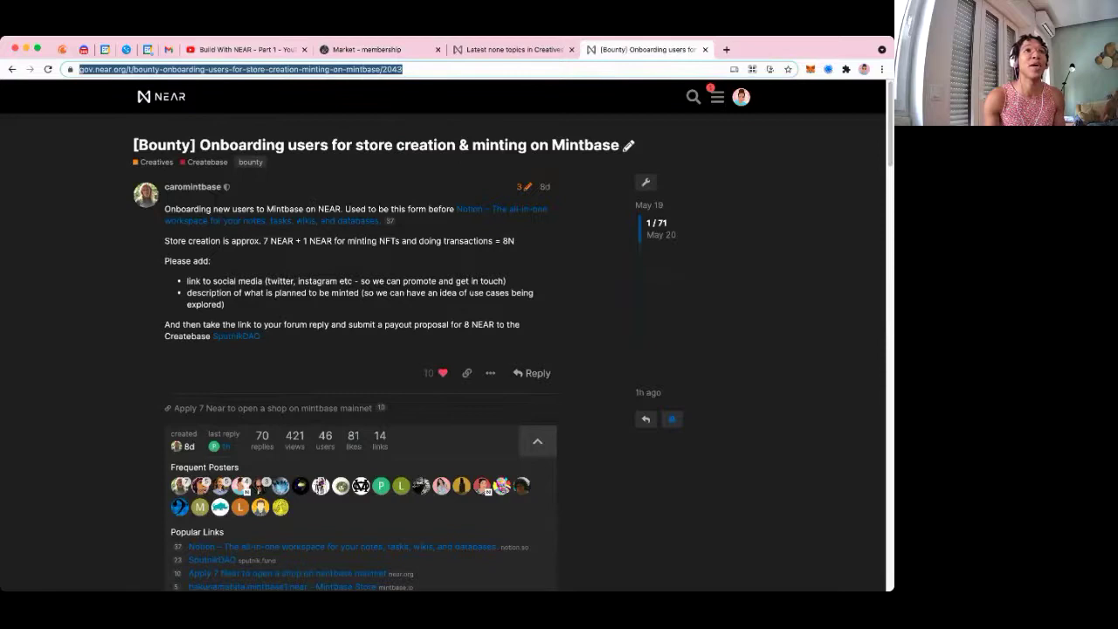
left_click(127, 50)
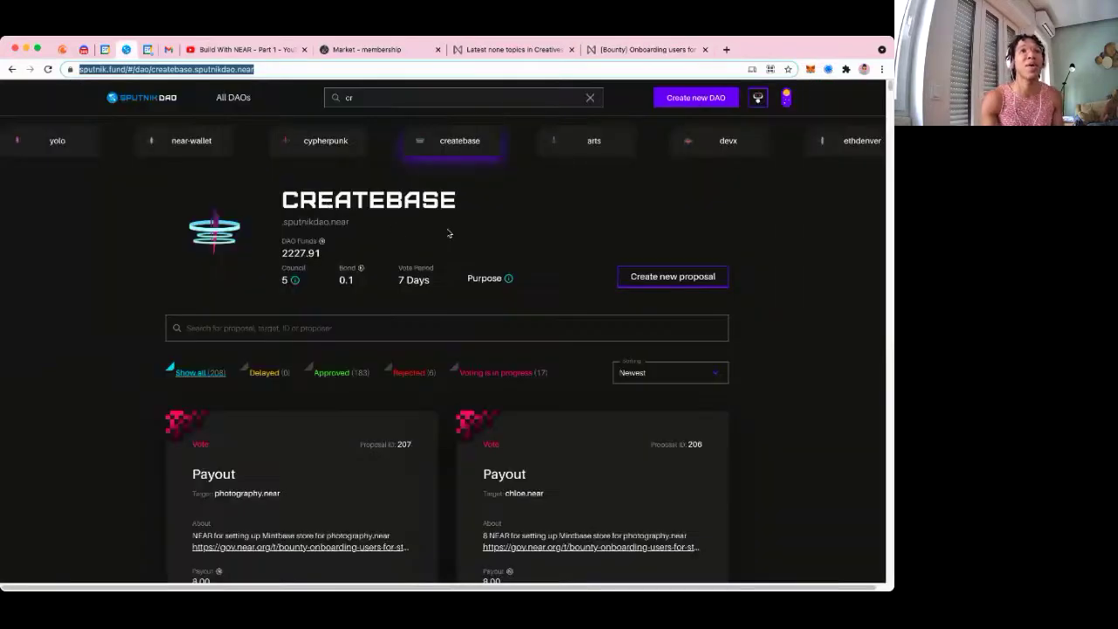
Scroll through the Createbase DAO's 8.00 NEAR payout proposals, then go back to the Mintbase membership marketplace
scroll(449, 233, "down", 3)
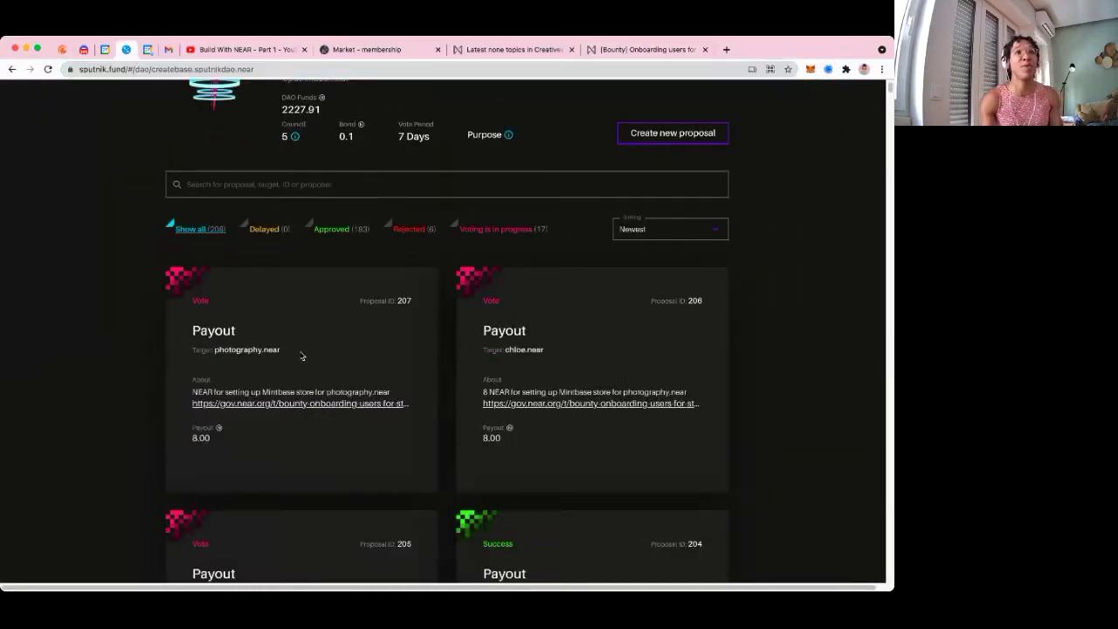
scroll(392, 324, "down", 1)
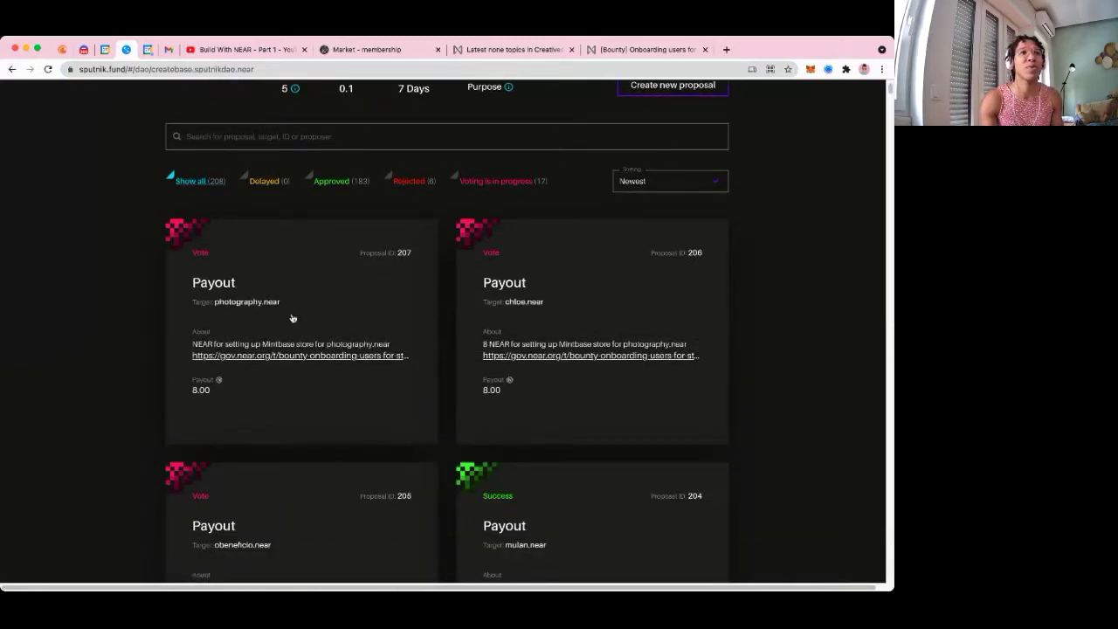
scroll(524, 341, "down", 1)
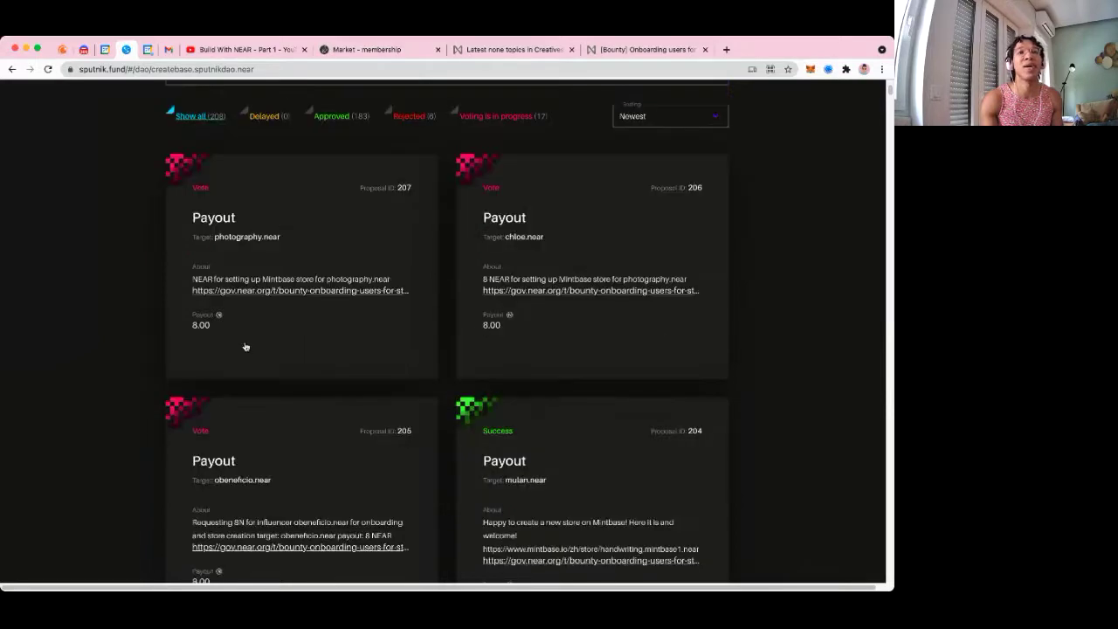
scroll(262, 362, "down", 4)
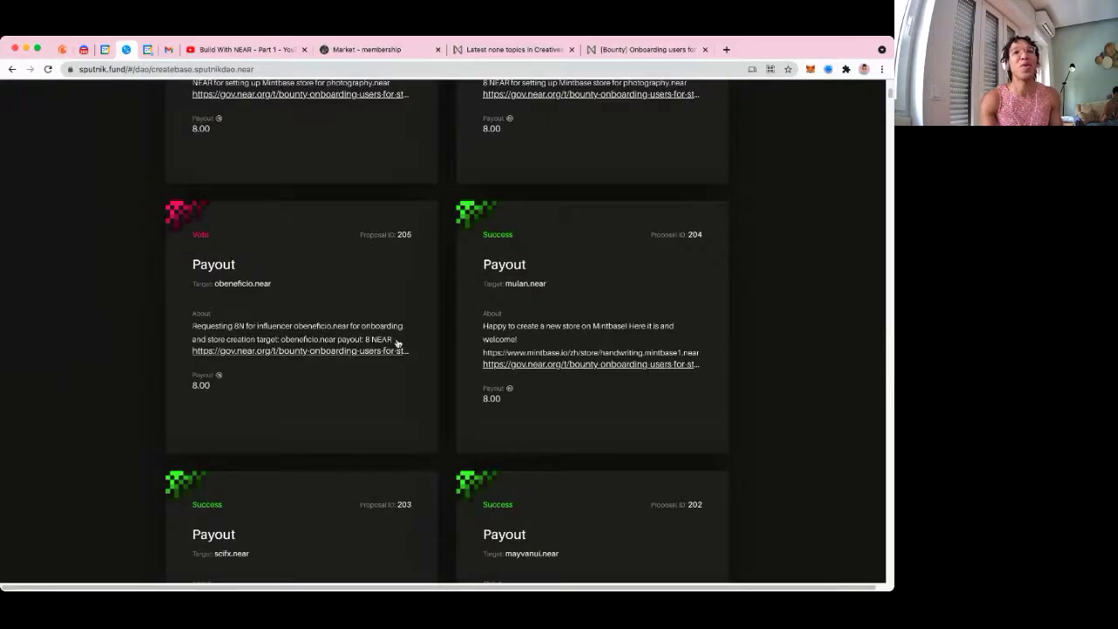
scroll(399, 350, "down", 5)
scroll(356, 260, "down", 1)
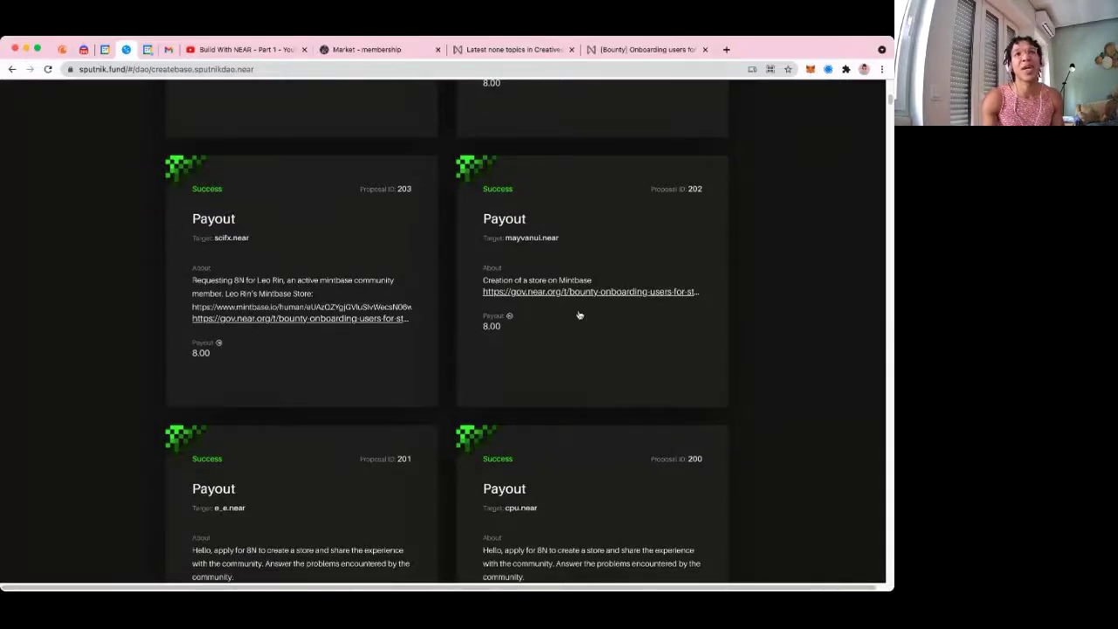
scroll(579, 314, "down", 10)
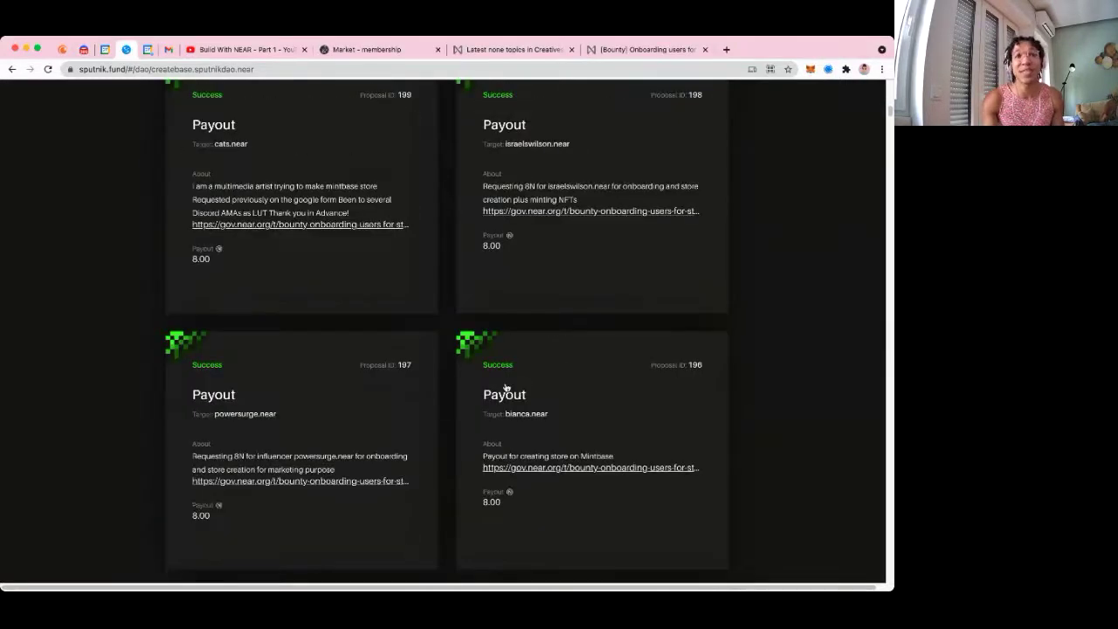
scroll(507, 384, "down", 2)
scroll(510, 376, "down", 7)
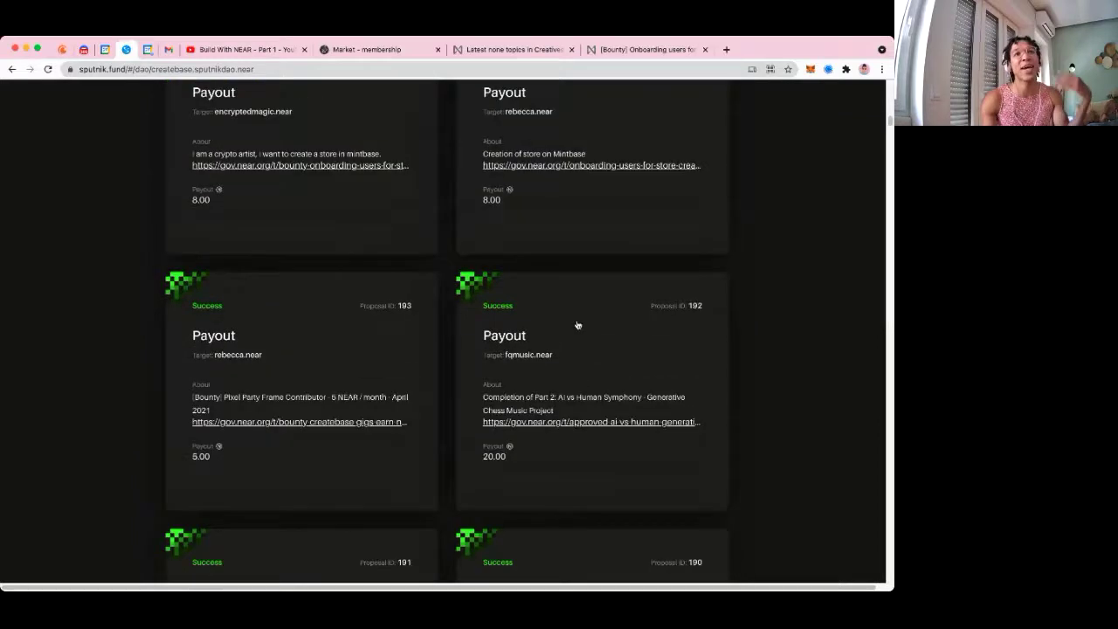
scroll(576, 324, "down", 2)
scroll(577, 324, "up", 15)
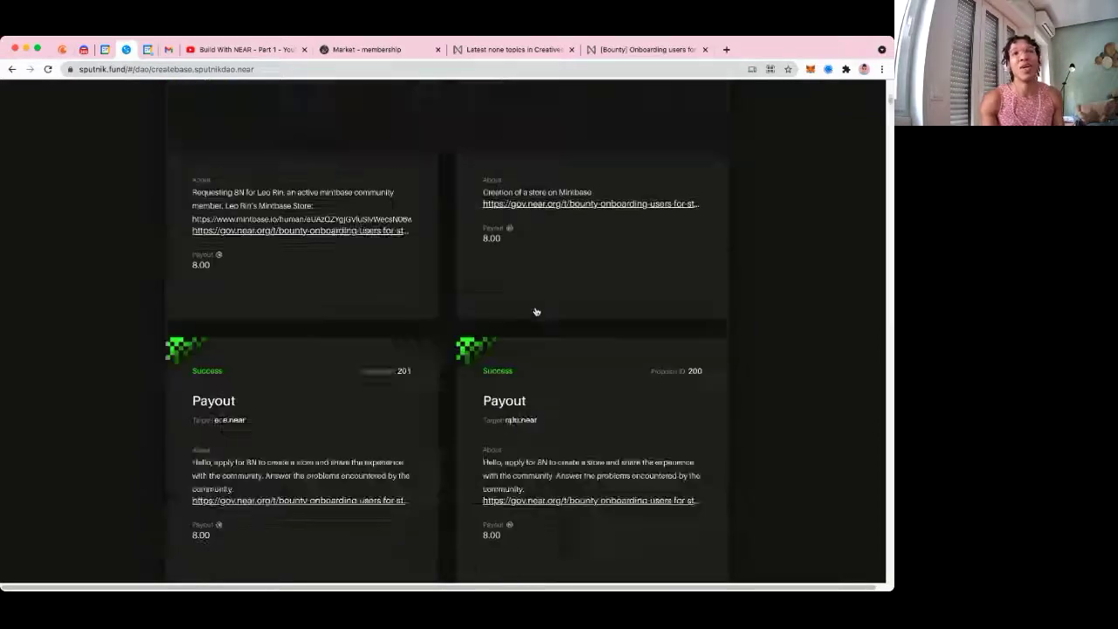
scroll(537, 311, "up", 2)
left_click(365, 50)
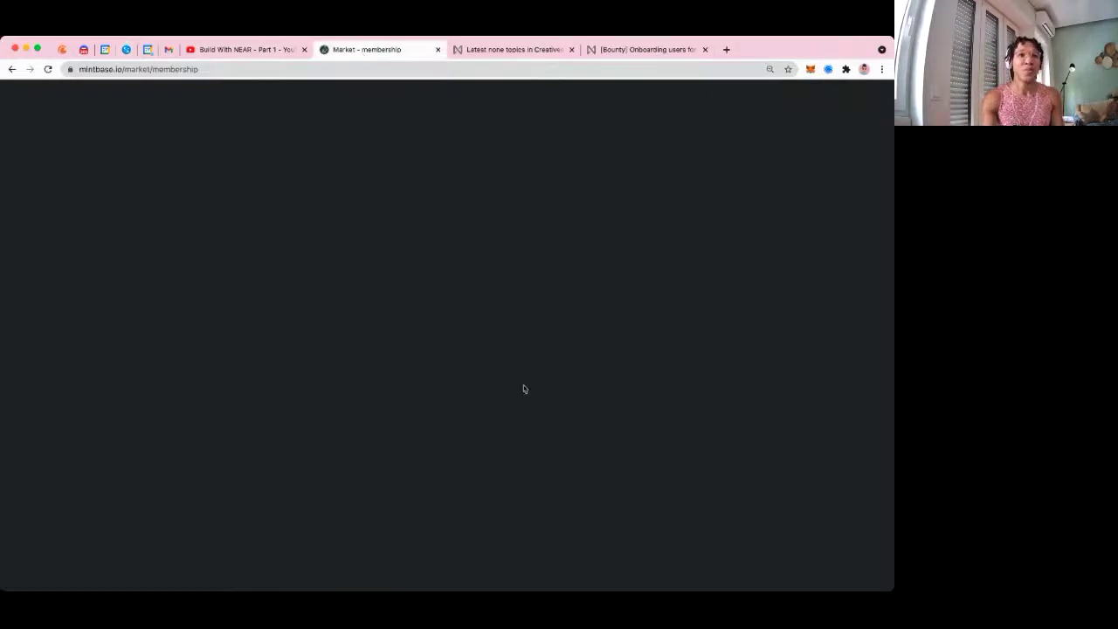
Open the Create section's mint page for the store, showing 'Time to mint'
left_click(90, 562)
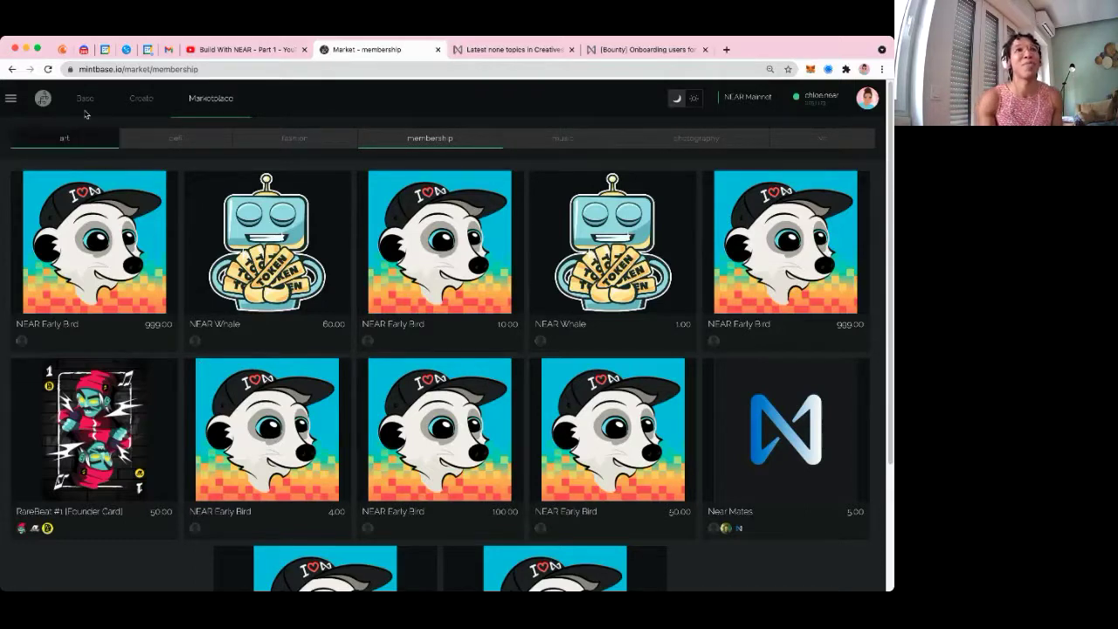
left_click(137, 106)
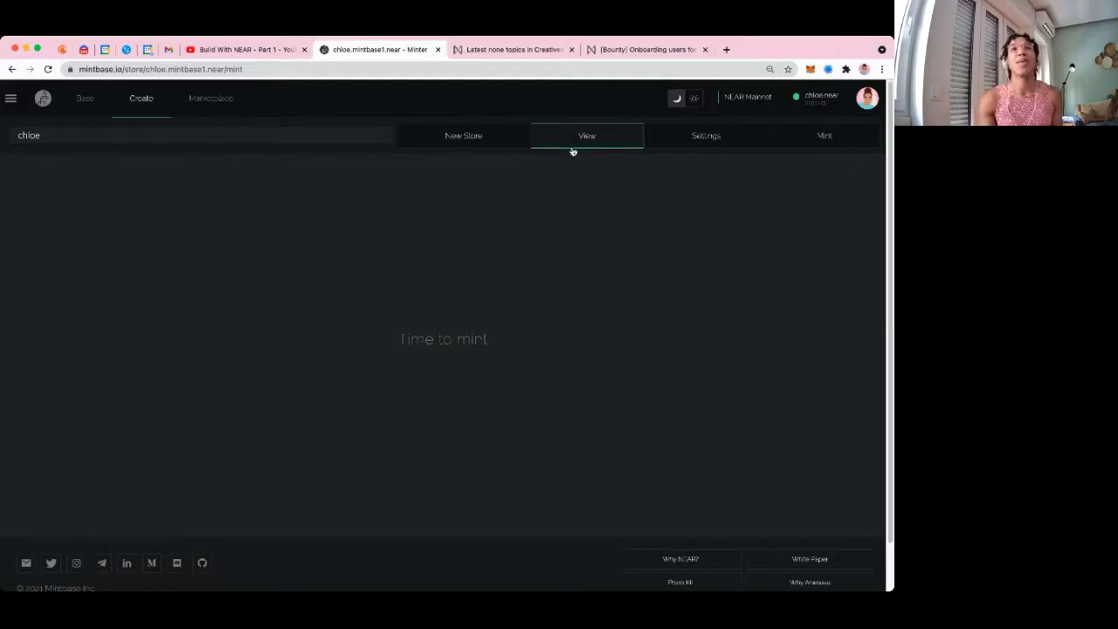
Create a new store named 'marmaj' with symbol 'mj' and deploy it
left_click(458, 140)
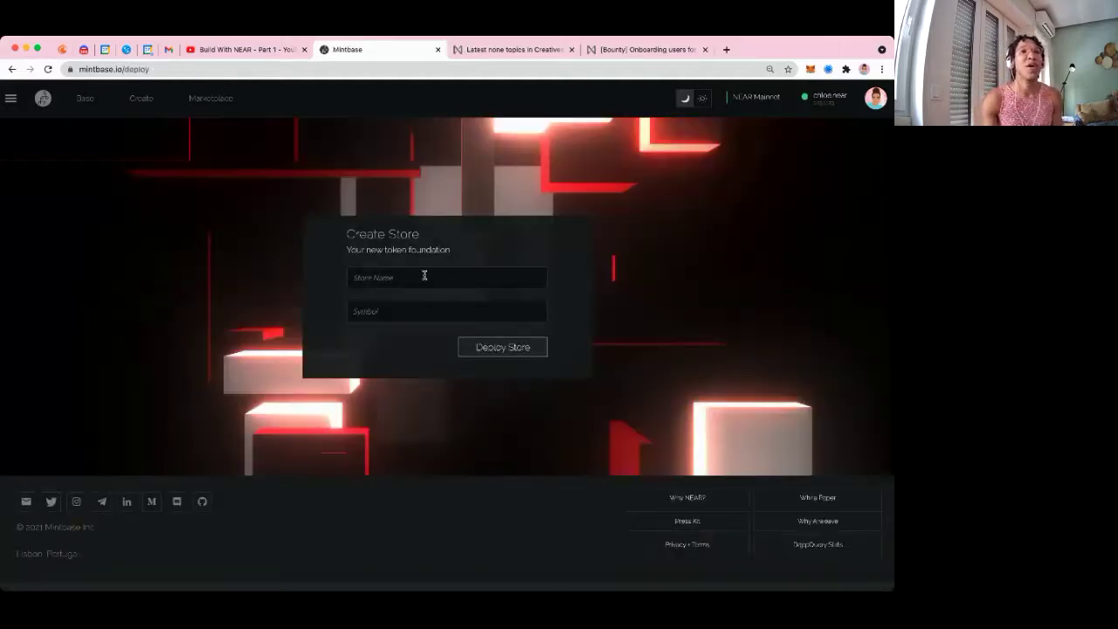
left_click(422, 281)
type("marmaj")
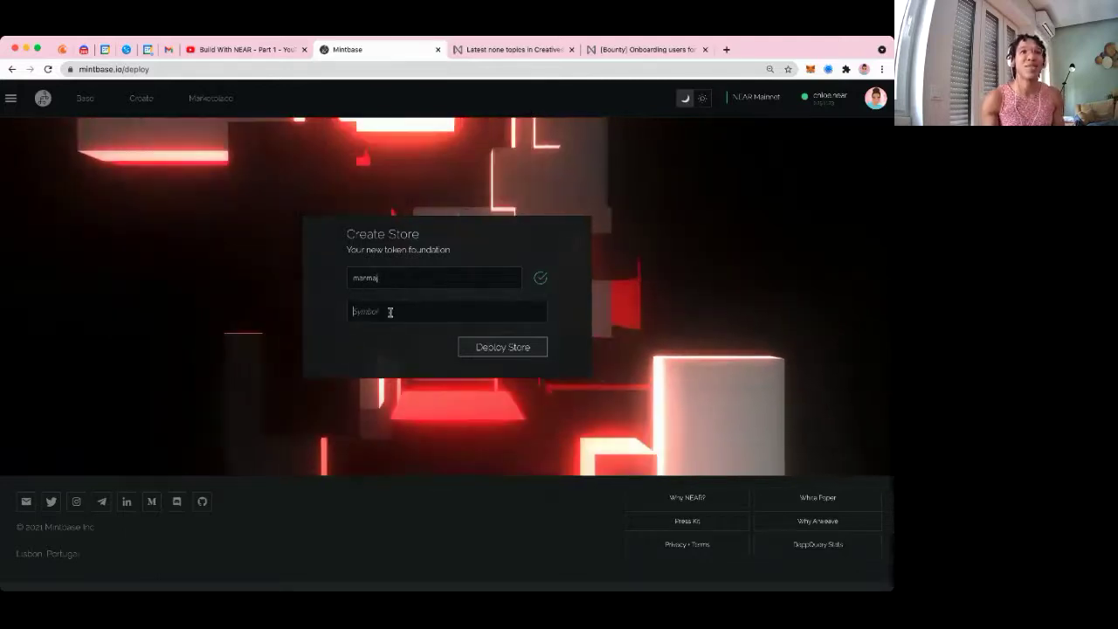
left_click(390, 312)
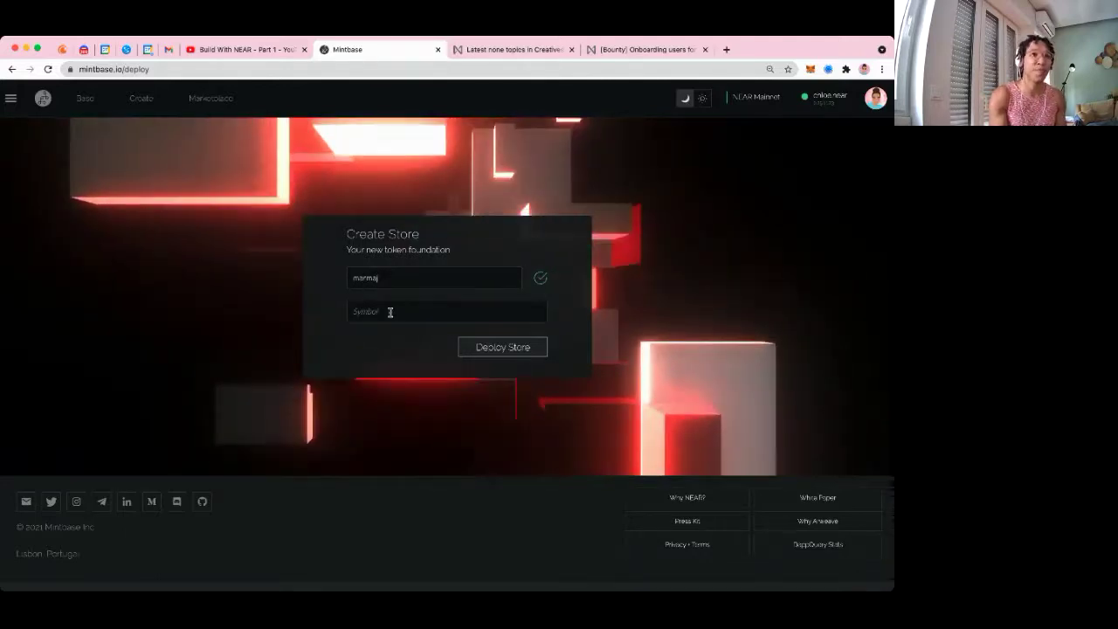
type("mjg")
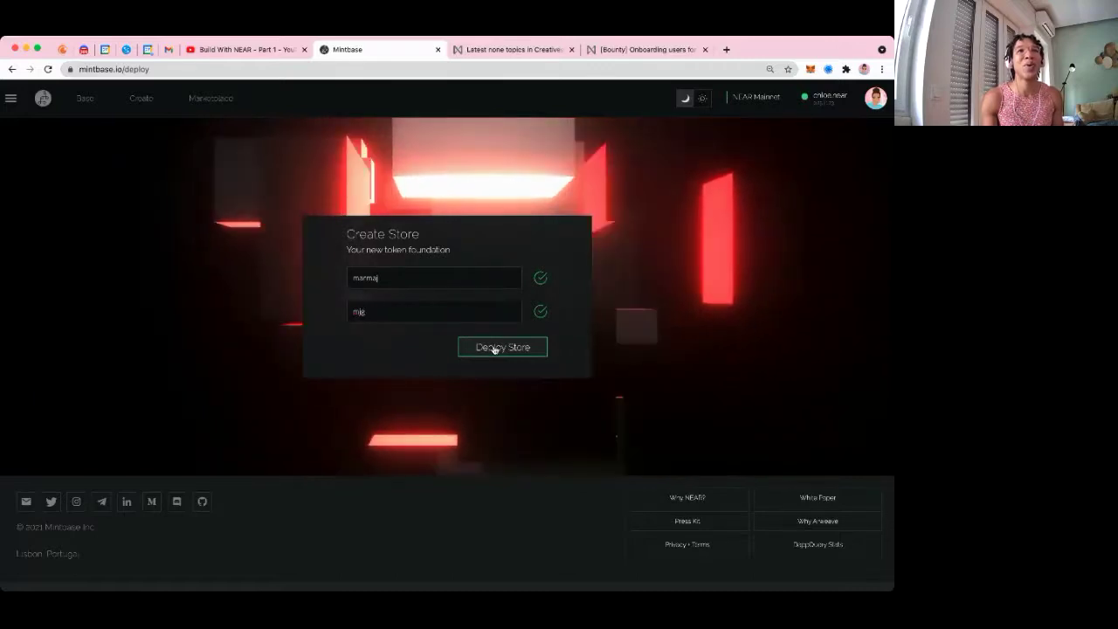
left_click(493, 348)
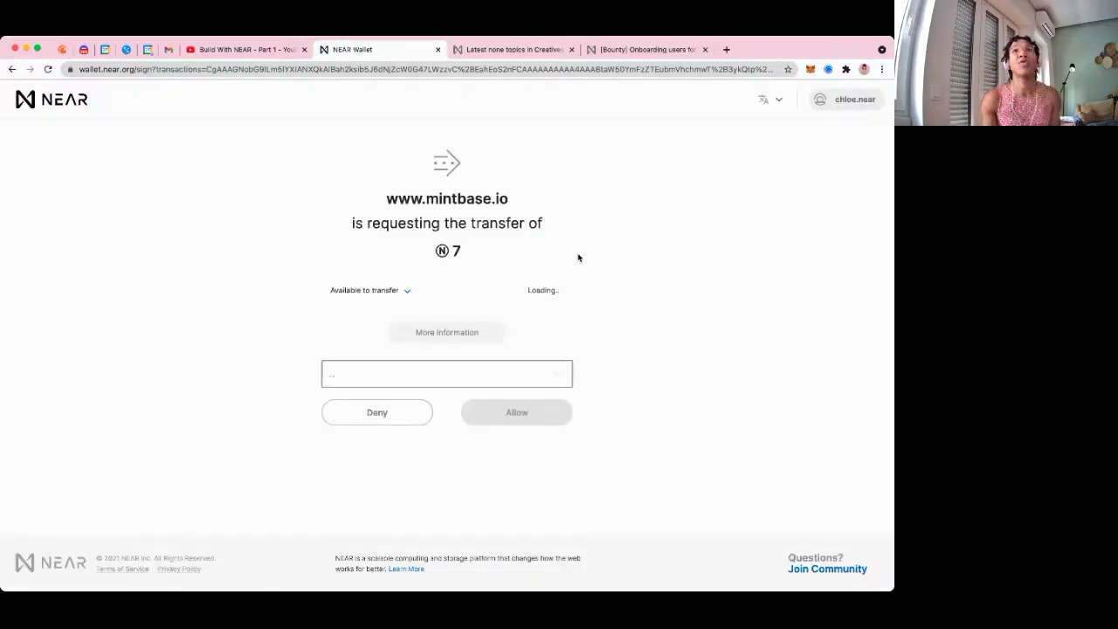
Inspect the 7 NEAR request's balance breakdown: only 0.80357 NEAR available, insufficient funds
left_click_drag(476, 251, 449, 251)
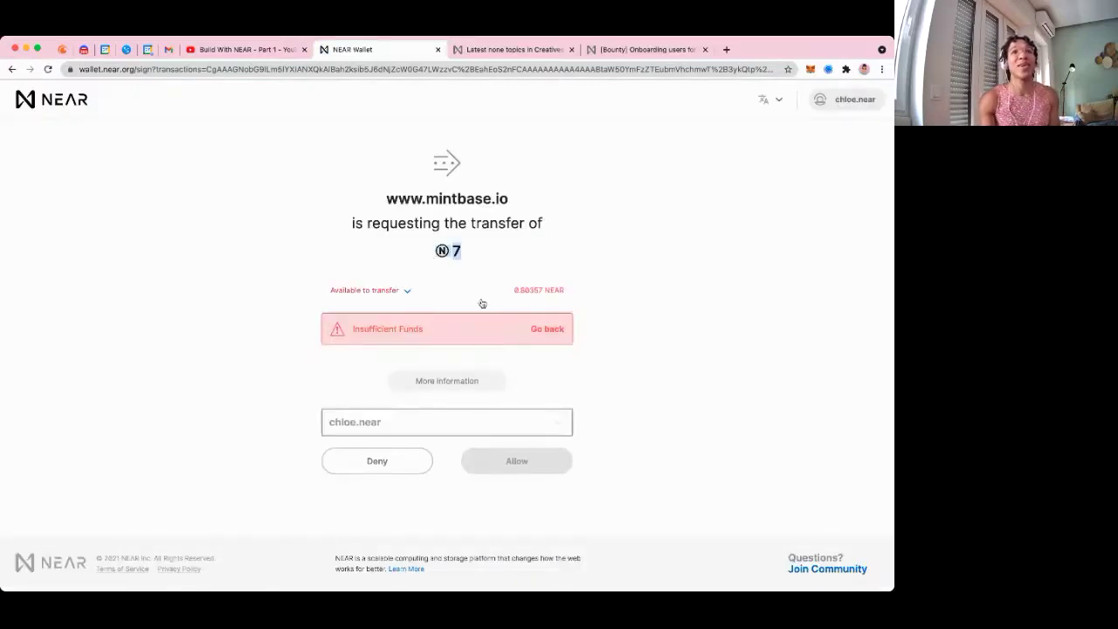
left_click(407, 288)
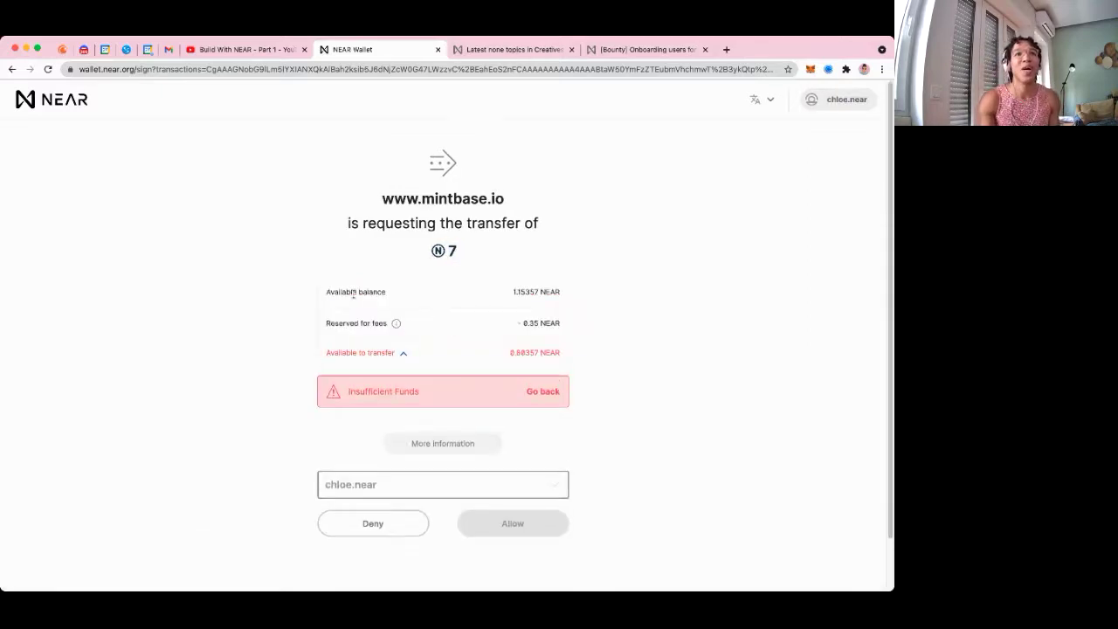
left_click_drag(327, 292, 540, 292)
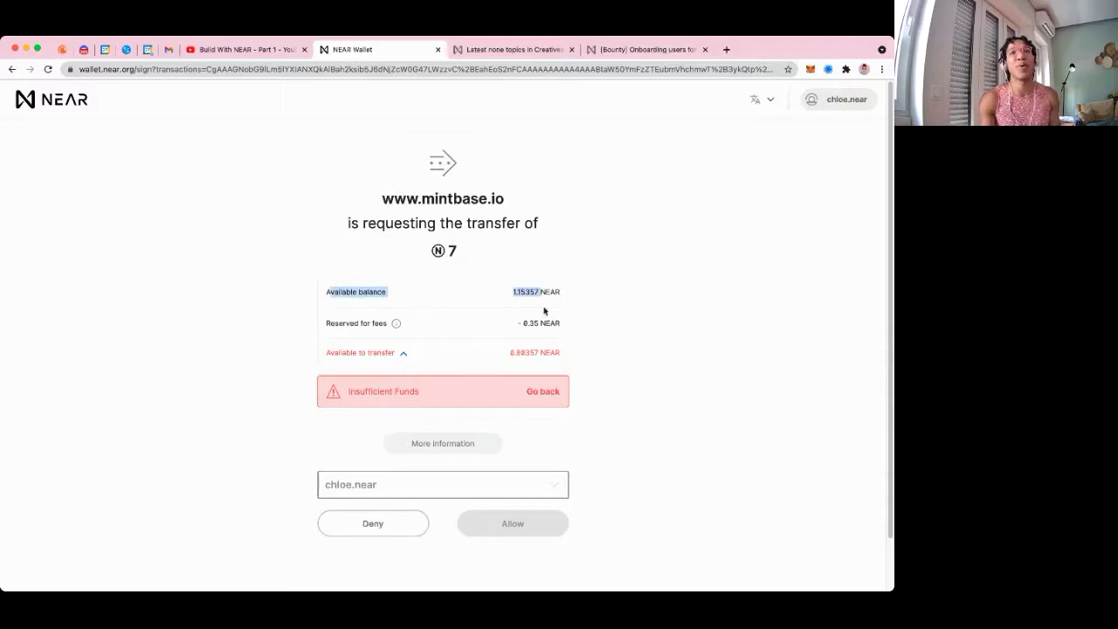
left_click(546, 302)
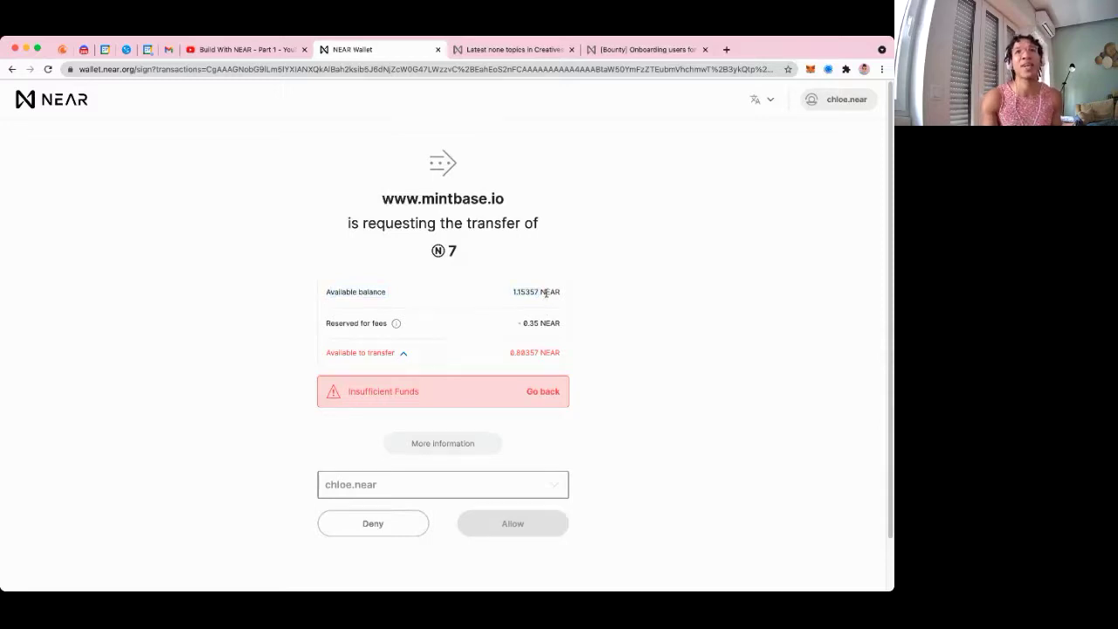
left_click_drag(341, 323, 532, 330)
left_click(534, 330)
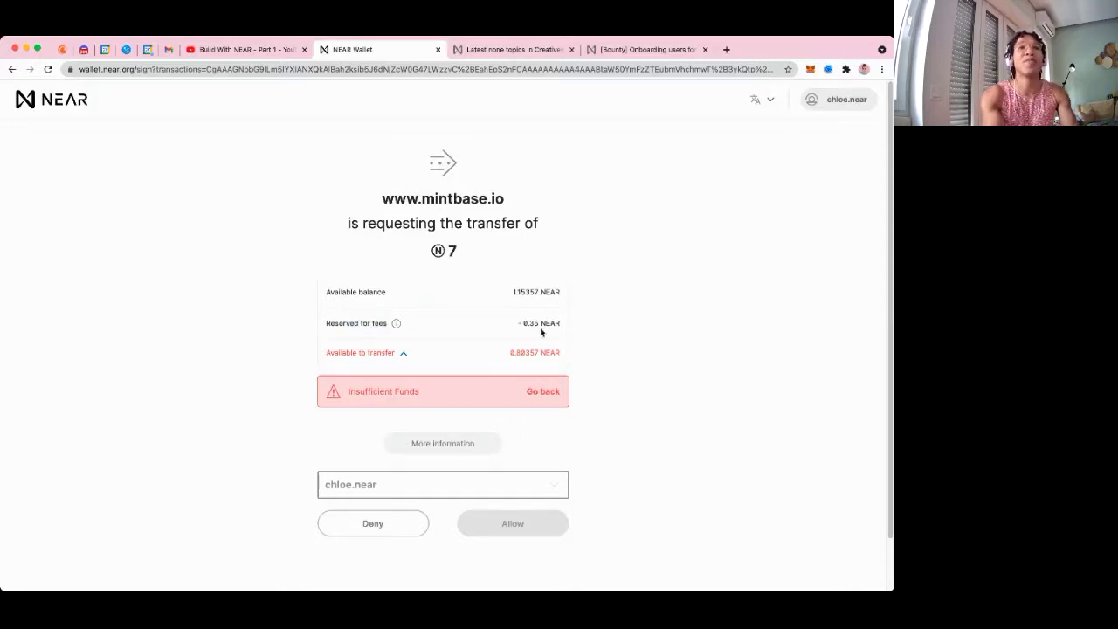
left_click_drag(509, 352, 551, 355)
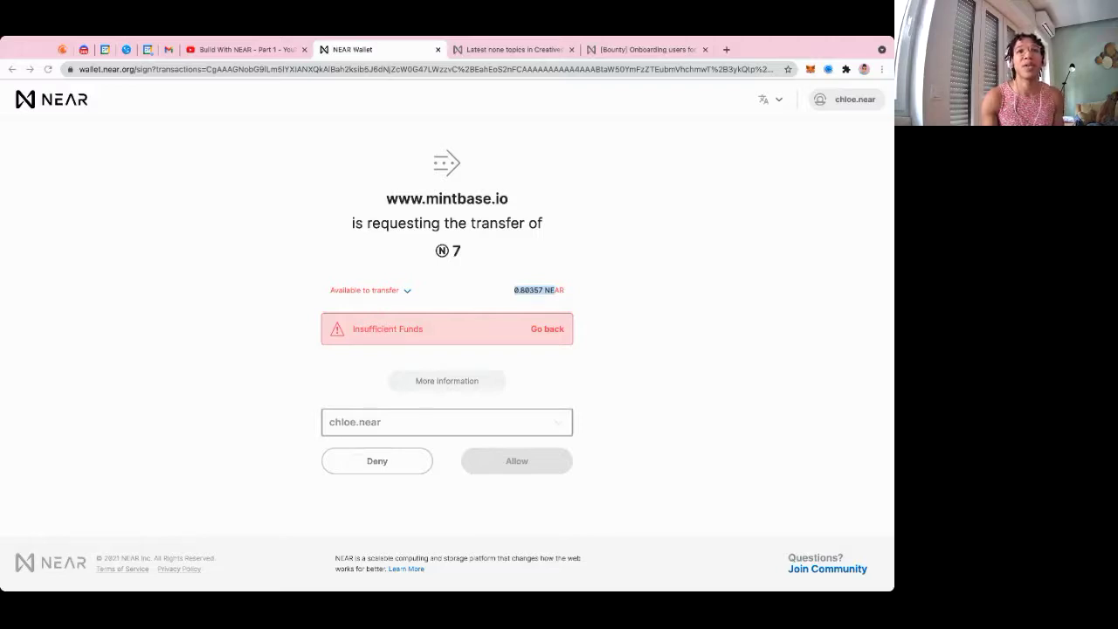
left_click(726, 50)
Go to wallet.near.org and look over the latest incoming NEAR payment
type("wa")
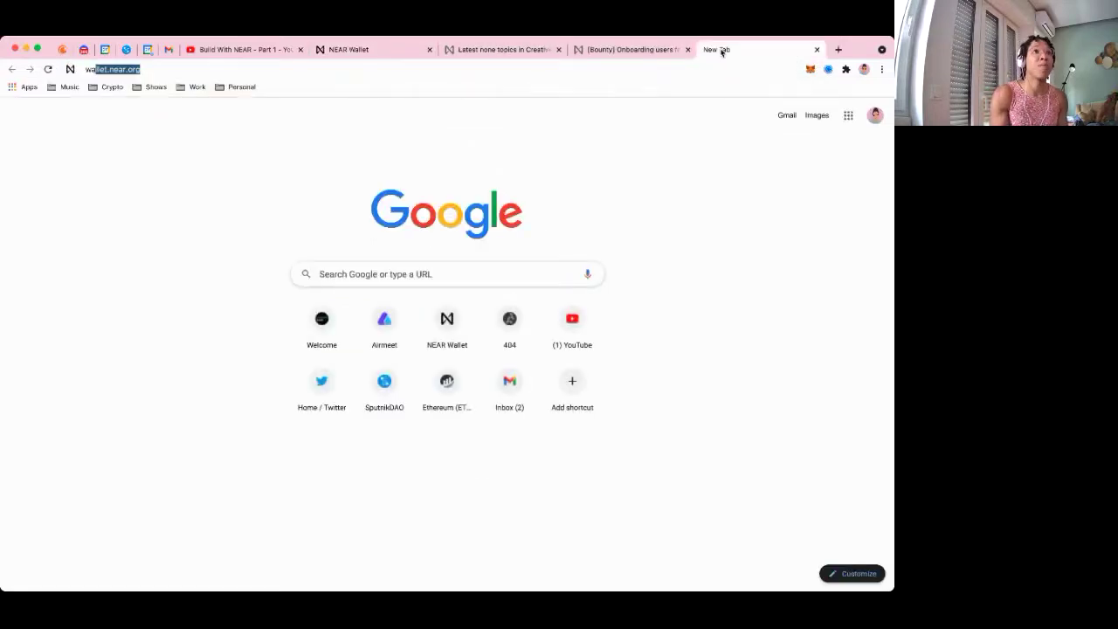
key("Return")
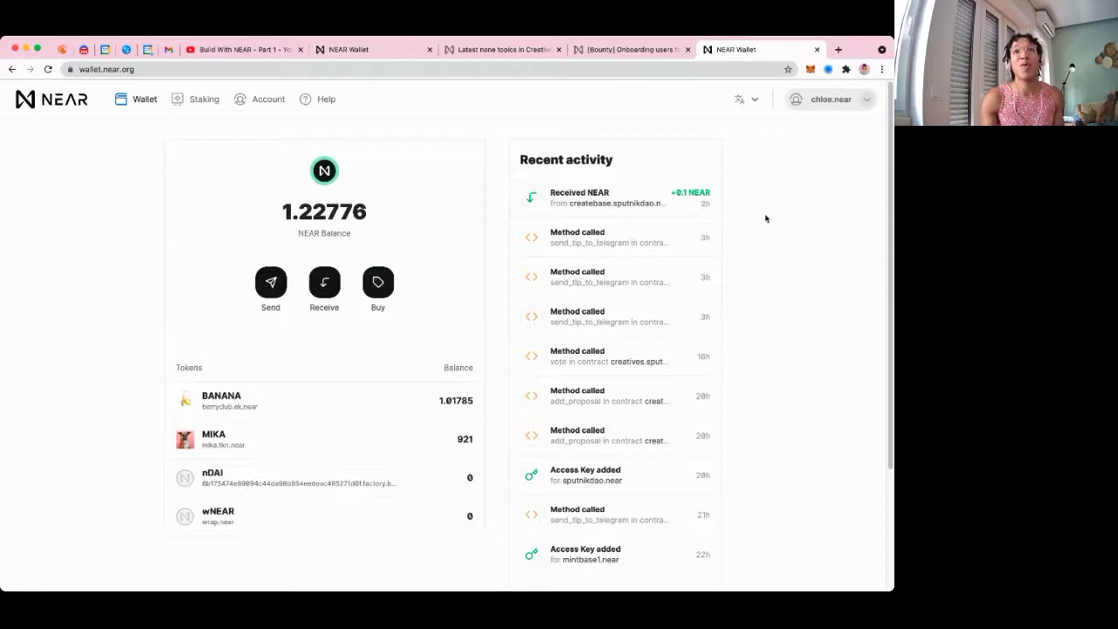
left_click_drag(712, 208, 724, 129)
left_click(723, 128)
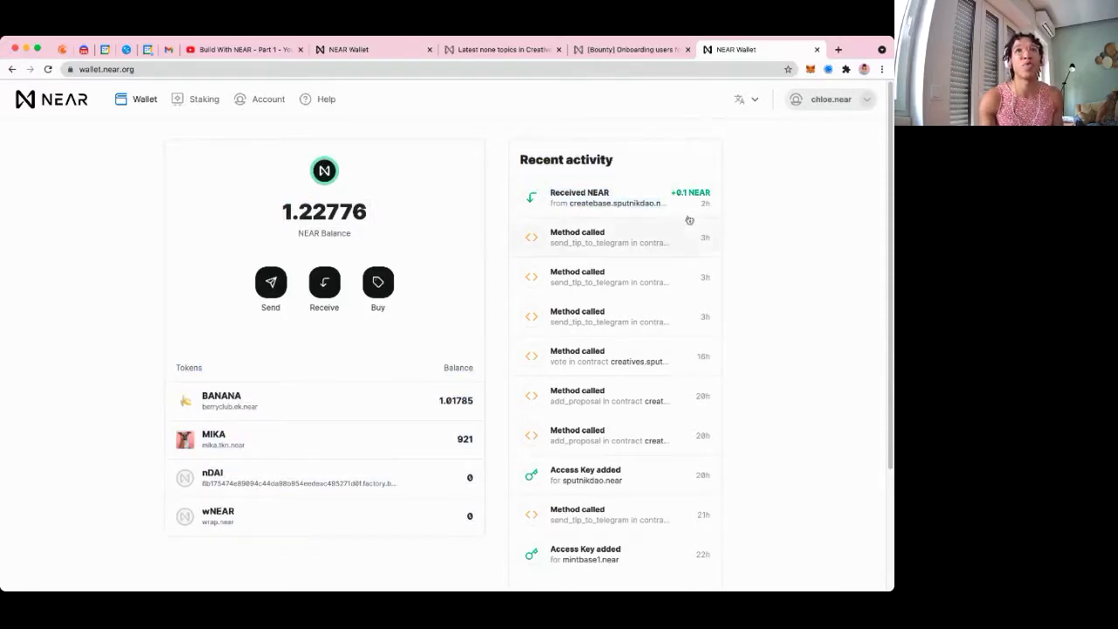
Switch NEAR Wallet to the other saved account
left_click(865, 103)
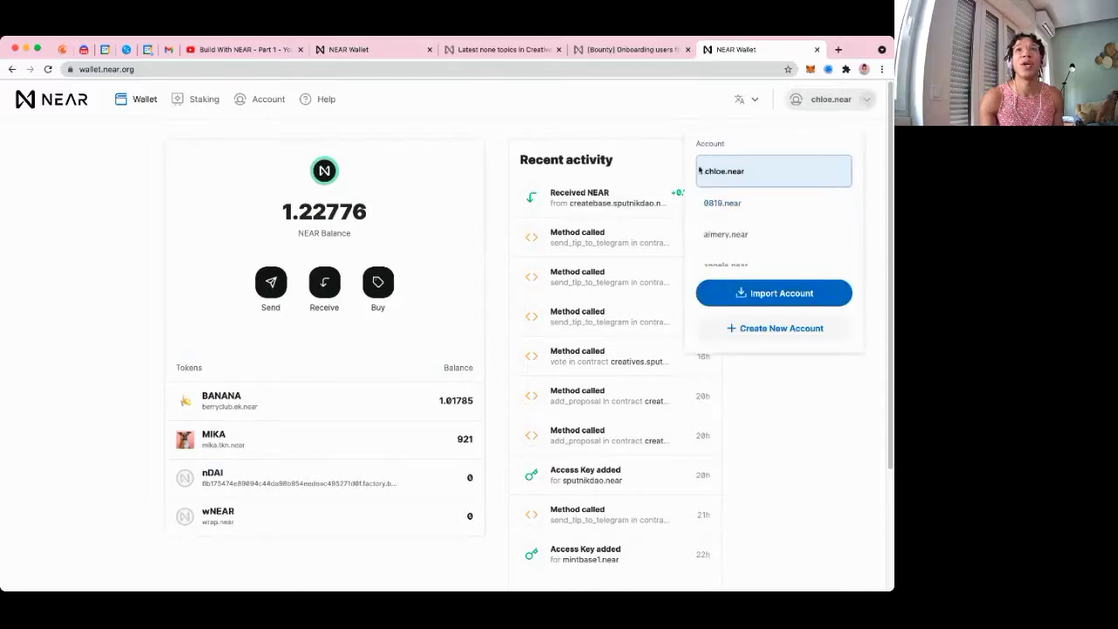
scroll(751, 220, "down", 5)
scroll(753, 224, "down", 5)
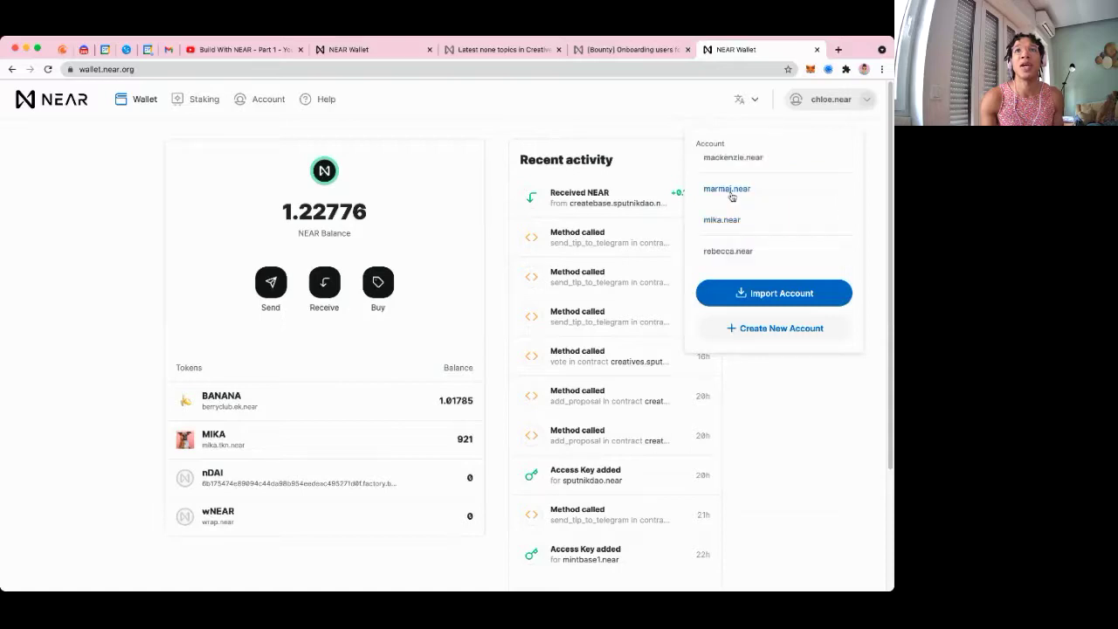
left_click(732, 198)
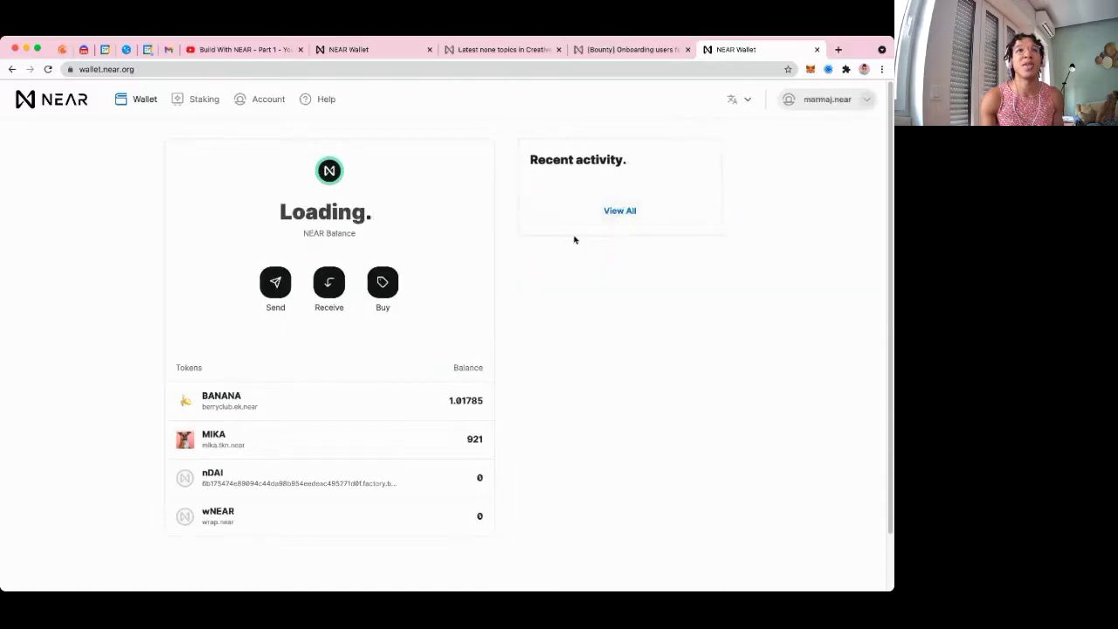
Send 21.19 NEAR to the original account and confirm the transfer
left_click(271, 283)
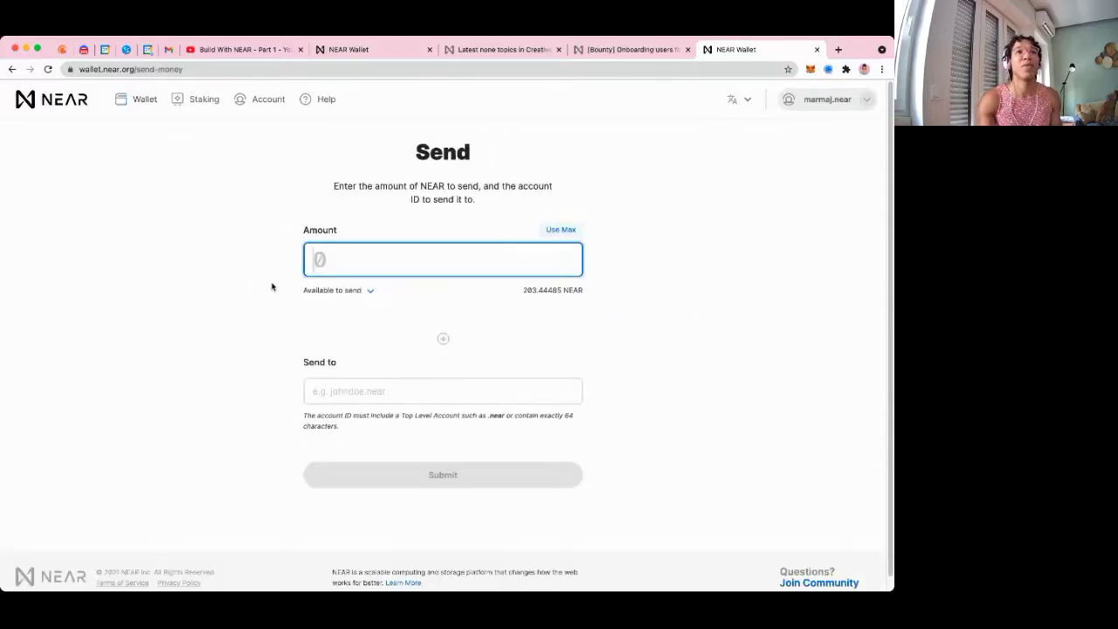
type("1")
key("BackSpace")
type("21.19")
left_click(350, 390)
type("chlo")
type("e")
type("nea")
key("BackSpace")
key("BackSpace")
key("BackSpace")
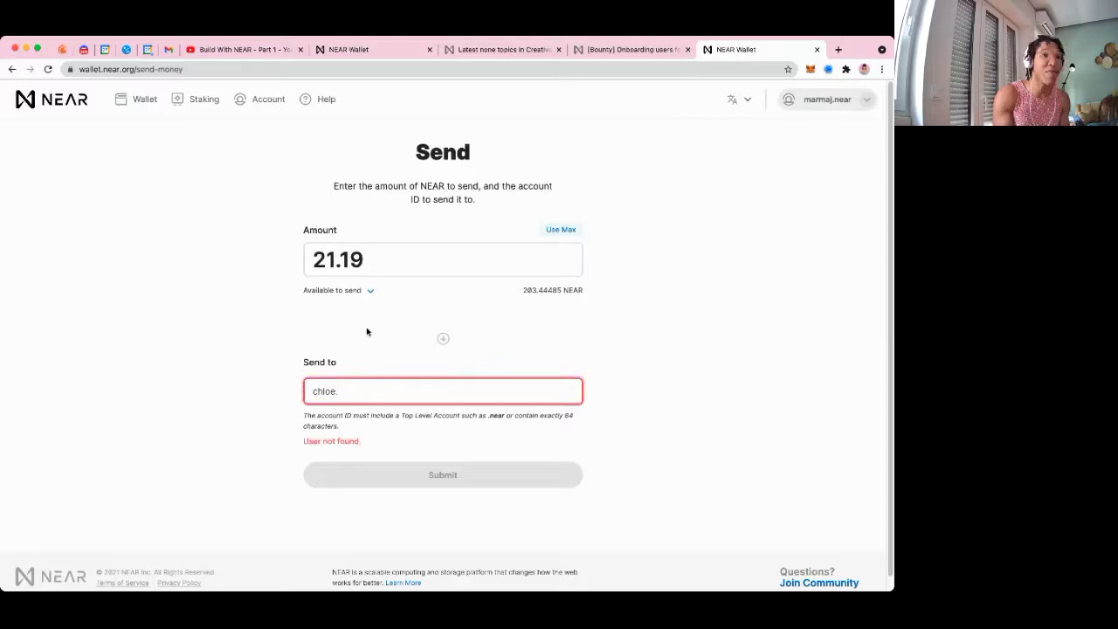
type("near")
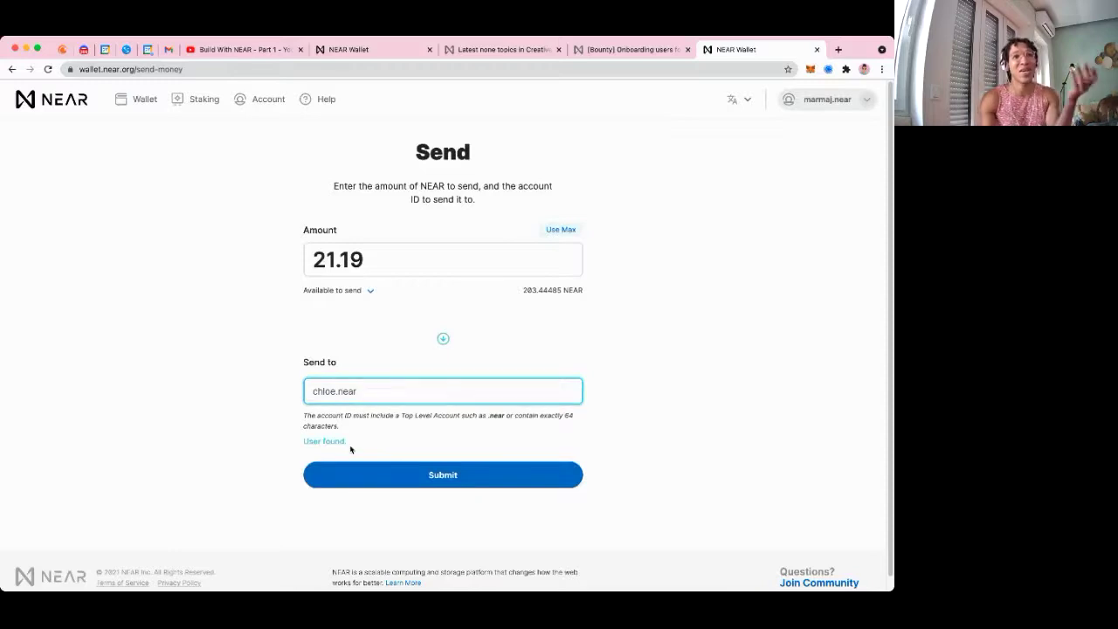
left_click(438, 478)
left_click(450, 375)
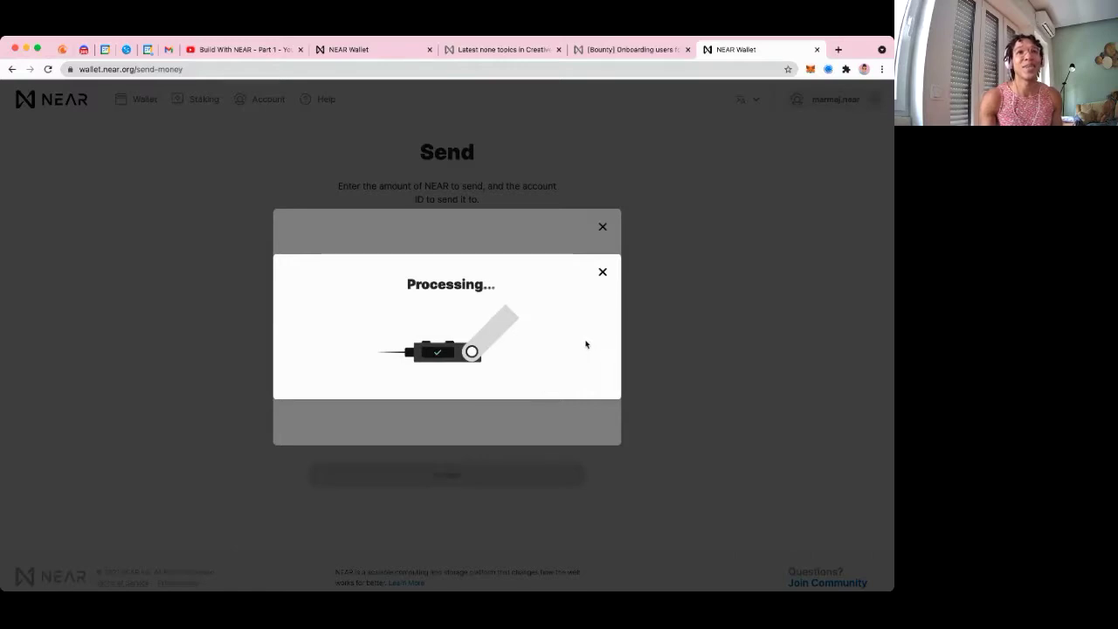
Return to Mintbase's pending 7 NEAR transfer request and reload it
left_click(349, 49)
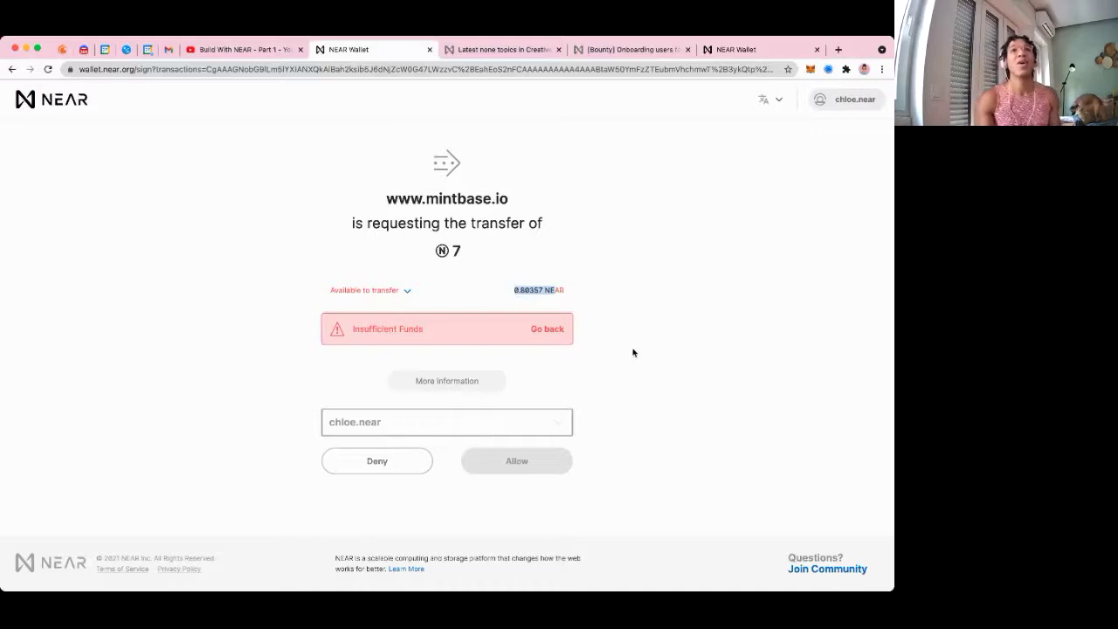
left_click(673, 229)
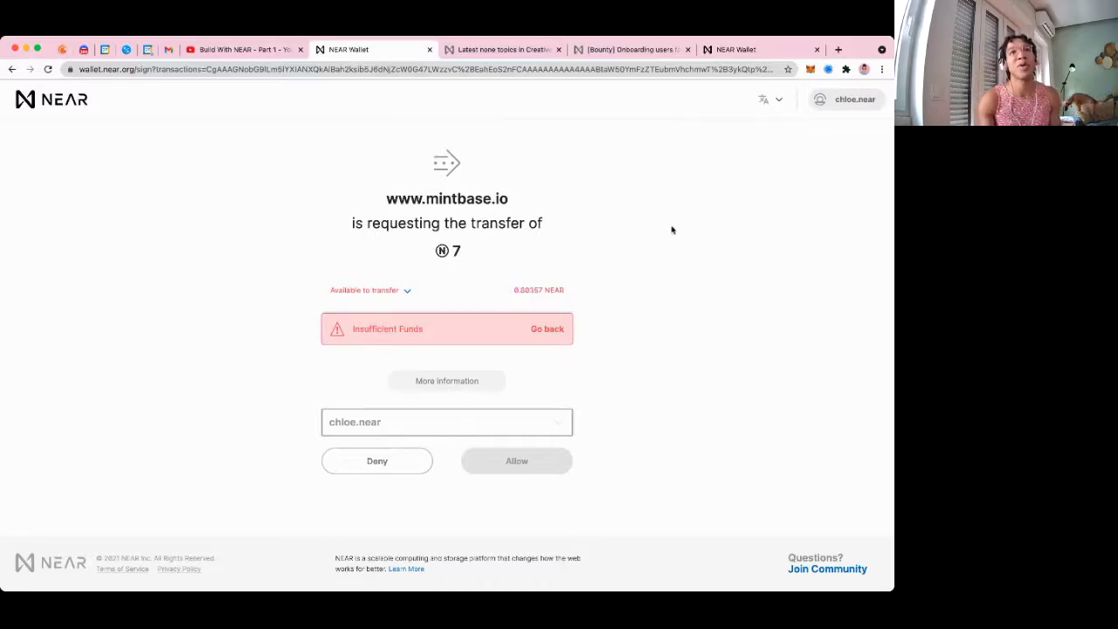
left_click(741, 50)
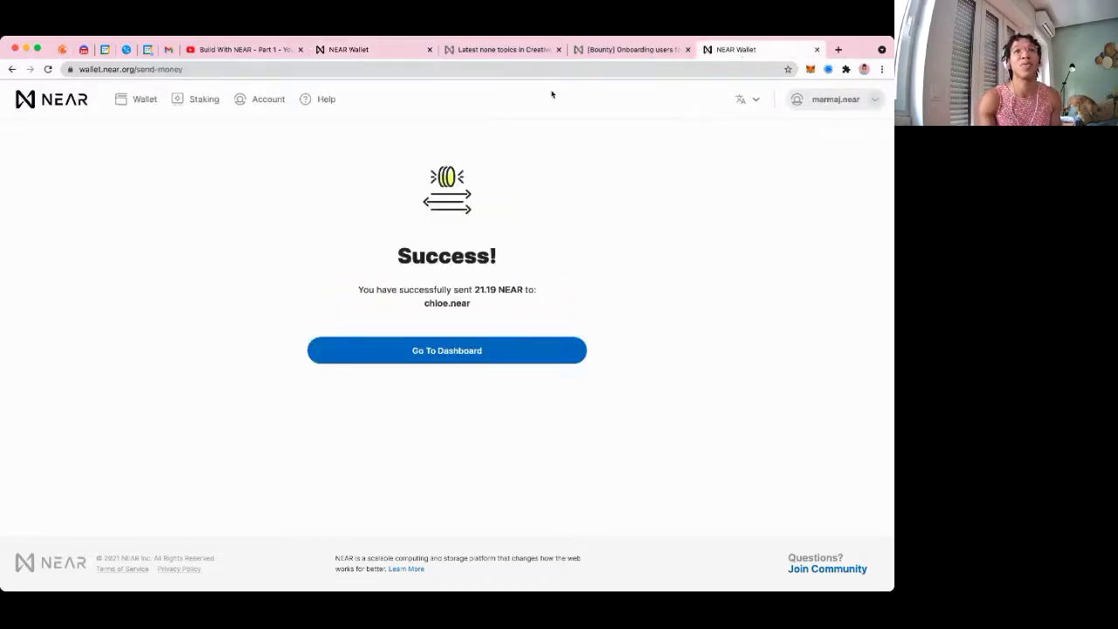
left_click(397, 55)
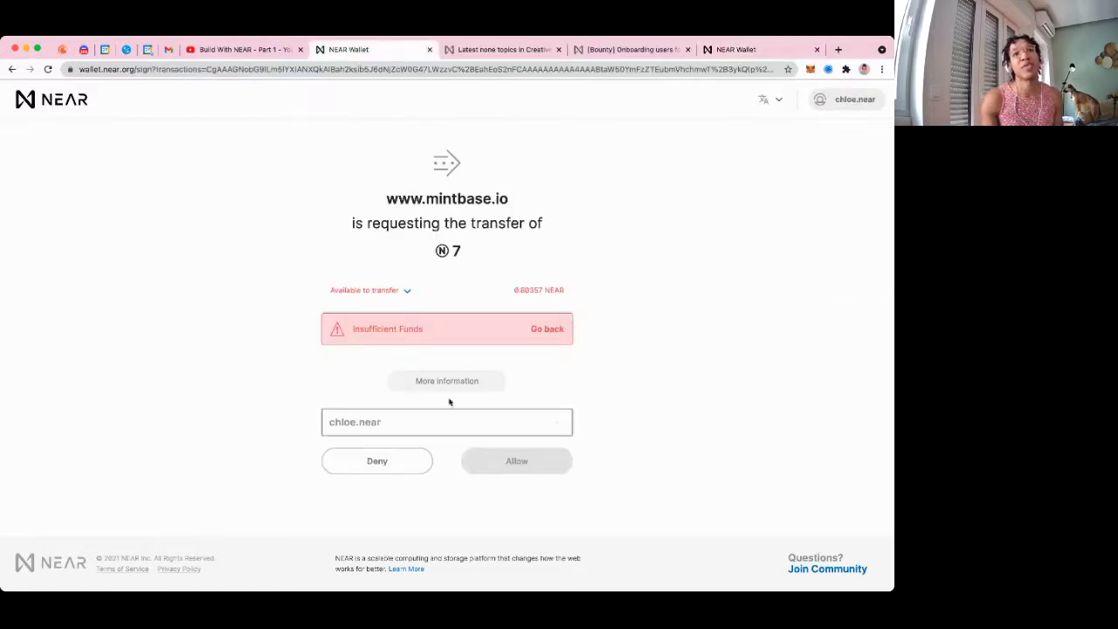
left_click(11, 70)
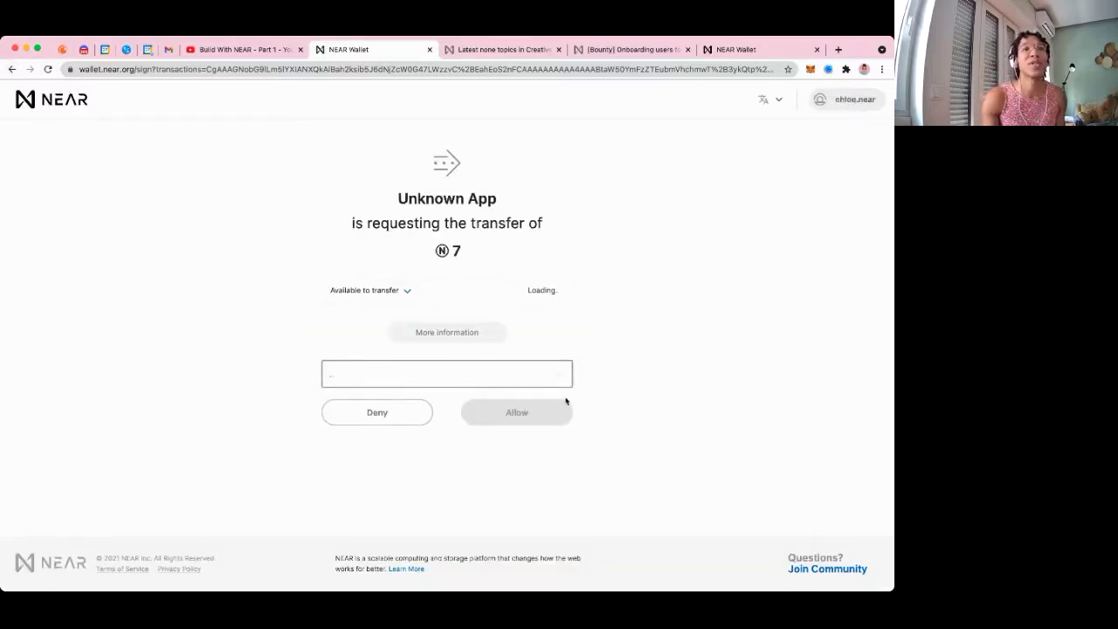
Review the balance and store metadata details, then approve the 7 NEAR transaction
left_click(395, 288)
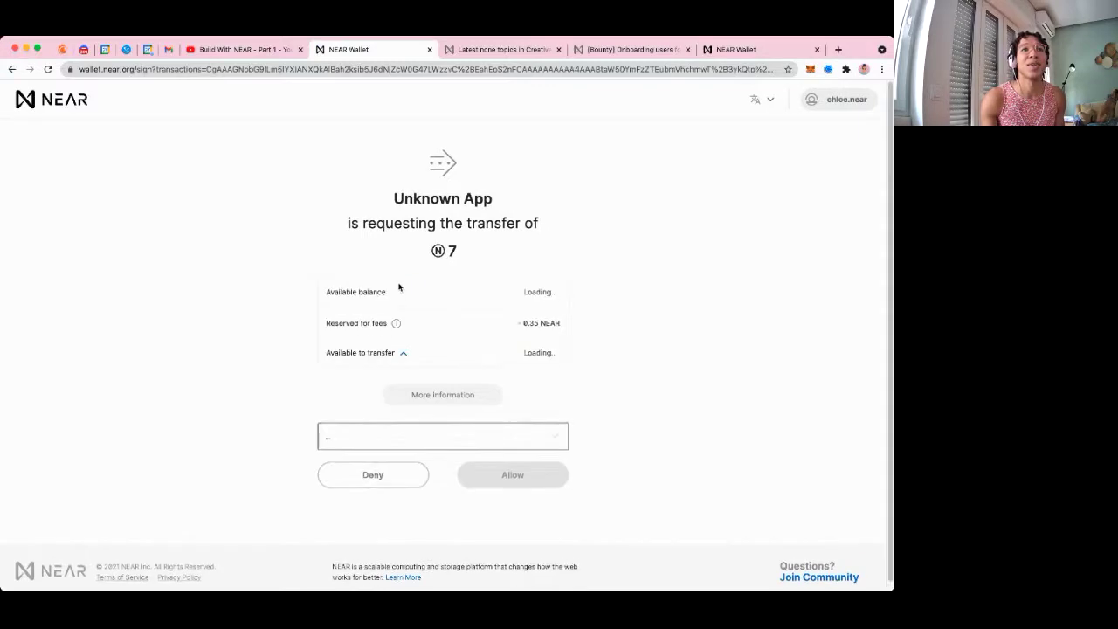
left_click(449, 395)
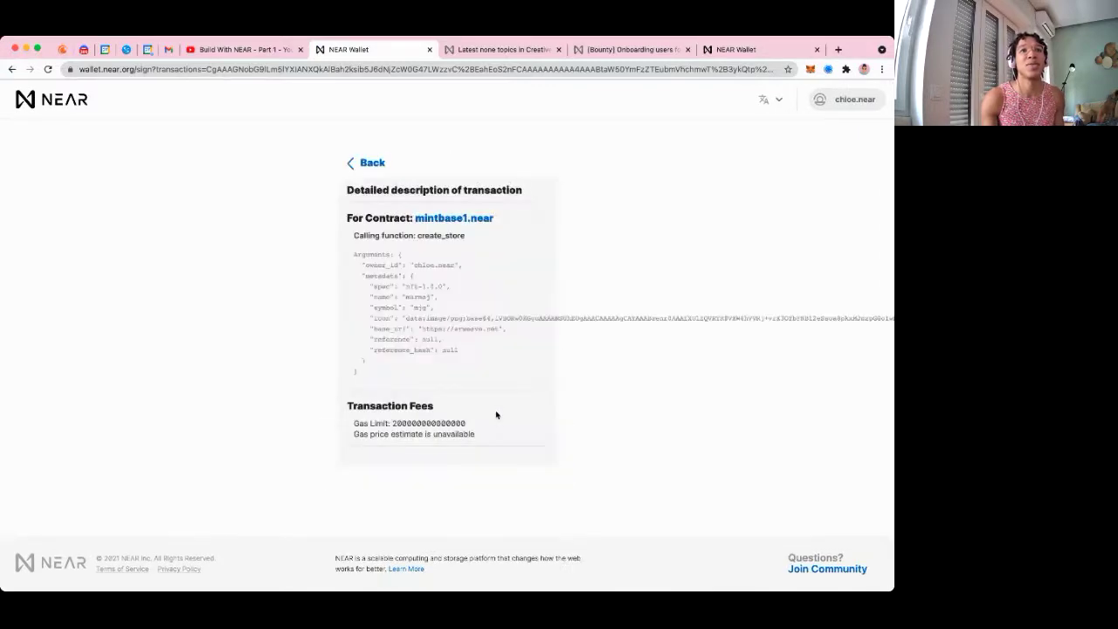
left_click_drag(412, 264, 461, 341)
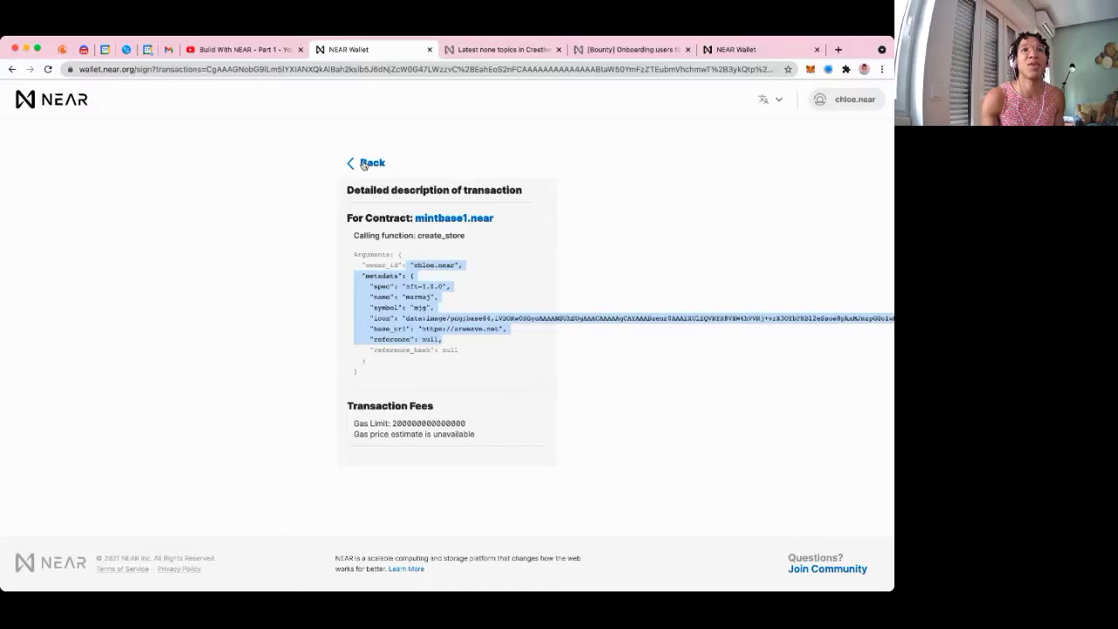
left_click(364, 165)
left_click(531, 415)
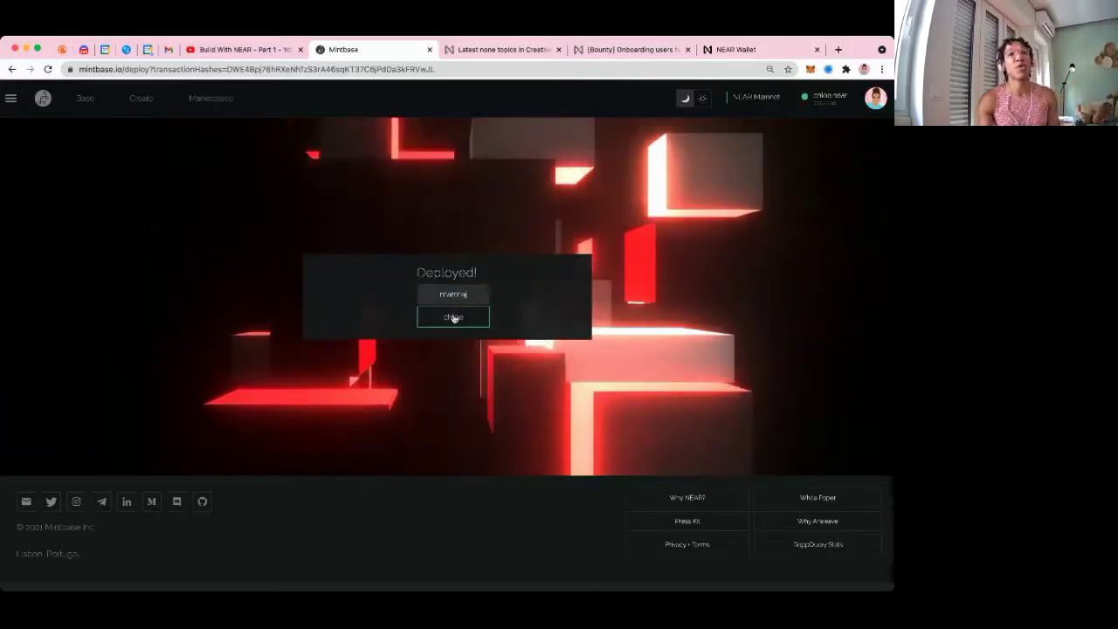
In the new 'marmaj' store's Settings, grant a second account minter rights
left_click(452, 294)
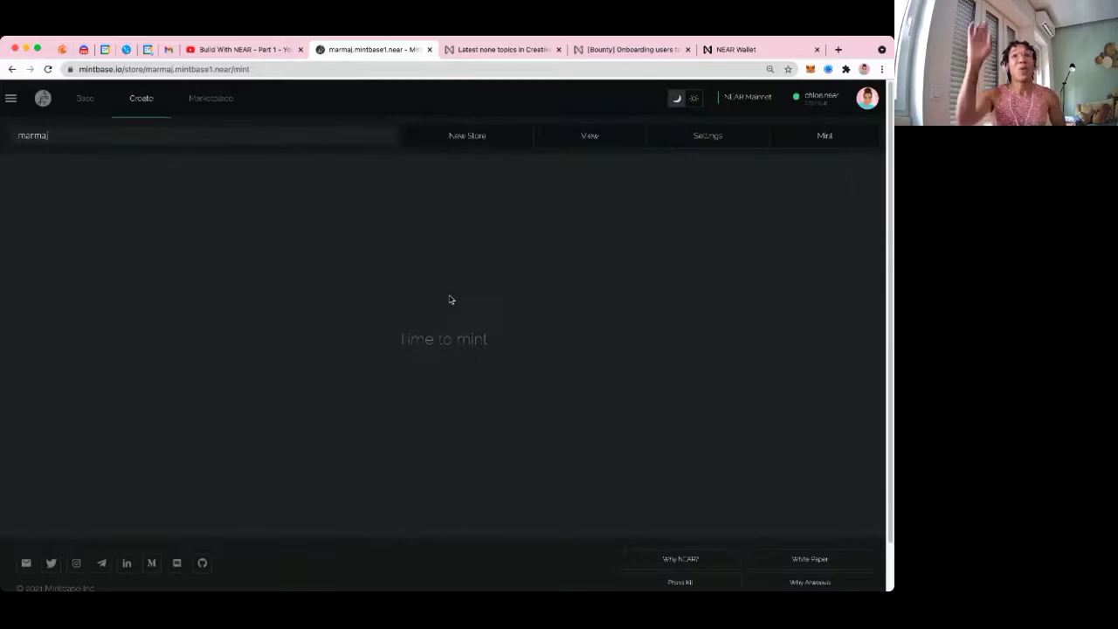
left_click(696, 137)
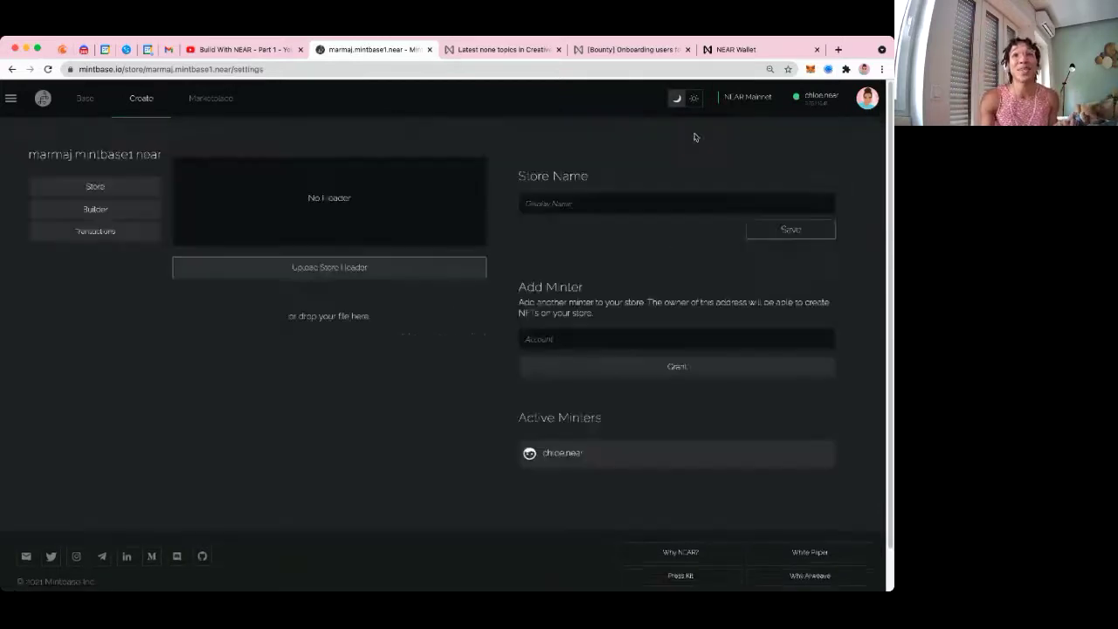
left_click(595, 338)
type("marmaj.near")
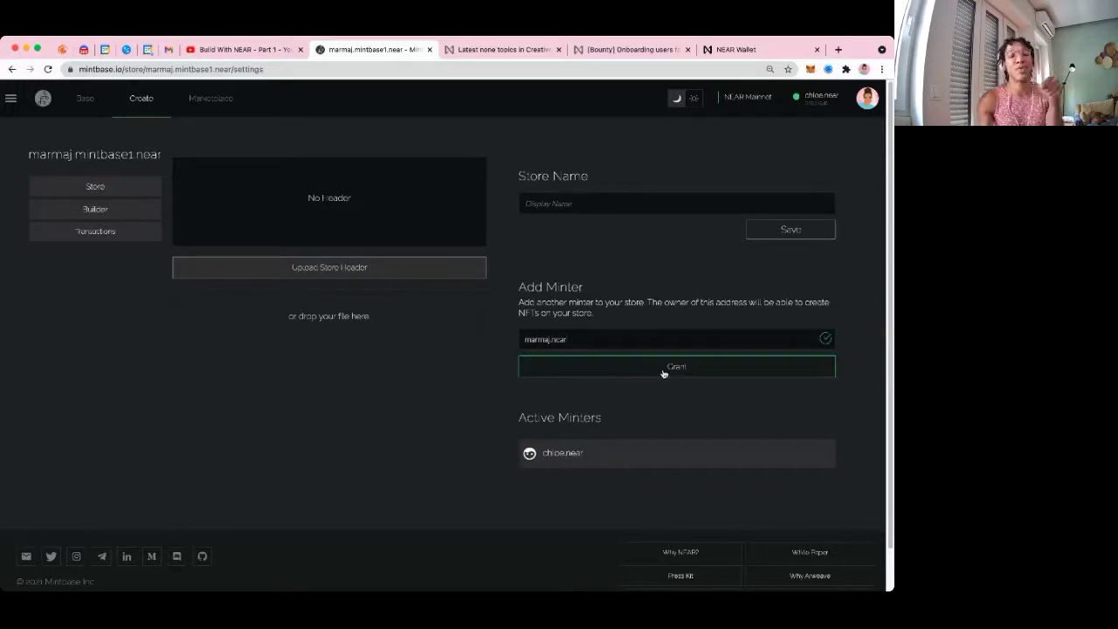
left_click(662, 371)
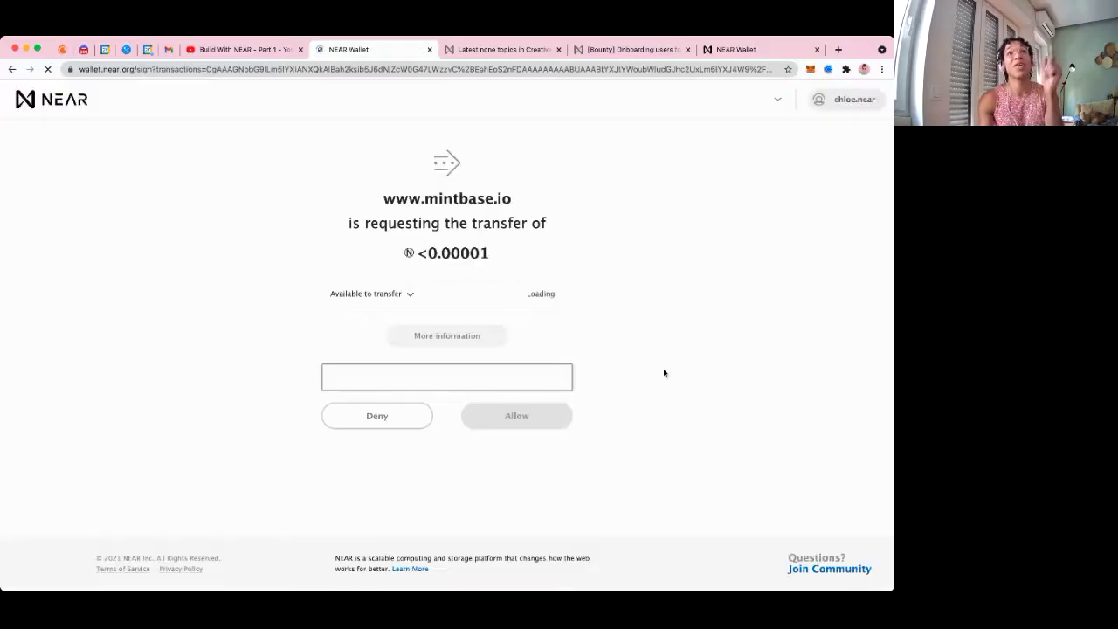
Approve the minter grant, then view the three linked accounts on Mintbase
left_click(521, 414)
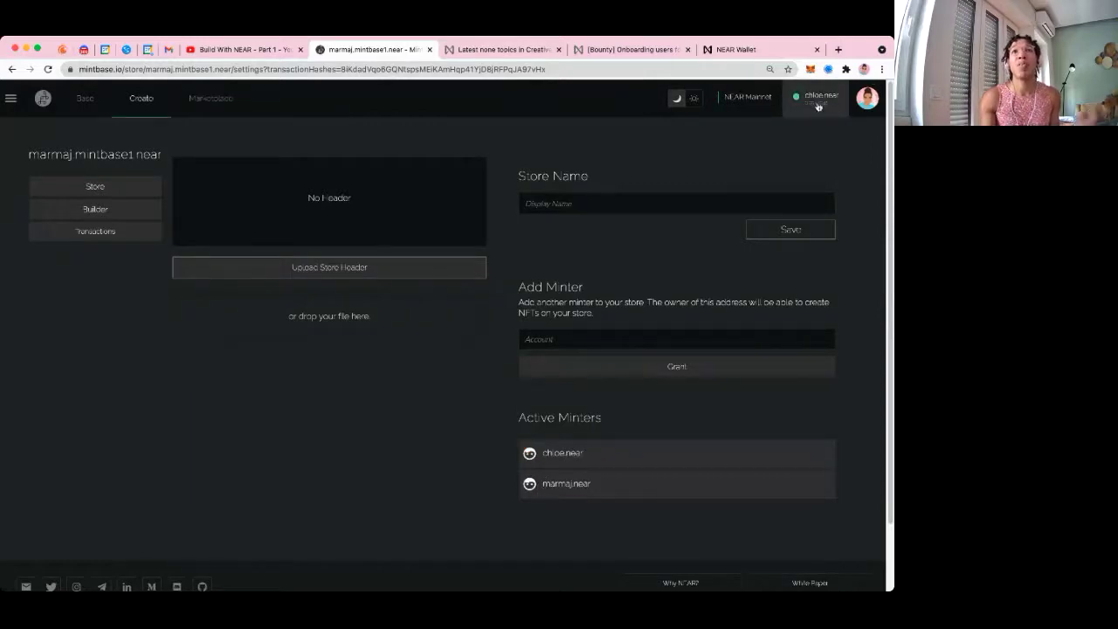
left_click(818, 106)
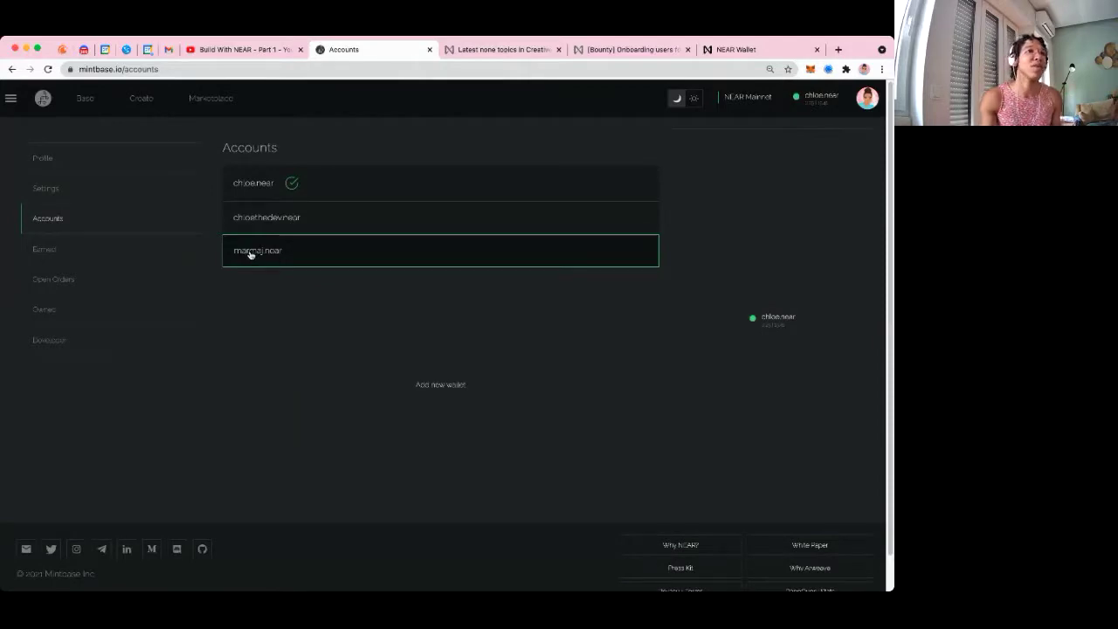
left_click(251, 253)
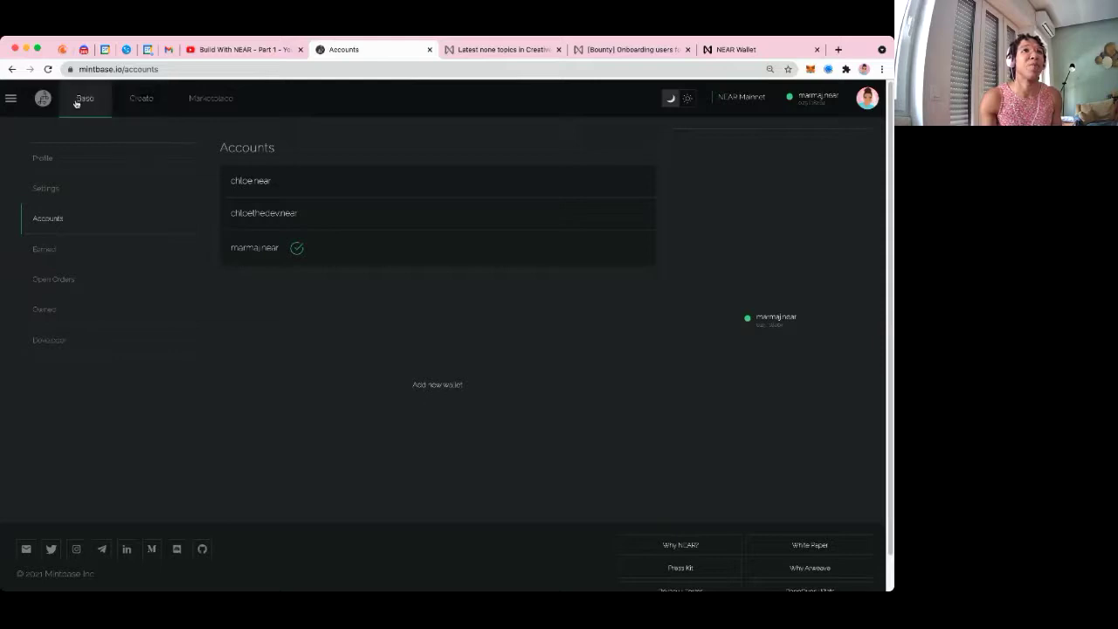
left_click(157, 98)
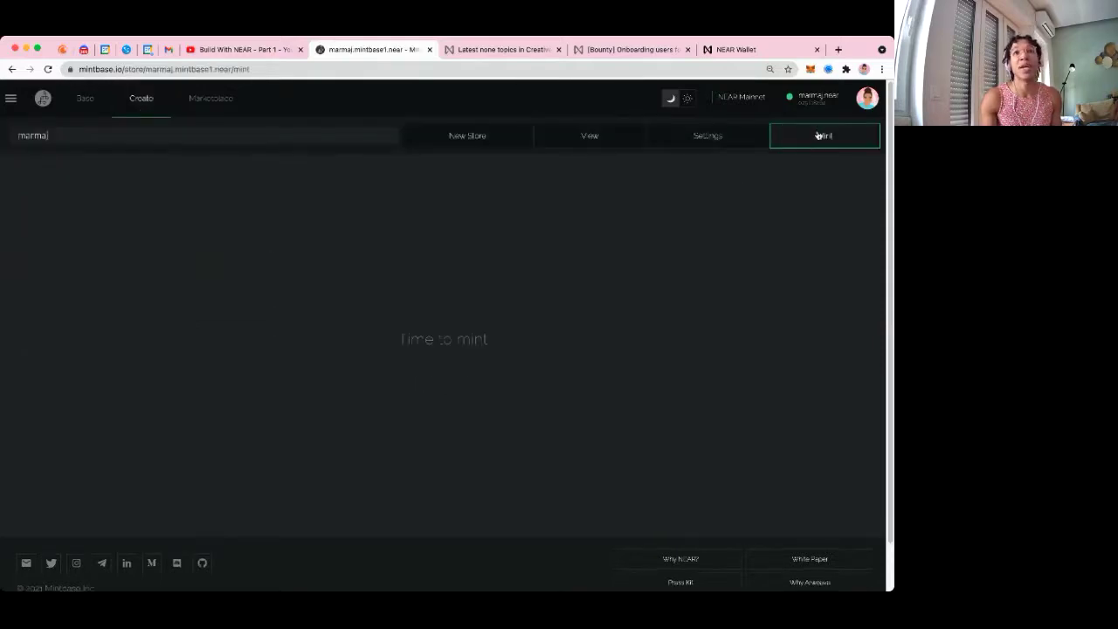
left_click(821, 135)
scroll(425, 239, "up", 3)
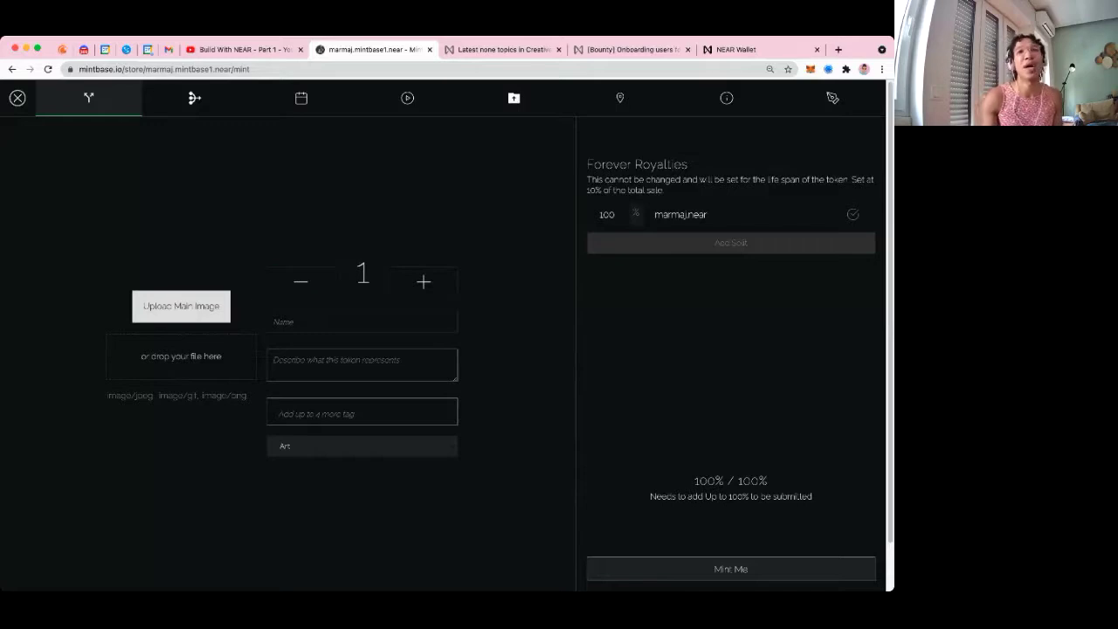
left_click(16, 111)
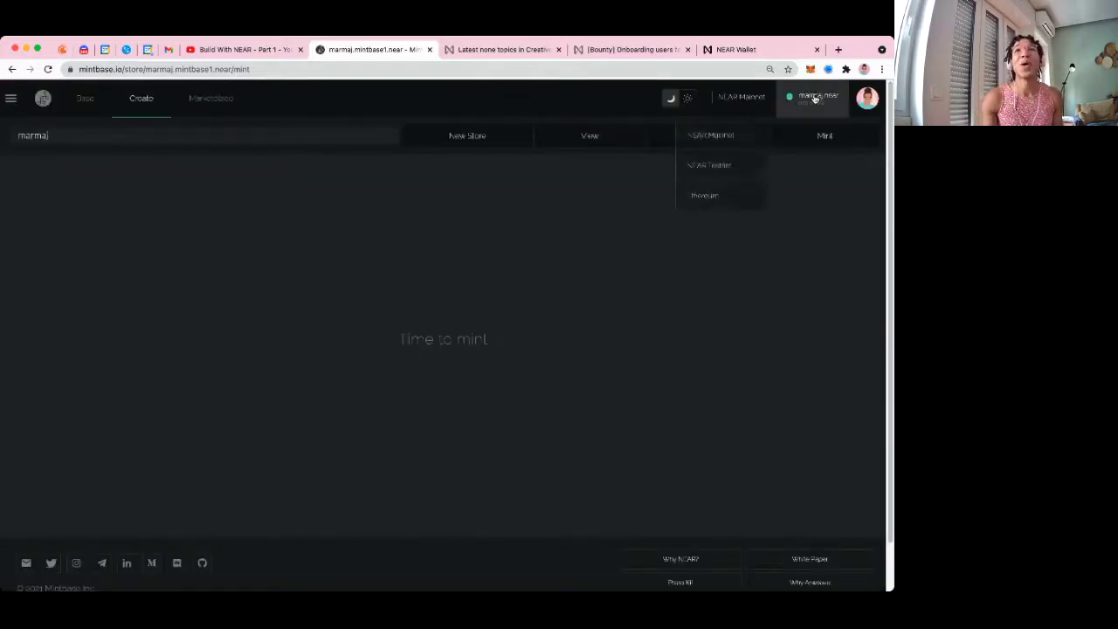
left_click(818, 101)
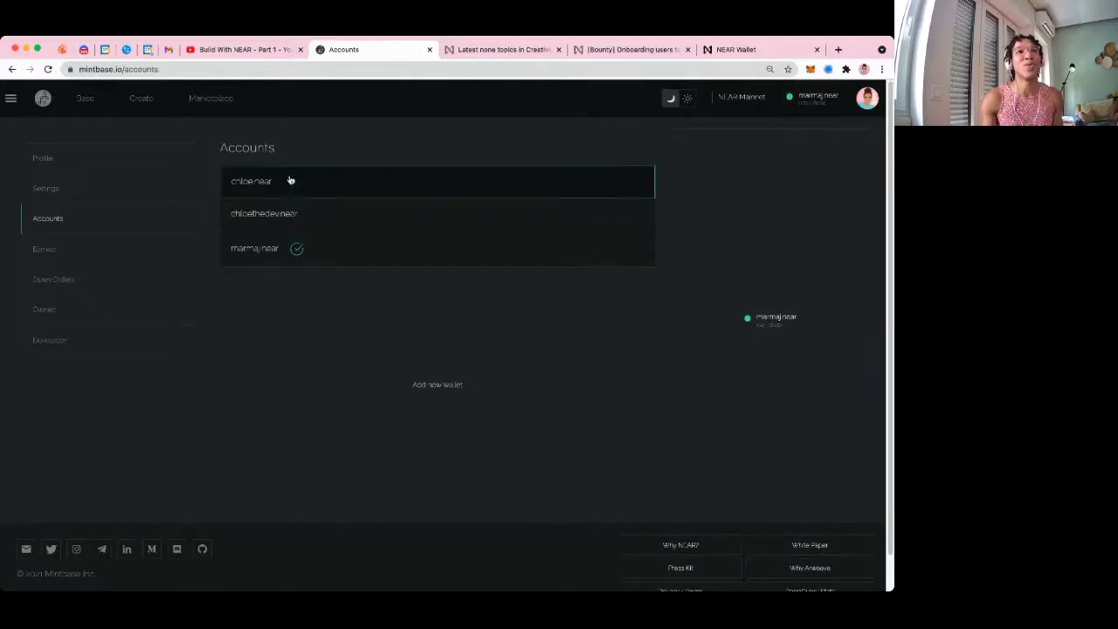
left_click(247, 188)
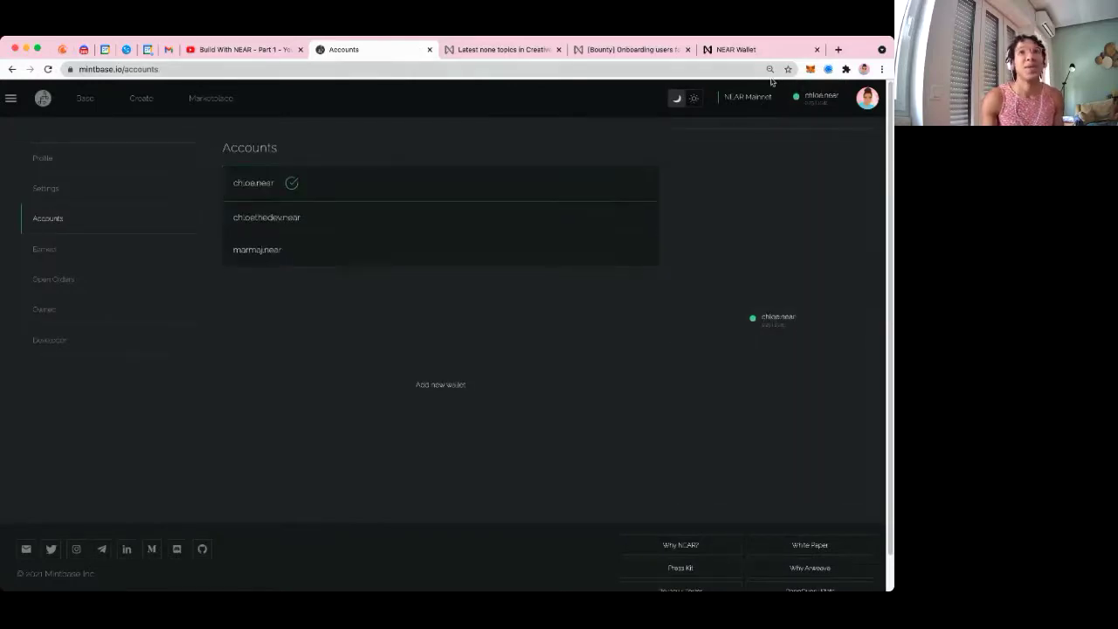
left_click(123, 103)
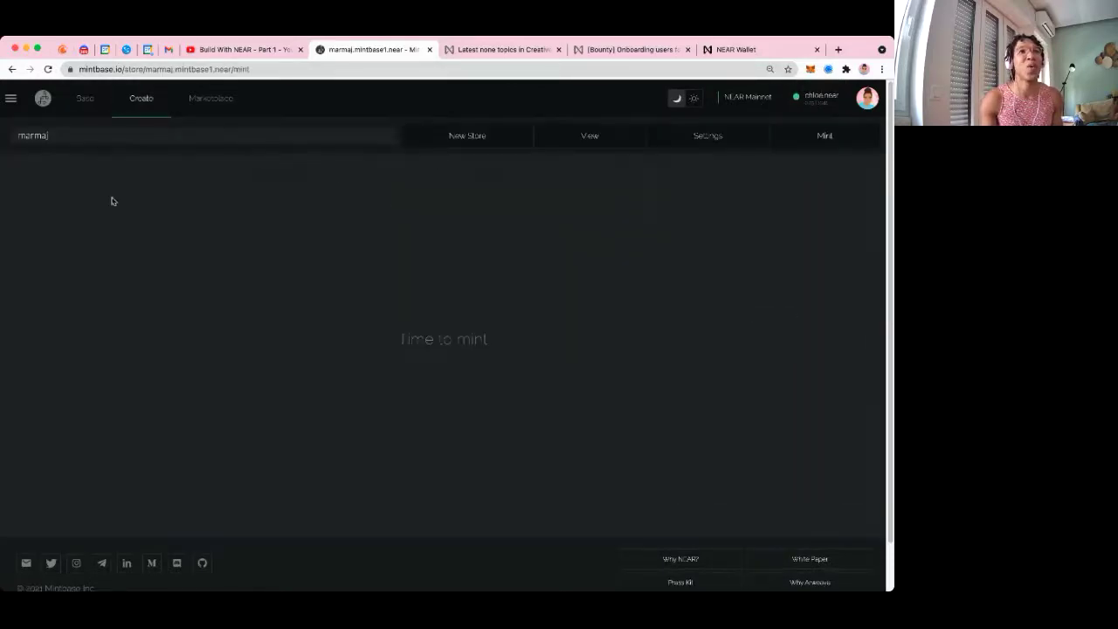
left_click(172, 138)
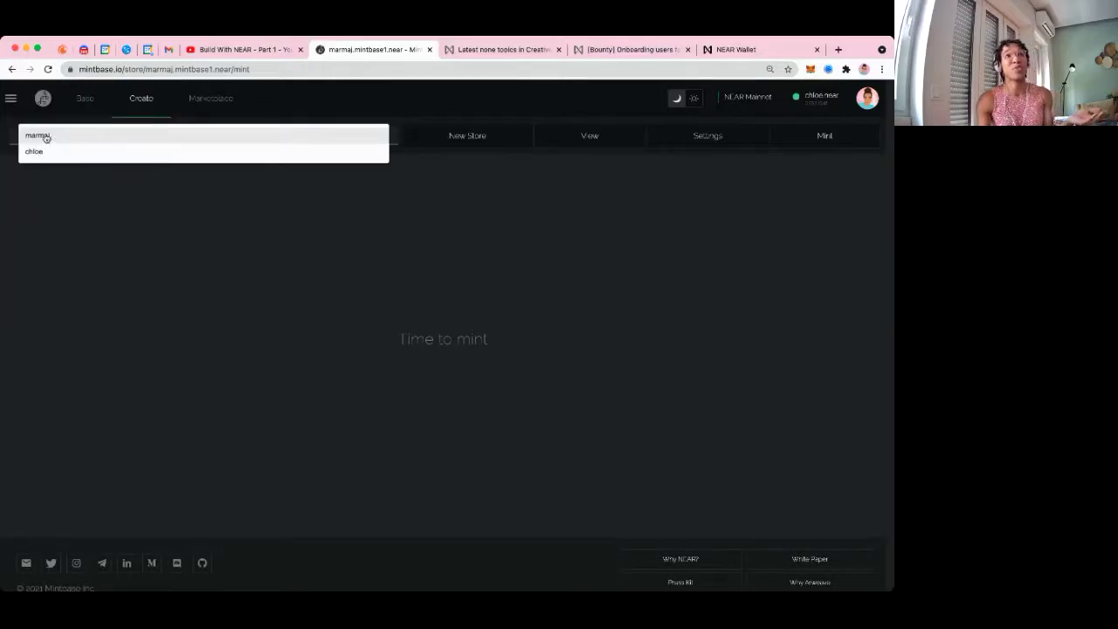
left_click(46, 138)
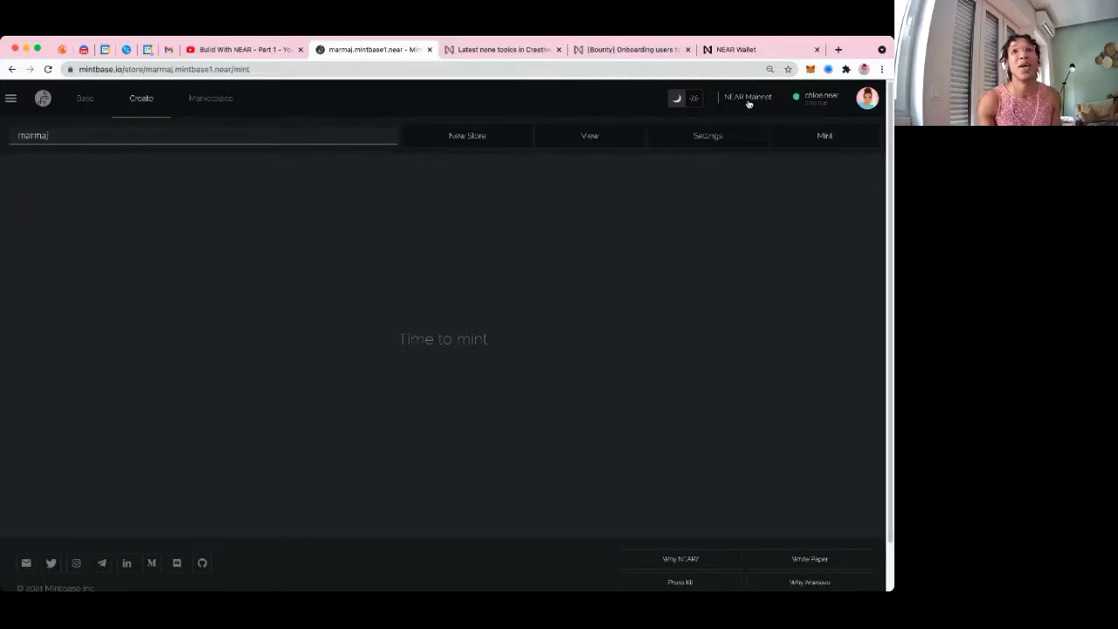
left_click(812, 98)
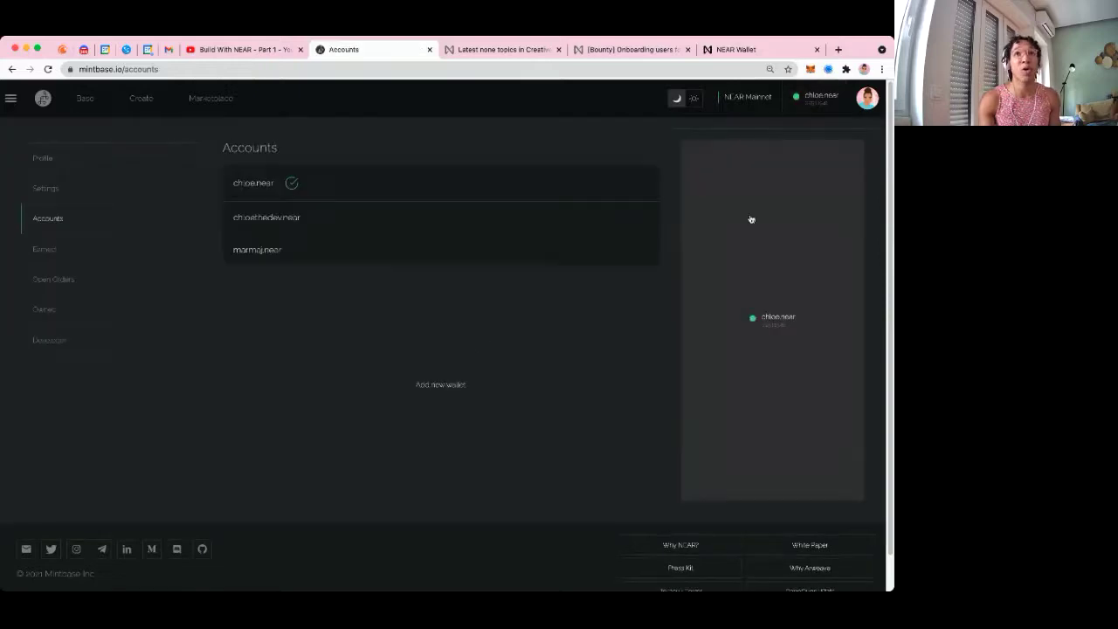
left_click(234, 253)
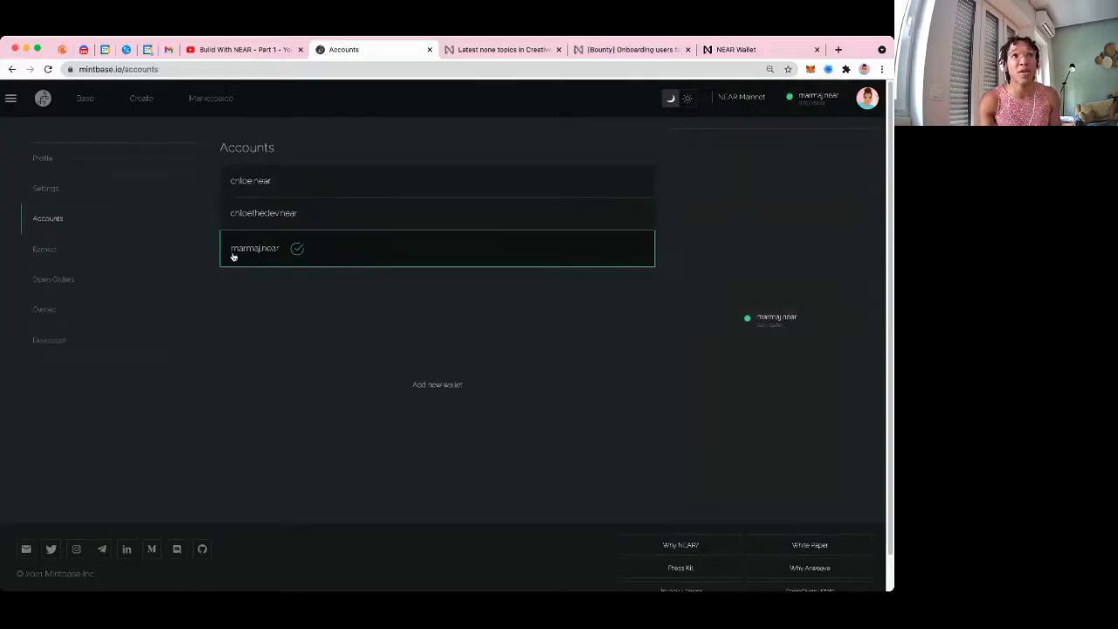
left_click(139, 99)
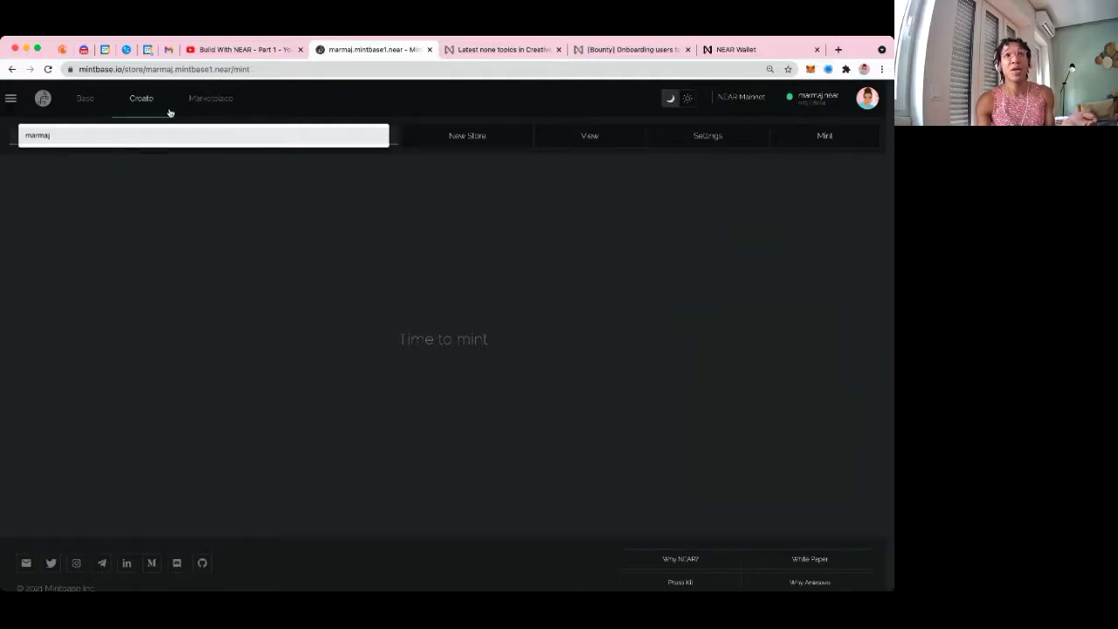
left_click(818, 104)
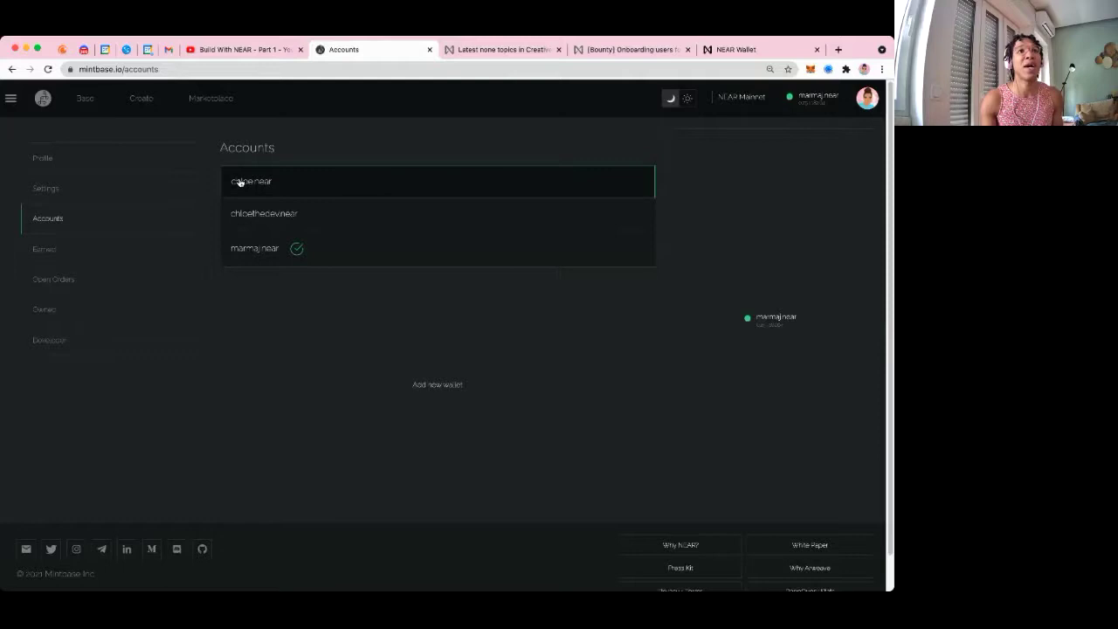
left_click(304, 180)
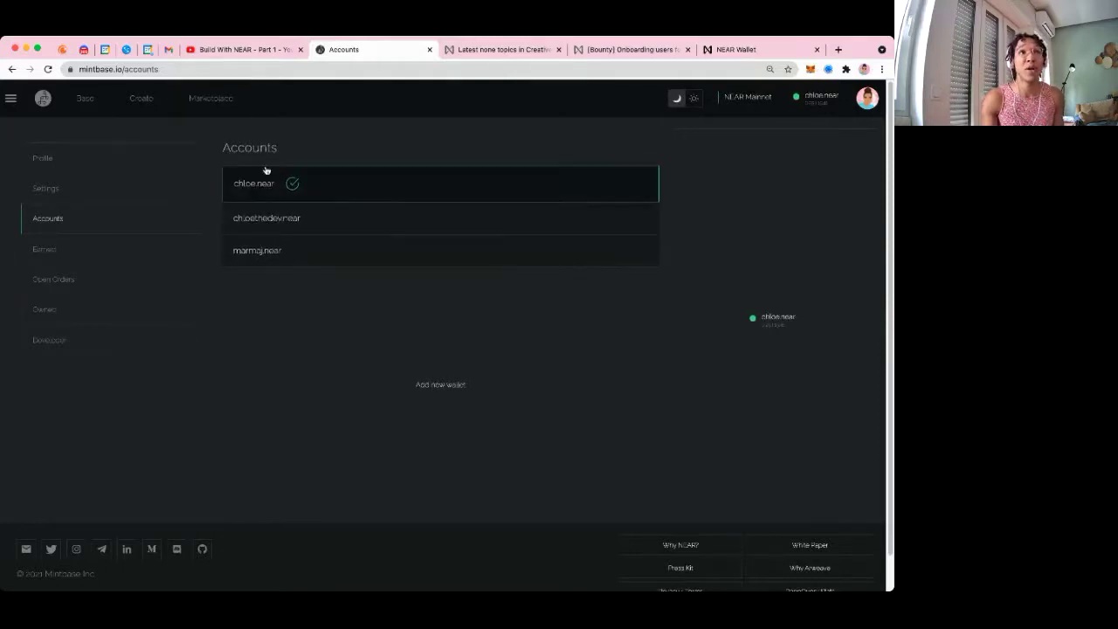
left_click(135, 96)
left_click(724, 133)
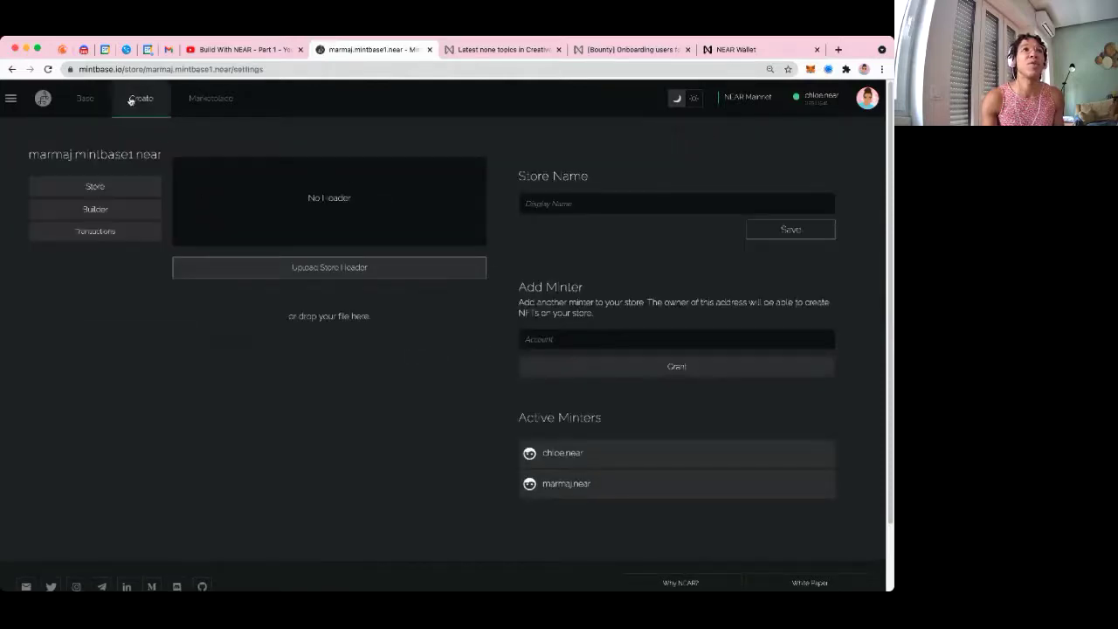
left_click(130, 100)
Grant the second account minter rights on the original account's own store and approve it
left_click(126, 135)
left_click(95, 152)
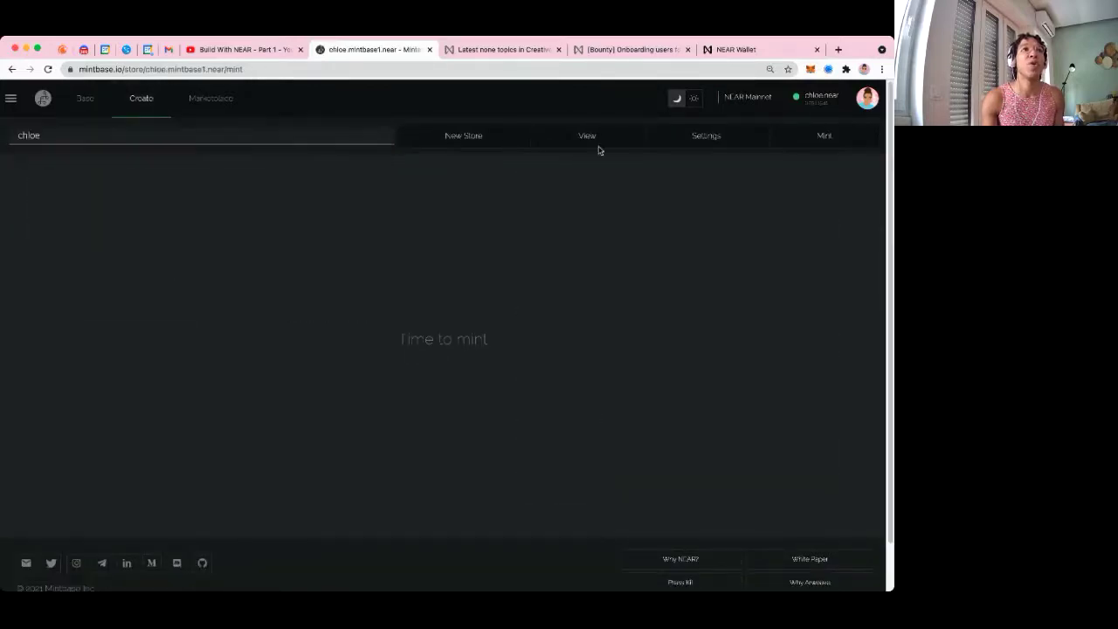
left_click(718, 141)
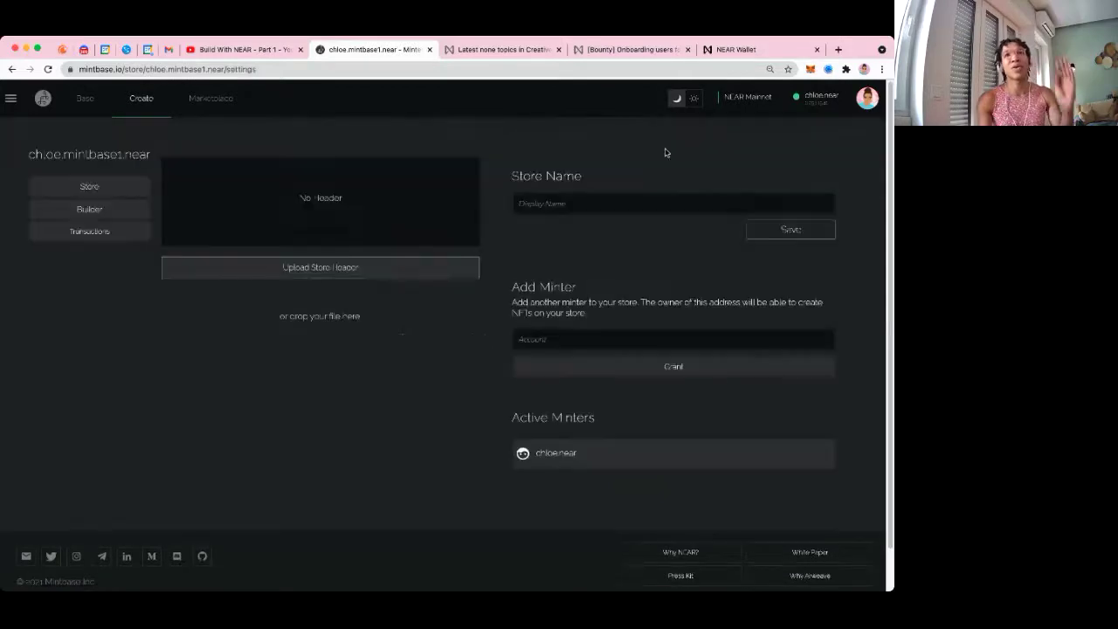
left_click(575, 331)
type("mi")
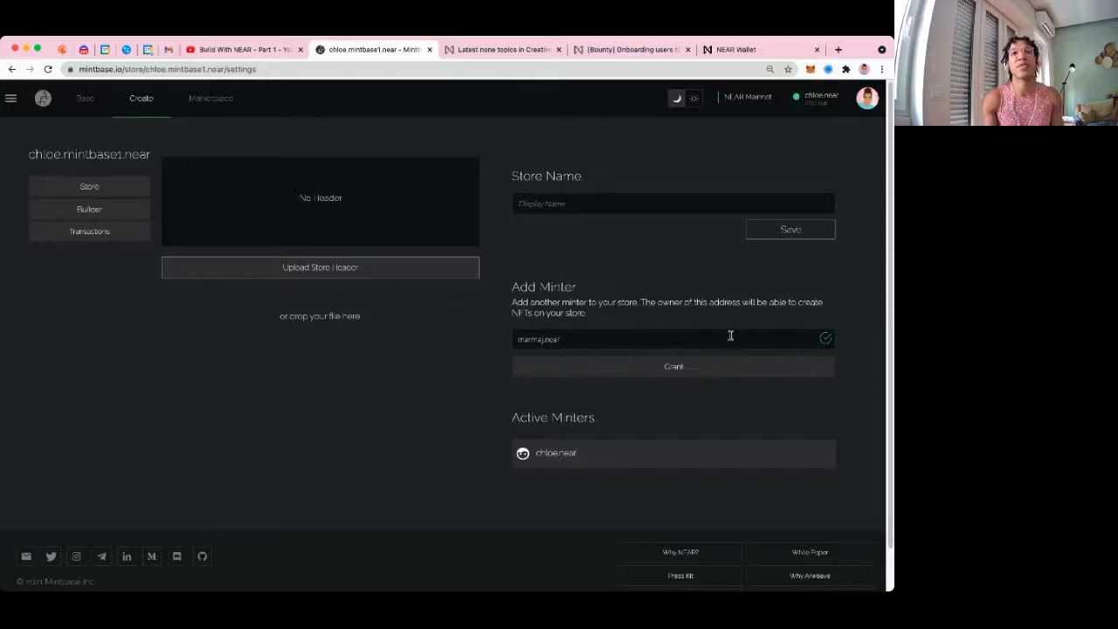
left_click(731, 375)
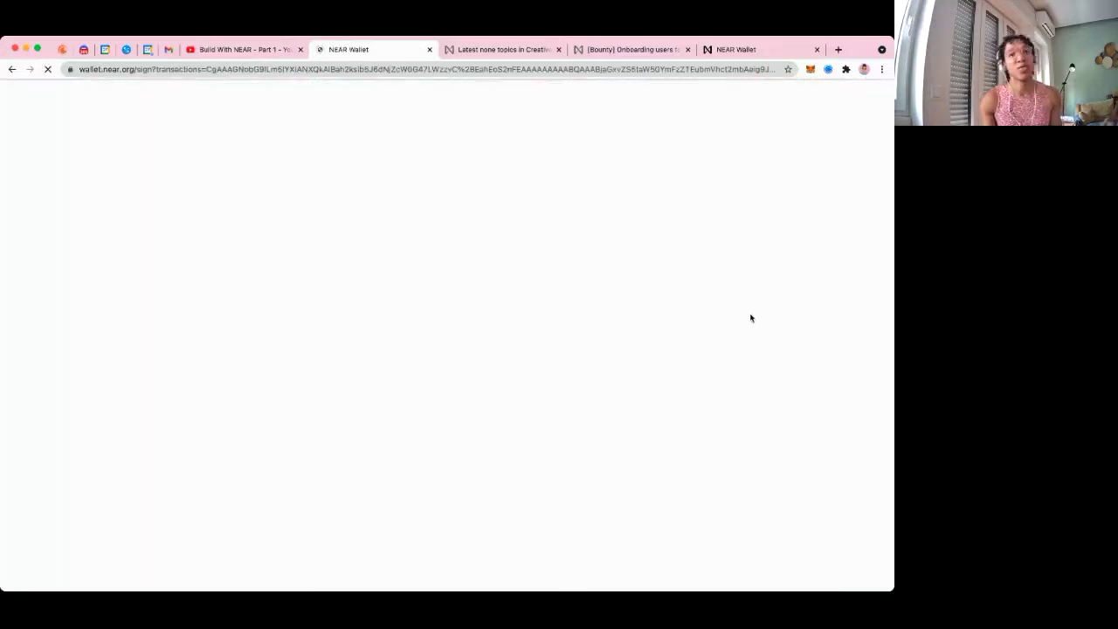
left_click(532, 416)
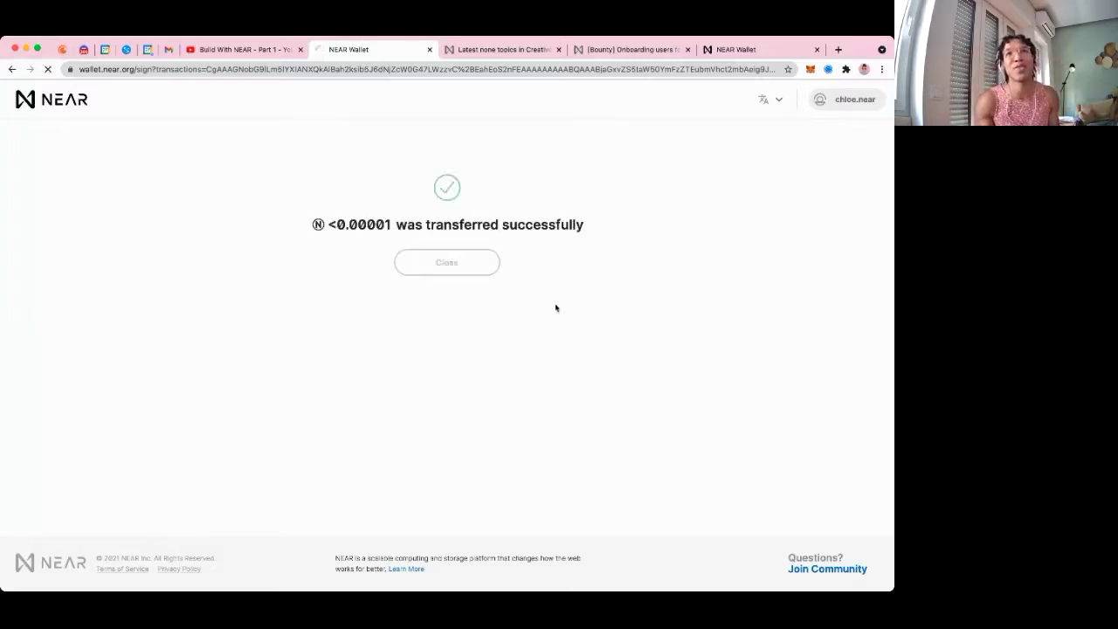
left_click(458, 257)
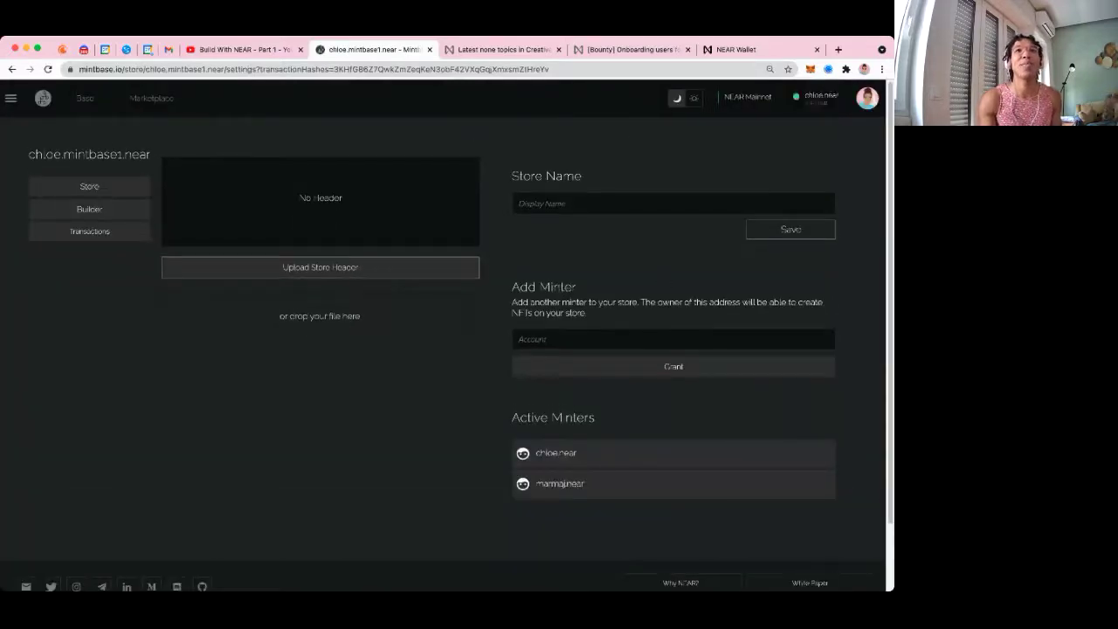
Switch to the other connected account and open a new token form in the shared store
left_click(817, 97)
left_click(273, 254)
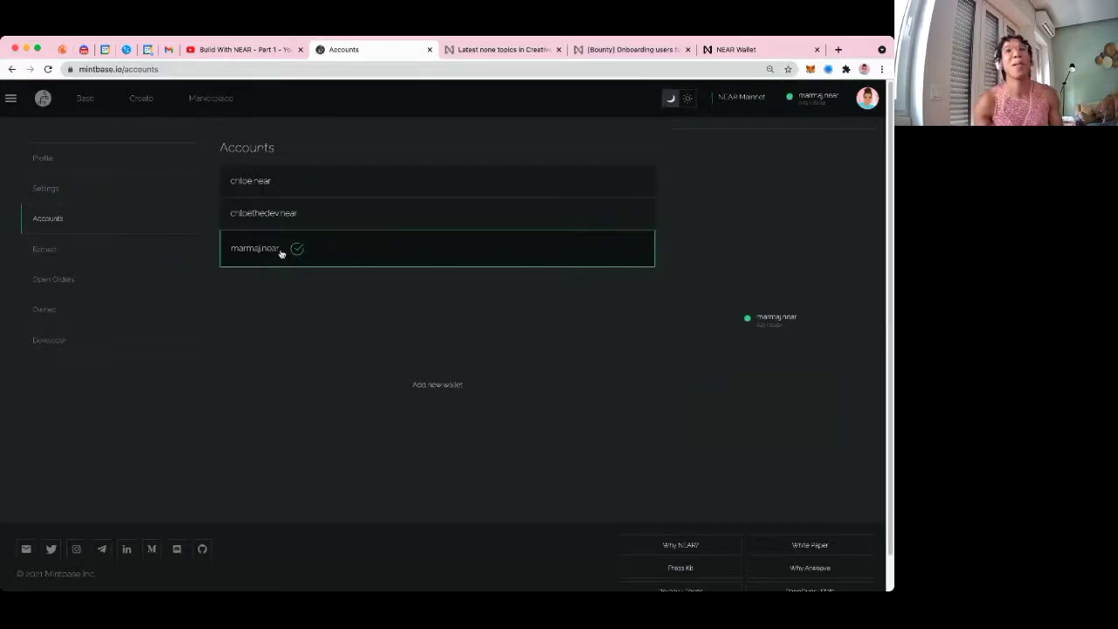
left_click(85, 98)
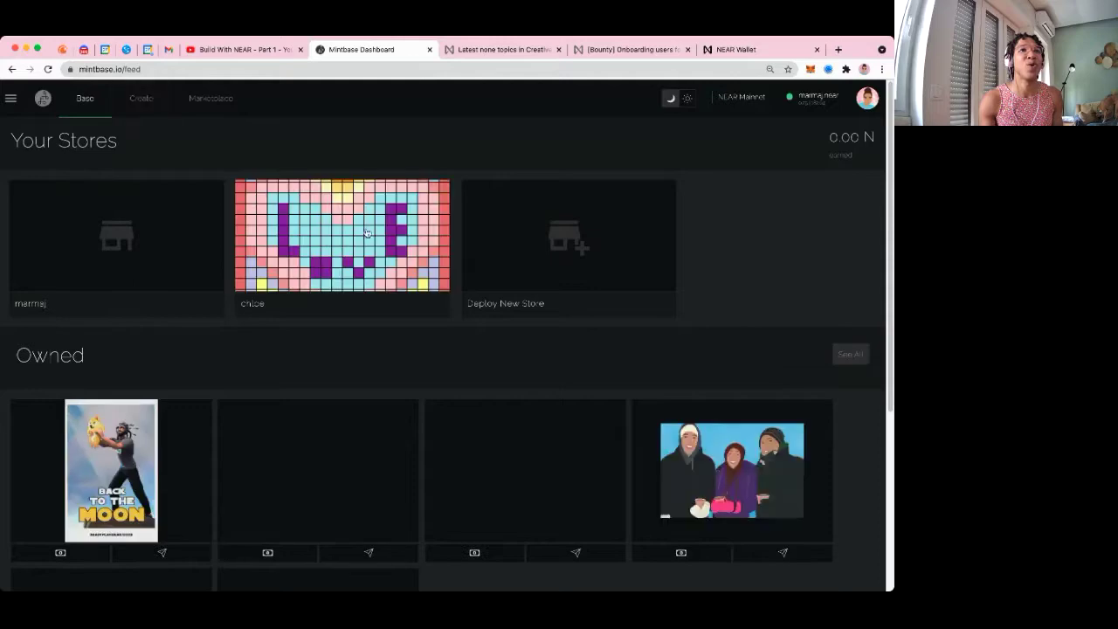
left_click(84, 245)
left_click(42, 136)
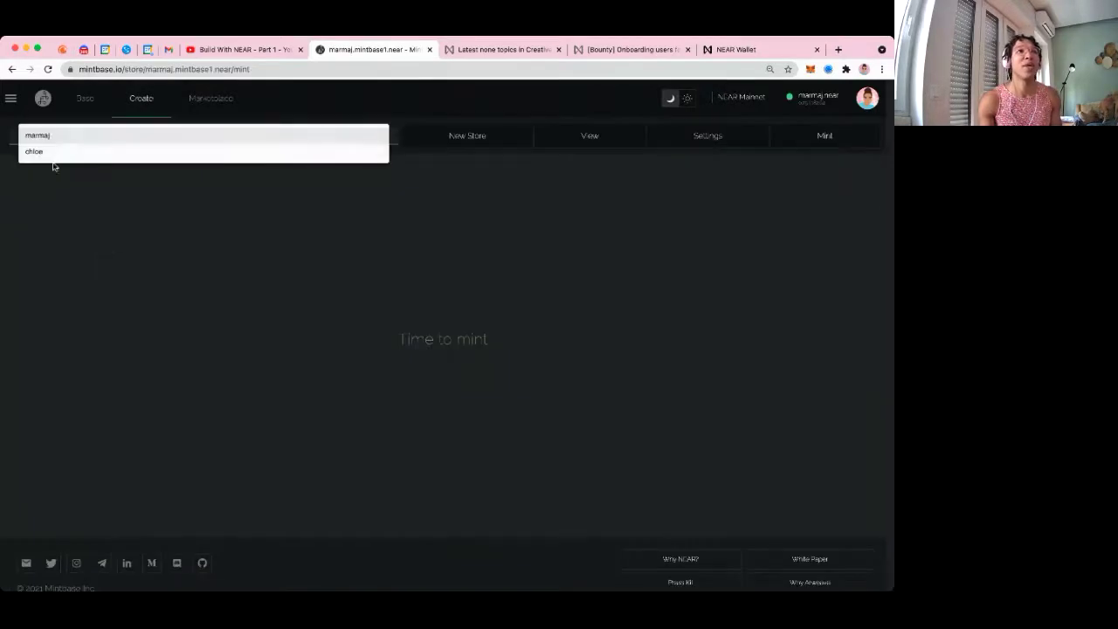
left_click(50, 157)
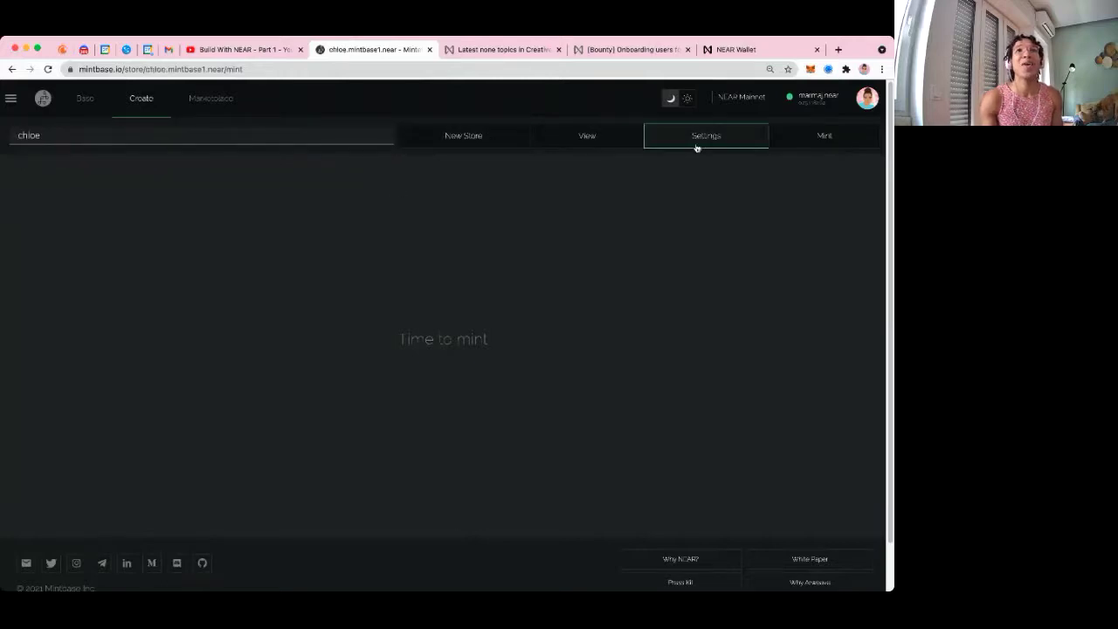
left_click(828, 139)
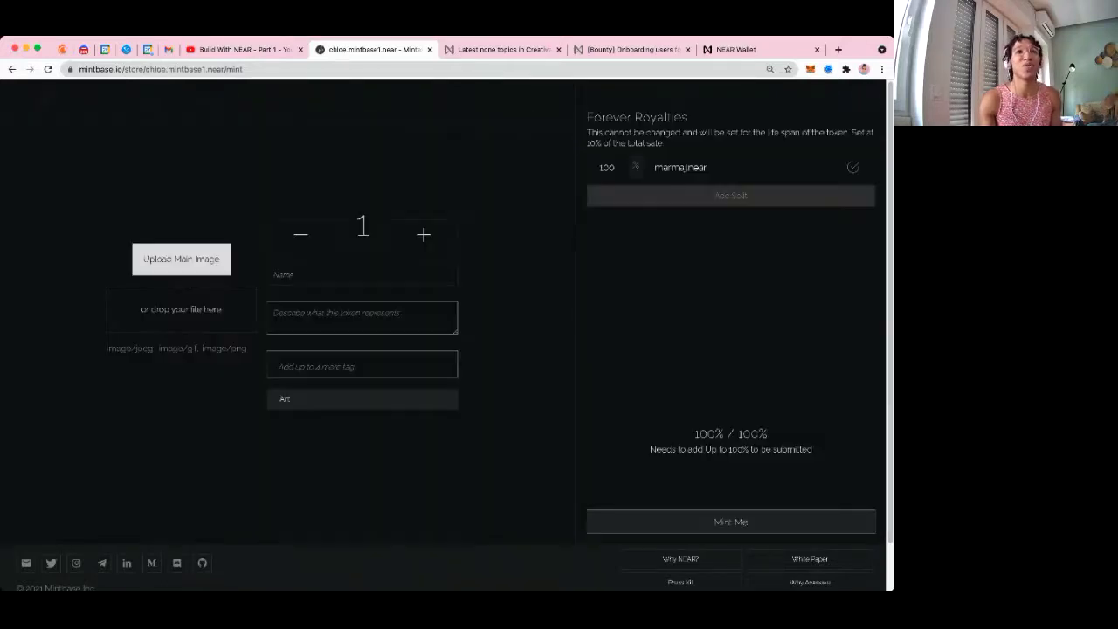
Upload the avatar as the main image and check the 100% forever royalty recipient
left_click(212, 311)
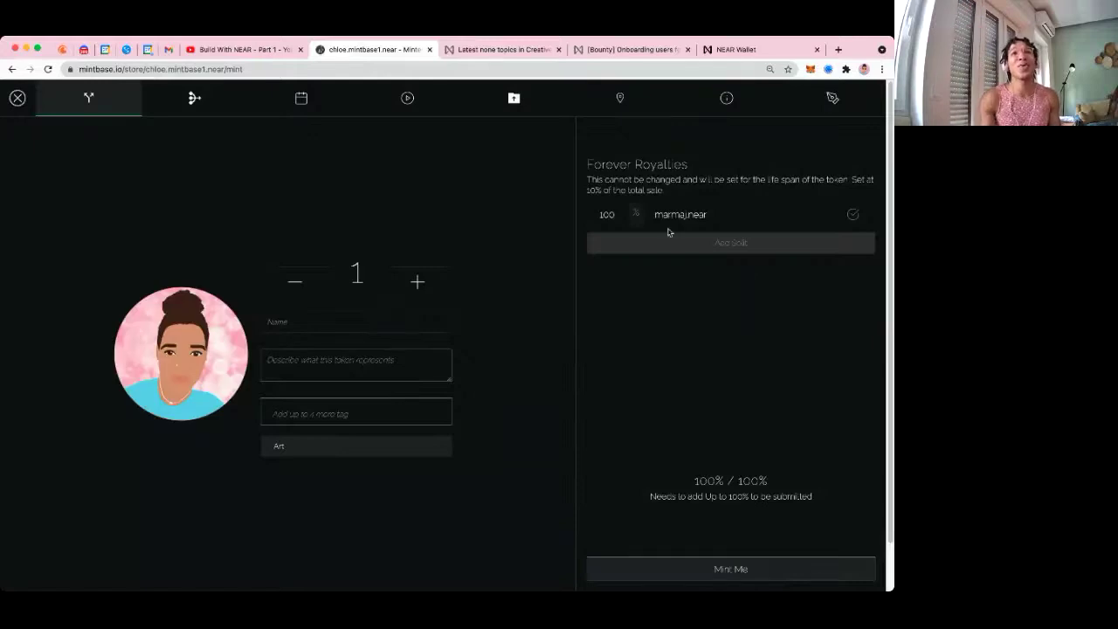
left_click_drag(711, 214, 648, 218)
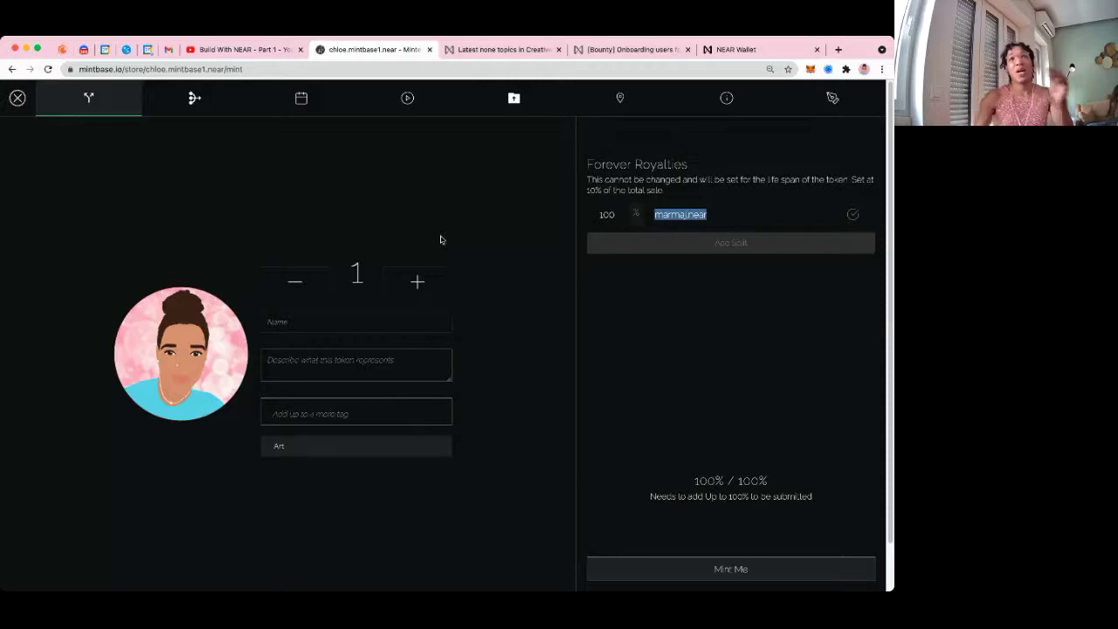
left_click(730, 211)
left_click_drag(731, 211, 634, 214)
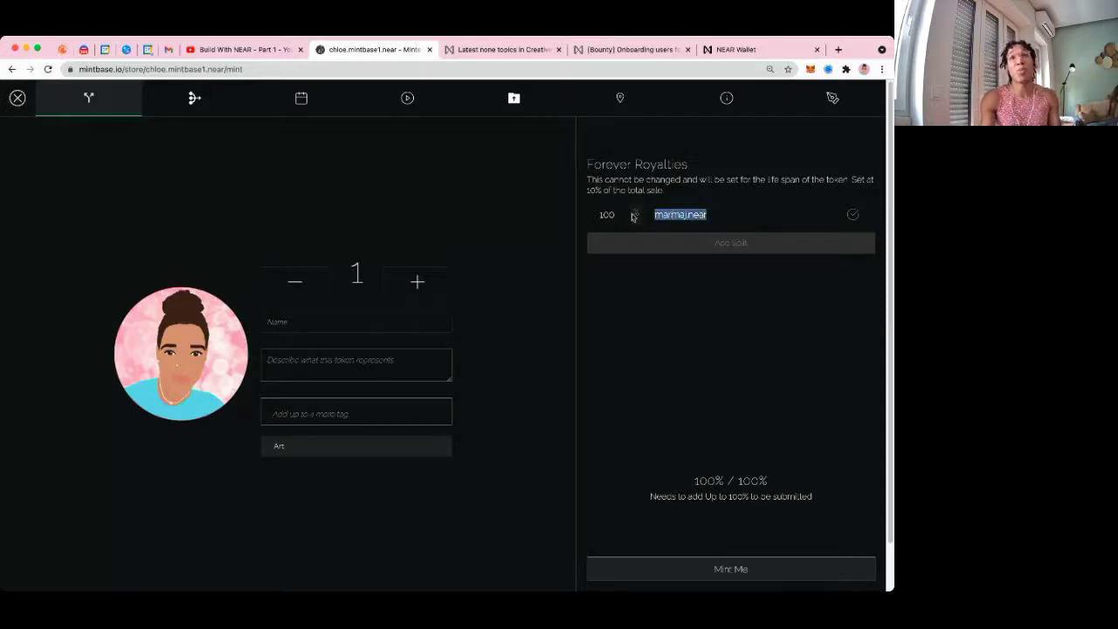
left_click(773, 218)
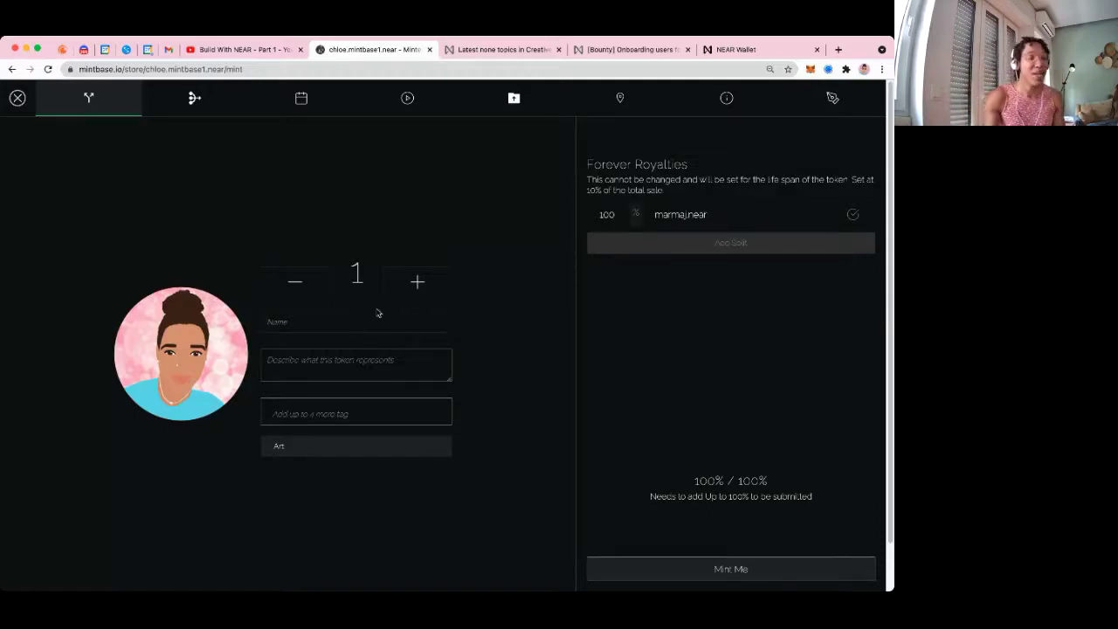
Title the token with both creators' names and describe it as the developer's avatar, drawn by the artist in 2021
left_click(378, 313)
type("chloe ")
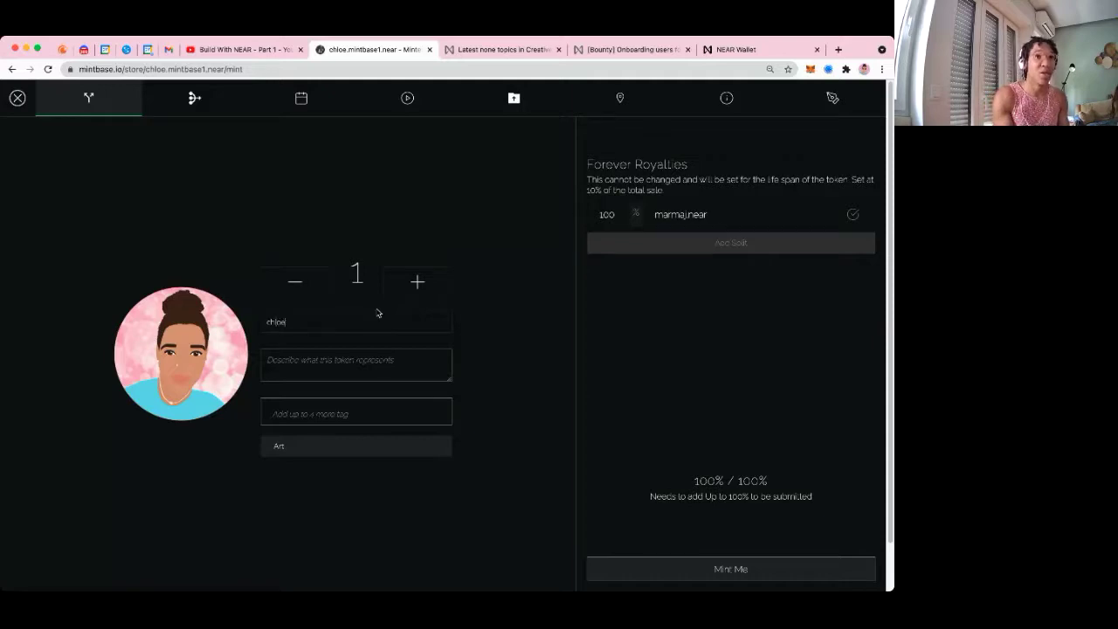
type("x bianca")
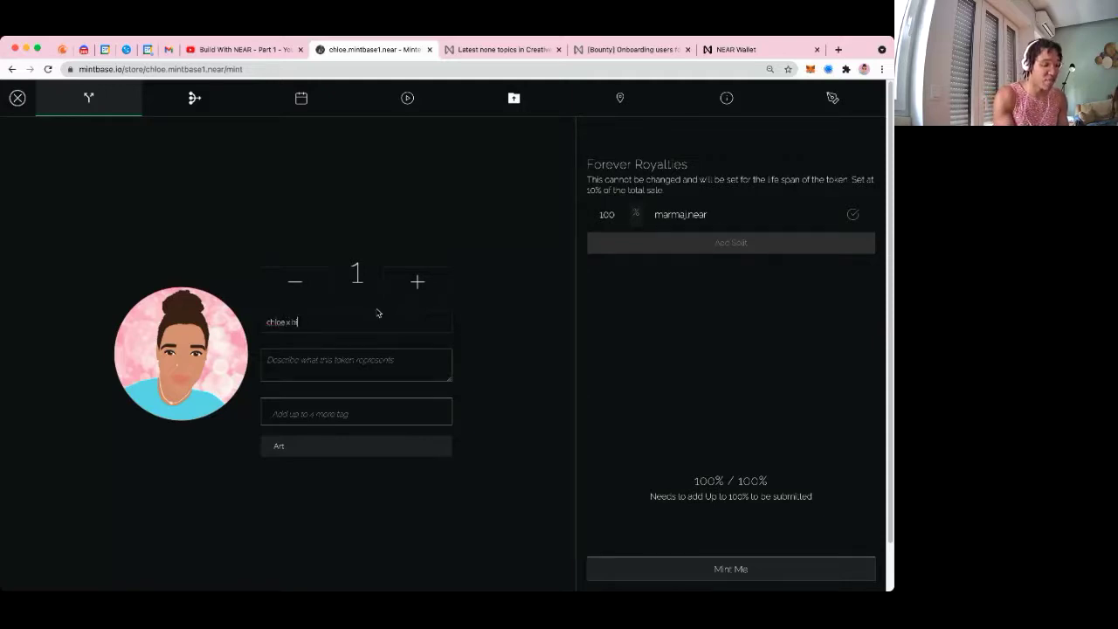
left_click(333, 368)
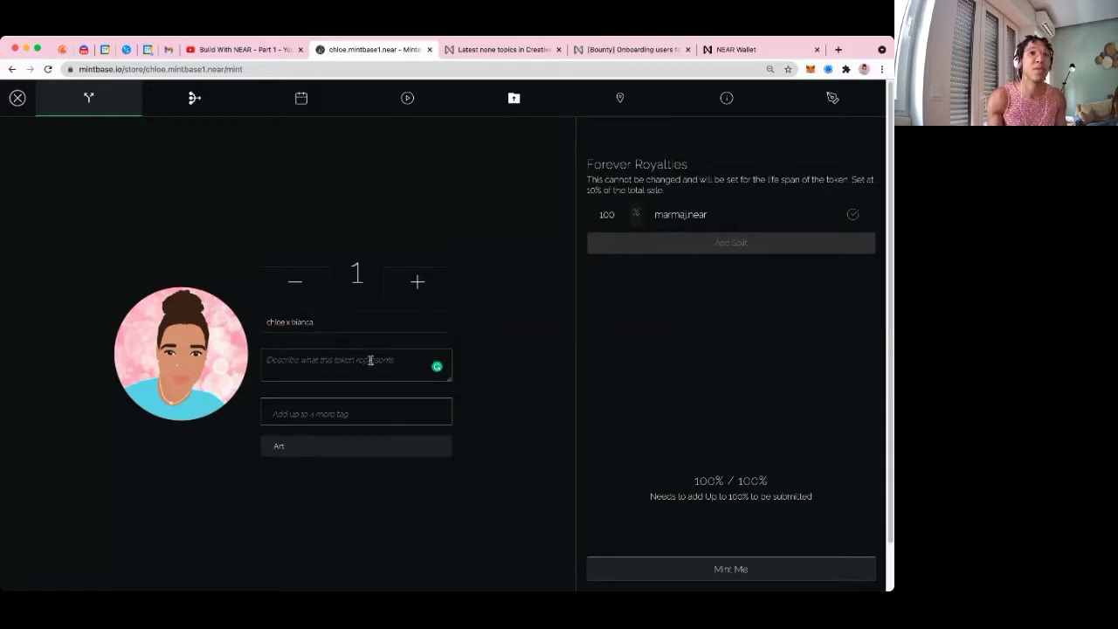
type("d")
key("BackSpace")
type("chloethed")
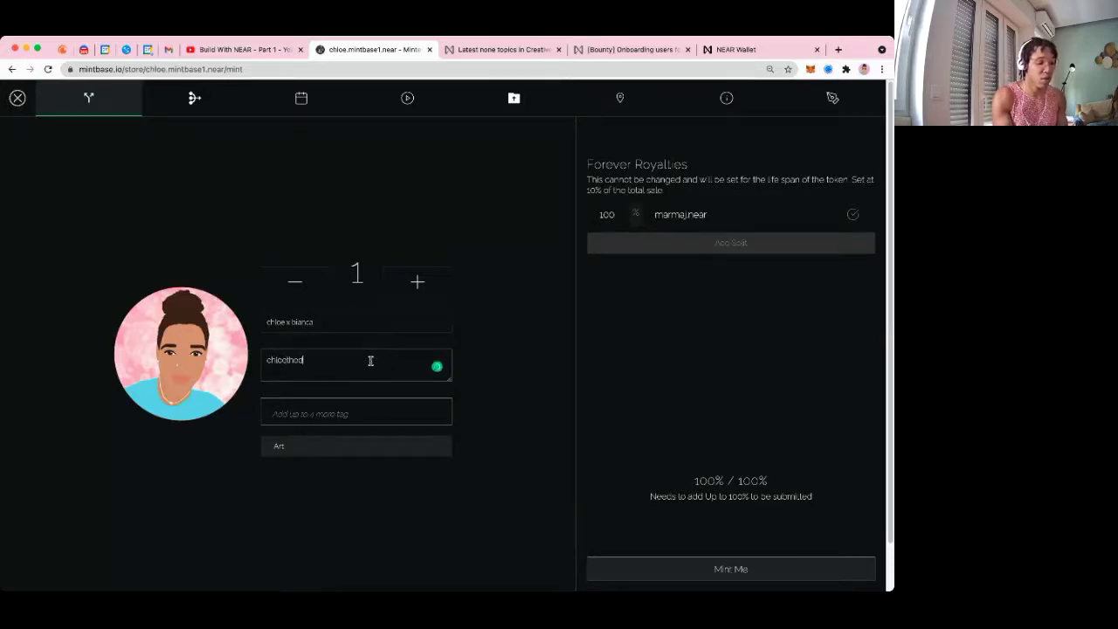
type("ev's a")
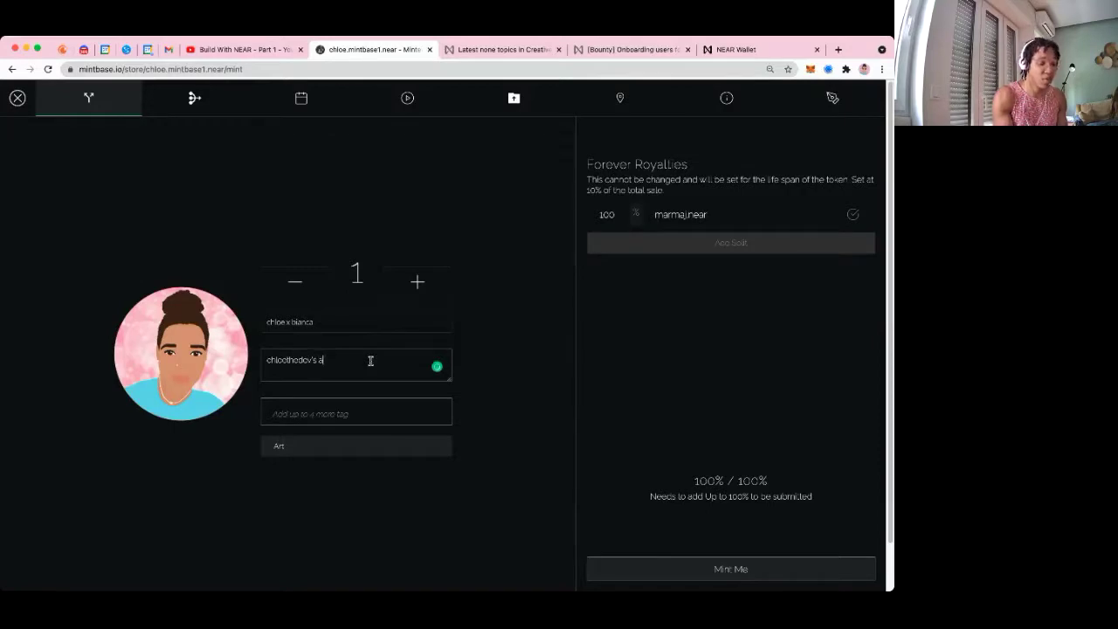
type("vitar")
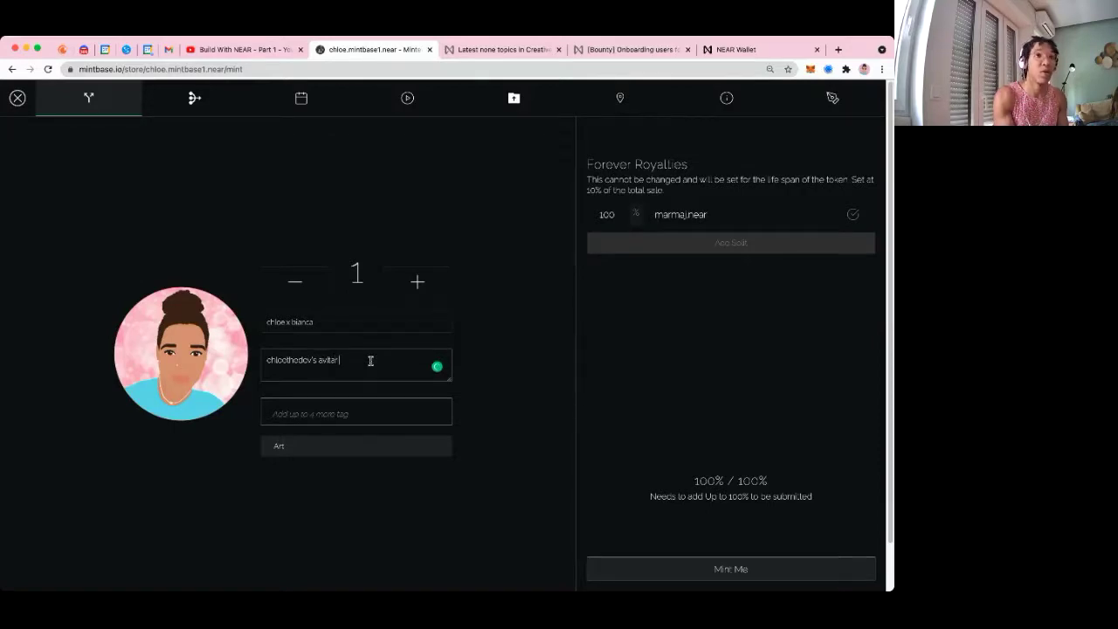
key("BackSpace")
key("BackSpace")
key("BackSpace")
type("l")
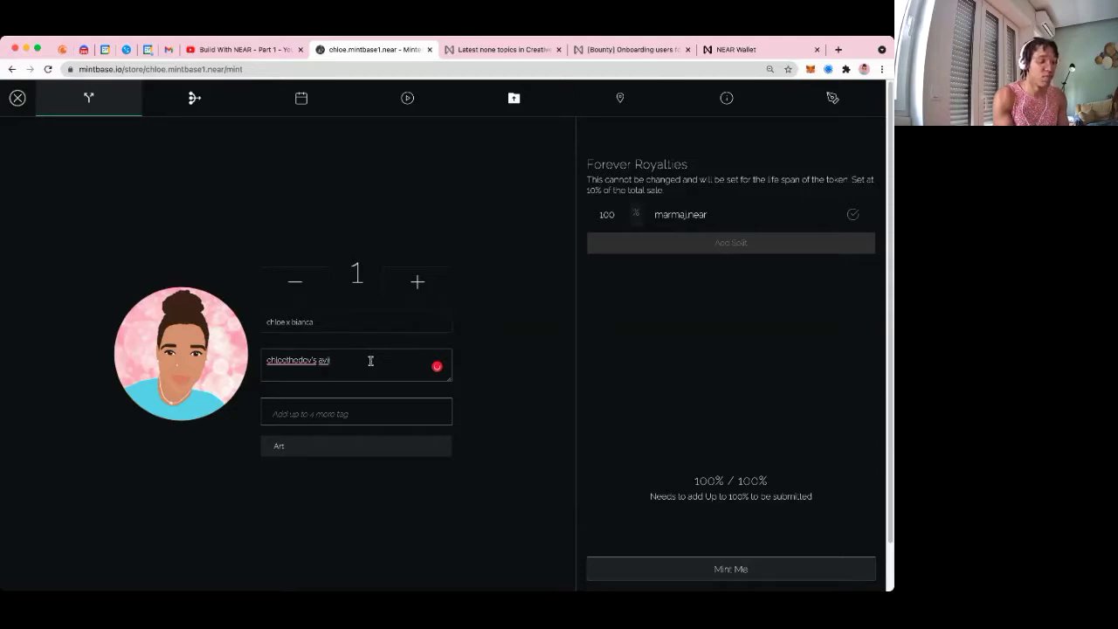
type("ar")
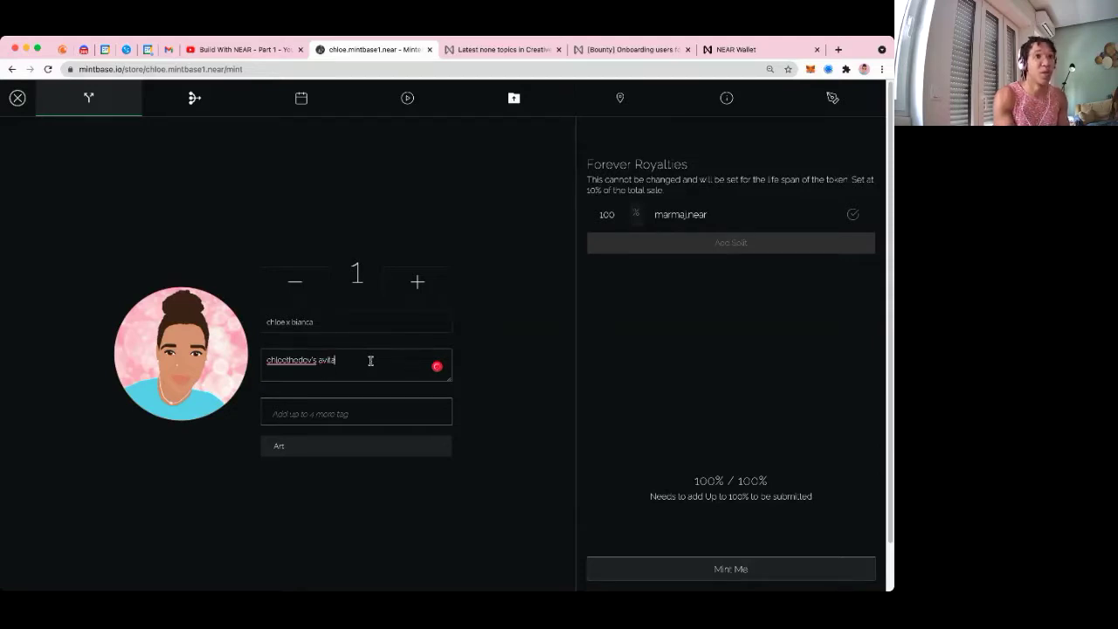
type(", d")
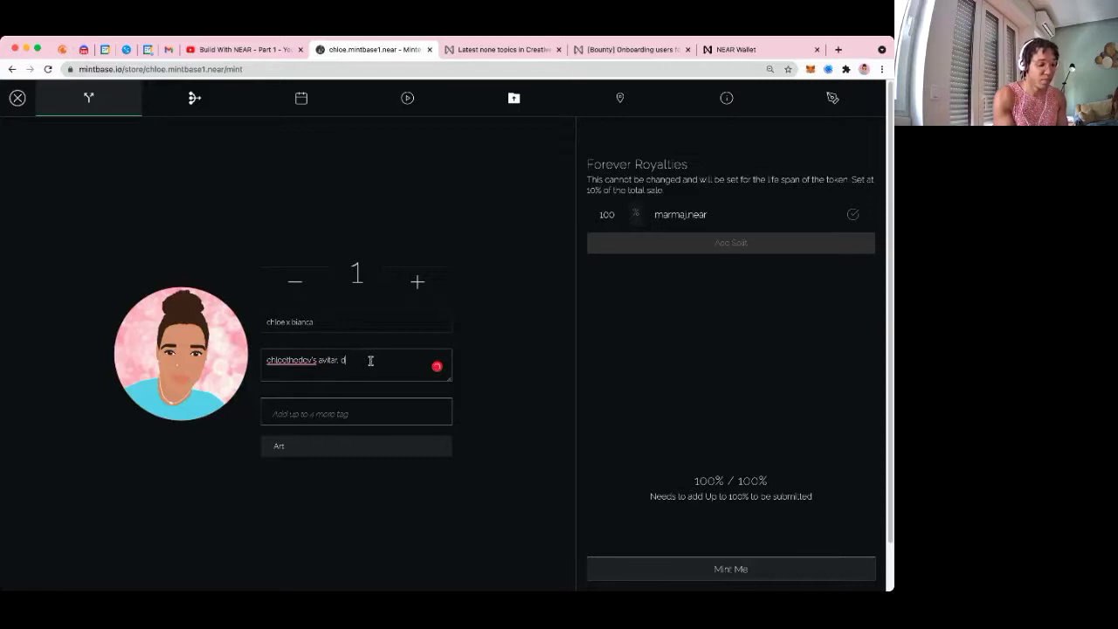
type("rawn by bia")
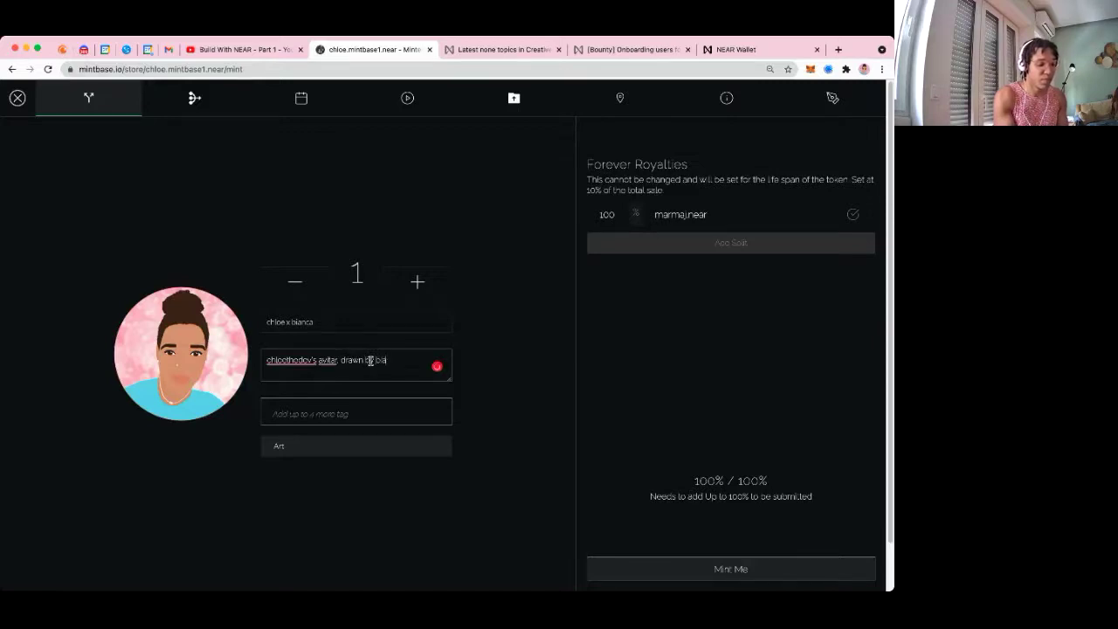
type("nca -")
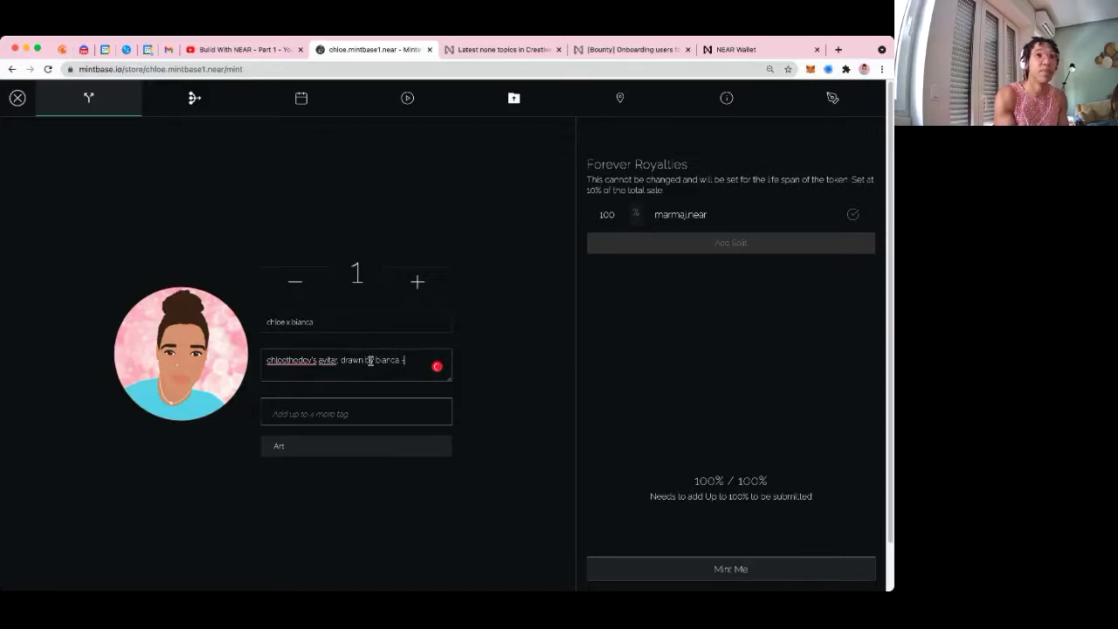
type(" 2021")
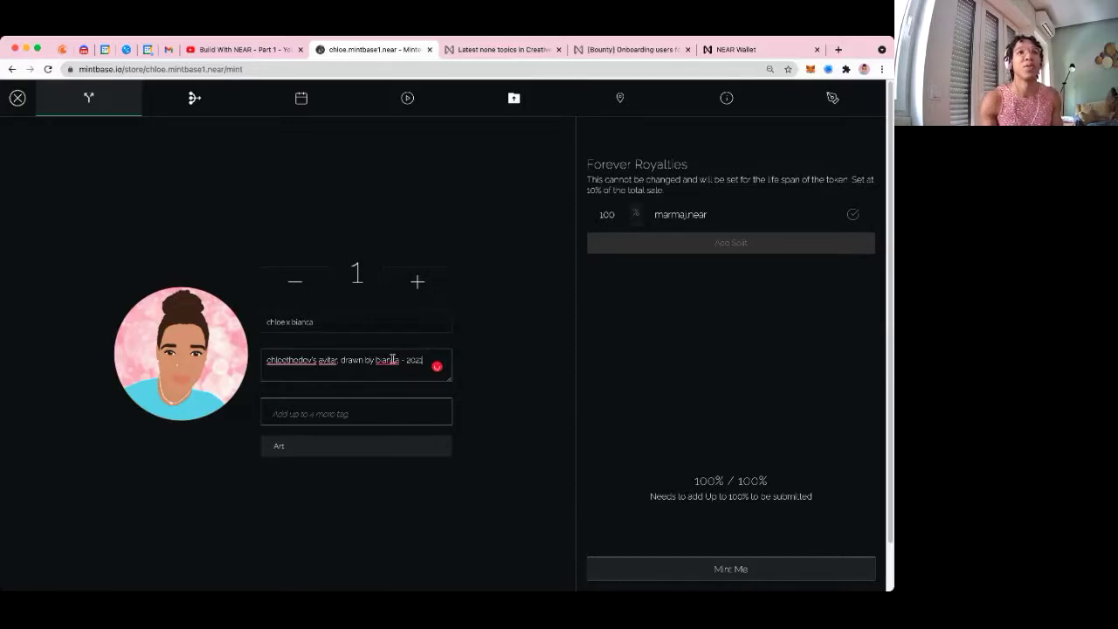
type(".near")
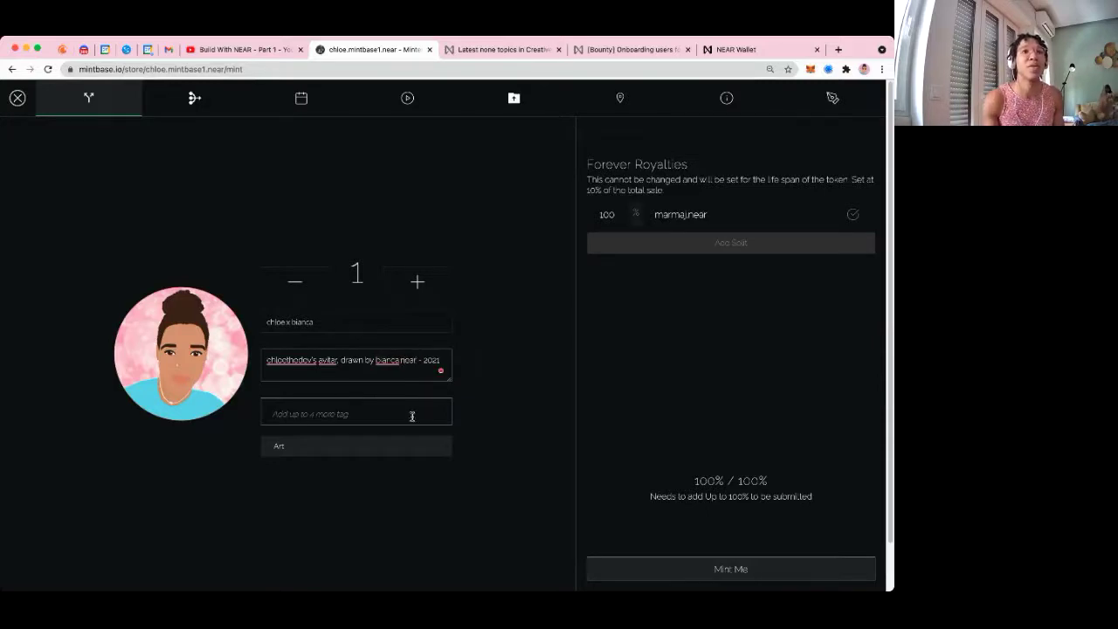
left_click(332, 372)
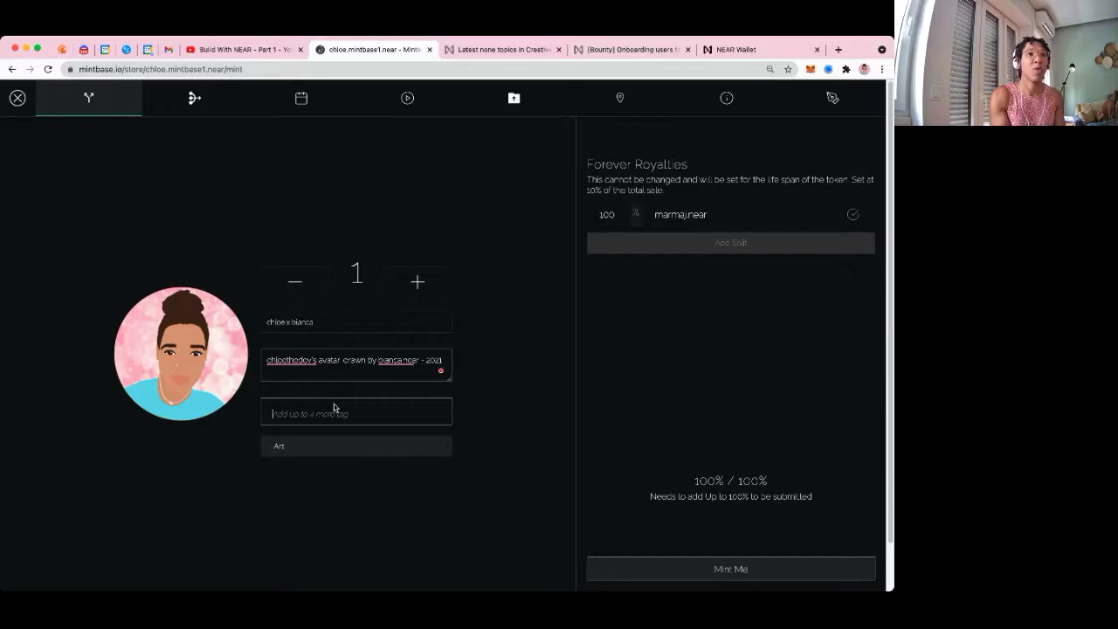
Add the artist's name as the first tag, replacing a misspelled version
left_click(333, 407)
type("d")
key("BackSpace")
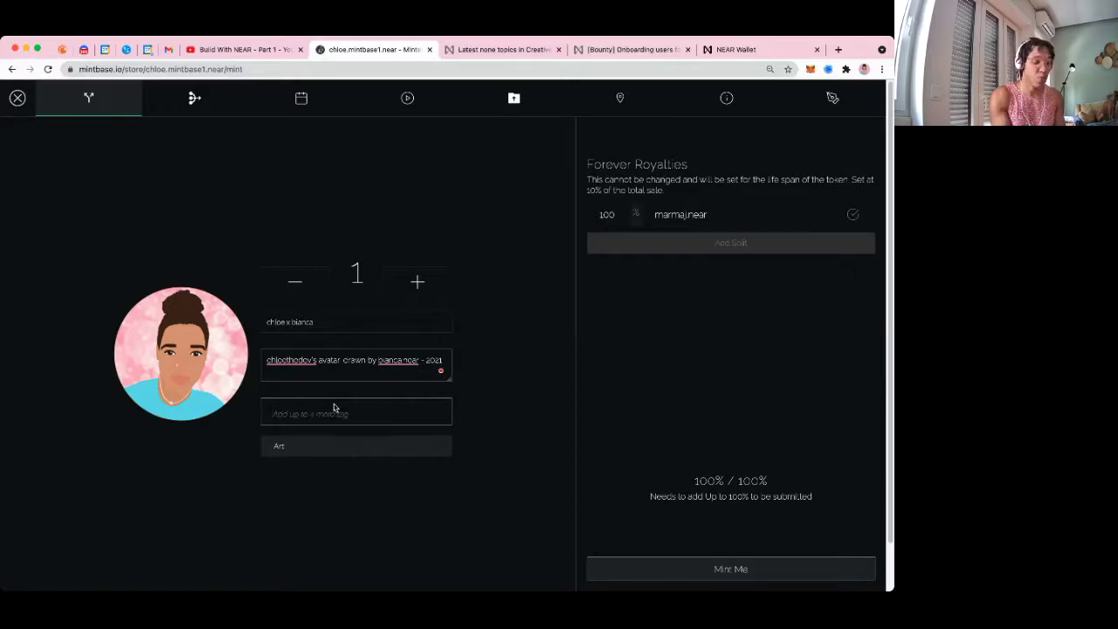
type("dianca")
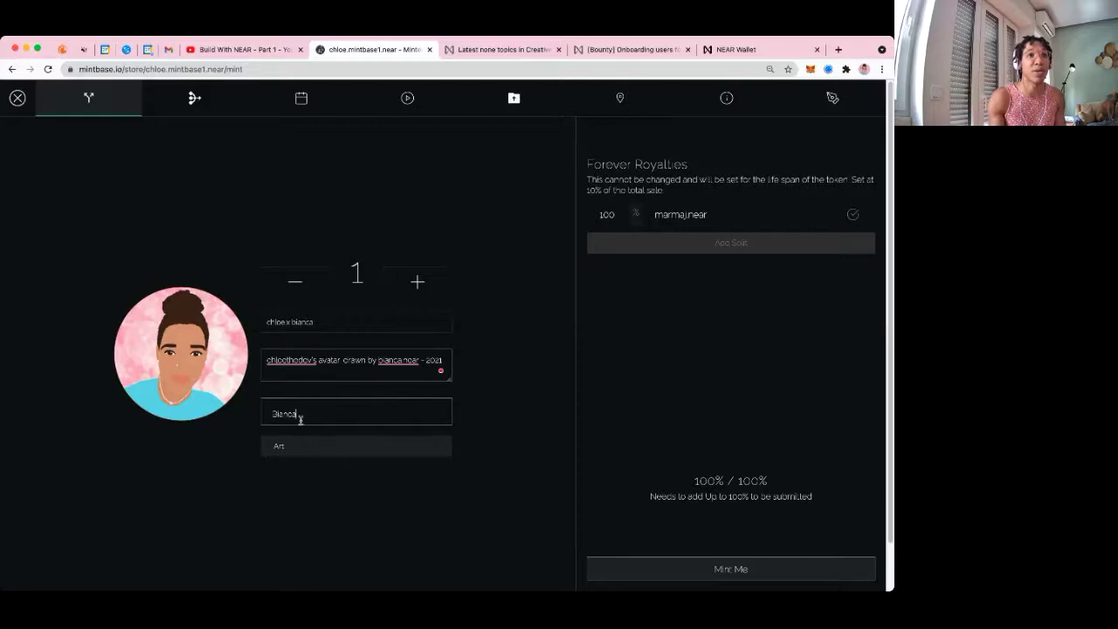
key("Return")
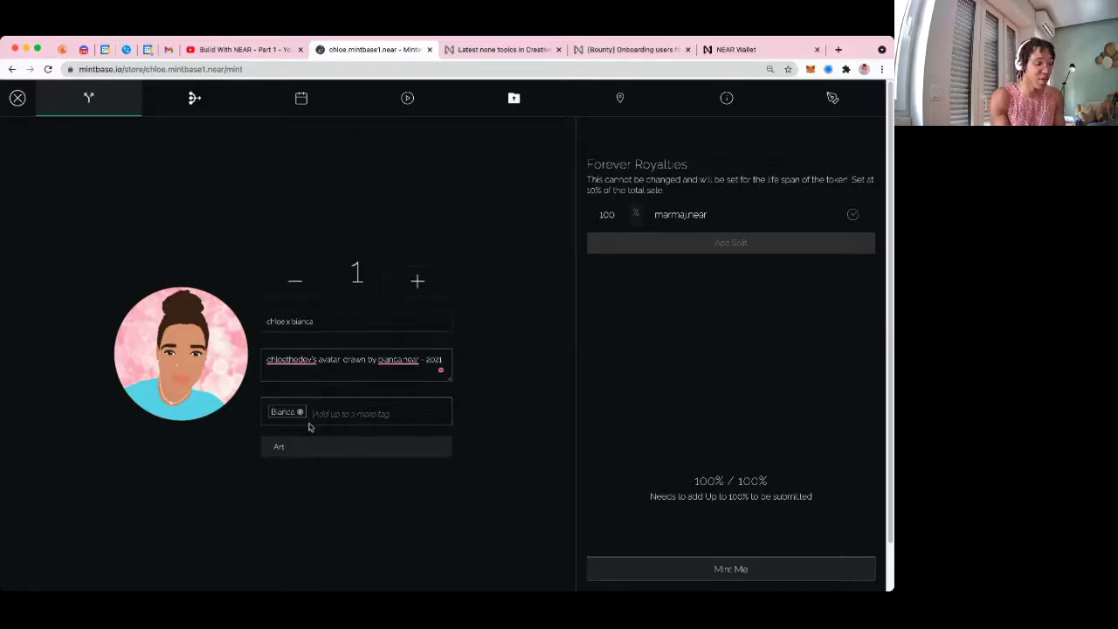
type("ch")
key("BackSpace")
key("BackSpace")
left_click(300, 414)
type("cianca")
key("Return")
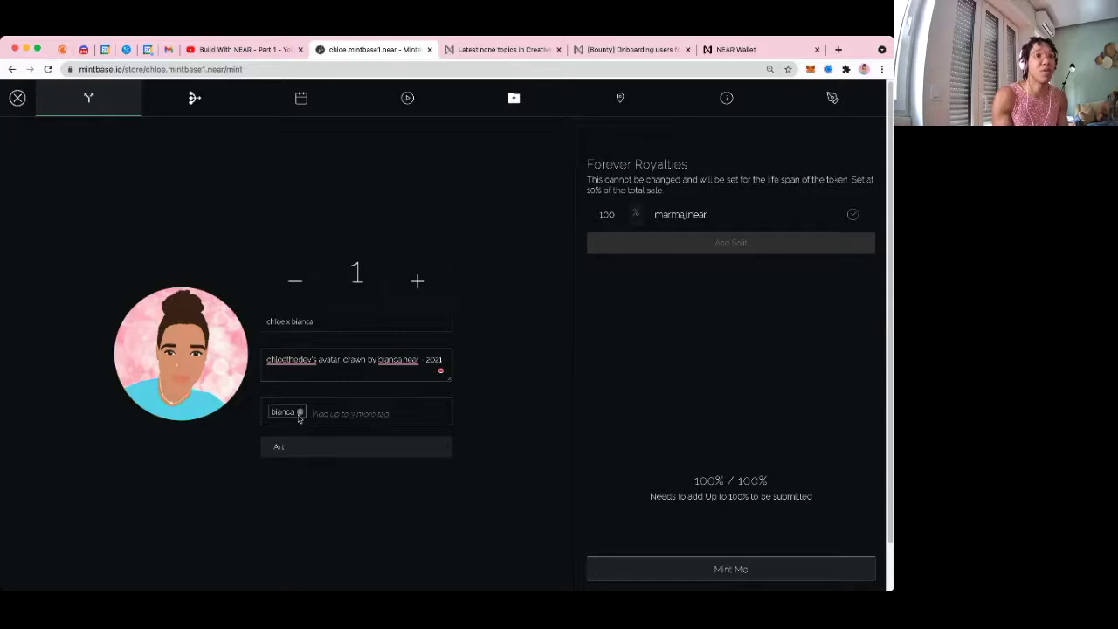
Add three more tags: the owner's name, profile and art
type("chloe")
key("Return")
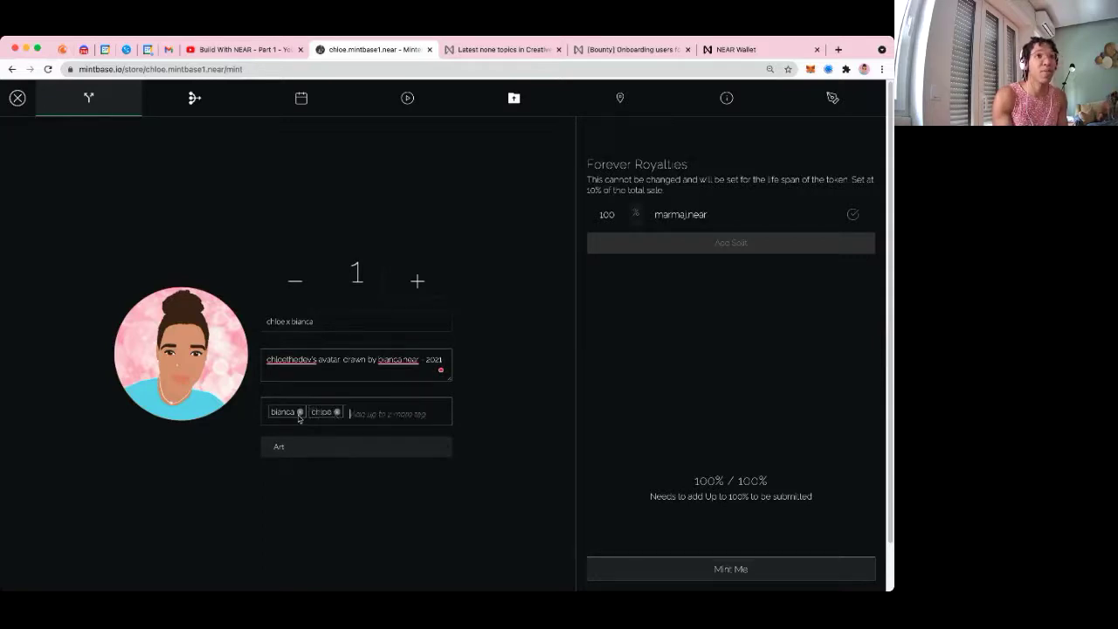
type("profile")
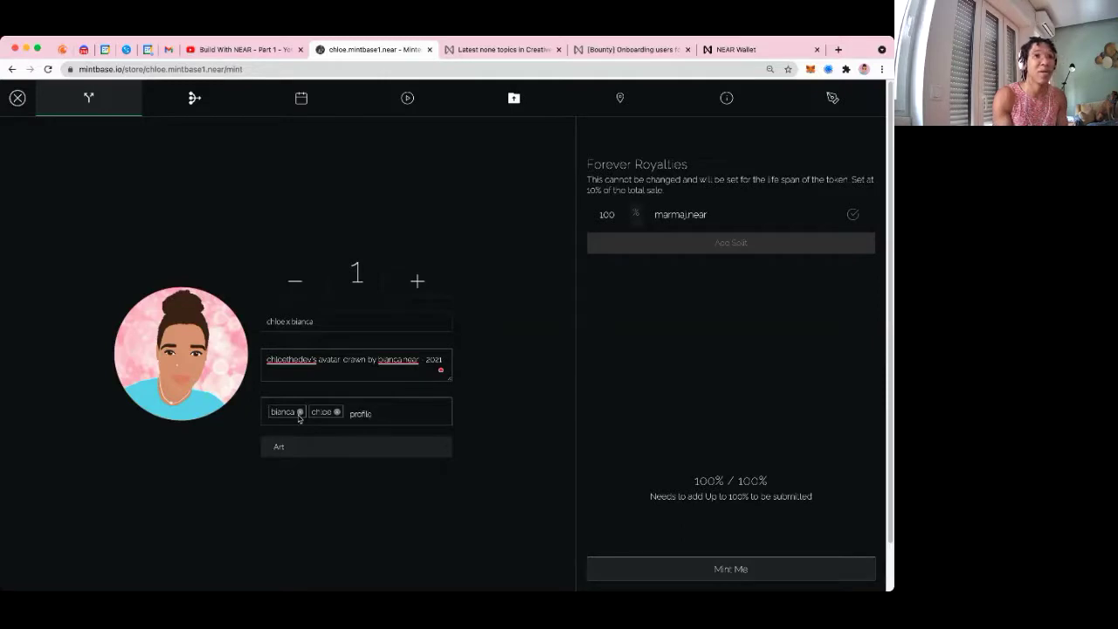
key("Return")
type("ar")
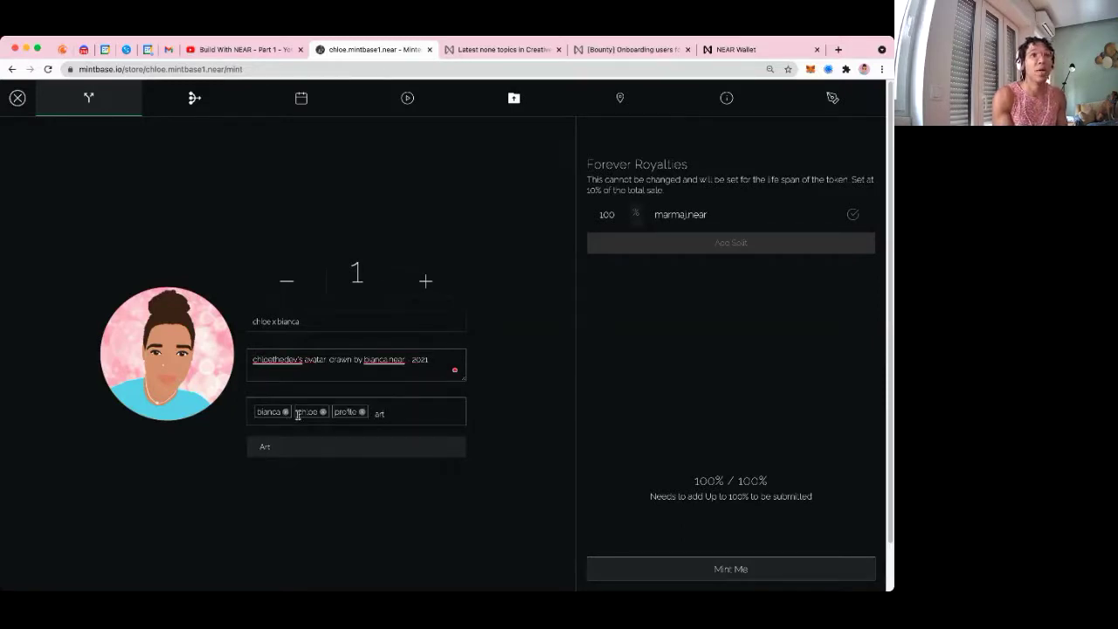
type("t")
key("Return")
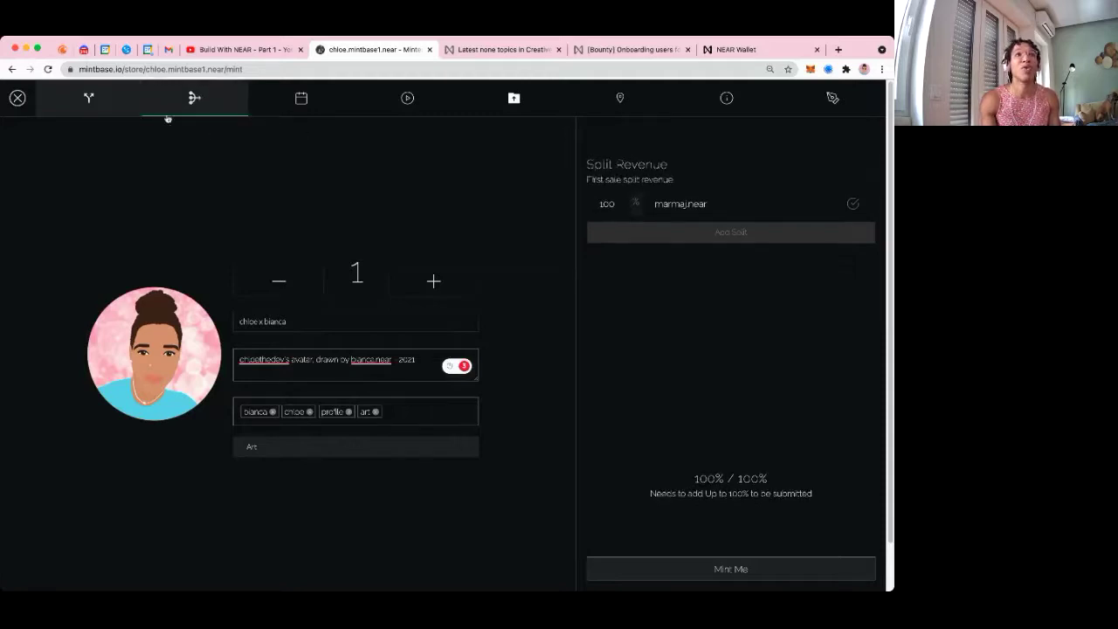
Add the collaborator's NEAR account as a forever-royalty recipient at 19%, leaving the owner 81%
left_click(694, 254)
left_click(690, 248)
left_click(681, 247)
type("c")
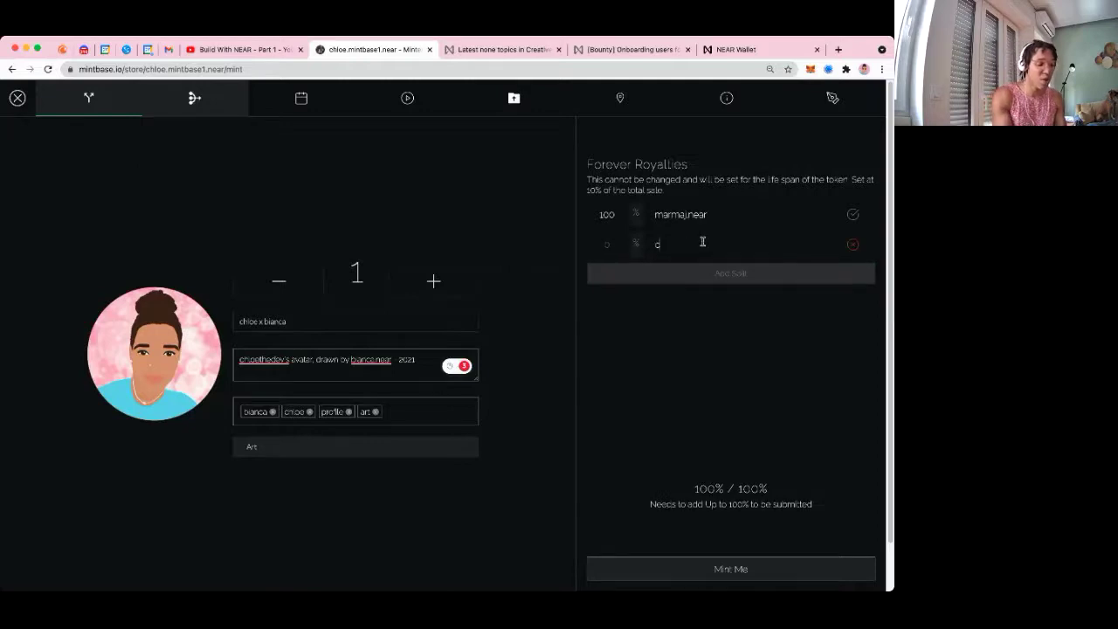
type("hloe.near")
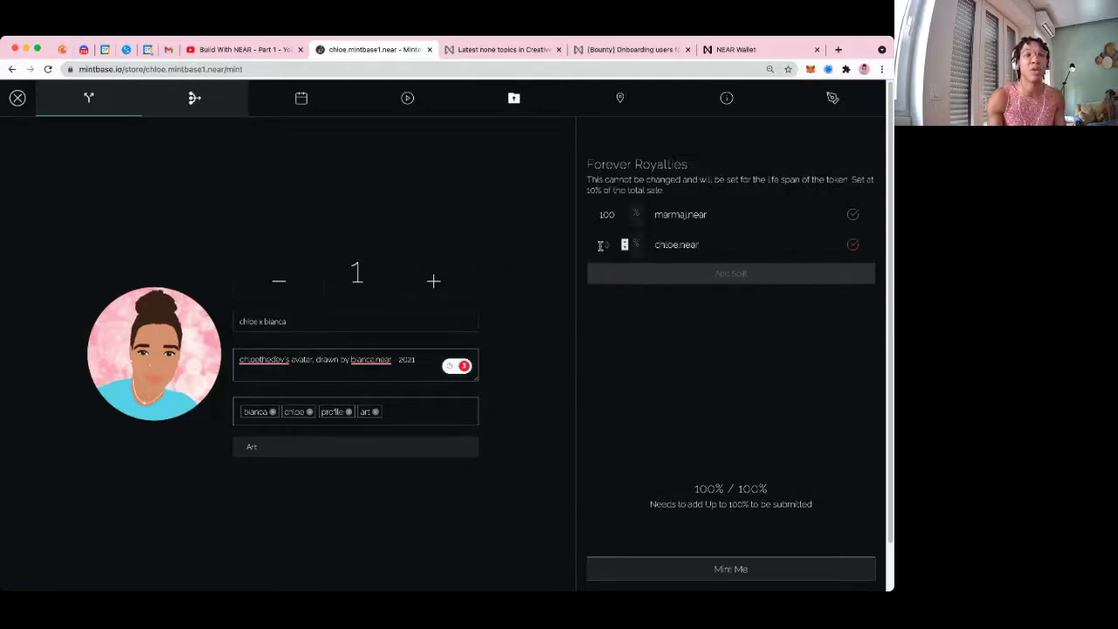
left_click(600, 245)
type("19")
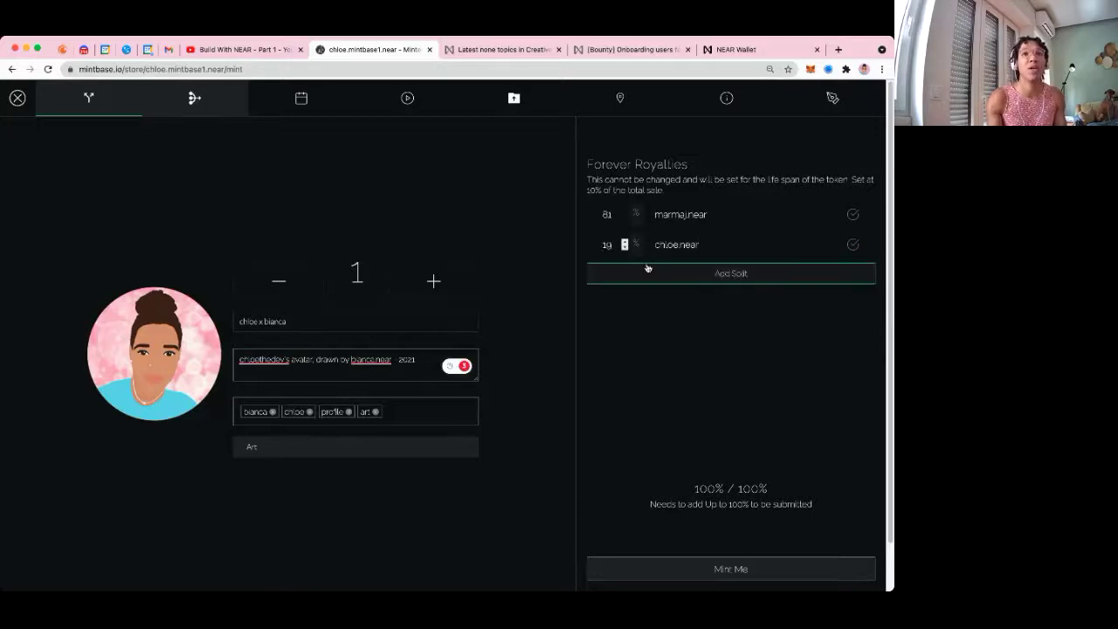
left_click(661, 274)
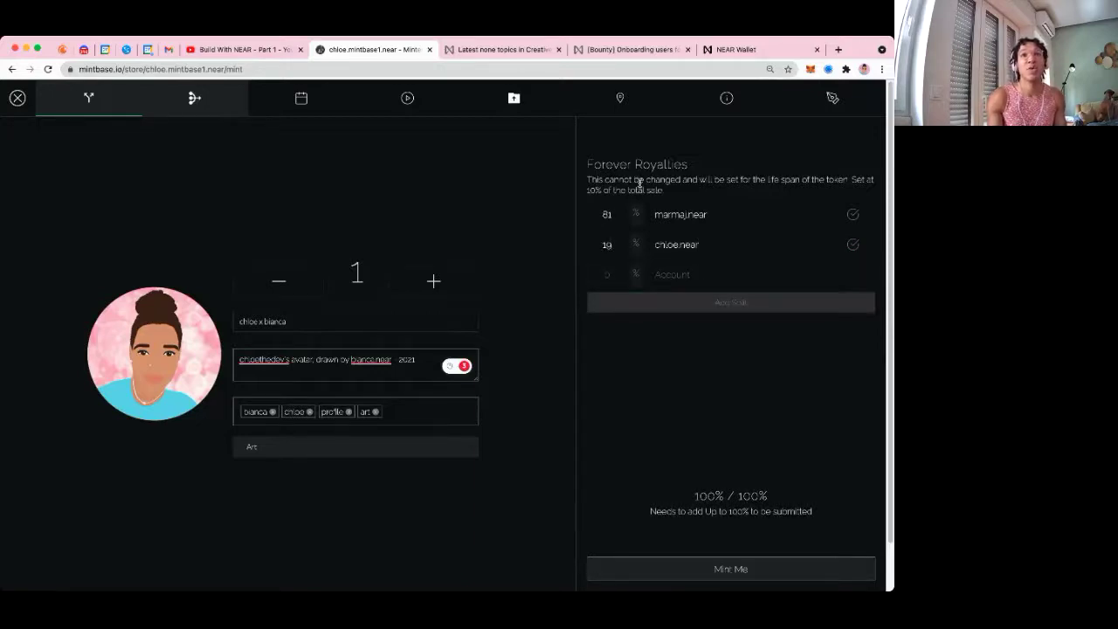
left_click_drag(665, 194, 587, 181)
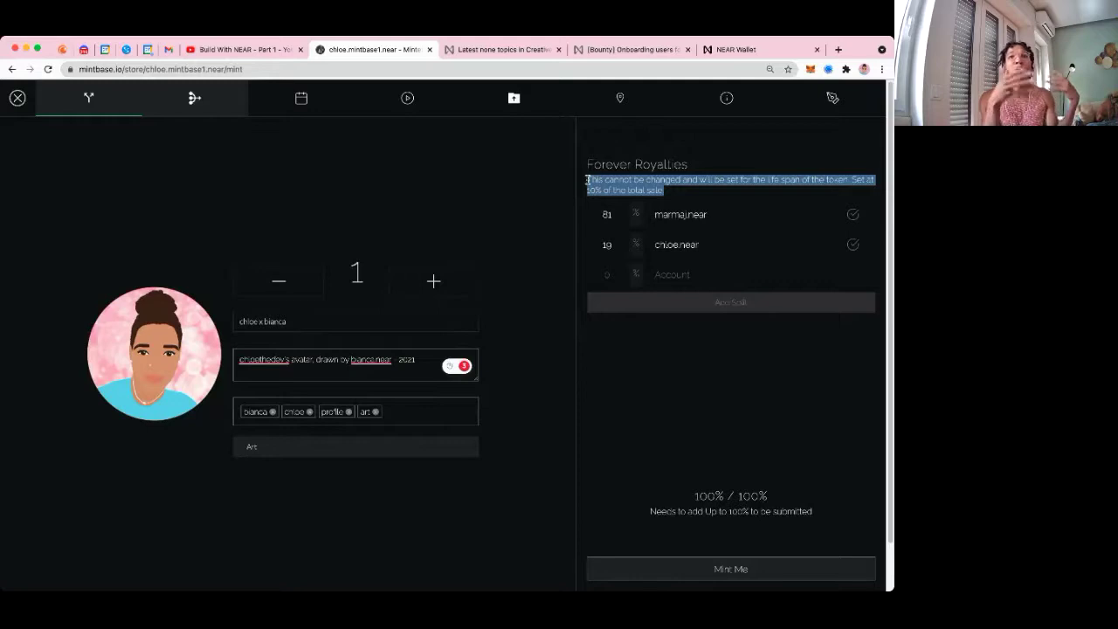
Add a third royalty recipient's NEAR account at 21%, fixing the account's separator typo
left_click_drag(681, 214, 682, 256)
left_click(684, 214)
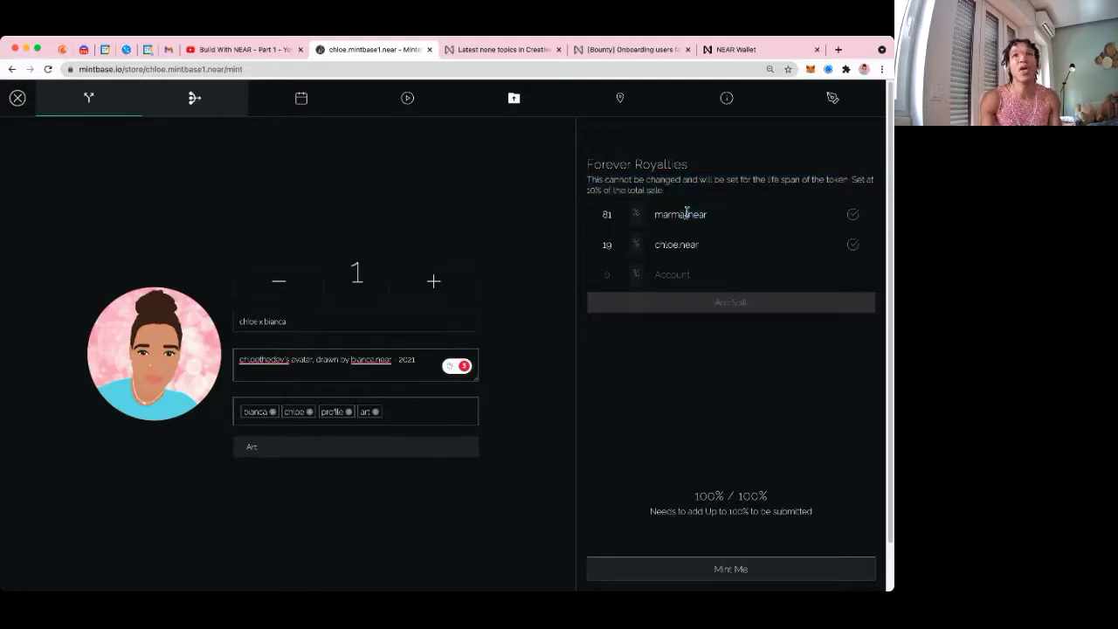
left_click(679, 278)
type("bianca/near")
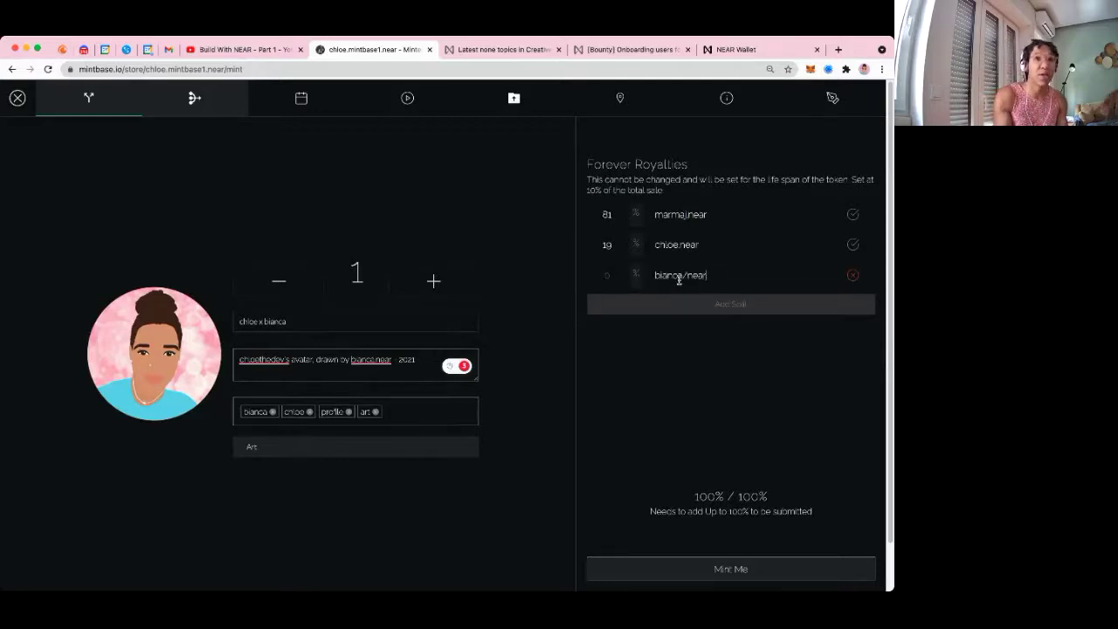
left_click(683, 276)
key("BackSpace")
type(".")
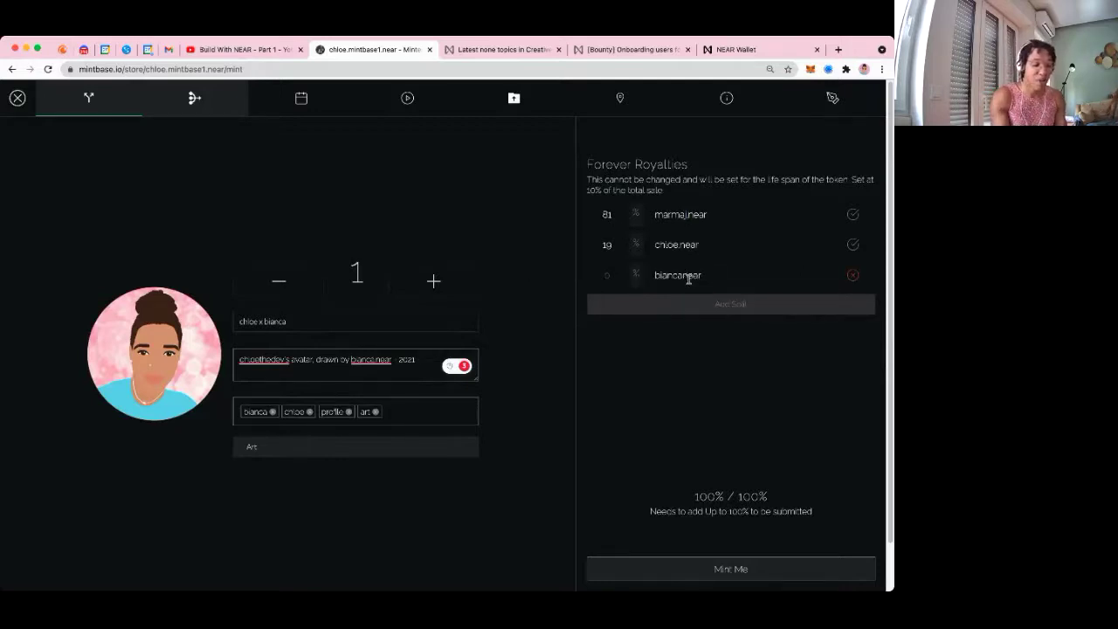
left_click(600, 275)
type("21")
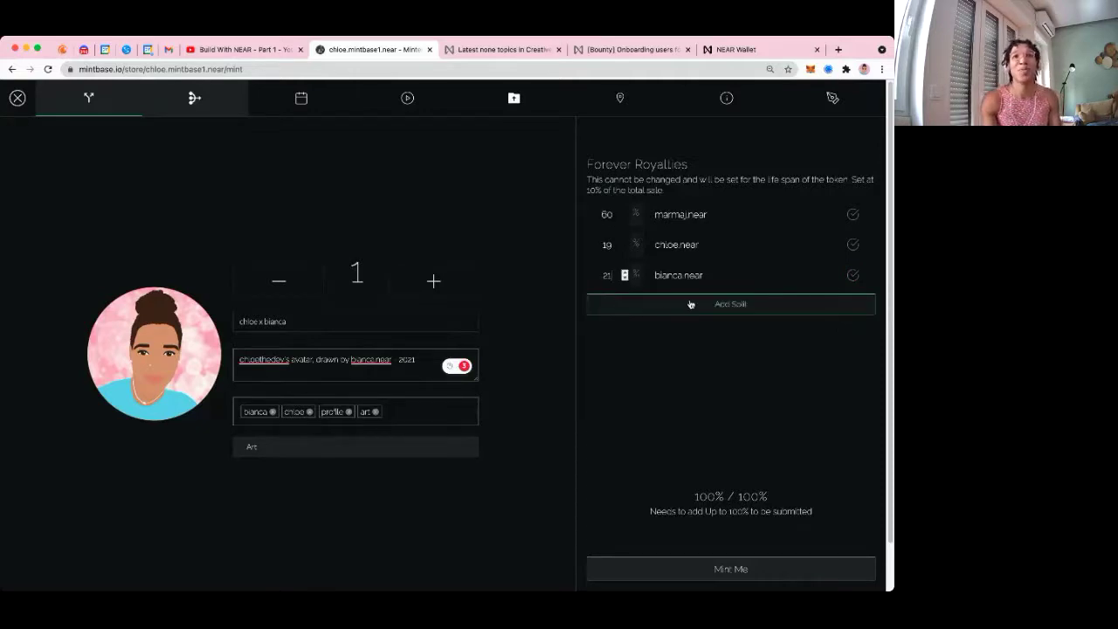
Add a fourth royalty recipient's NEAR account at 8.19%
left_click(690, 304)
type("armery.near")
left_click(612, 306)
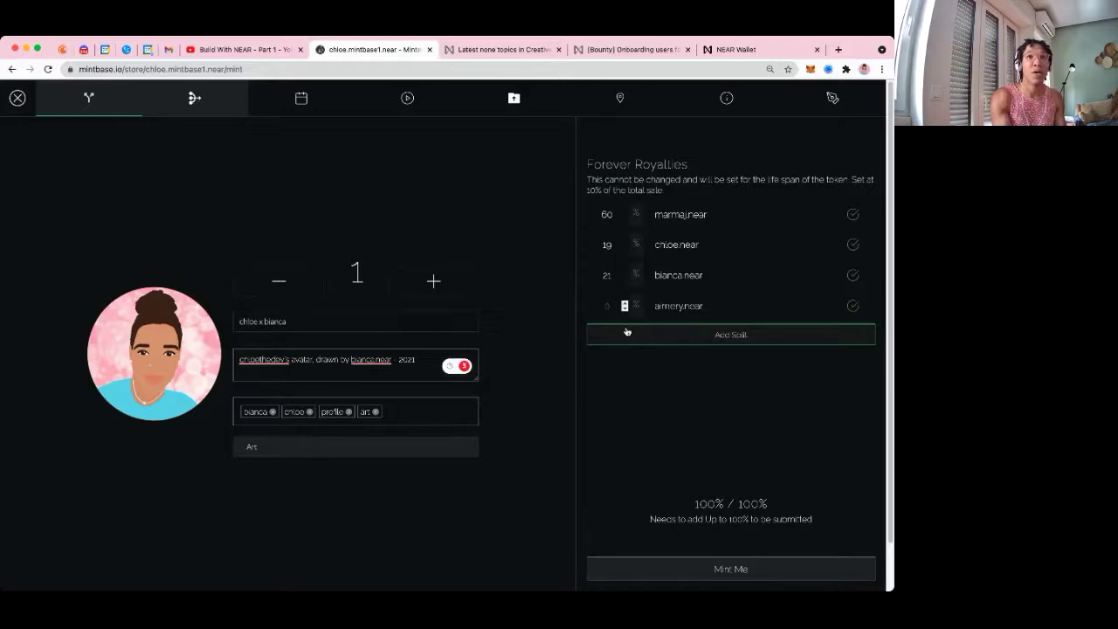
type("8")
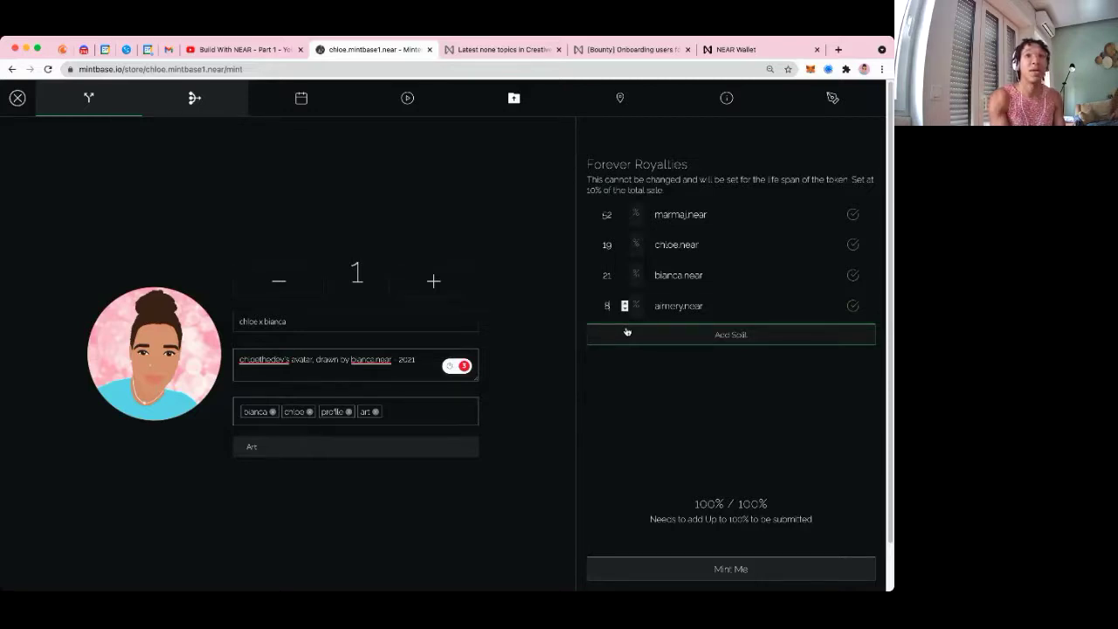
left_click(626, 332)
type(".19")
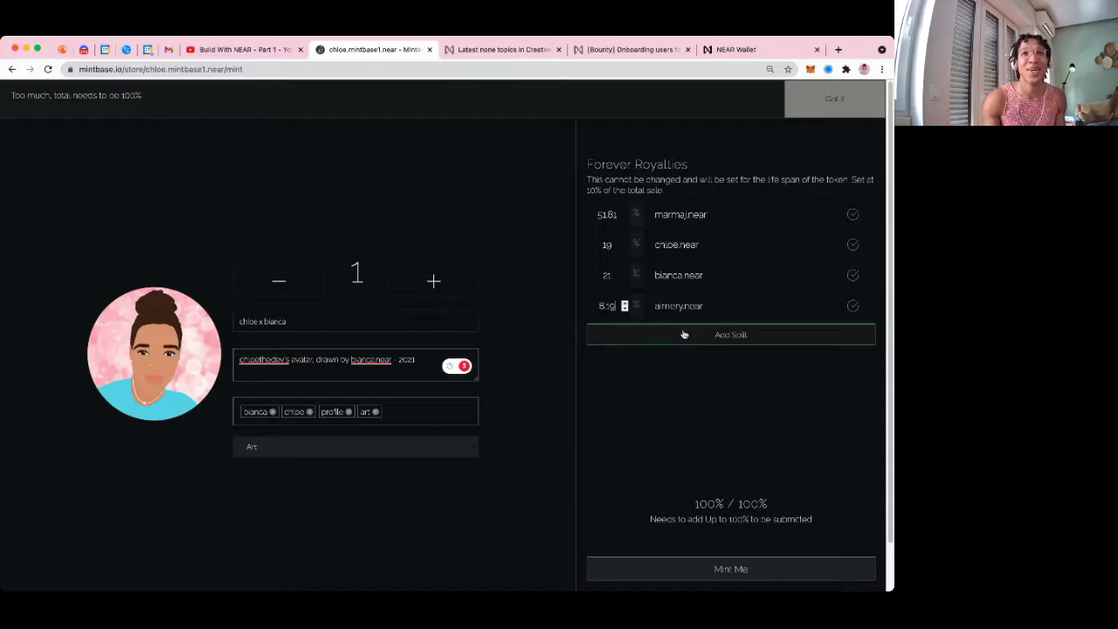
Add a fifth royalty recipient's NEAR account at 12% and dismiss the total-must-be-100% warning
left_click(685, 335)
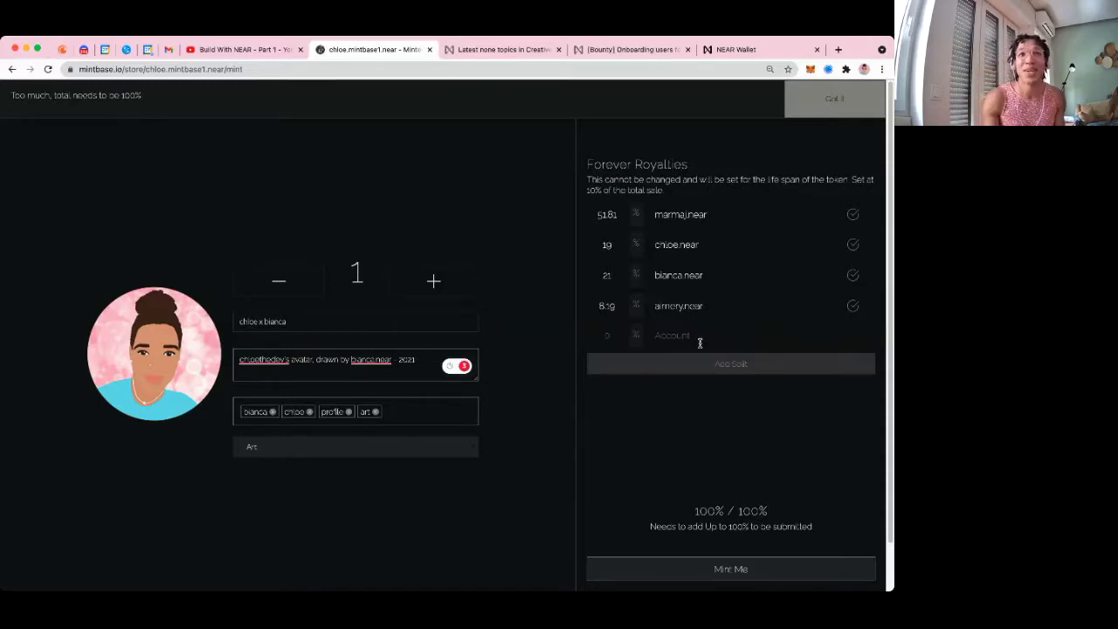
type("mike")
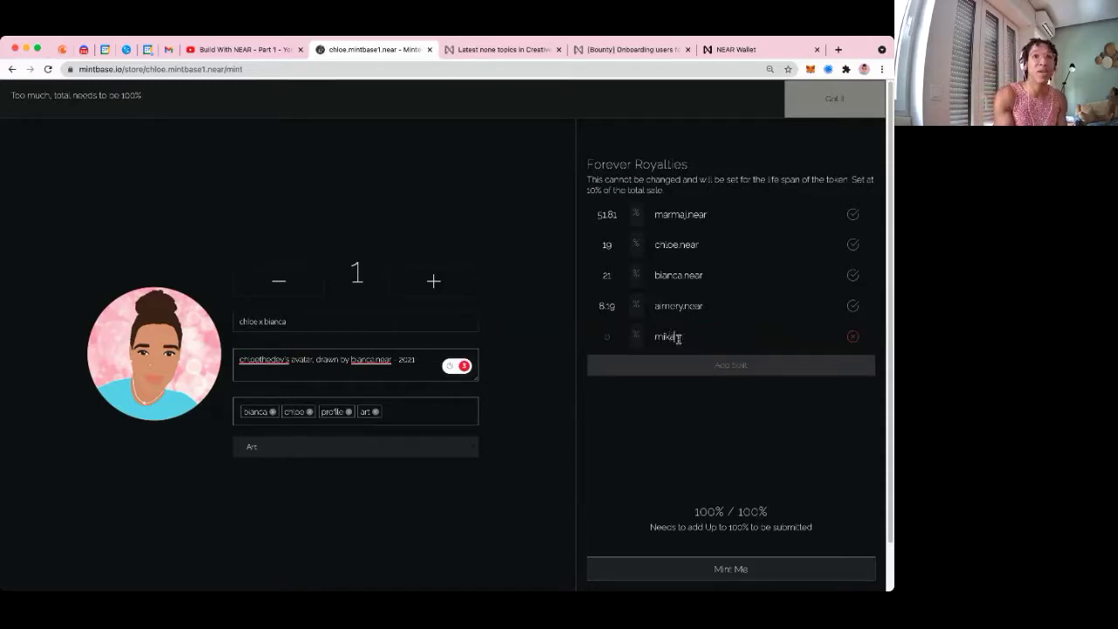
type(".nea")
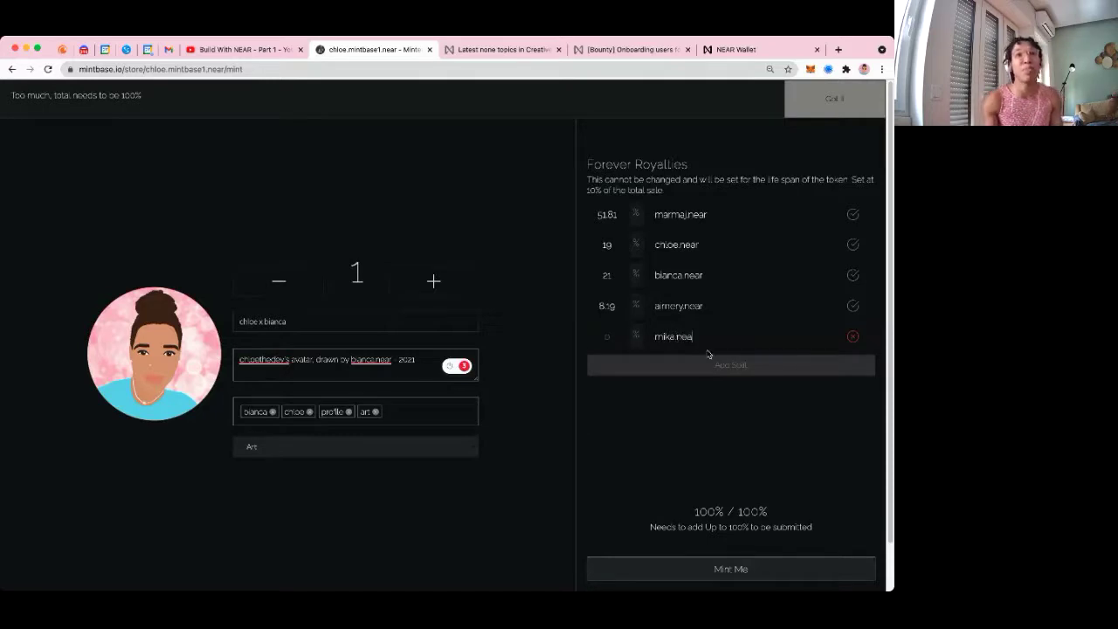
left_click(602, 339)
type("5")
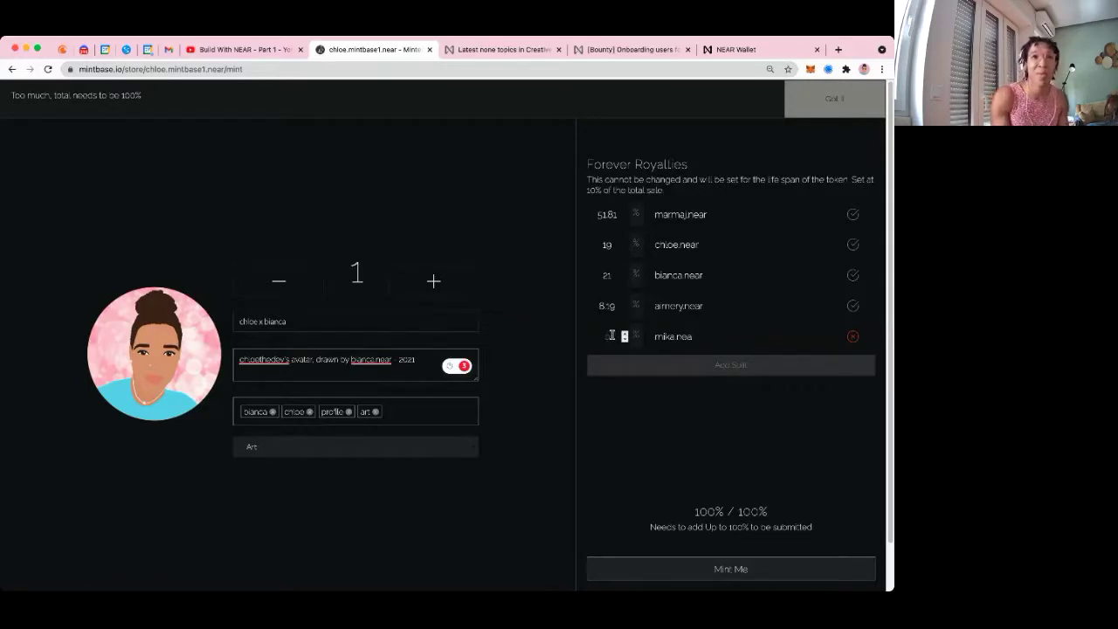
type("2")
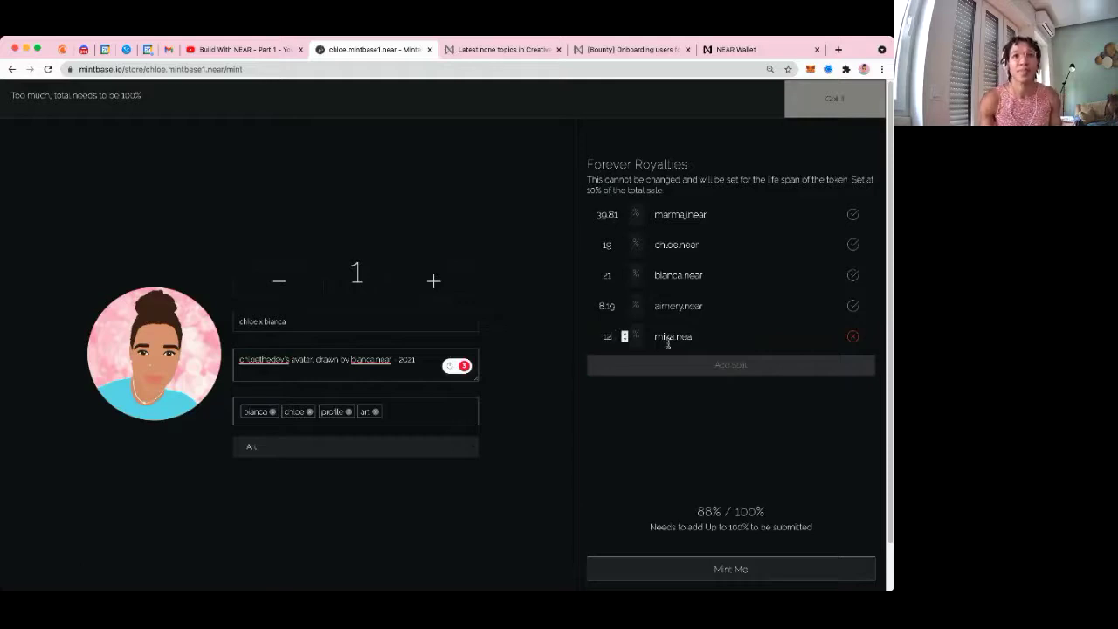
left_click(724, 343)
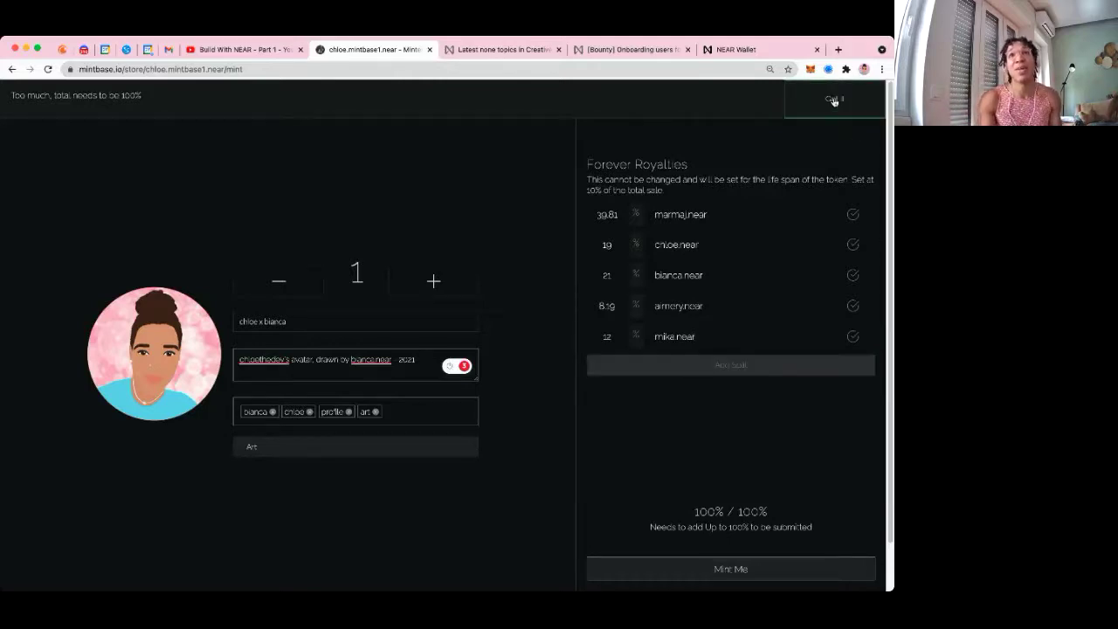
left_click(830, 102)
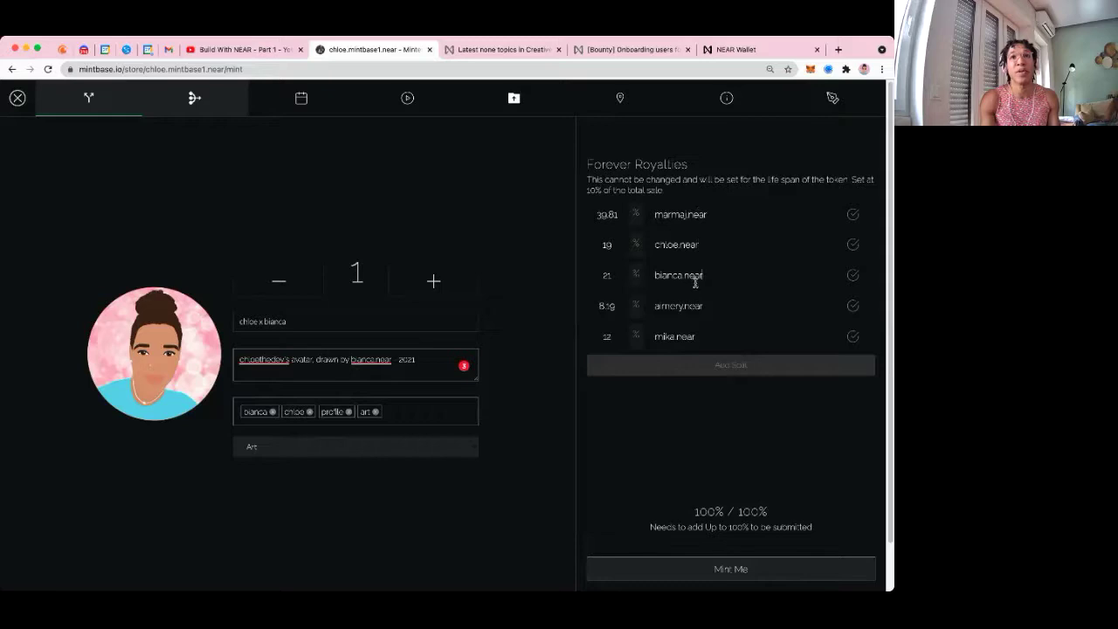
Finish the fifth royalty account name and reduce the edition count from 8 to 4 copies
left_click(680, 336)
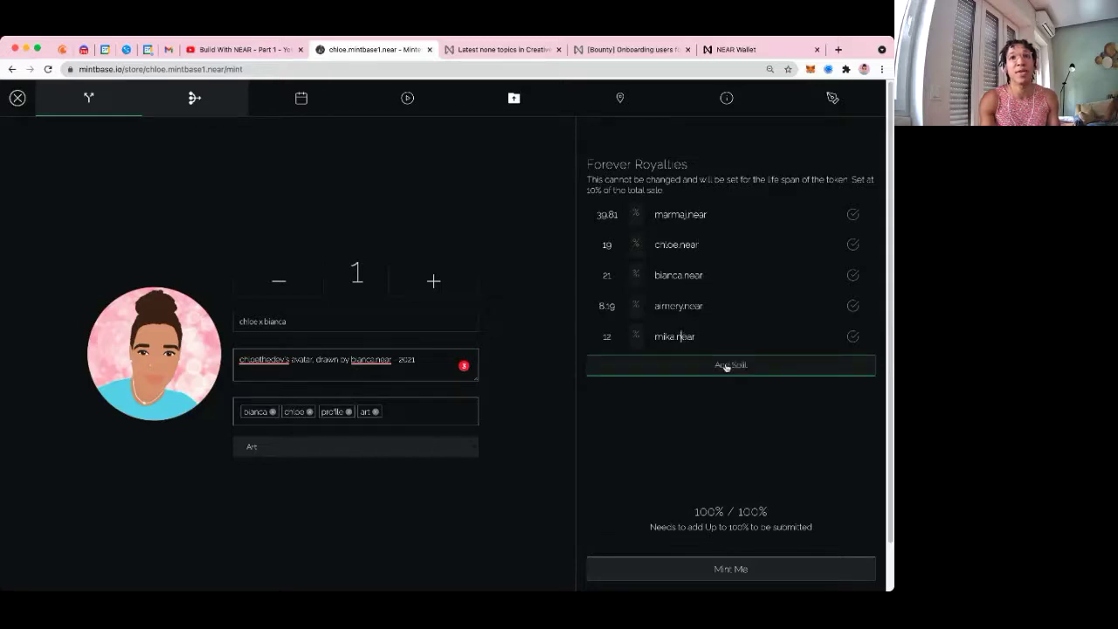
left_click(422, 282)
left_click(426, 286)
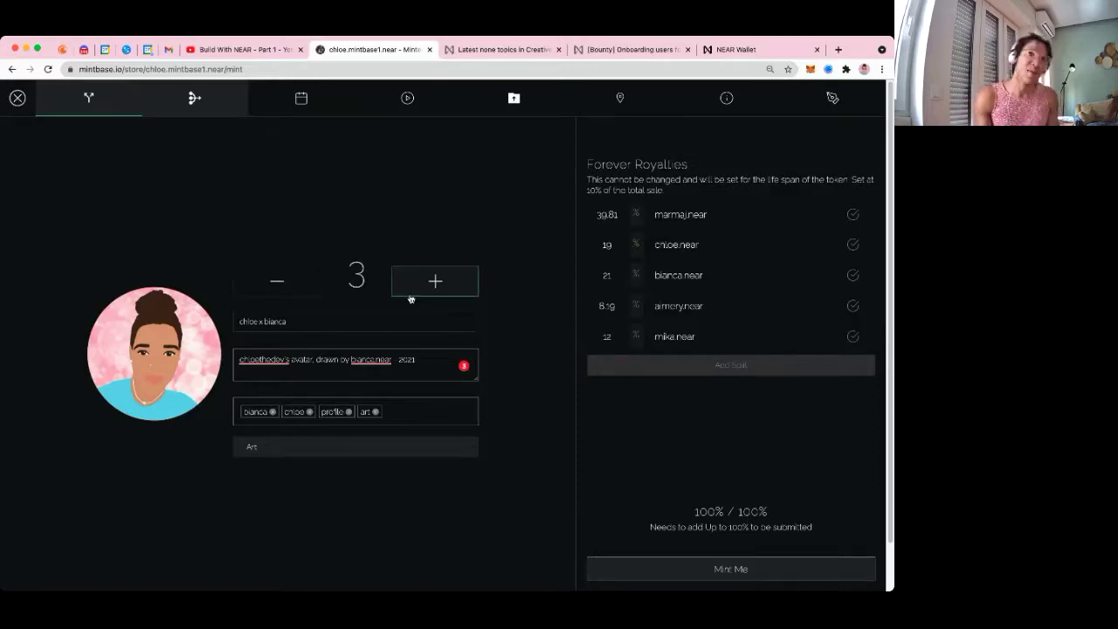
double_click(426, 291)
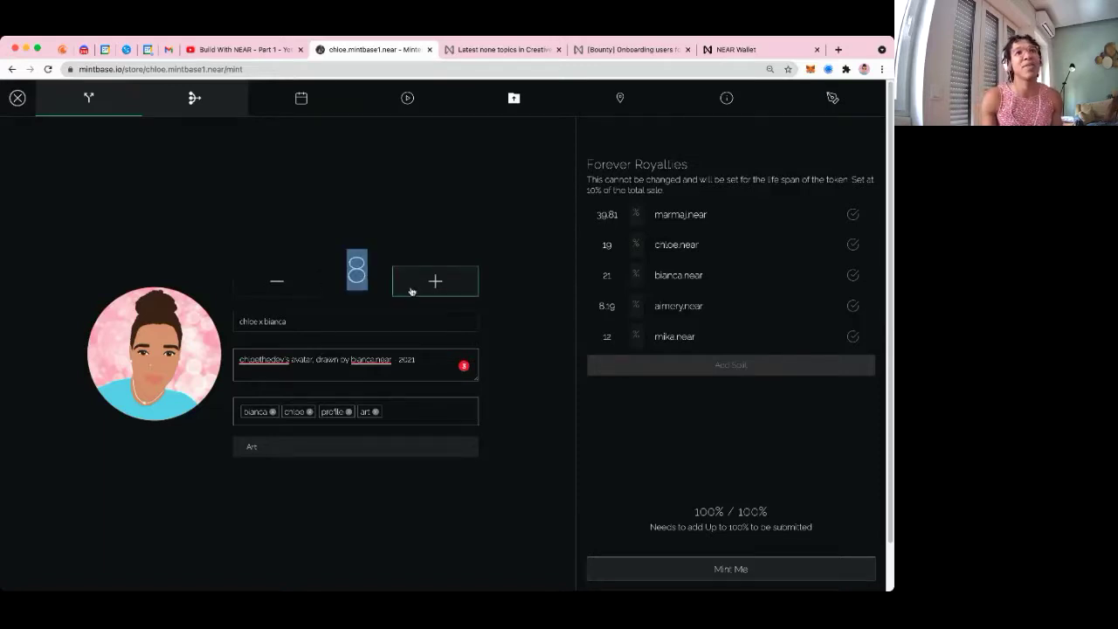
type("8")
double_click(292, 279)
left_click(413, 278)
left_click(382, 274)
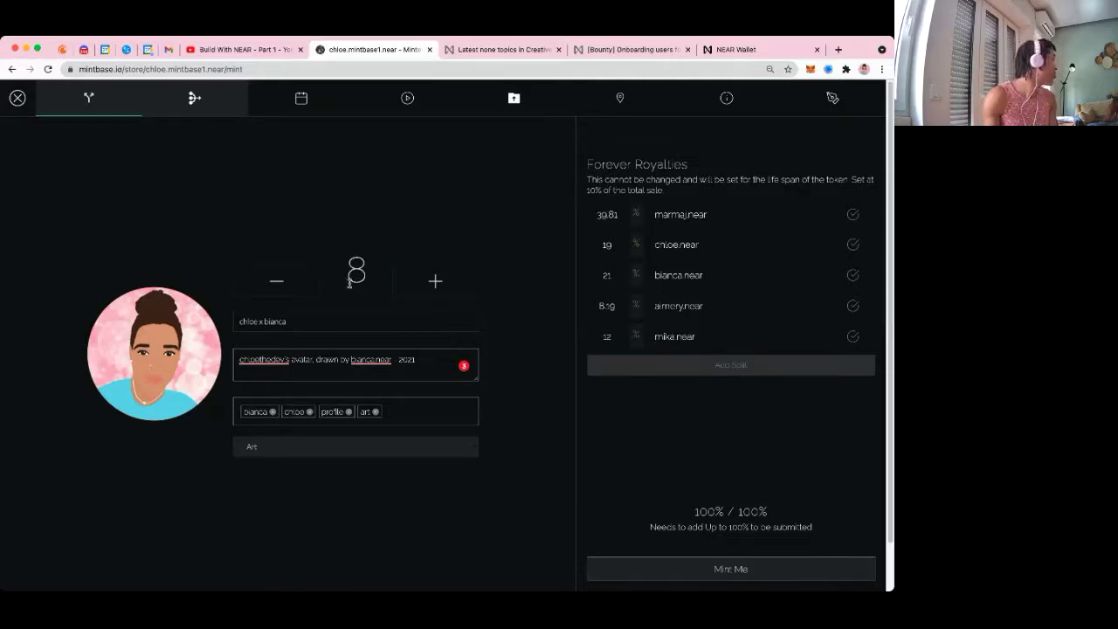
left_click(277, 280)
left_click(277, 280)
left_click(277, 280)
left_click(277, 281)
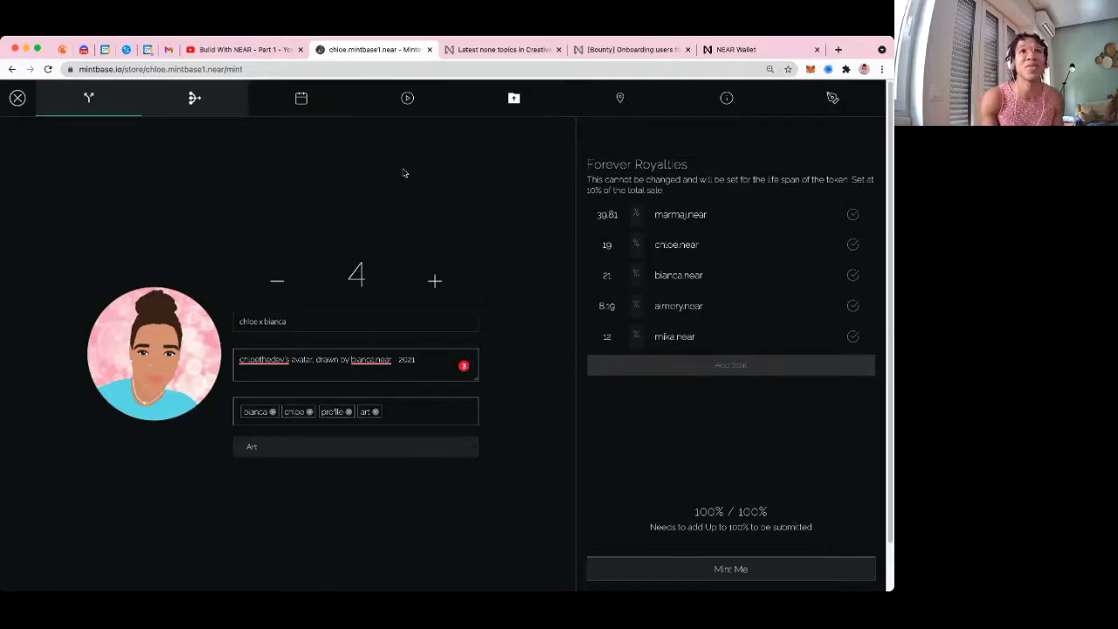
left_click(199, 103)
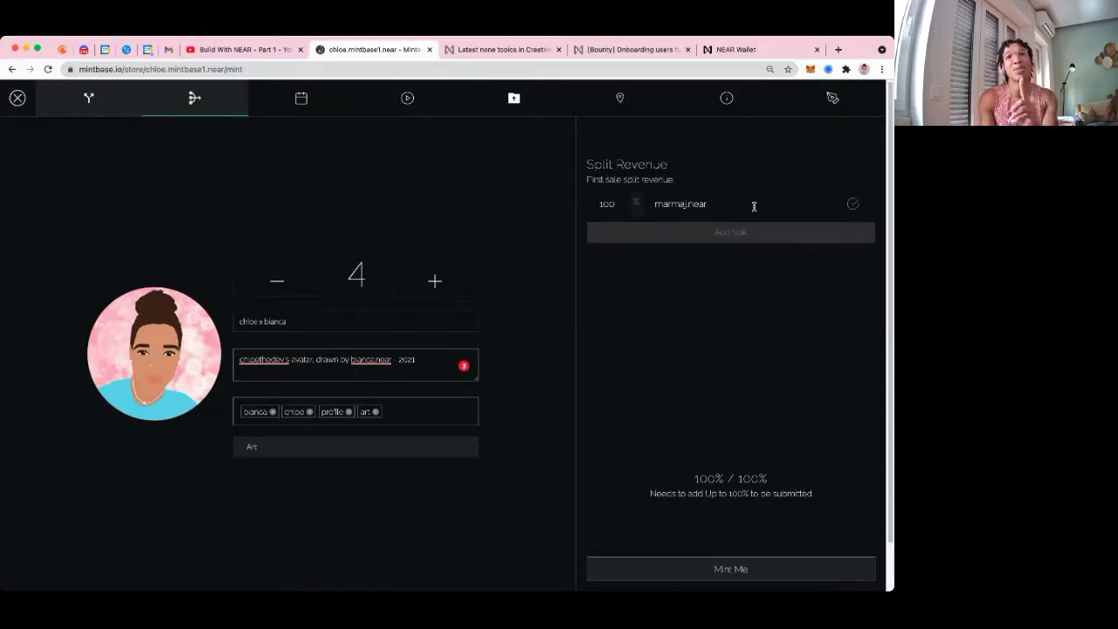
Check the first-sale revenue recipient's account, keeping its 100% share unchanged
left_click_drag(754, 206, 655, 203)
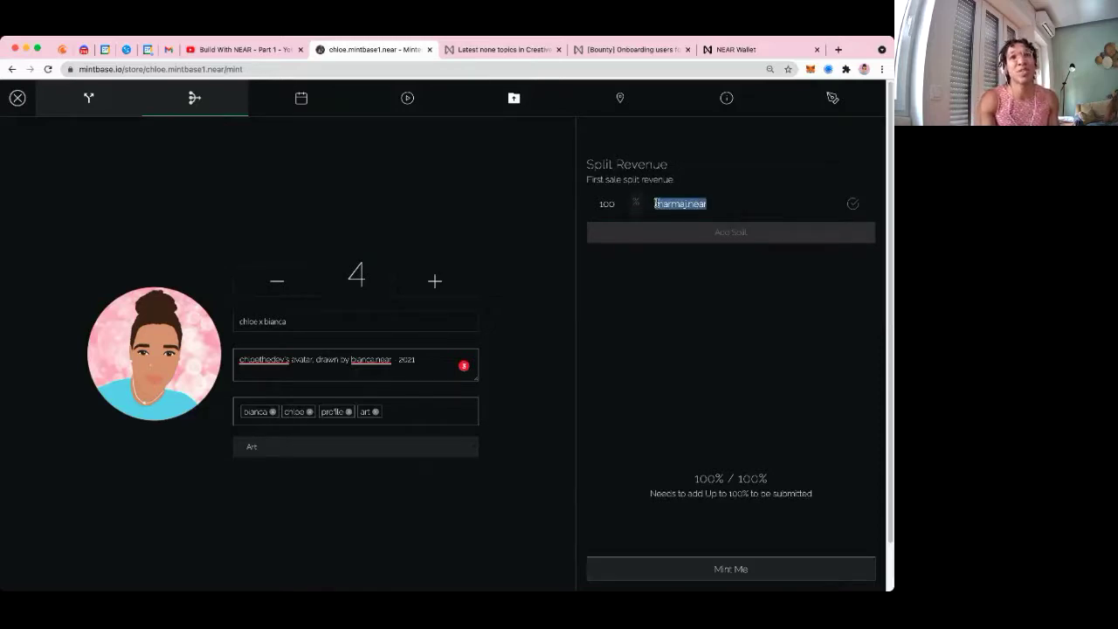
left_click_drag(737, 202, 652, 199)
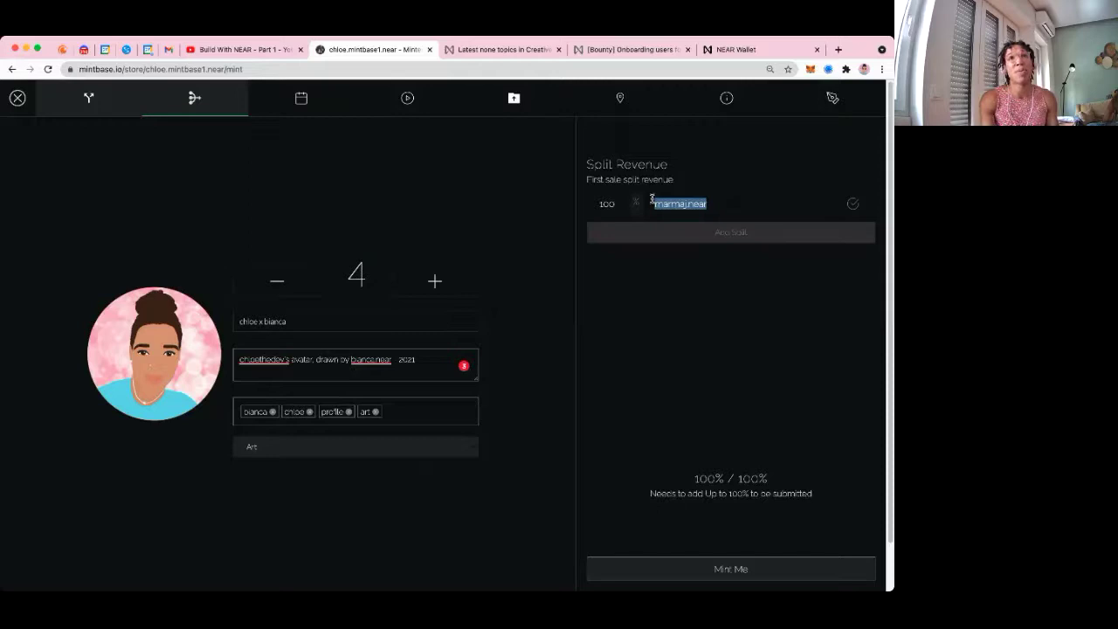
left_click(725, 203)
left_click_drag(735, 206, 611, 203)
left_click(737, 208)
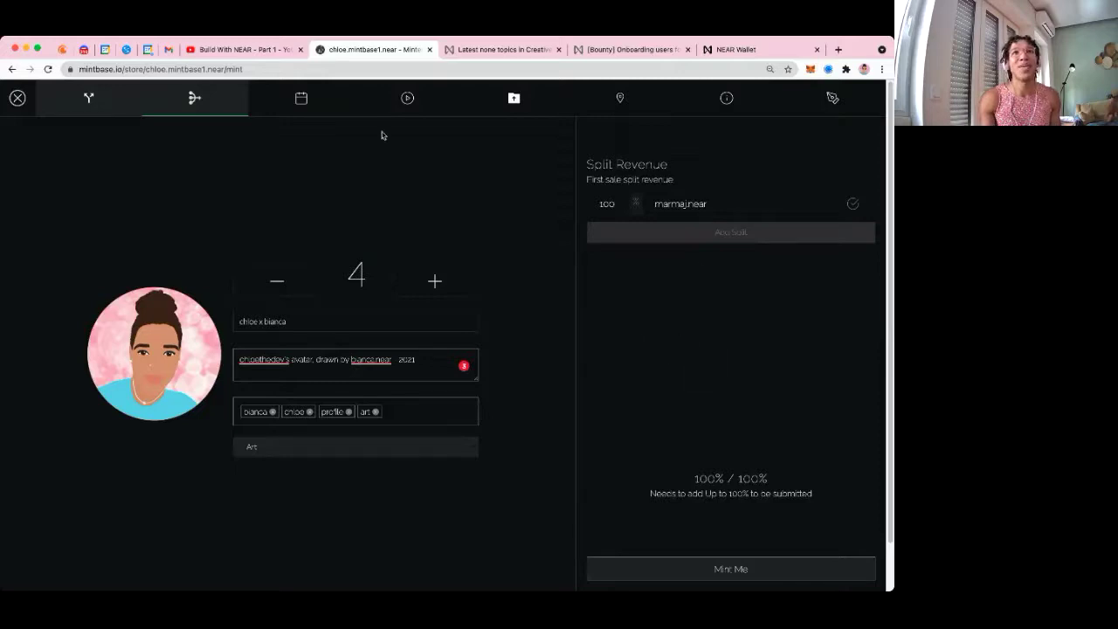
left_click(301, 98)
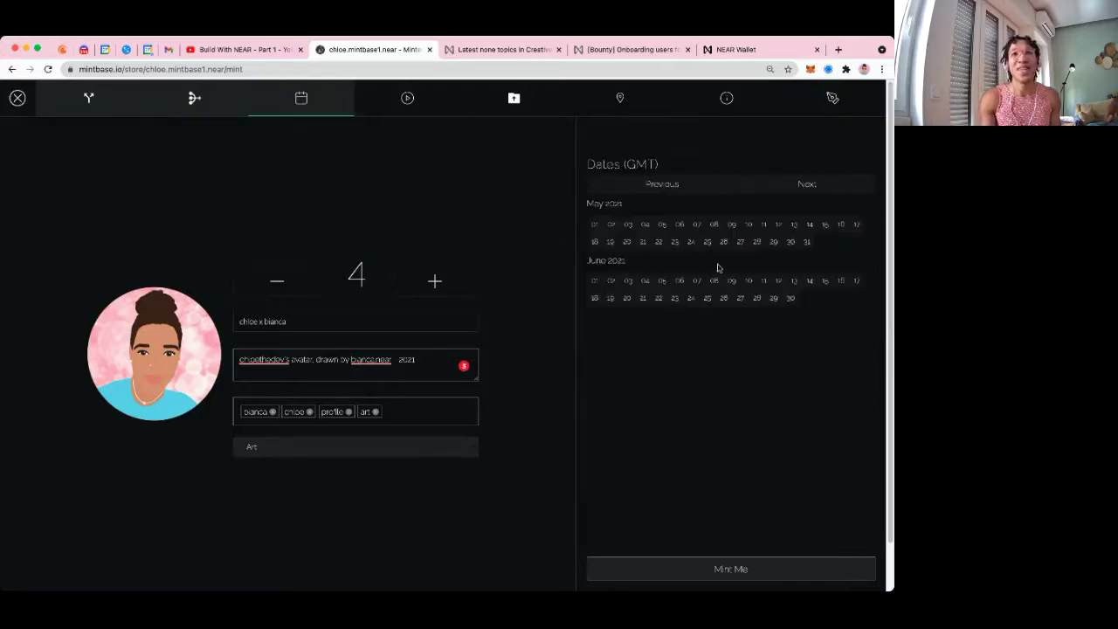
Select the date range July 30 through August 21, 2021 in the Dates calendar
left_click(785, 185)
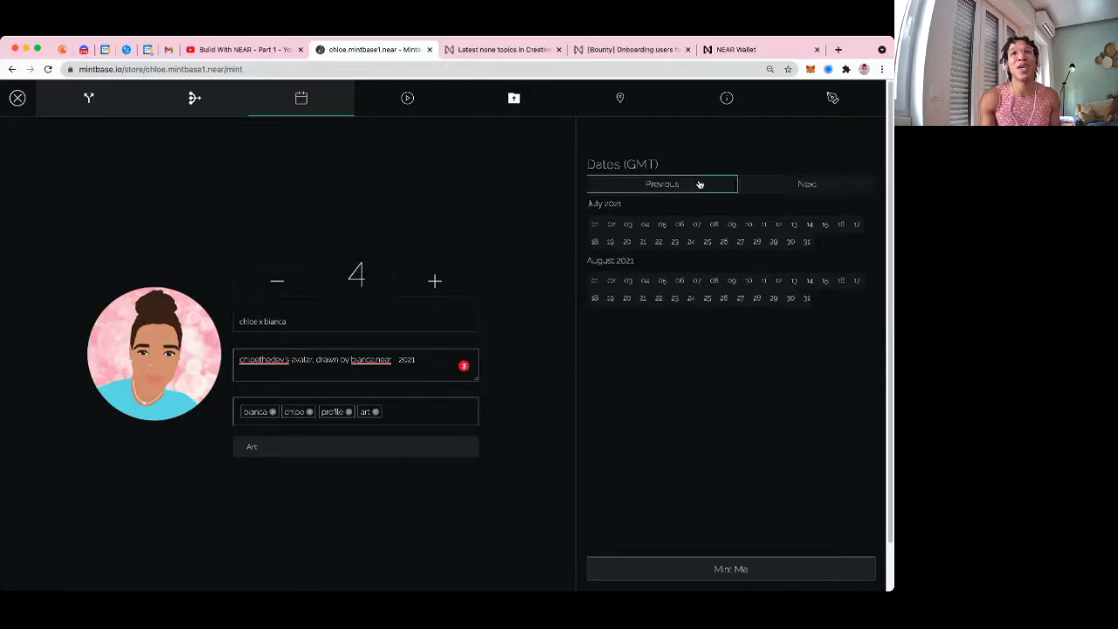
left_click(698, 184)
left_click(761, 185)
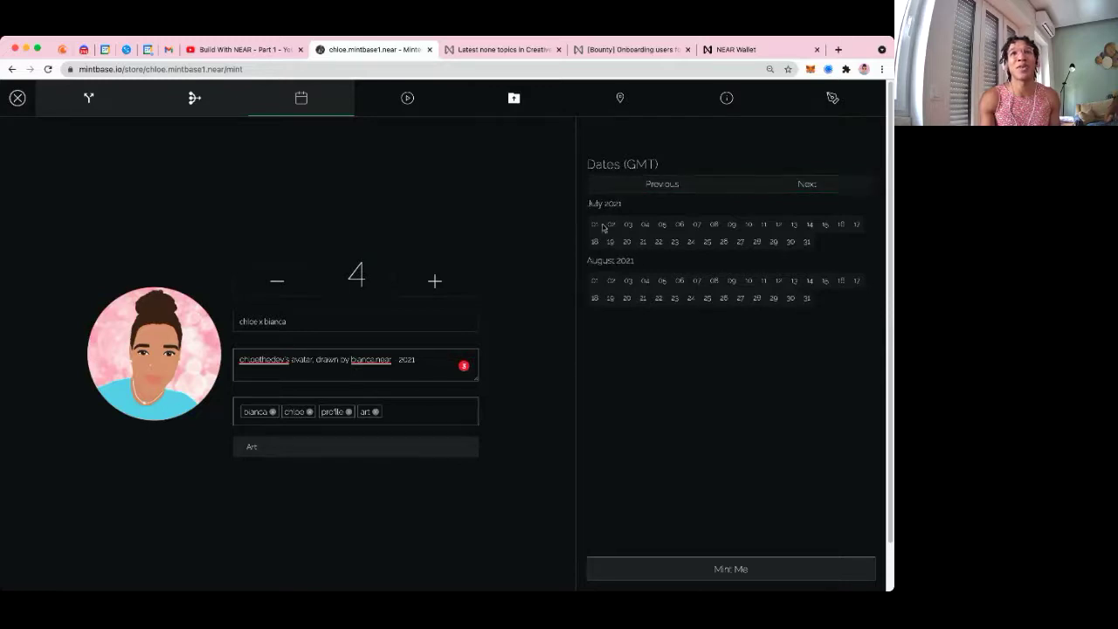
left_click(790, 242)
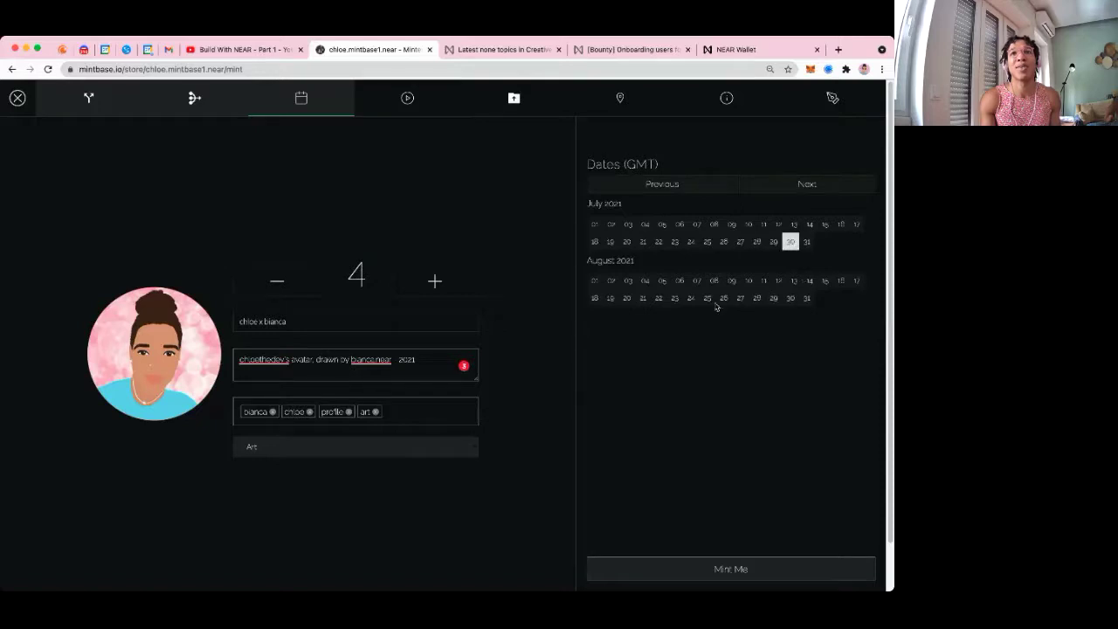
left_click(642, 298)
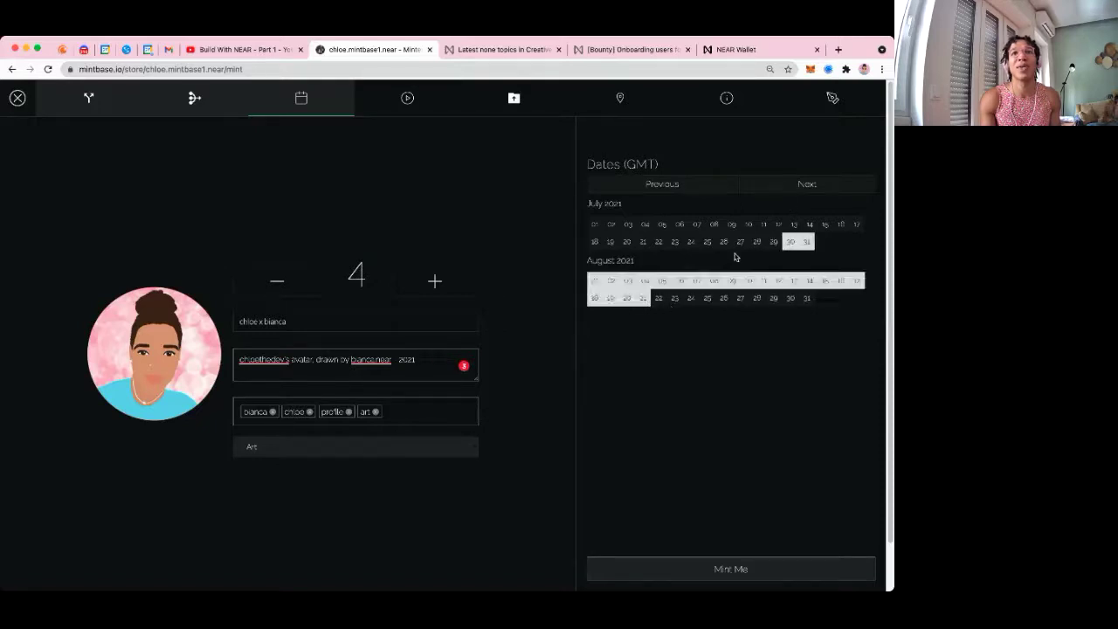
left_click(642, 298)
left_click(659, 183)
left_click(793, 248)
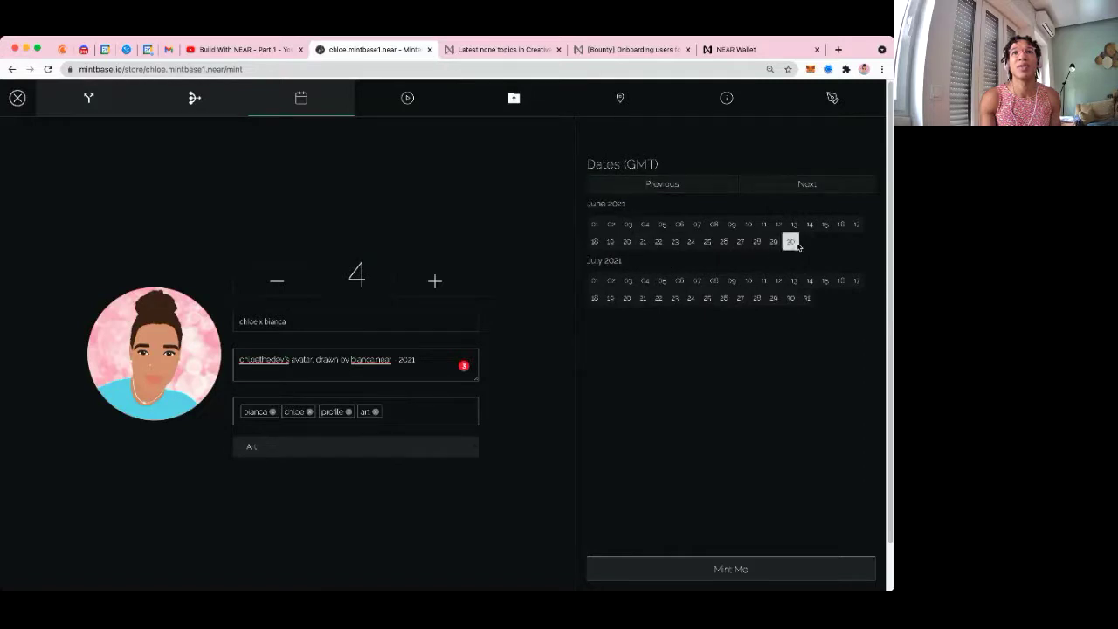
left_click(793, 301)
left_click(794, 301)
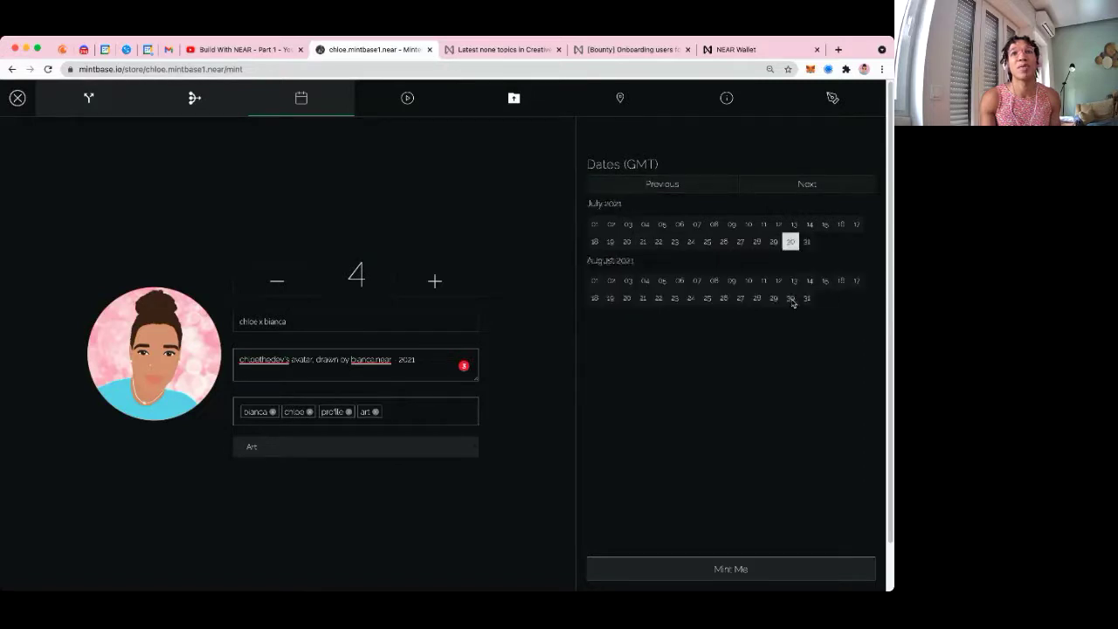
left_click(791, 246)
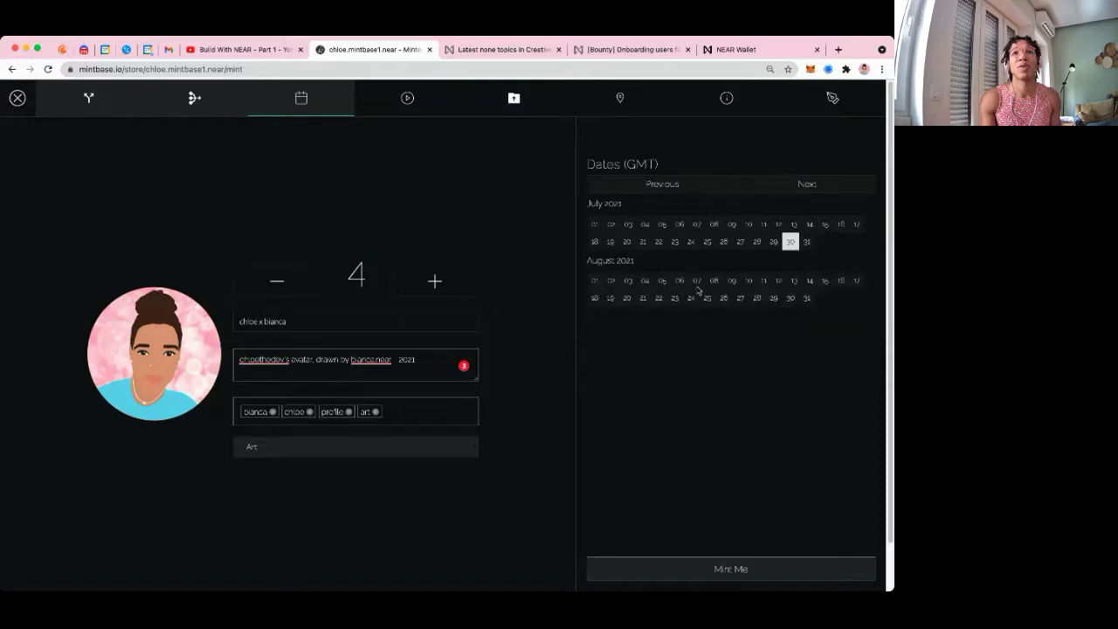
left_click(642, 301)
left_click(685, 184)
left_click(791, 298)
left_click(791, 193)
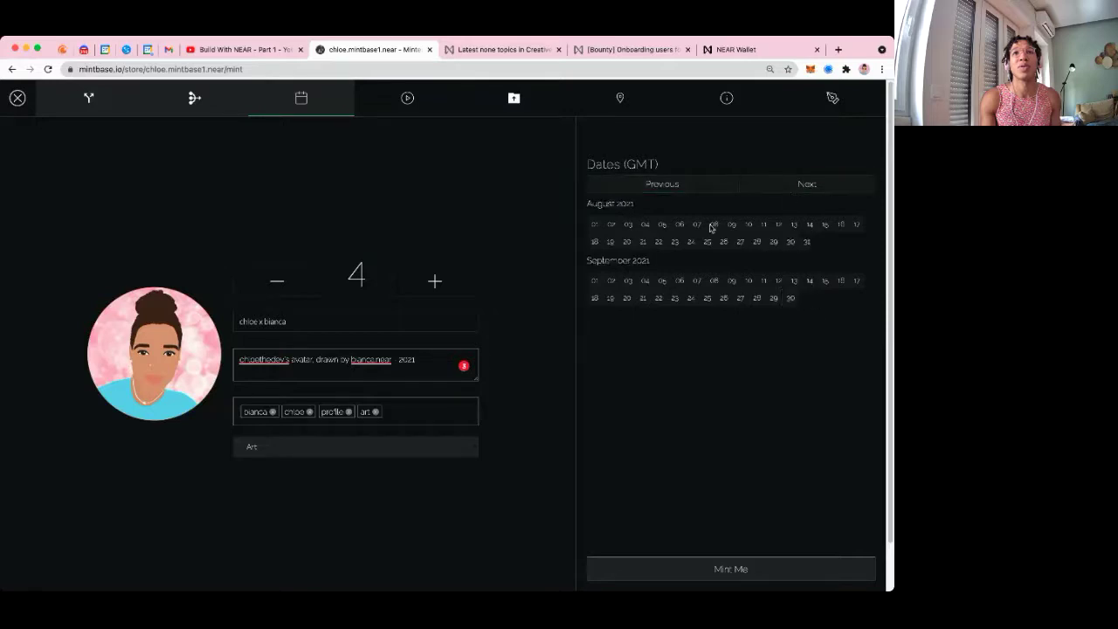
left_click(644, 243)
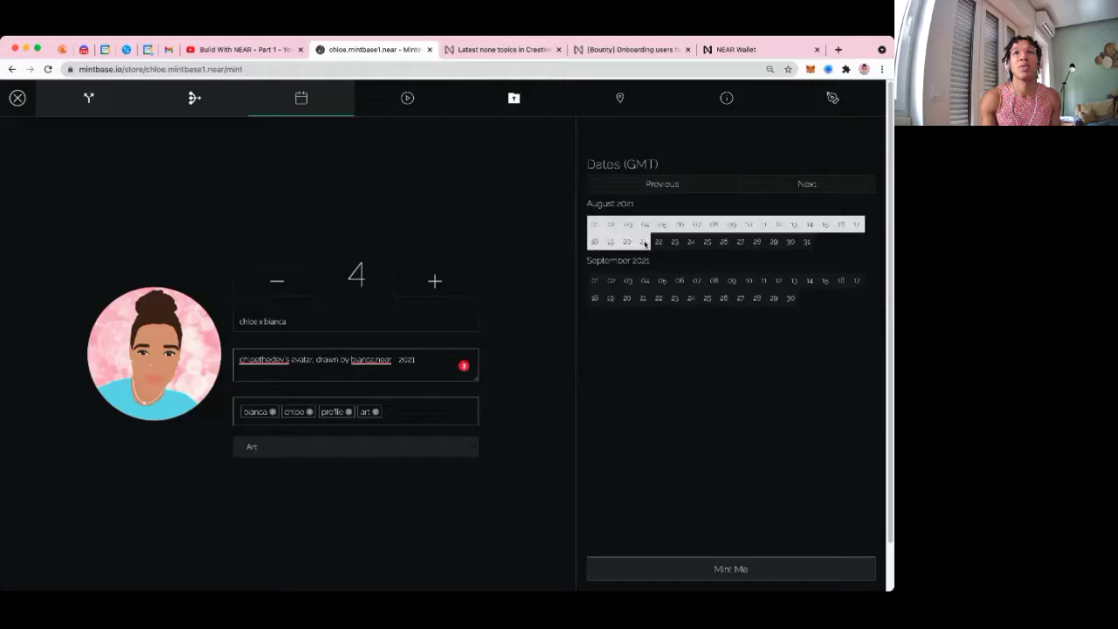
left_click(414, 98)
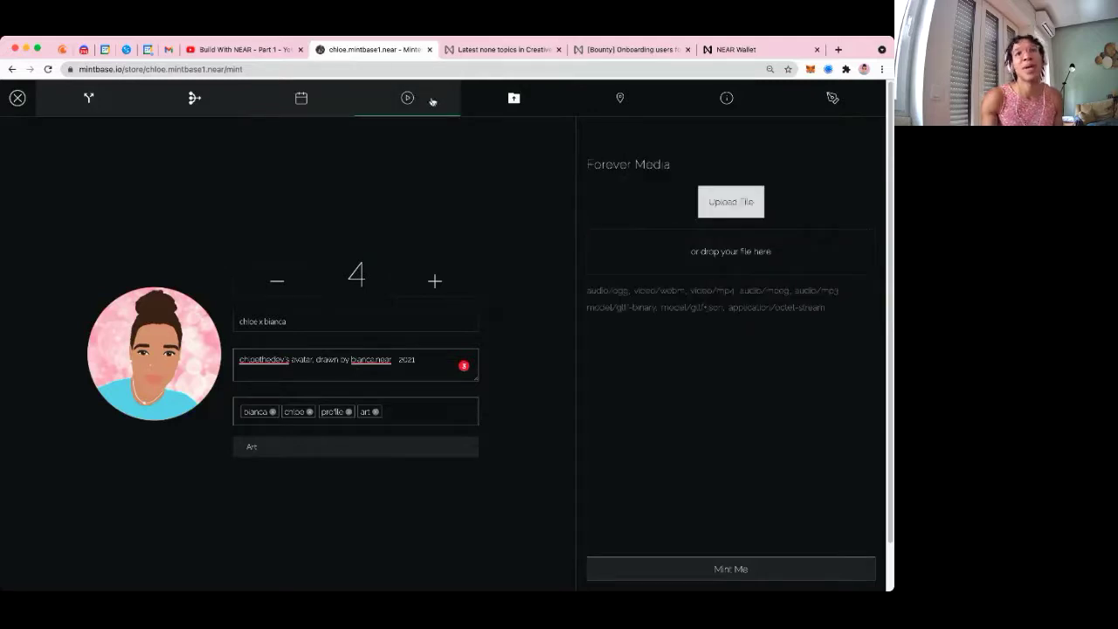
Review the Forever Media accepted file types and the Forever PDF upload section
left_click(508, 103)
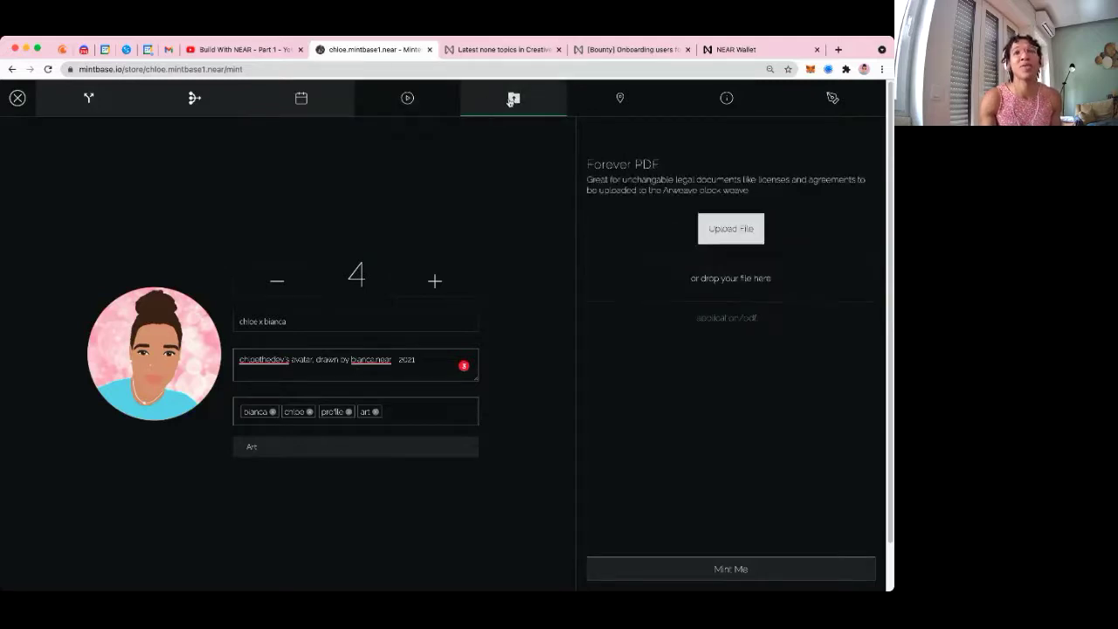
left_click(426, 109)
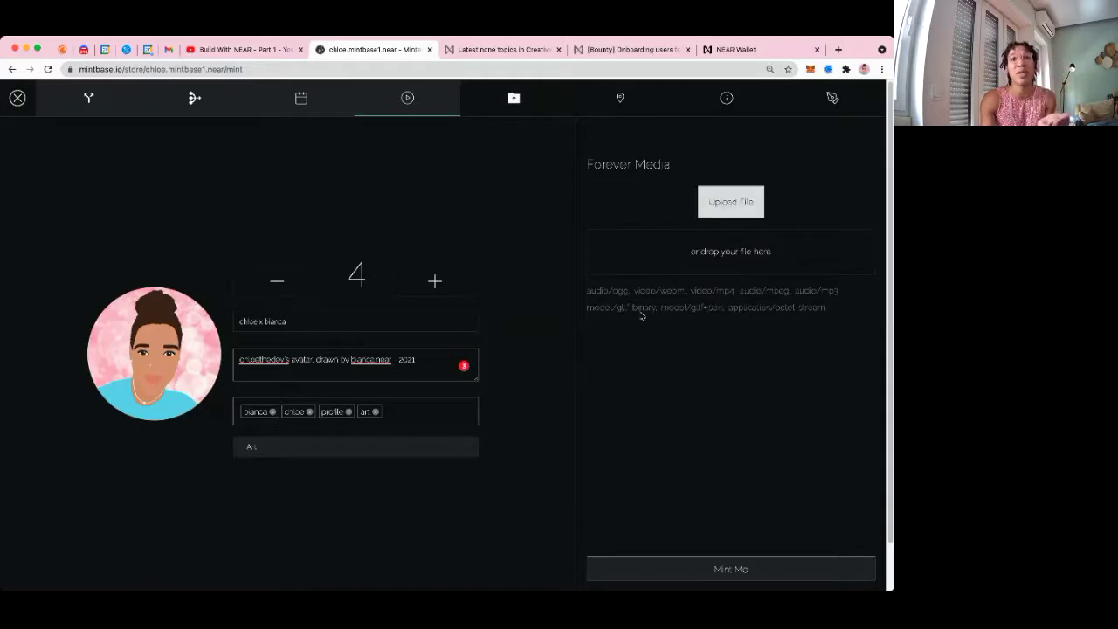
left_click_drag(614, 291, 812, 327)
left_click(812, 328)
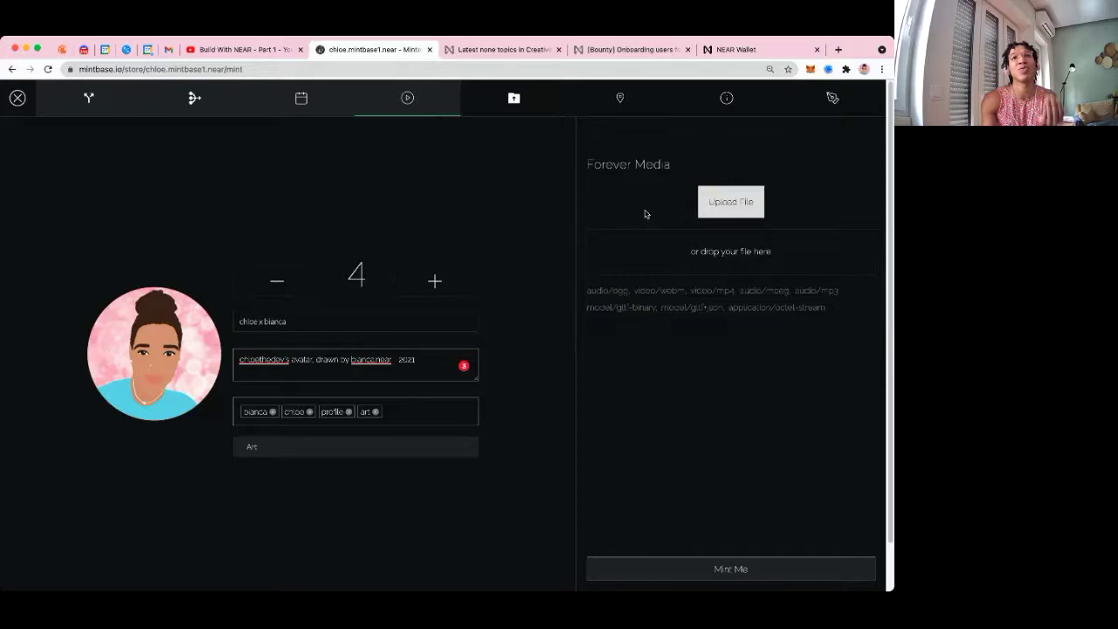
left_click(551, 105)
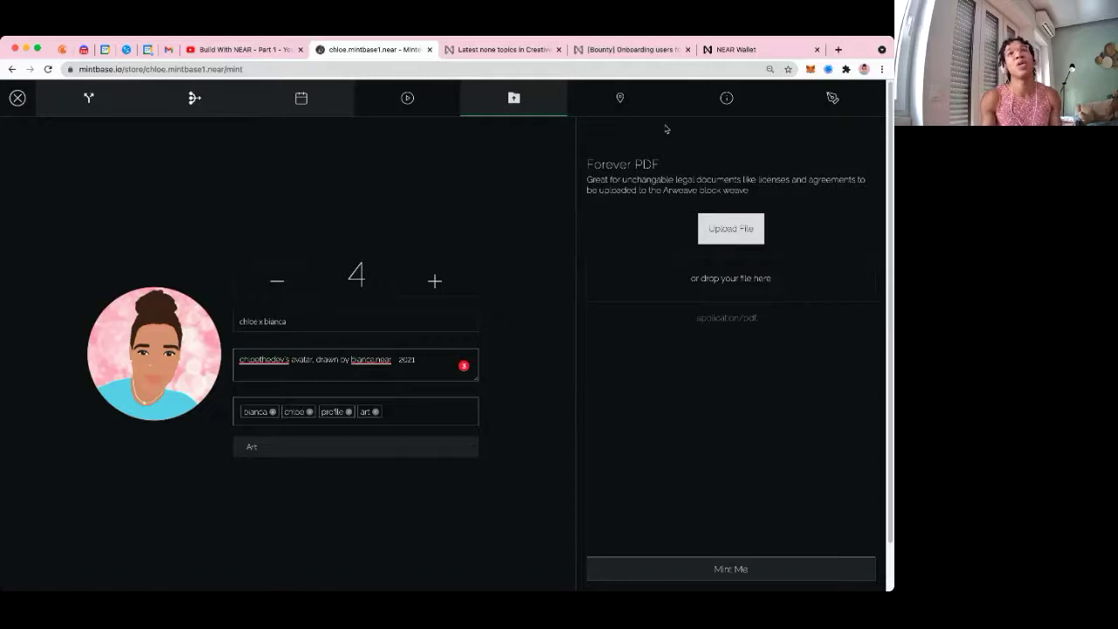
left_click(638, 104)
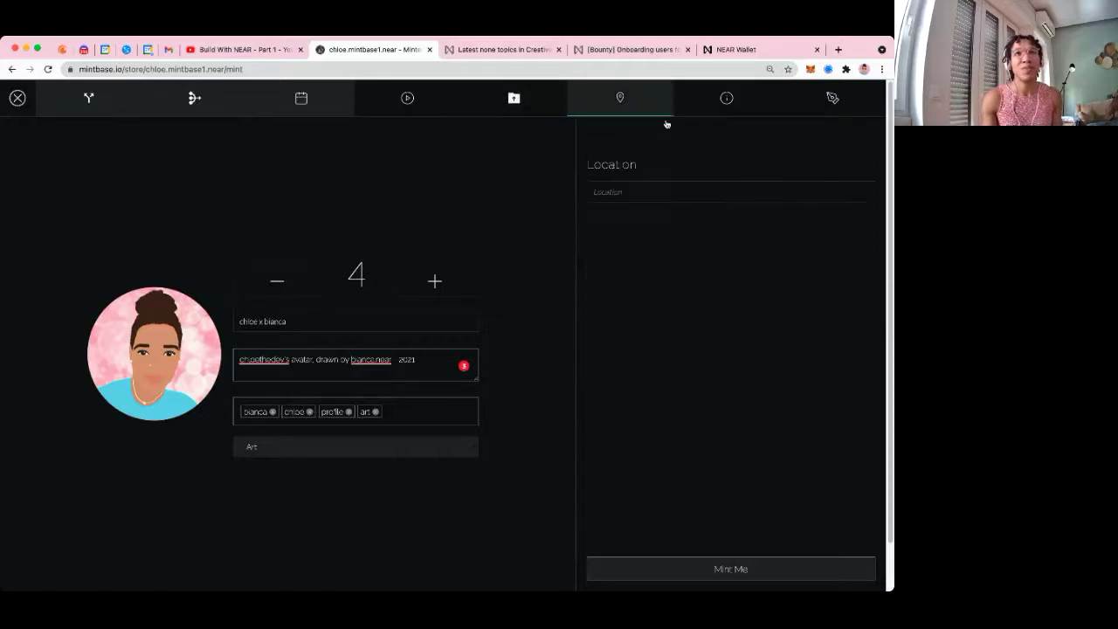
Set the location to Saint George, Antigua and Barbuda and zoom the map in on Antigua
left_click(642, 196)
type("mumma | founde")
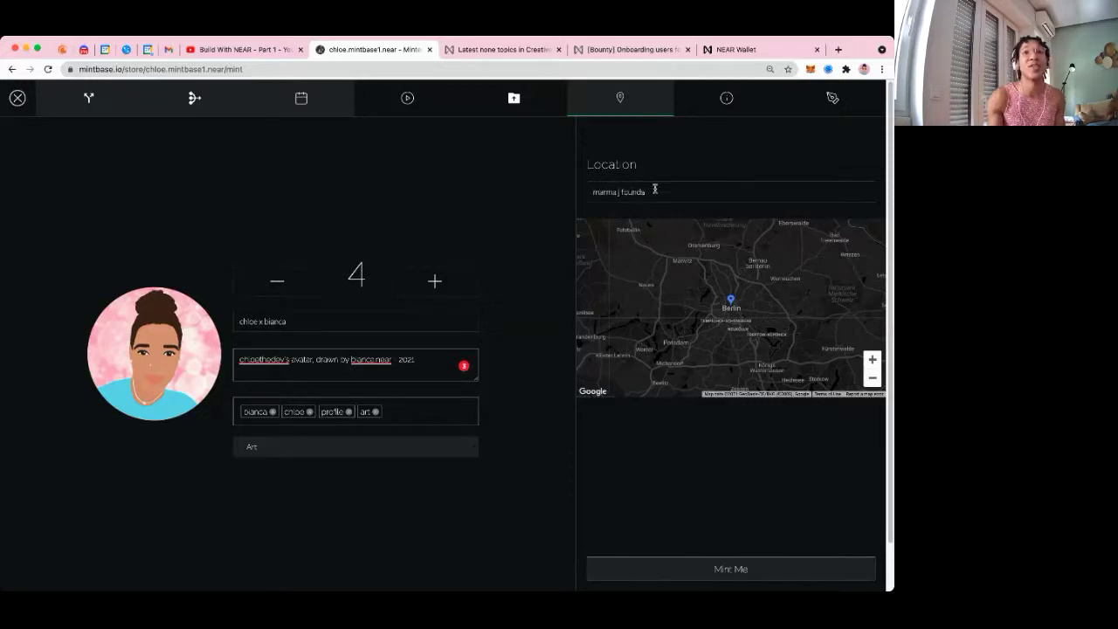
type("tion")
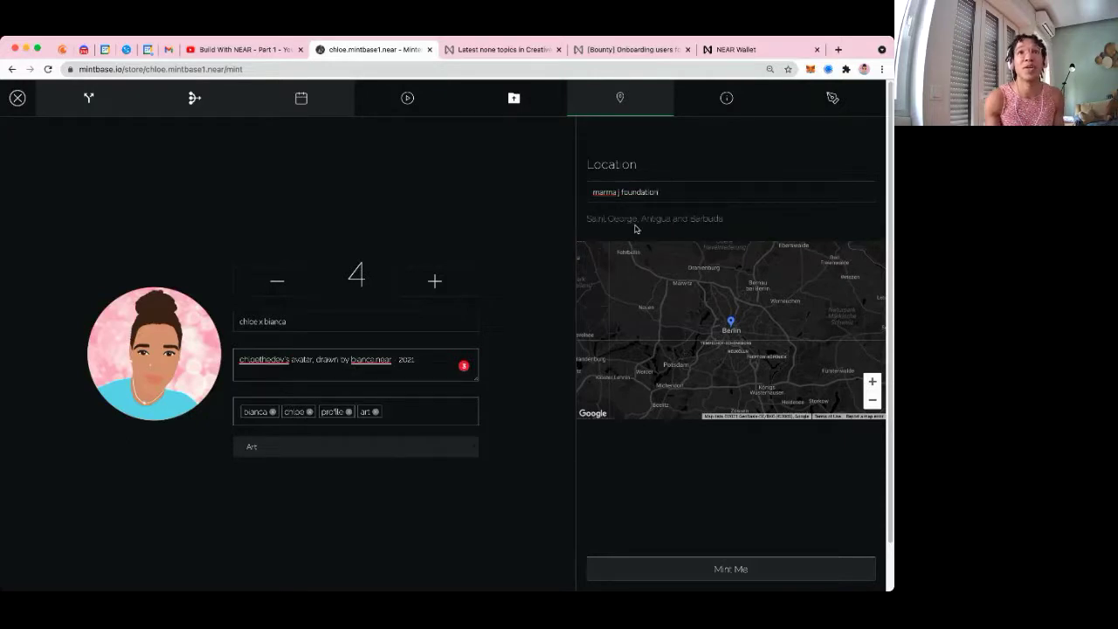
left_click(636, 220)
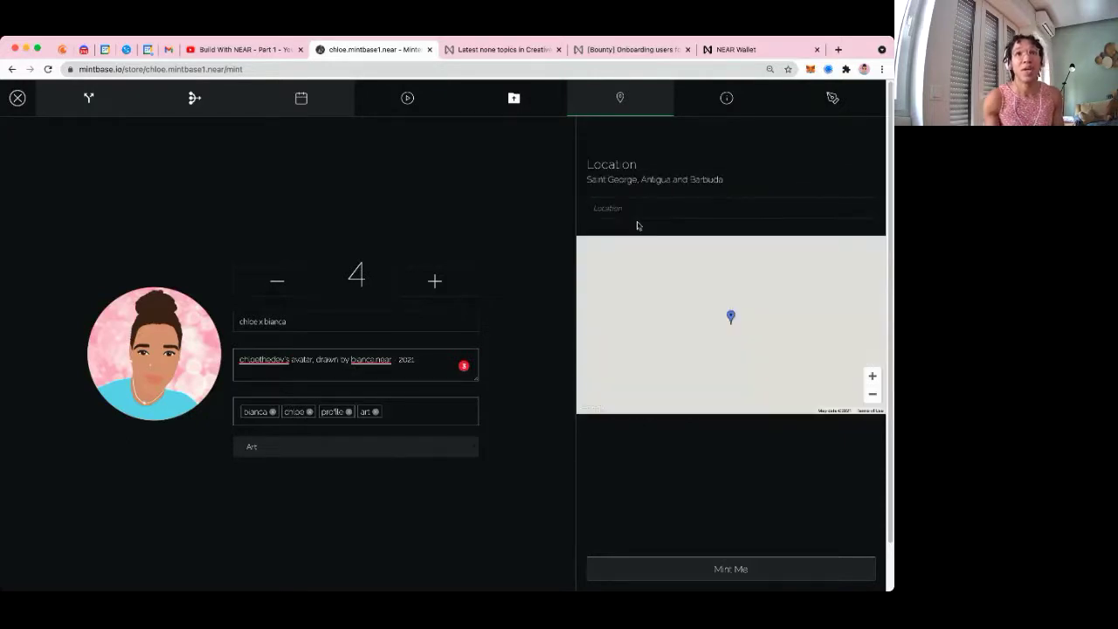
left_click(872, 377)
left_click(873, 379)
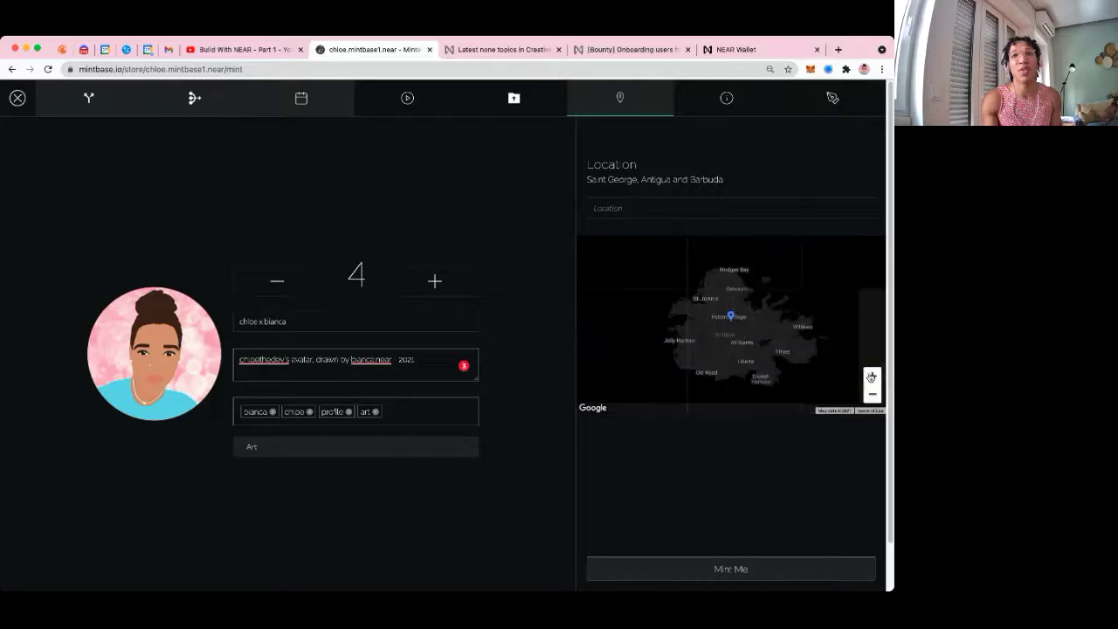
left_click(730, 98)
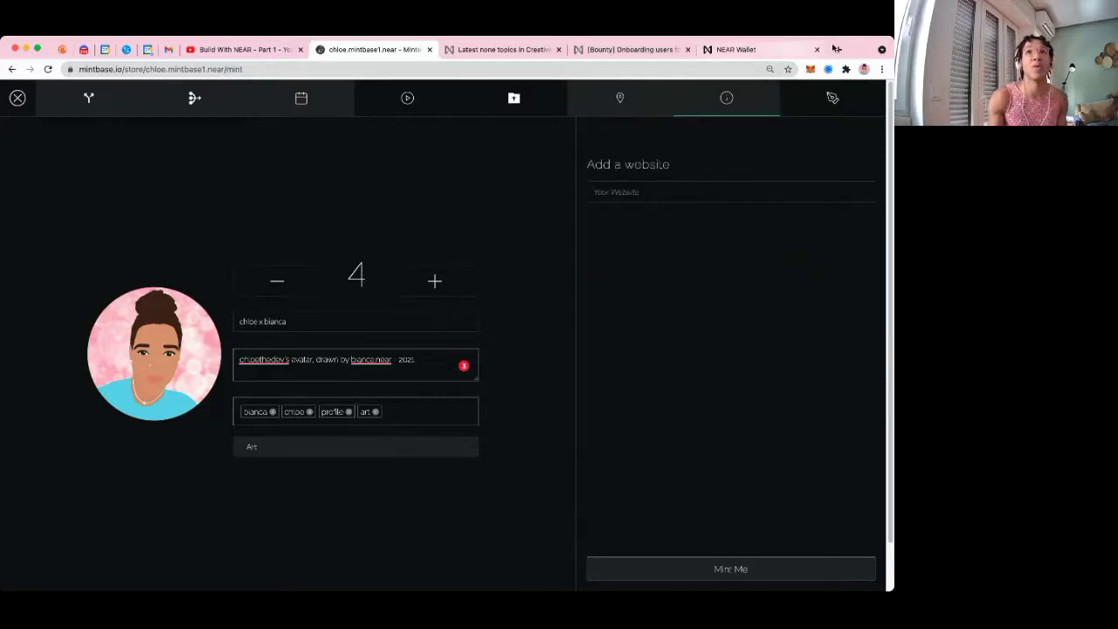
Load the founder's marmaj.org page in a new Chrome tab
left_click(838, 50)
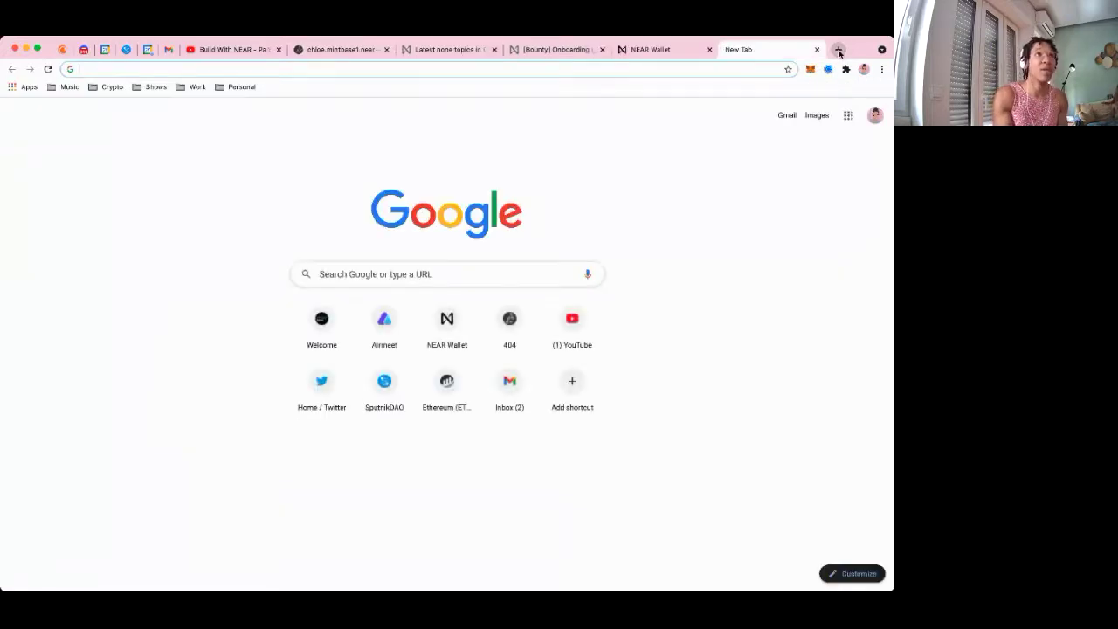
type("m")
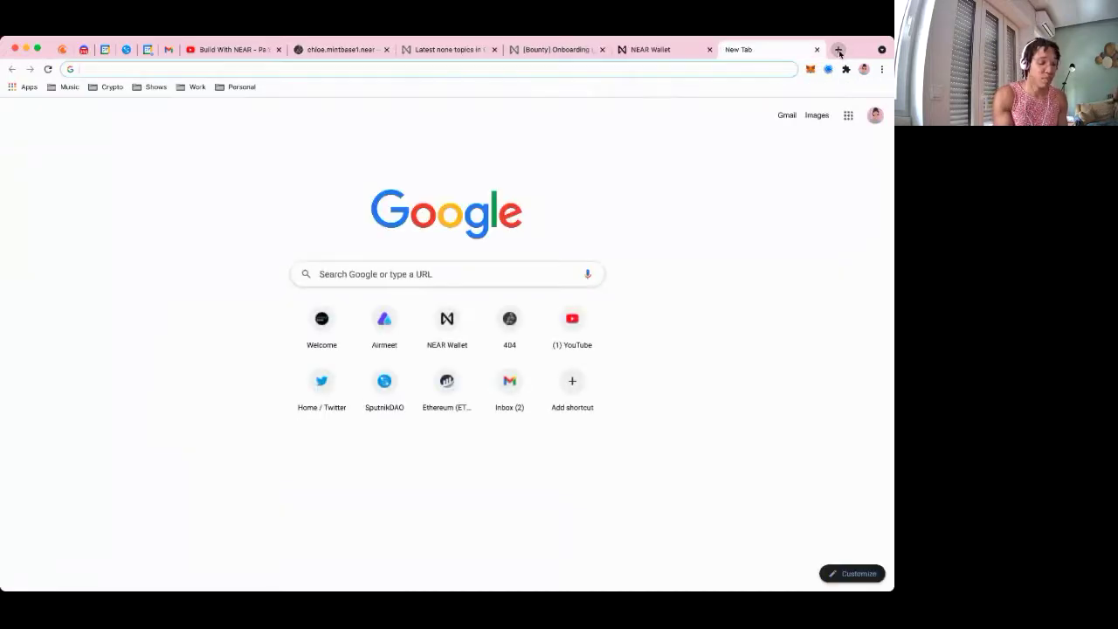
type("a")
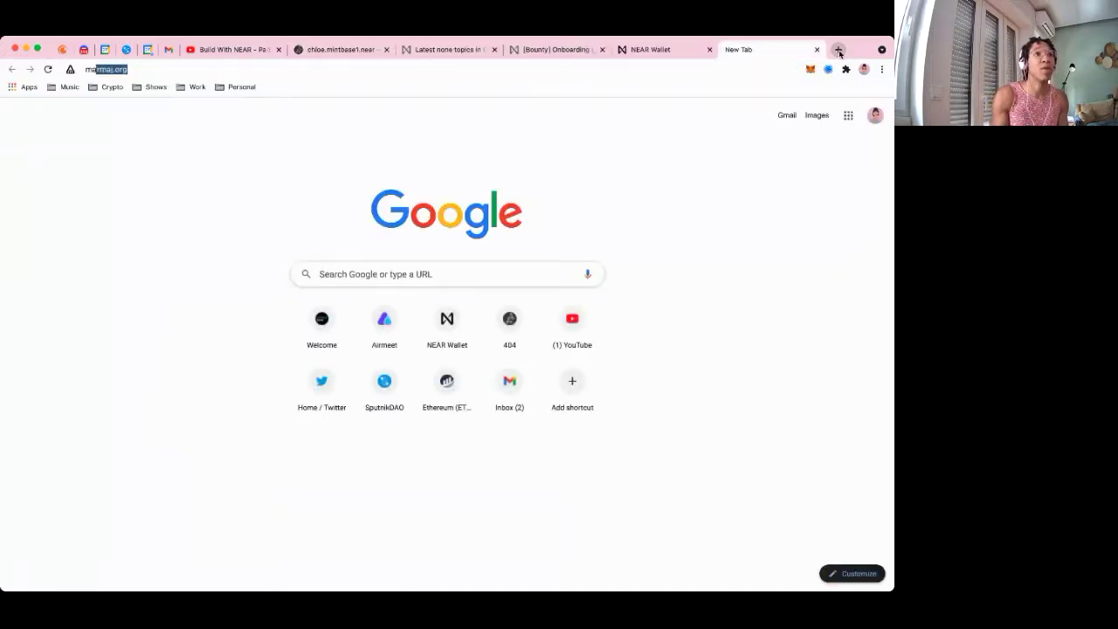
key("Down")
key("Return")
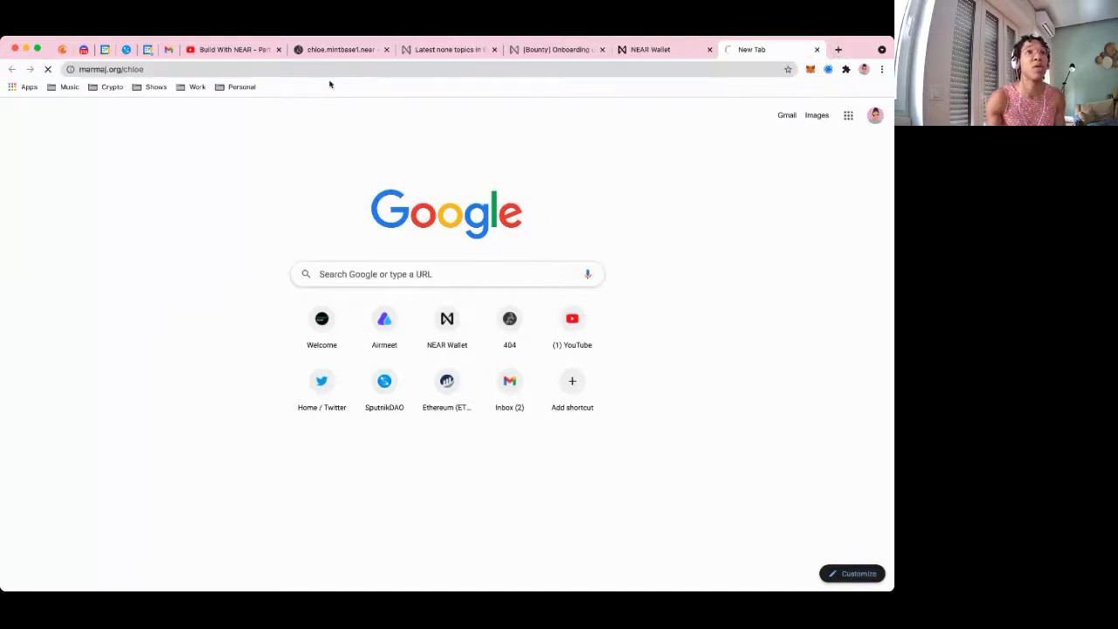
Copy the marmaj.org page address into the mint form's Your Website field
left_click(244, 70)
key("ctrl+c")
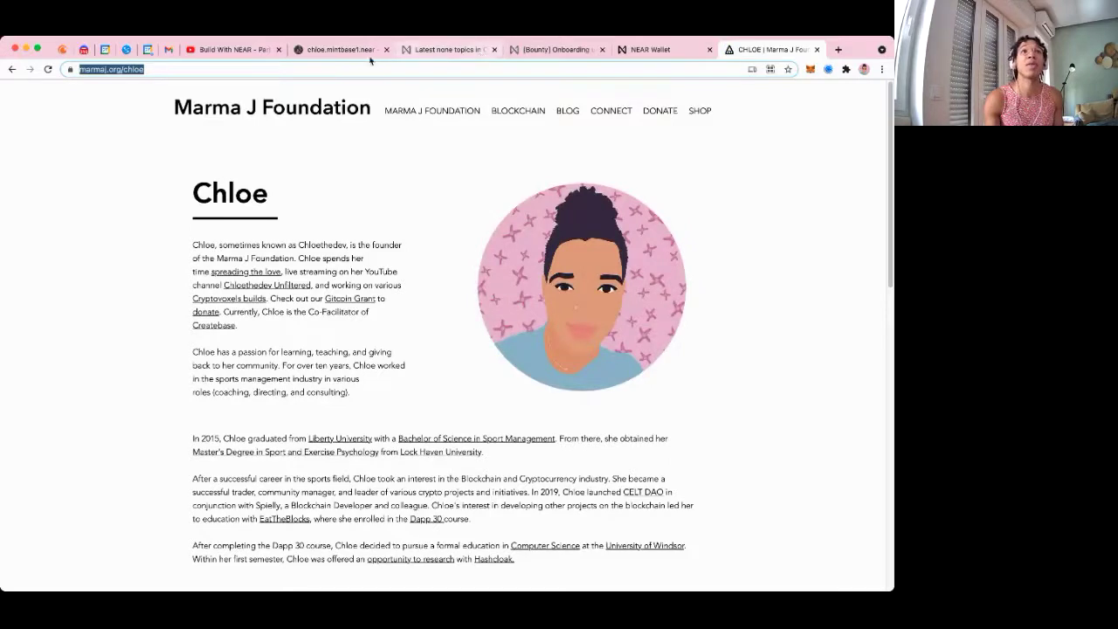
left_click(345, 49)
left_click(633, 191)
key("ctrl+v")
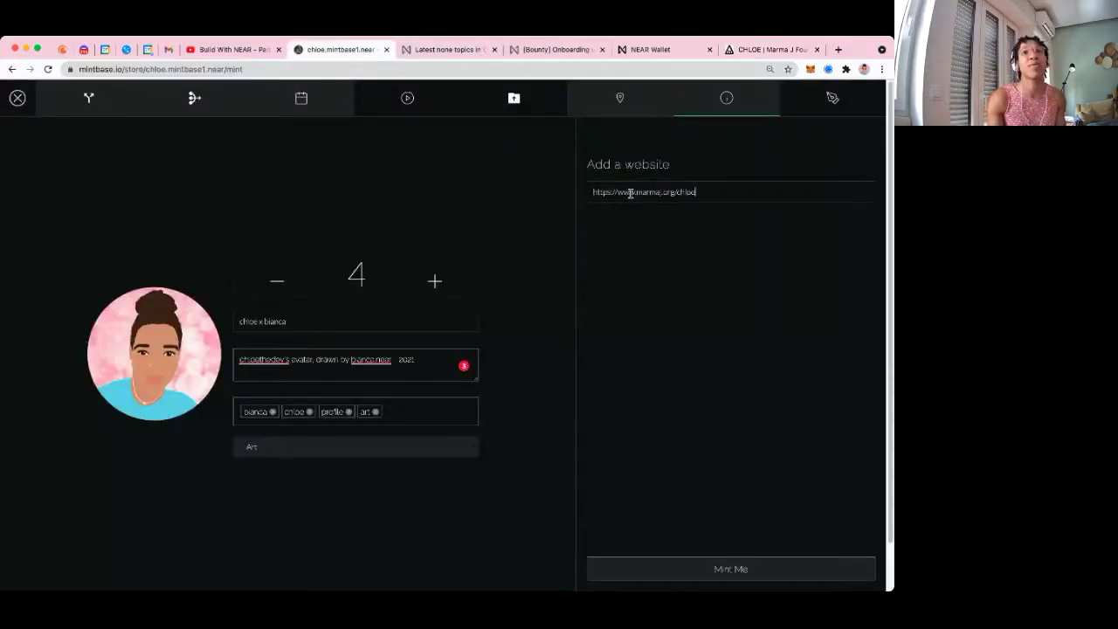
Check the custom settings and forever royalties, ending on Split Revenue with one account at 100%
left_click(832, 98)
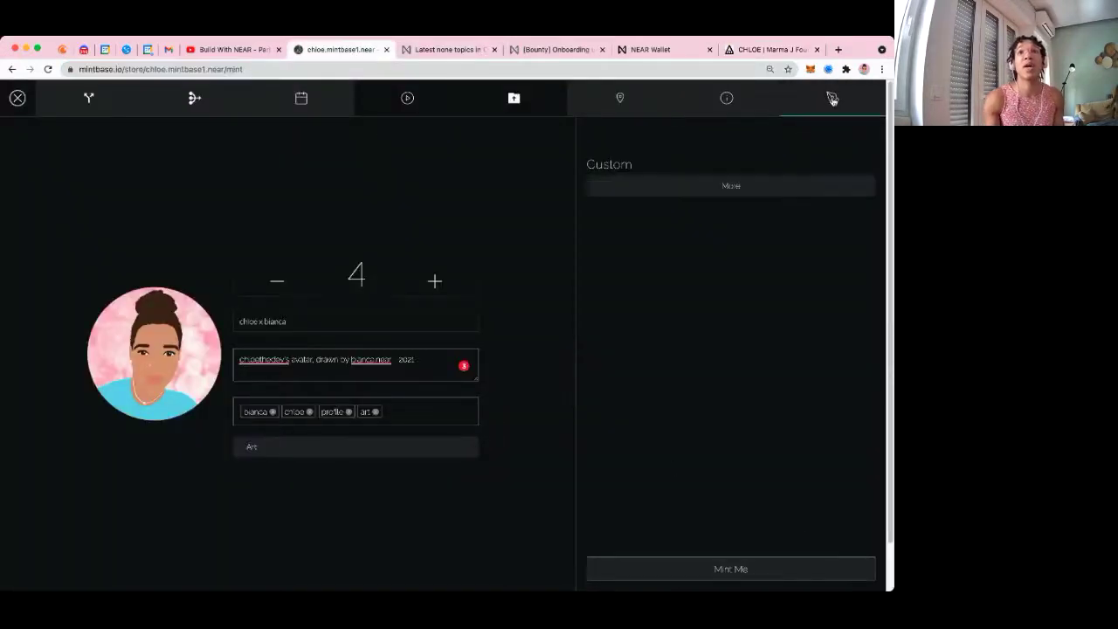
left_click(194, 97)
left_click(88, 98)
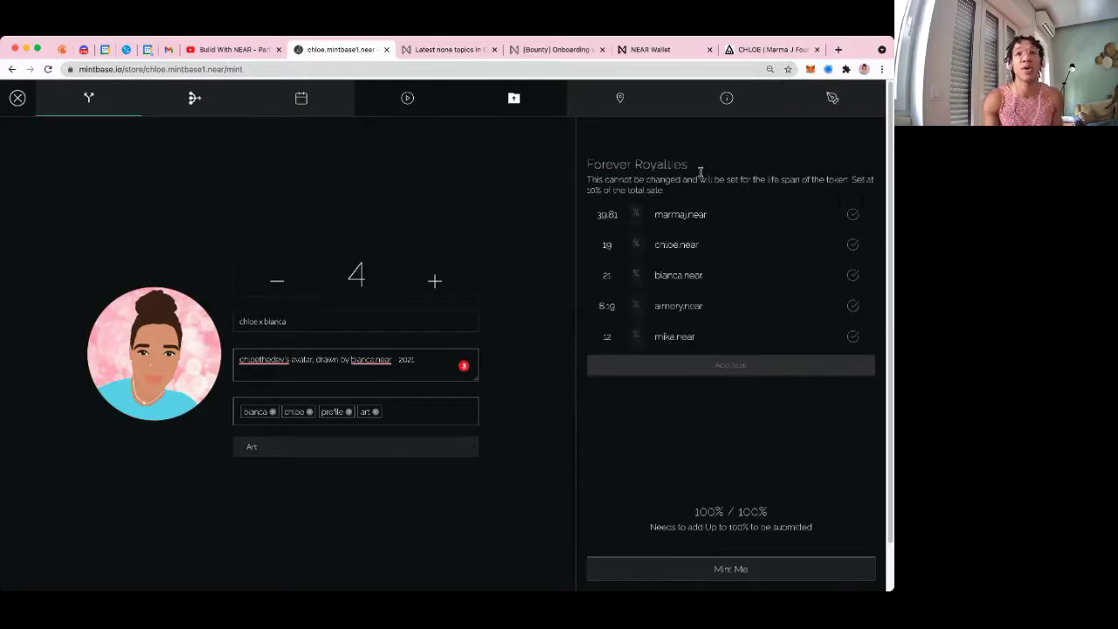
left_click(213, 112)
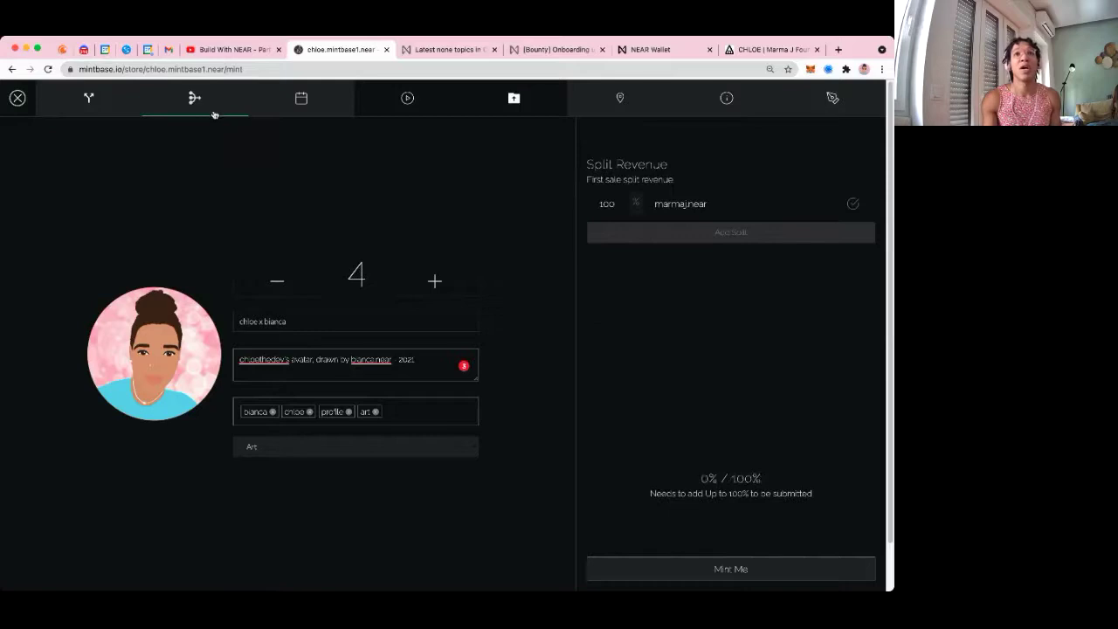
Mint the 4 copies, review the mint_tokens details in NEAR Wallet, and allow the transaction
left_click(810, 570)
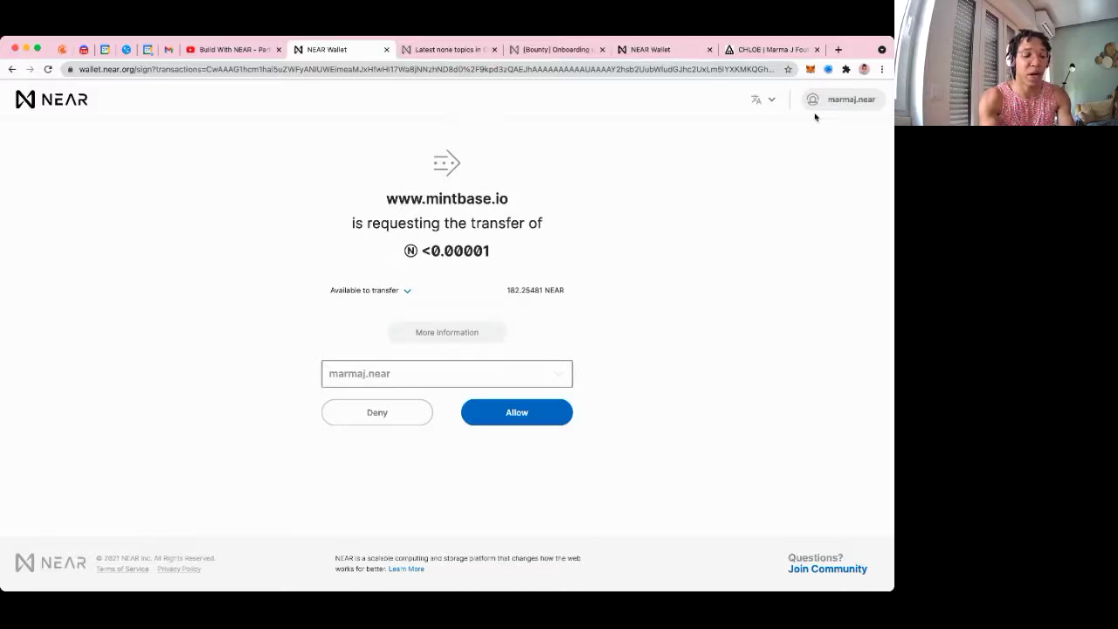
left_click(422, 329)
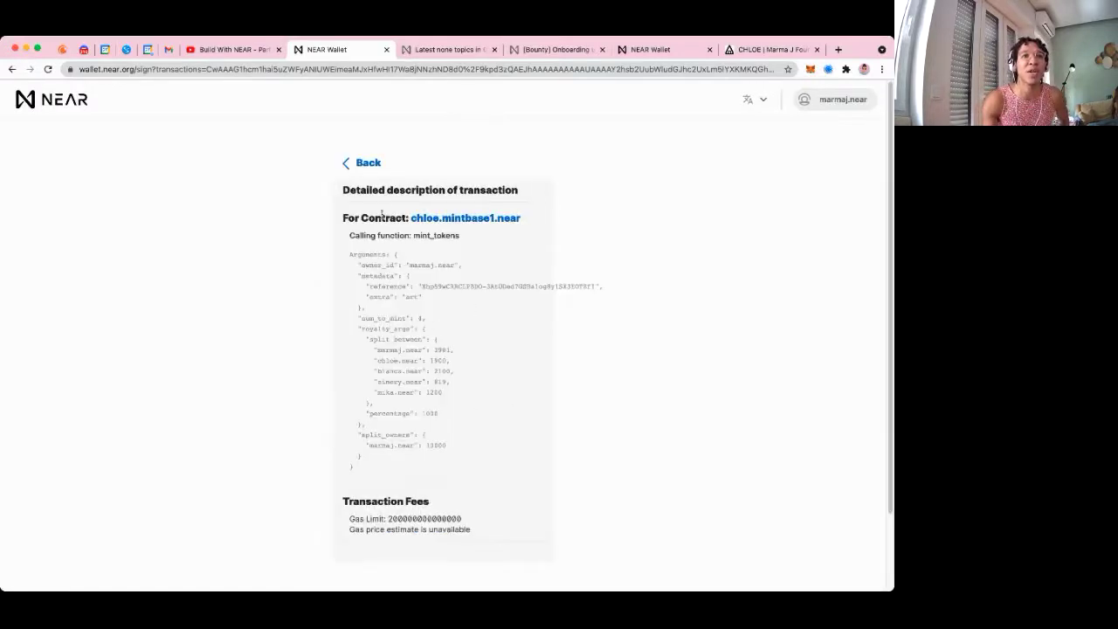
left_click(367, 165)
left_click(516, 415)
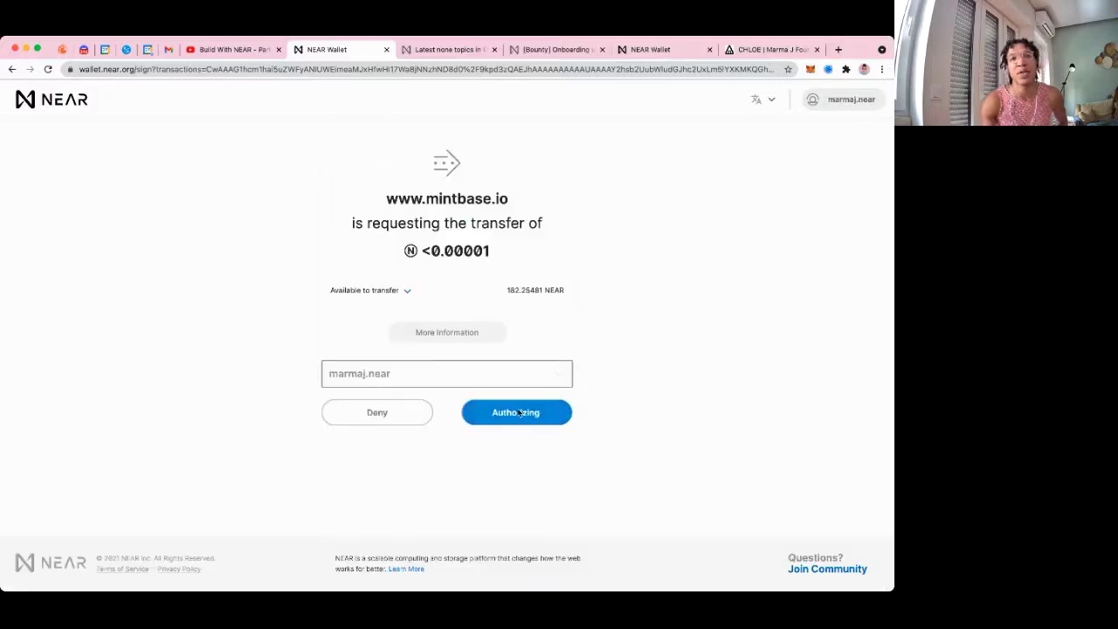
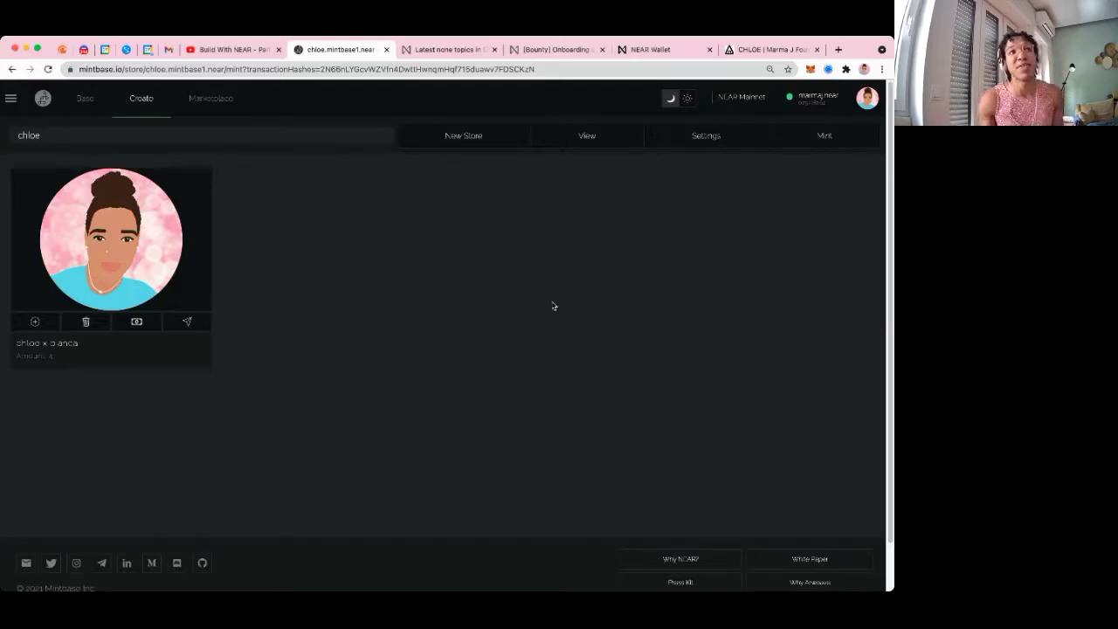
Check the Mintbase store list, close it without switching stores, and refocus the browser
left_click(233, 136)
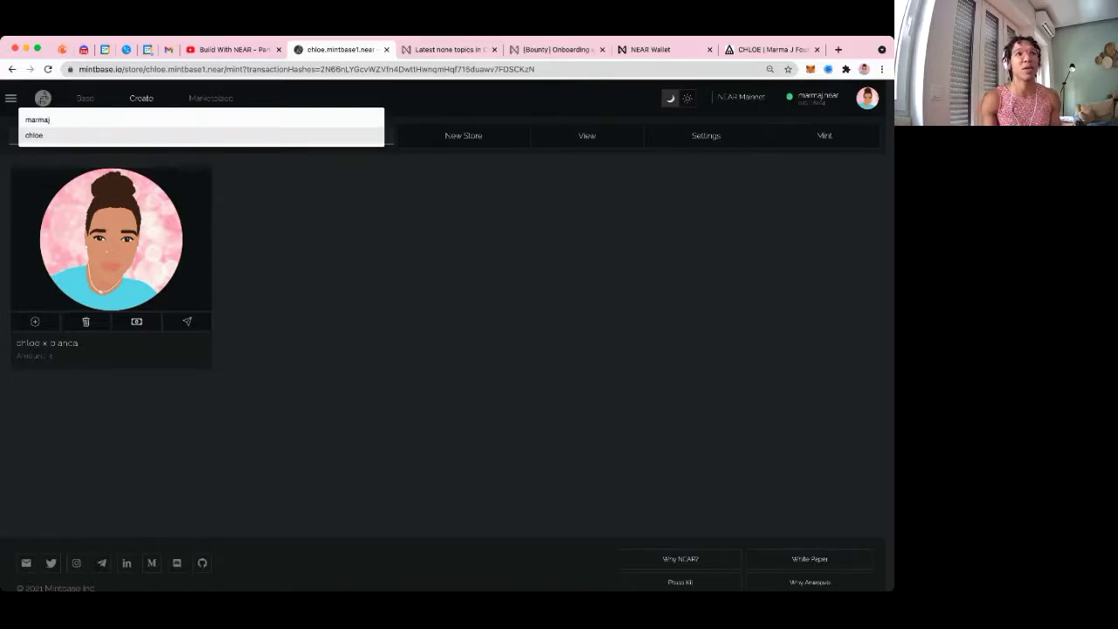
left_click(143, 145)
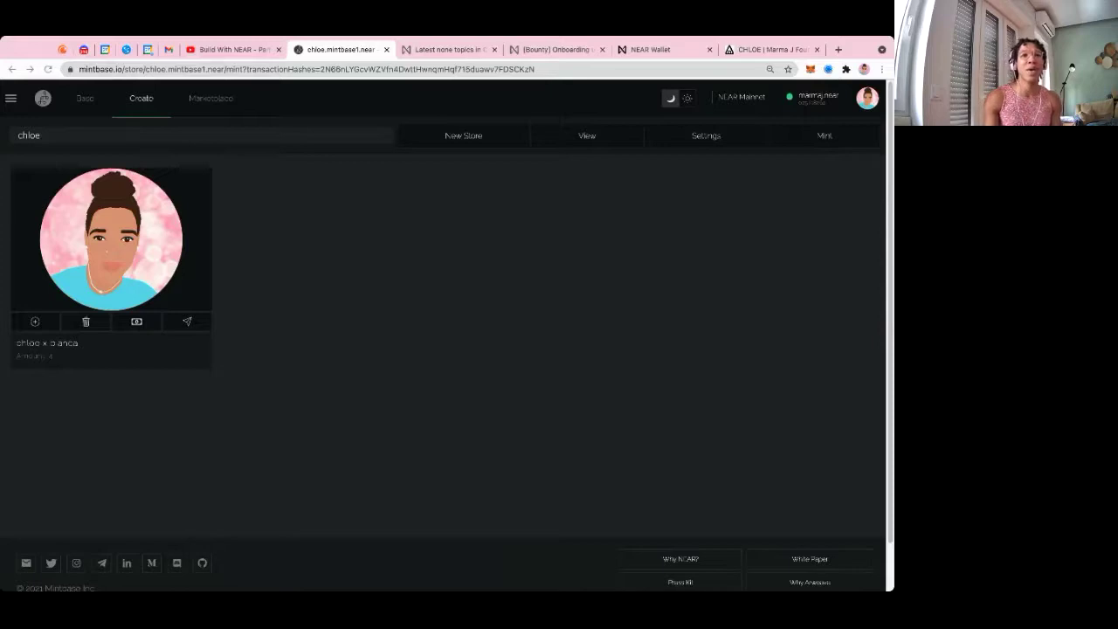
left_click(534, 371)
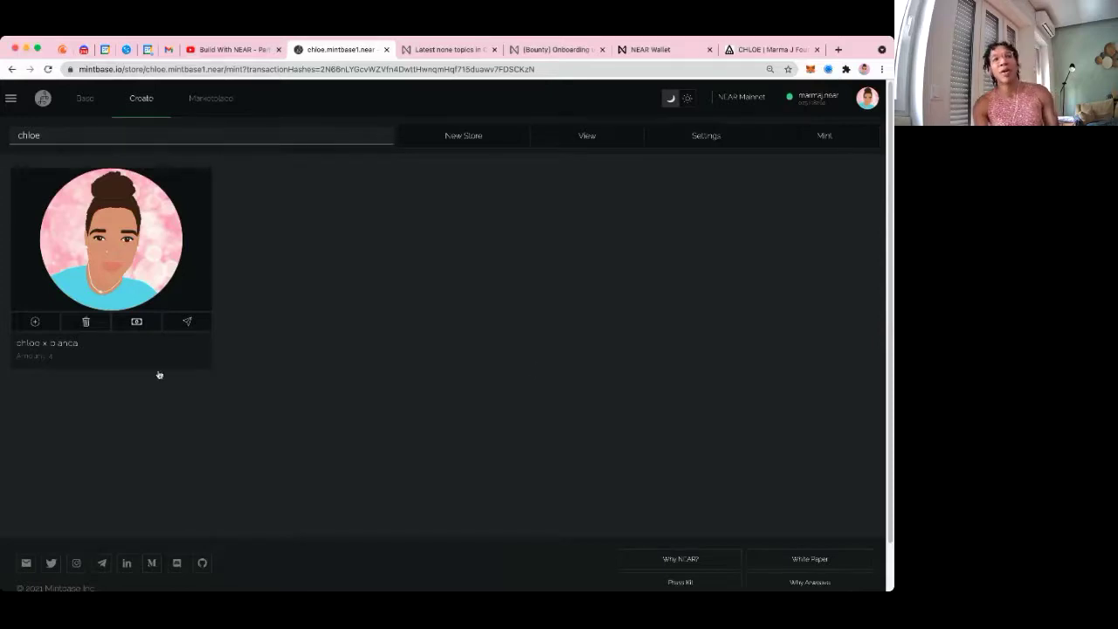
Open mint-more on the 'chloe x bianca' token, raise the amount to 10, then return it to 1
left_click(36, 323)
left_click(178, 235)
left_click(178, 235)
left_click(177, 235)
left_click(177, 235)
left_click(178, 235)
left_click(177, 235)
triple_click(178, 235)
left_click(227, 282)
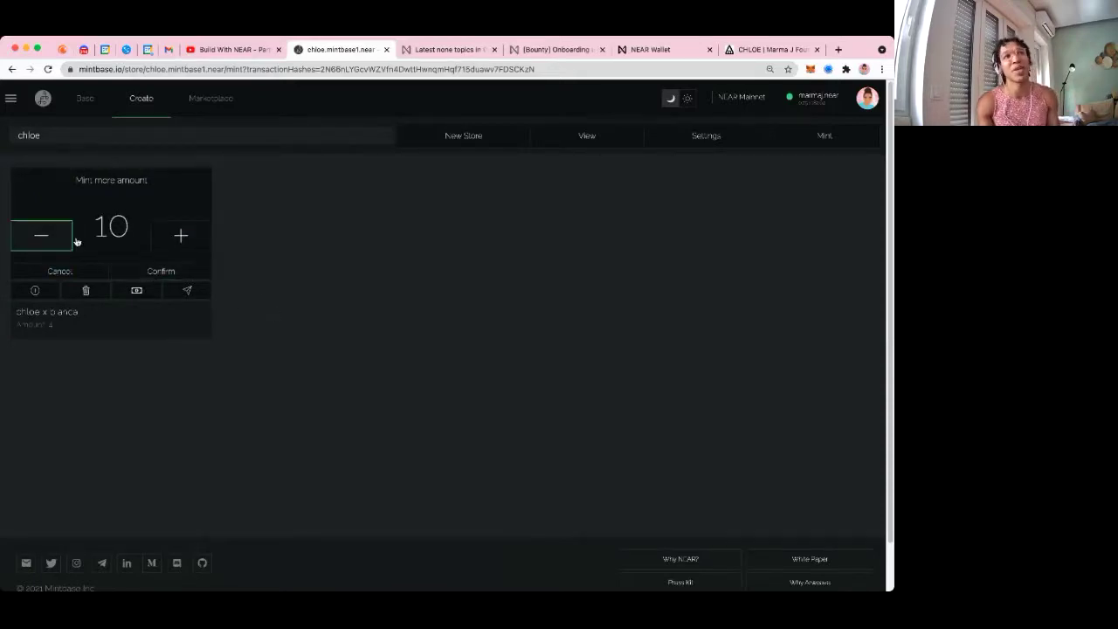
double_click(38, 236)
double_click(38, 237)
double_click(38, 236)
triple_click(38, 236)
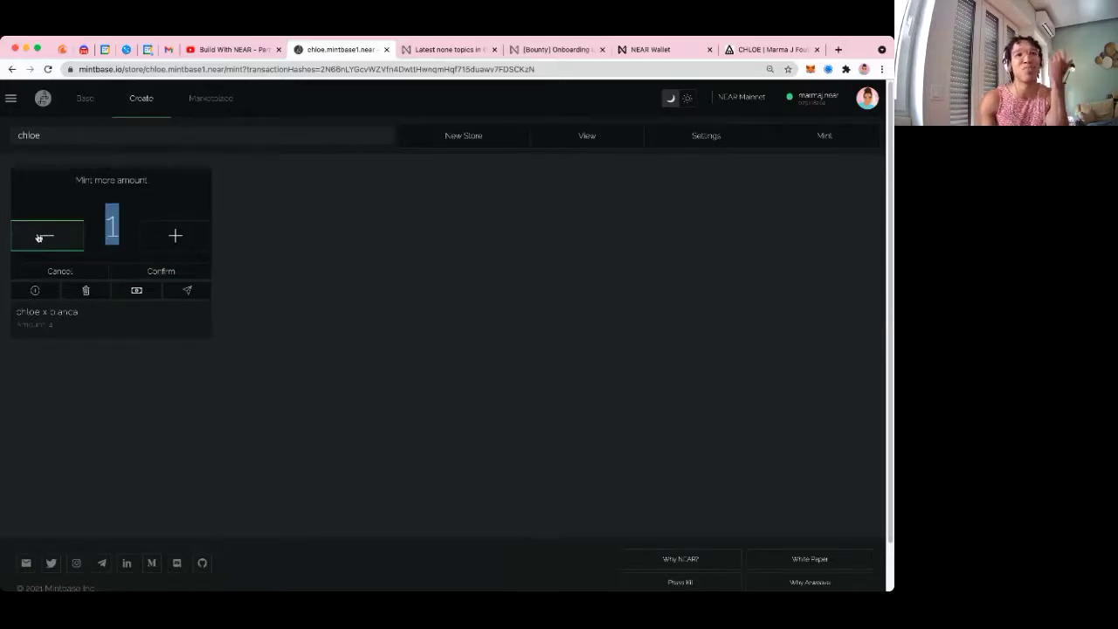
left_click(212, 207)
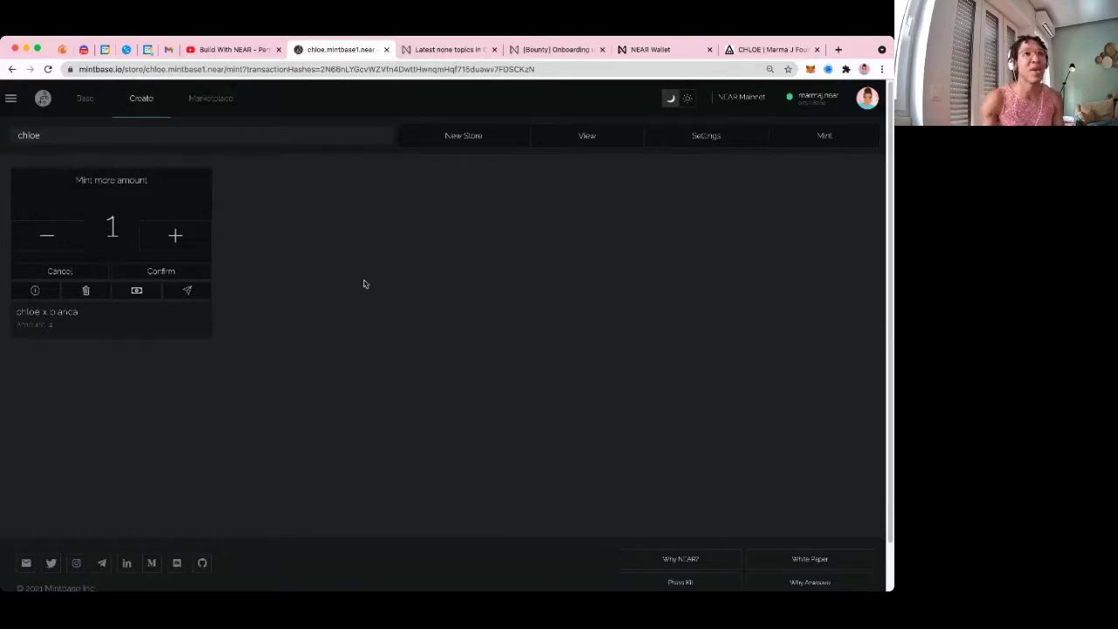
Start an airdrop of the portrait token and enter two recipient NEAR account names
left_click(200, 294)
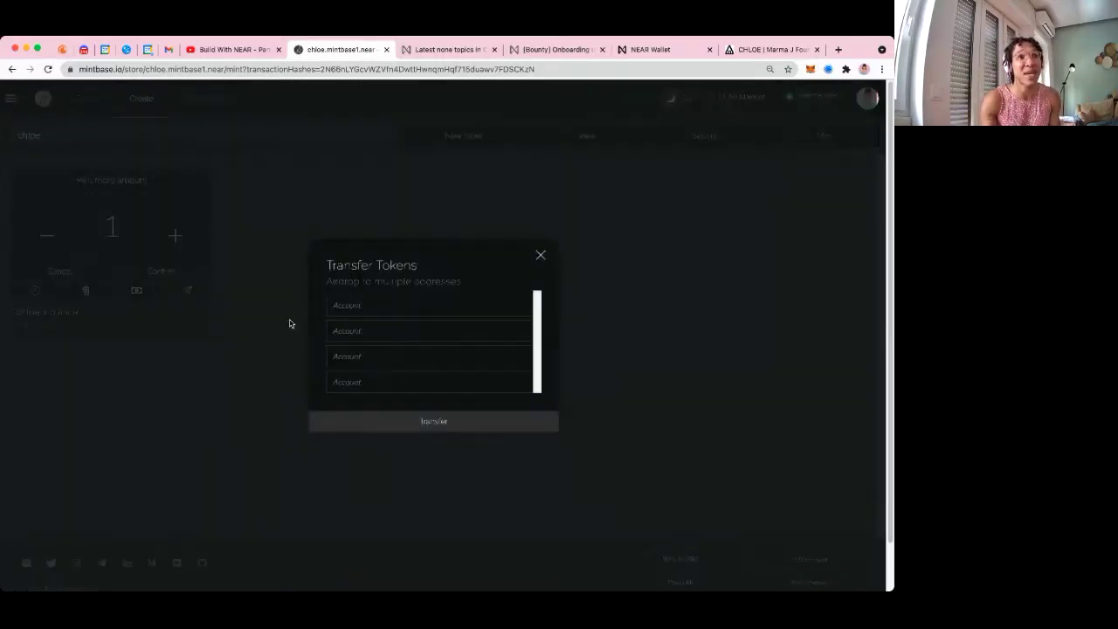
left_click(370, 306)
type("bianca")
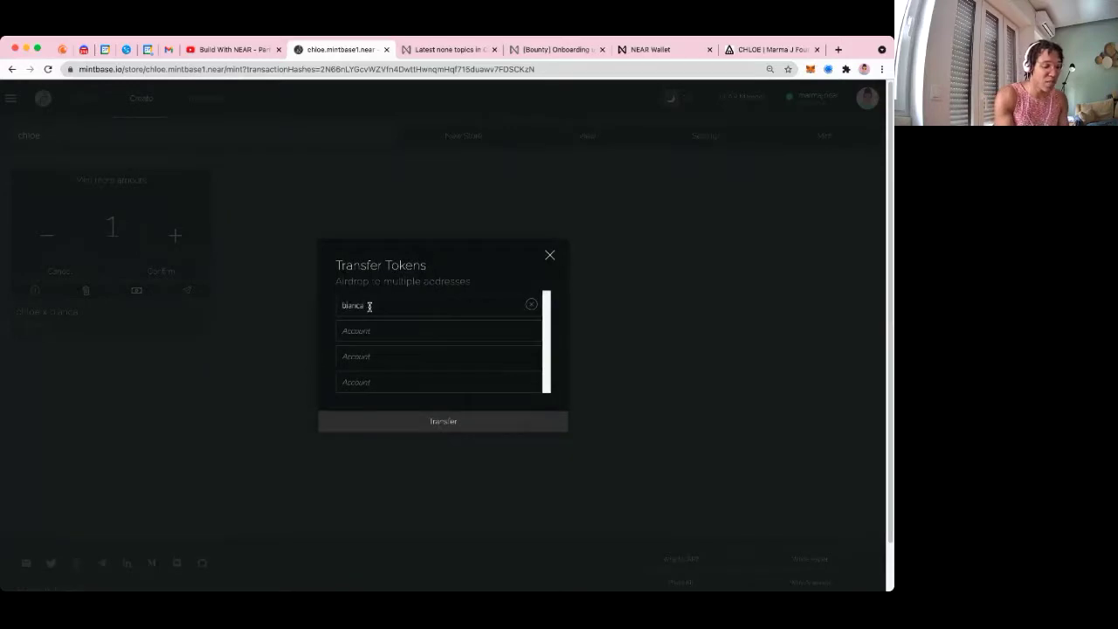
type(".near")
left_click(380, 329)
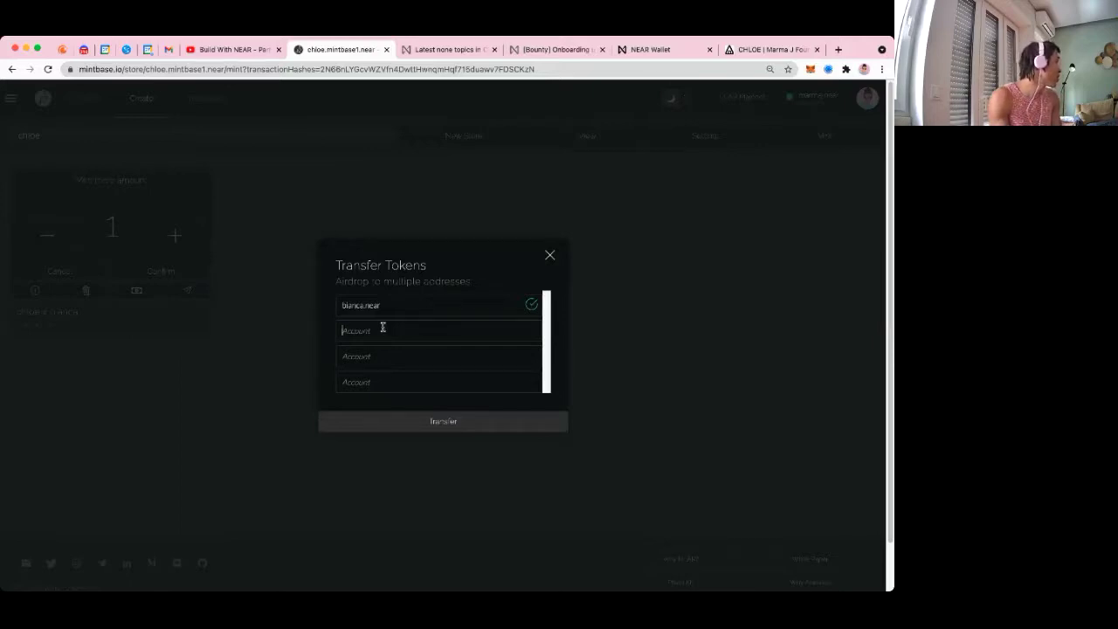
left_click(383, 328)
type("simeny")
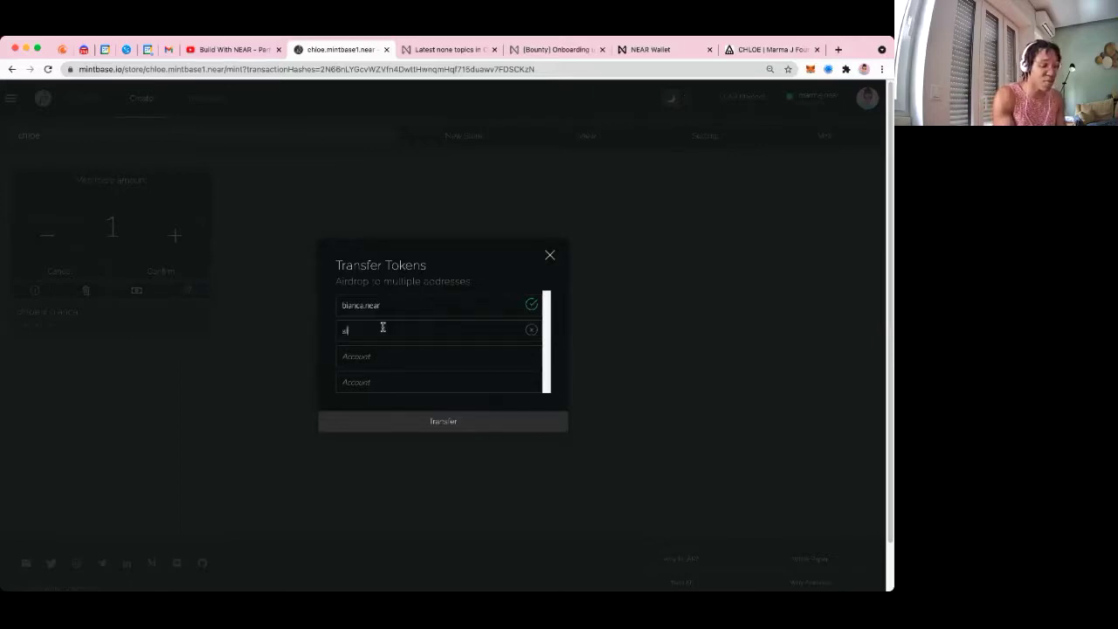
type(".near")
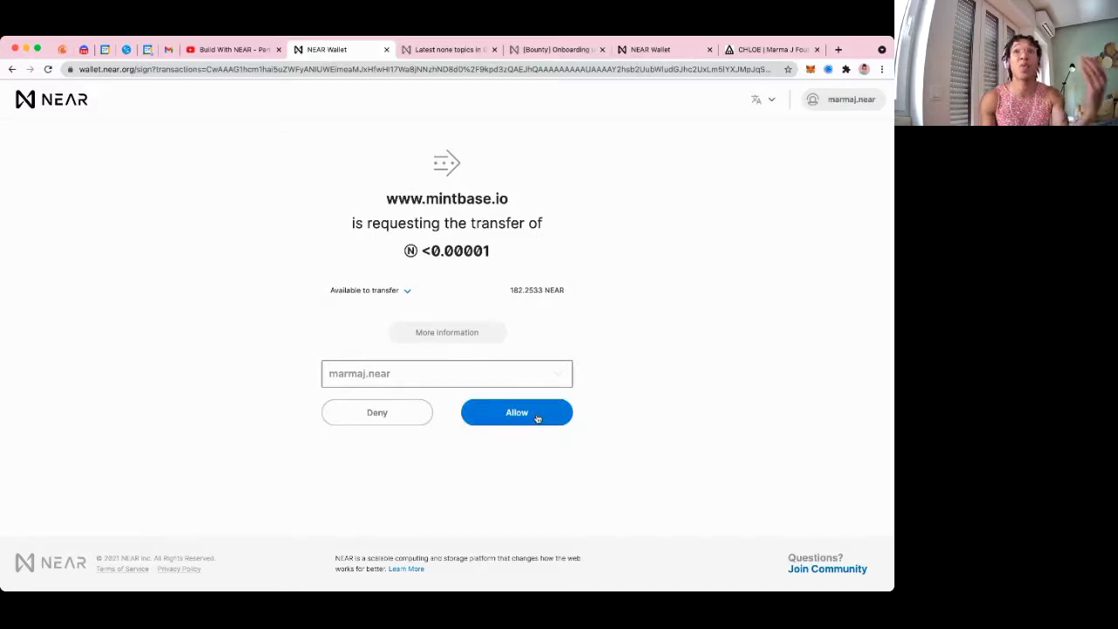
Allow Mintbase's token transfer request in NEAR Wallet
left_click(537, 416)
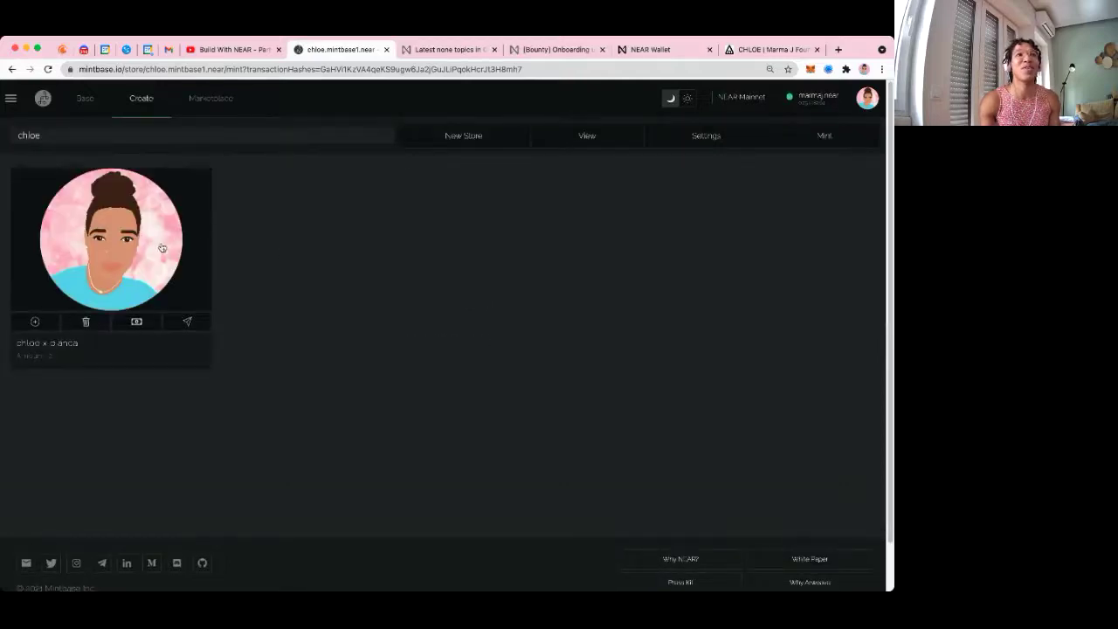
Switch to the empty second store and highlight its 'Time to mint' message
left_click(344, 137)
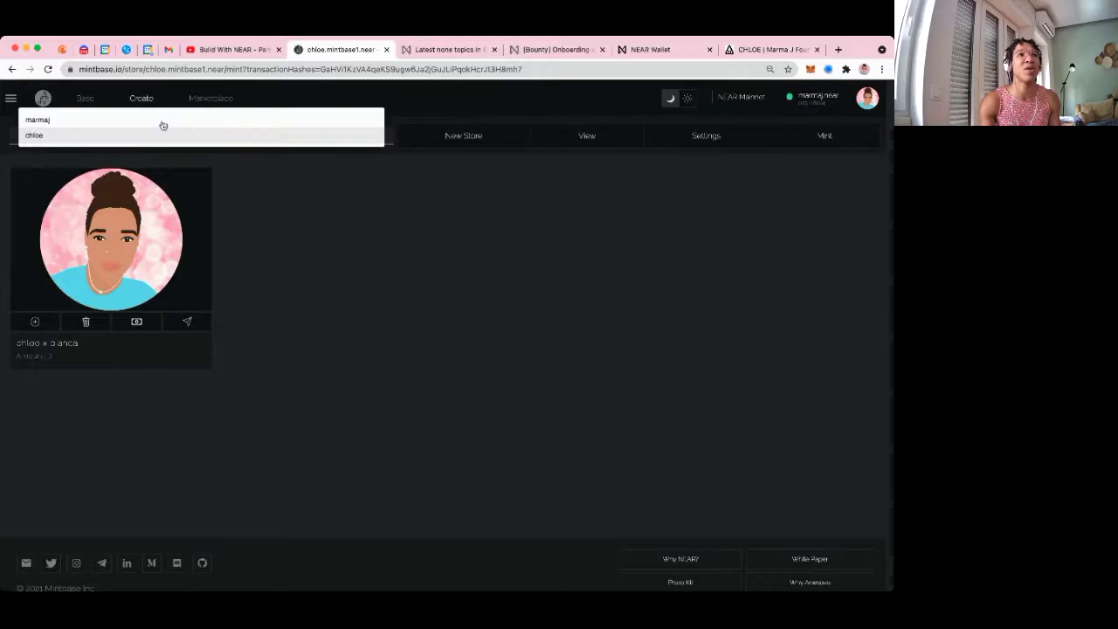
left_click(137, 120)
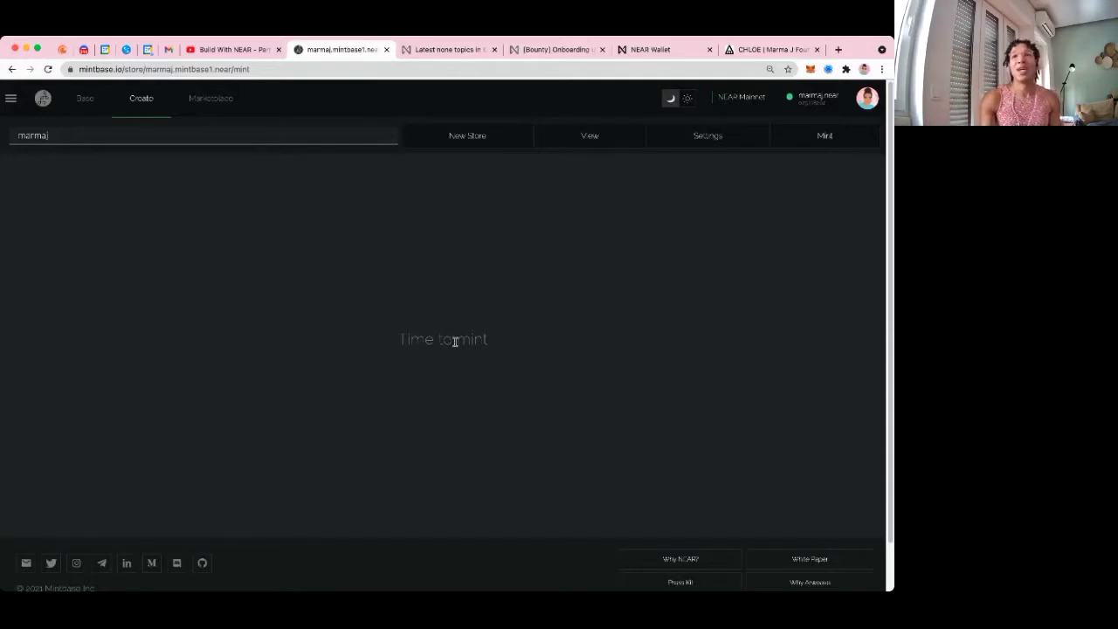
left_click_drag(485, 338, 412, 339)
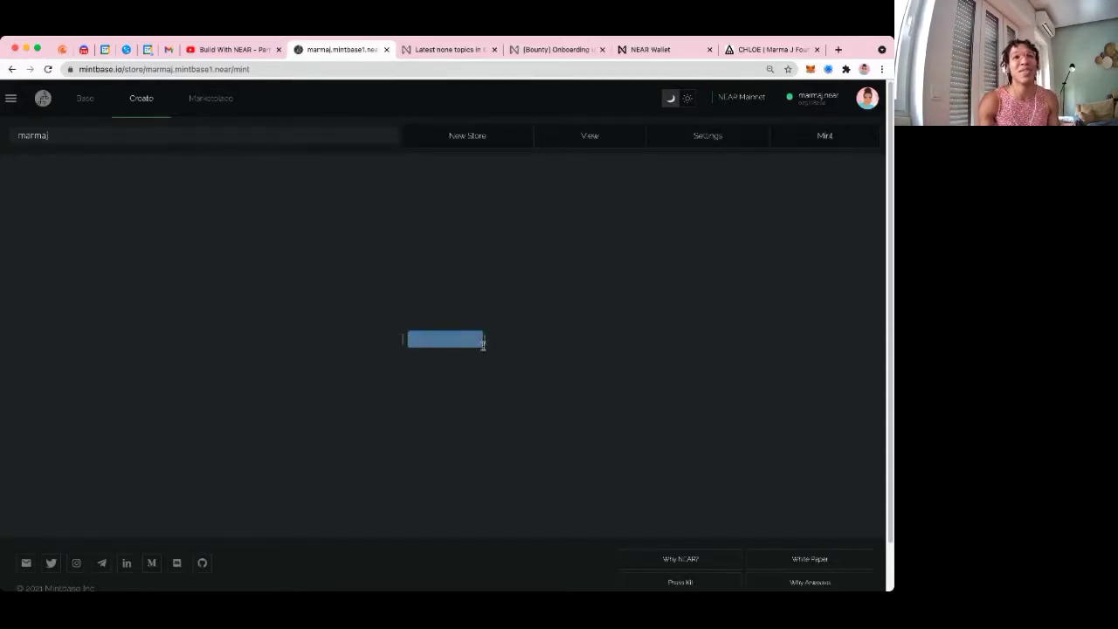
left_click(482, 344)
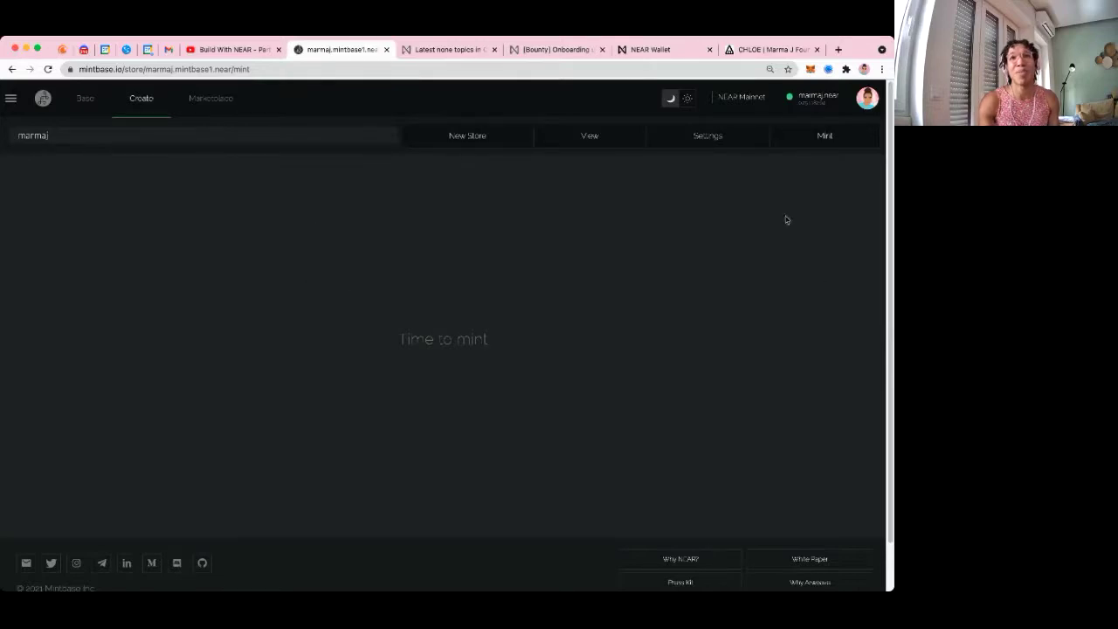
Switch back to the portrait store and open the dashboard's Base overview
left_click(352, 137)
left_click(229, 169)
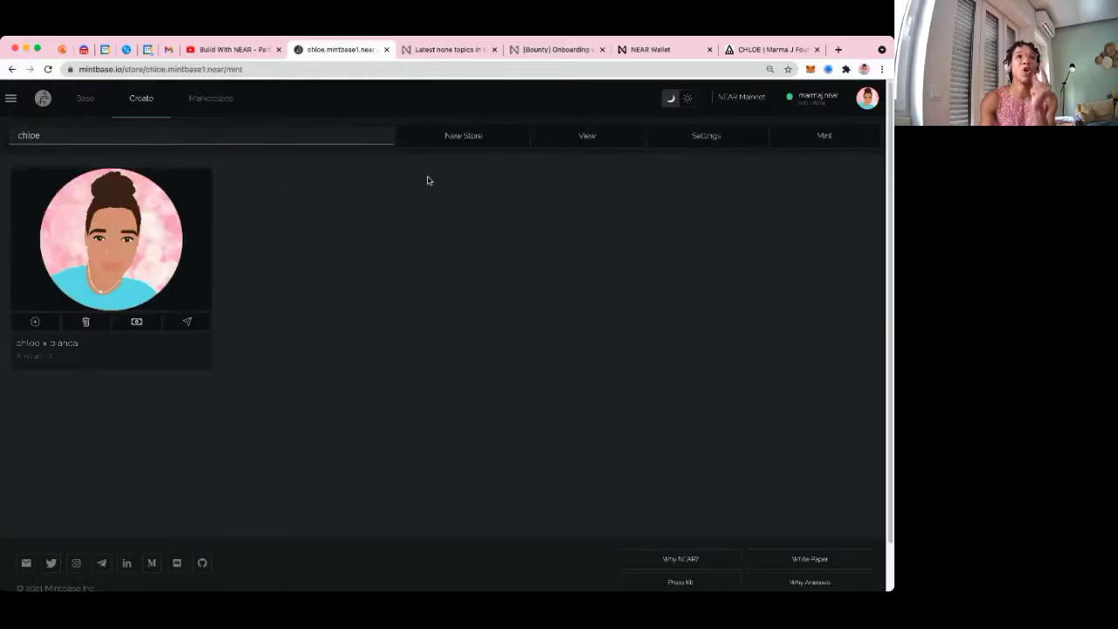
left_click(96, 101)
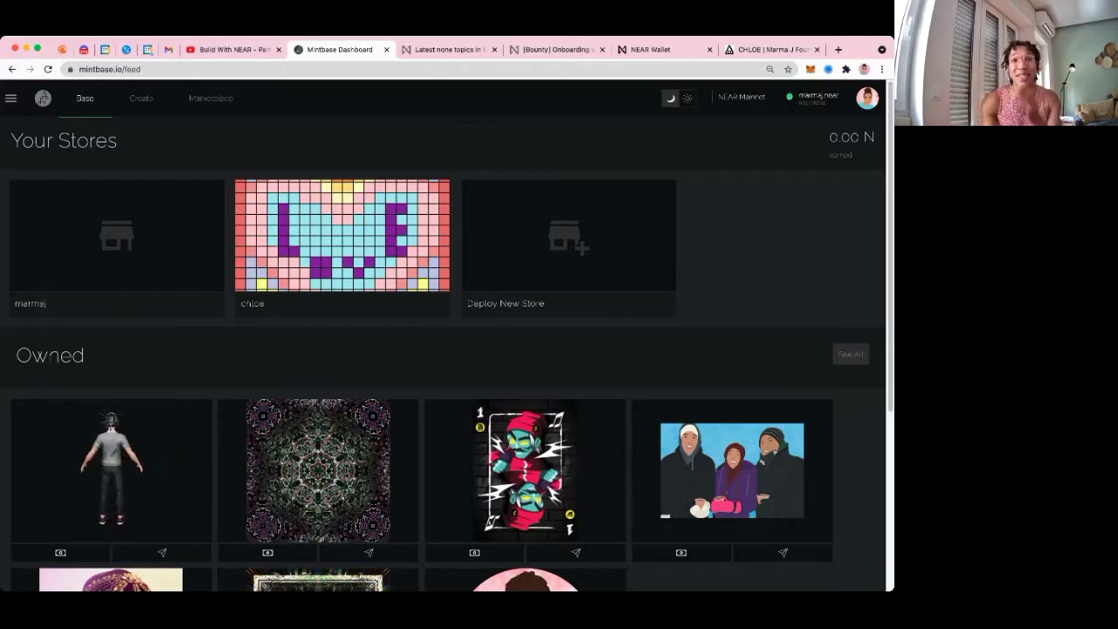
Scroll the dashboard down to the second row of owned NFTs
scroll(603, 257, "down", 5)
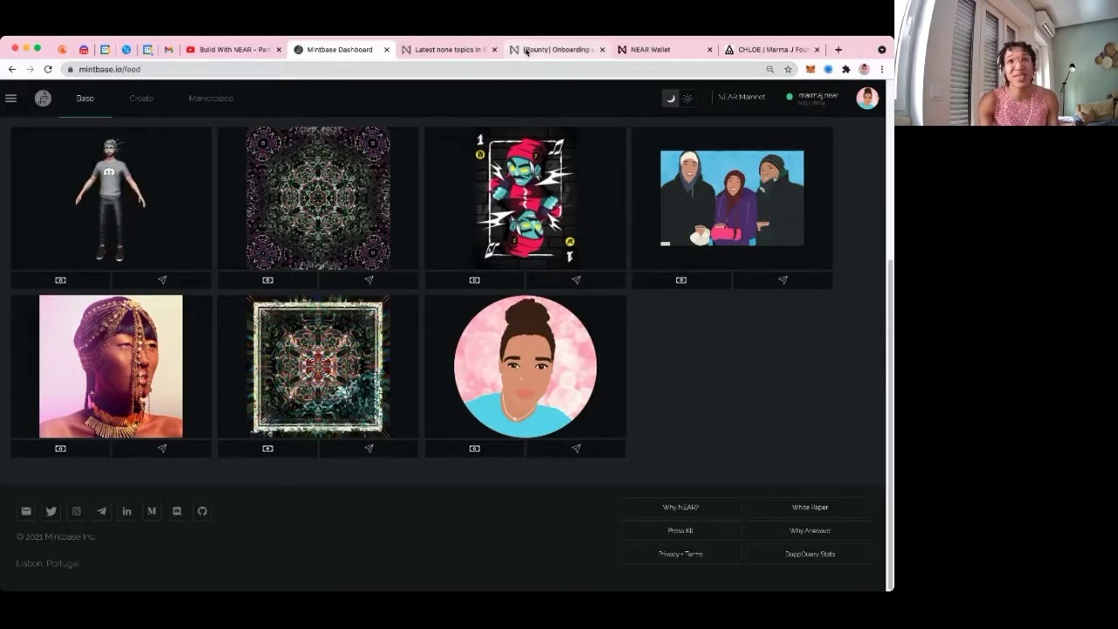
Open the Creatives category from the onboarding bounty post, then load createbase.community
left_click(525, 50)
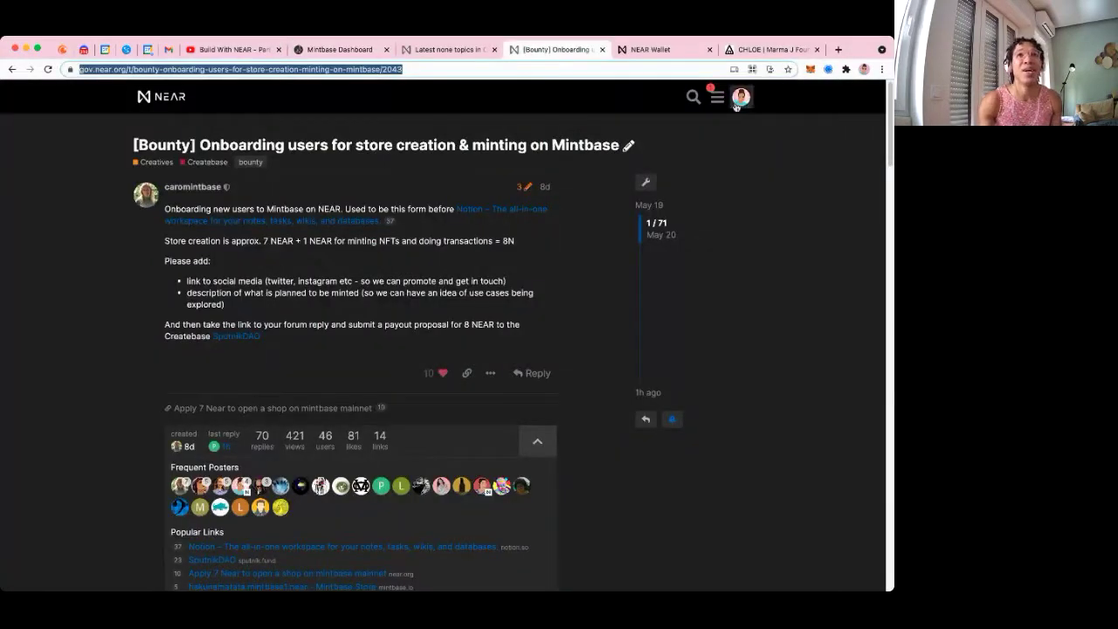
left_click(157, 164)
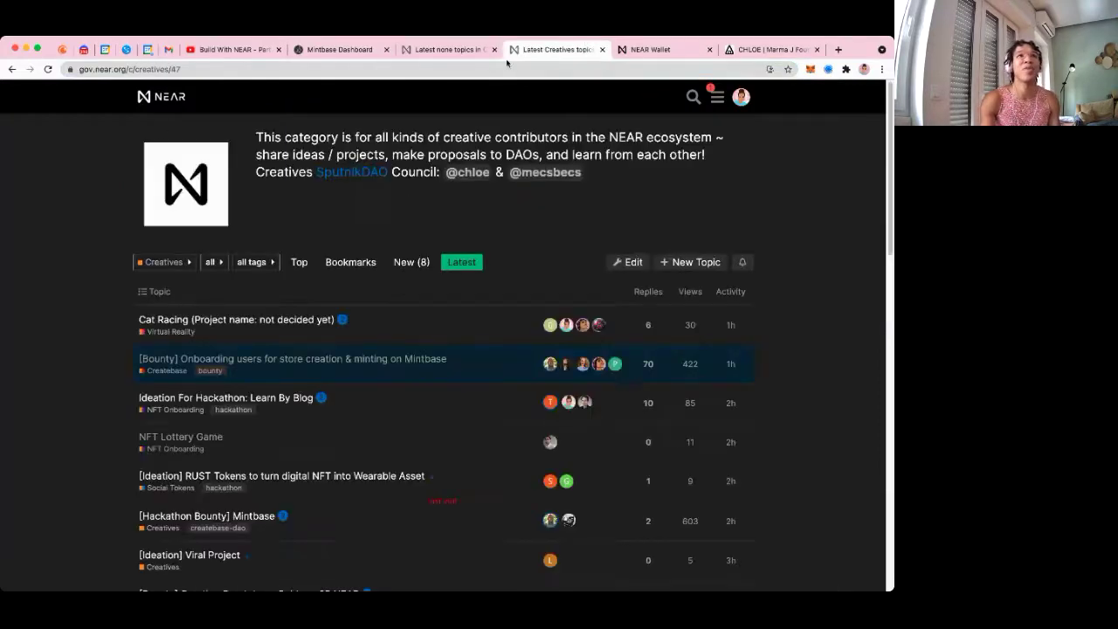
key("super+l")
type("c")
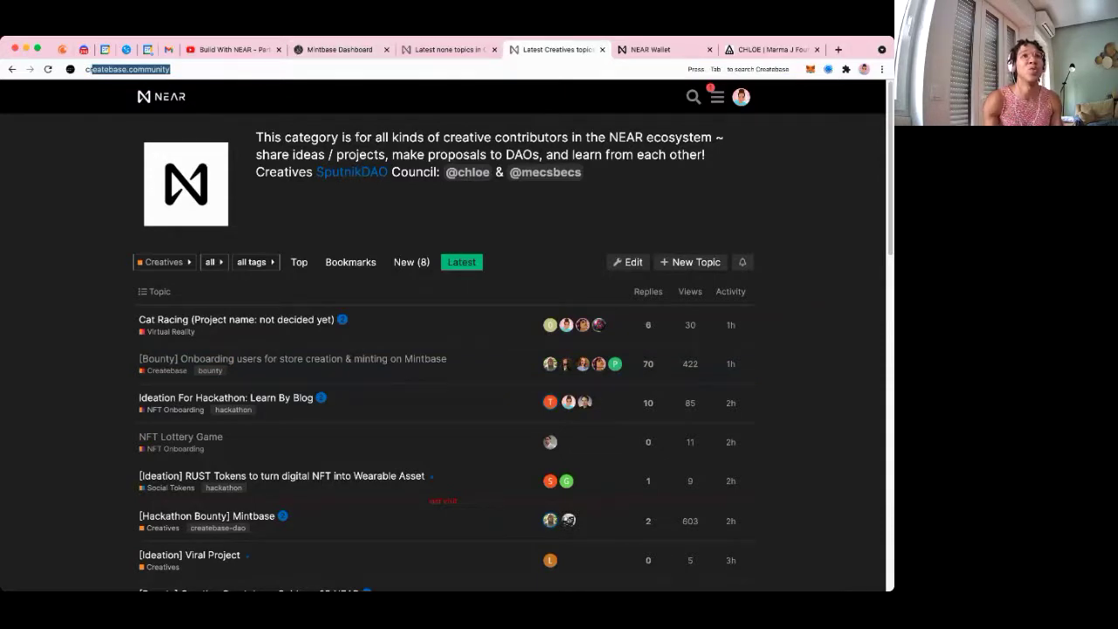
key("Return")
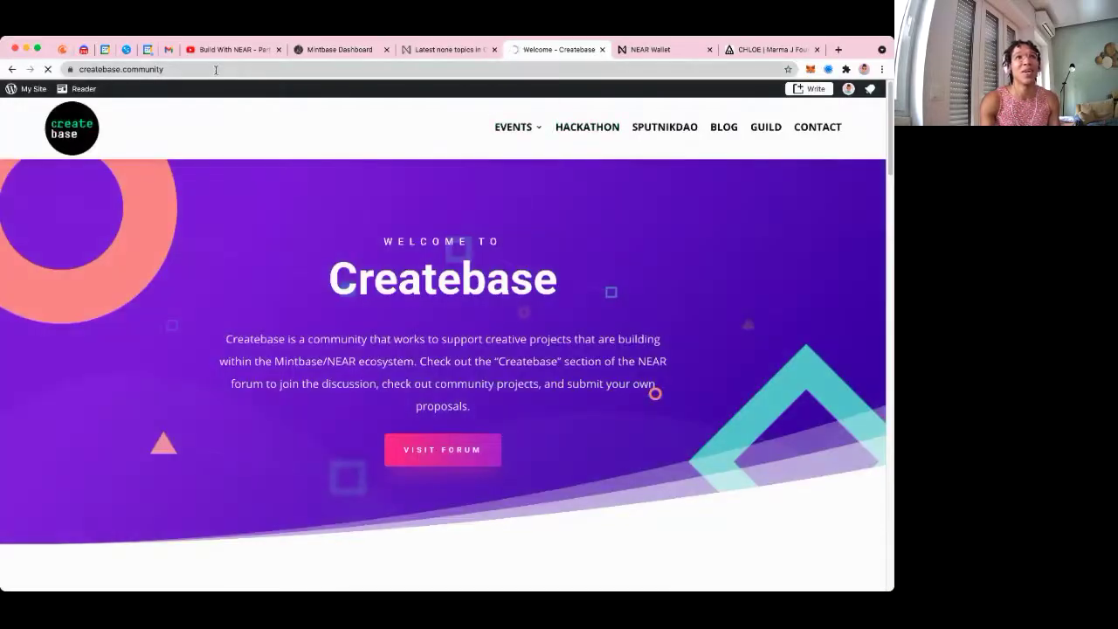
Visit Createbase's Hackathon page, select its address, then return to the Mintbase dashboard
left_click(216, 69)
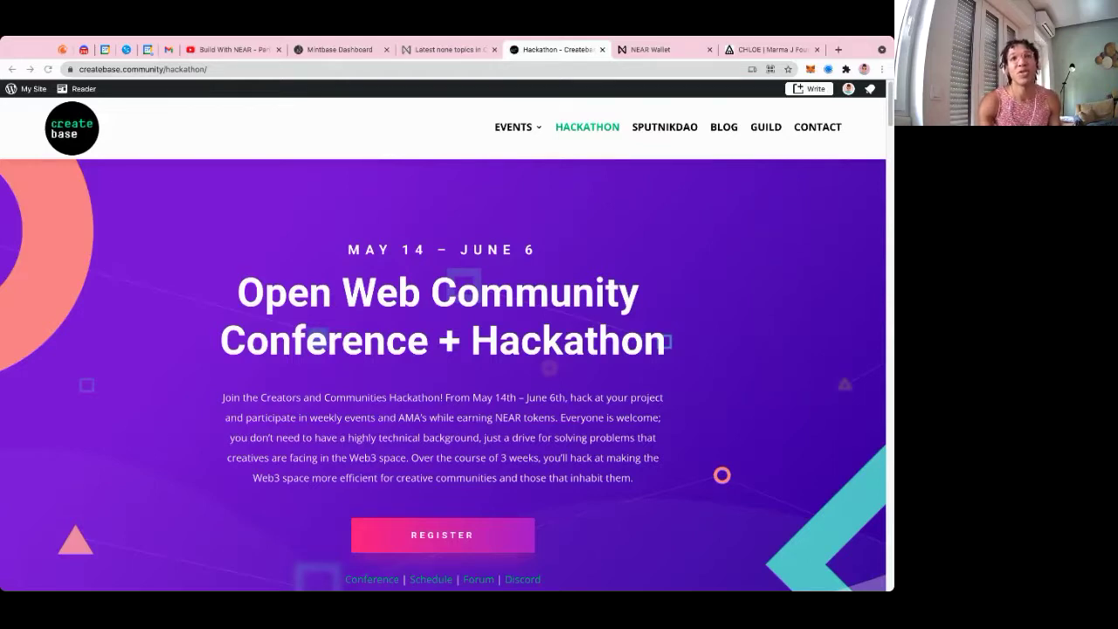
key("super+l")
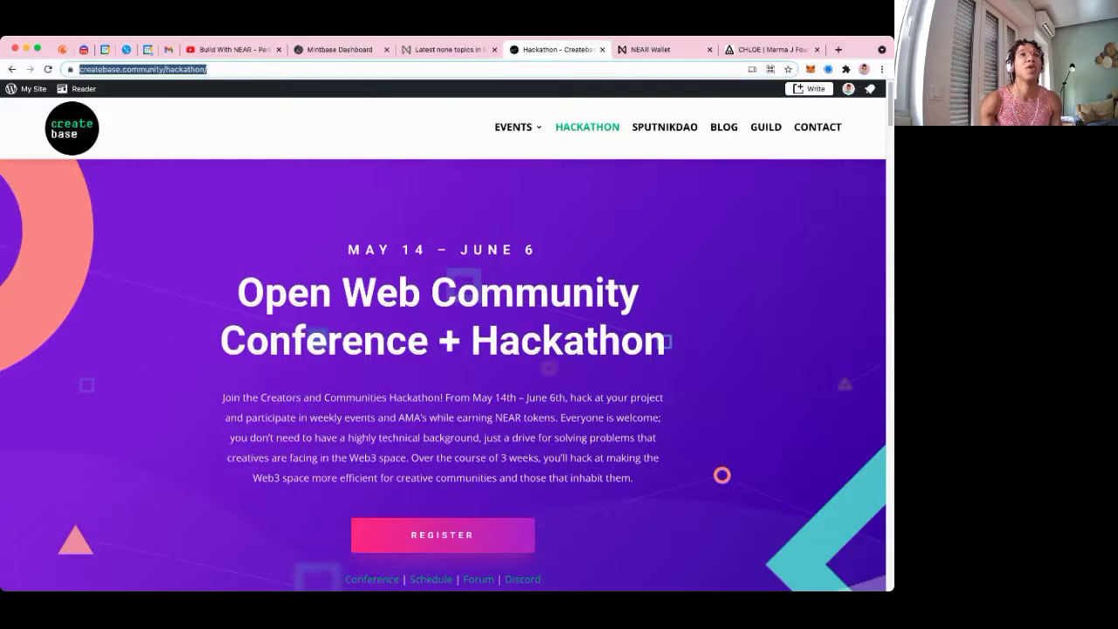
left_click(347, 49)
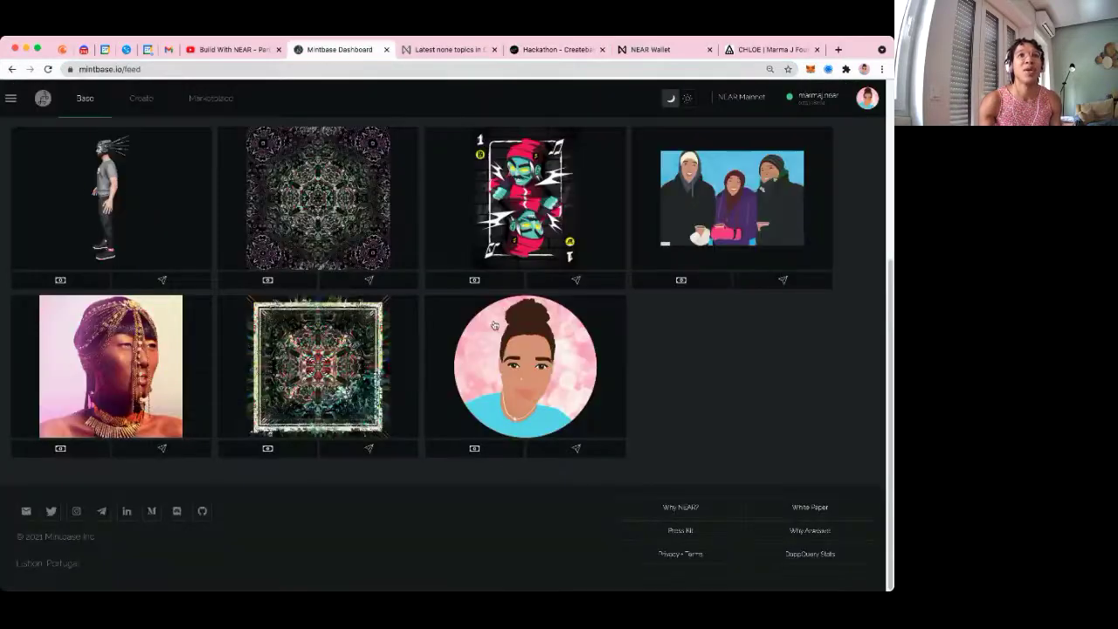
Send the pink portrait NFT by pasting a recipient account and submitting the transfer
left_click(575, 448)
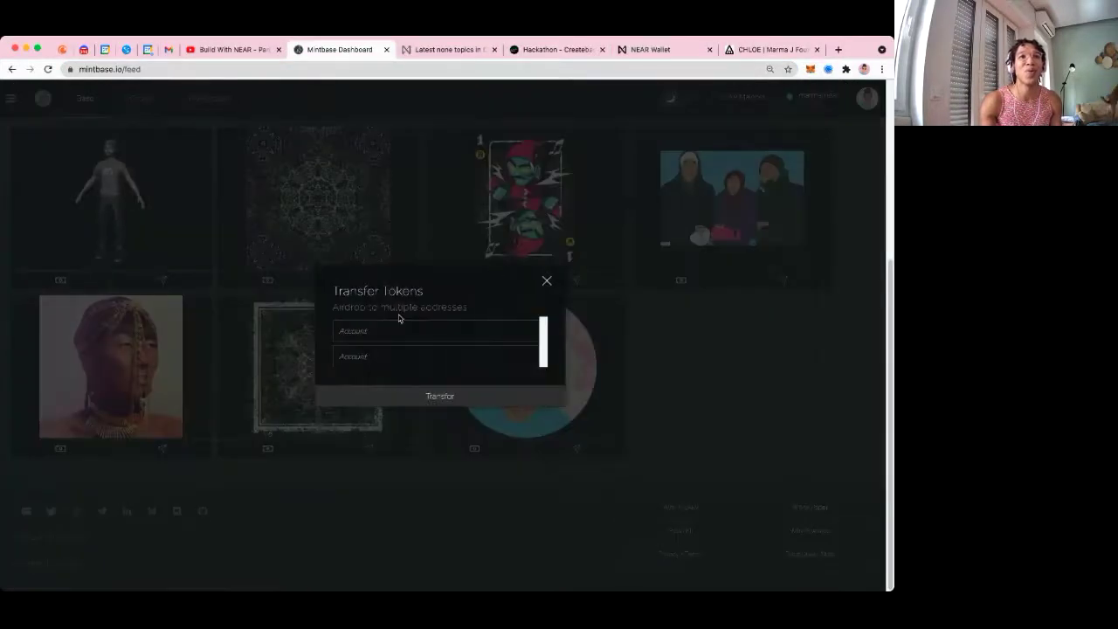
left_click(398, 331)
type("orvardz.near")
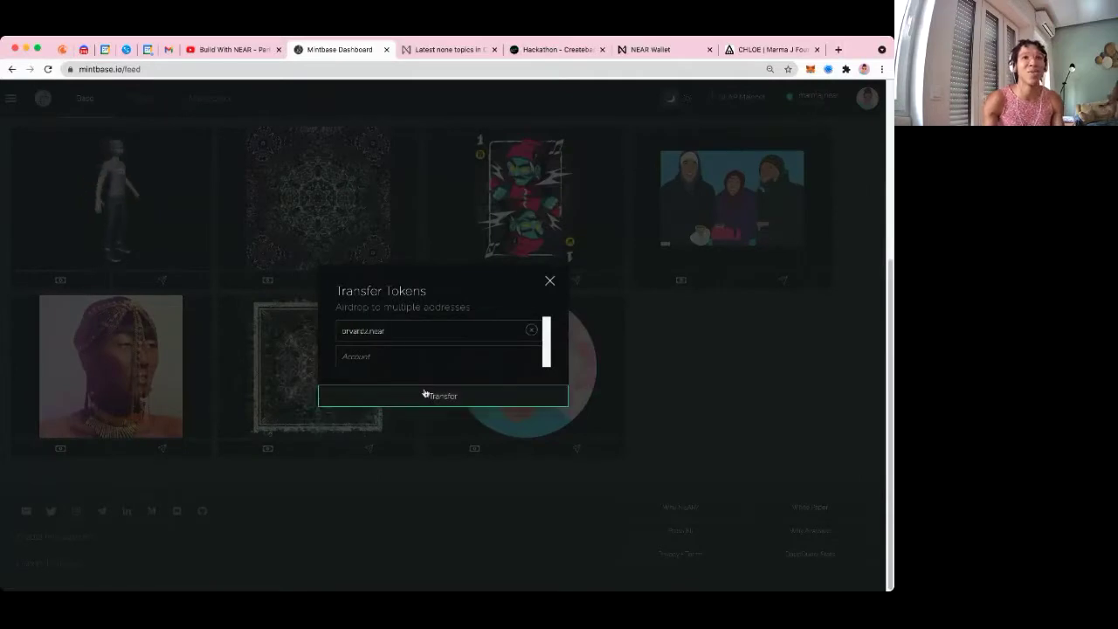
left_click(423, 397)
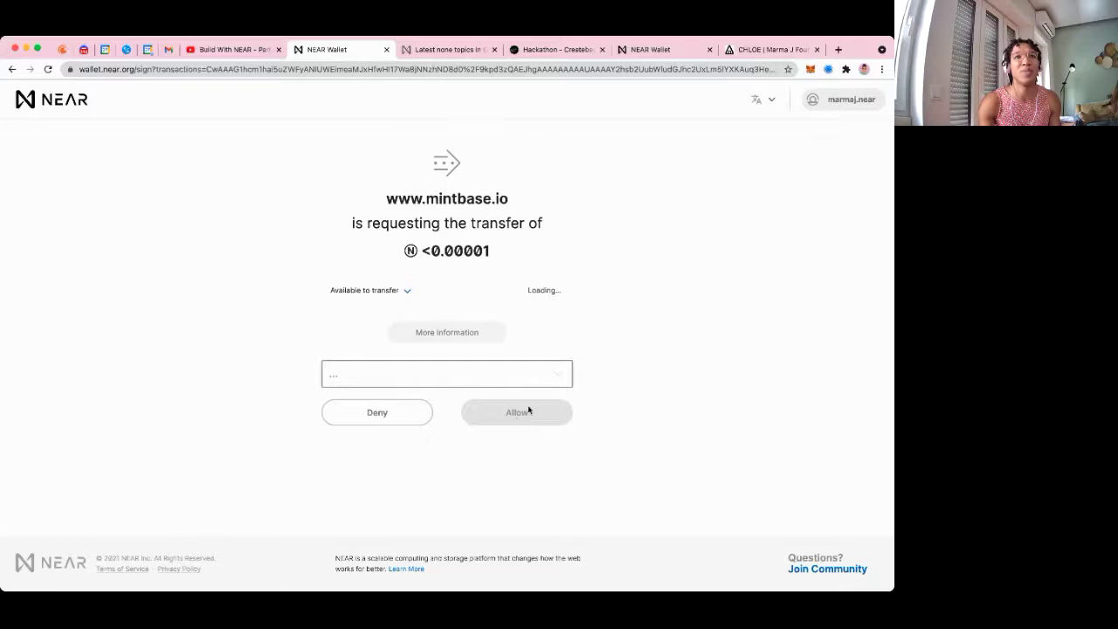
Review the <0.00001 NEAR transfer details, allow it, and close the 'Transaction cancelled' page
left_click_drag(430, 251, 506, 255)
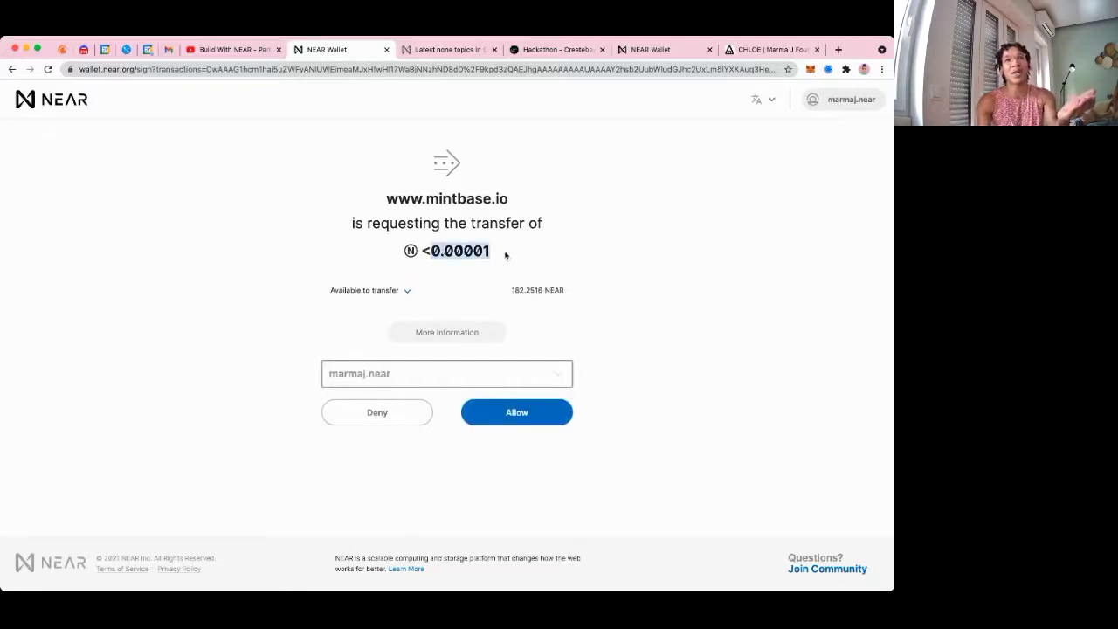
left_click(476, 337)
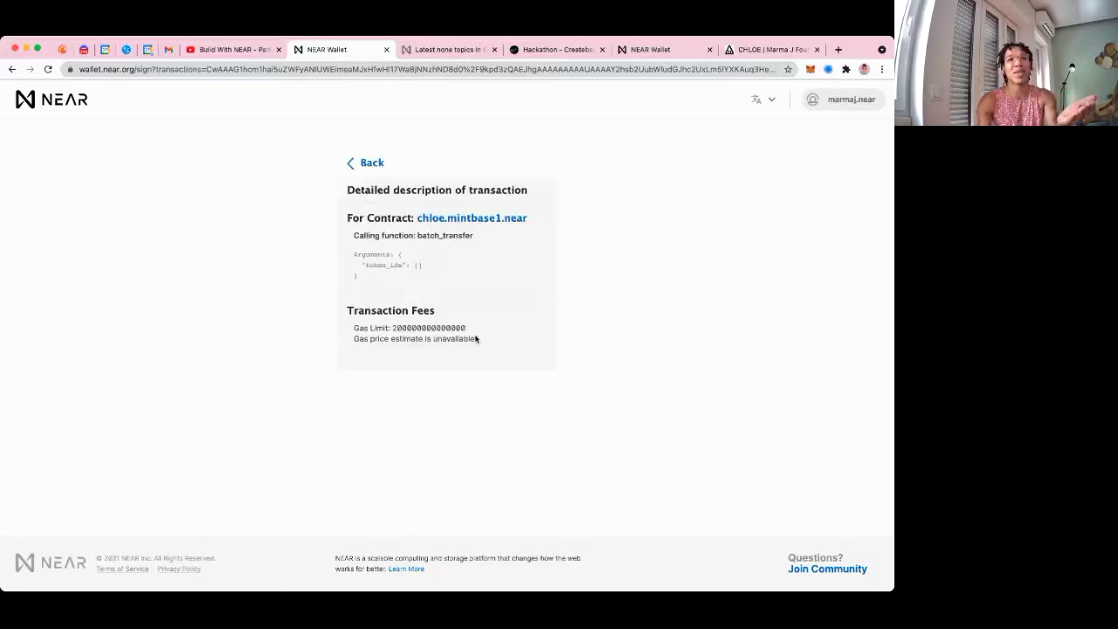
left_click(365, 164)
left_click(520, 412)
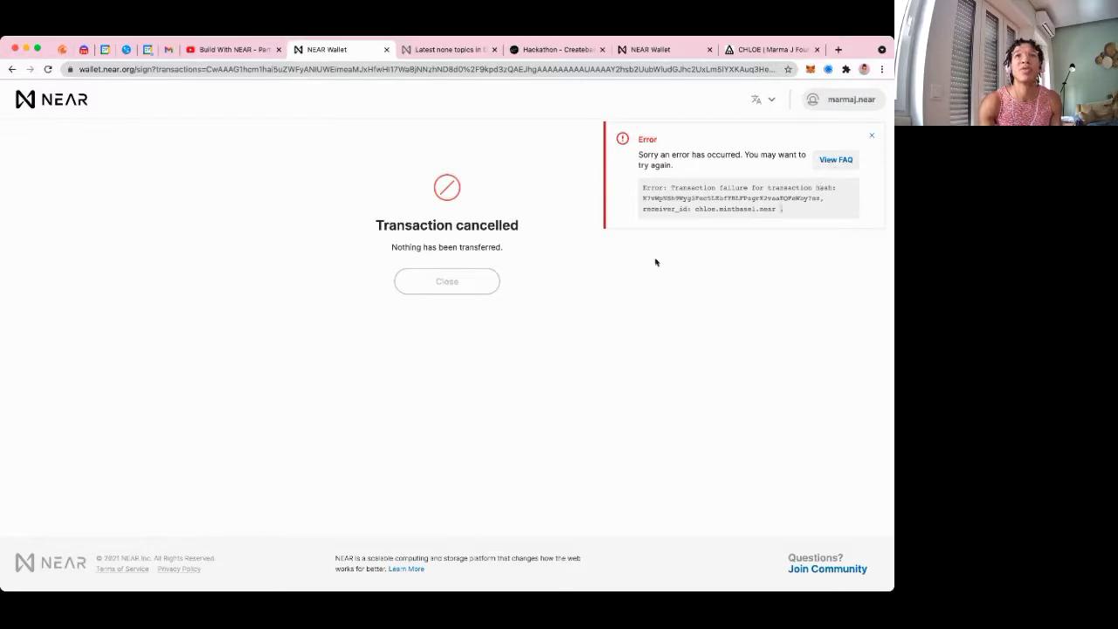
left_click(433, 286)
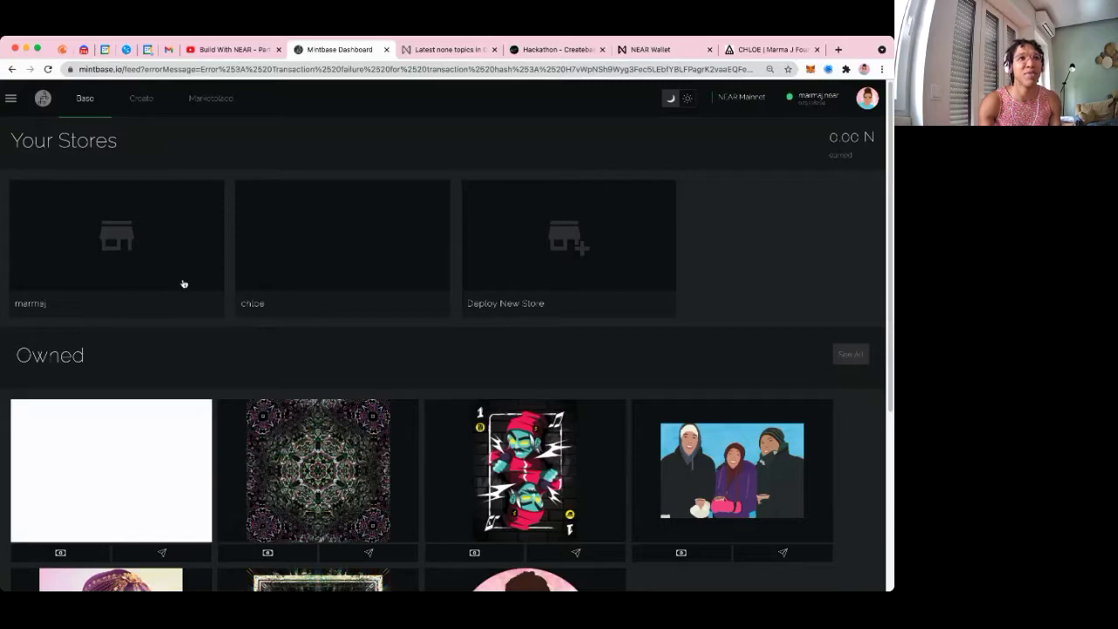
Transfer the portrait NFT again by pasting the recipient account and submitting
scroll(145, 260, "down", 5)
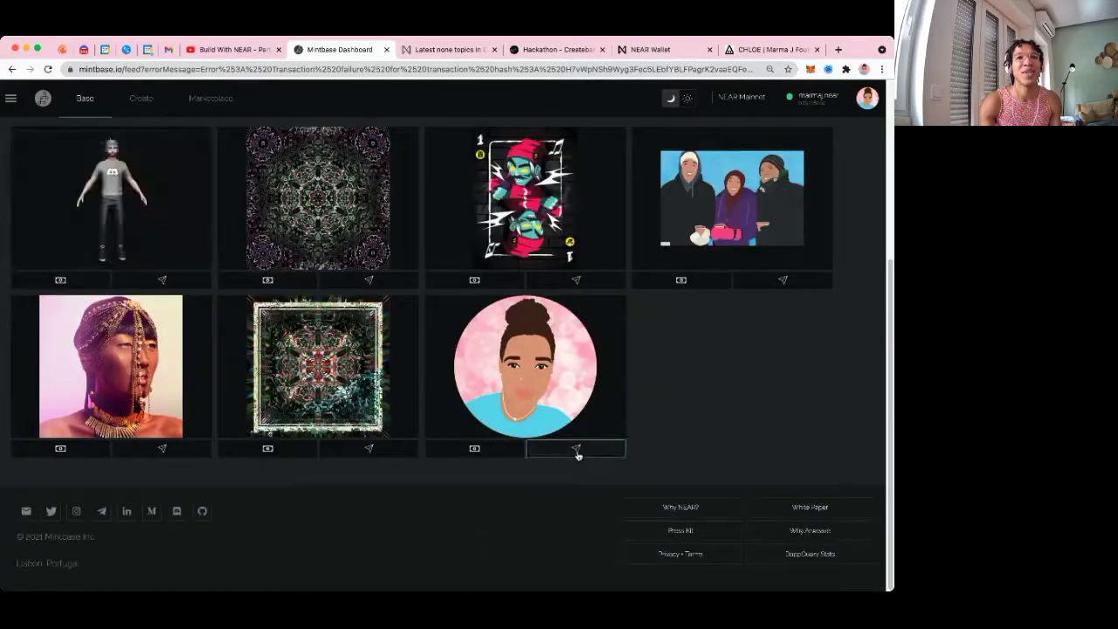
left_click(576, 451)
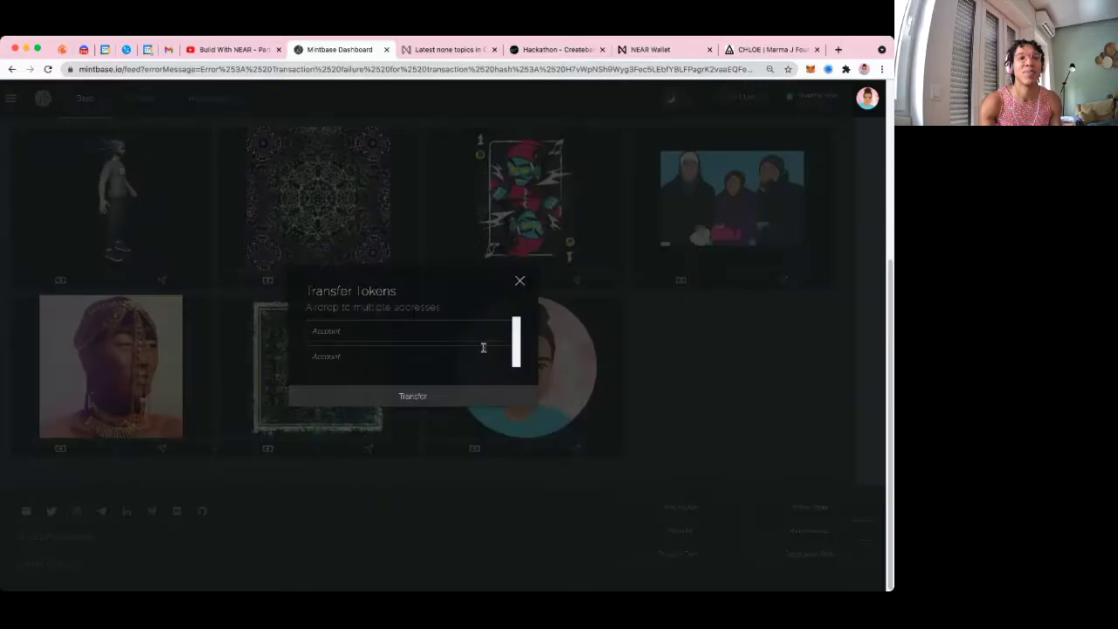
left_click(410, 327)
type("orvandz.near")
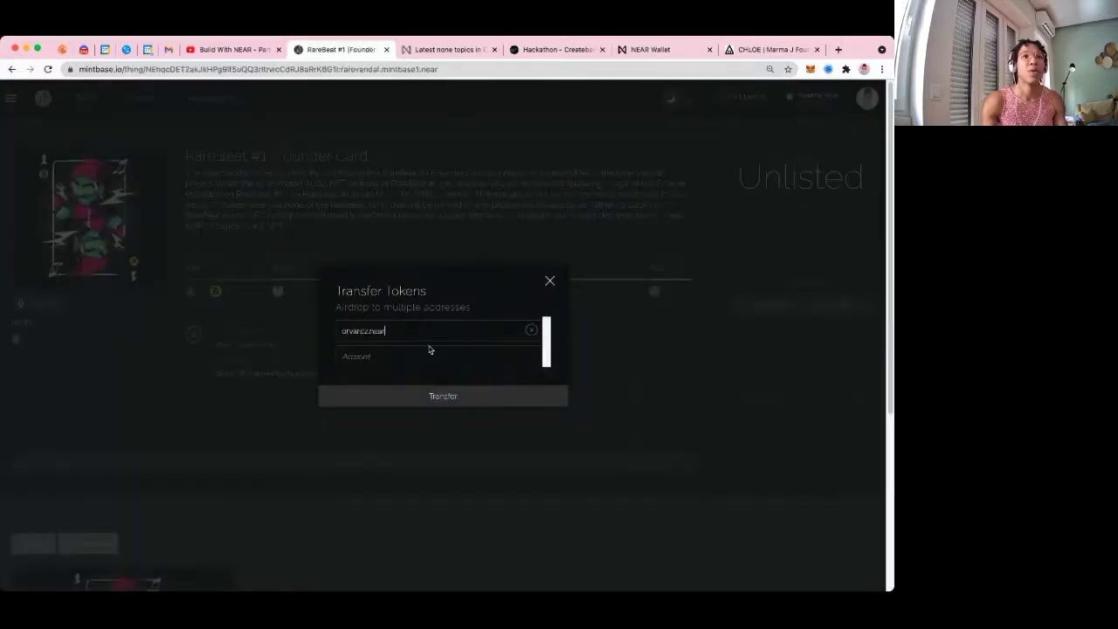
left_click(453, 403)
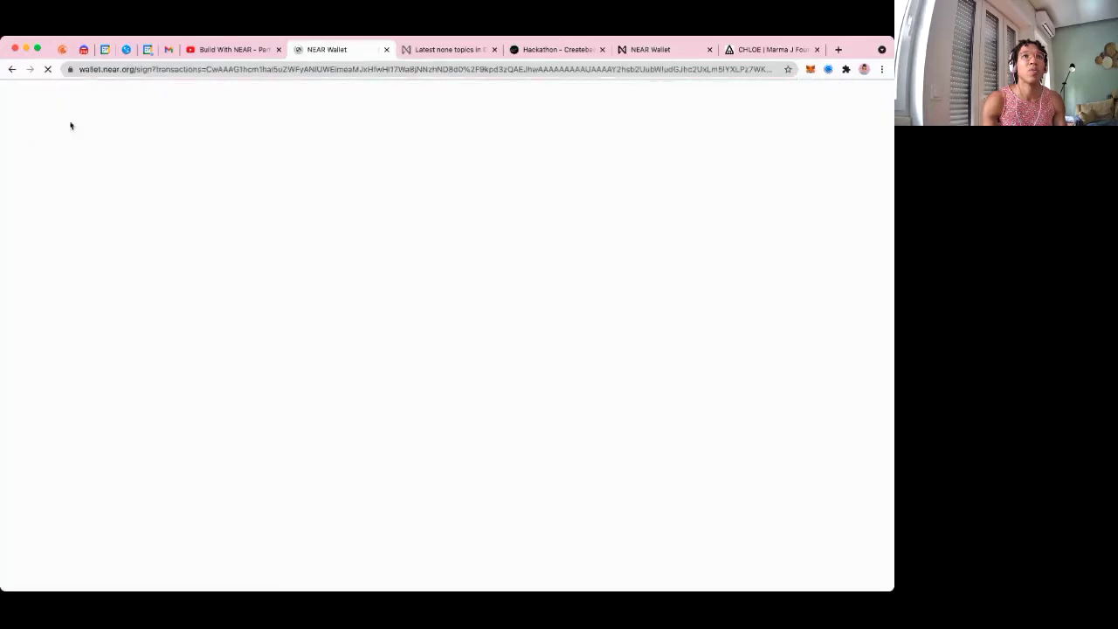
Approve the <0.00001 NEAR transfer in NEAR Wallet and return to the RareBeat #1 Founder Card page
left_click(463, 331)
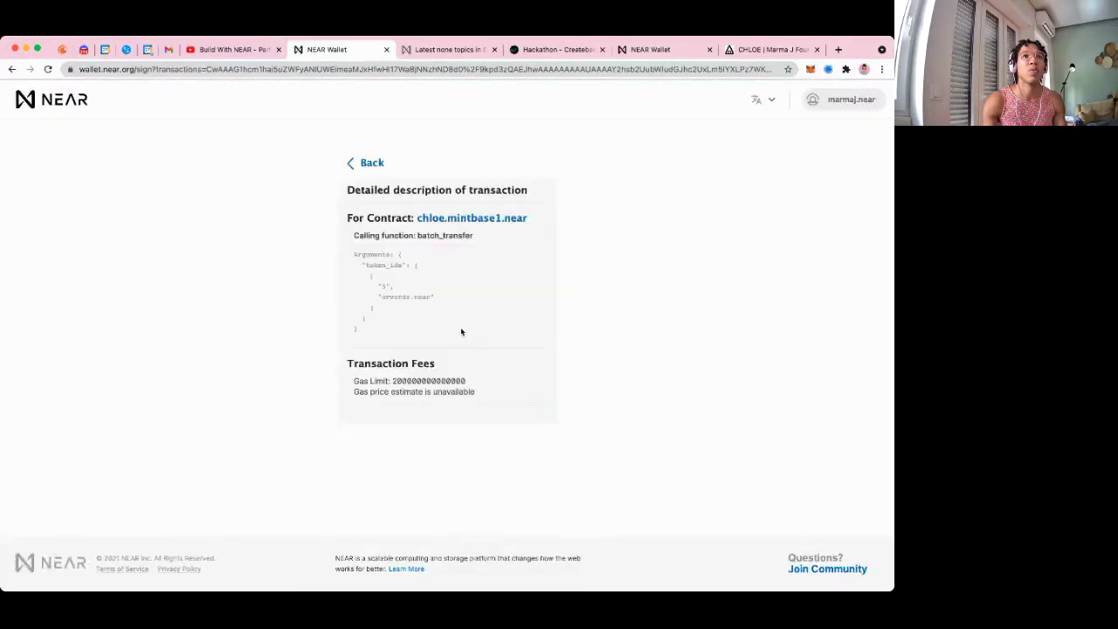
left_click(356, 163)
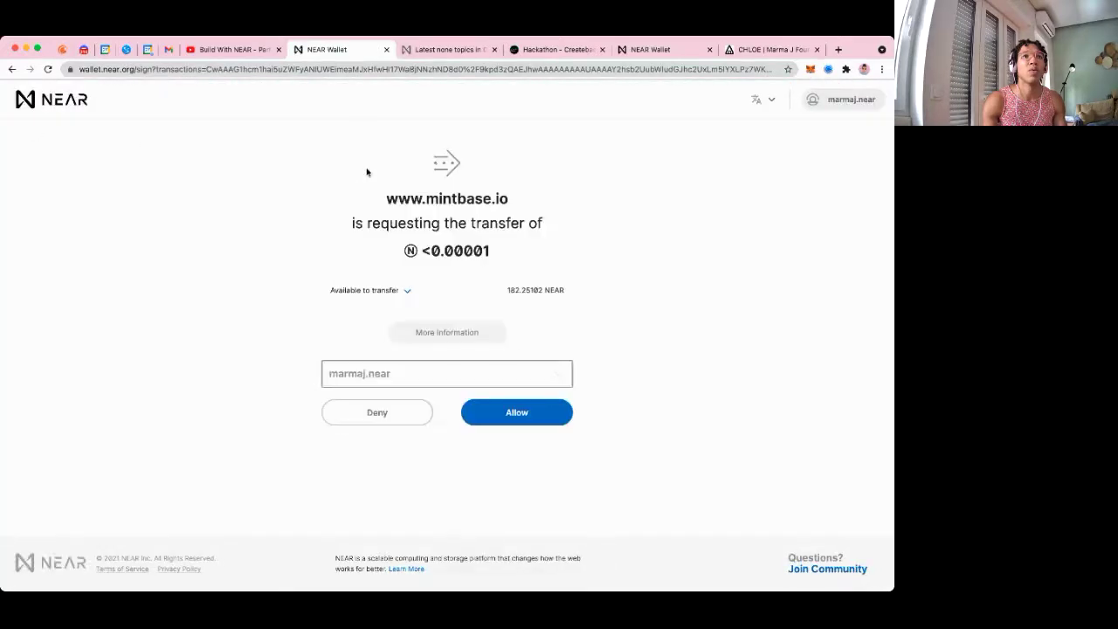
left_click(529, 409)
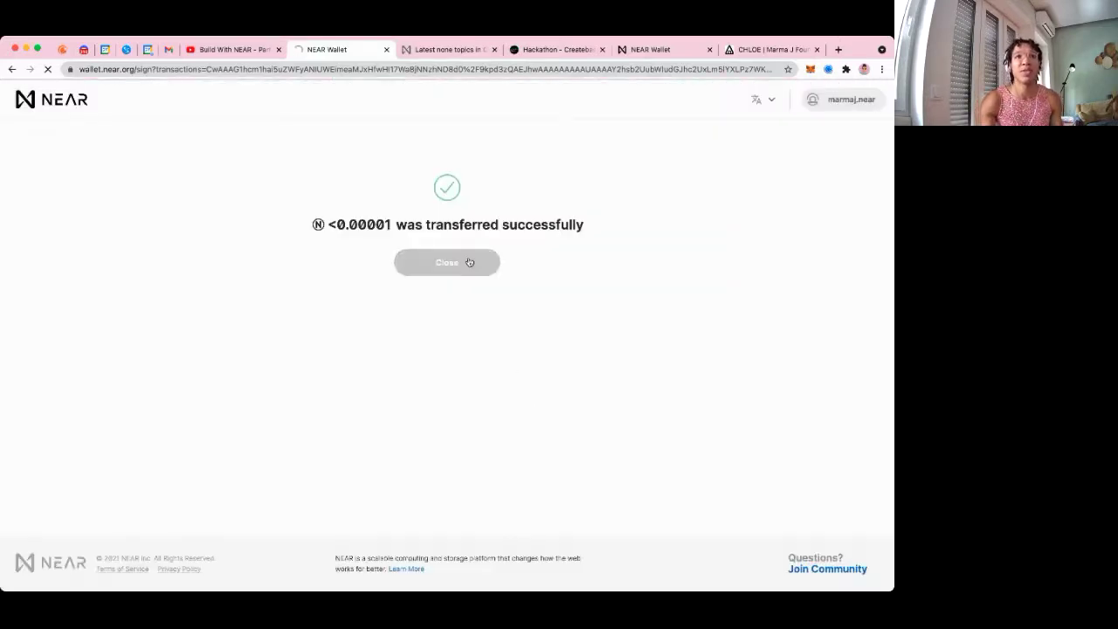
left_click(466, 263)
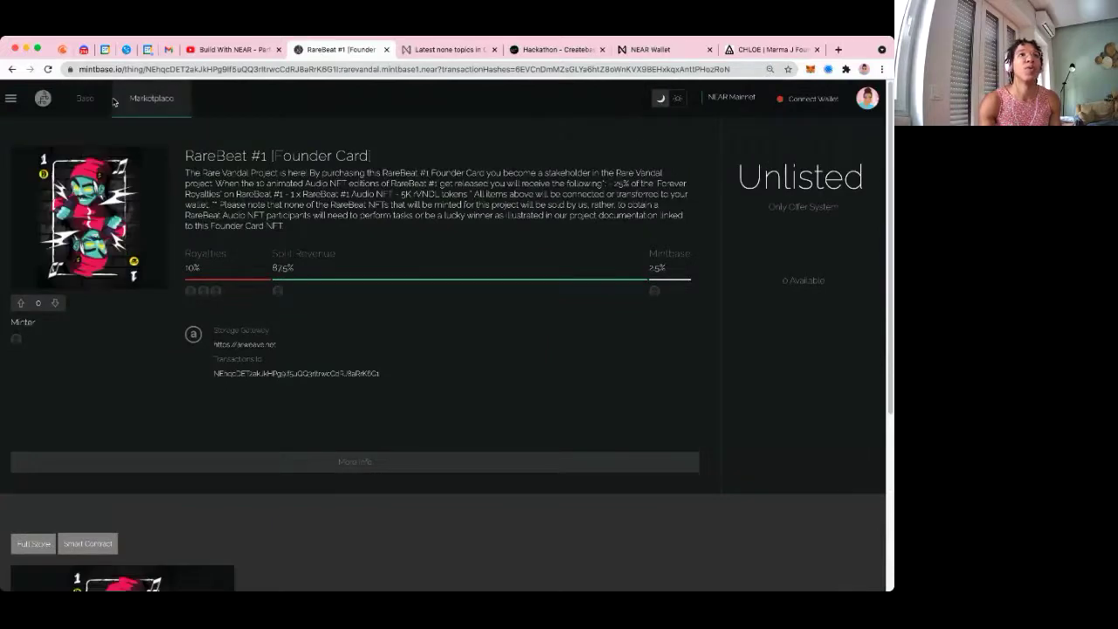
Read Createbase's Mintbase Bounties section (up to 1,000 NEAR), then go back to the RareBeat card tab
left_click(554, 49)
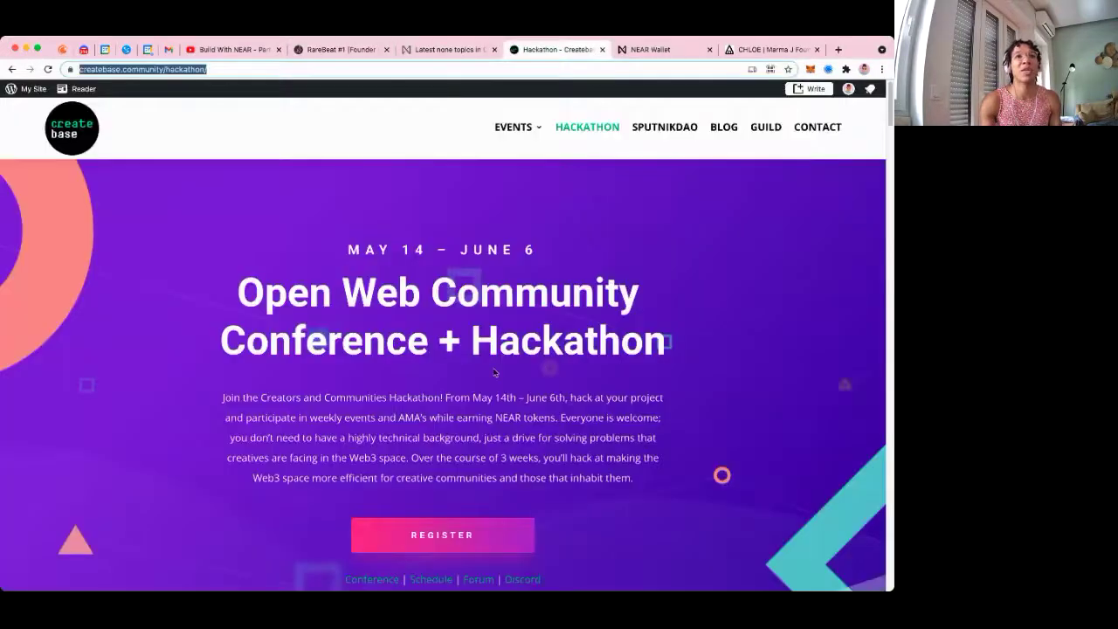
scroll(498, 373, "down", 5)
scroll(500, 372, "down", 5)
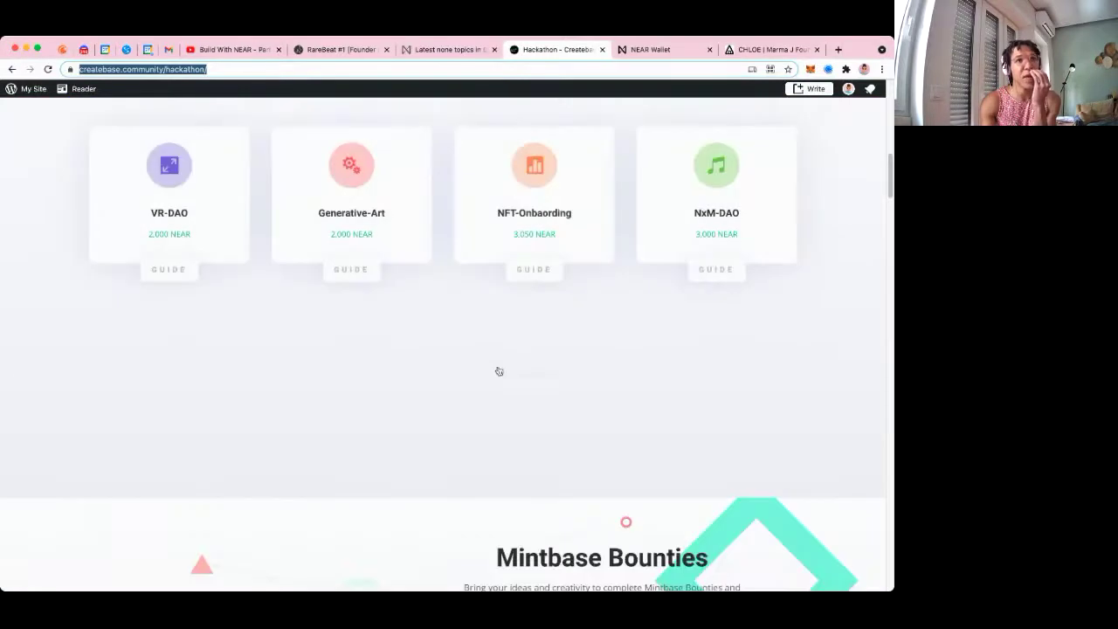
scroll(818, 412, "down", 4)
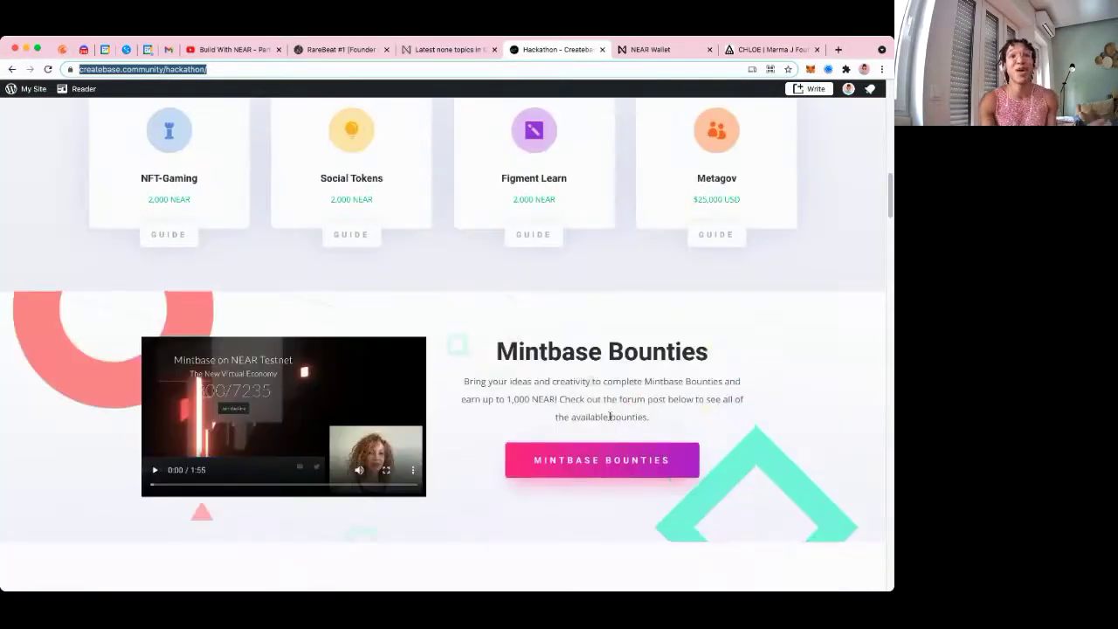
scroll(602, 406, "down", 1)
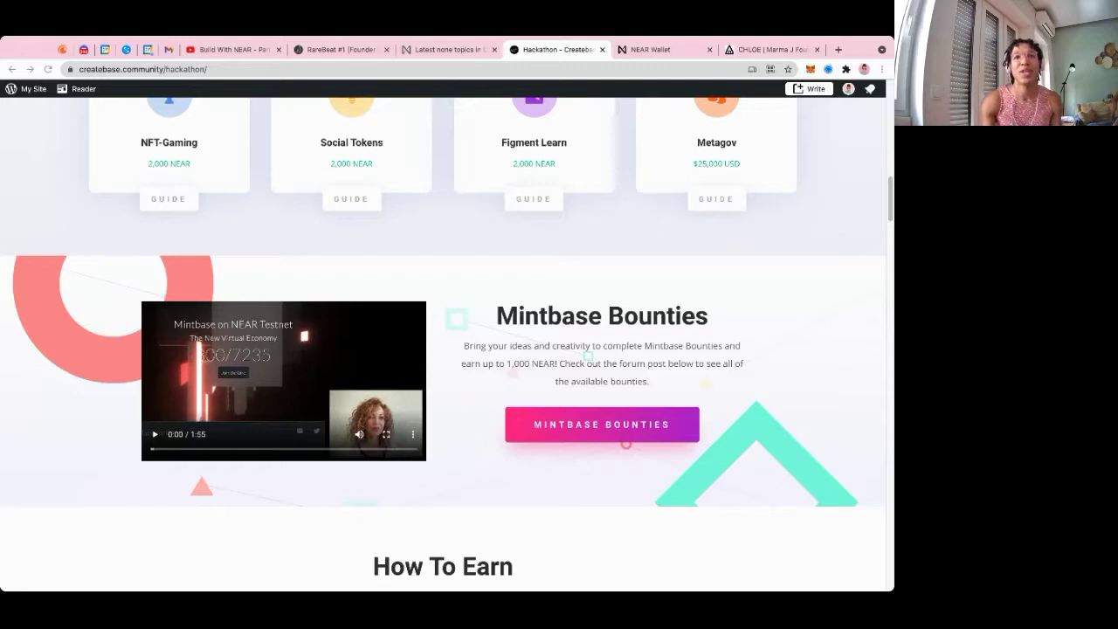
key("super+Tab")
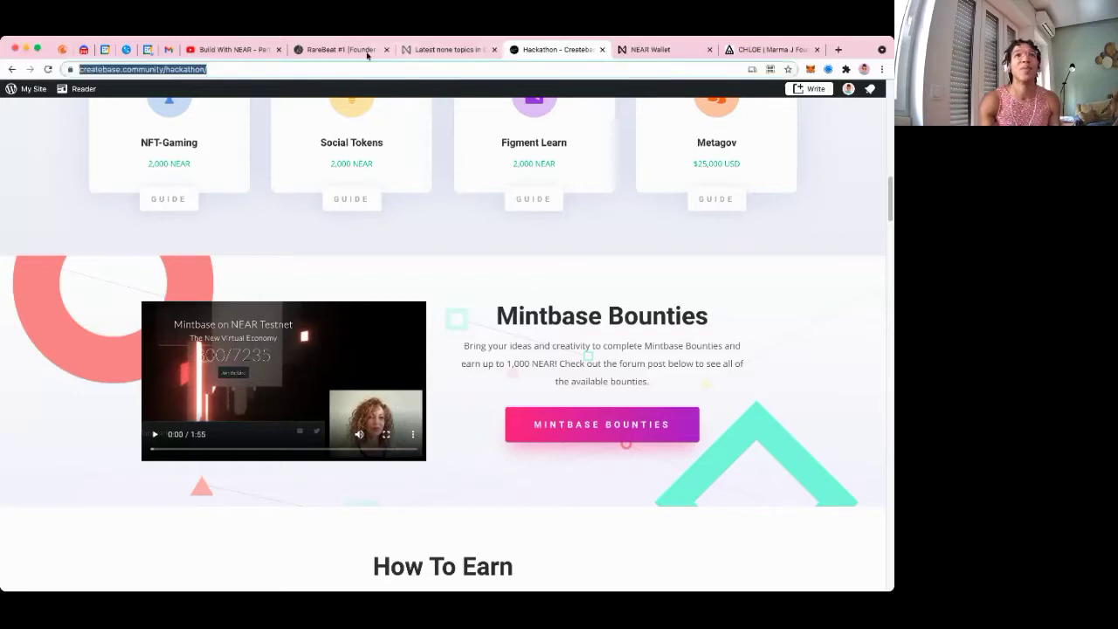
left_click(341, 50)
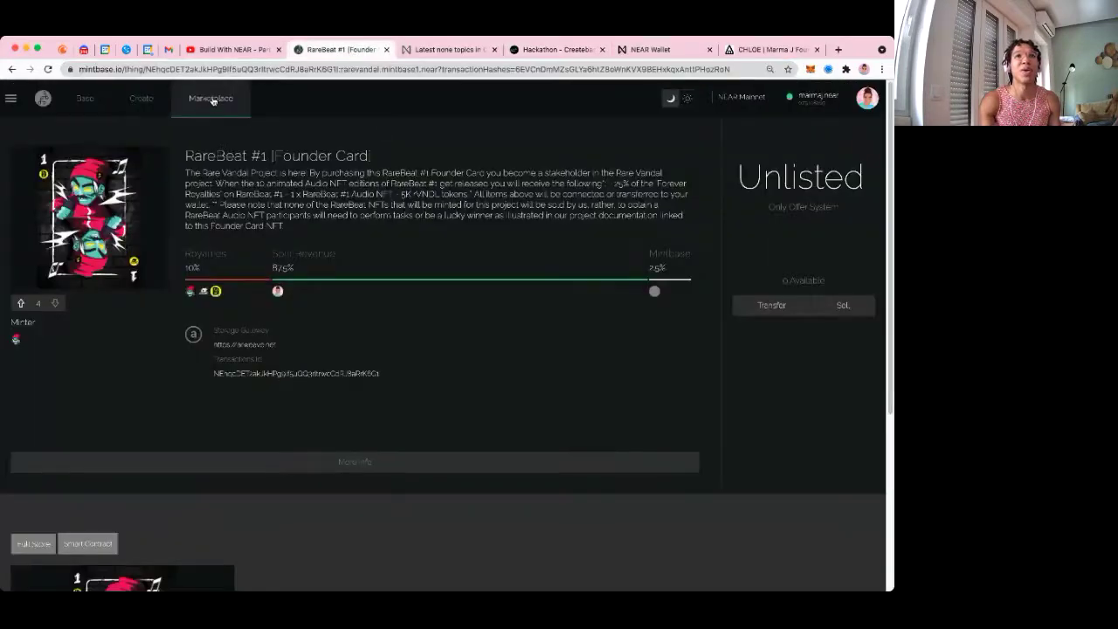
From the Mintbase dashboard, price the portrait NFT at 1 NEAR and choose a sale option
left_click(212, 100)
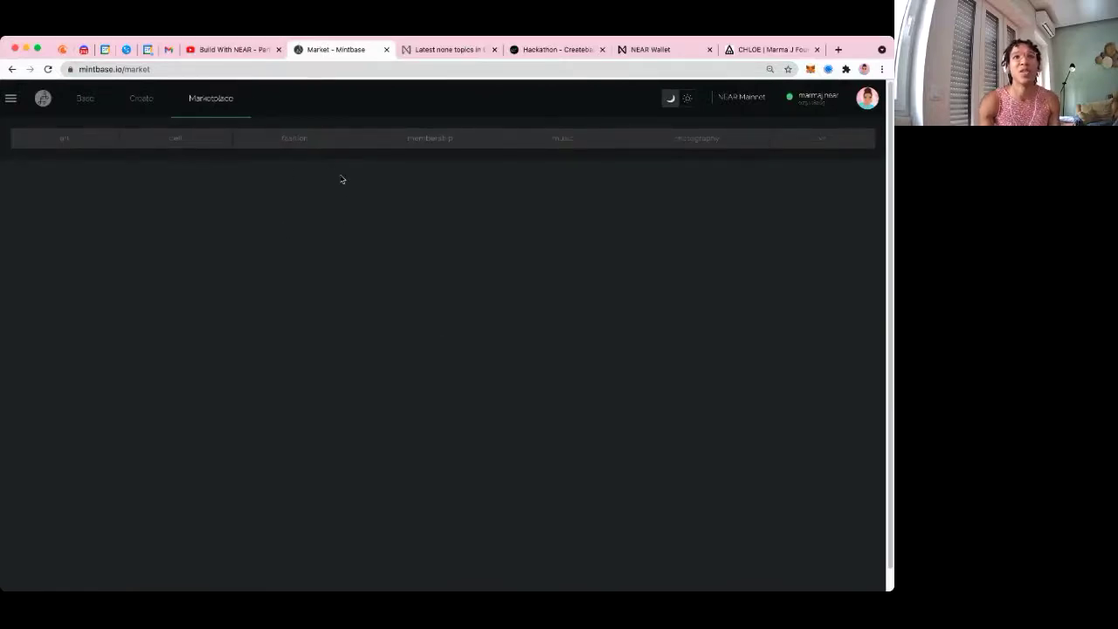
left_click(129, 102)
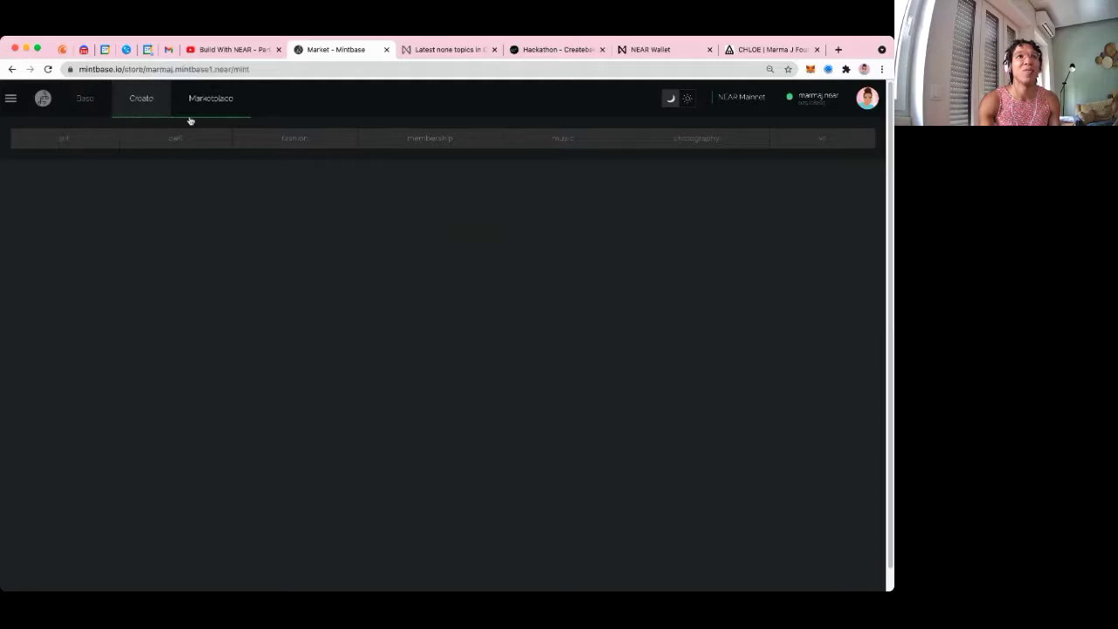
left_click(94, 104)
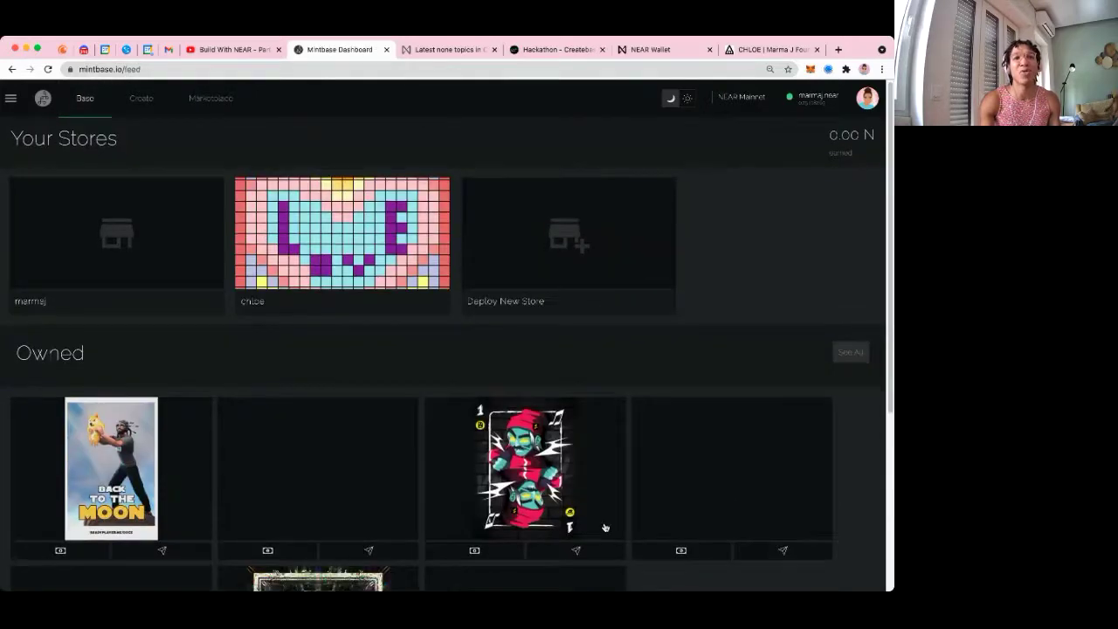
scroll(494, 434, "down", 3)
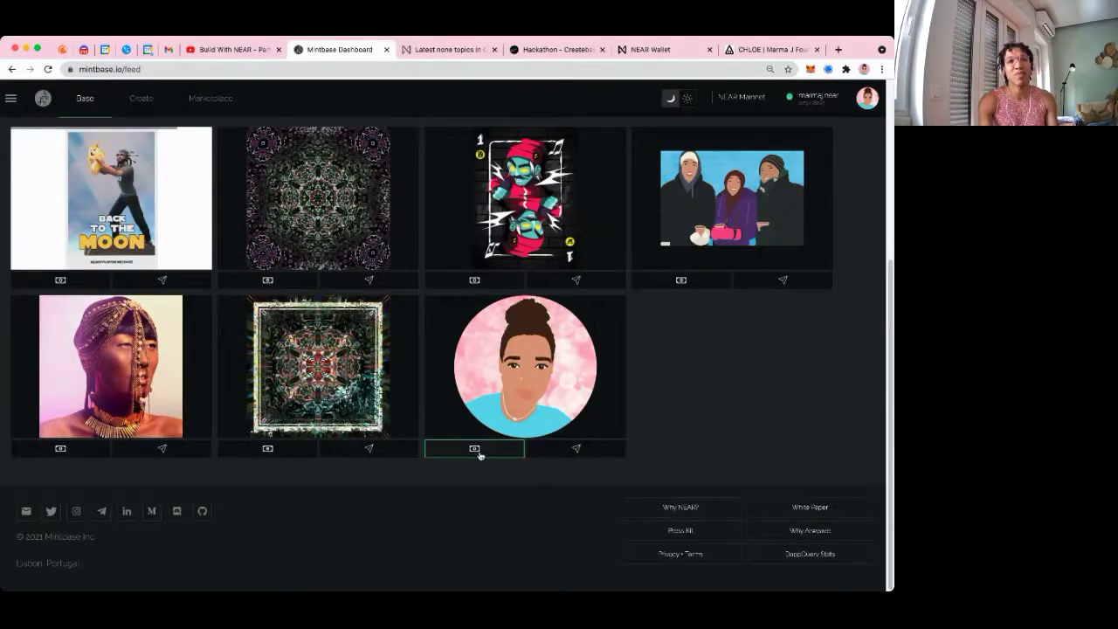
left_click(474, 448)
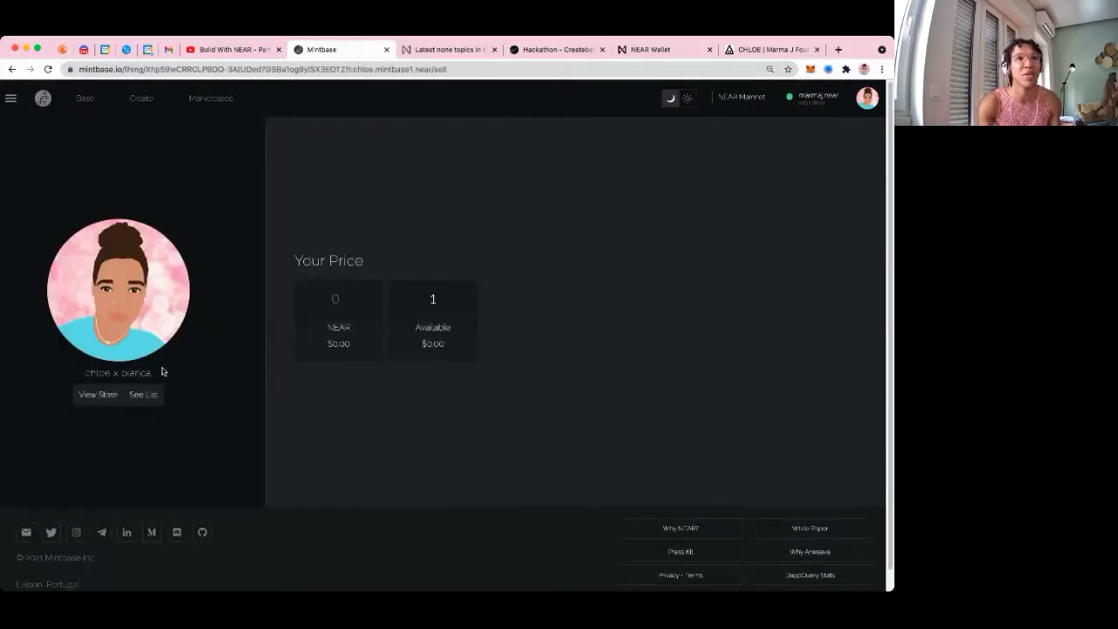
left_click(330, 298)
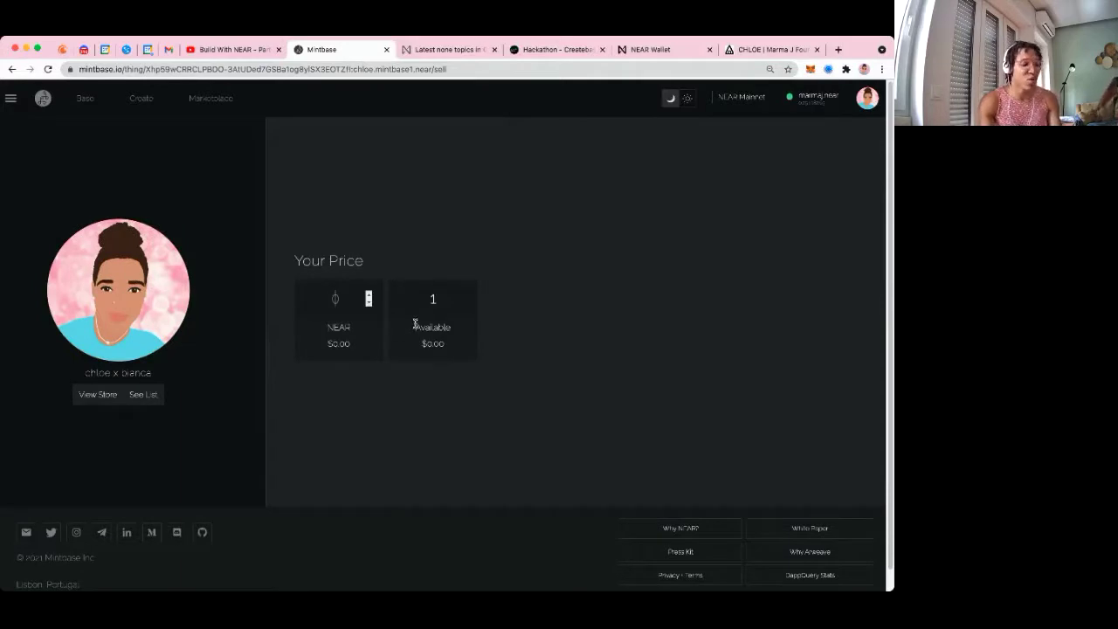
type("1")
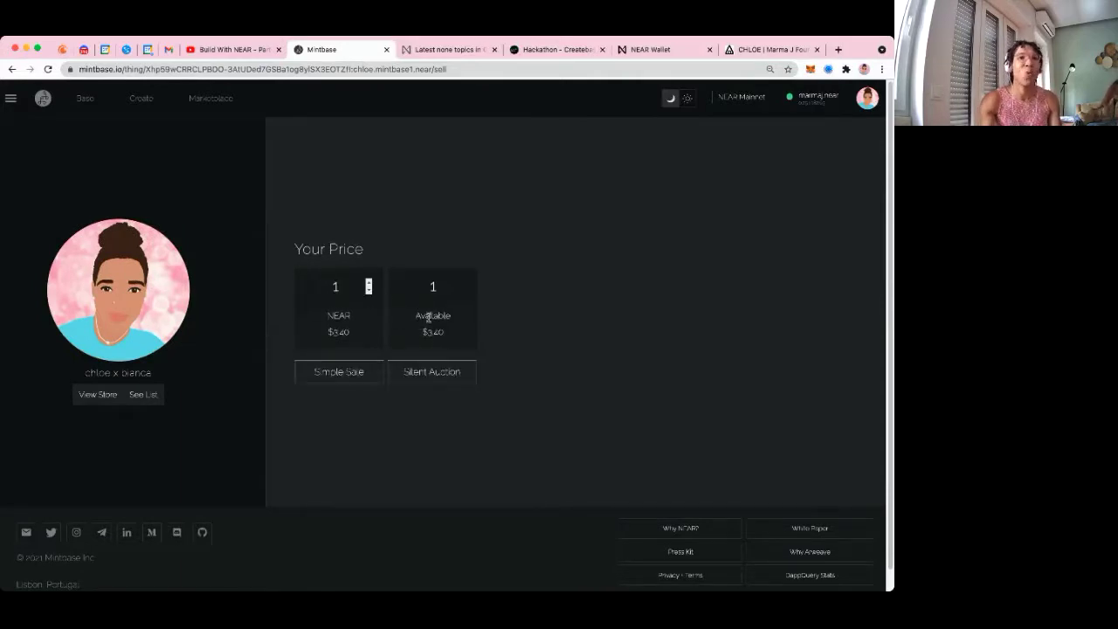
left_click(430, 377)
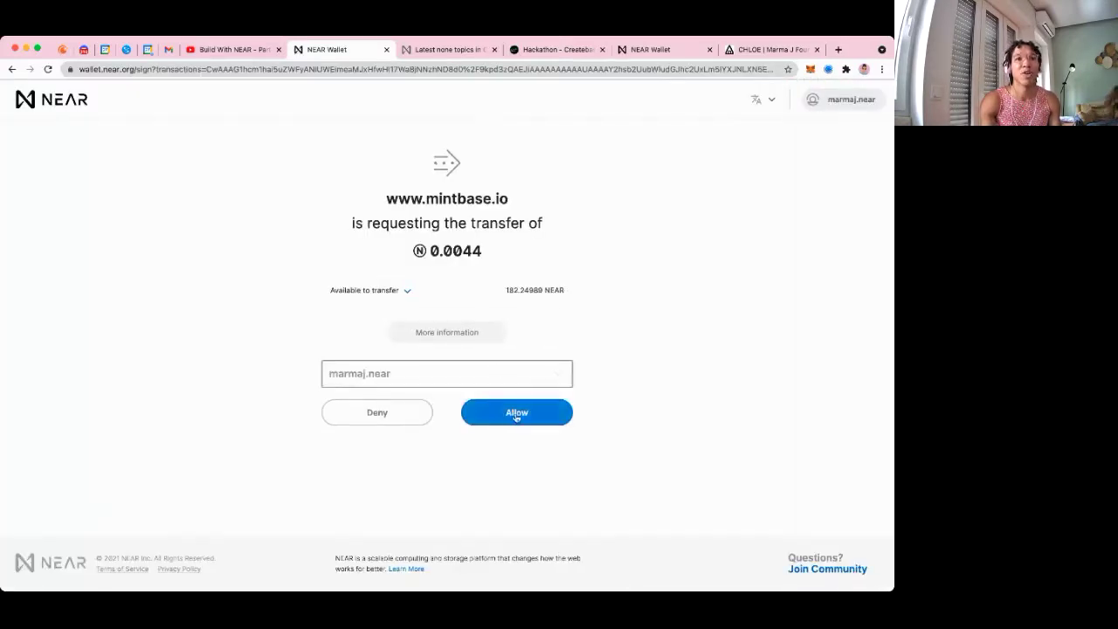
Approve the 0.0044 NEAR listing charge and open the nft_approve transaction in NEAR Explorer
left_click(516, 414)
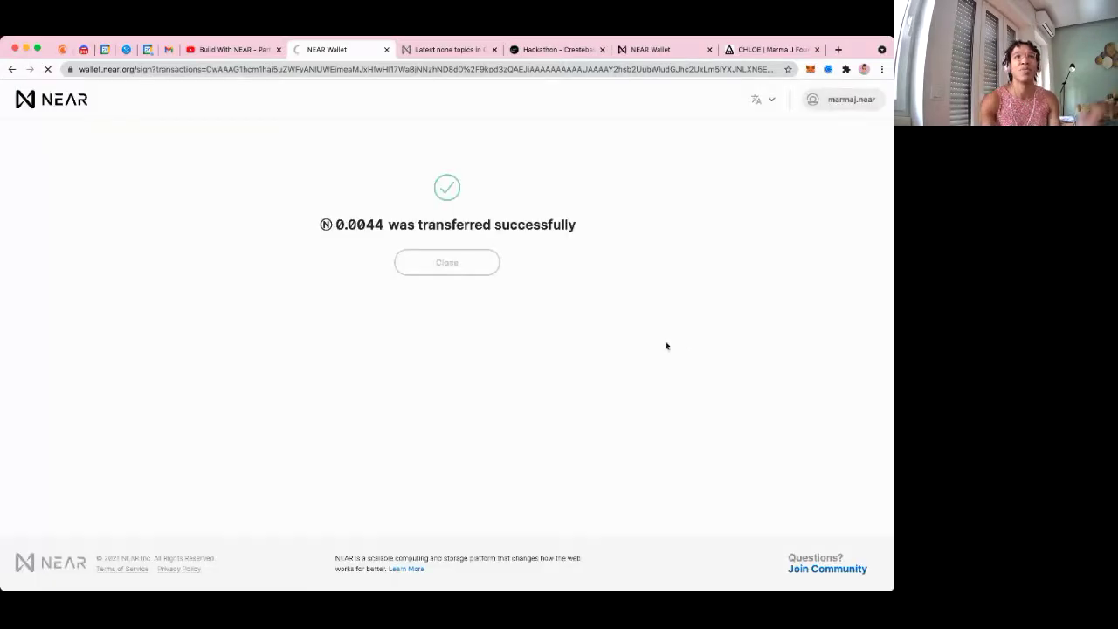
left_click(474, 267)
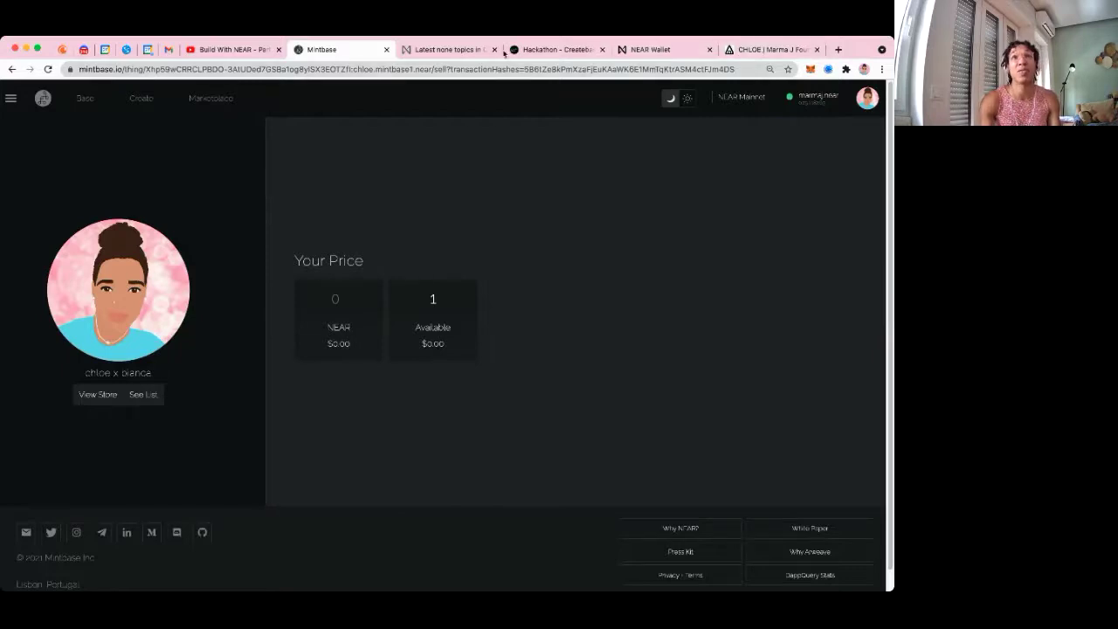
left_click(690, 50)
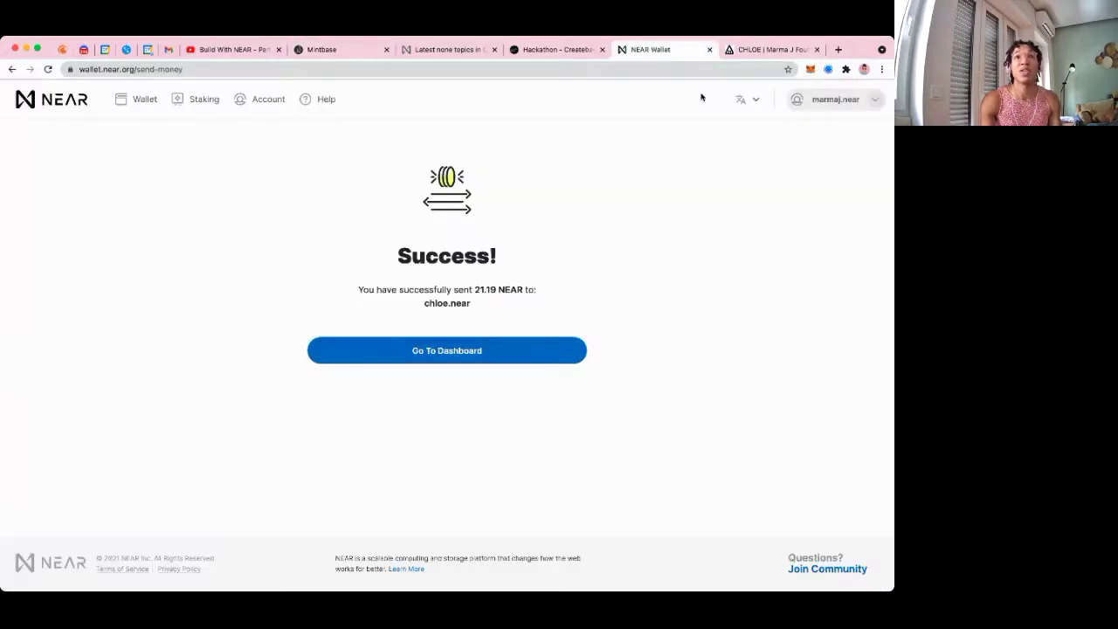
left_click(462, 350)
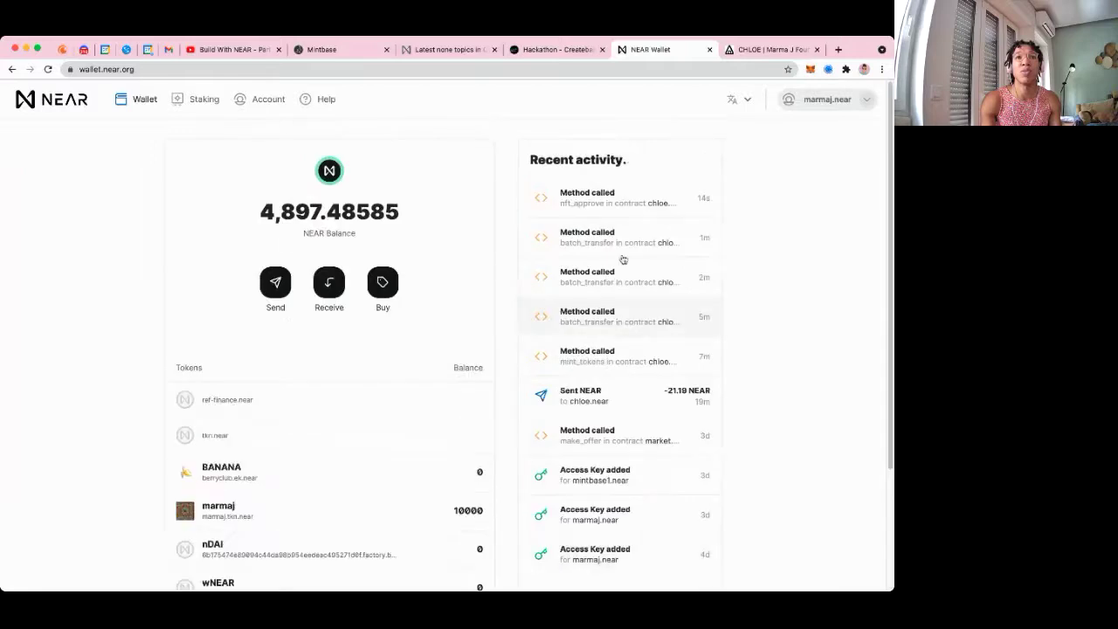
left_click(611, 203)
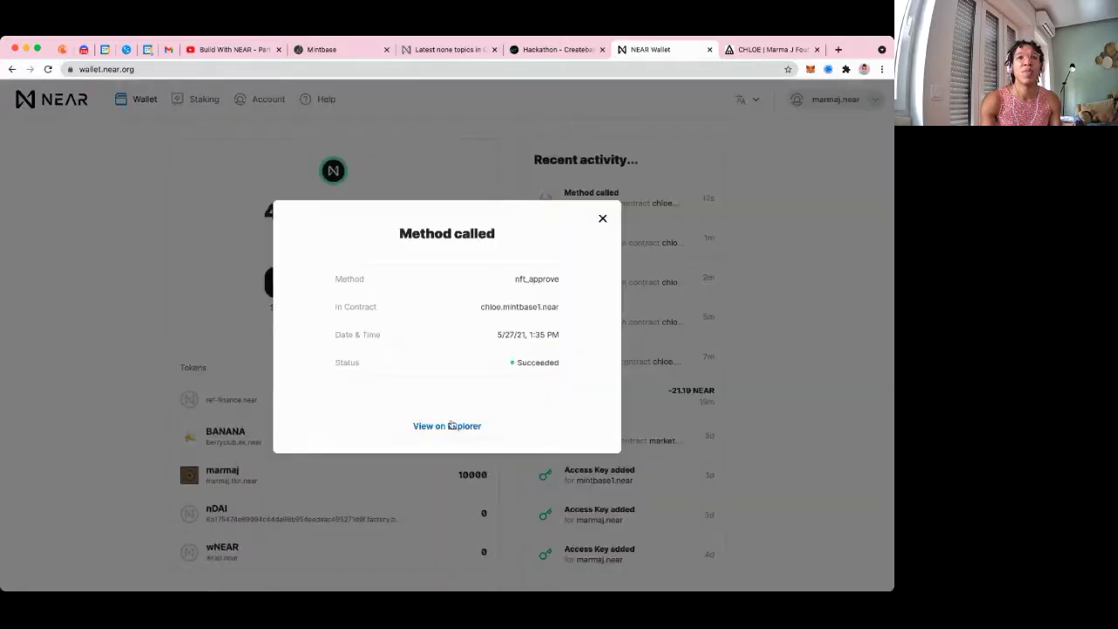
left_click(449, 425)
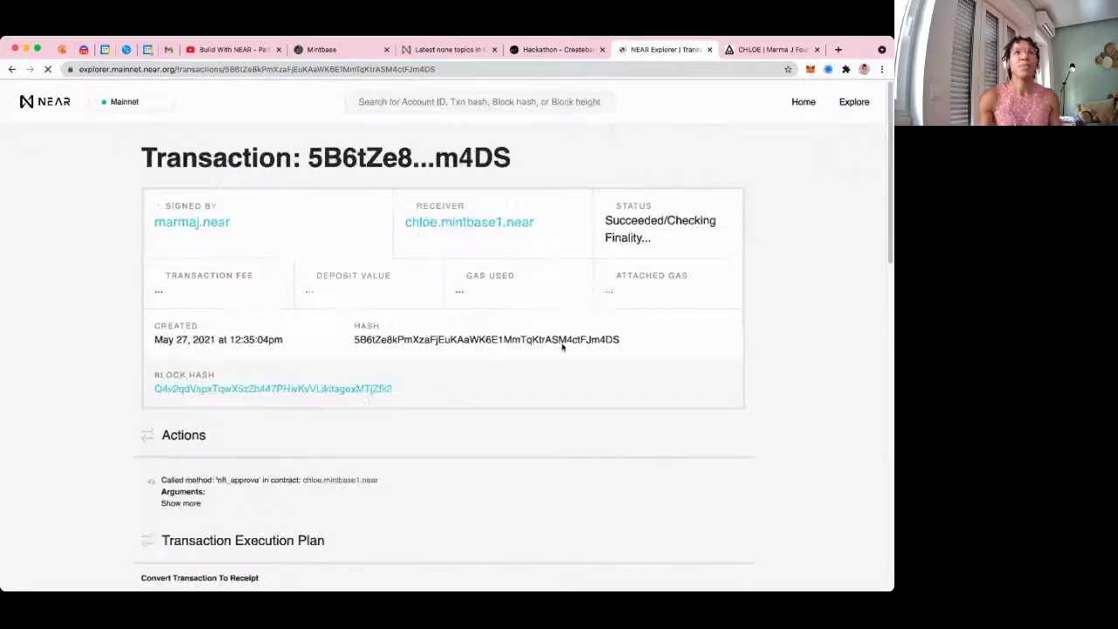
Check the approval transaction's fee, its 0.0044 deposit value and its receipts in NEAR Explorer
scroll(440, 322, "down", 5)
scroll(409, 269, "up", 4)
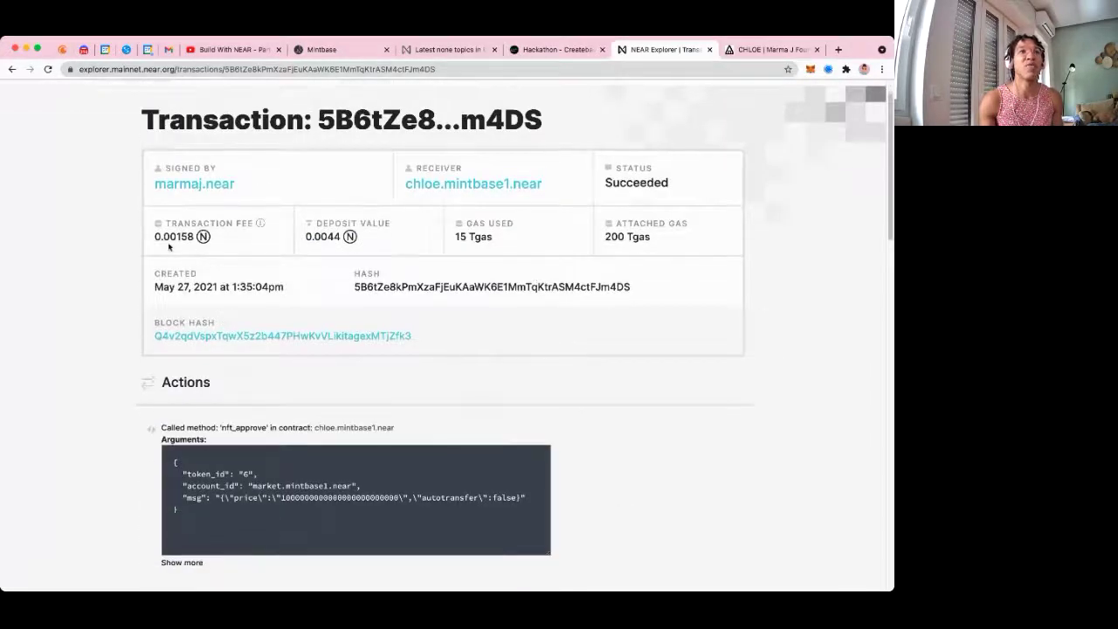
left_click_drag(163, 235, 211, 237)
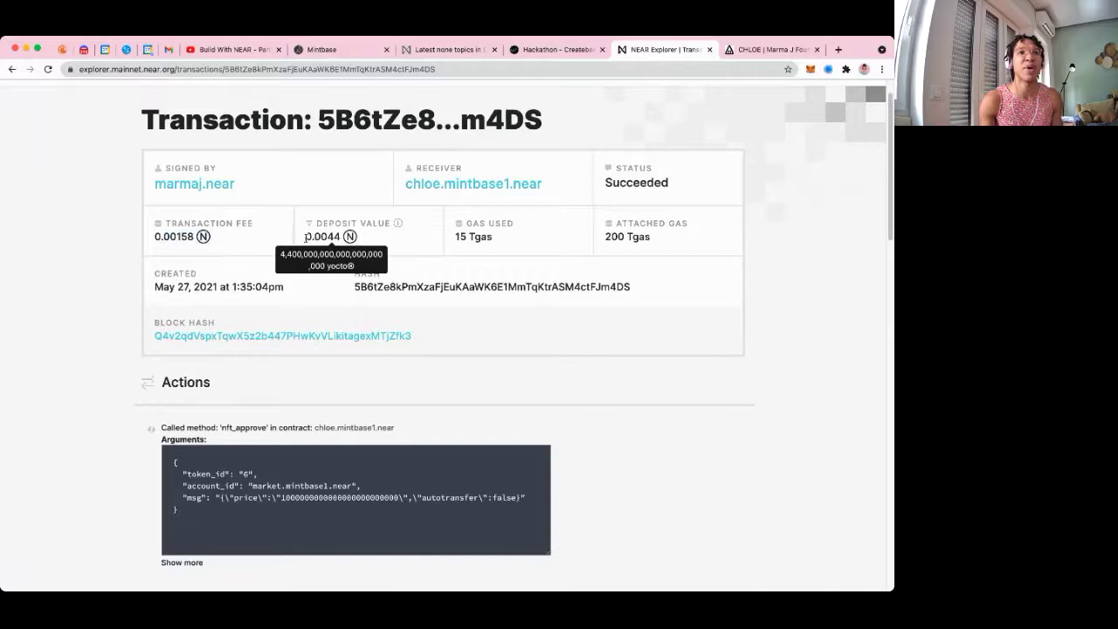
left_click_drag(334, 240, 341, 237)
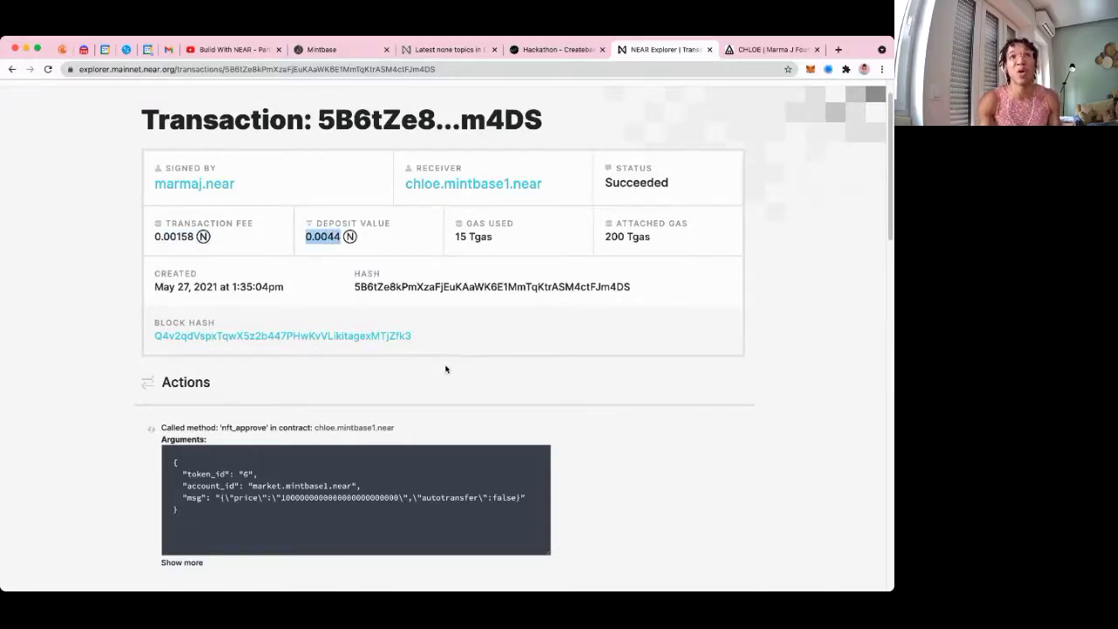
mouse_move(332, 230)
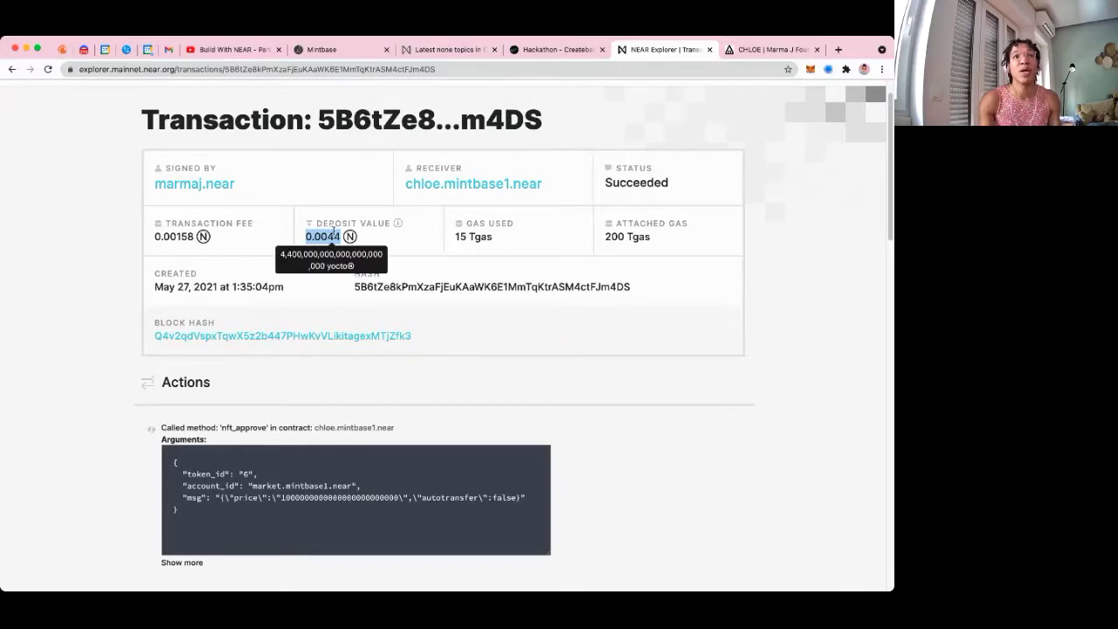
left_click(316, 239)
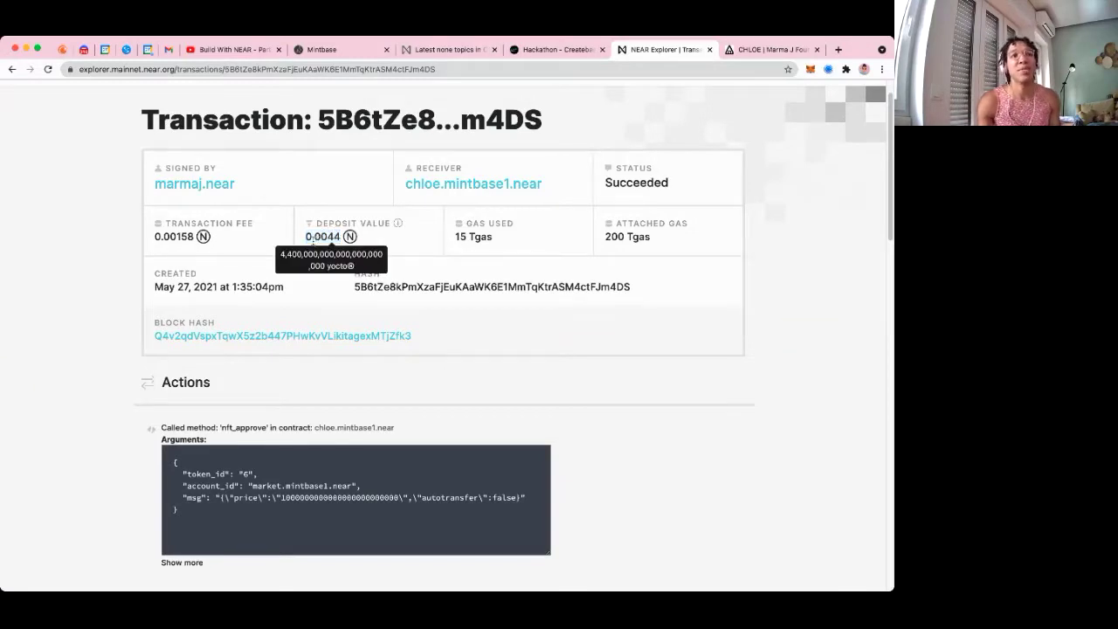
left_click_drag(305, 239, 341, 237)
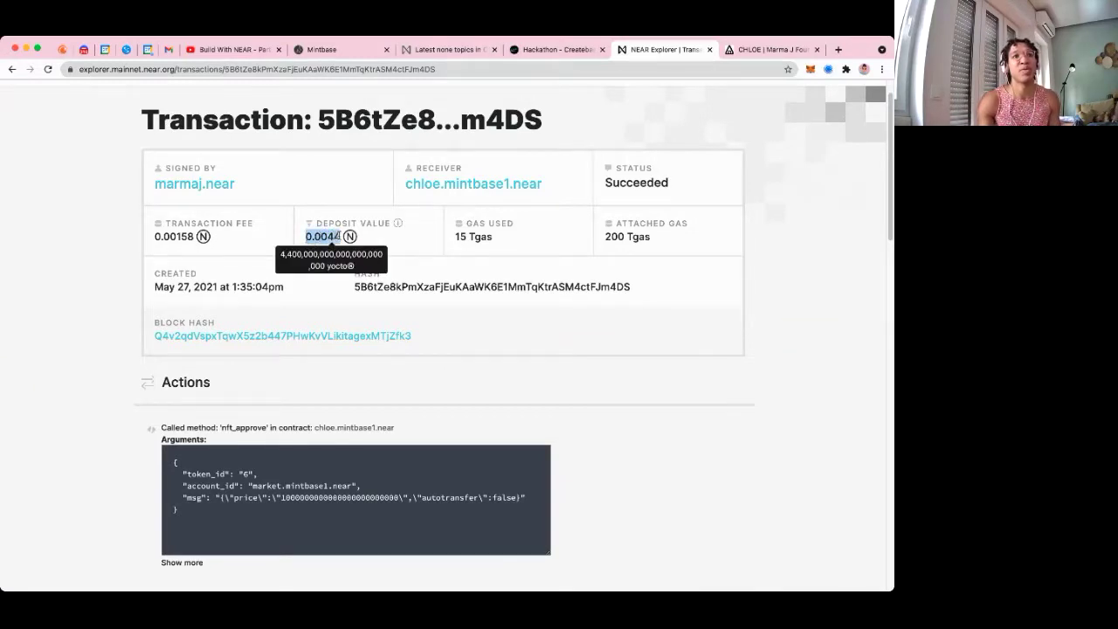
scroll(381, 303, "down", 6)
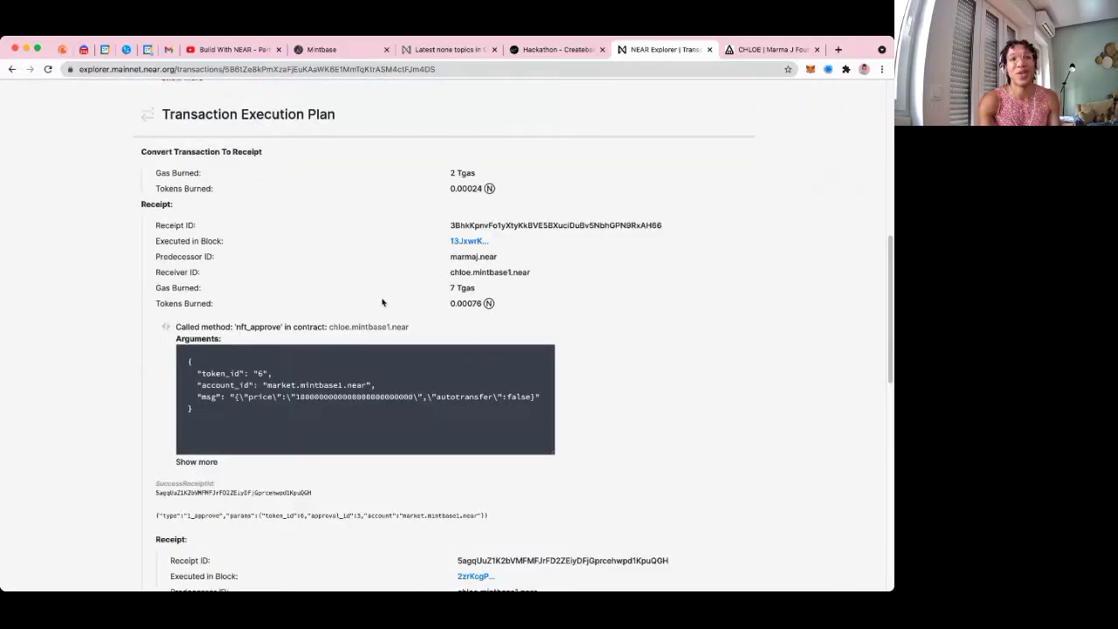
scroll(380, 306, "down", 5)
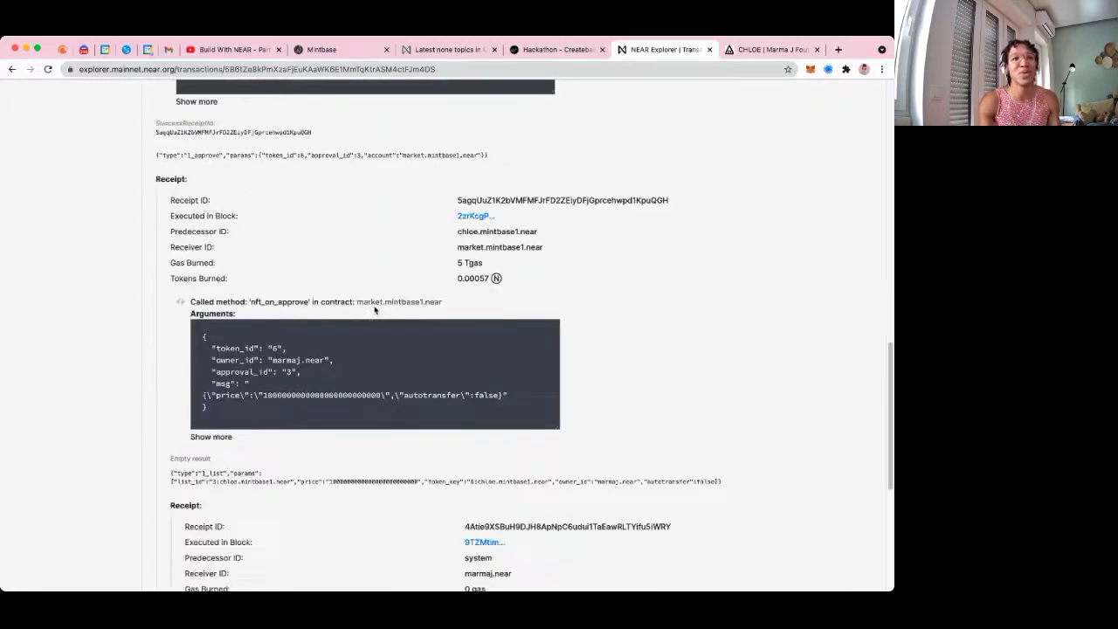
scroll(373, 310, "up", 12)
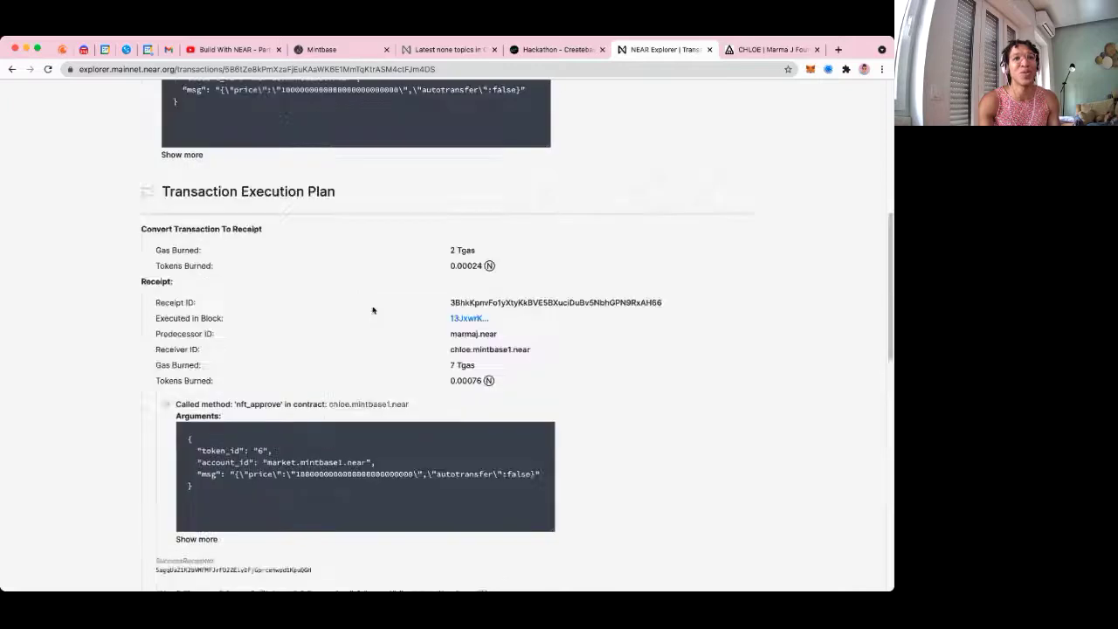
Return to the Mintbase portrait listing page showing 0 NEAR, 1 available
left_click(563, 50)
left_click(655, 50)
left_click(336, 50)
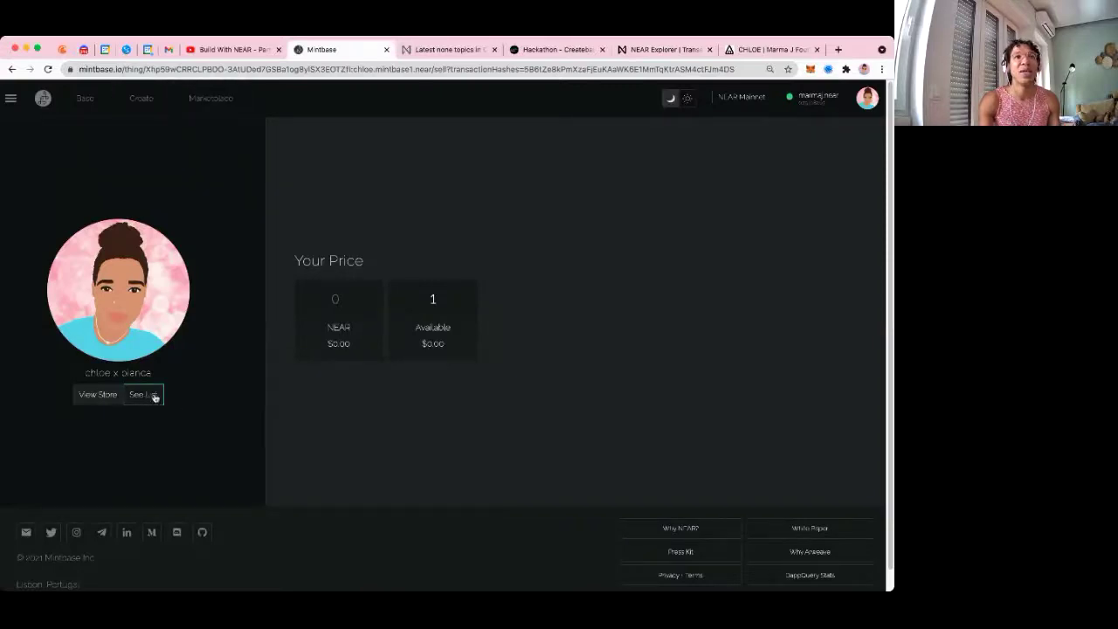
Open the avatar NFT's detail page and select its full web address
left_click(153, 396)
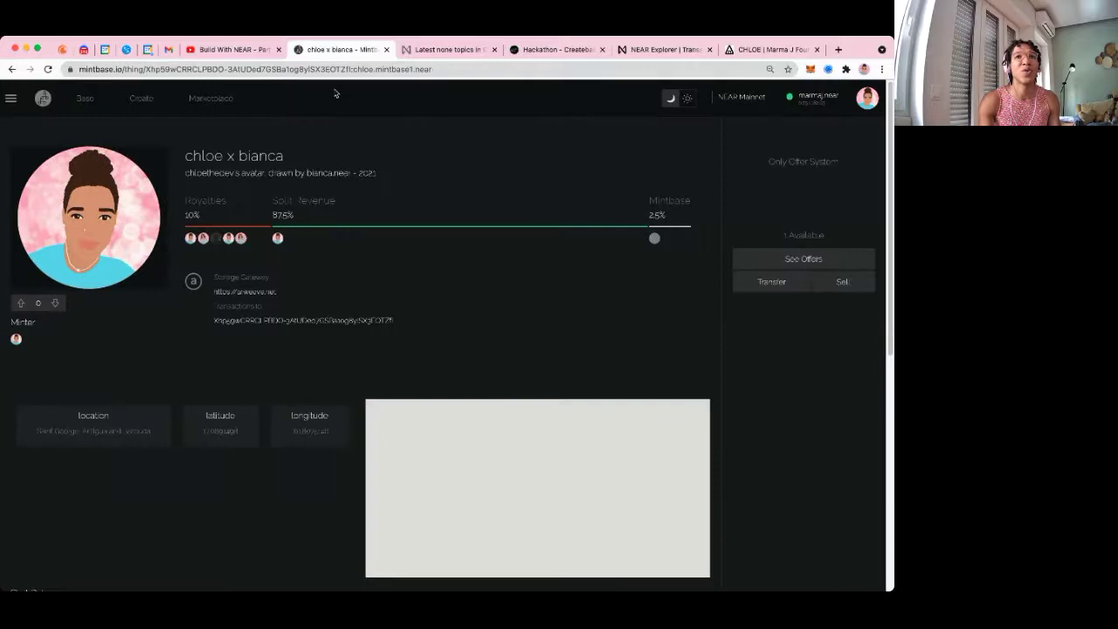
left_click(318, 74)
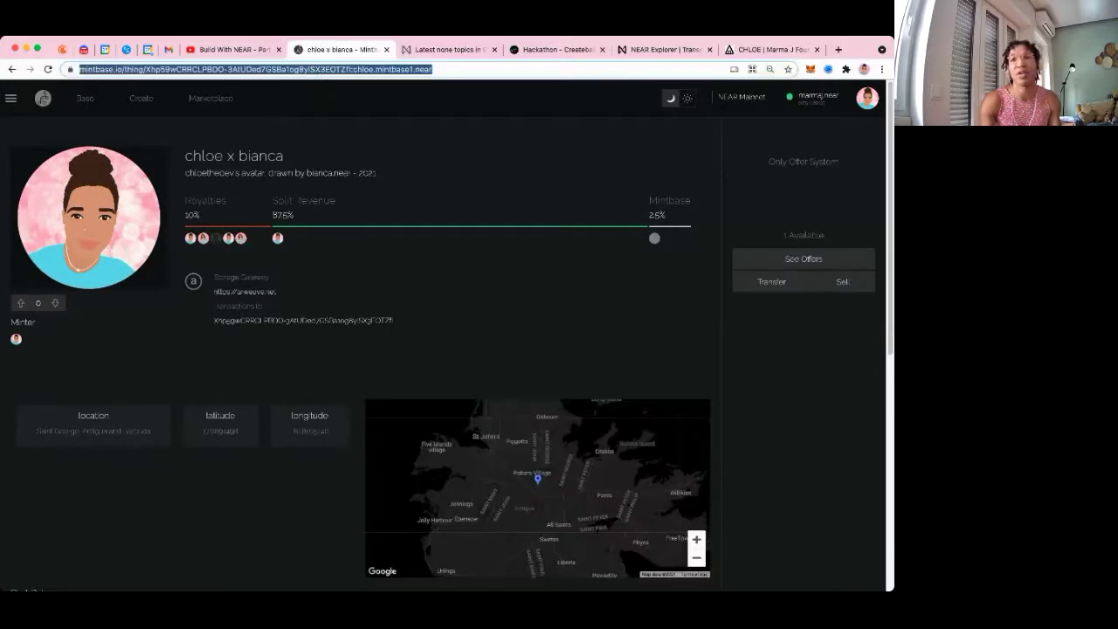
key("Escape")
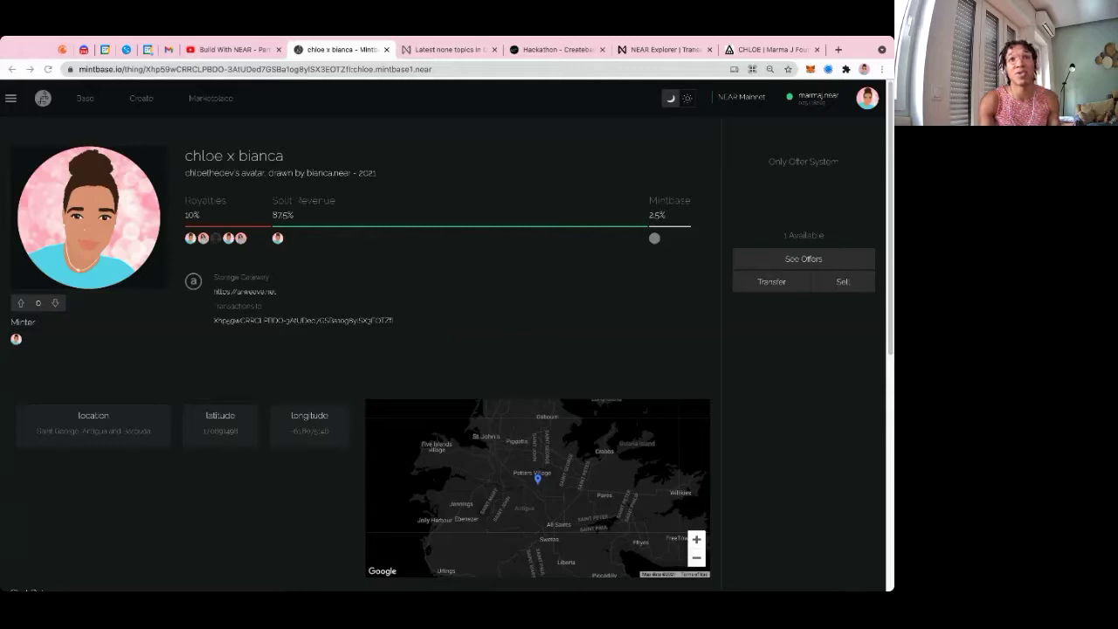
left_click(588, 380)
key("super+l")
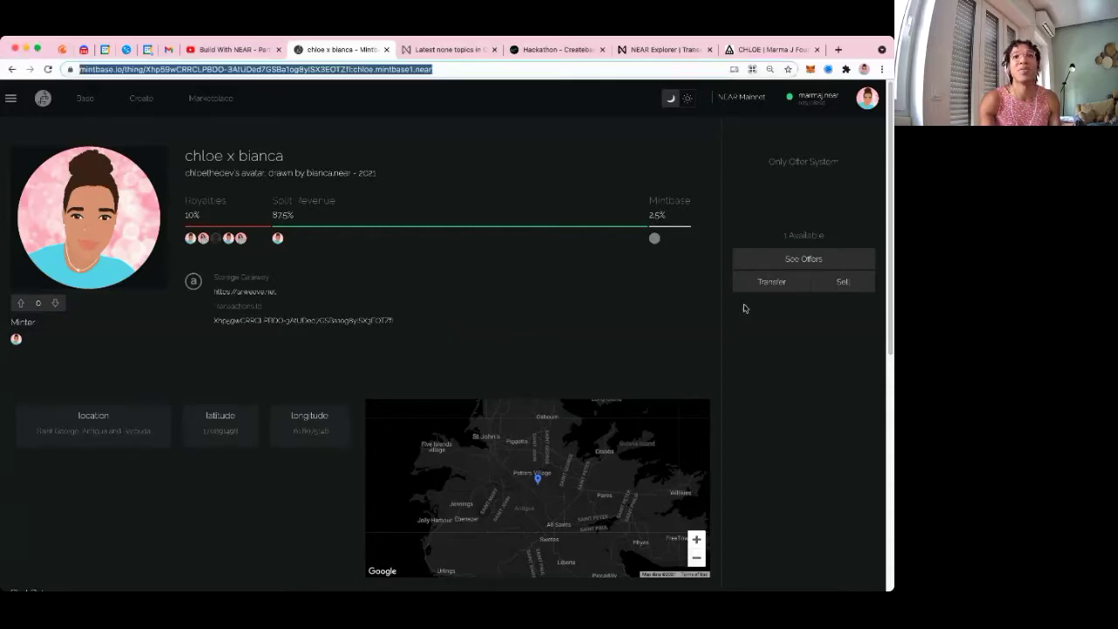
Upvote the avatar NFT and look over its transaction hash line
left_click(134, 320)
left_click(21, 302)
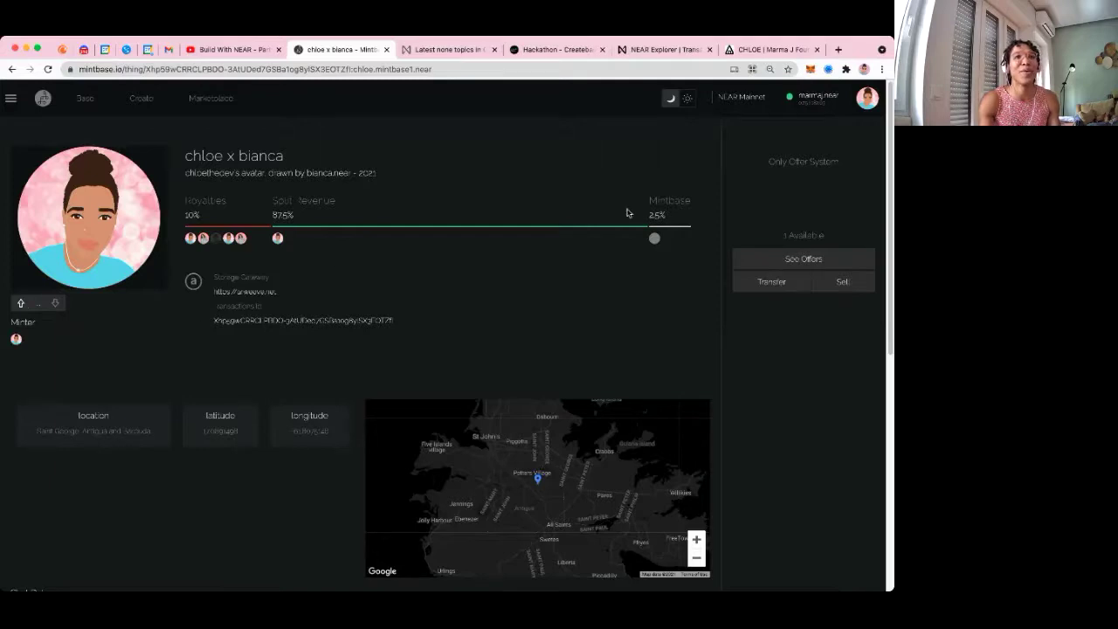
left_click_drag(394, 321, 431, 336)
left_click(217, 292)
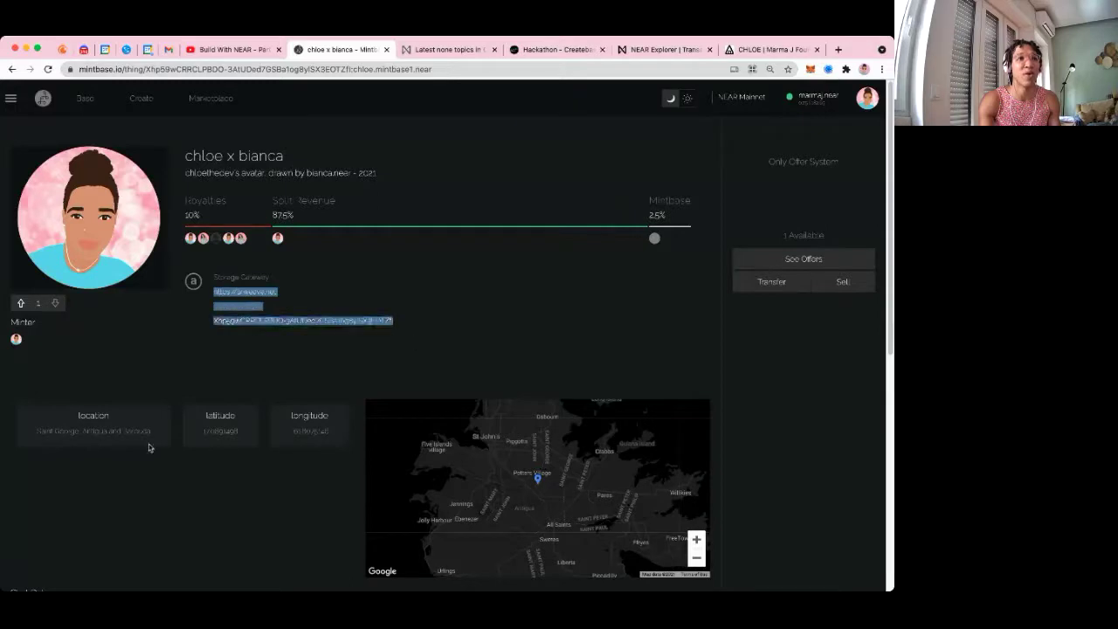
scroll(200, 467, "down", 3)
scroll(207, 367, "up", 3)
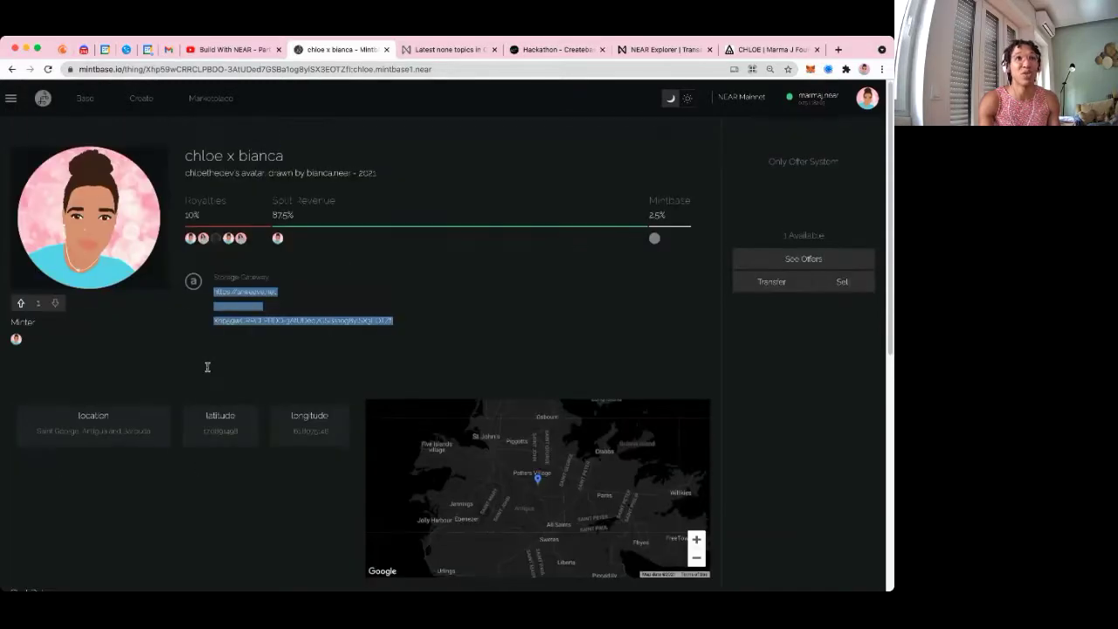
left_click(128, 269)
scroll(437, 393, "down", 1)
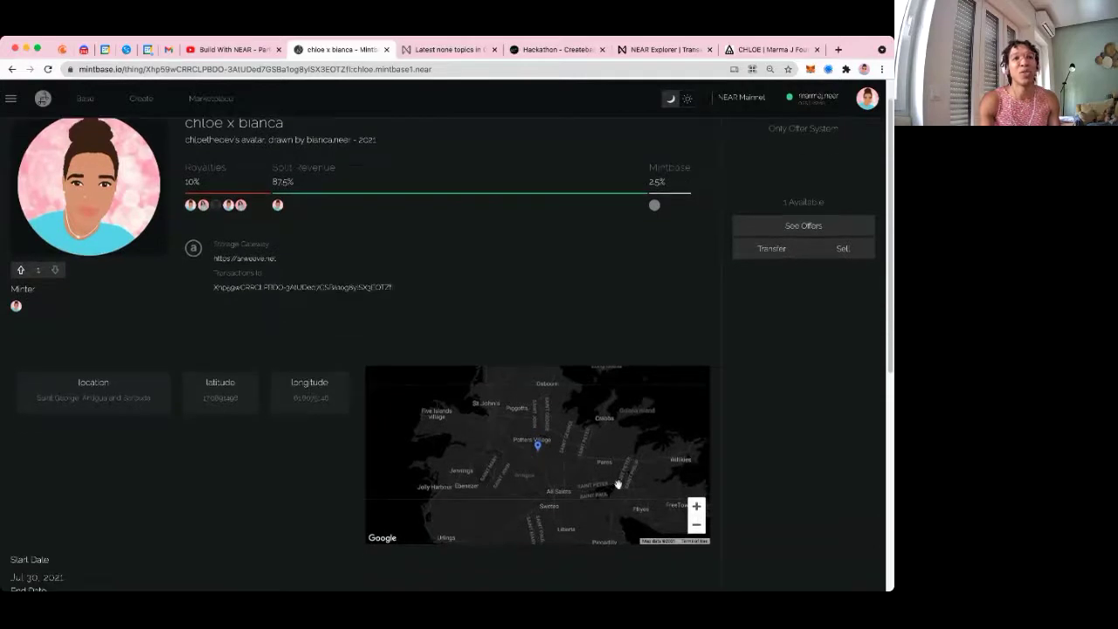
Zoom the map to street level on the location pin and check the start and end dates
left_click(696, 505)
left_click(696, 506)
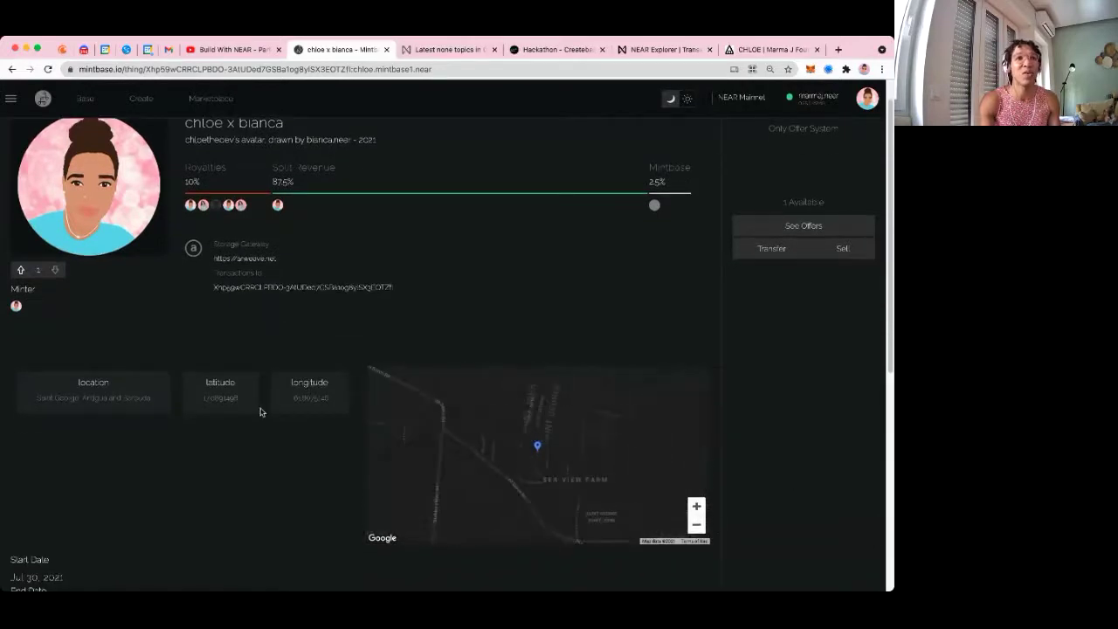
scroll(448, 330, "down", 5)
scroll(64, 279, "up", 2)
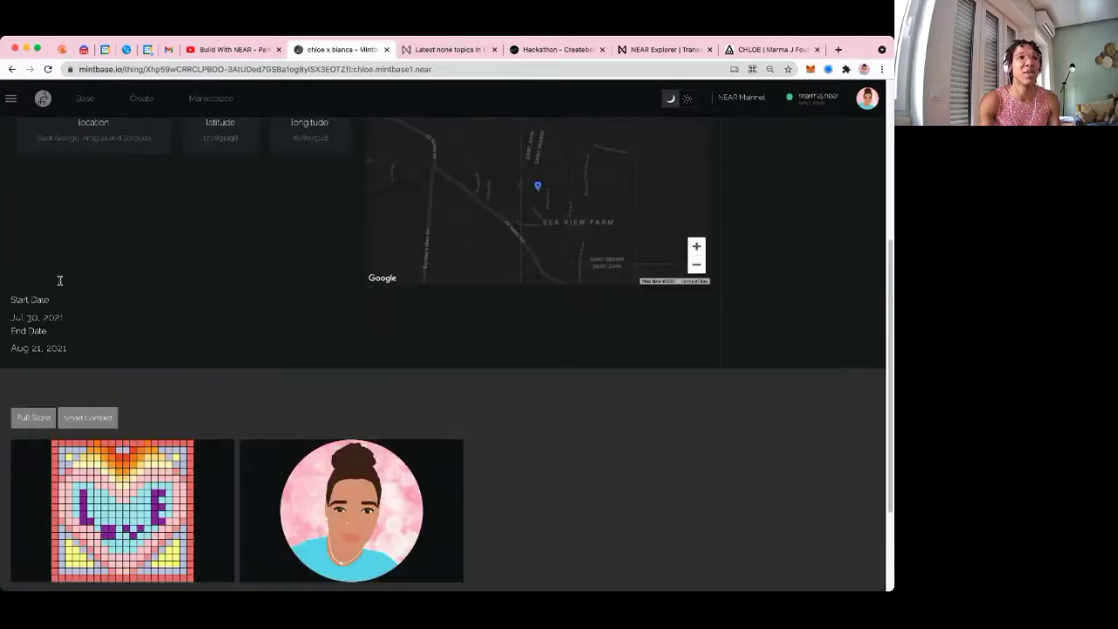
left_click_drag(14, 310, 66, 351)
left_click(70, 338)
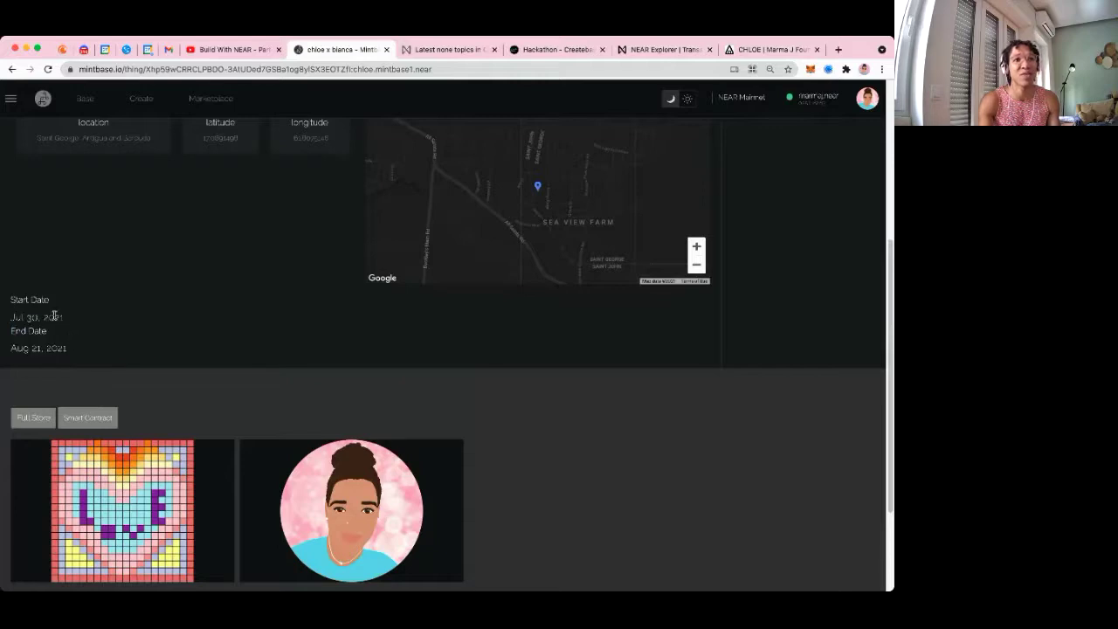
scroll(54, 315, "down", 3)
scroll(150, 352, "up", 10)
scroll(150, 352, "down", 8)
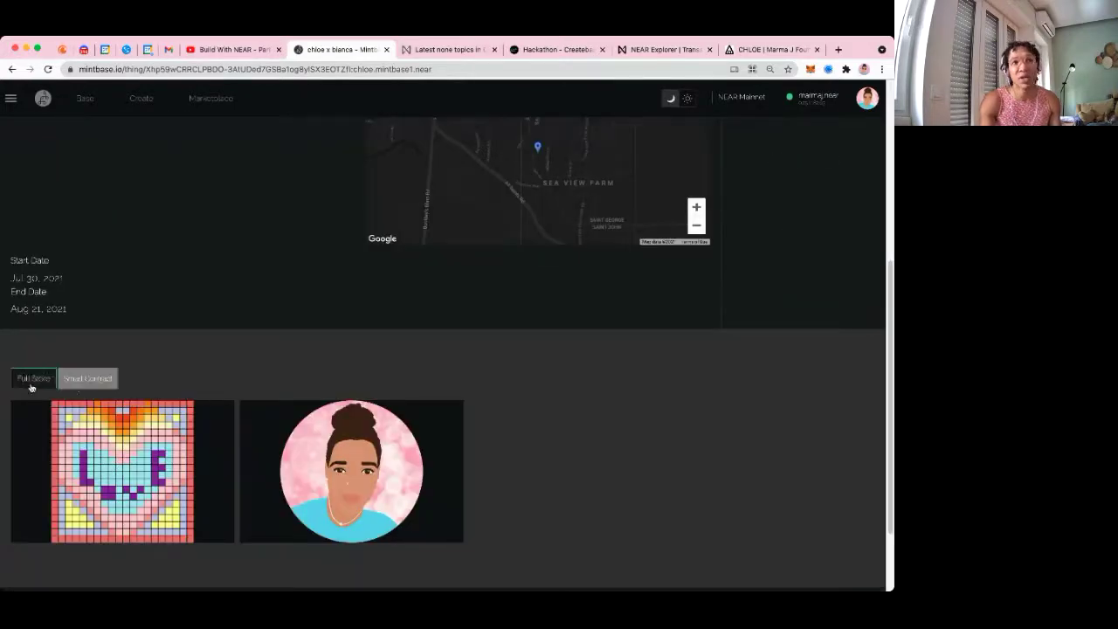
scroll(183, 366, "up", 4)
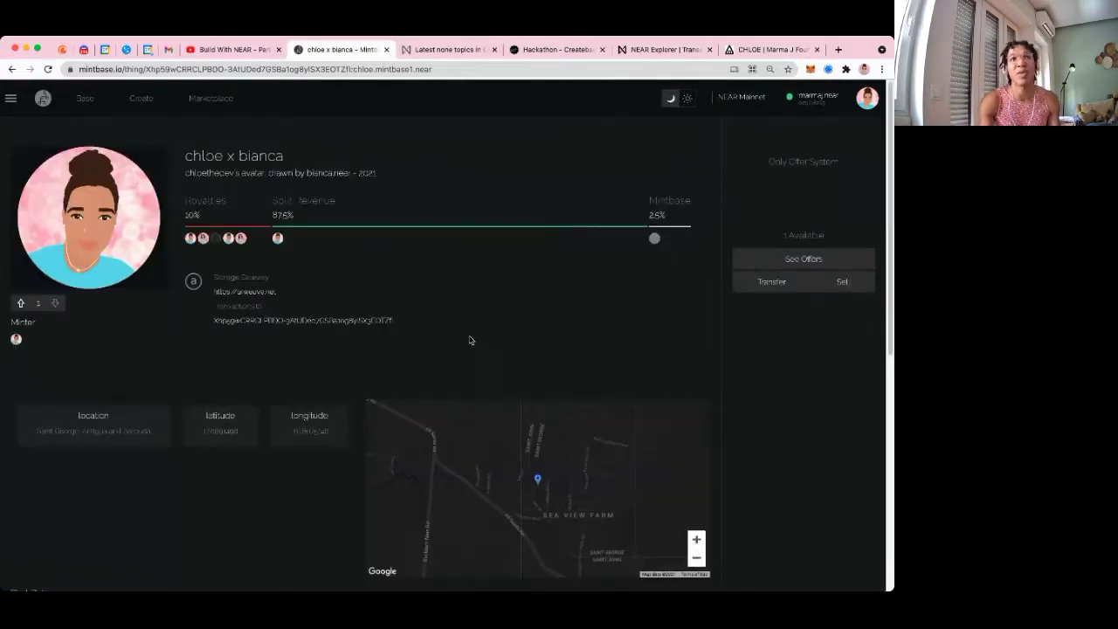
scroll(320, 369, "down", 5)
scroll(185, 411, "down", 1)
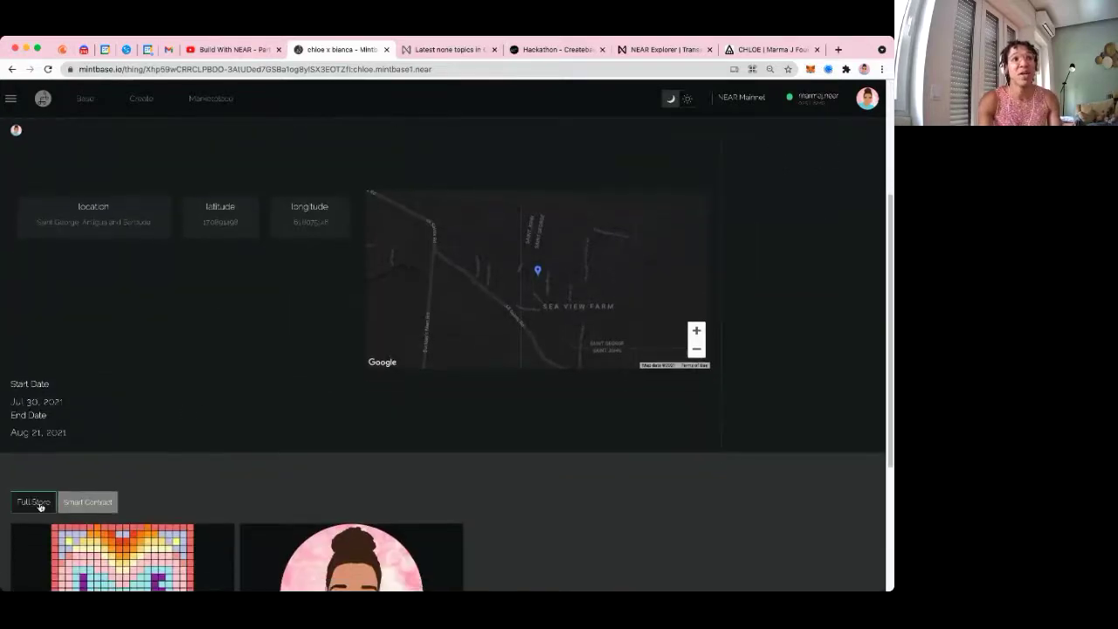
scroll(197, 436, "up", 3)
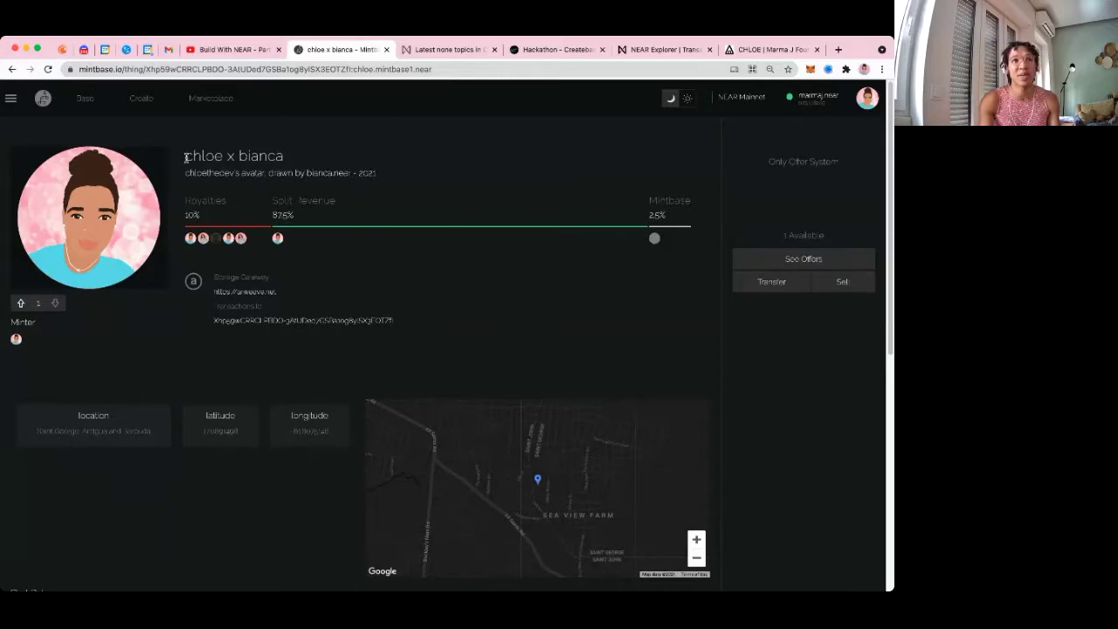
Review the token title, 2021 subtitle and Only Offer System note, and open its offers page
left_click_drag(343, 152, 394, 180)
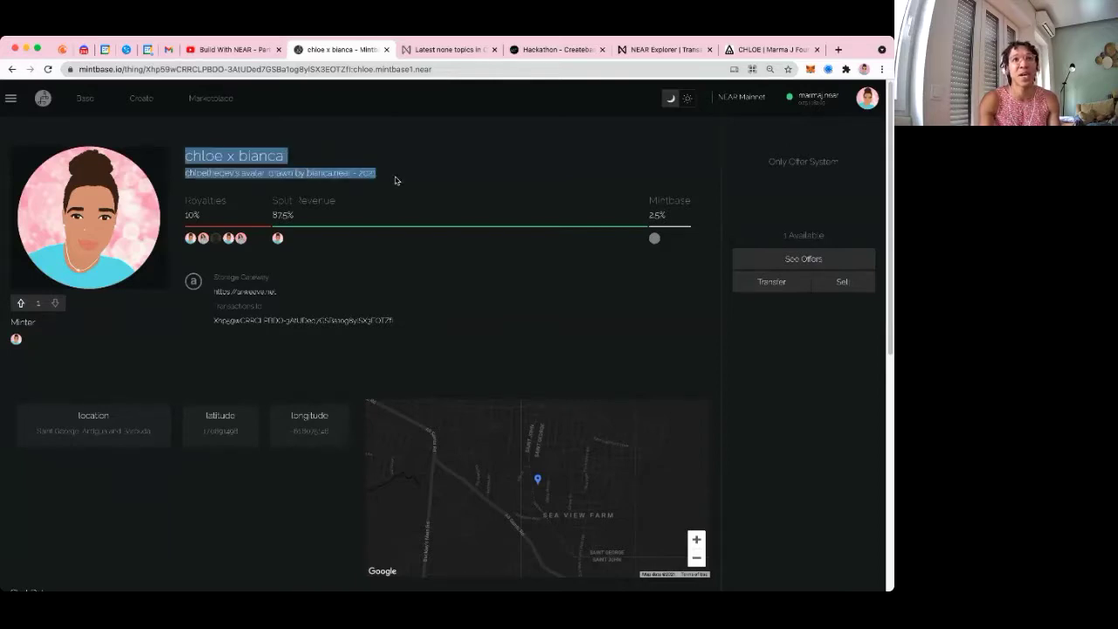
double_click(399, 179)
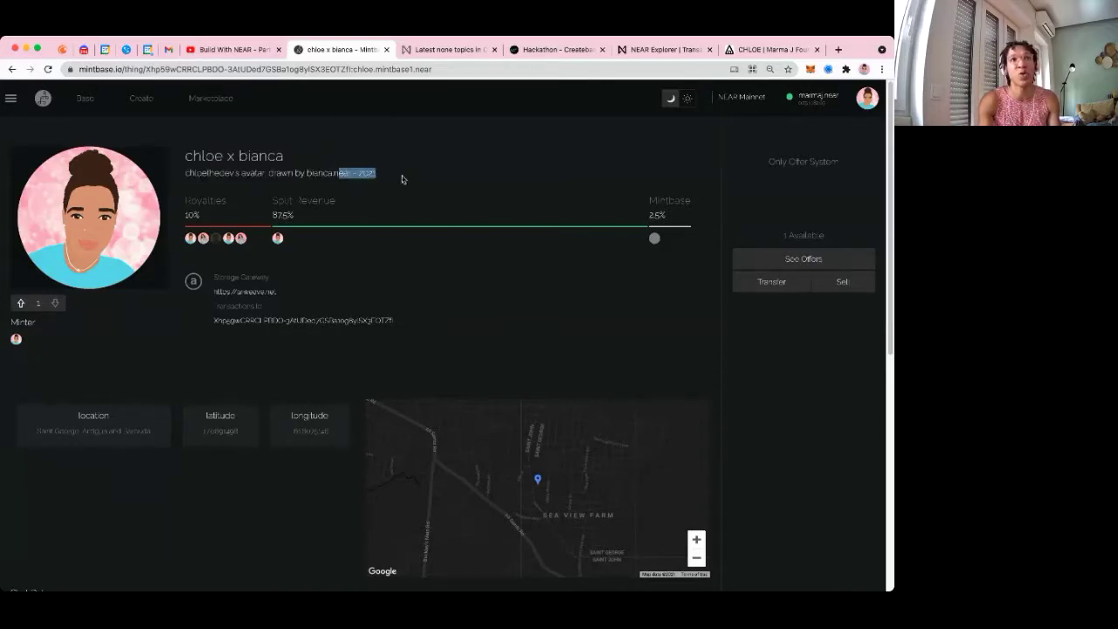
left_click(554, 178)
left_click_drag(769, 162, 842, 161)
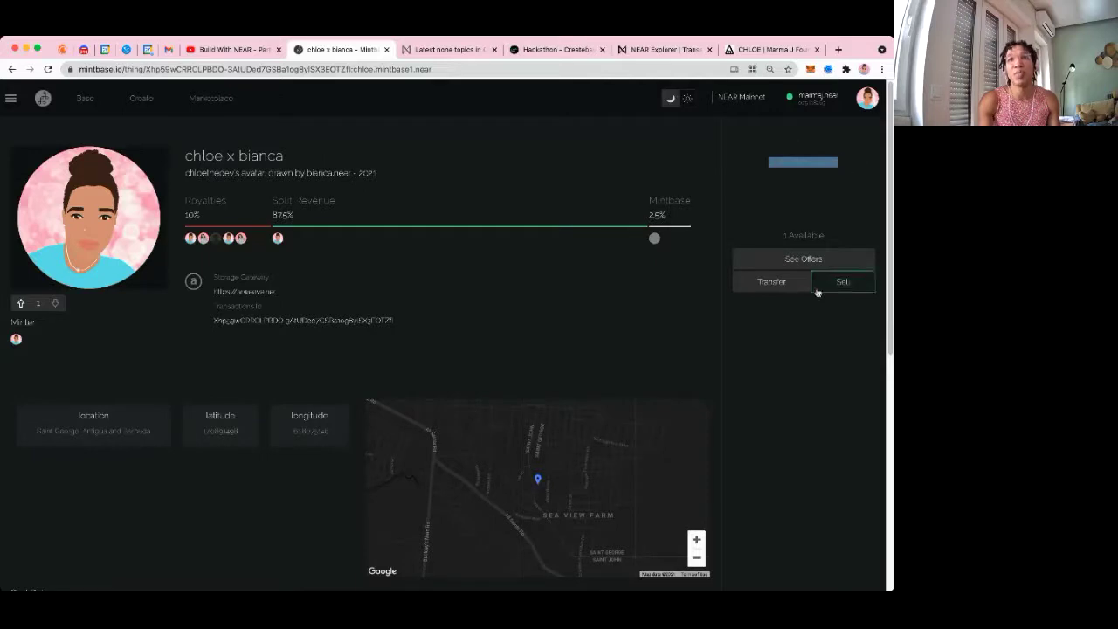
left_click(810, 263)
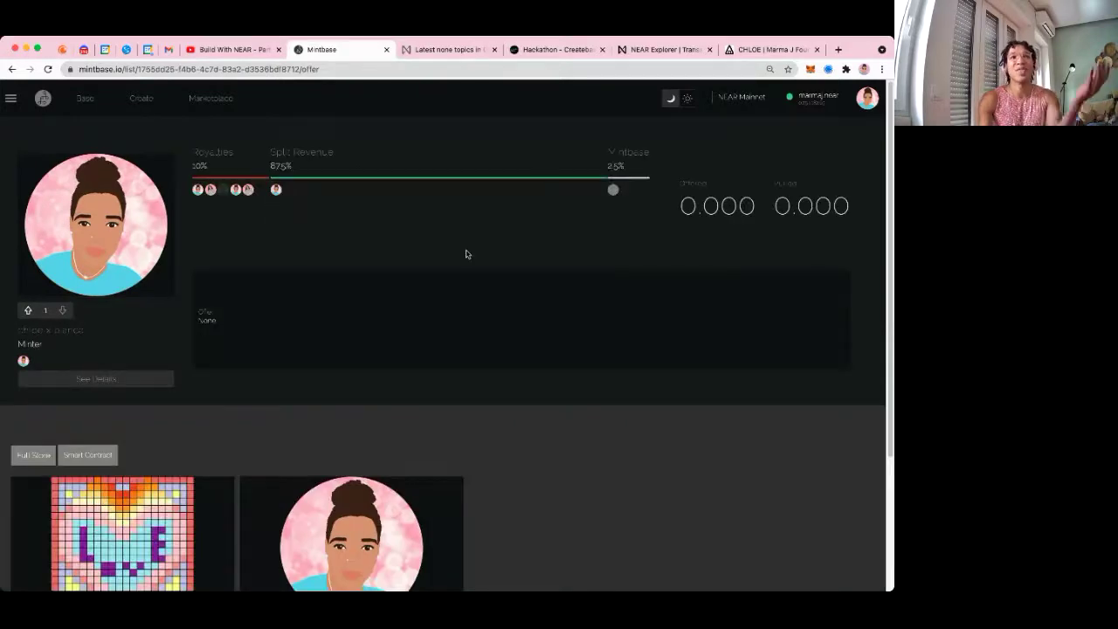
Switch to another linked wallet account and load the avatar NFT's pasted mintbase.io/thing link
left_click(830, 104)
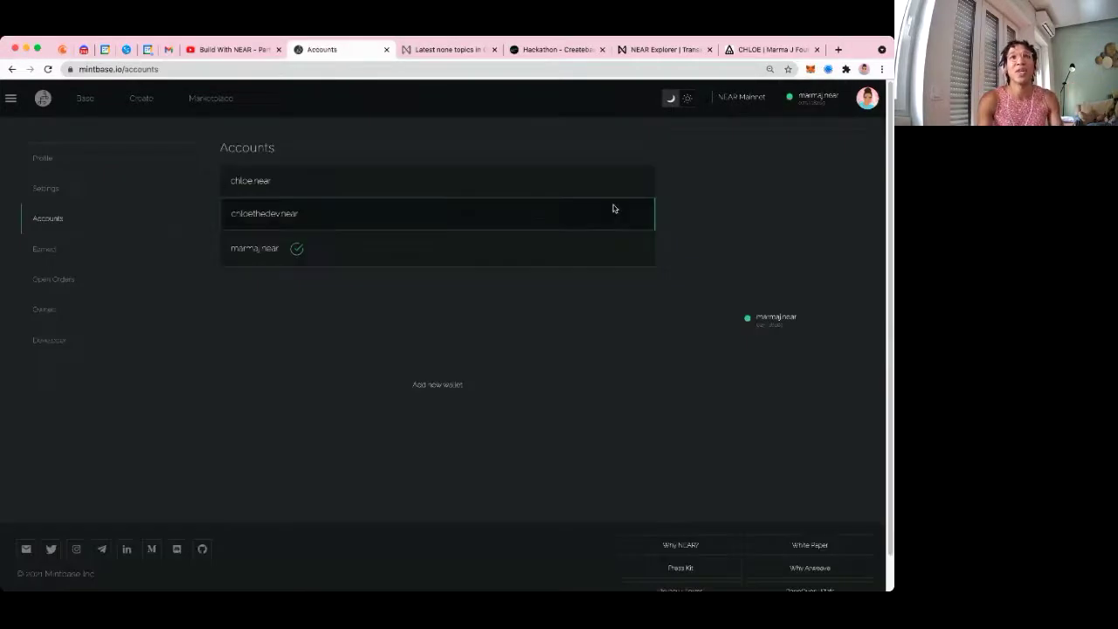
left_click(257, 193)
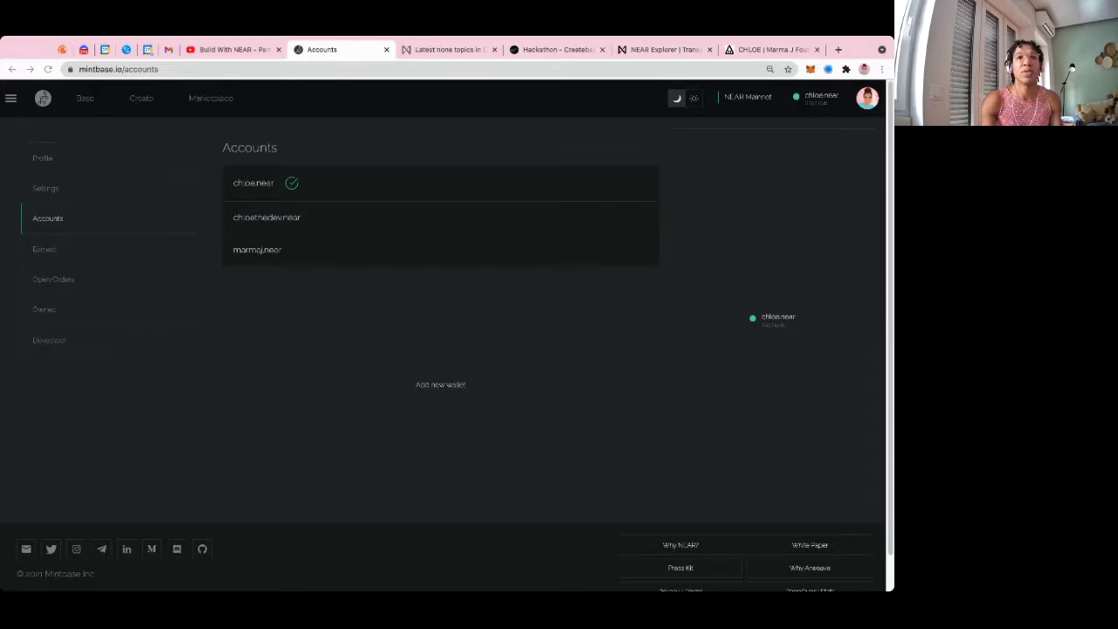
left_click(218, 70)
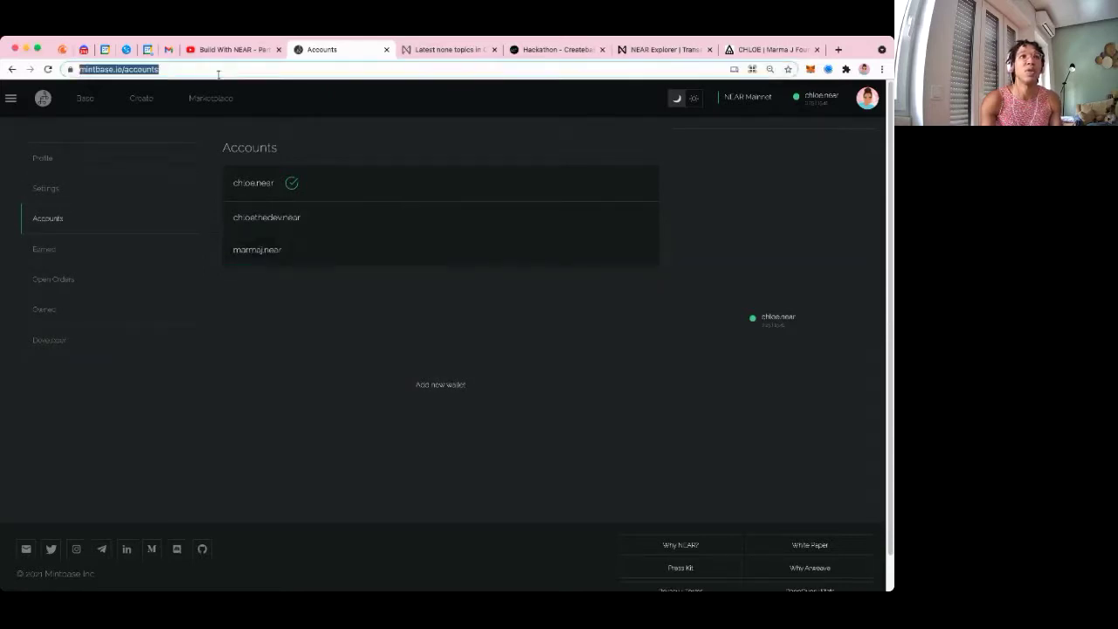
type("mintbase.io/thing/Xhp69wCRRCLPBDD-3AIUDed7GSBa1og8ylSX3EOTZf:chloe.mintbase1.near")
key("Return")
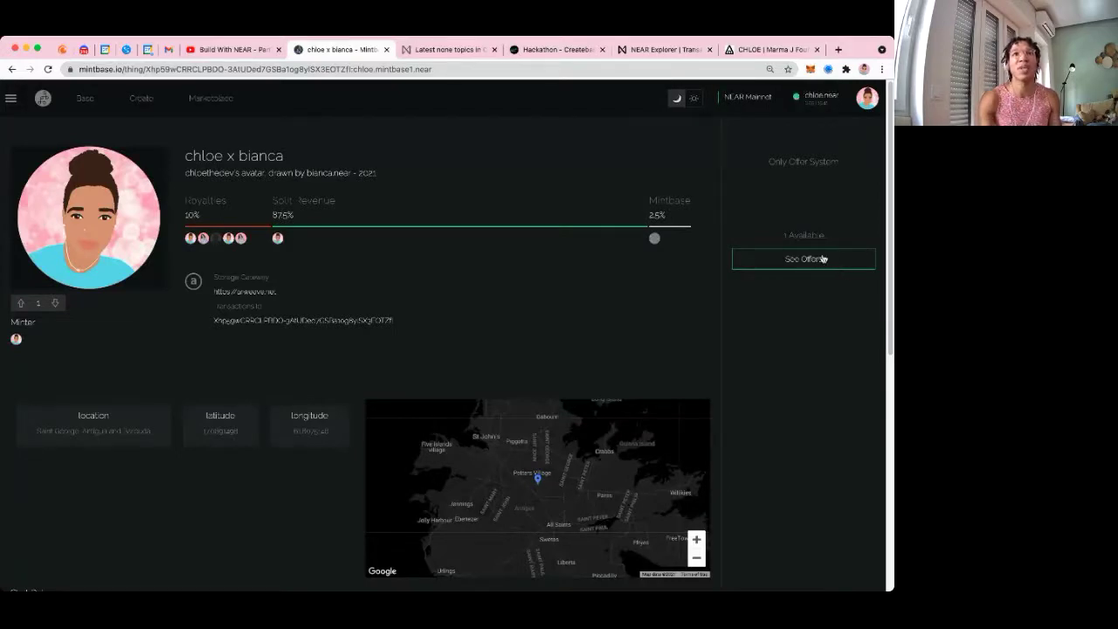
Enter a 13.19 NEAR offer on the 'chloe x bianca' portrait and check its revenue split
left_click(798, 262)
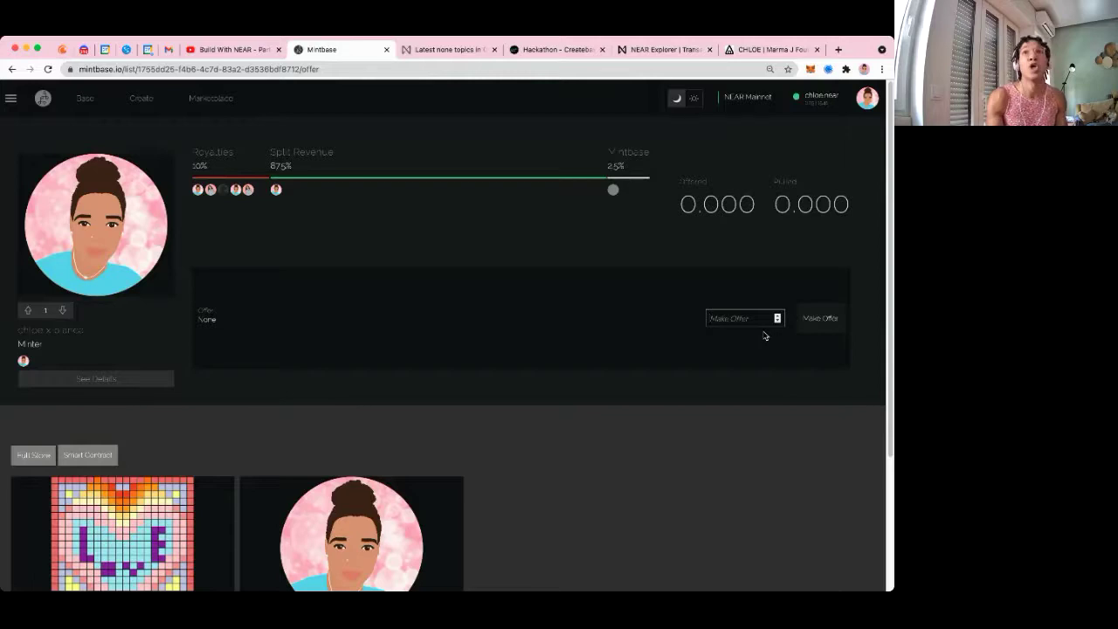
type("13.19")
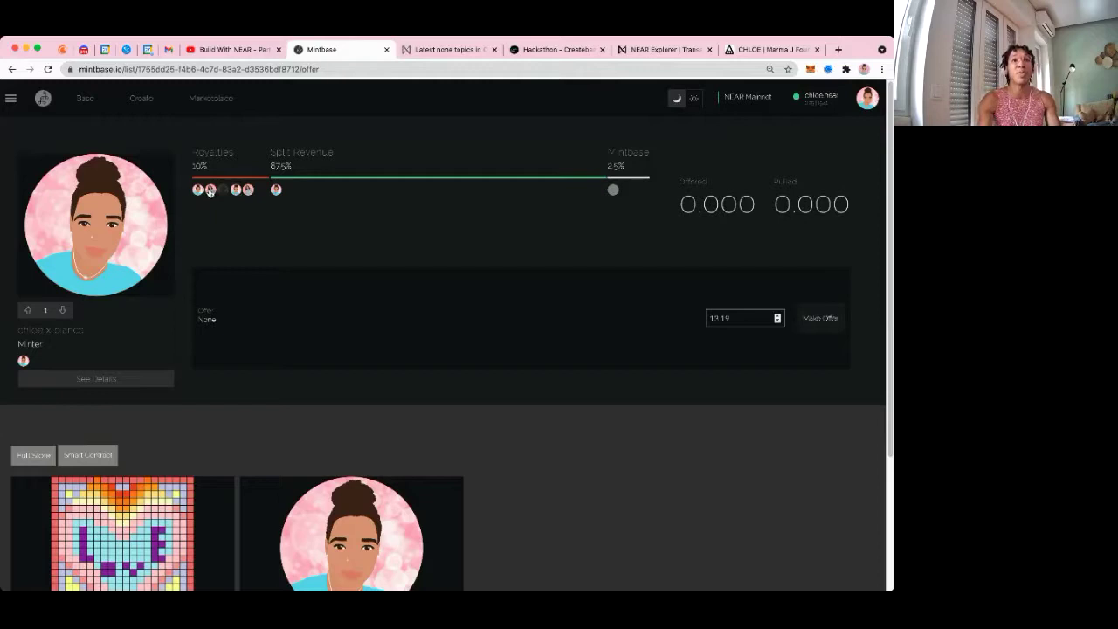
left_click_drag(190, 165, 193, 172)
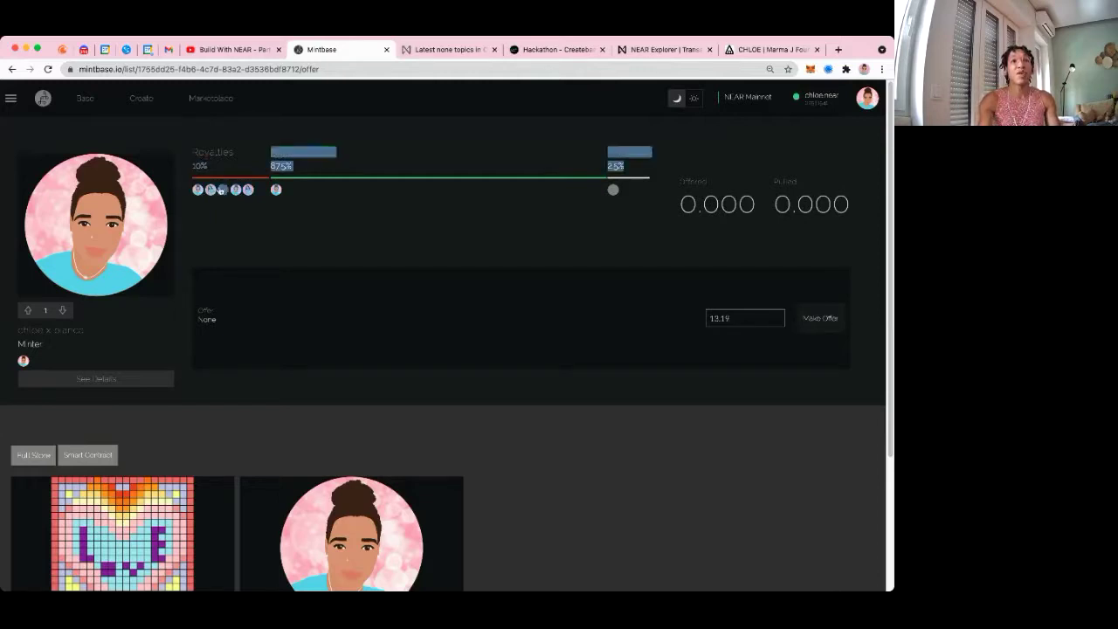
left_click(262, 165)
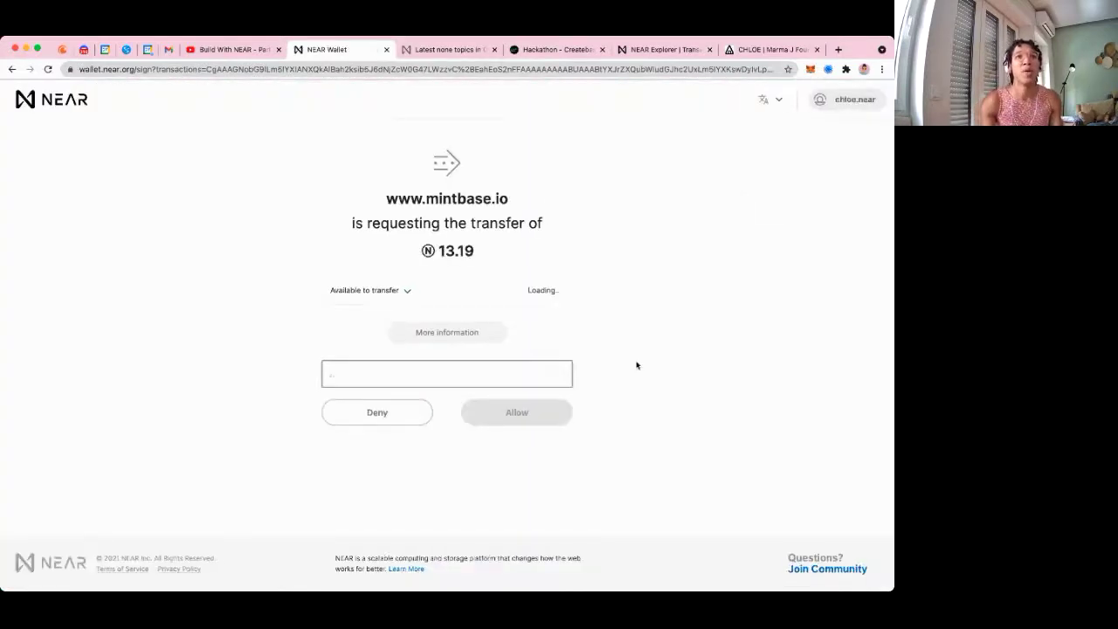
Allow the 13.19 NEAR transfer in NEAR Wallet and close the success screen
left_click(517, 414)
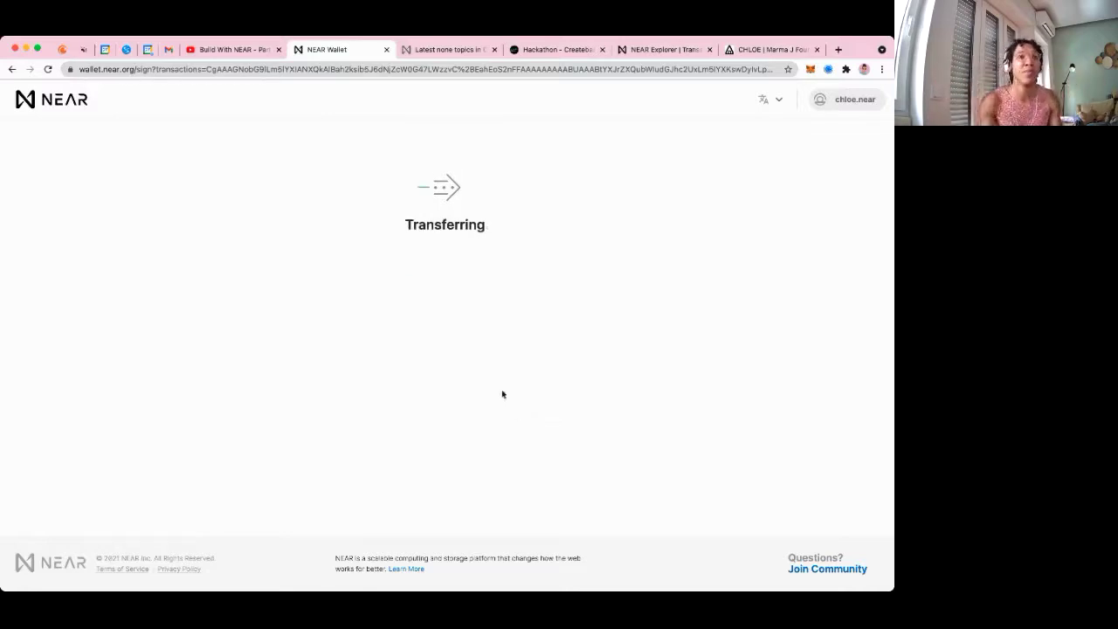
left_click(445, 262)
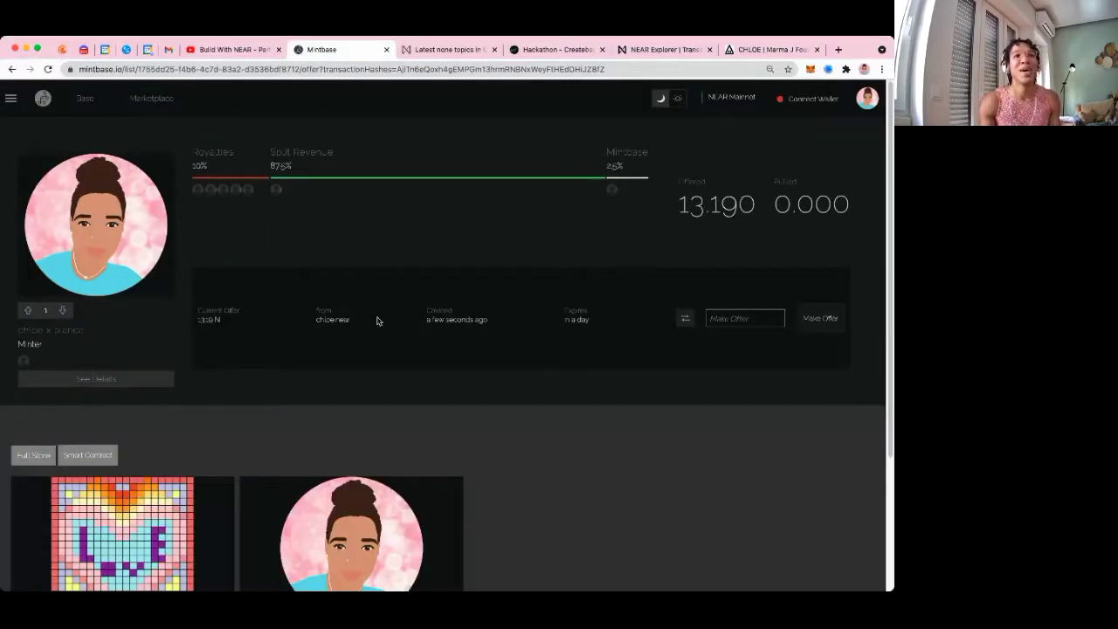
Note the 13.190 offered amount, view open orders, and make the third linked account active
left_click_drag(760, 207, 679, 202)
left_click(681, 202)
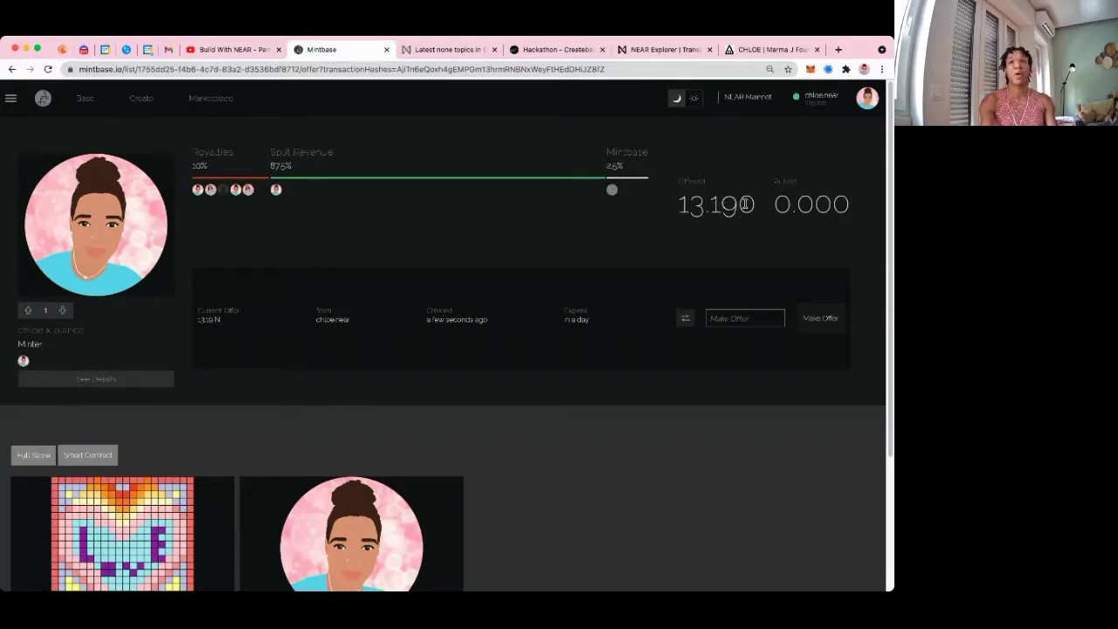
left_click(878, 94)
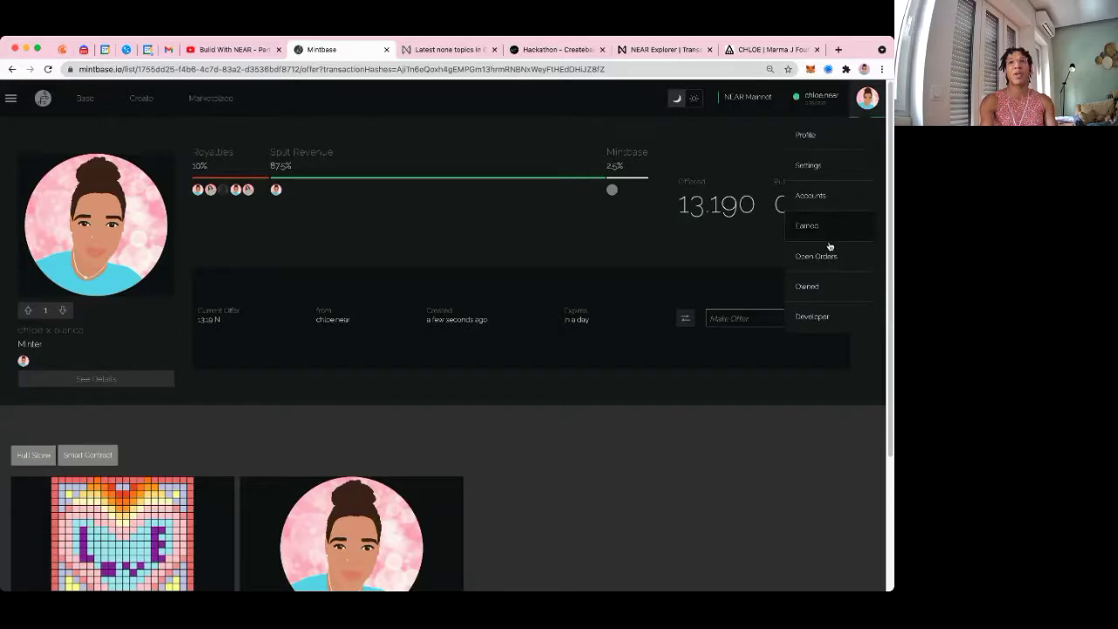
left_click(815, 257)
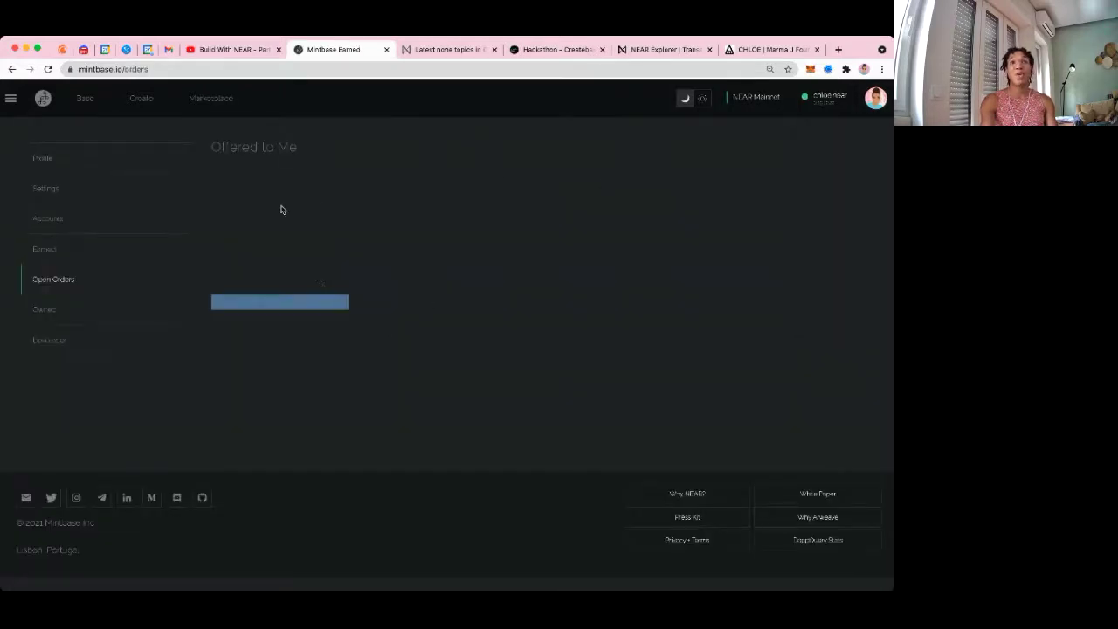
left_click(875, 97)
left_click(829, 194)
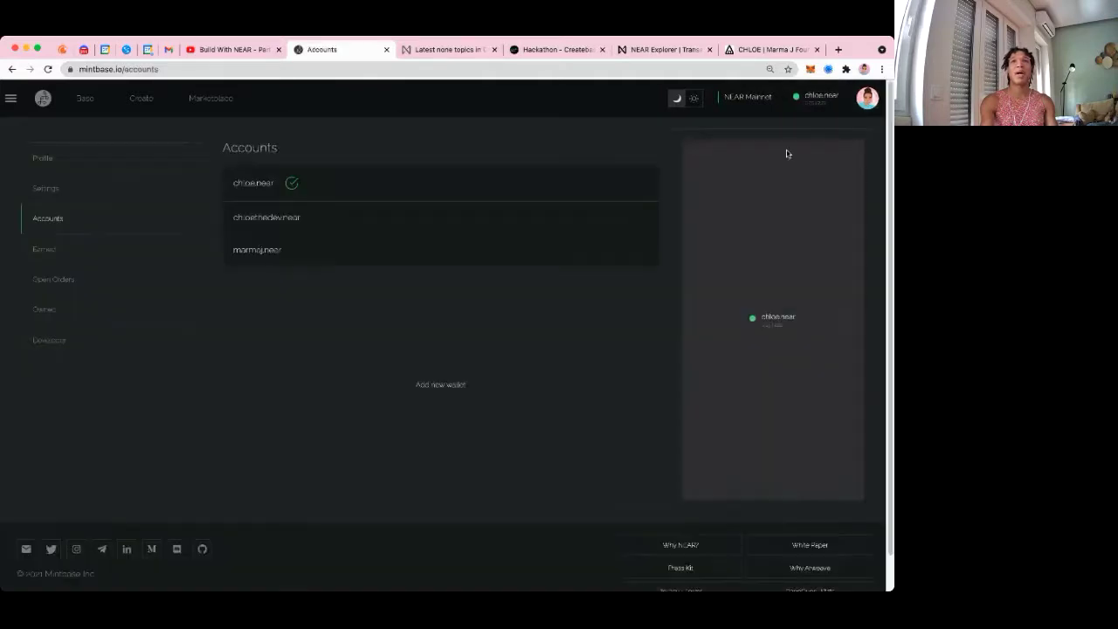
left_click(262, 251)
Check the account's 0.00 N earnings, then open the owned 'chloe x bianca' NFT's offers
left_click(867, 98)
left_click(799, 262)
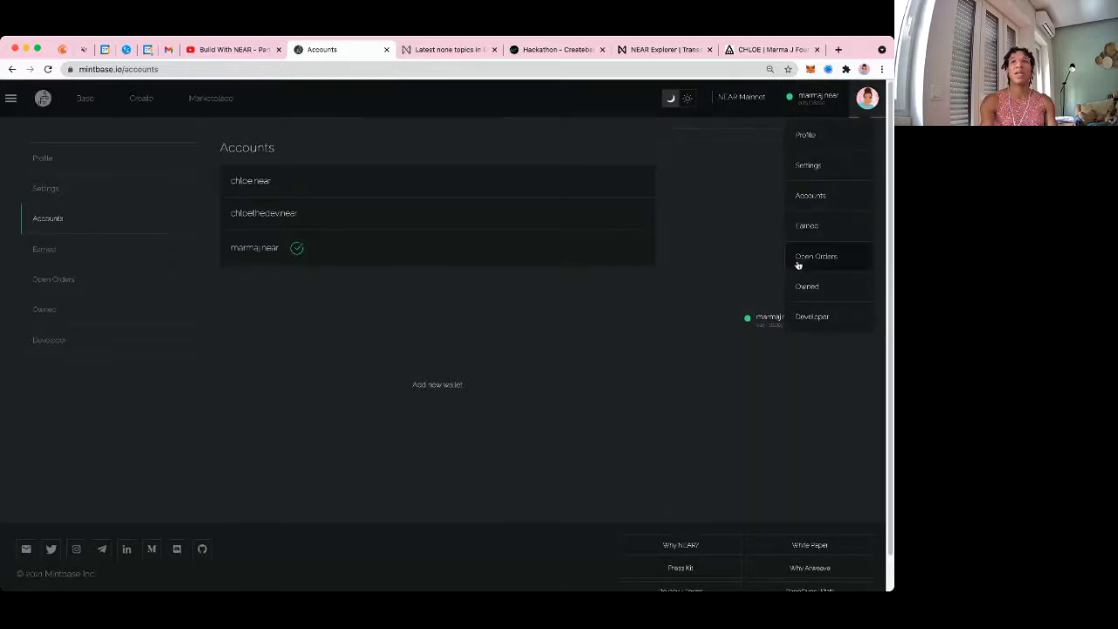
left_click(816, 226)
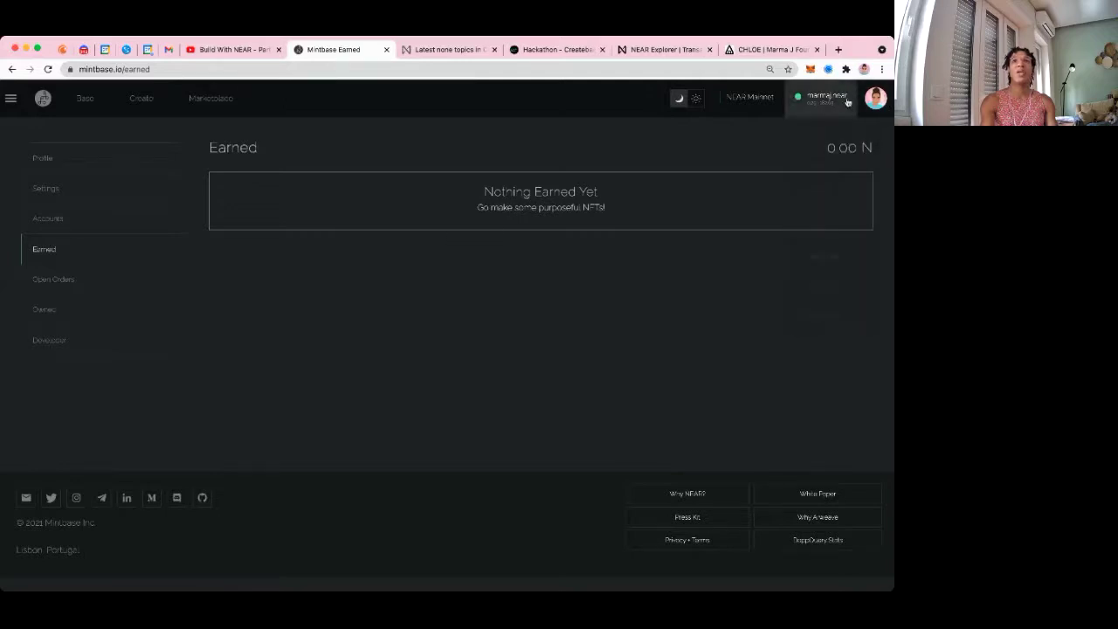
left_click(85, 99)
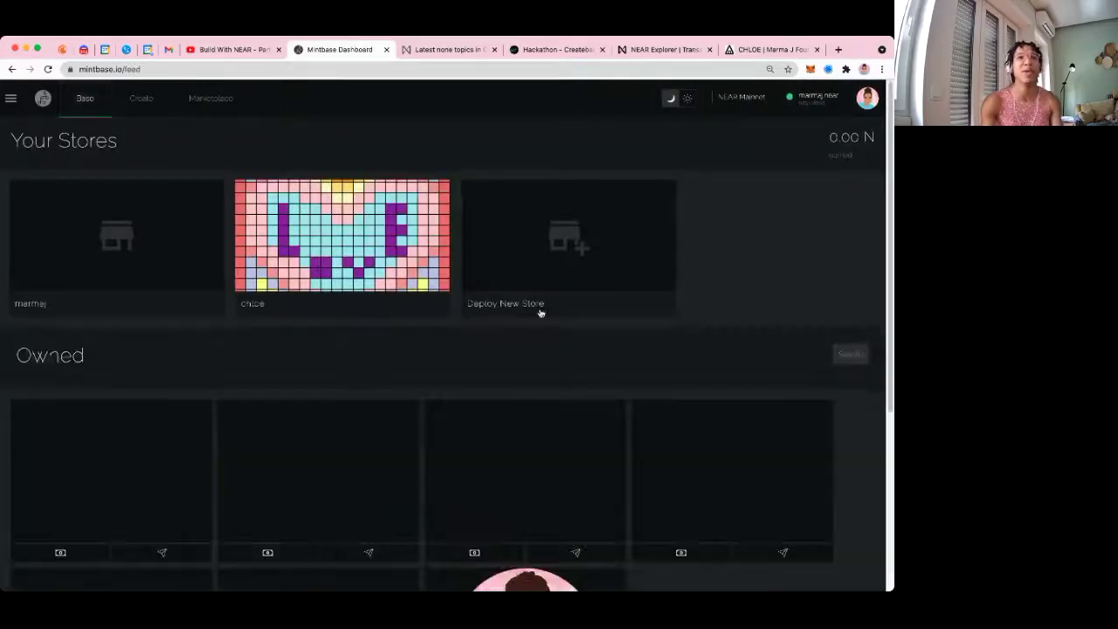
scroll(584, 446, "down", 5)
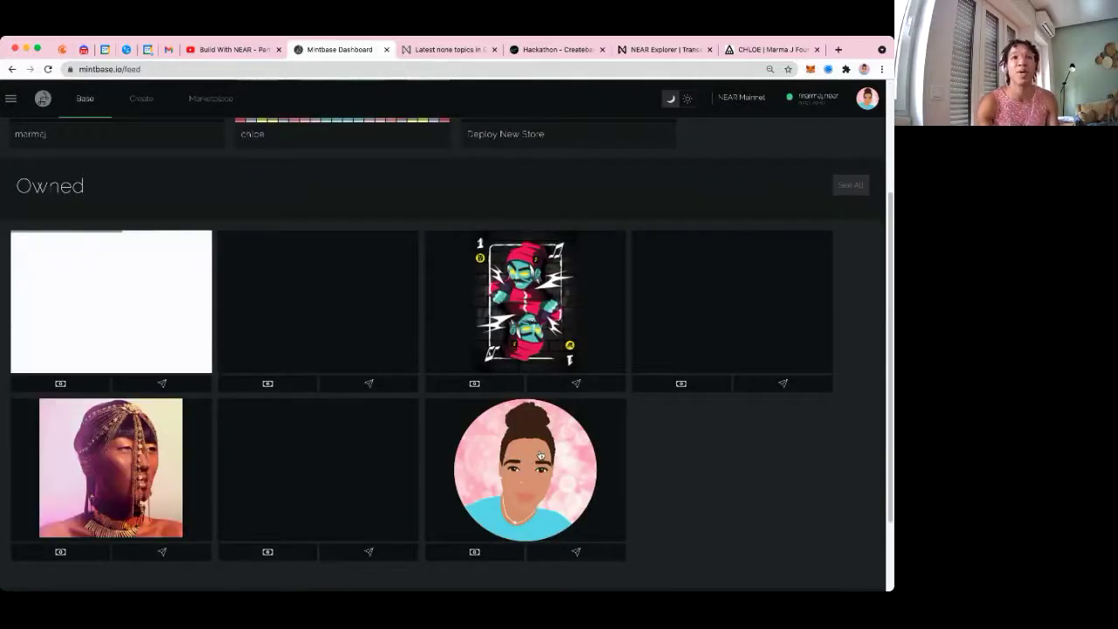
left_click(540, 456)
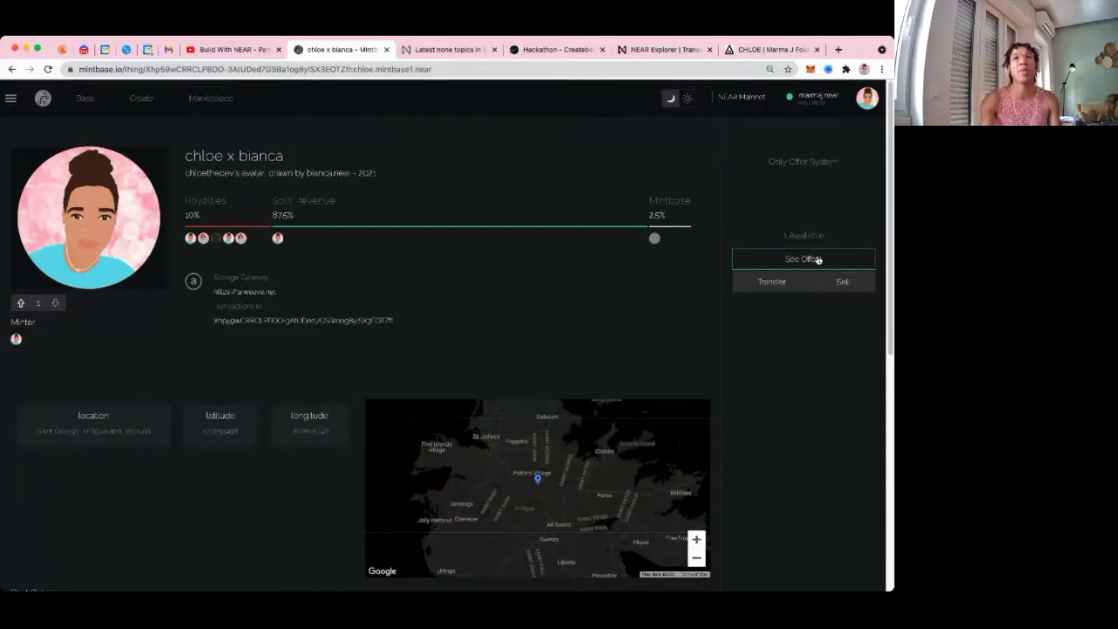
left_click(801, 260)
Check the Open Orders page's Offered to Me and My Offers that Expired sections, then head back
left_click(867, 98)
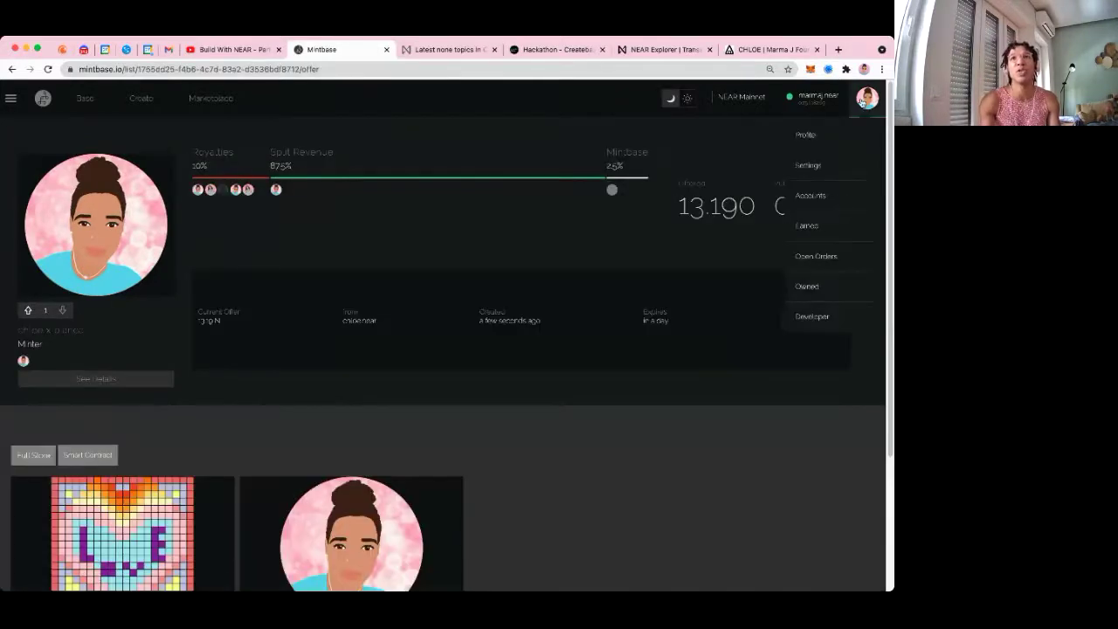
left_click(822, 260)
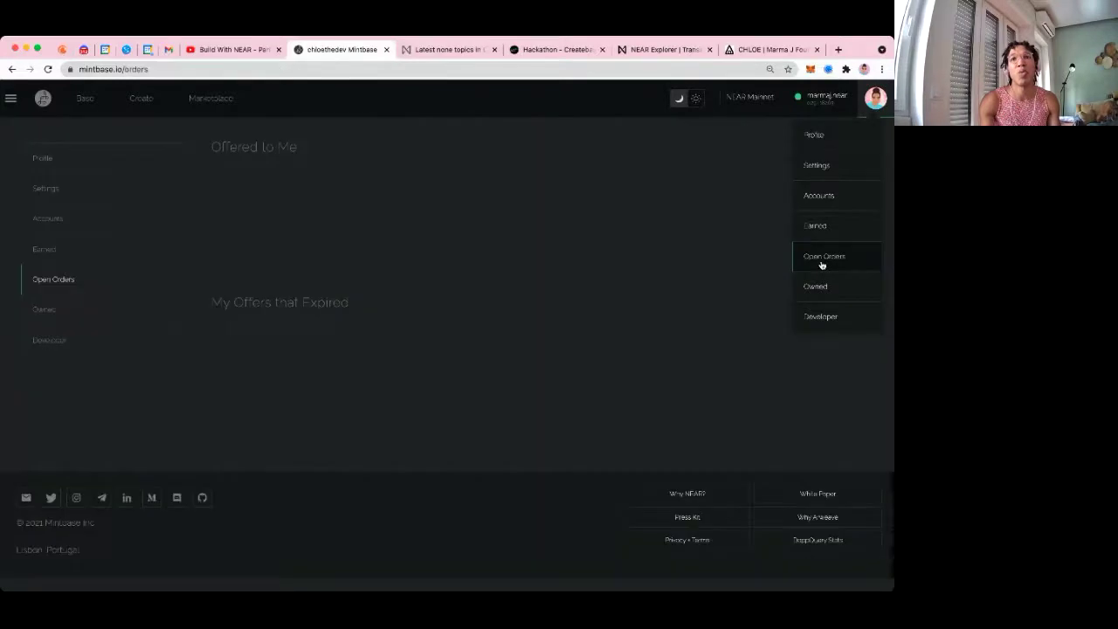
left_click_drag(222, 147, 289, 146)
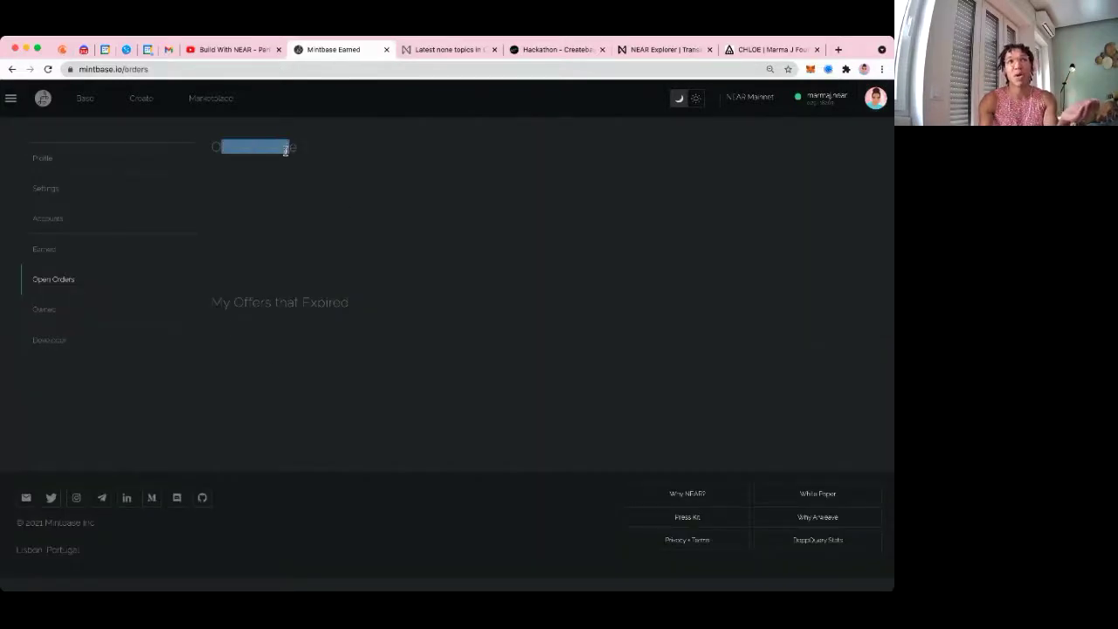
left_click_drag(220, 303, 446, 303)
left_click(452, 277)
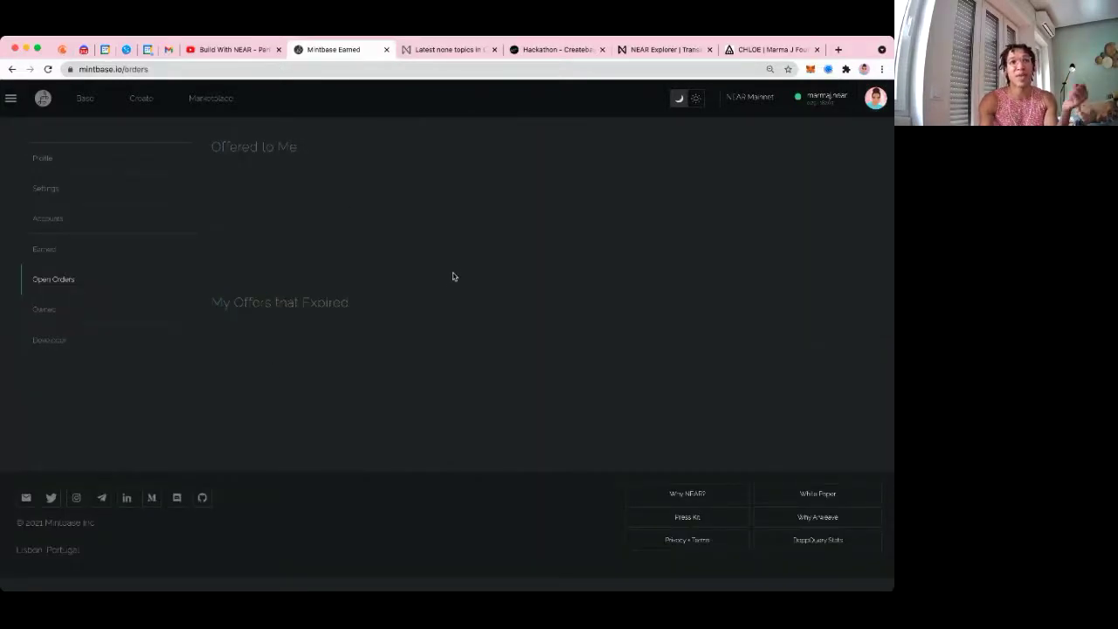
left_click(11, 70)
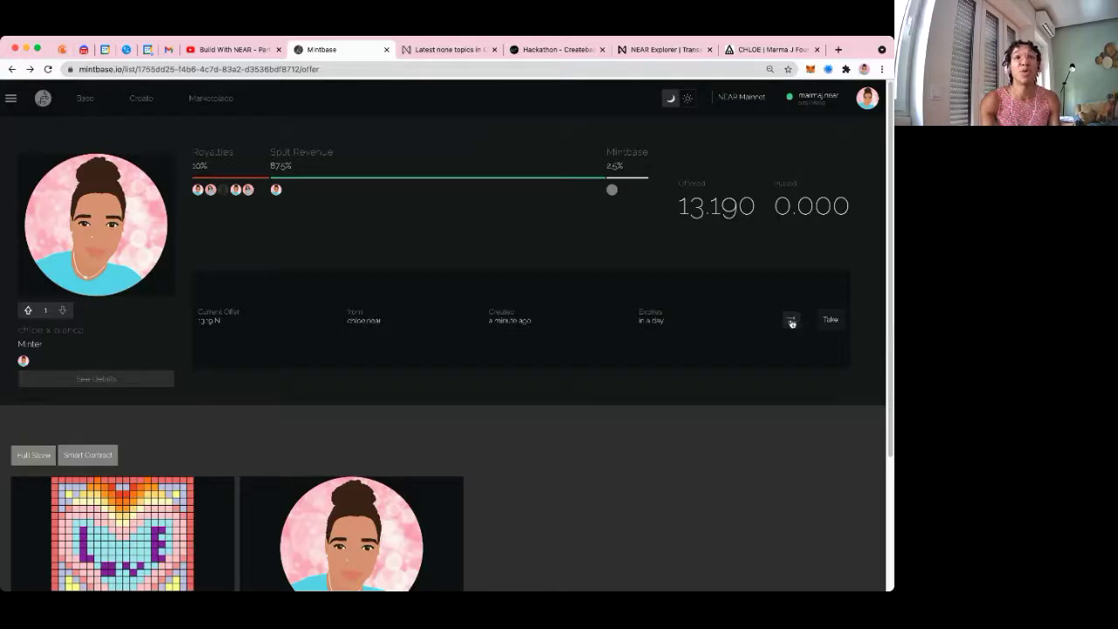
Inspect the make_offer transaction's signing account, receiving contract and 13.19 NEAR deposit in NEAR Explorer
left_click(791, 320)
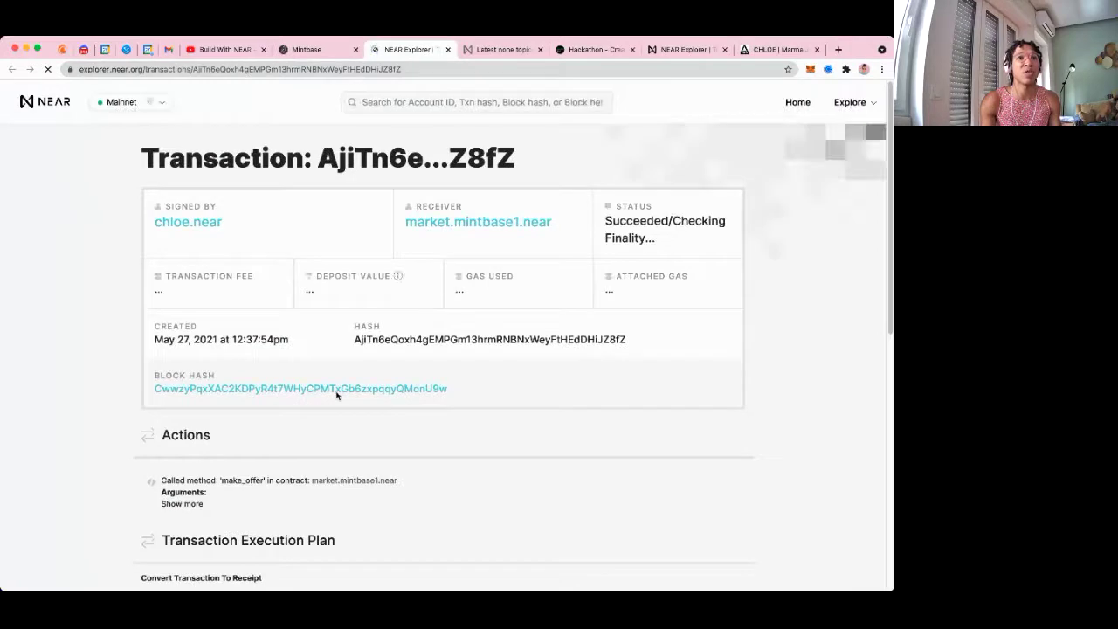
scroll(189, 219, "down", 1)
double_click(193, 198)
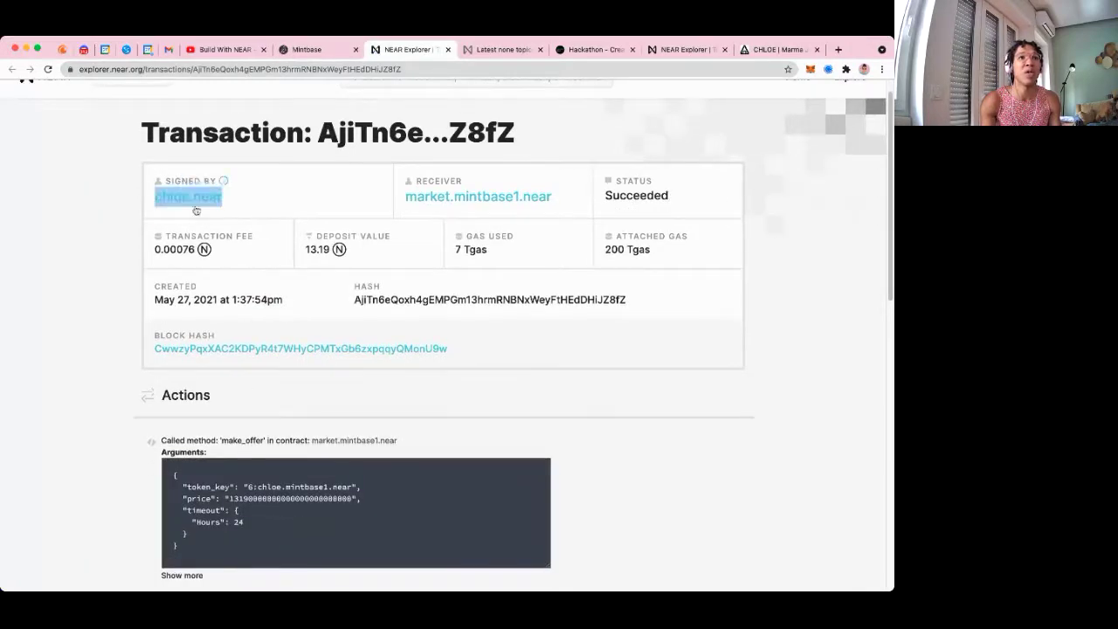
left_click_drag(400, 200, 553, 191)
scroll(558, 221, "down", 2)
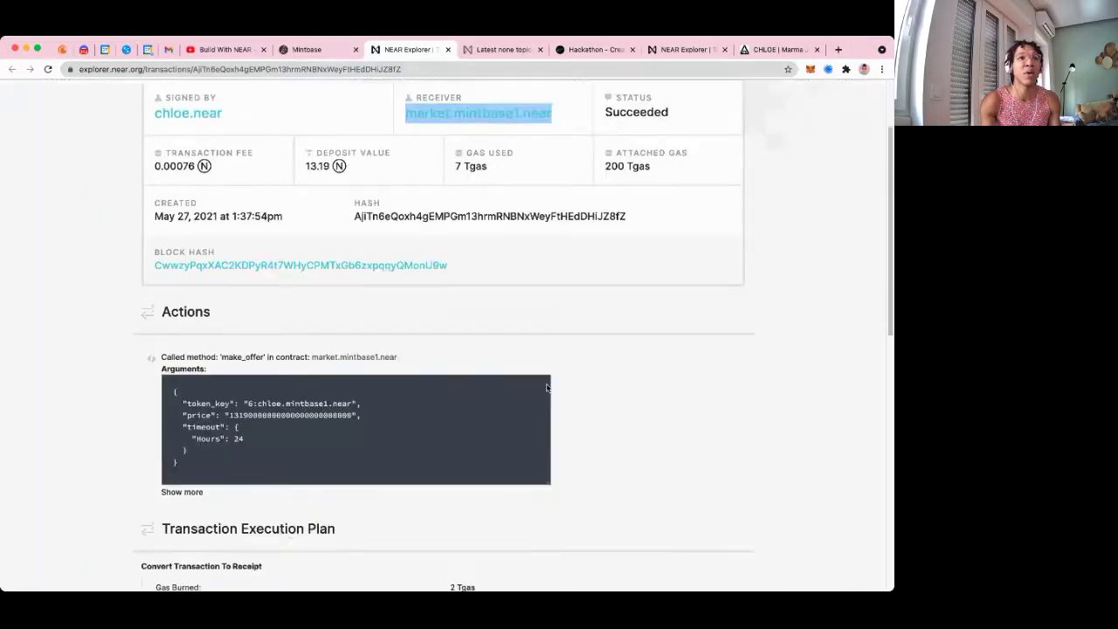
left_click_drag(222, 416, 370, 413)
left_click(241, 410)
scroll(332, 429, "down", 14)
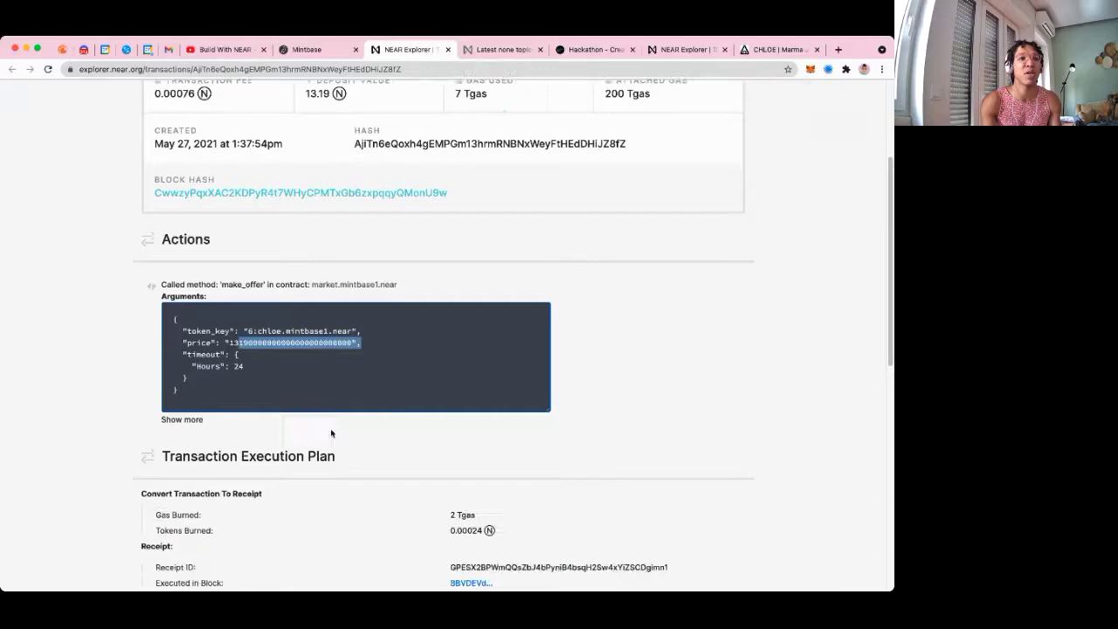
scroll(406, 324, "up", 15)
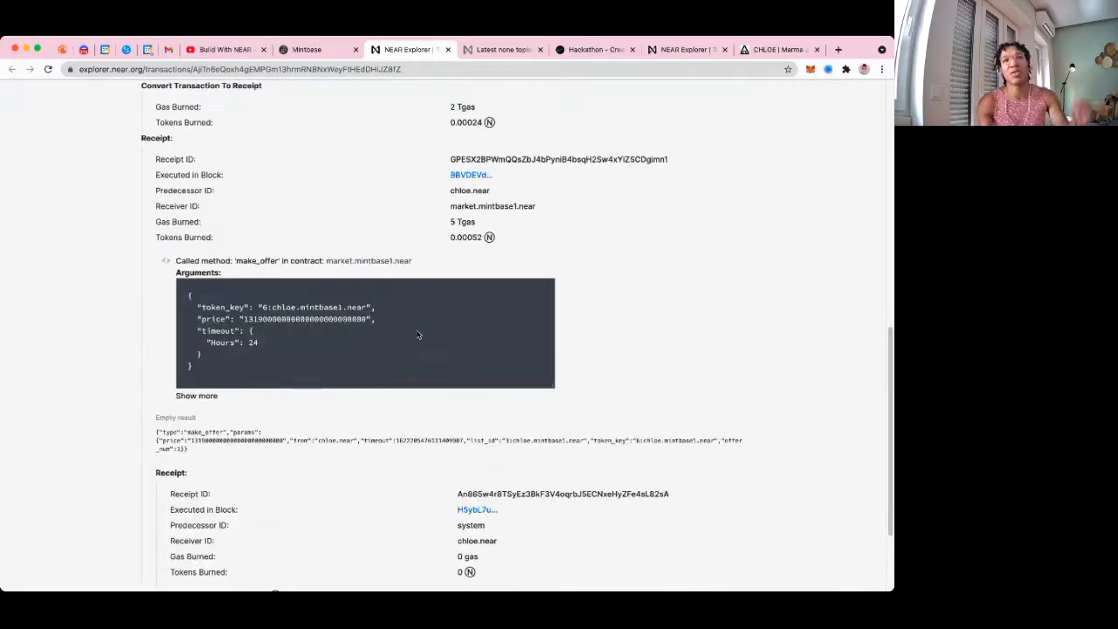
Select the transaction page address, then return to the Mintbase offer page
left_click(249, 70)
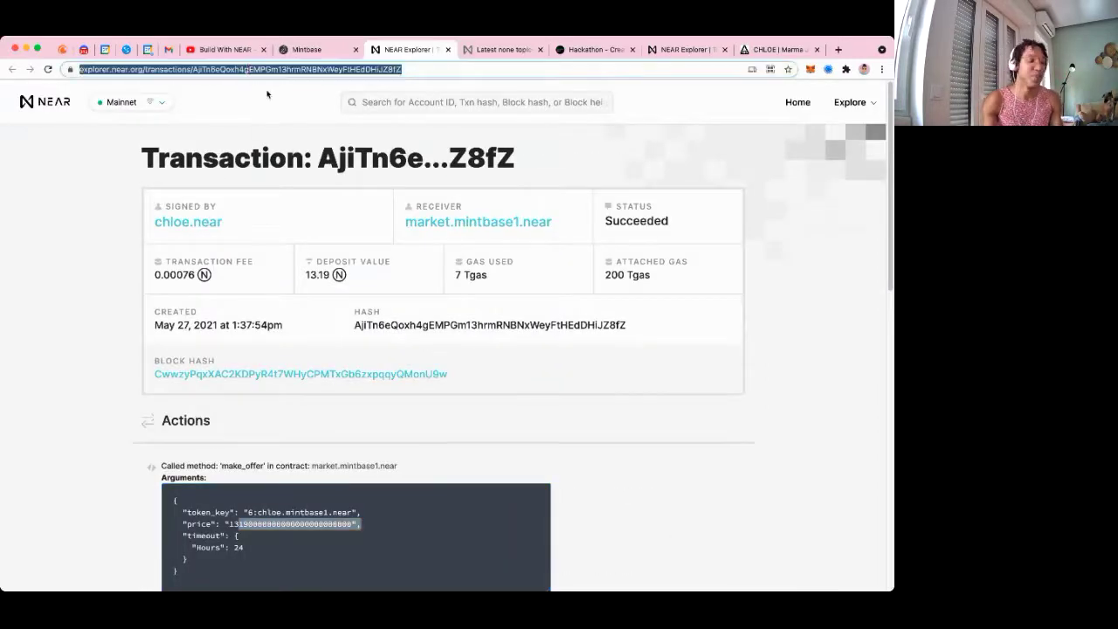
scroll(444, 349, "down", 5)
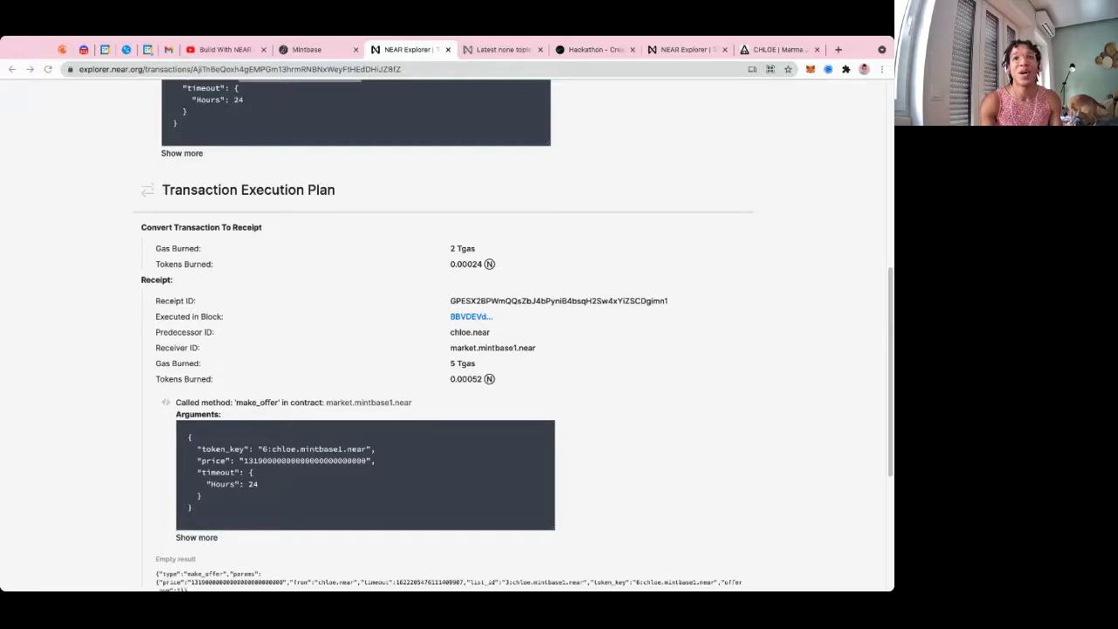
key("super+Tab")
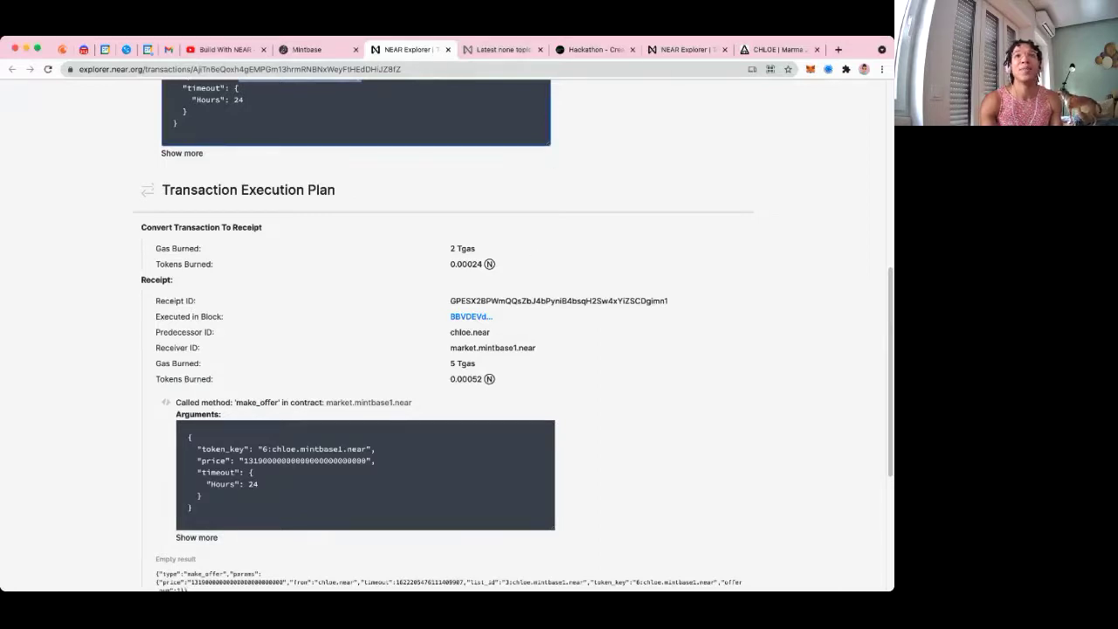
left_click(306, 50)
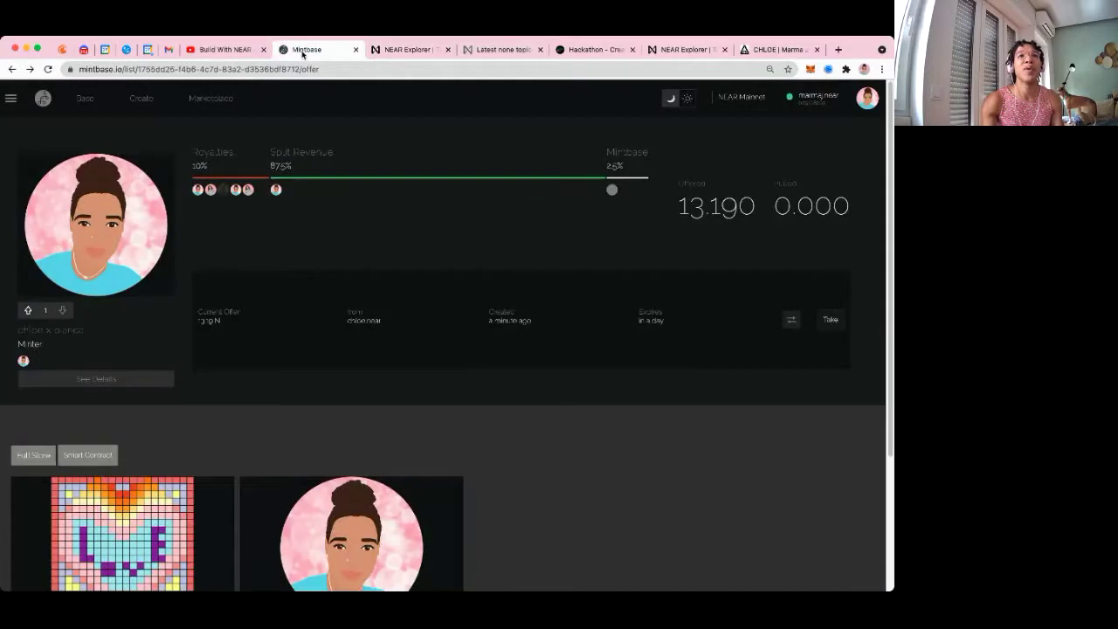
Accept the 13.19 NEAR offer, inspect the accept_and_transfer token_key argument, and allow the wallet request
left_click(830, 321)
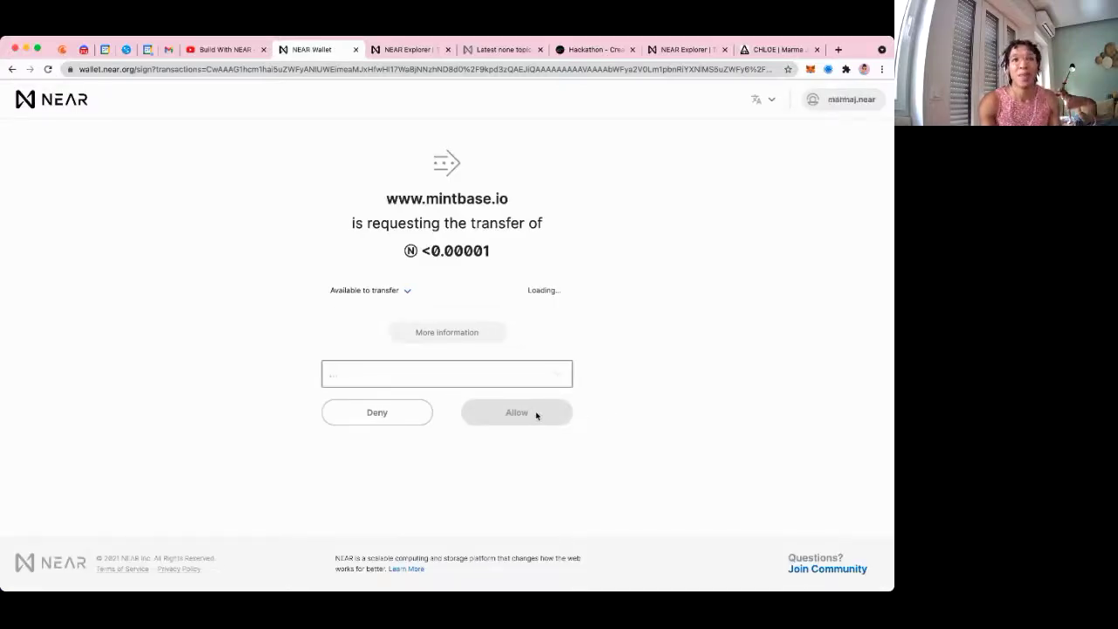
left_click(455, 332)
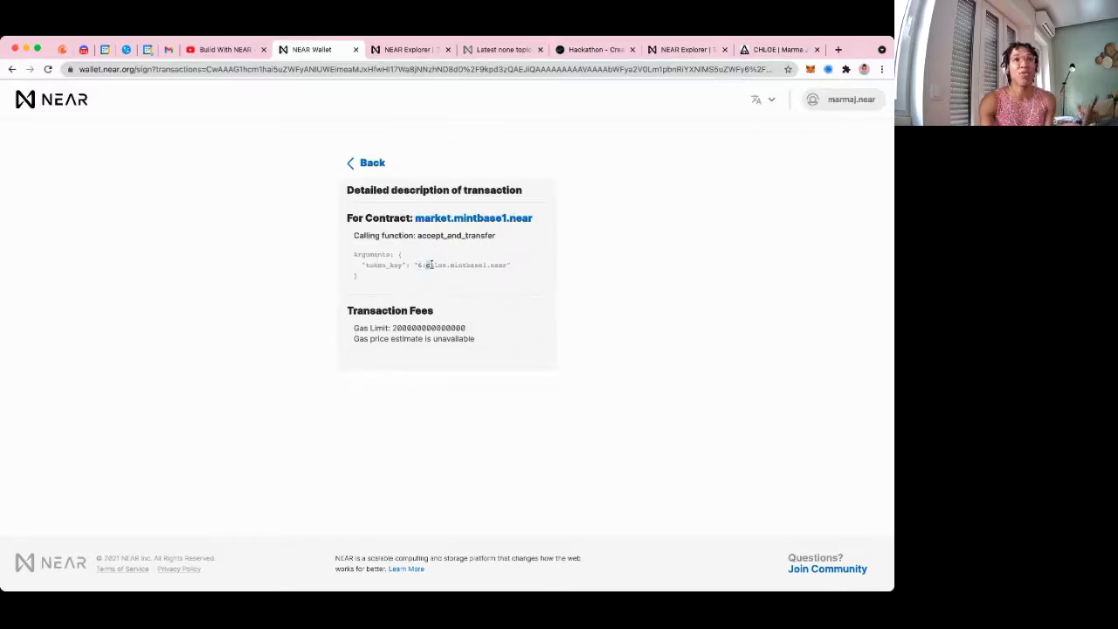
left_click_drag(448, 264, 512, 267)
left_click(436, 265)
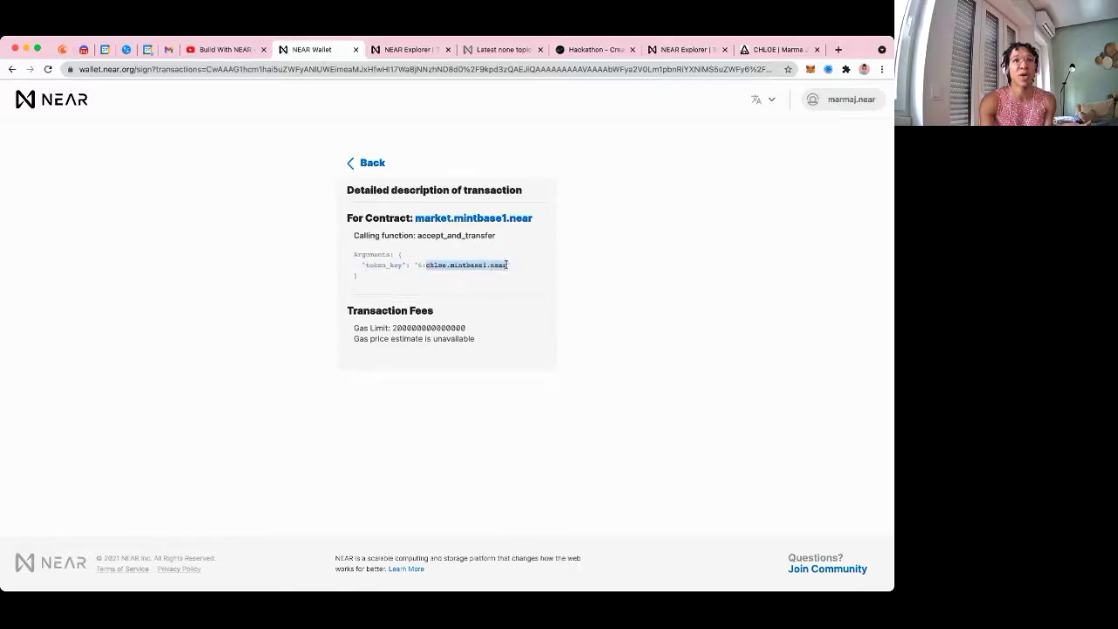
left_click(419, 264)
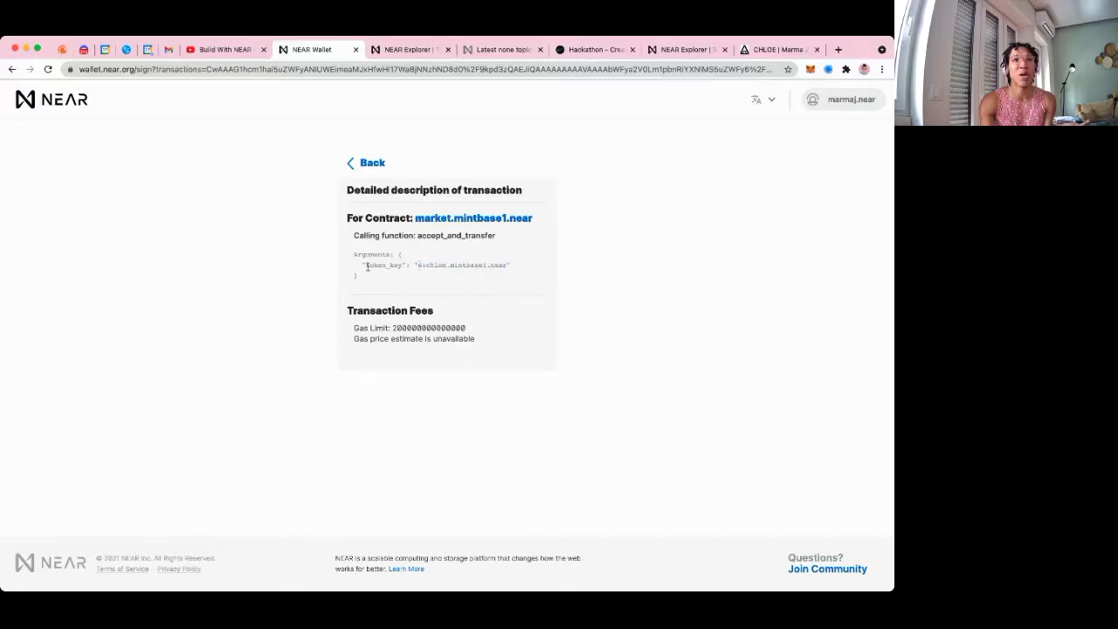
left_click_drag(367, 265, 512, 265)
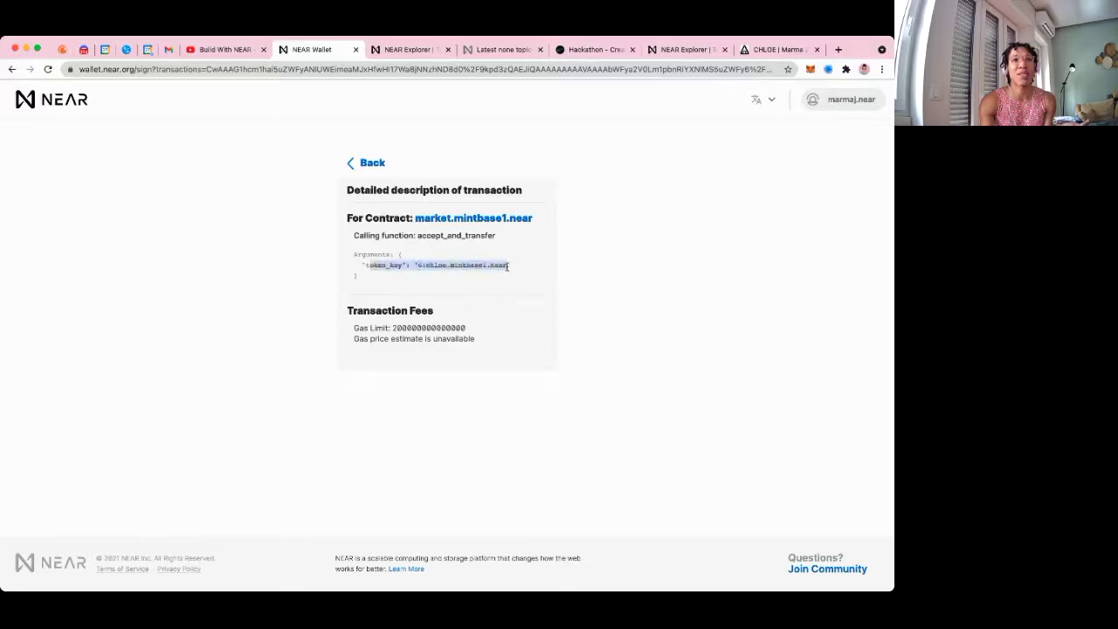
left_click(368, 164)
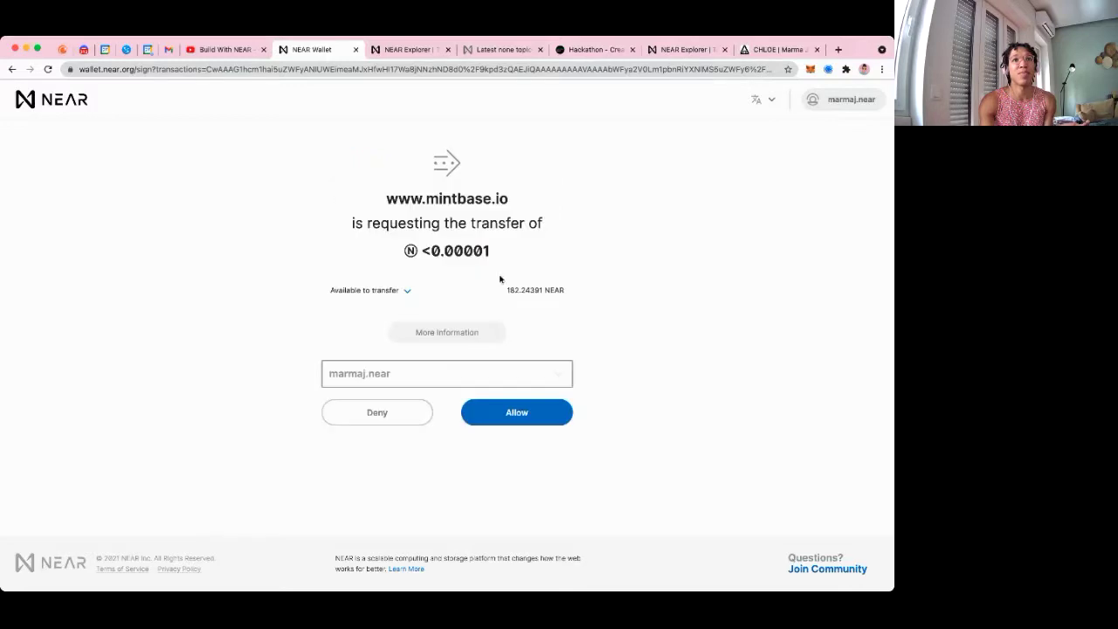
left_click(516, 414)
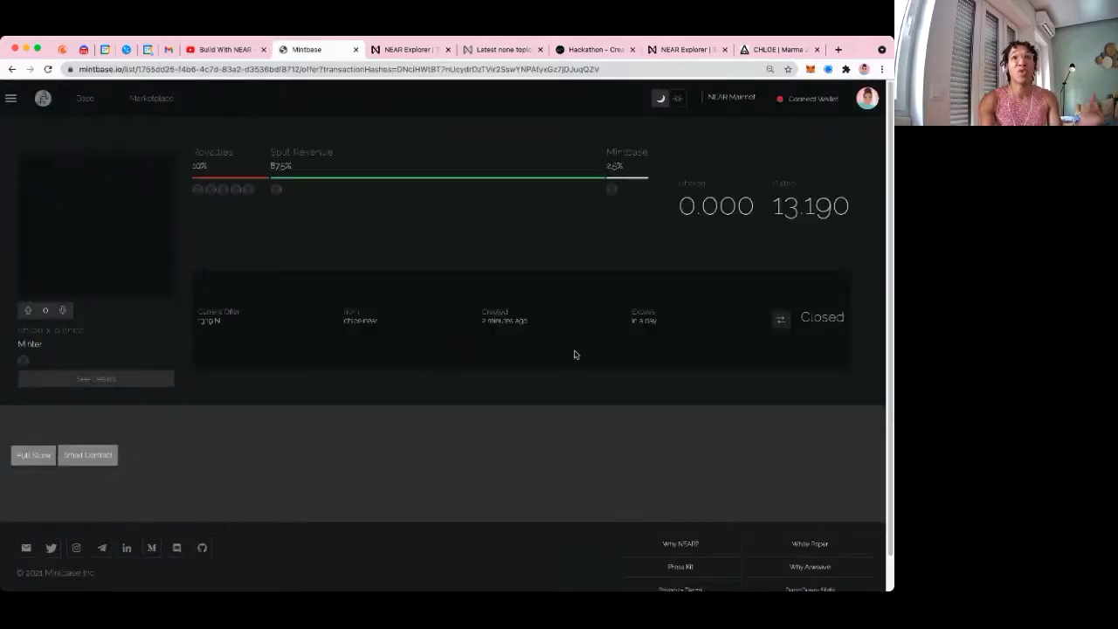
Highlight the 13.190 sale price, then go to the mintbase.io homepage via the logo
left_click_drag(770, 206, 846, 215)
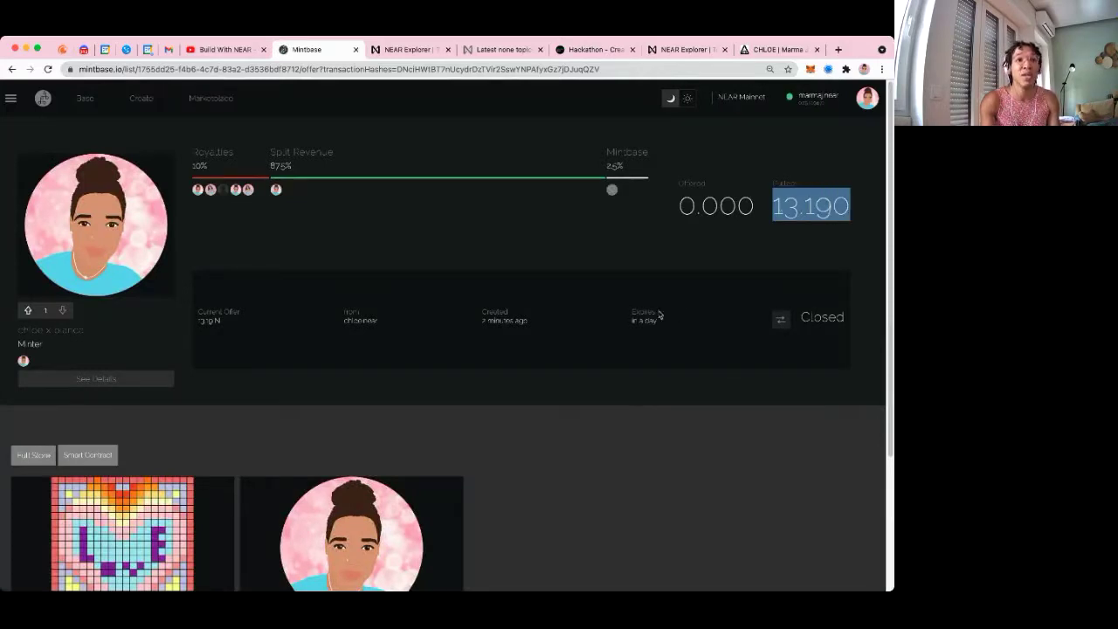
left_click(812, 97)
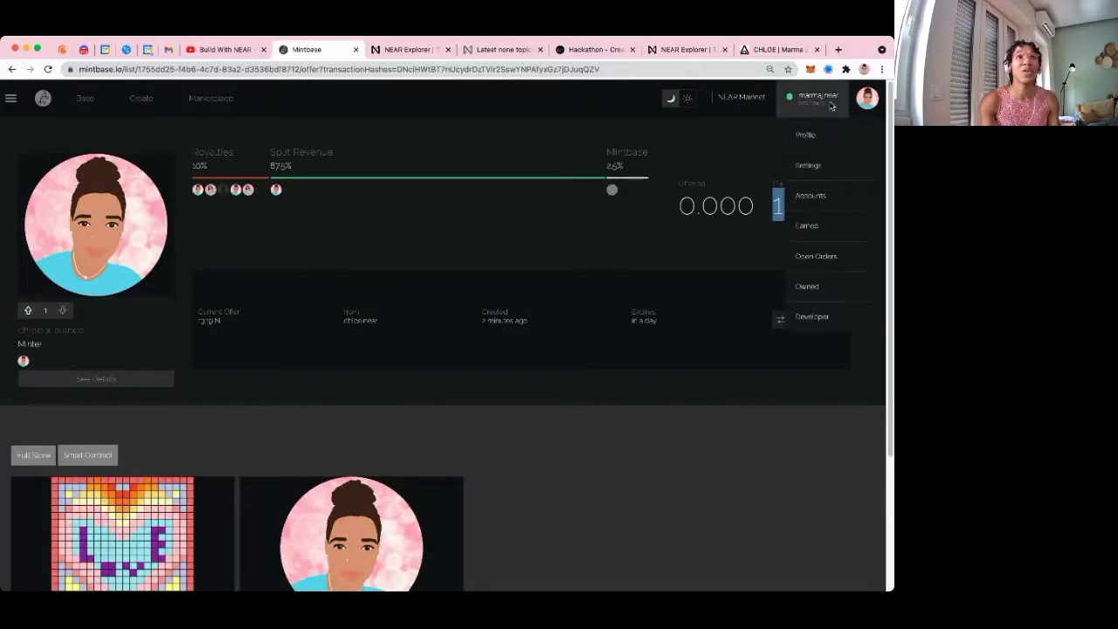
left_click(53, 105)
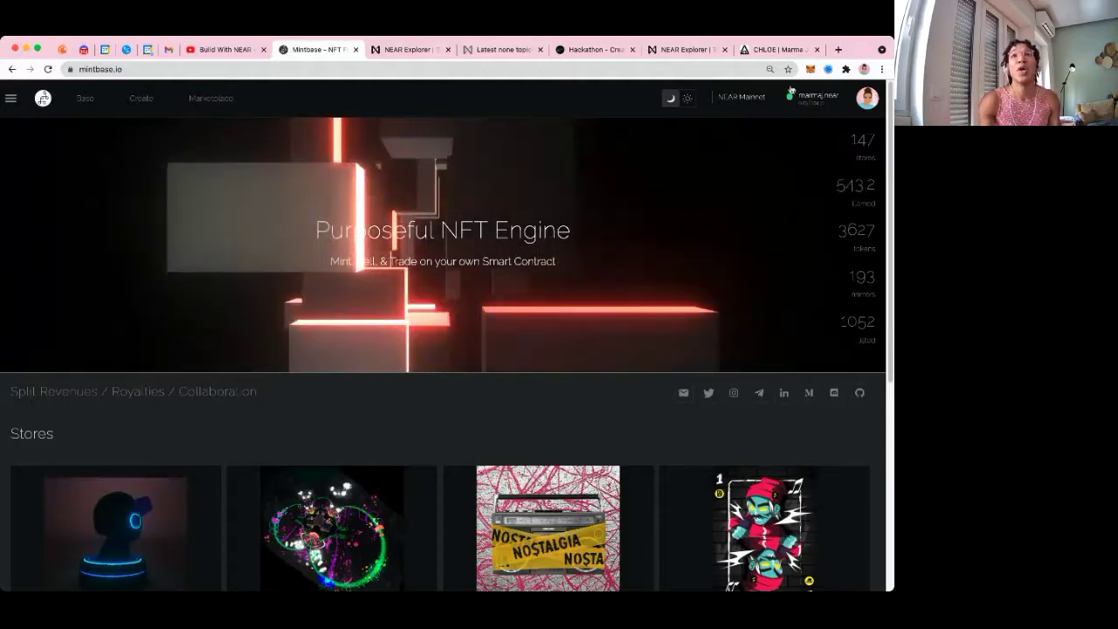
On the Earned page, highlight the 12.09 N earned and open the chloe x bianca NFT
left_click(812, 96)
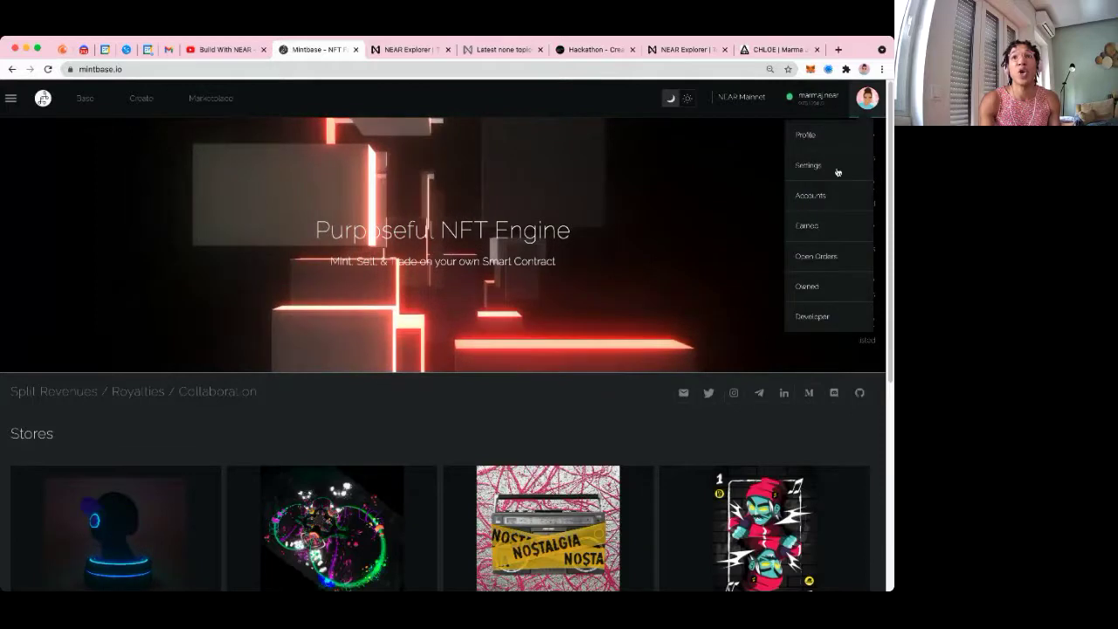
left_click(812, 225)
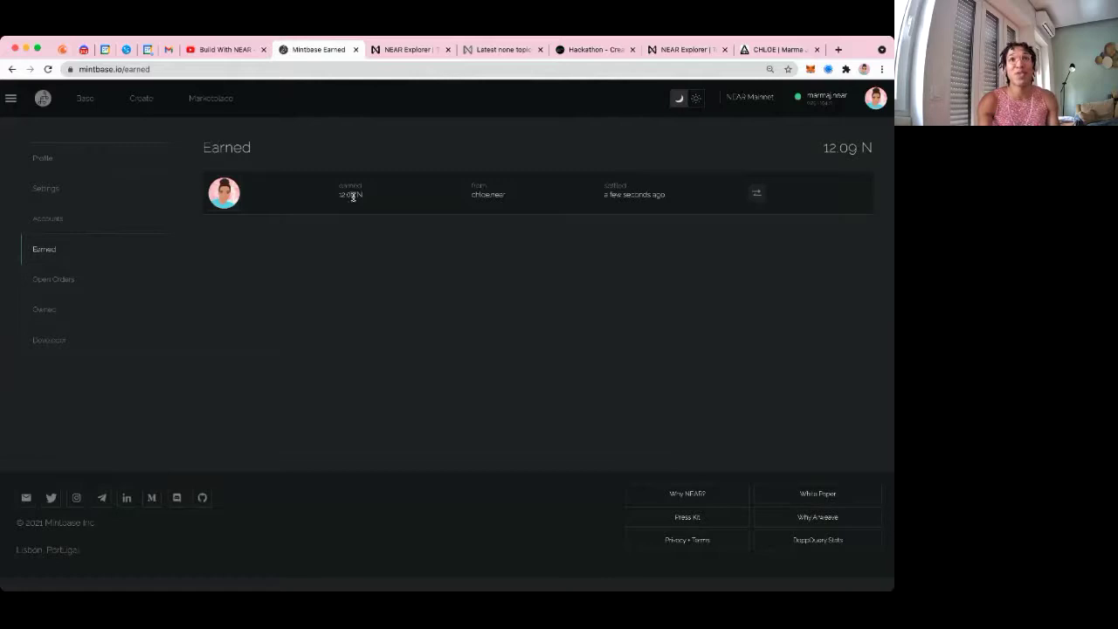
left_click(821, 96)
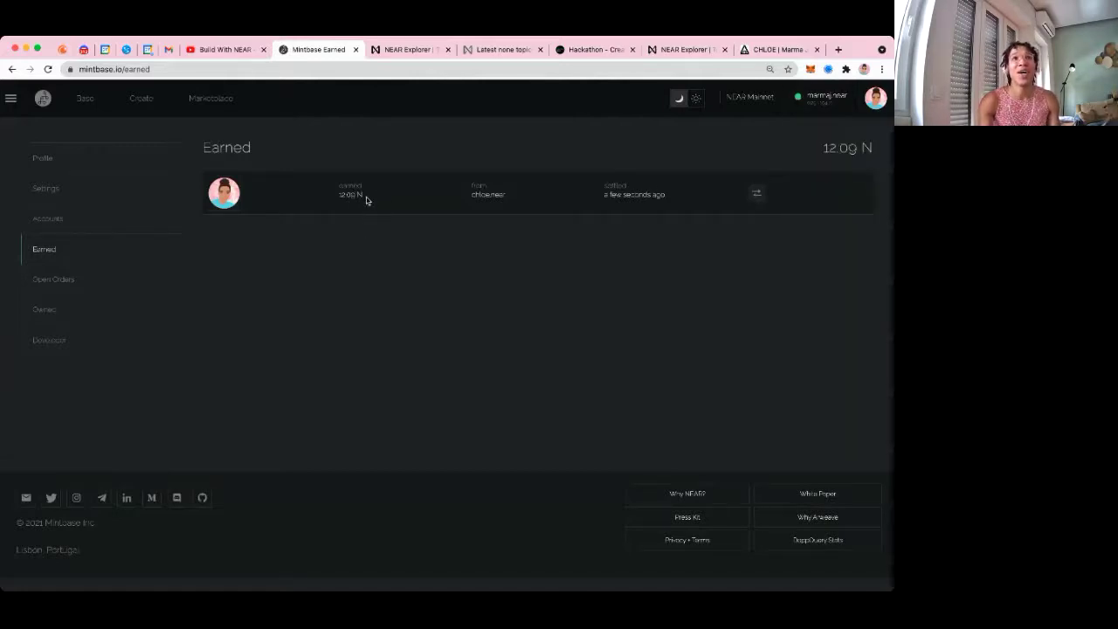
left_click_drag(339, 195, 352, 197)
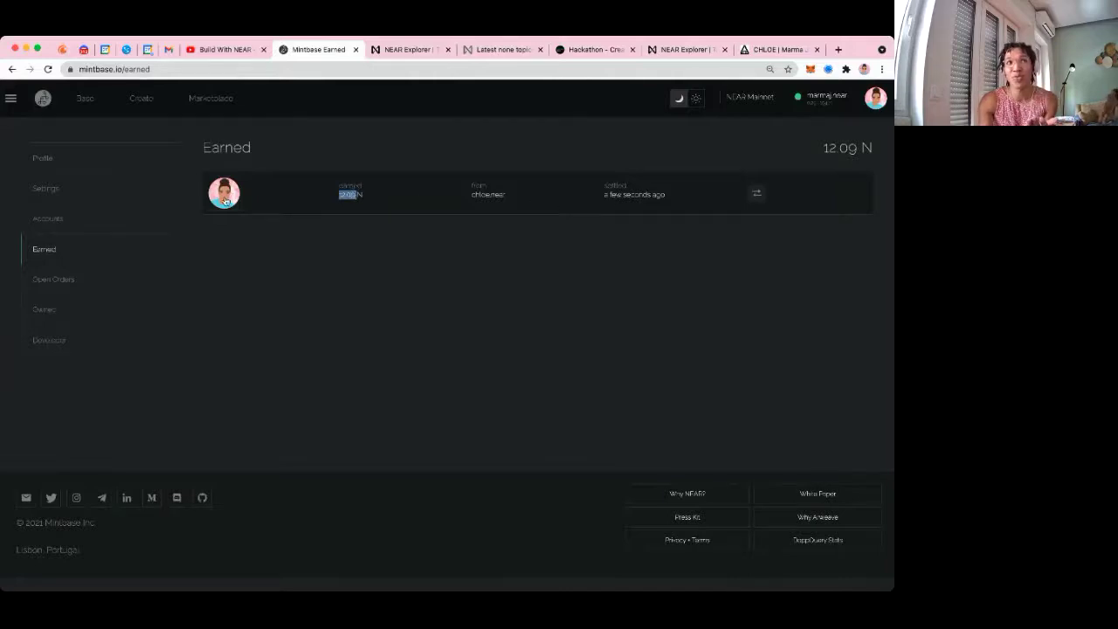
left_click(481, 244)
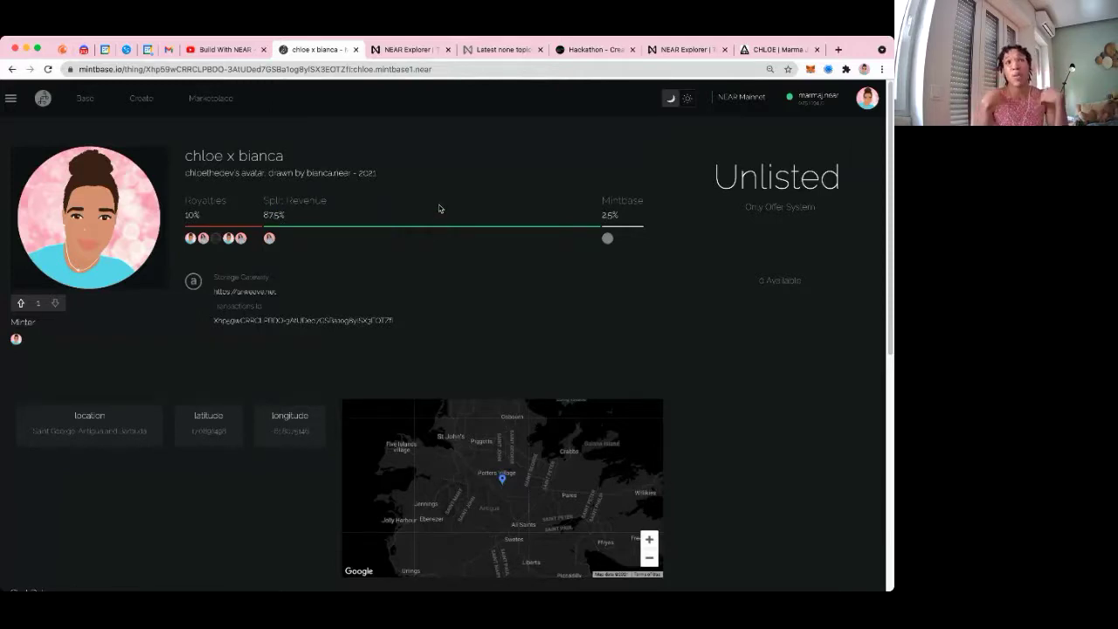
Highlight the Split Revenue and Mintbase percentages on the token page
left_click_drag(258, 243, 185, 241)
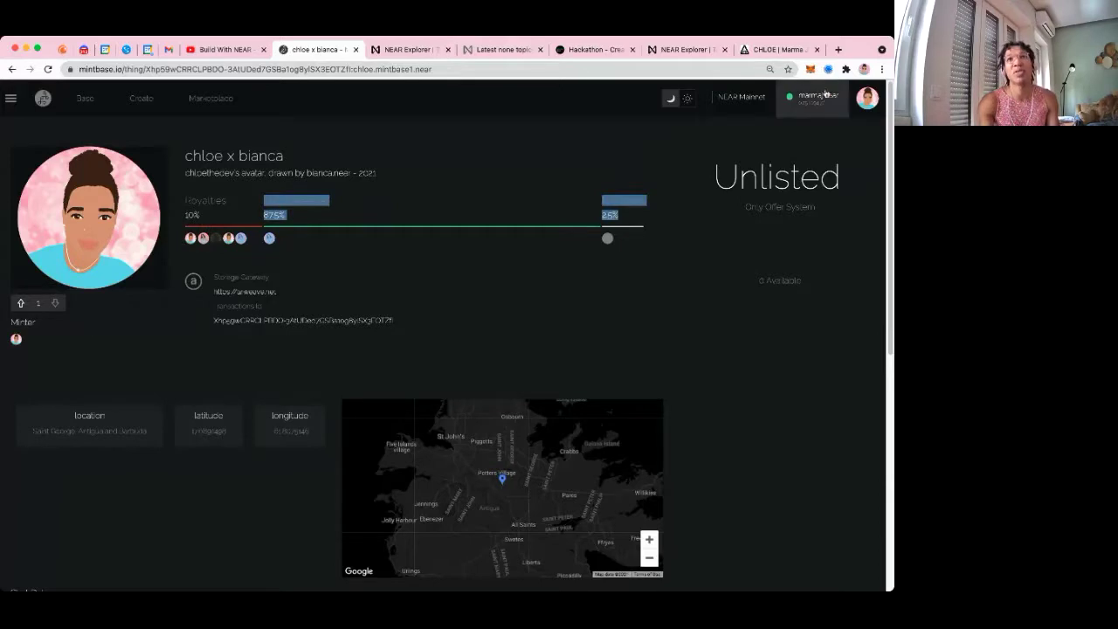
left_click(489, 177)
scroll(542, 358, "down", 2)
scroll(346, 354, "up", 2)
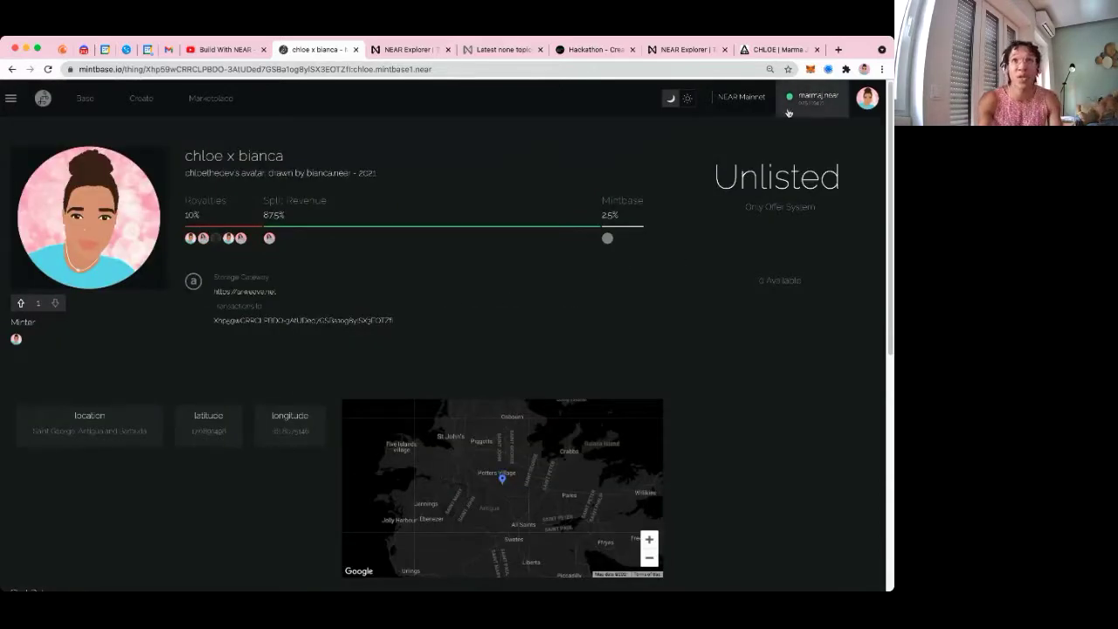
Reopen Earned to highlight the sender's account, then activate the first account under Accounts
left_click(817, 98)
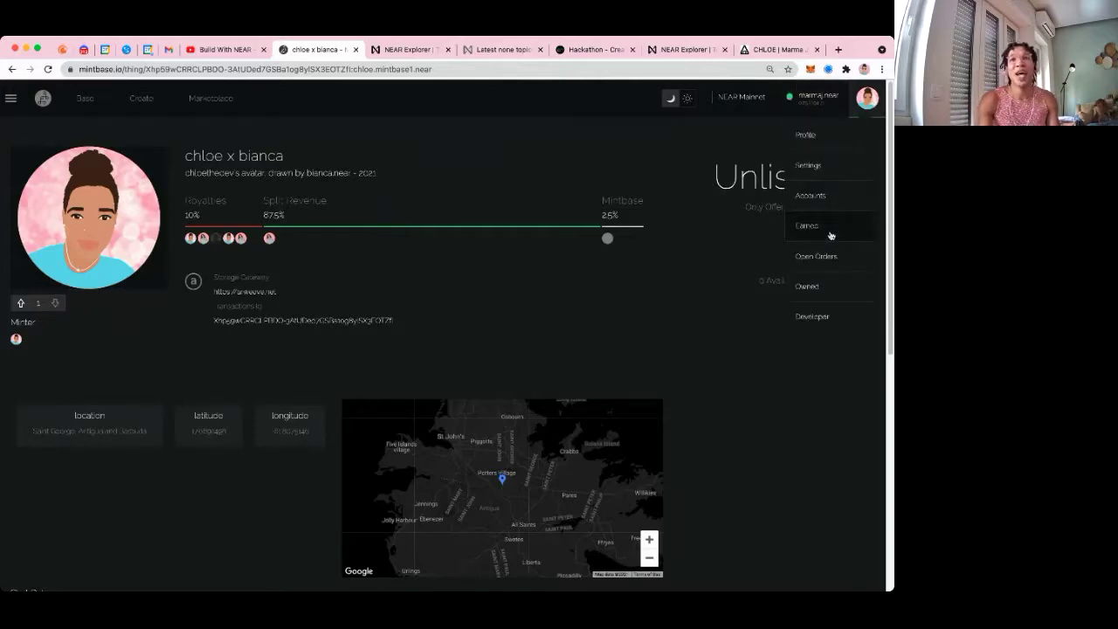
left_click(830, 232)
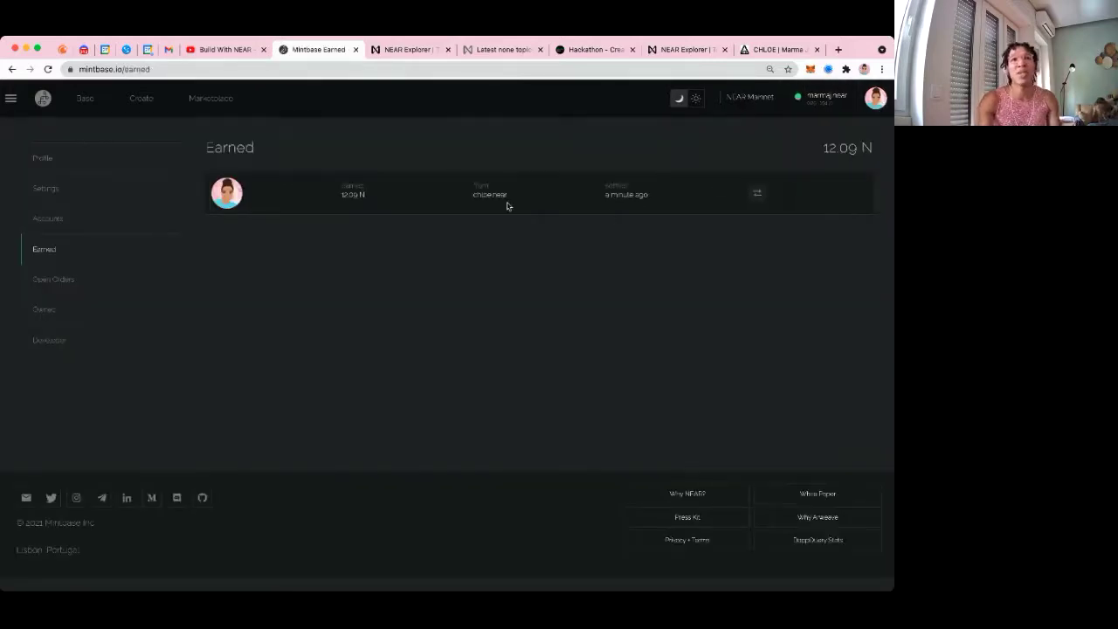
left_click_drag(504, 192, 473, 194)
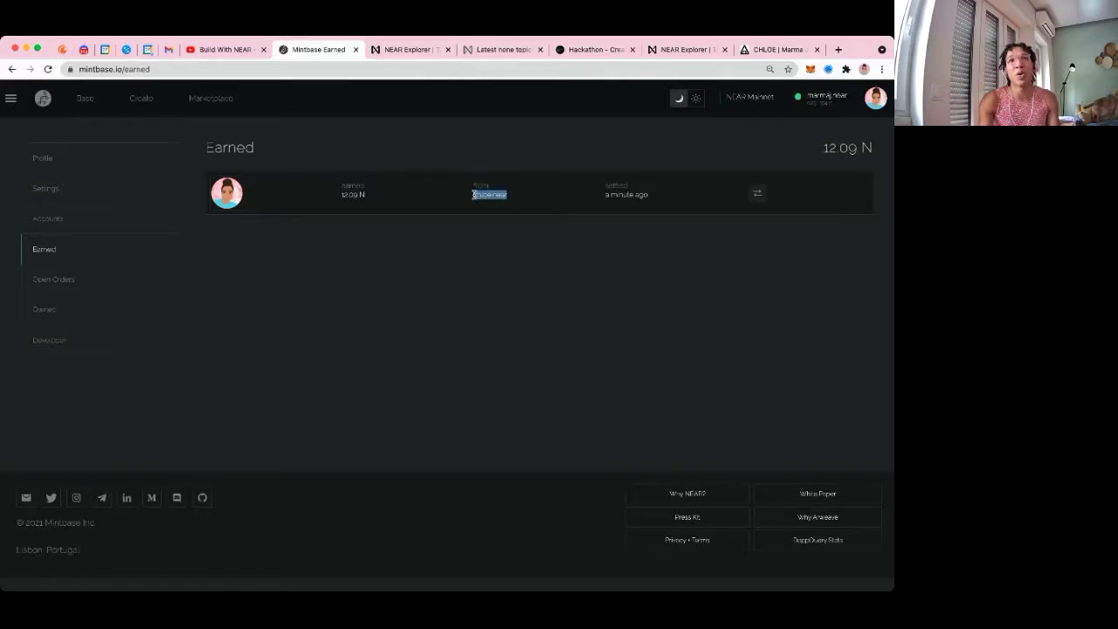
left_click(539, 222)
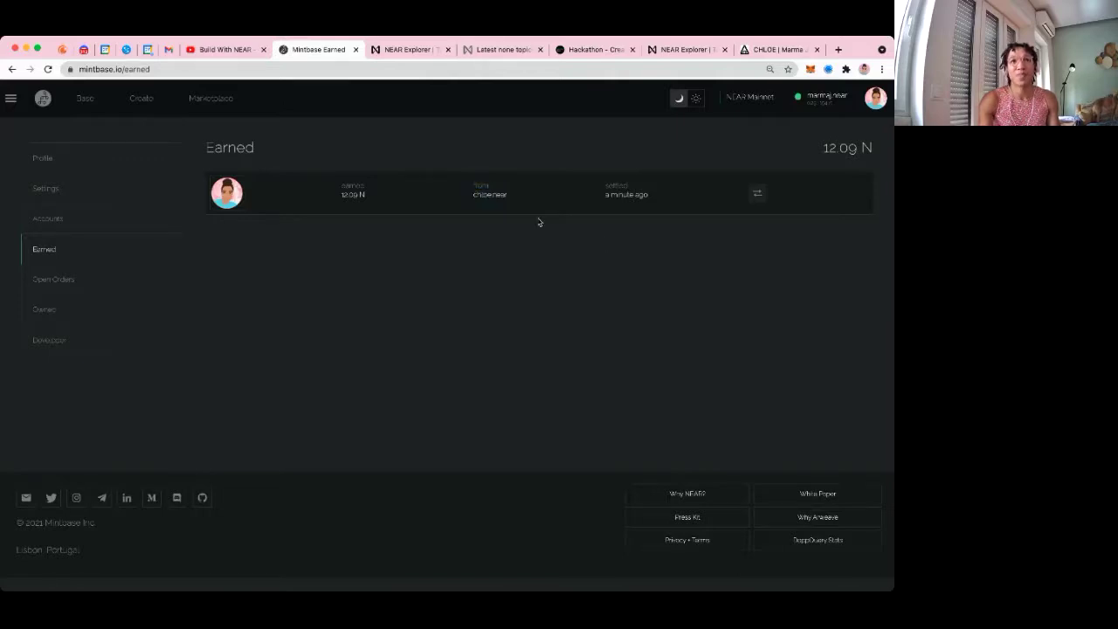
left_click_drag(514, 195, 472, 194)
left_click(805, 103)
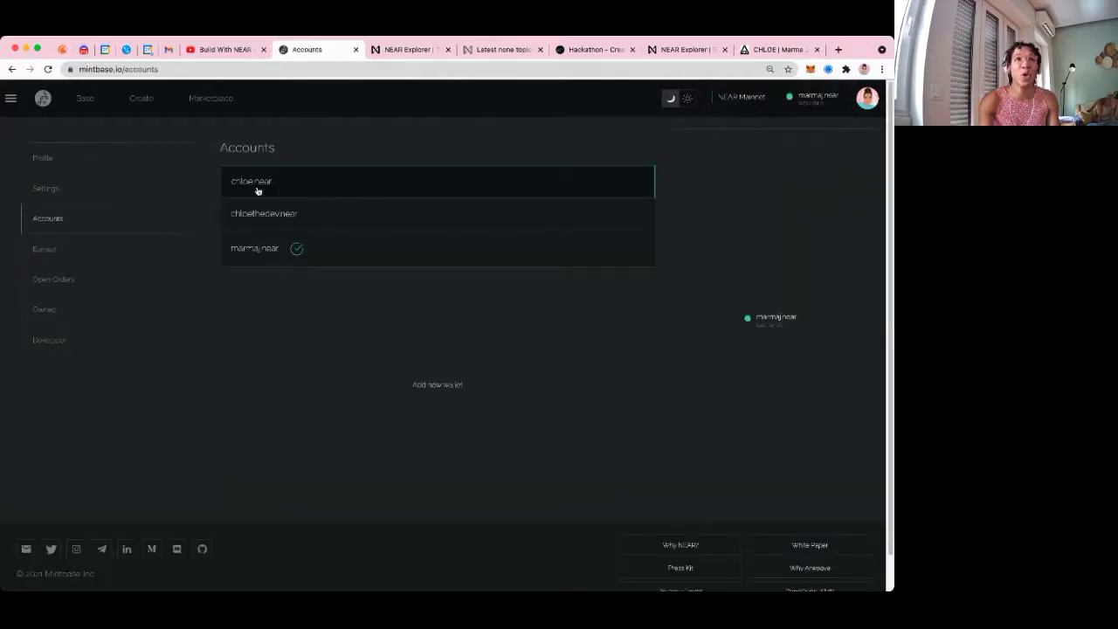
left_click(253, 185)
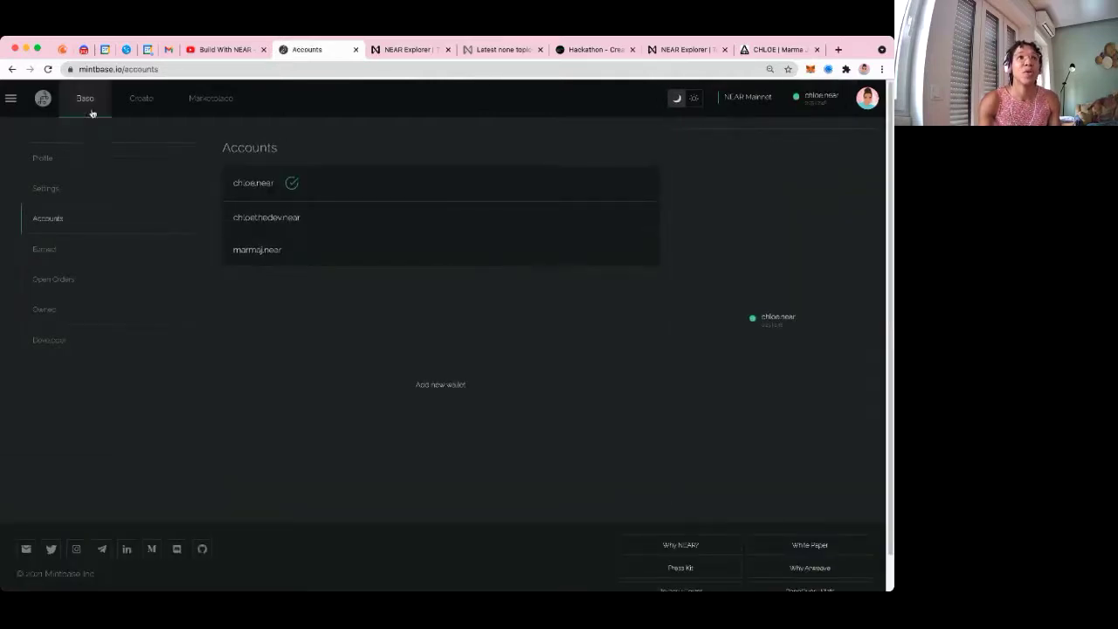
Open the owned chloe x bianca NFT from the Base feed, then switch to the hackathon page
left_click(89, 105)
scroll(609, 417, "down", 2)
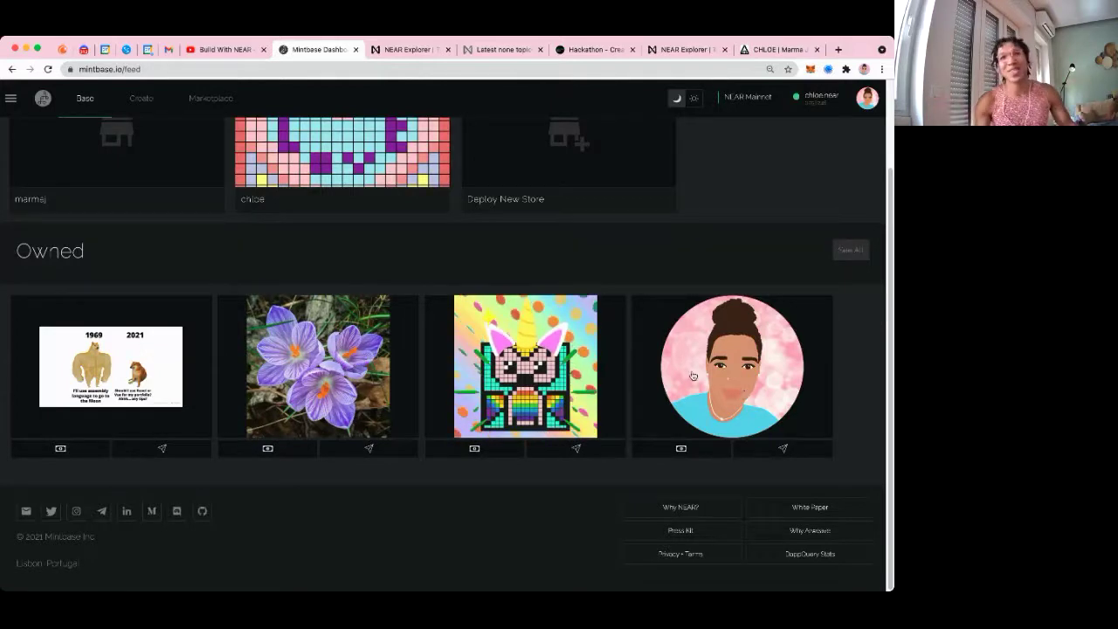
scroll(708, 314, "up", 2)
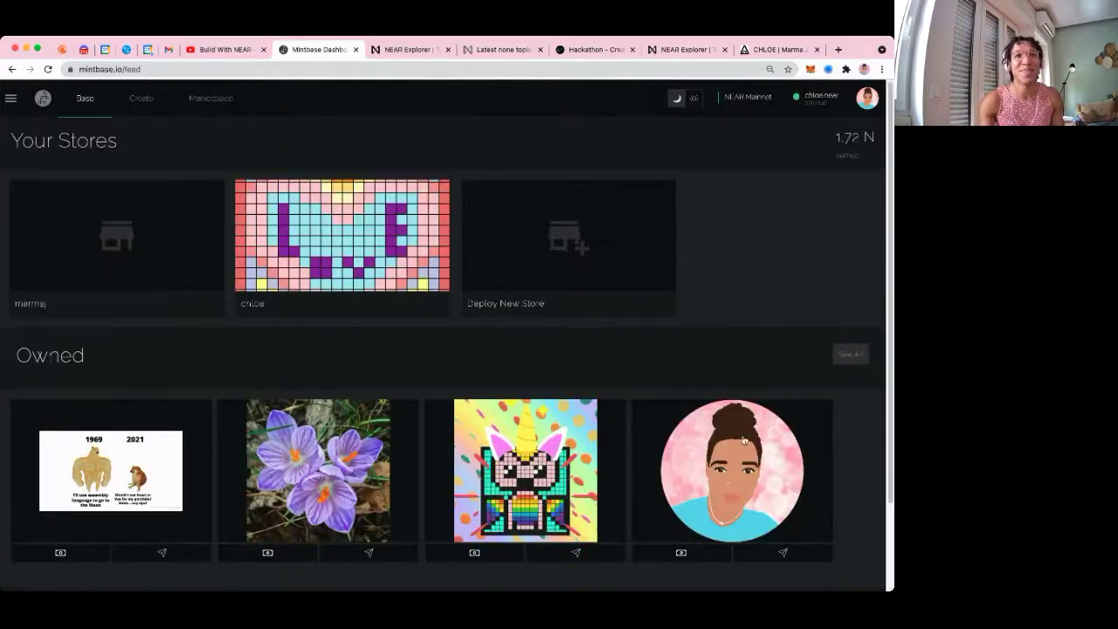
left_click(743, 439)
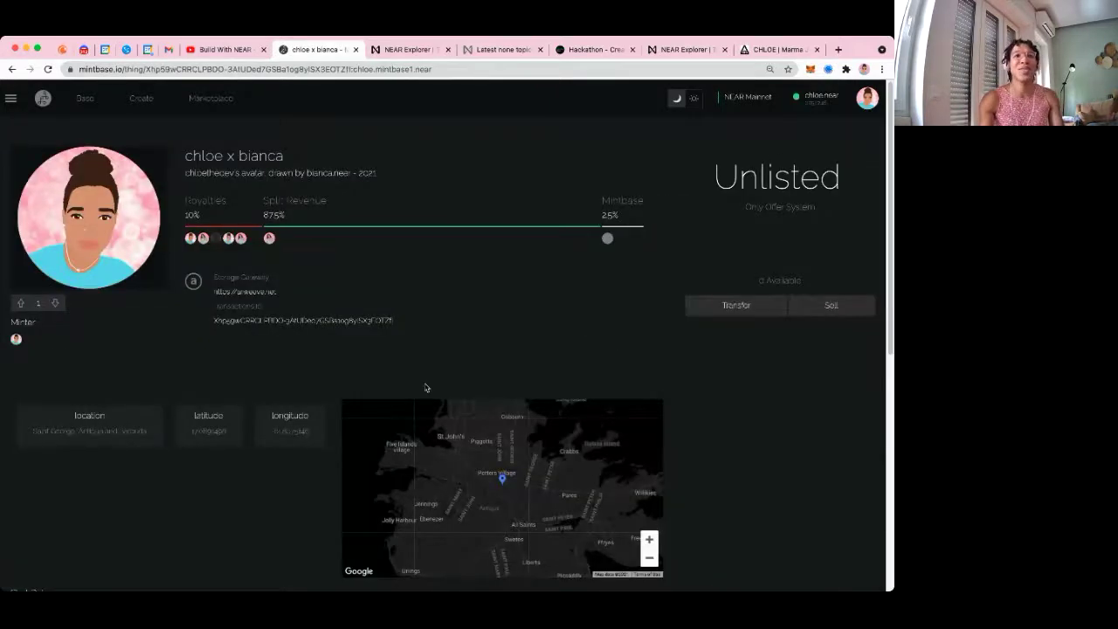
scroll(424, 387, "down", 5)
scroll(333, 399, "down", 1)
scroll(333, 399, "up", 6)
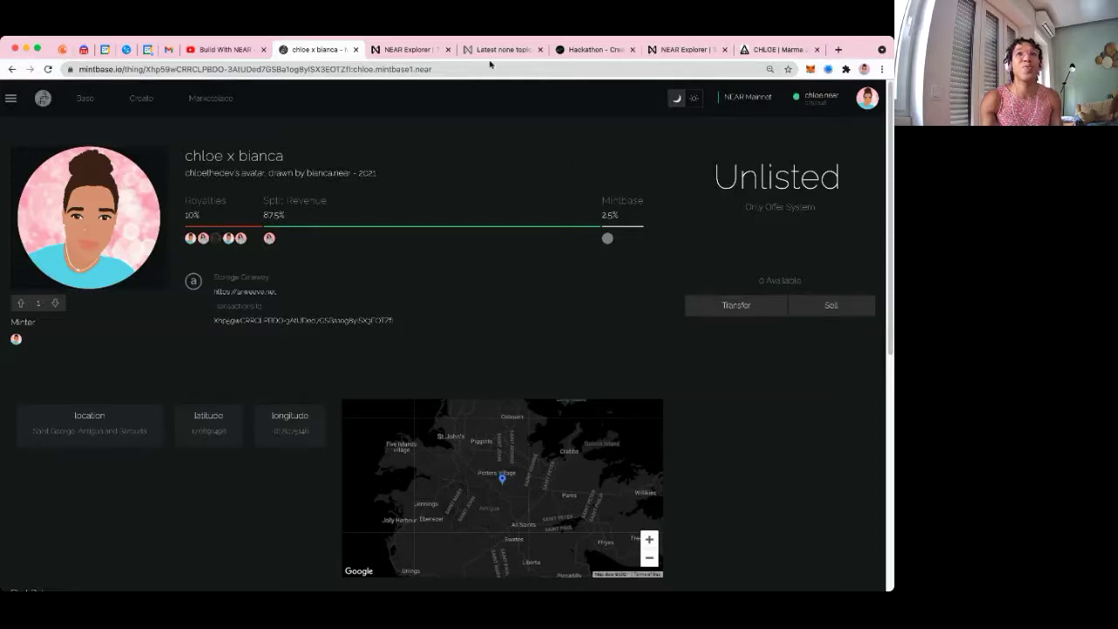
left_click(594, 48)
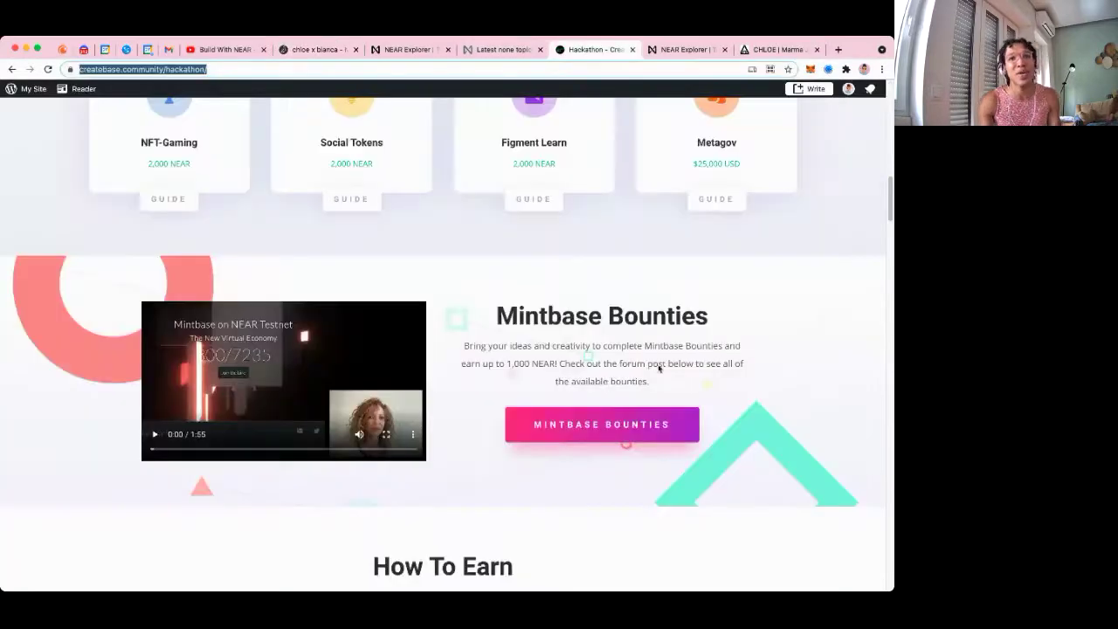
Open the Mintbase bounty post and highlight its three reward tiers
left_click(651, 434)
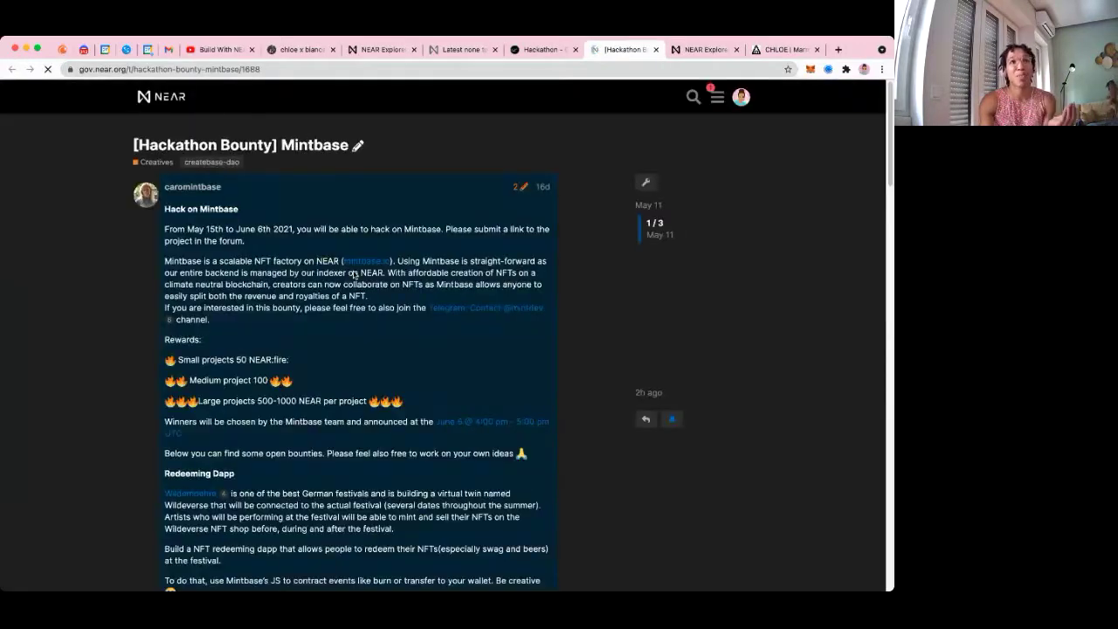
scroll(293, 342, "down", 3)
scroll(294, 341, "up", 3)
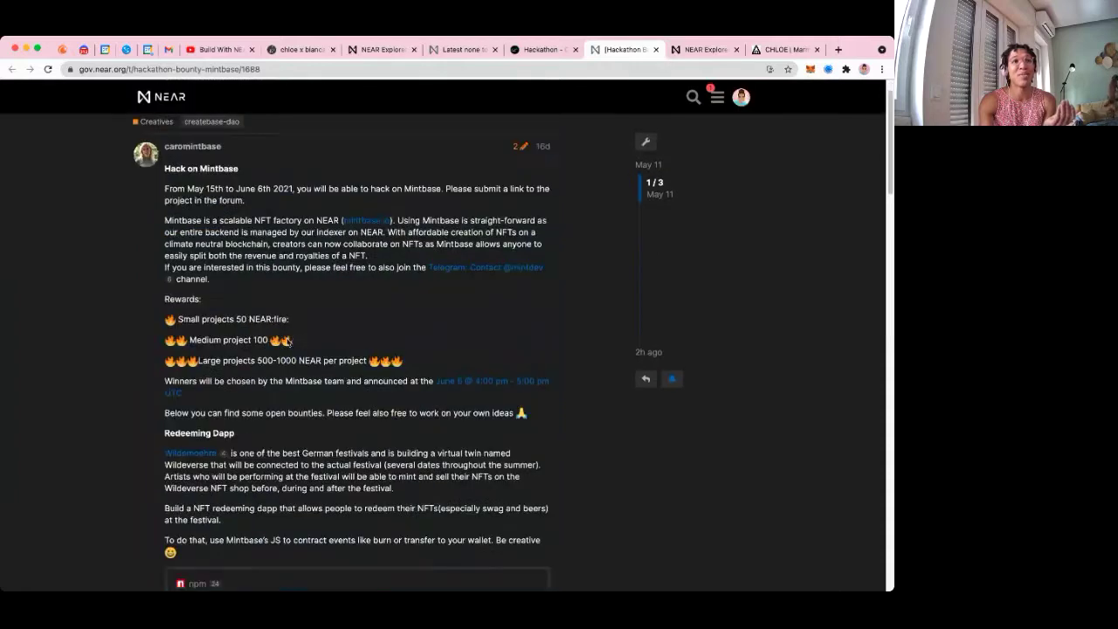
left_click_drag(190, 319, 374, 367)
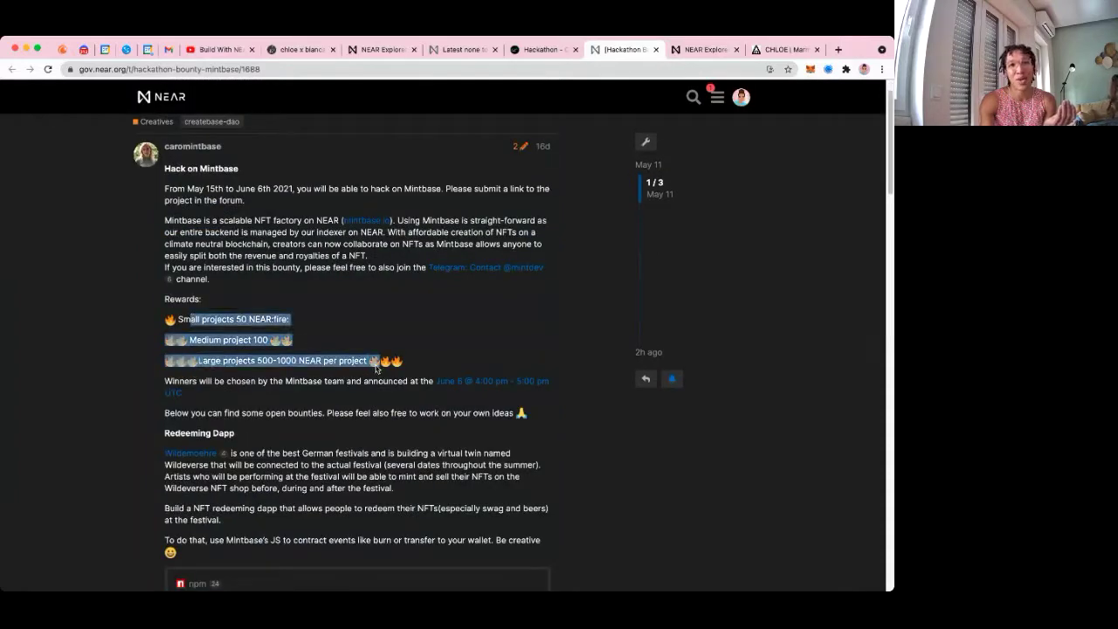
left_click(358, 363)
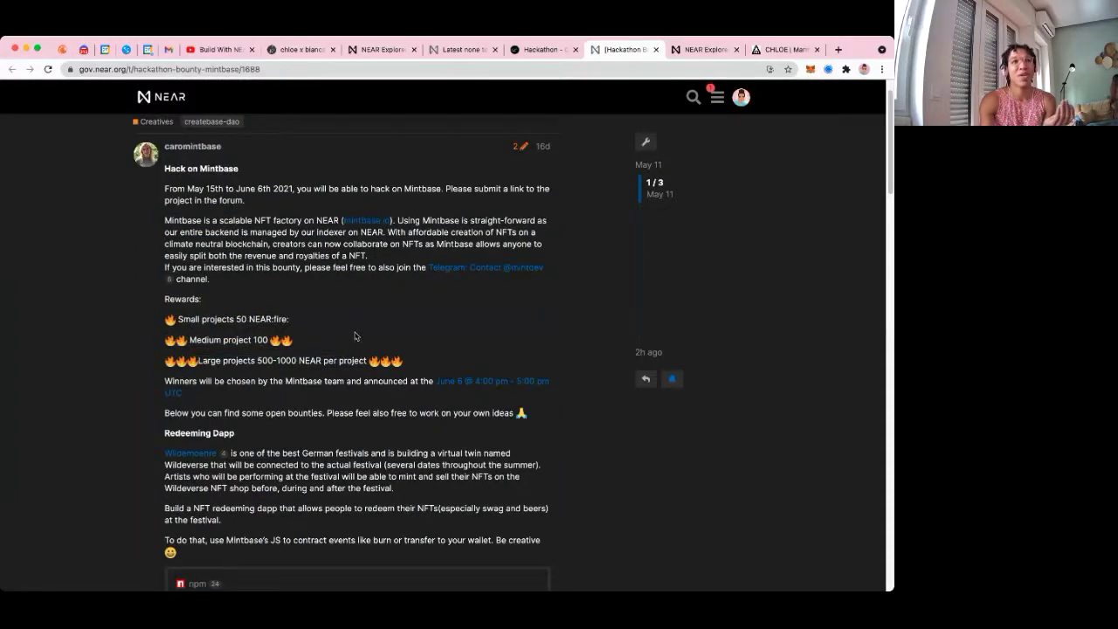
scroll(370, 339, "down", 3)
scroll(367, 338, "down", 6)
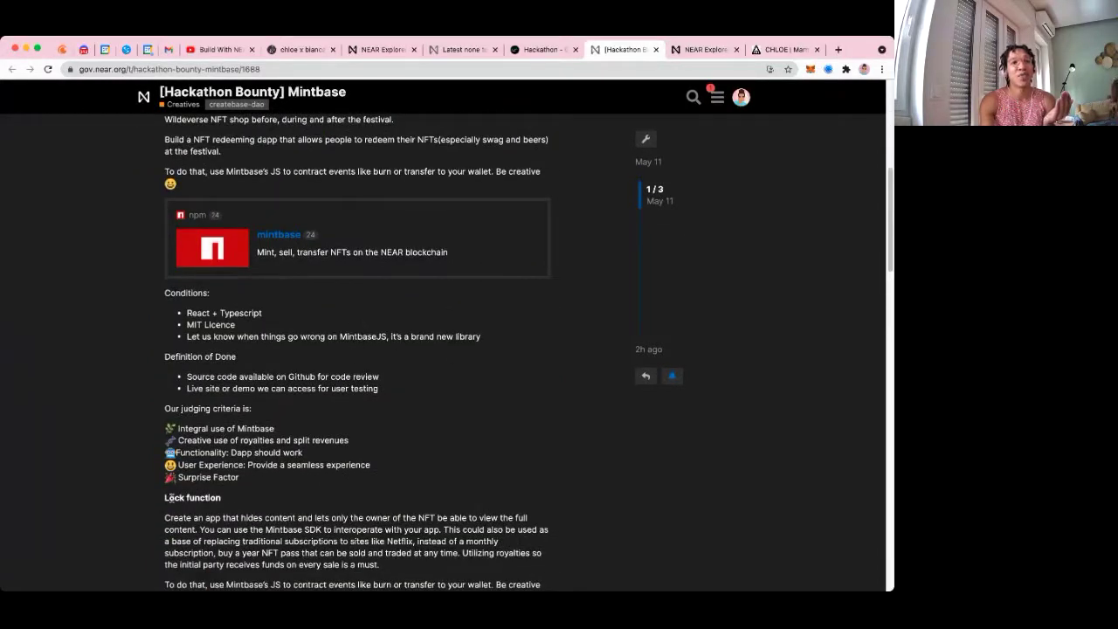
Highlight the Lock function bounty and its idea of hiding content from non-owners
left_click_drag(166, 498, 223, 505)
scroll(310, 431, "down", 7)
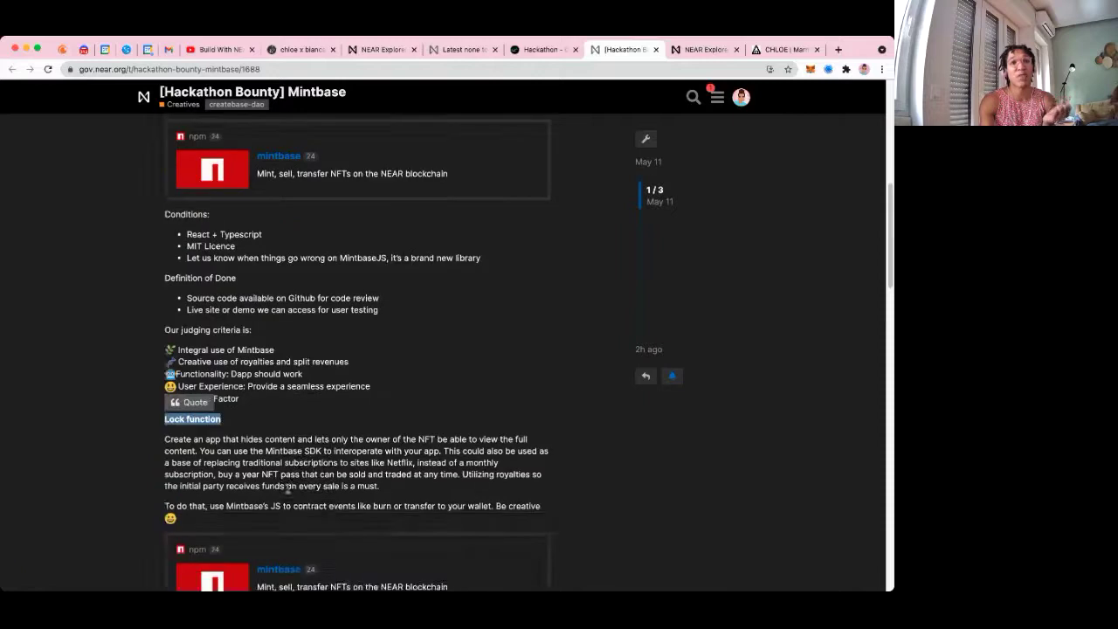
scroll(310, 431, "down", 4)
scroll(310, 432, "up", 4)
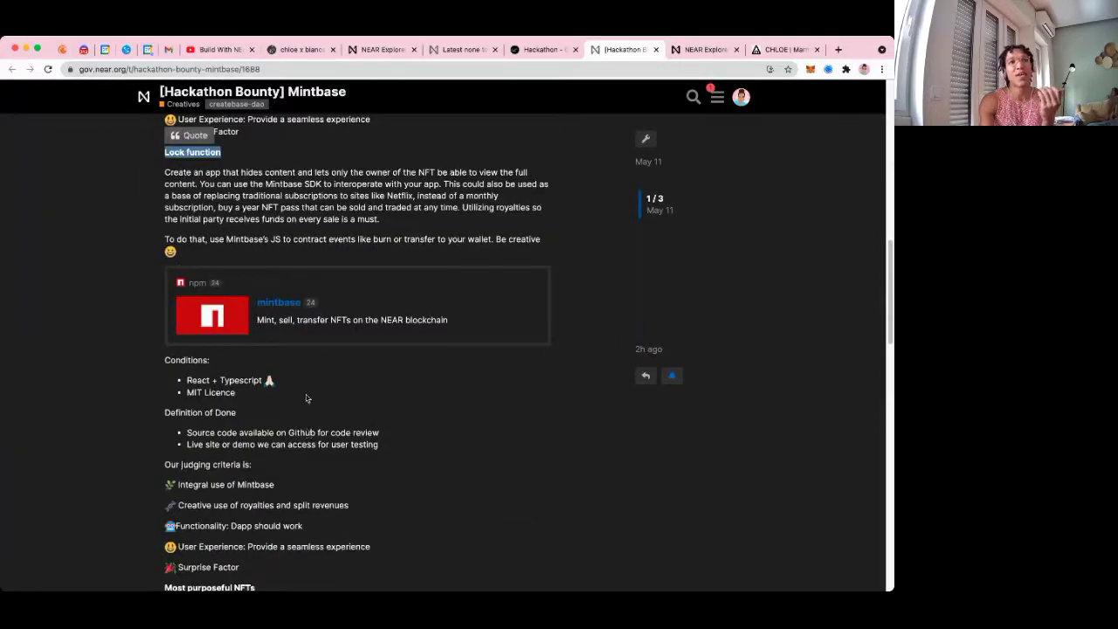
left_click(237, 172)
left_click_drag(238, 172, 467, 173)
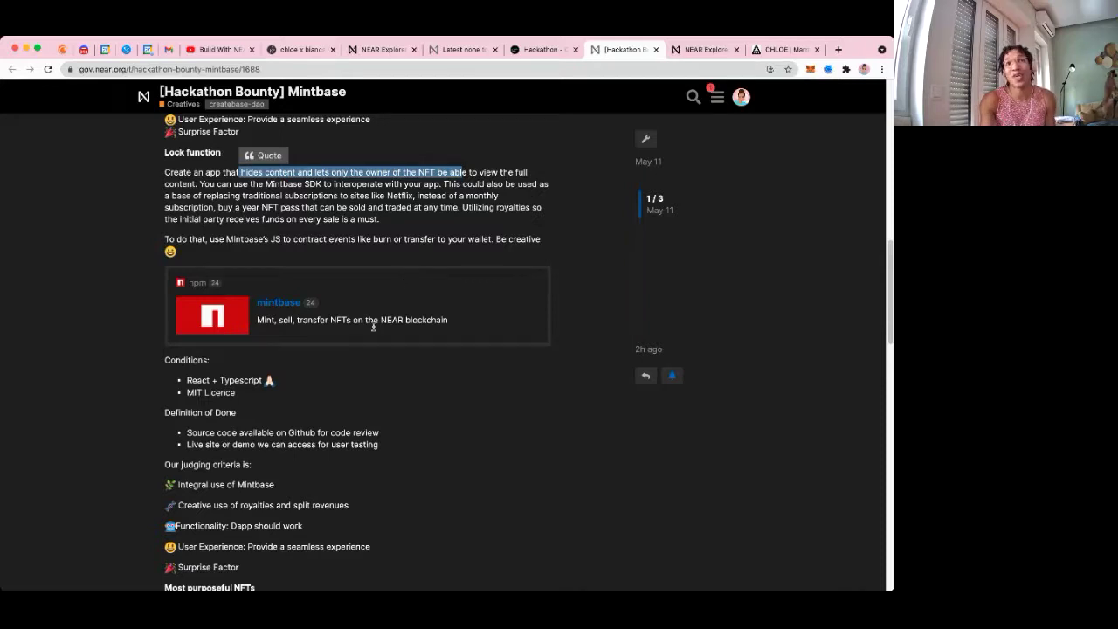
Highlight the Most purposeful NFTs bounty heading and review nearby bounties
scroll(353, 402, "down", 3)
scroll(354, 401, "down", 1)
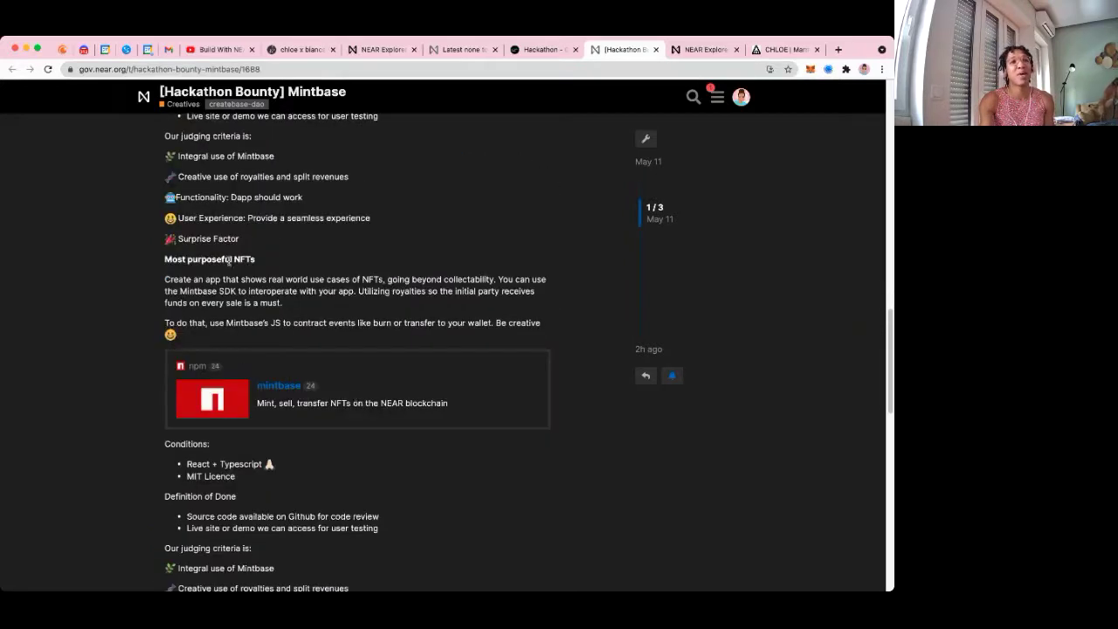
triple_click(171, 260)
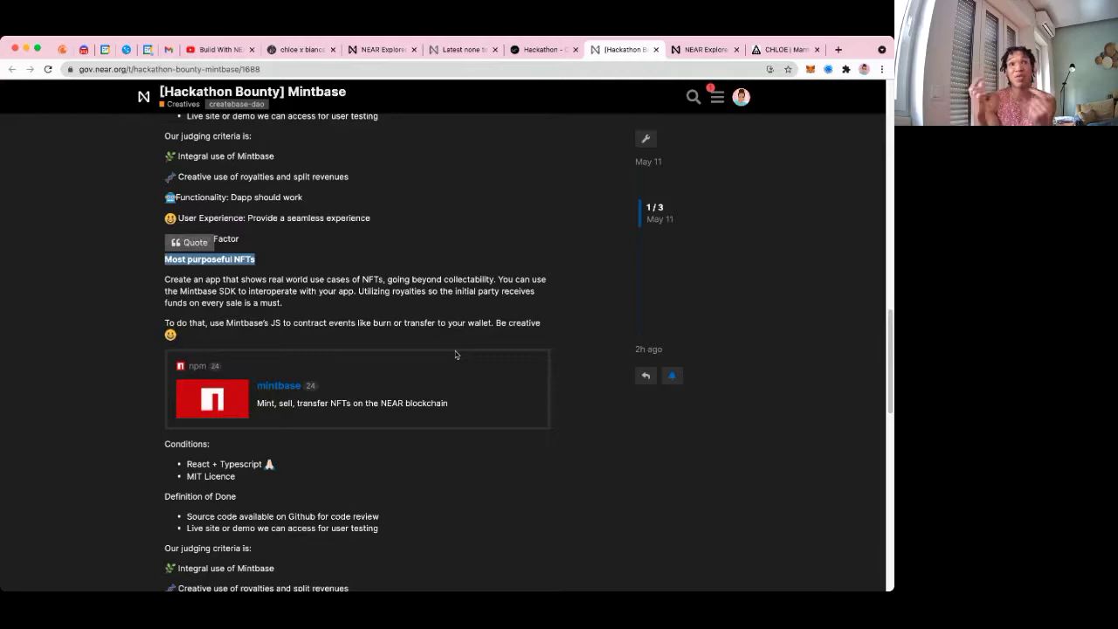
scroll(455, 353, "down", 3)
scroll(463, 385, "up", 6)
scroll(463, 383, "up", 10)
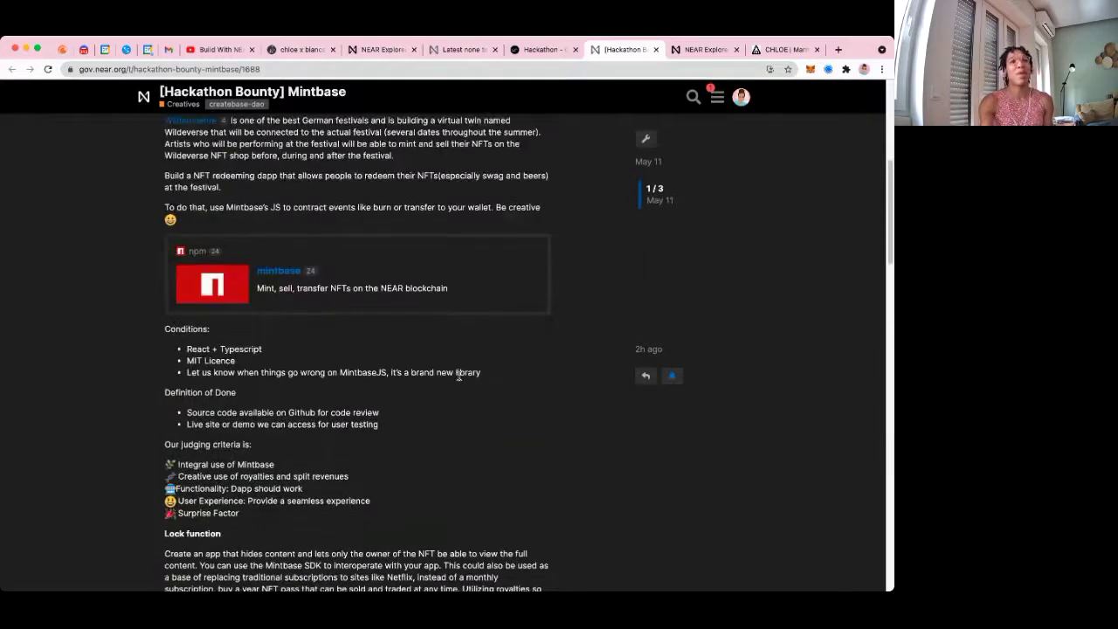
scroll(458, 380, "up", 1)
left_click_drag(234, 210, 163, 209)
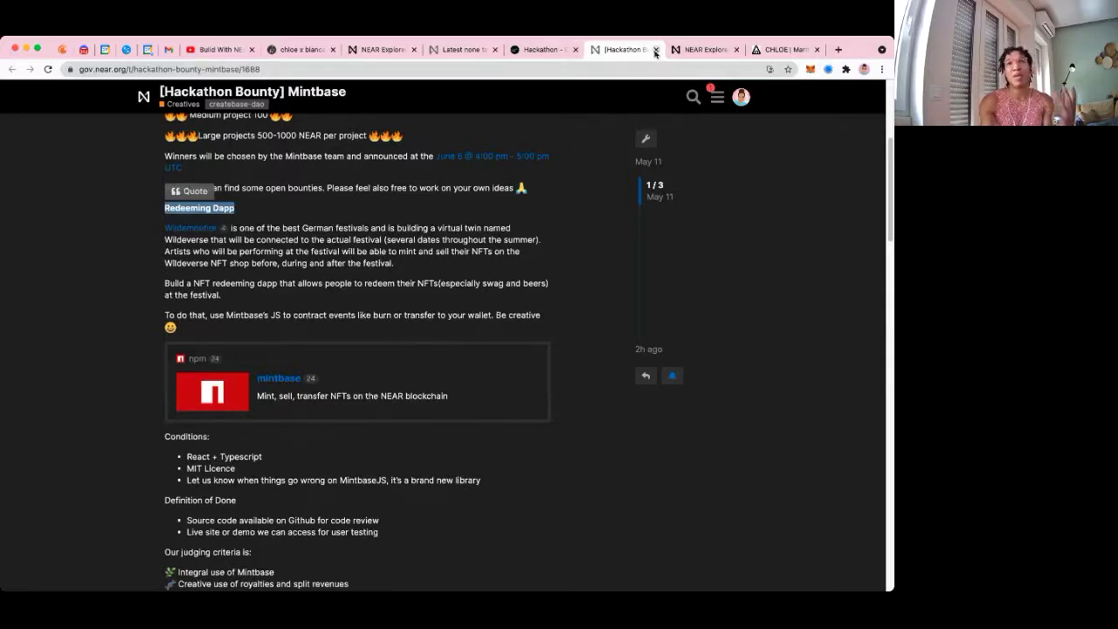
Close the Mintbase post and highlight the JUNE 6 end date on the hackathon page
left_click(656, 51)
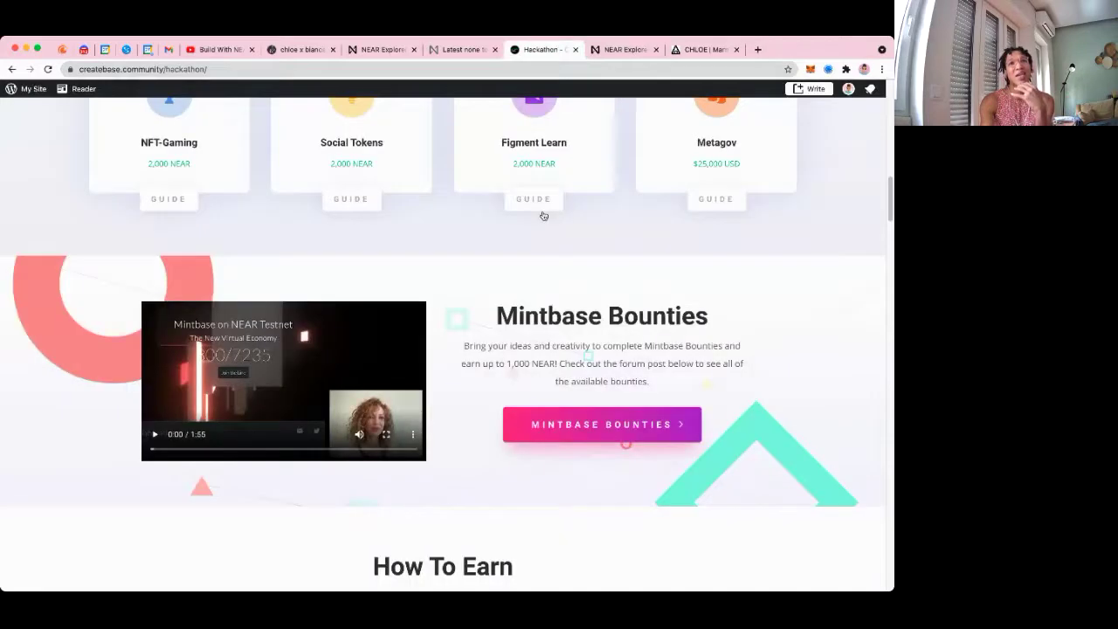
scroll(533, 219, "up", 15)
left_click_drag(461, 247, 537, 251)
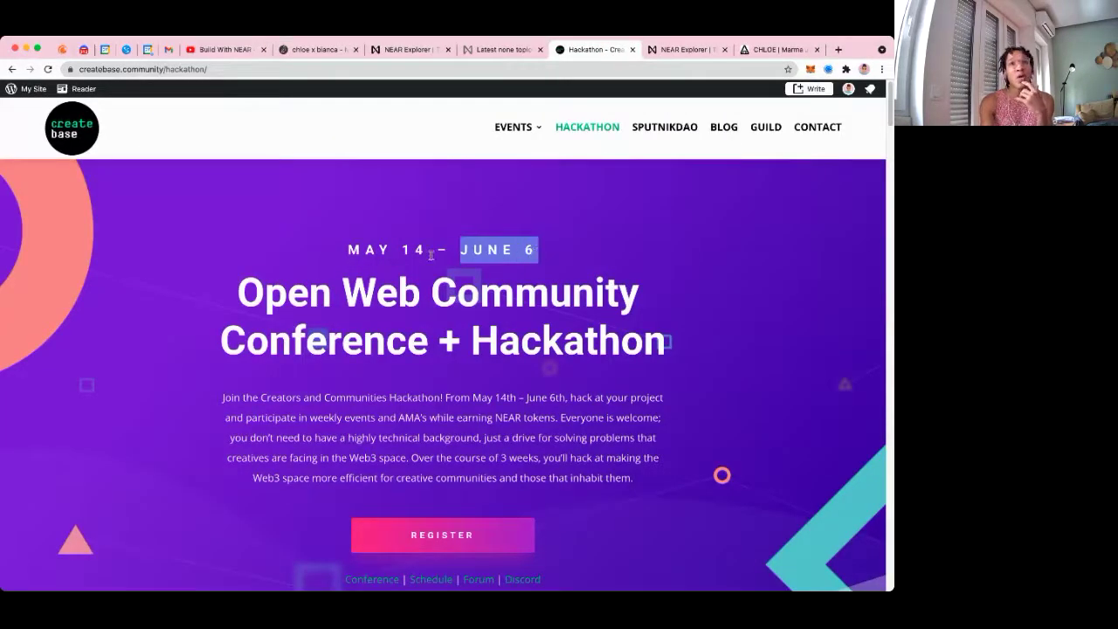
left_click(531, 253)
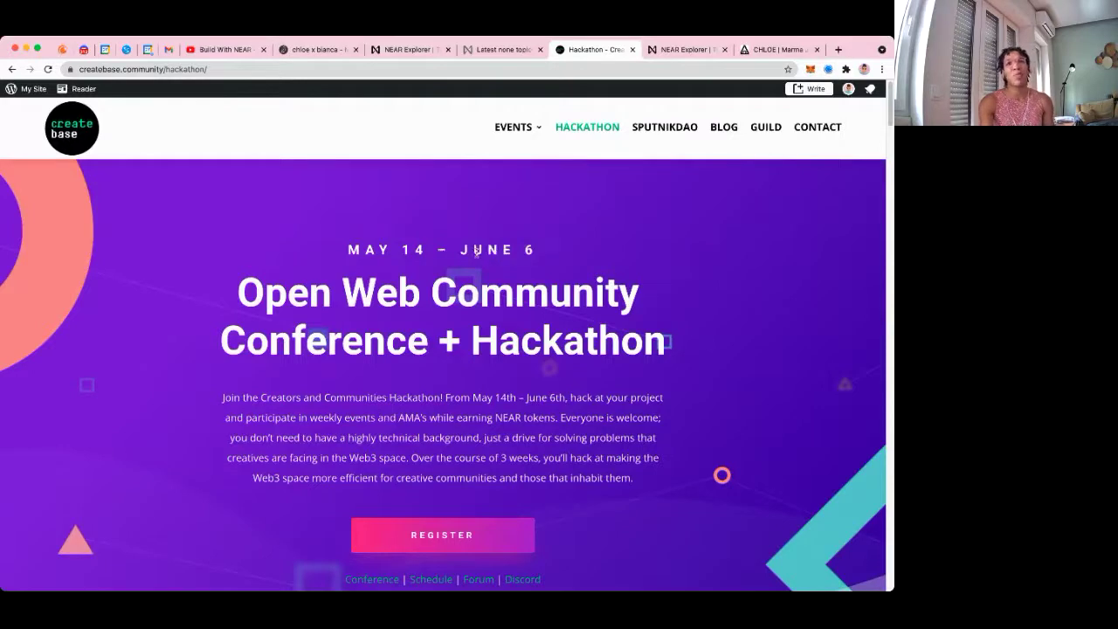
scroll(487, 293, "down", 1)
scroll(487, 292, "down", 5)
scroll(366, 227, "up", 2)
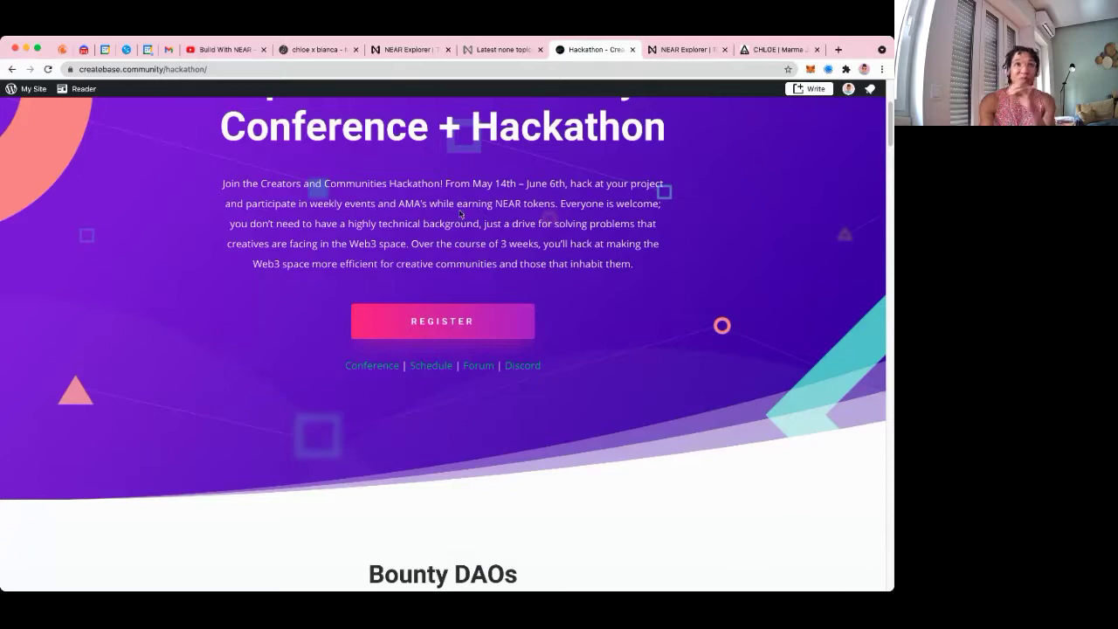
Highlight the sentence about creatives' Web3 problems and scroll down to the Bounty DAOs list
left_click_drag(492, 223, 655, 237)
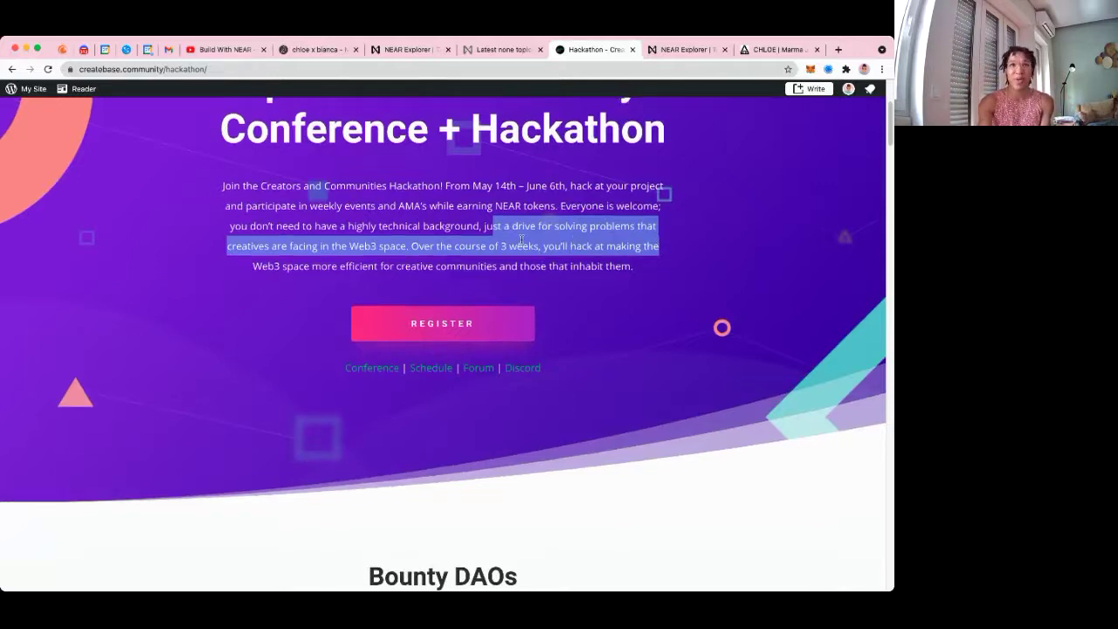
scroll(550, 281, "up", 3)
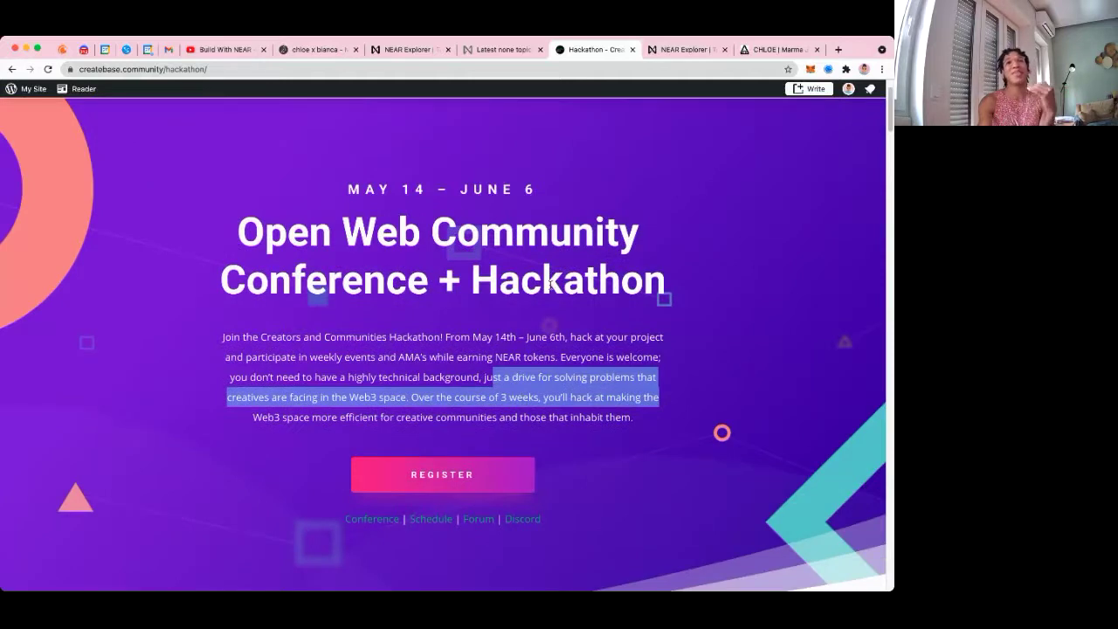
scroll(549, 291, "down", 6)
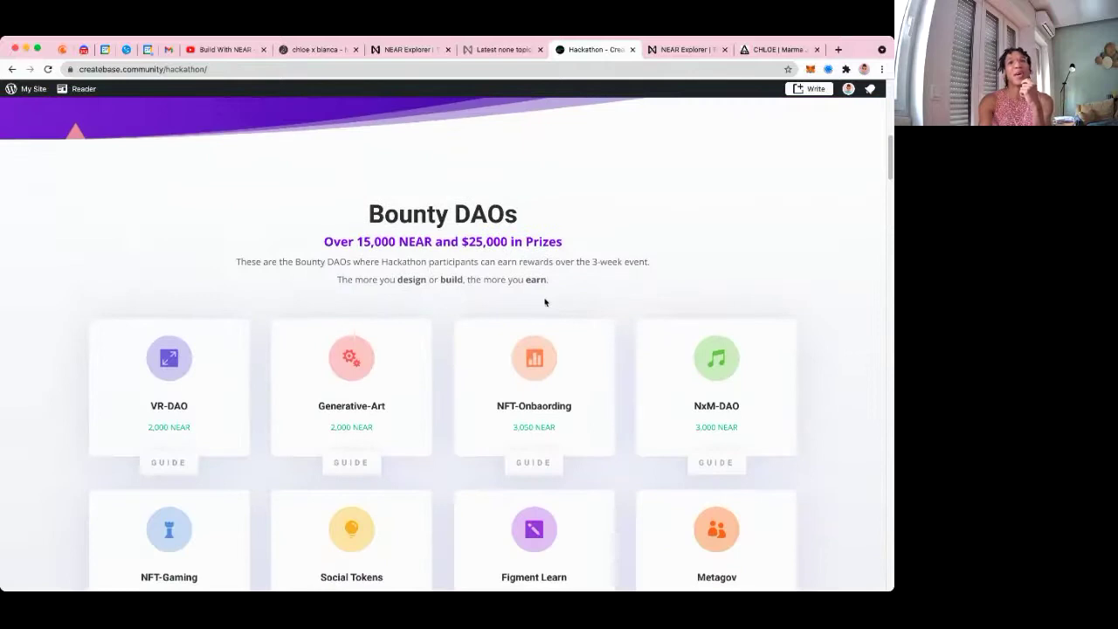
scroll(545, 301, "down", 1)
scroll(545, 304, "down", 1)
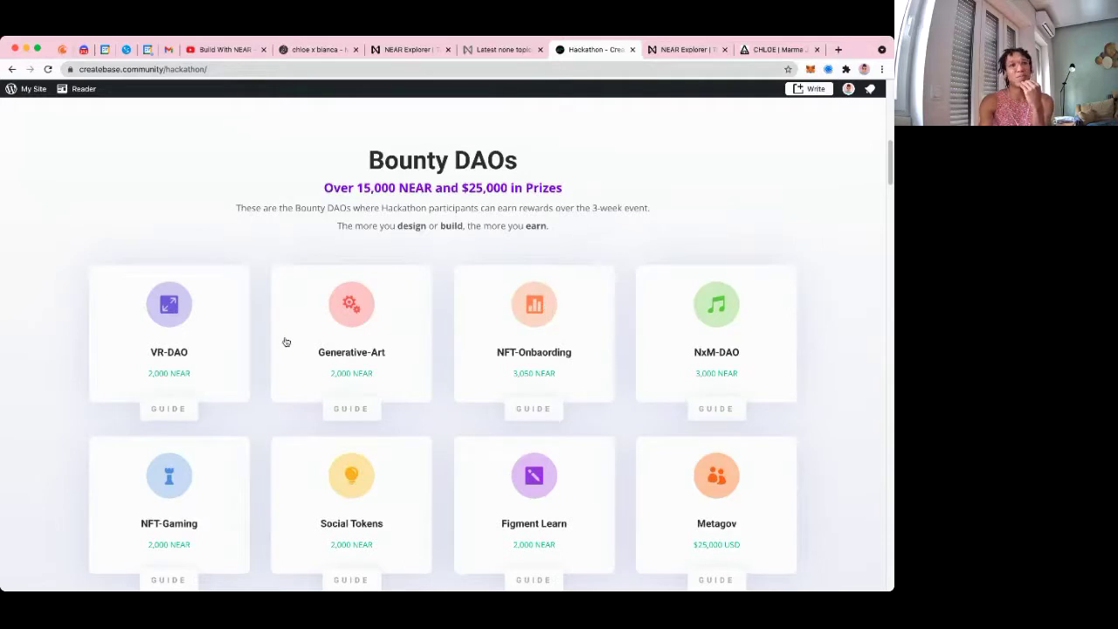
scroll(354, 324, "down", 1)
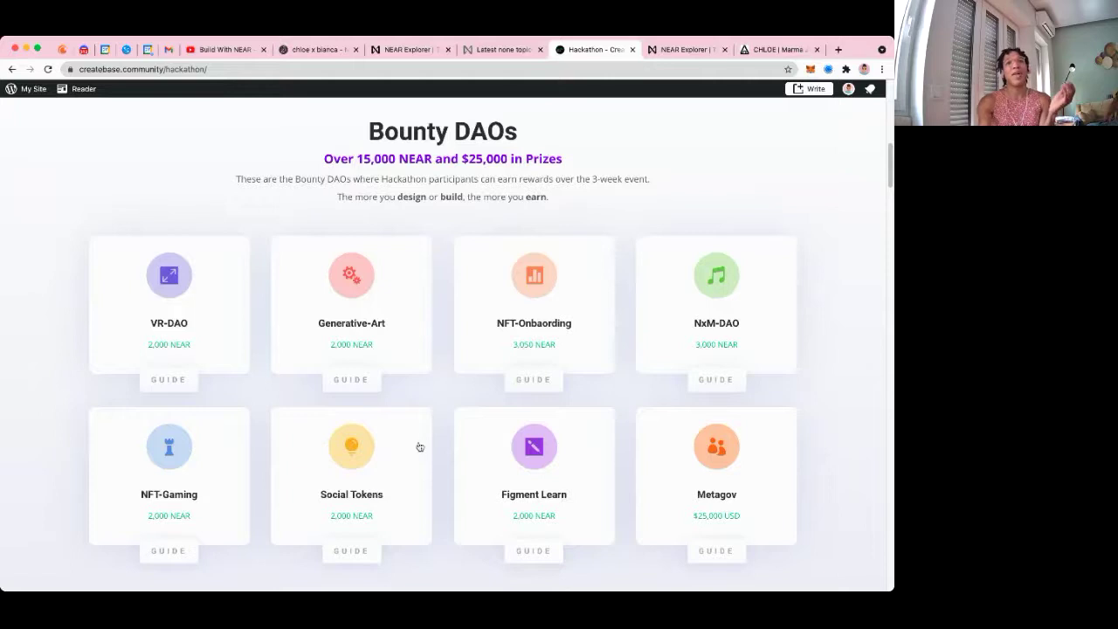
Expand the Full Github Submission, Video Demo and Ideation bounty task details
scroll(415, 444, "down", 3)
scroll(410, 454, "down", 5)
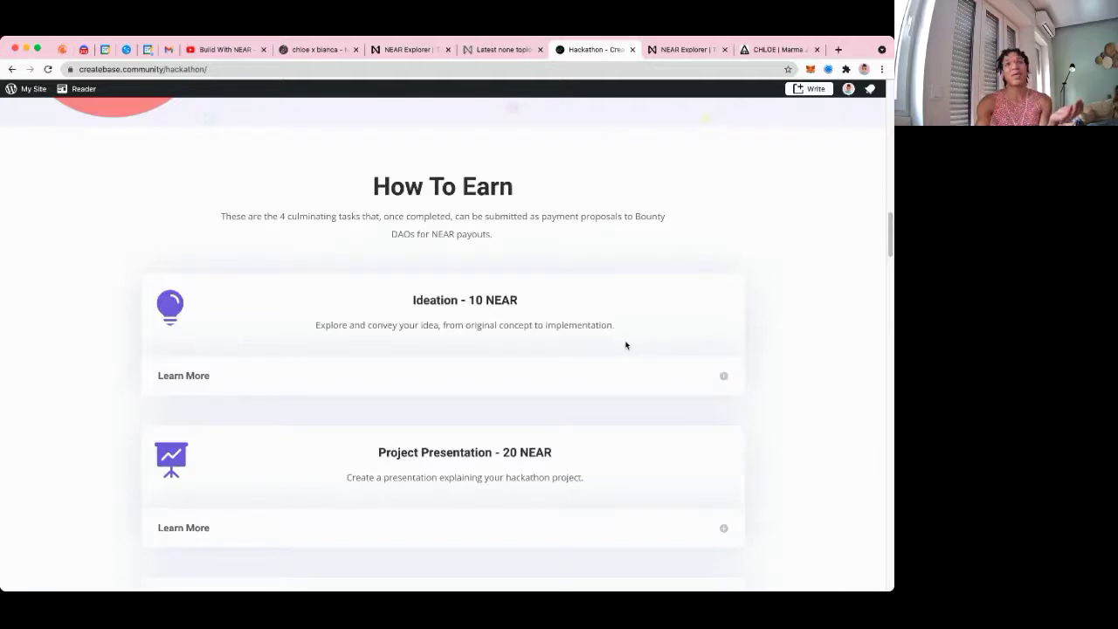
scroll(625, 345, "down", 1)
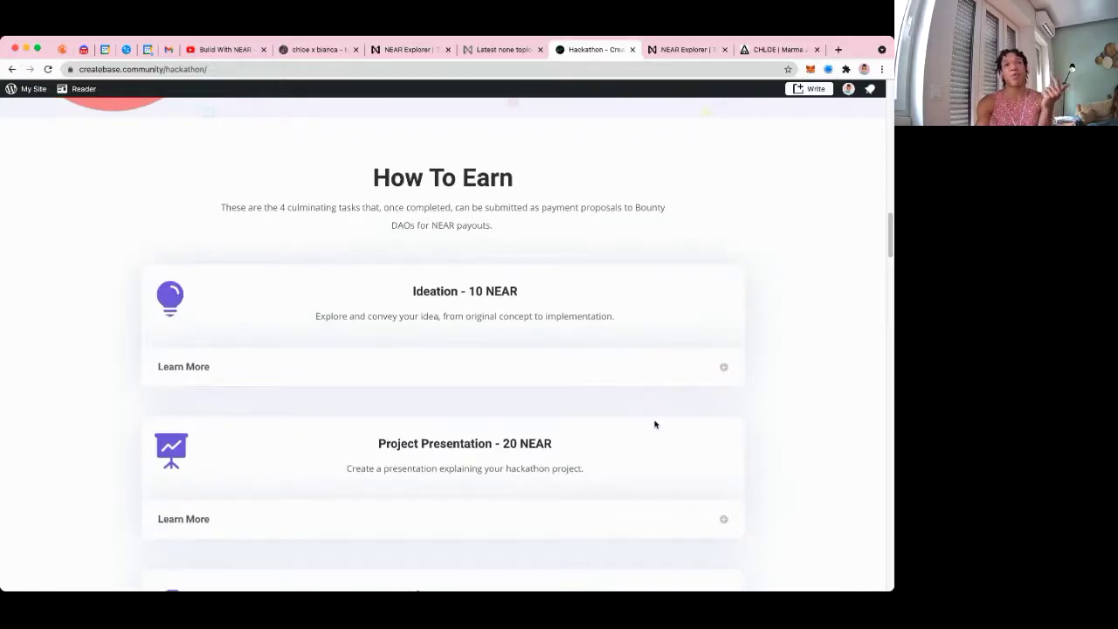
scroll(655, 422, "down", 2)
scroll(655, 422, "down", 1)
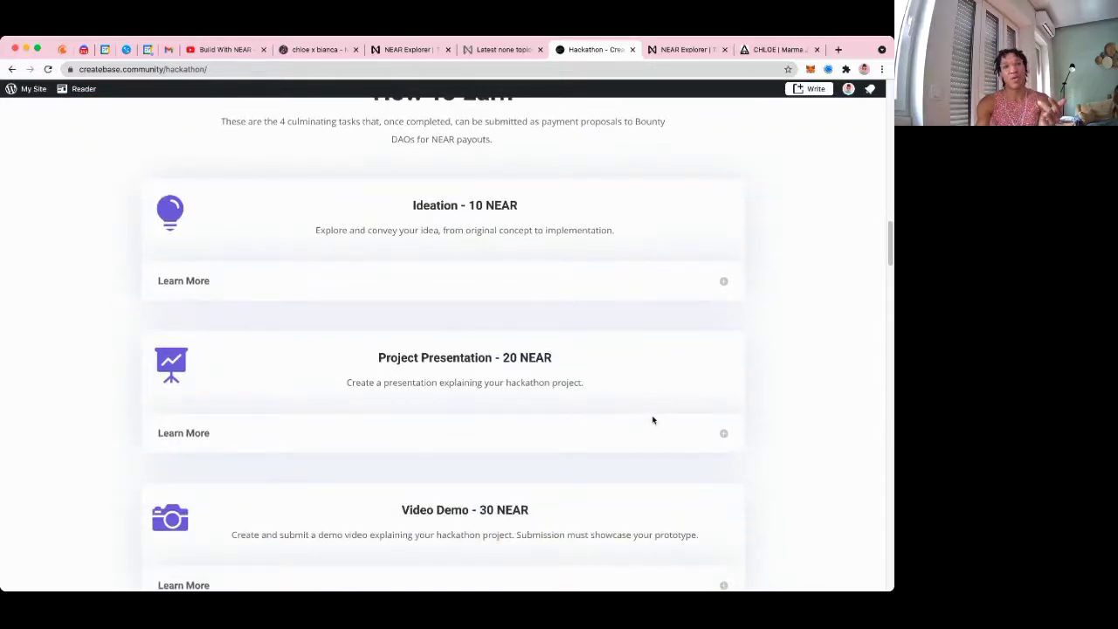
scroll(648, 412, "down", 2)
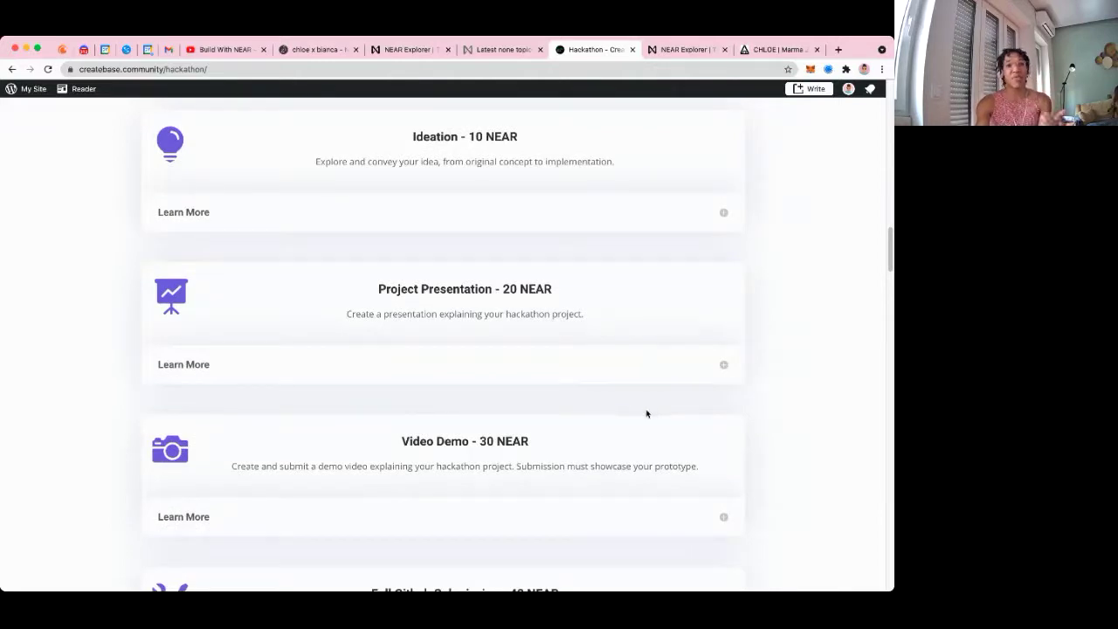
scroll(646, 413, "down", 3)
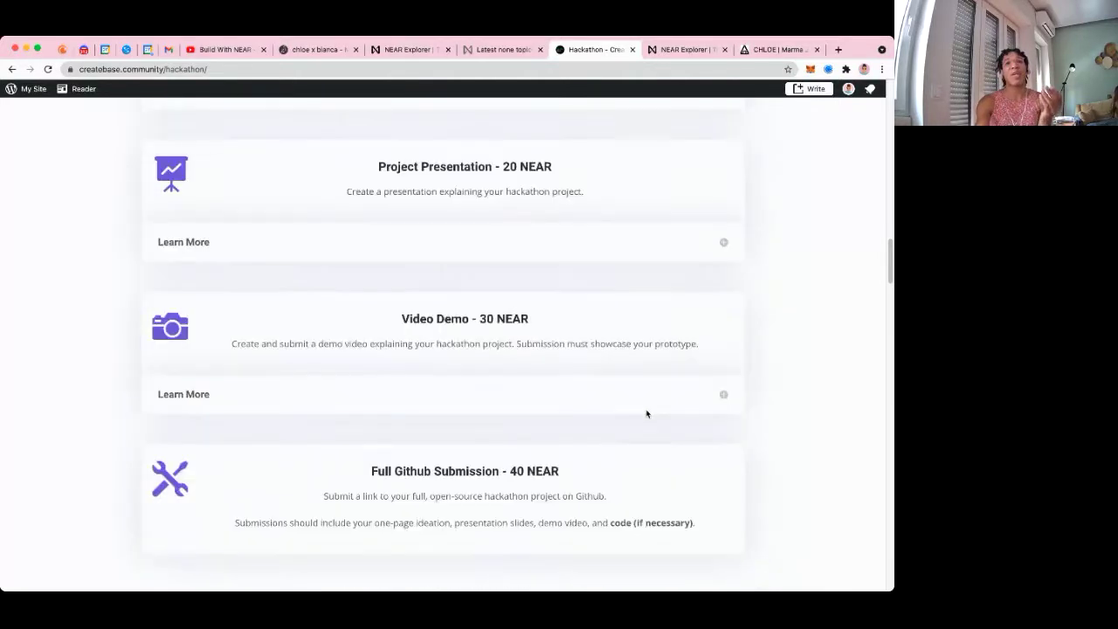
scroll(614, 475, "down", 2)
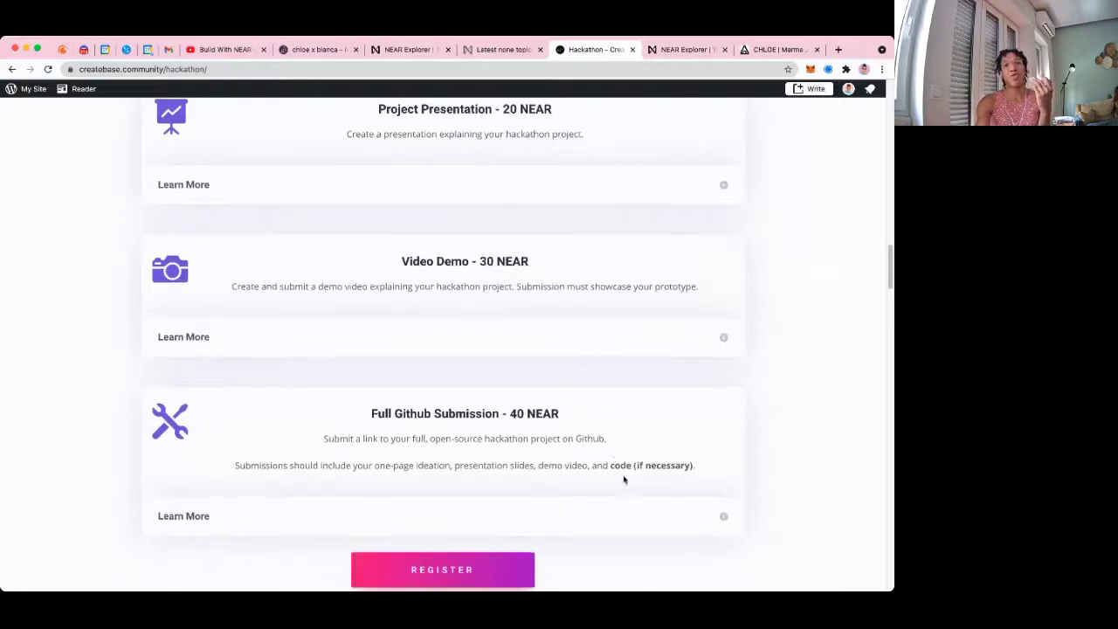
scroll(623, 479, "down", 1)
left_click(725, 501)
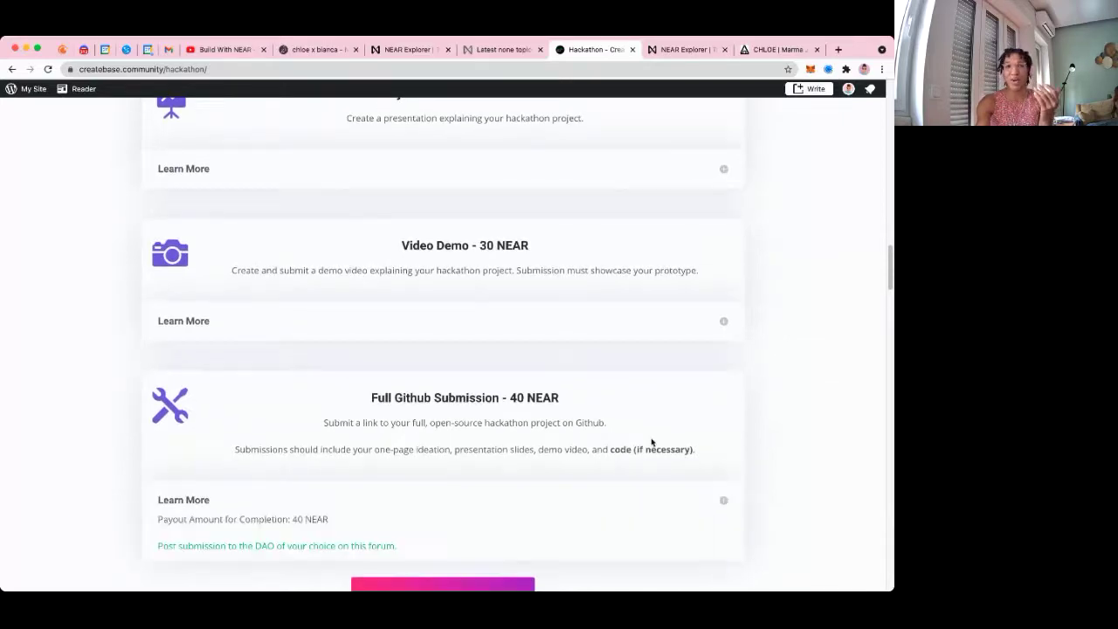
scroll(642, 456, "down", 5)
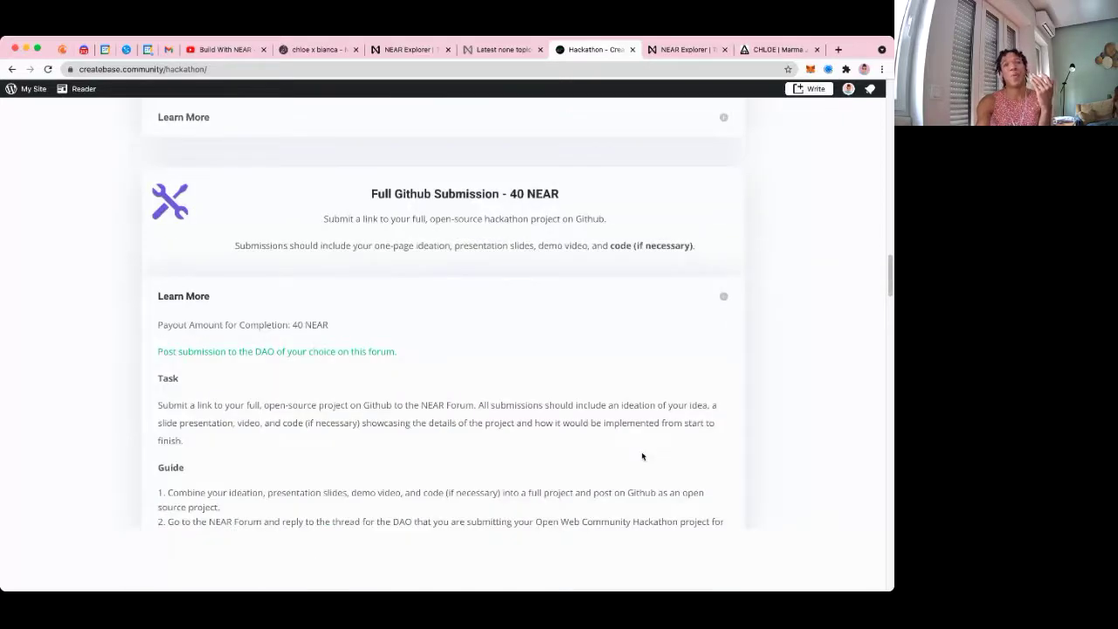
scroll(637, 446, "up", 5)
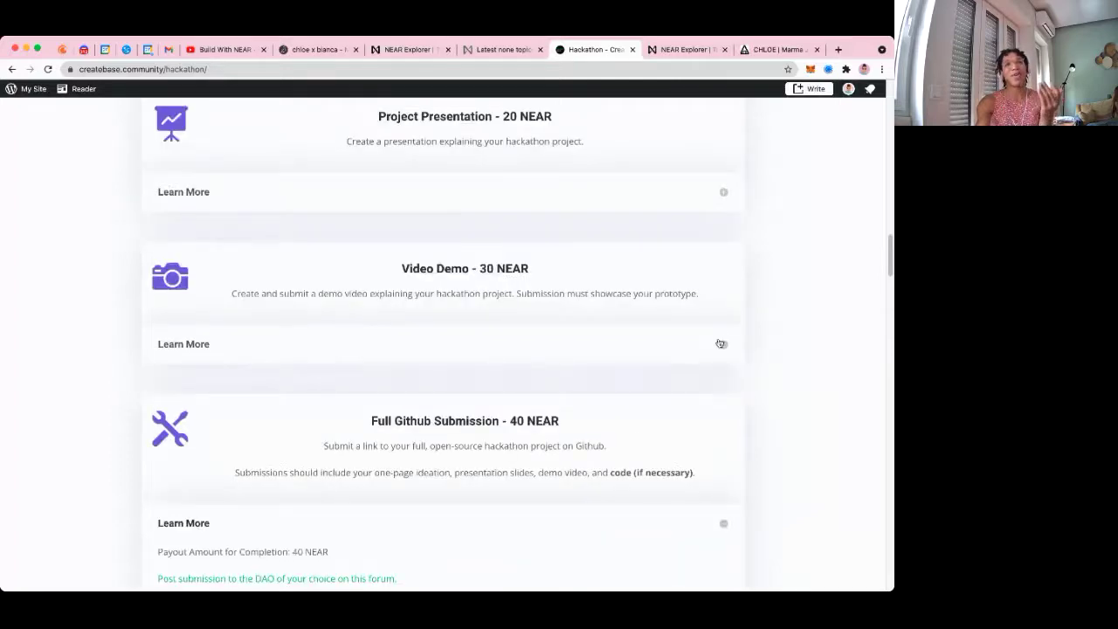
left_click(720, 344)
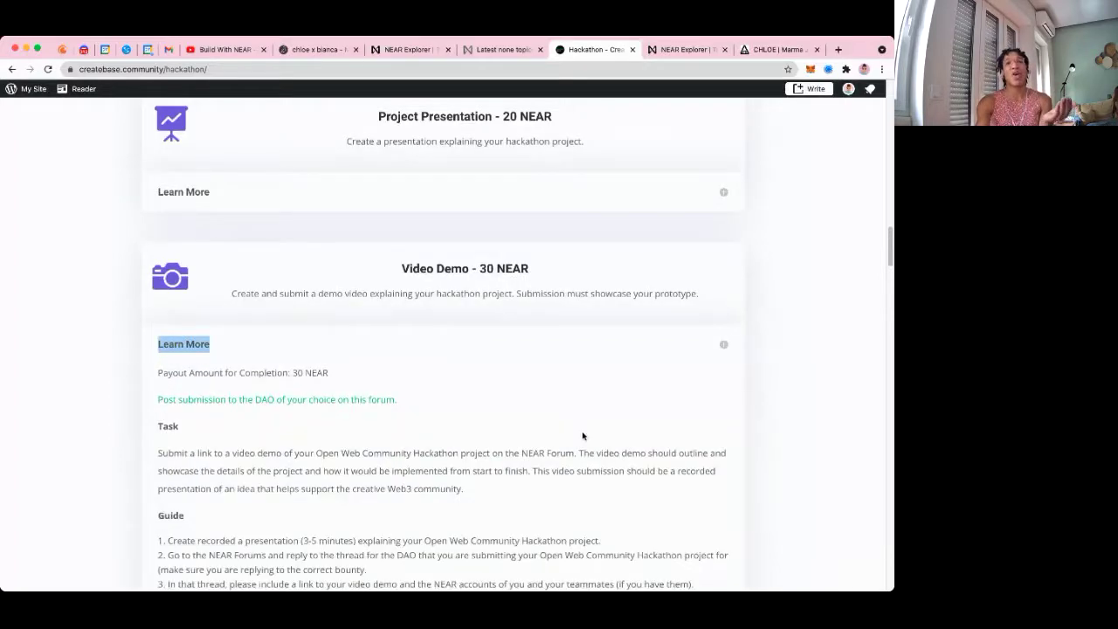
scroll(583, 432, "up", 8)
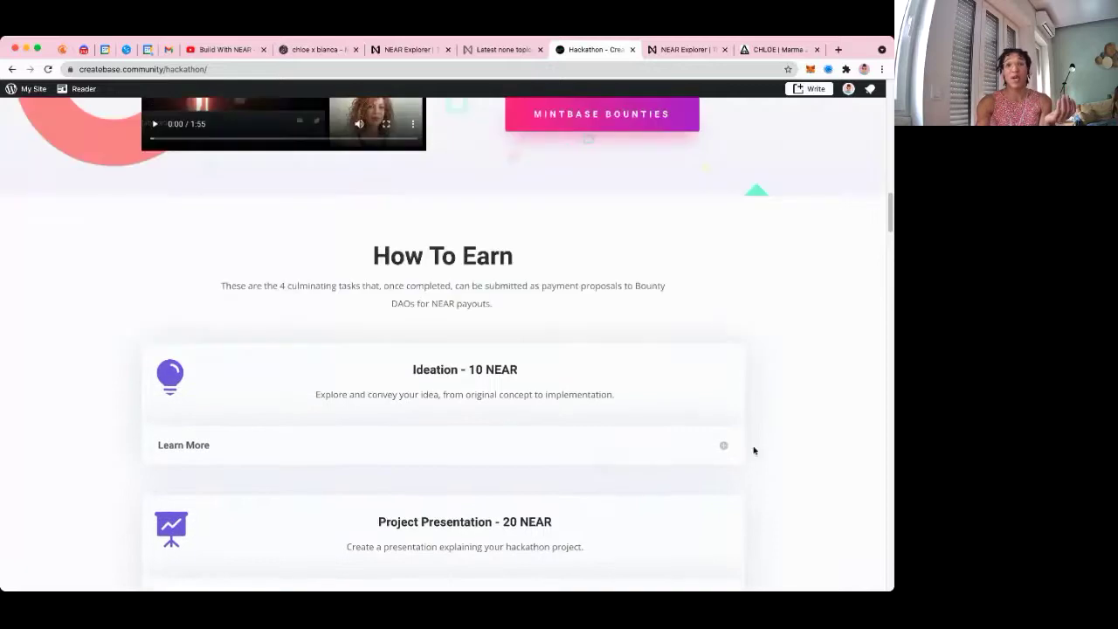
left_click(724, 445)
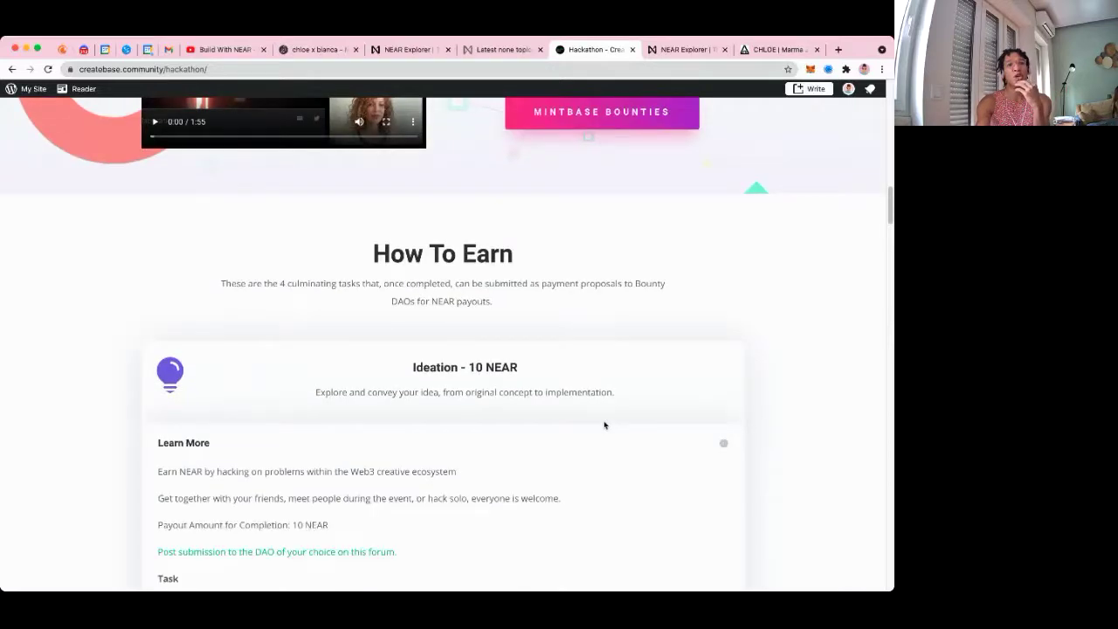
Scroll back to the Bounty DAOs grid showing Social Tokens at 2,000 NEAR
scroll(603, 425, "down", 4)
scroll(599, 422, "down", 1)
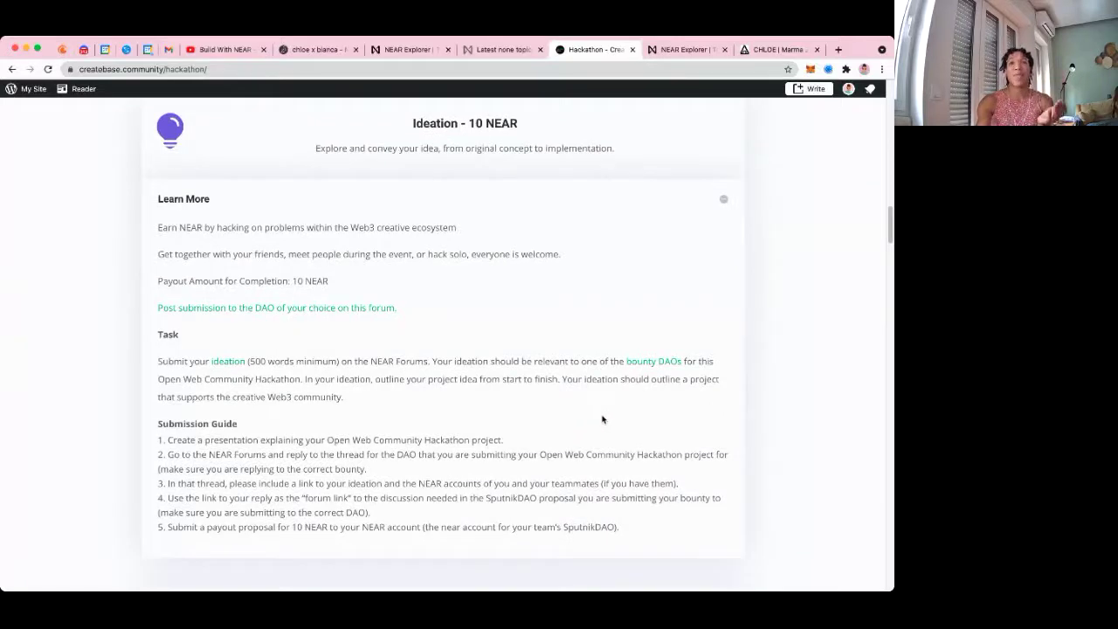
scroll(601, 420, "down", 4)
scroll(705, 470, "down", 1)
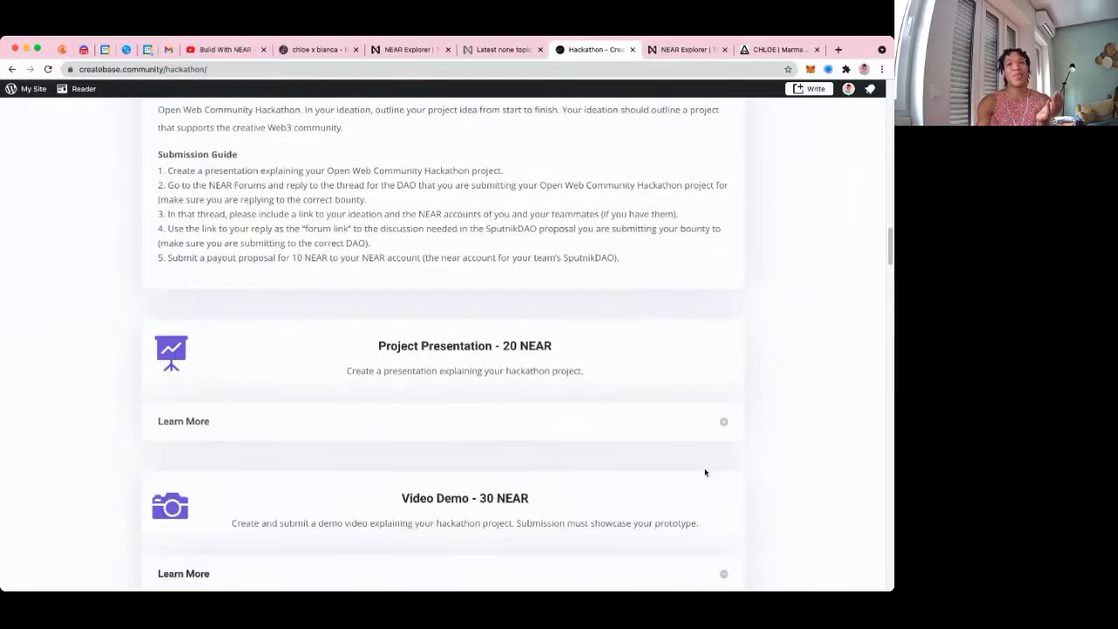
scroll(588, 329, "up", 4)
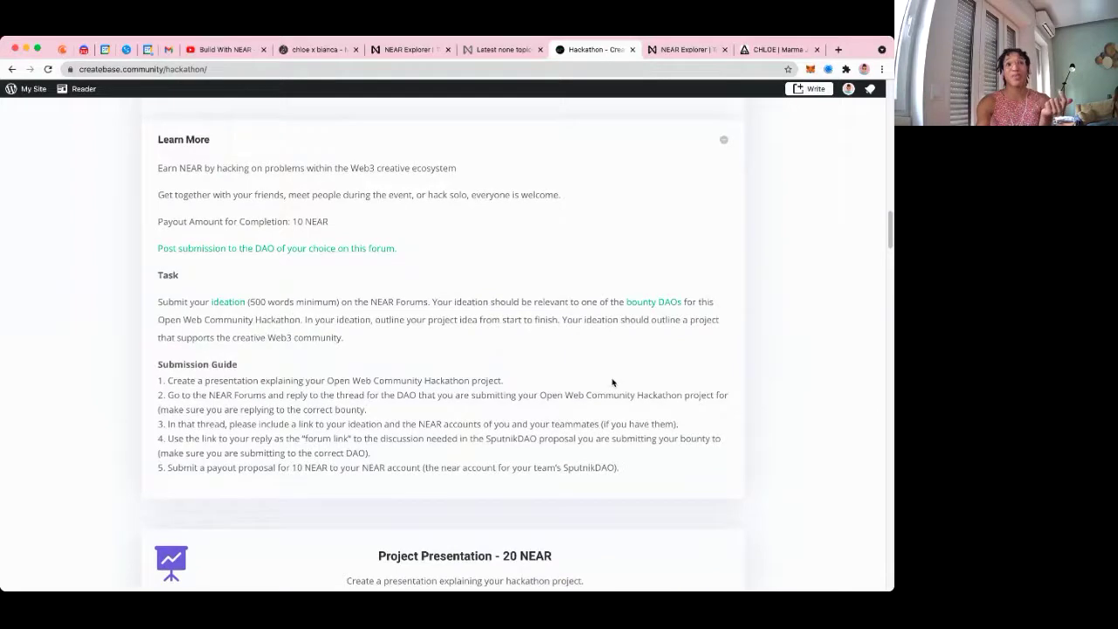
scroll(612, 382, "down", 6)
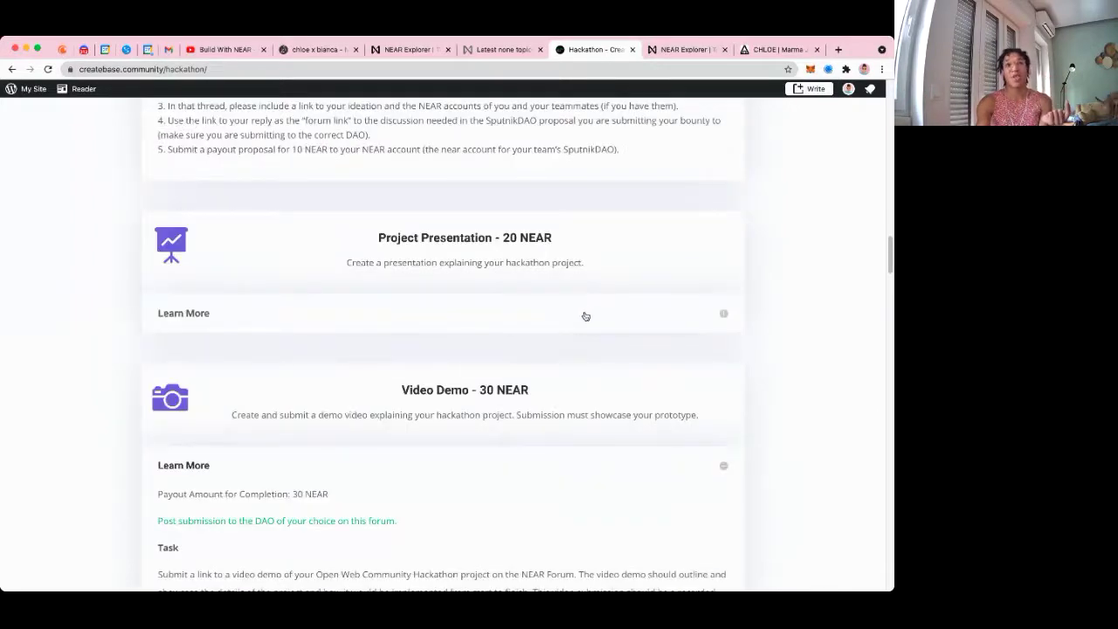
scroll(637, 429, "down", 1)
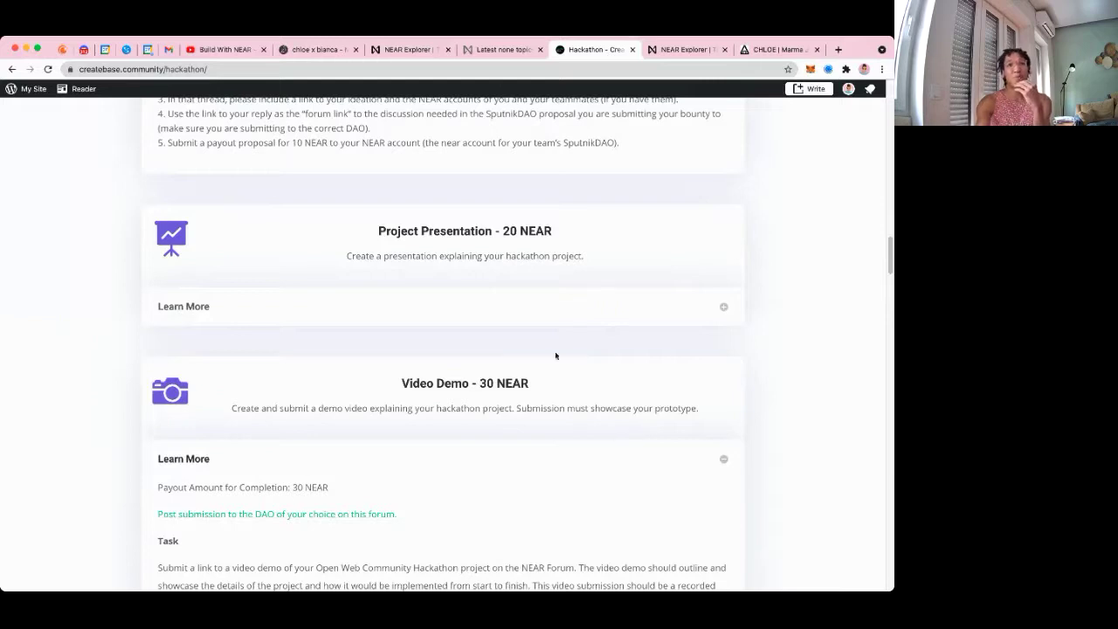
scroll(524, 309, "up", 10)
scroll(525, 308, "up", 10)
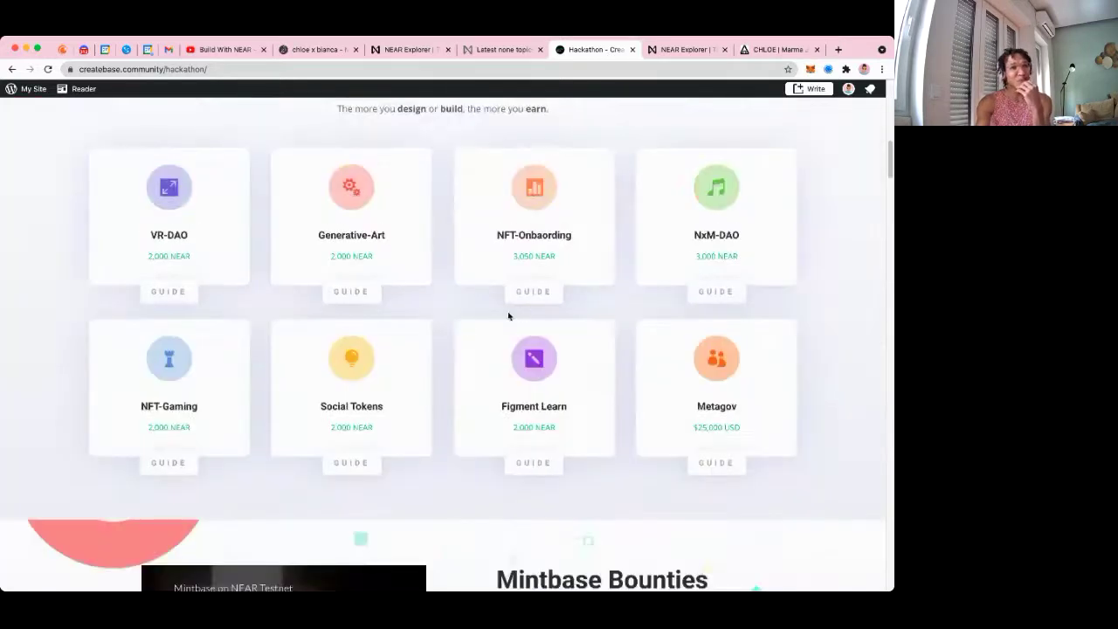
scroll(361, 467, "up", 2)
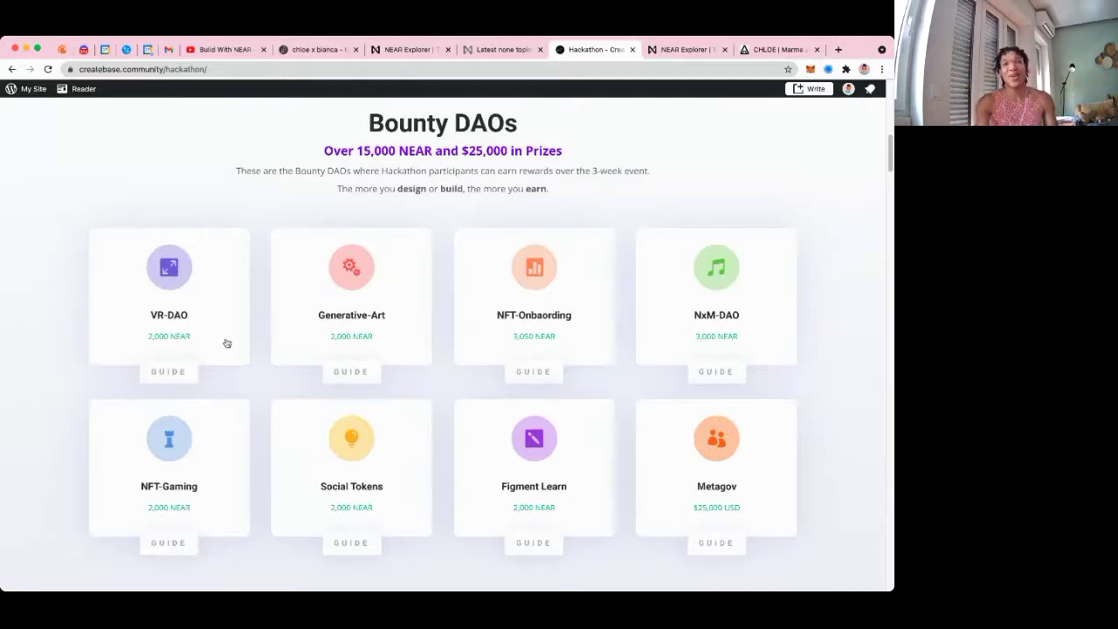
Open the '[Guide] Createbase Hackathon - Social Tokens DAO' post and highlight its welcome line
left_click(349, 543)
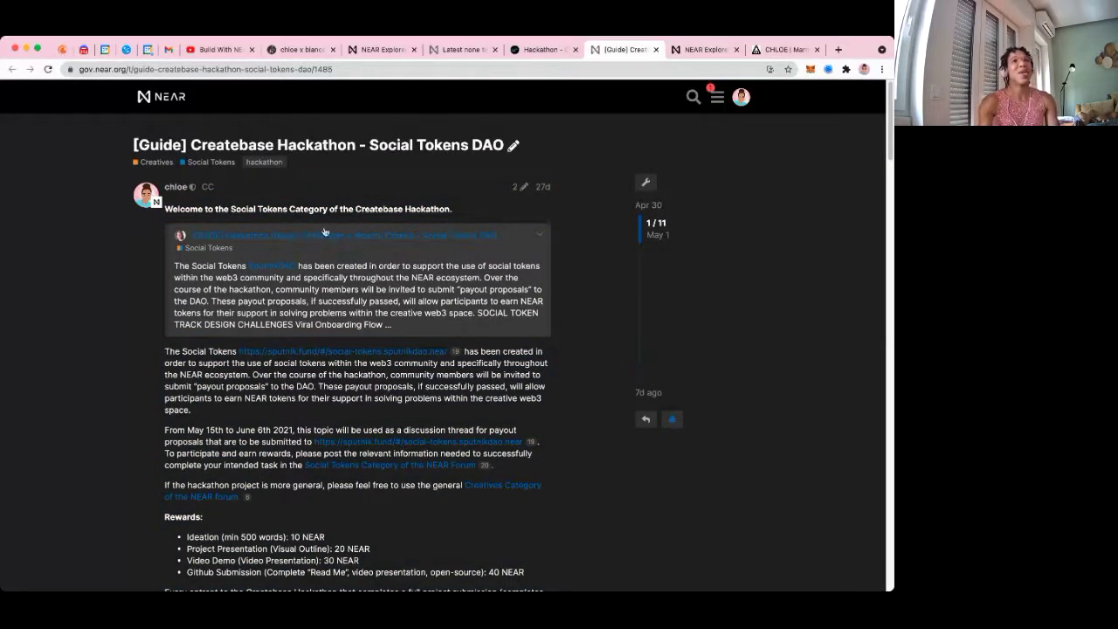
left_click_drag(178, 208, 450, 210)
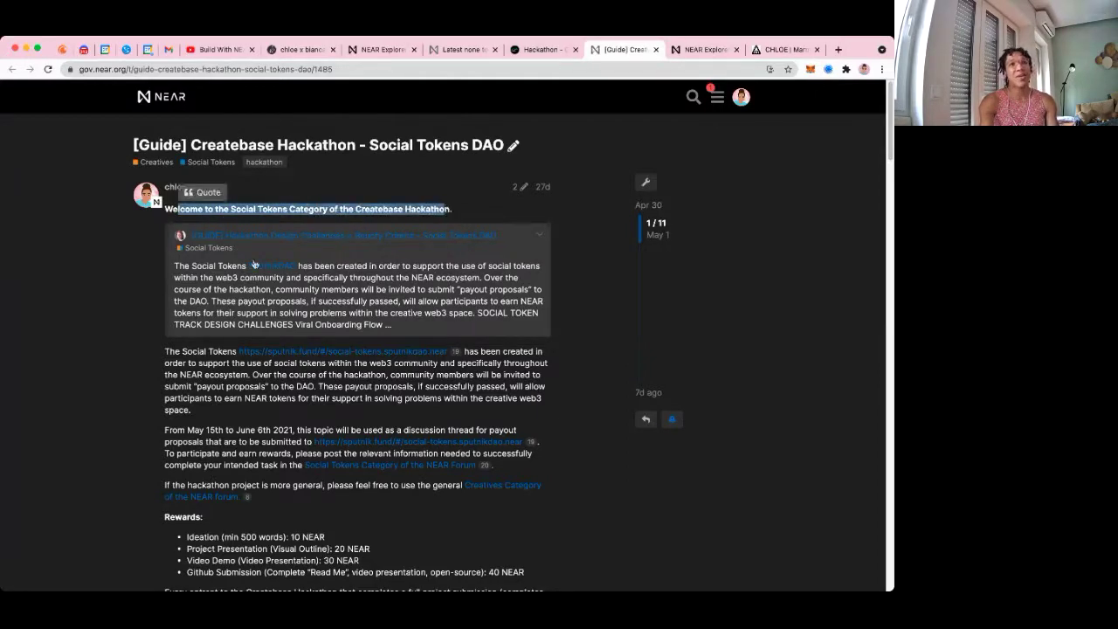
left_click(158, 249)
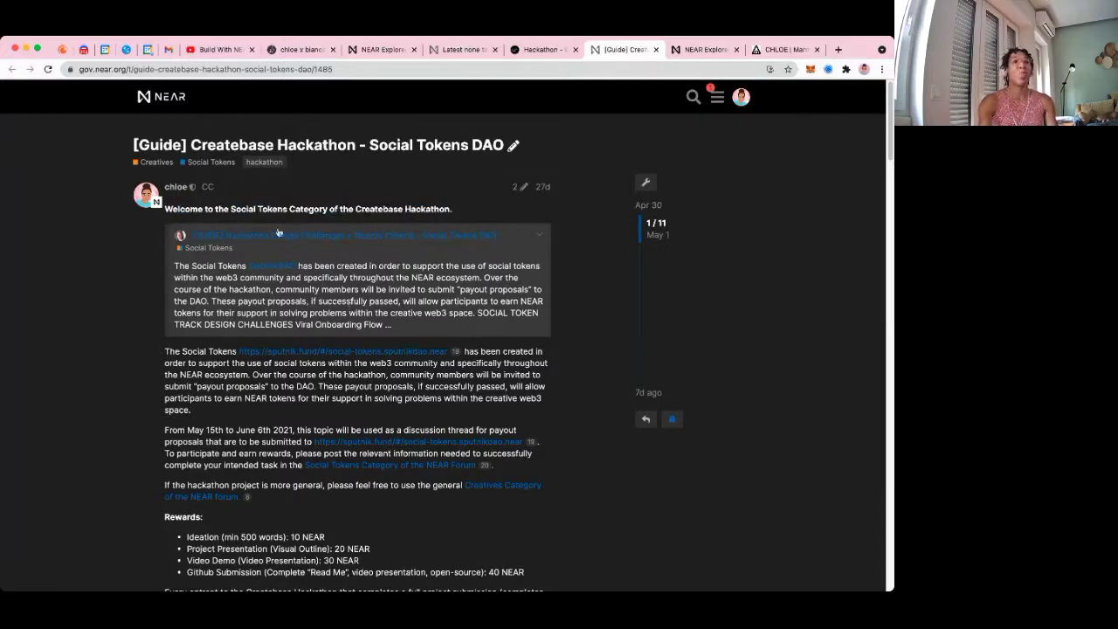
Open the linked Design Challenges guide and highlight its Viral Onboarding, Playful Growth and Educational UX challenges
left_click(330, 238)
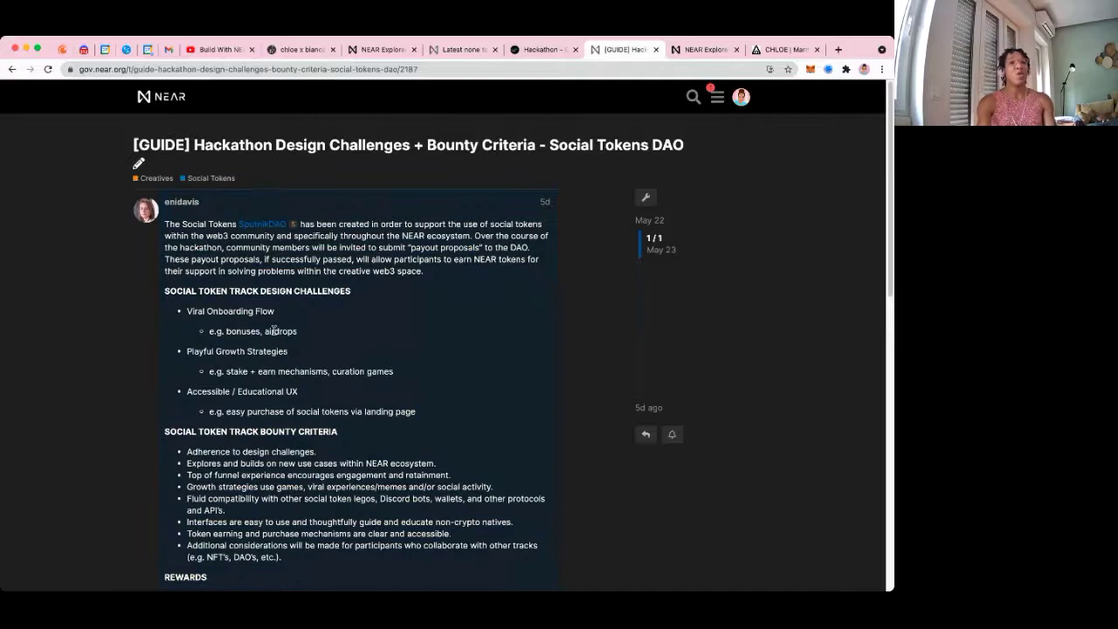
left_click_drag(295, 332, 189, 309)
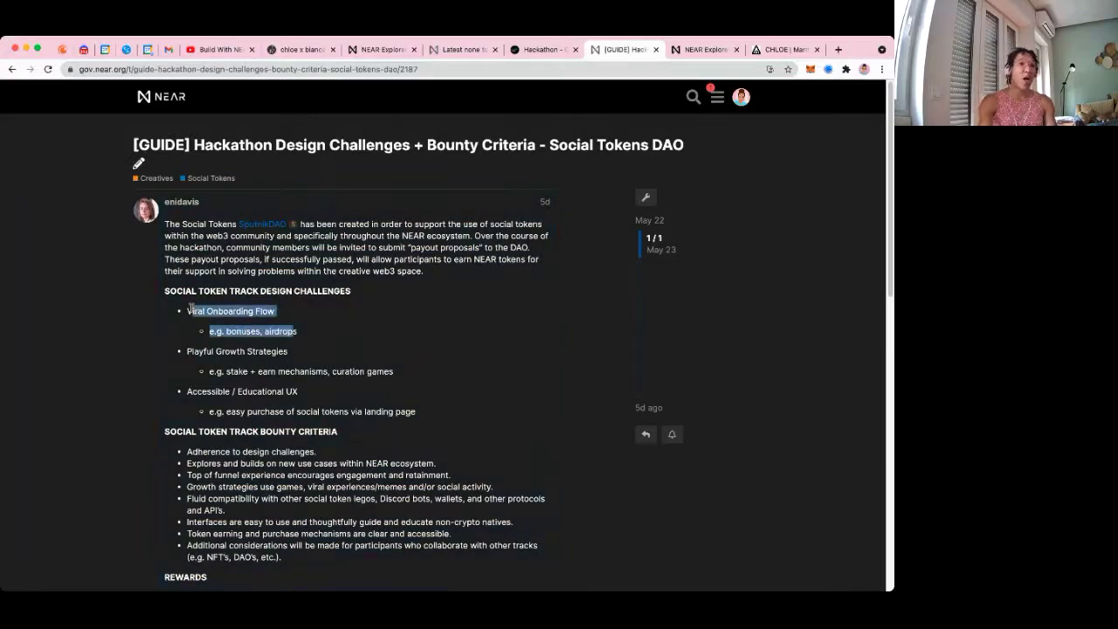
left_click(198, 312)
left_click_drag(241, 332, 300, 335)
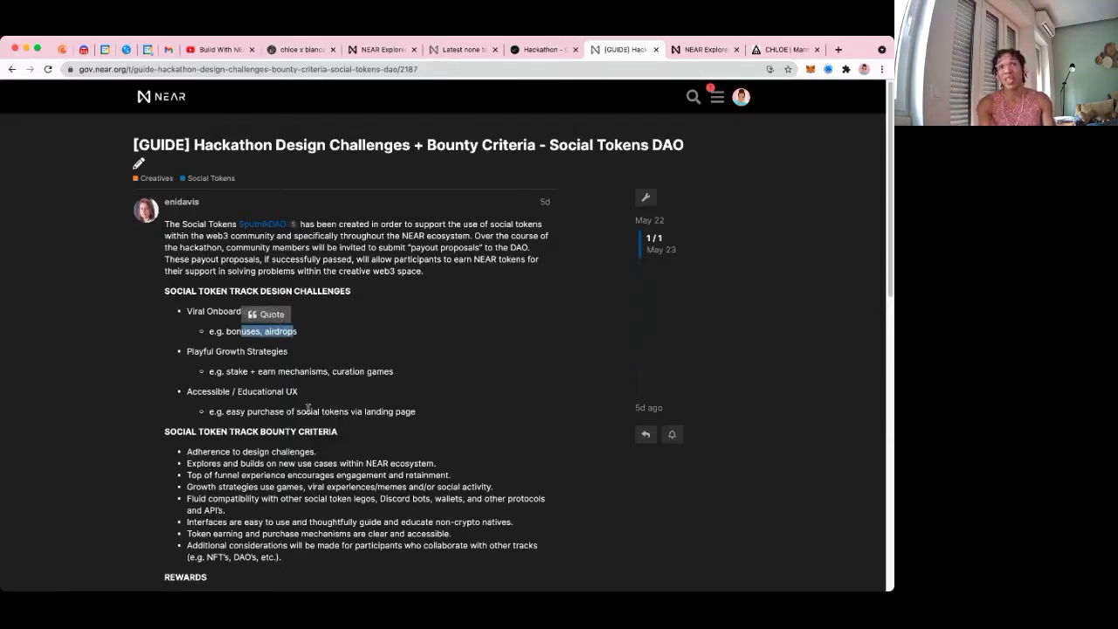
left_click_drag(184, 351, 290, 353)
left_click_drag(226, 371, 325, 373)
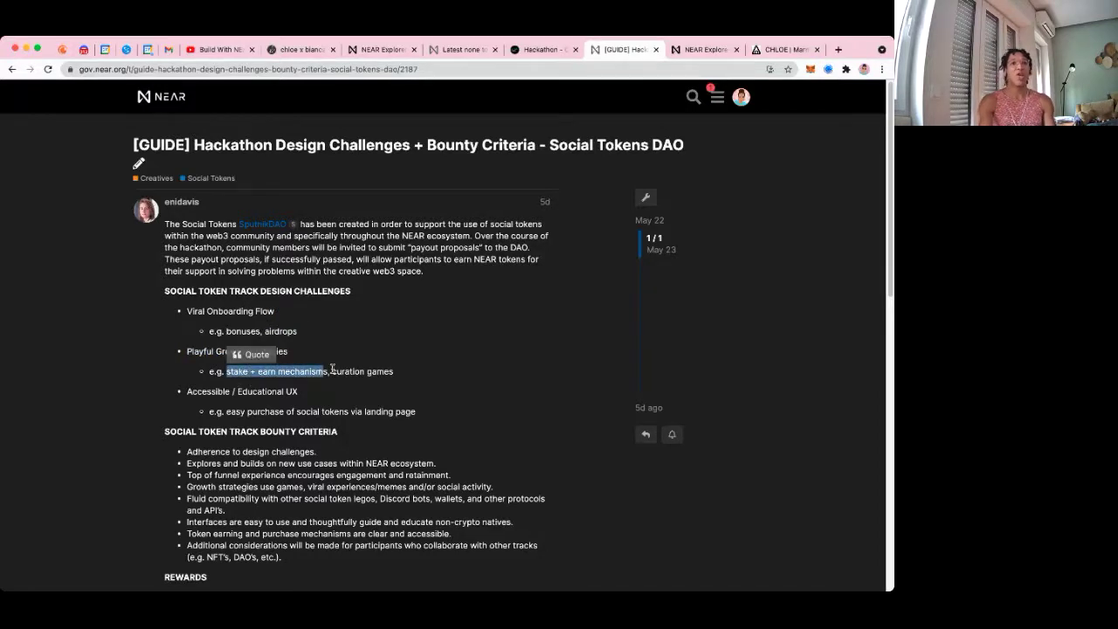
left_click(335, 372)
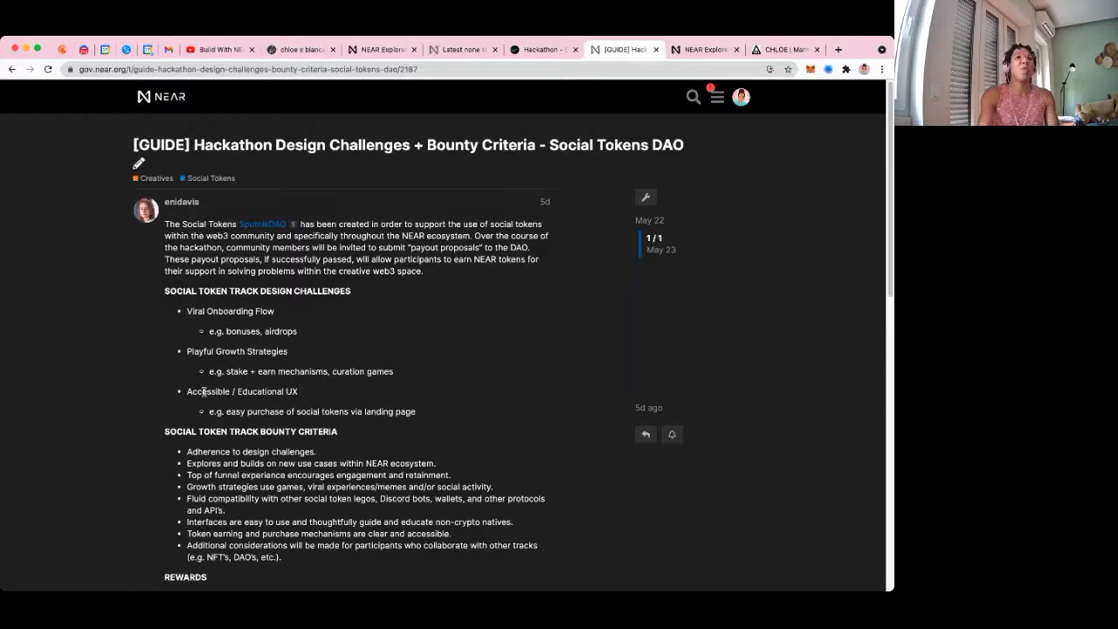
left_click_drag(276, 392, 285, 410)
left_click(265, 413)
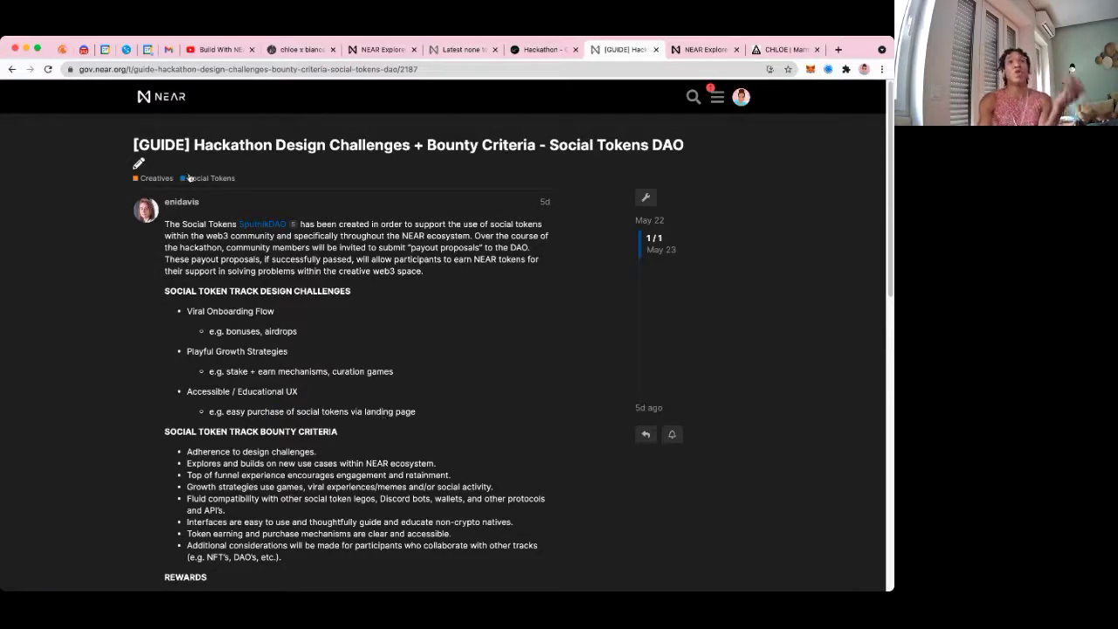
Open the Marma J Foundation ideation post from the Social Tokens list and like its thank-you reply
left_click(206, 178)
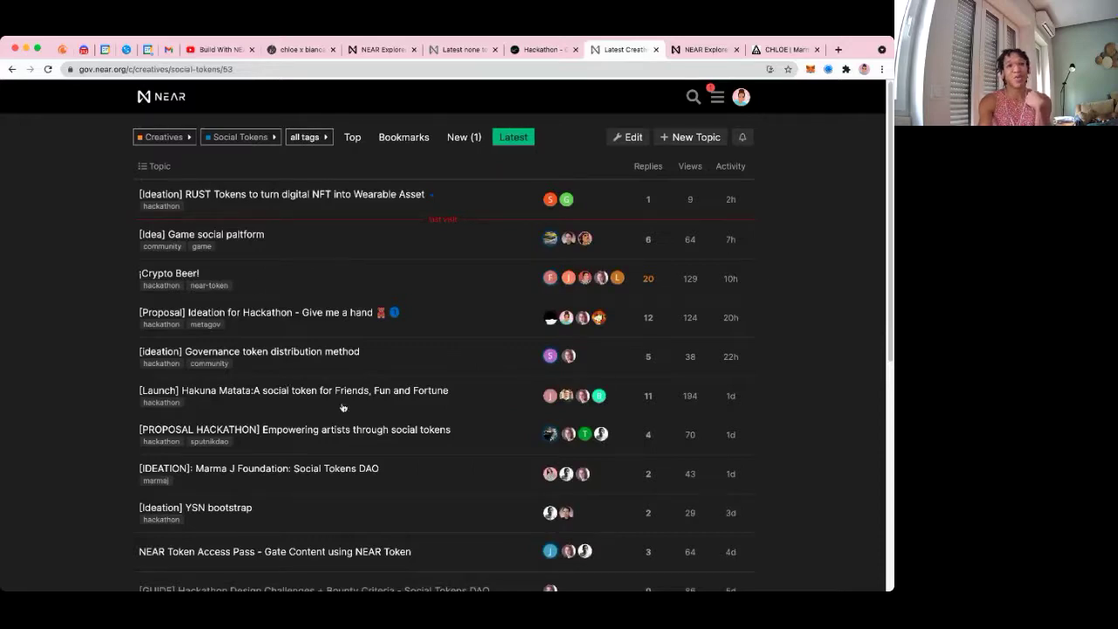
left_click(297, 466)
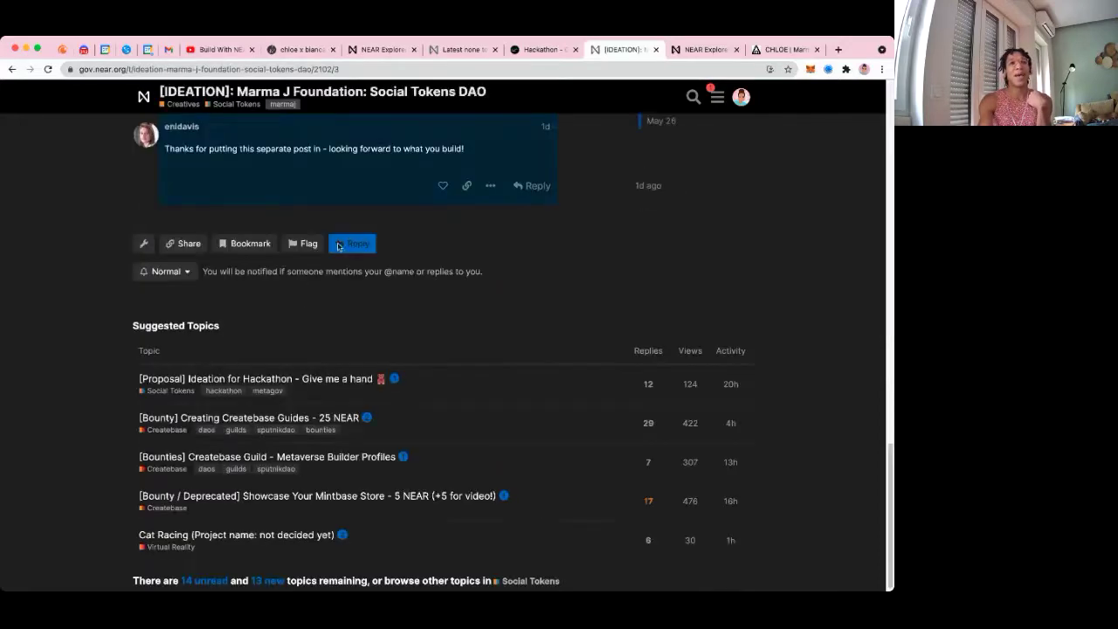
scroll(358, 251, "up", 3)
left_click(443, 409)
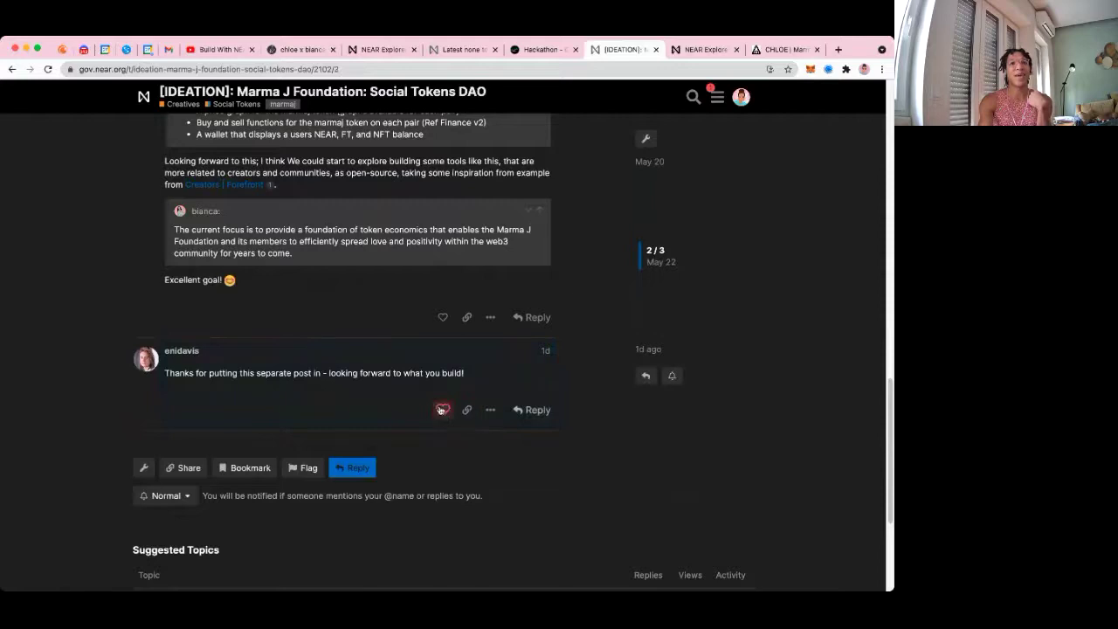
scroll(443, 317, "up", 10)
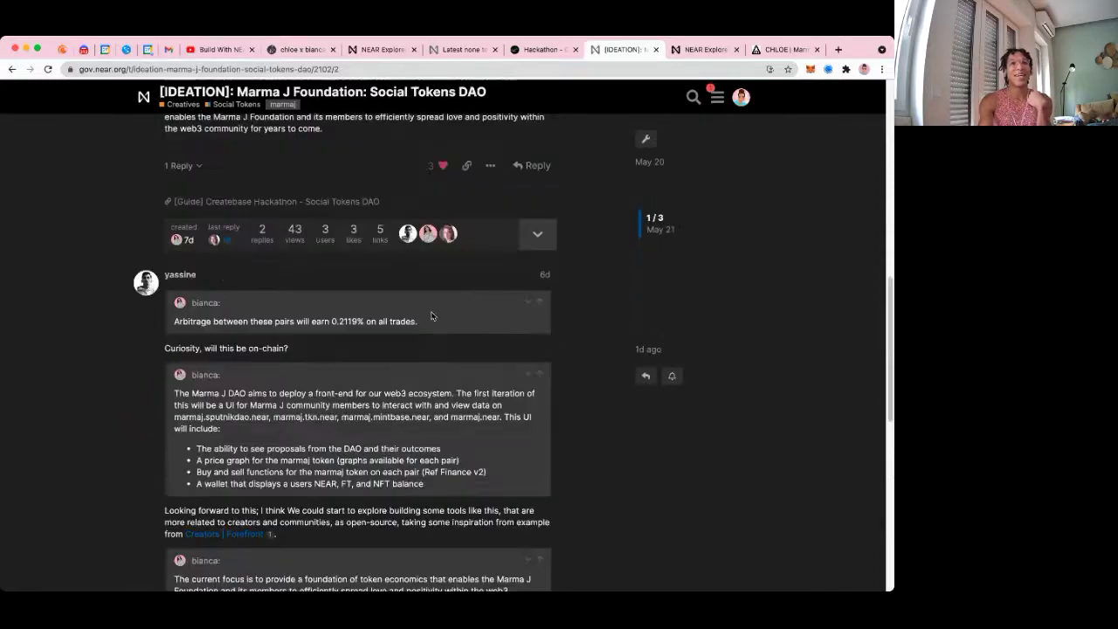
scroll(400, 323, "up", 2)
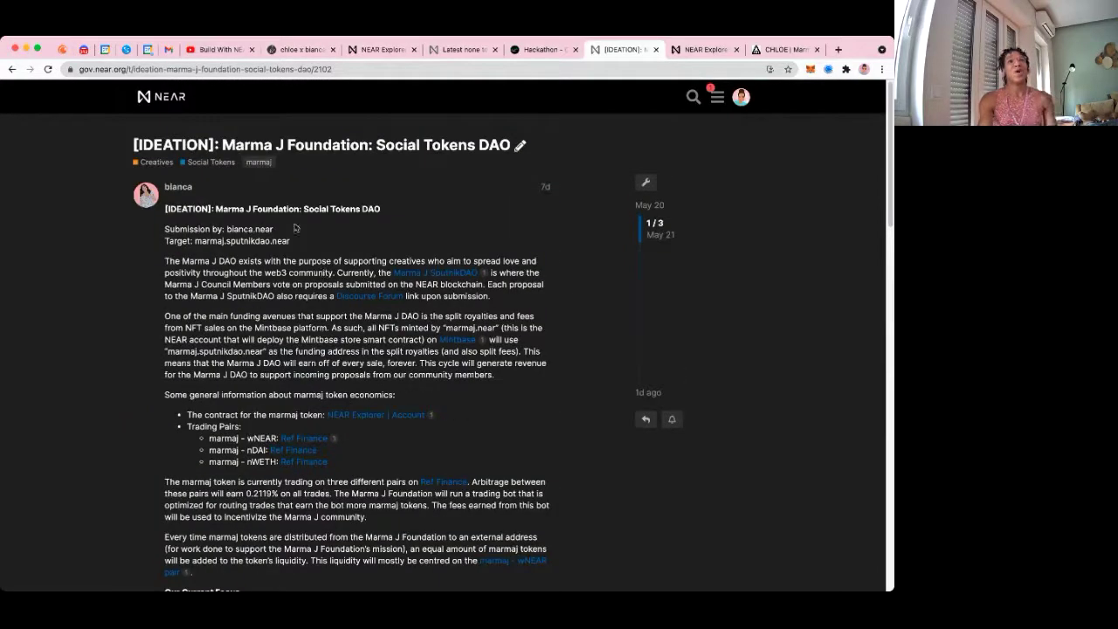
Select the post's web address and highlight the target account marmaj.sputnikdao.near
left_click(249, 70)
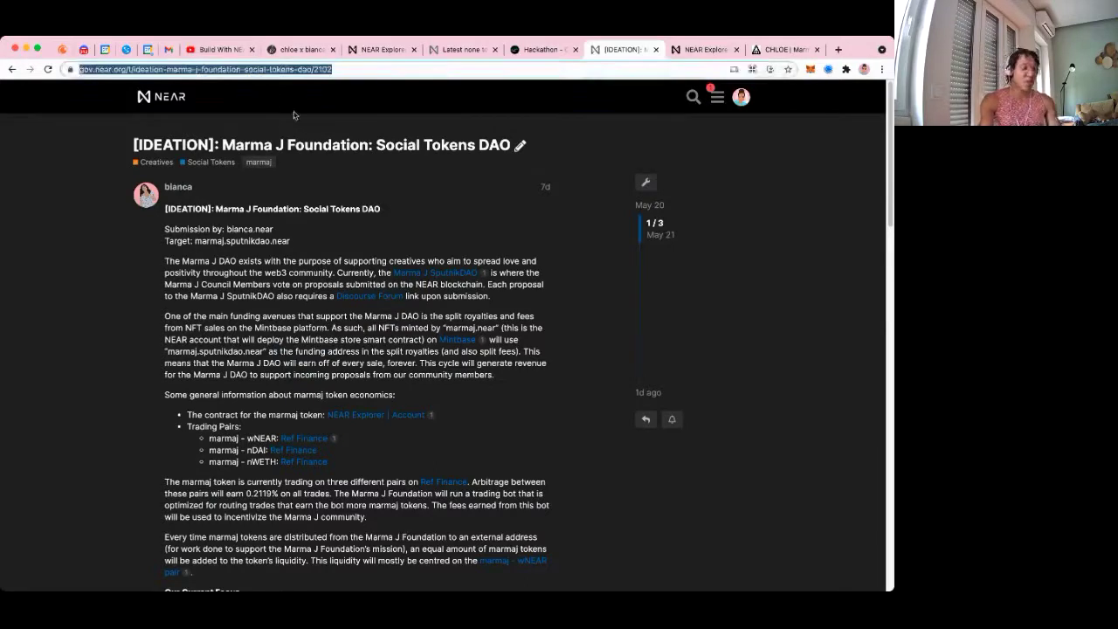
key("super+Tab")
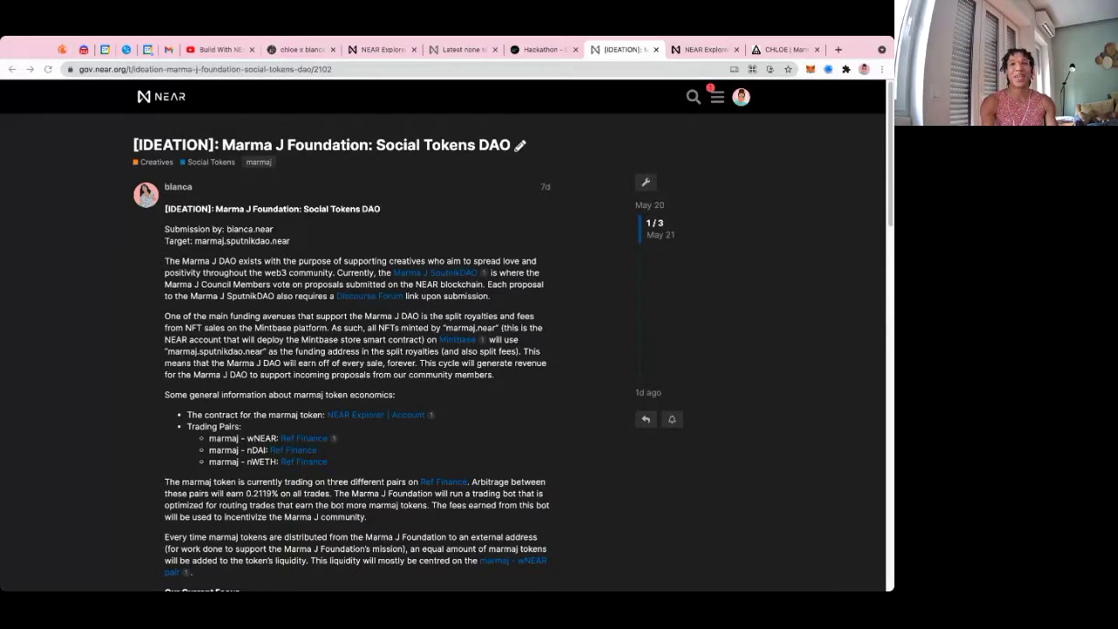
key("super+Tab")
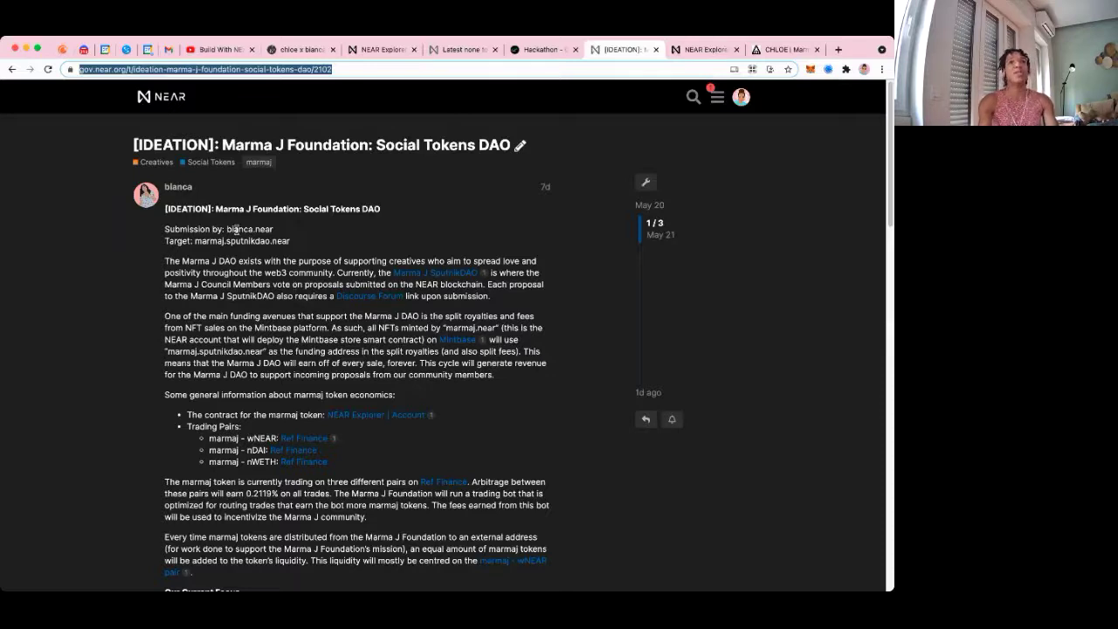
scroll(258, 338, "down", 1)
scroll(254, 337, "down", 1)
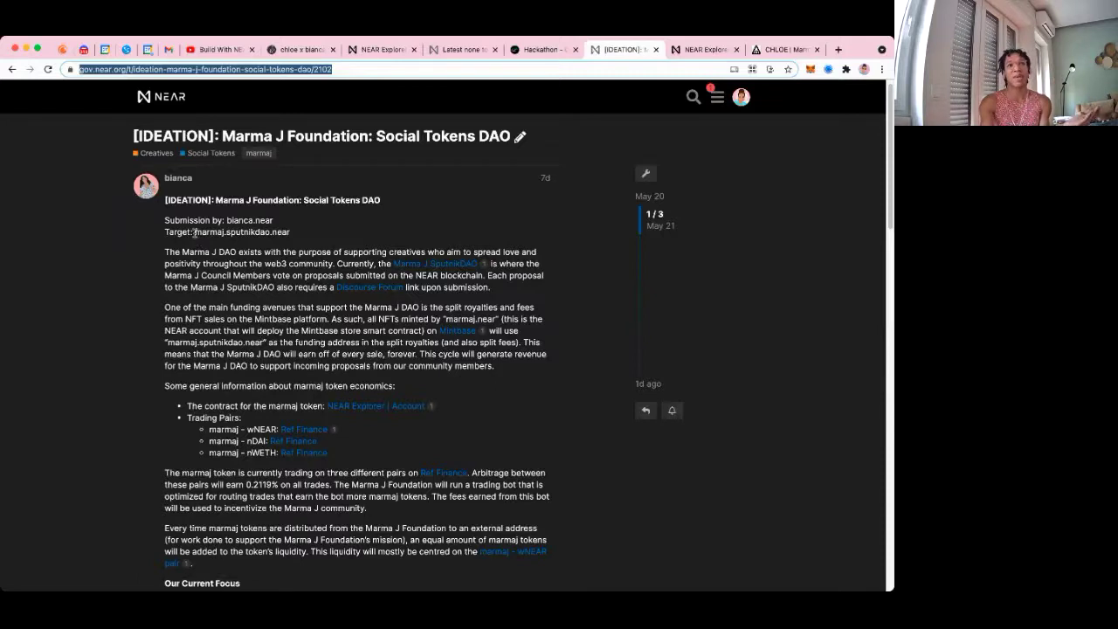
left_click_drag(193, 232, 290, 233)
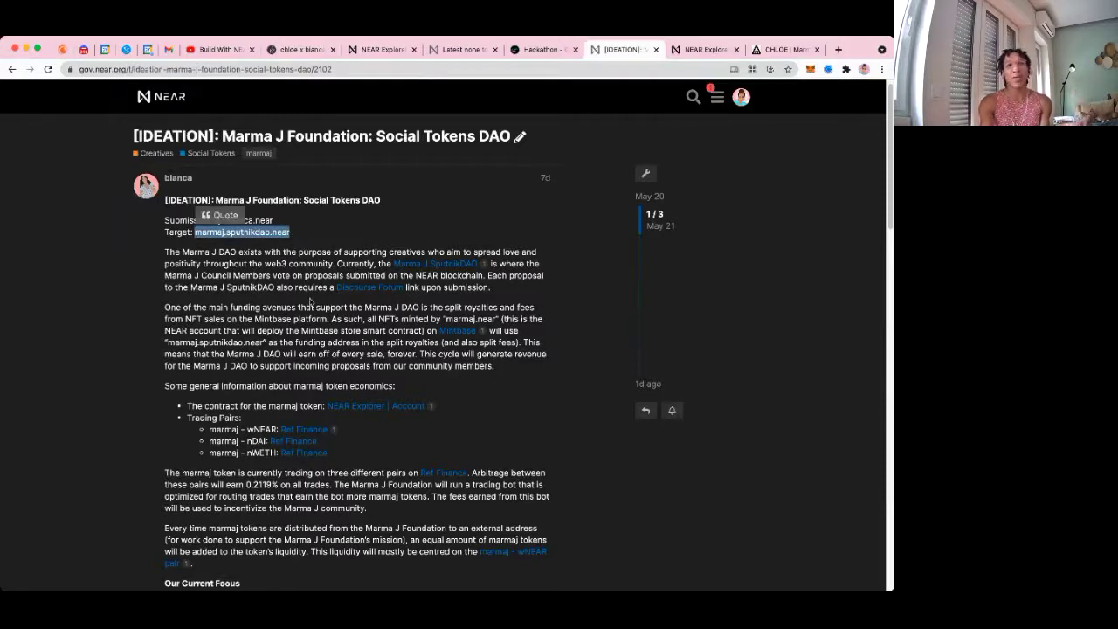
scroll(258, 349, "down", 1)
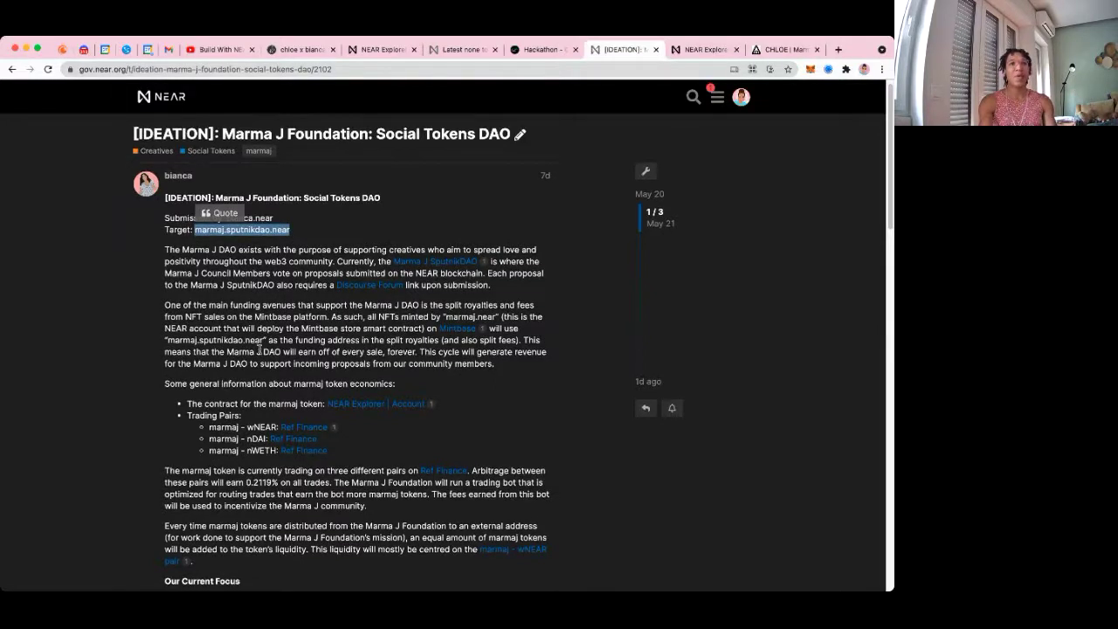
left_click_drag(314, 285, 432, 286)
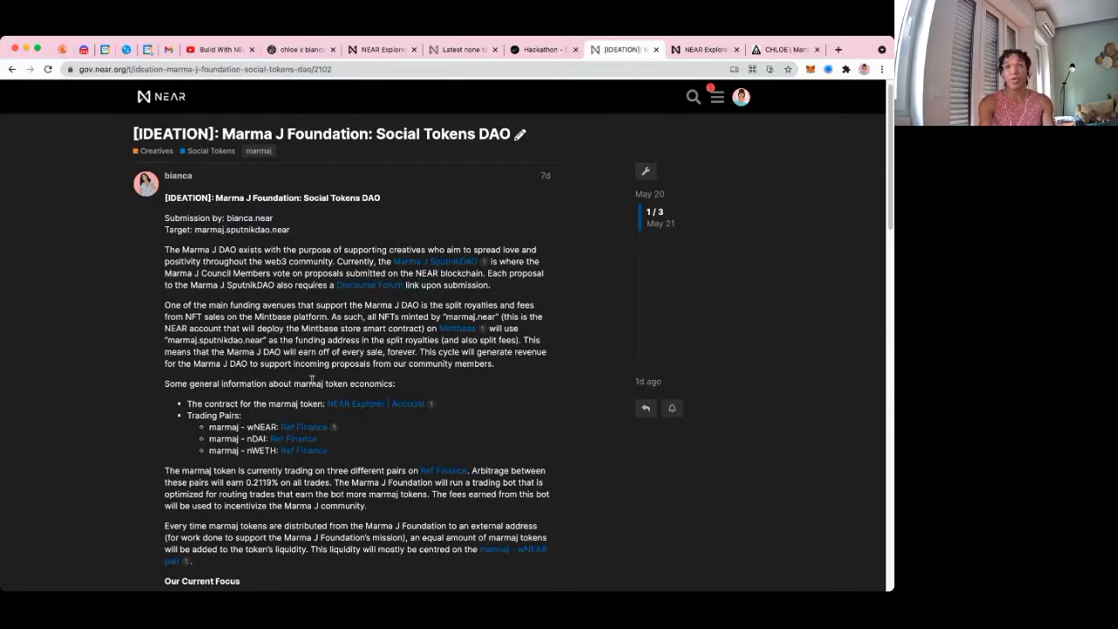
Highlight the marmaj token economics and contract line, then open its NEAR Explorer account link
scroll(311, 382, "down", 2)
left_click_drag(175, 347, 355, 347)
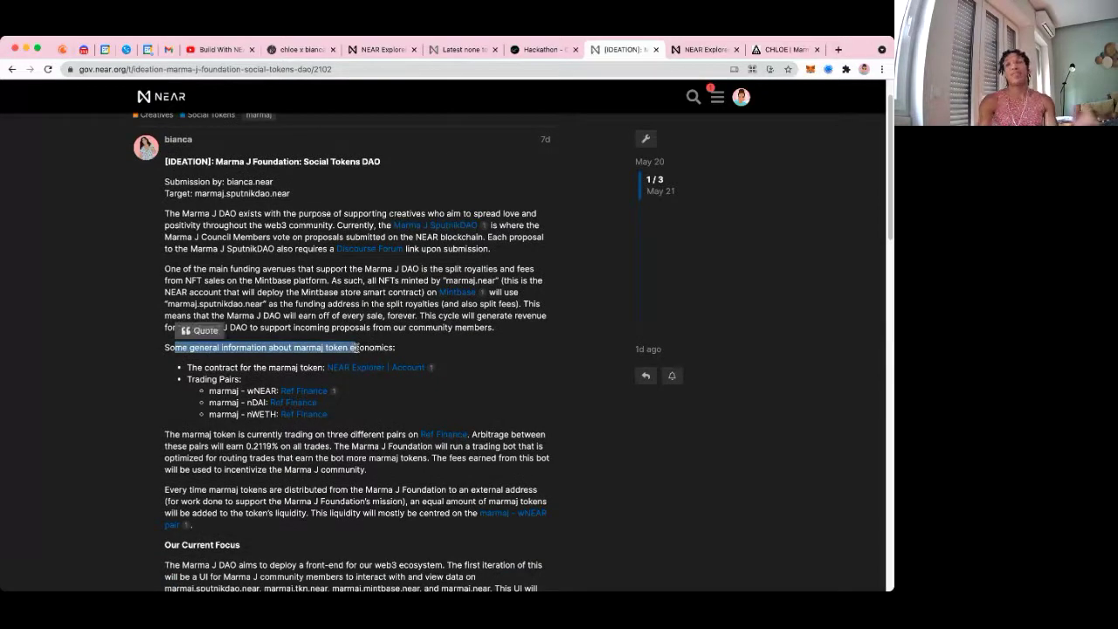
left_click(283, 368)
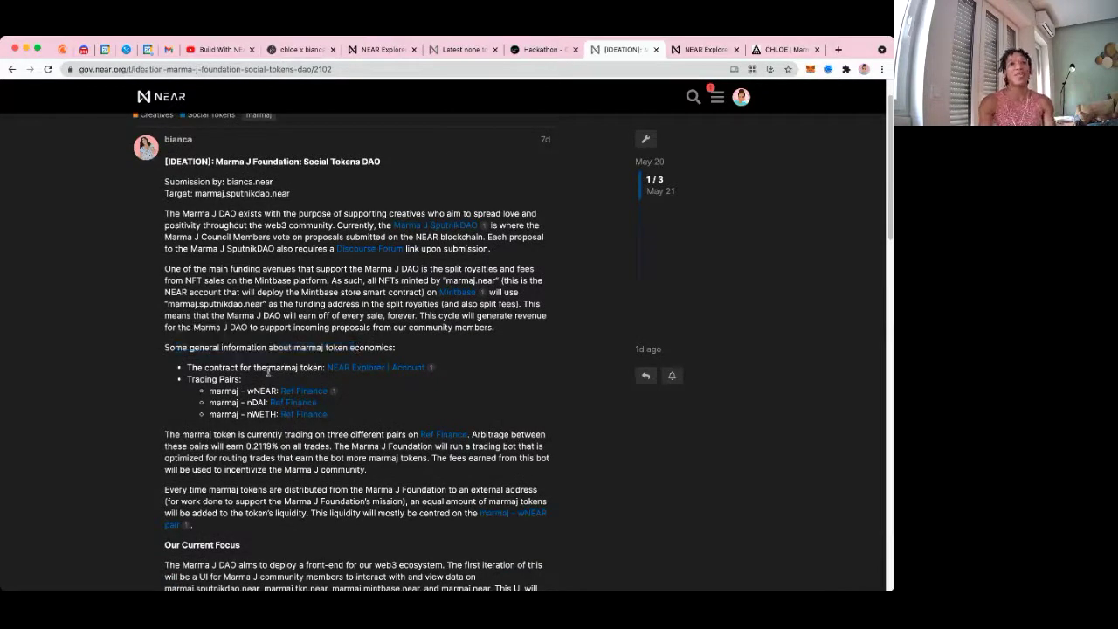
left_click_drag(189, 368, 292, 368)
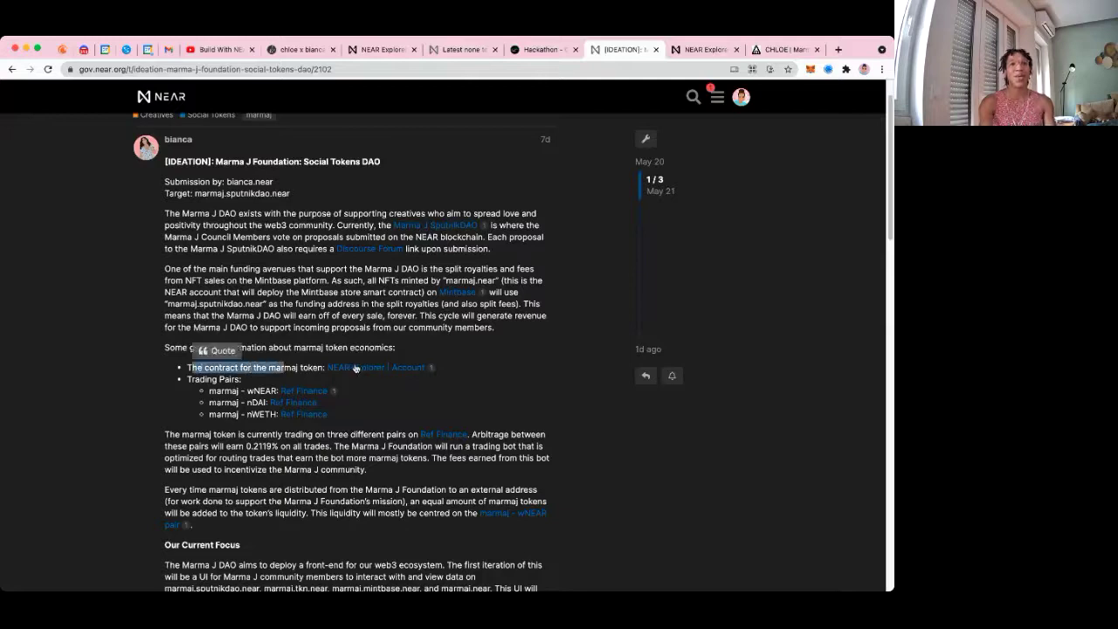
double_click(358, 367)
left_click(386, 367, "super")
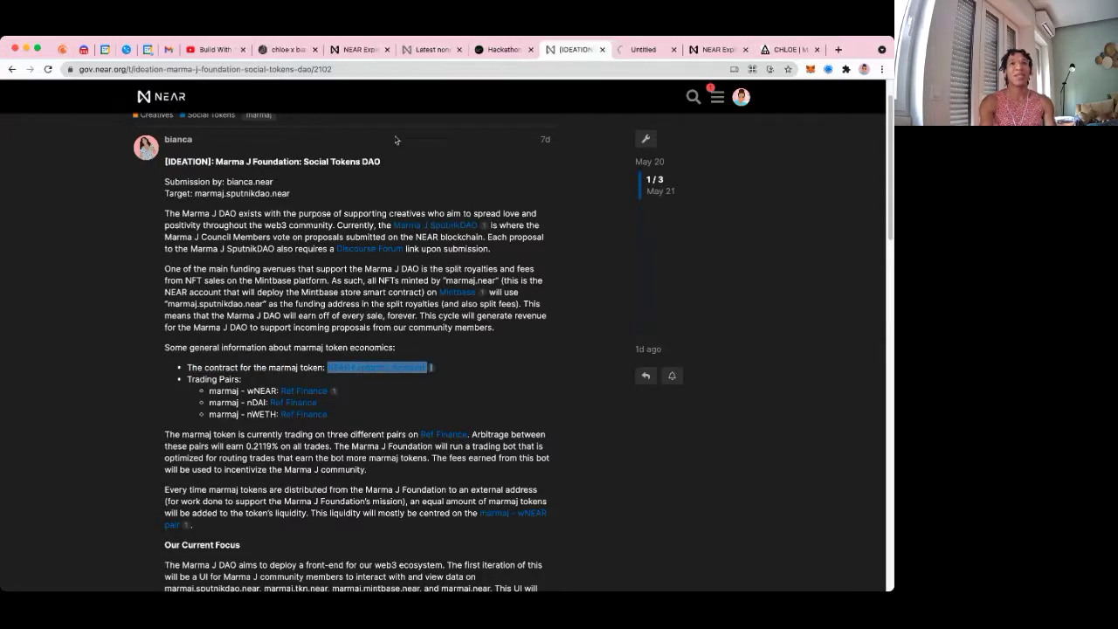
Open the marmaj create_token transaction and highlight the digits of its total_supply value
left_click(645, 50)
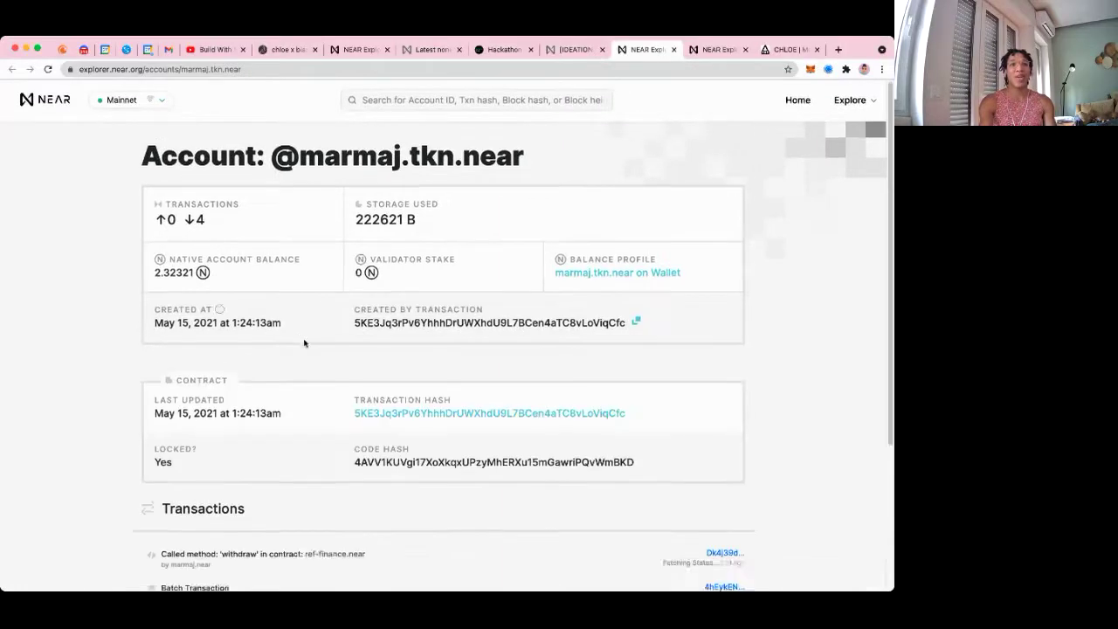
scroll(305, 345, "down", 5)
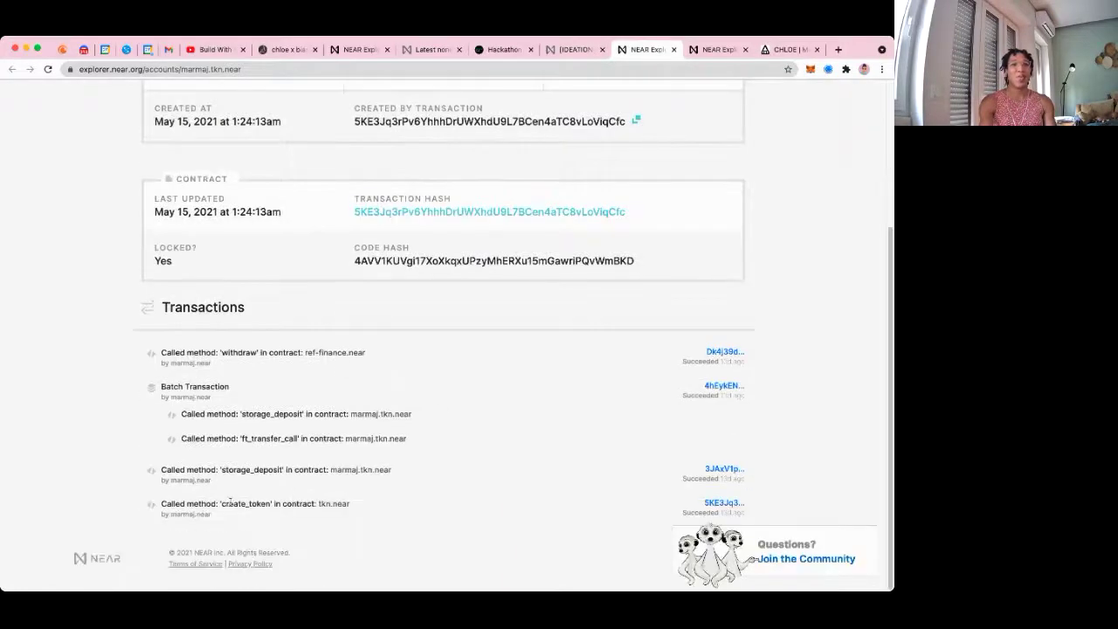
left_click(716, 504)
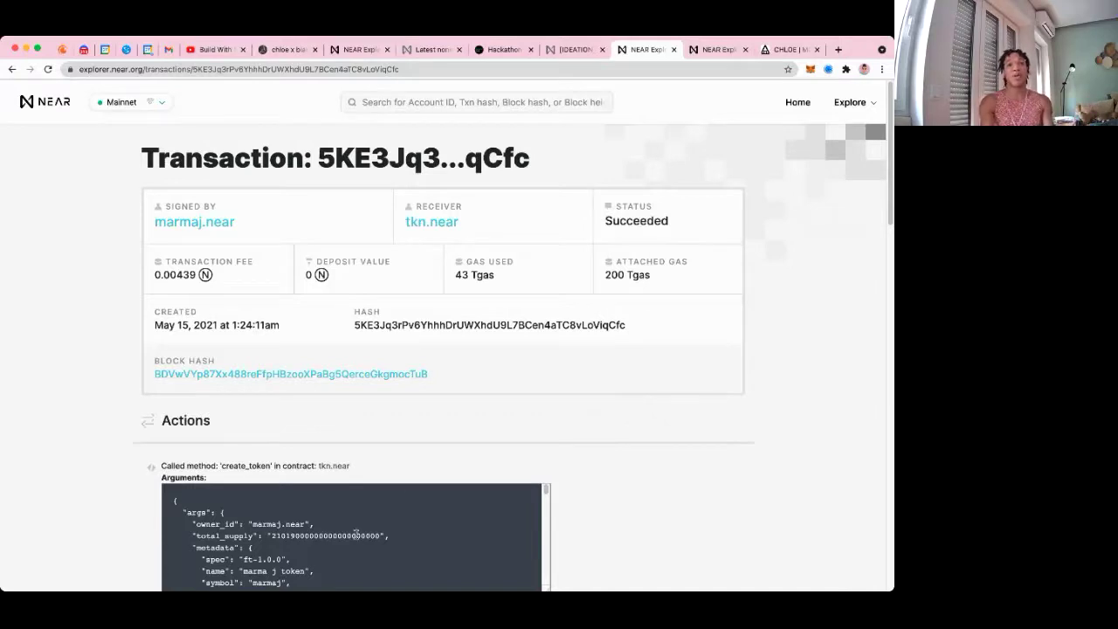
left_click(271, 535)
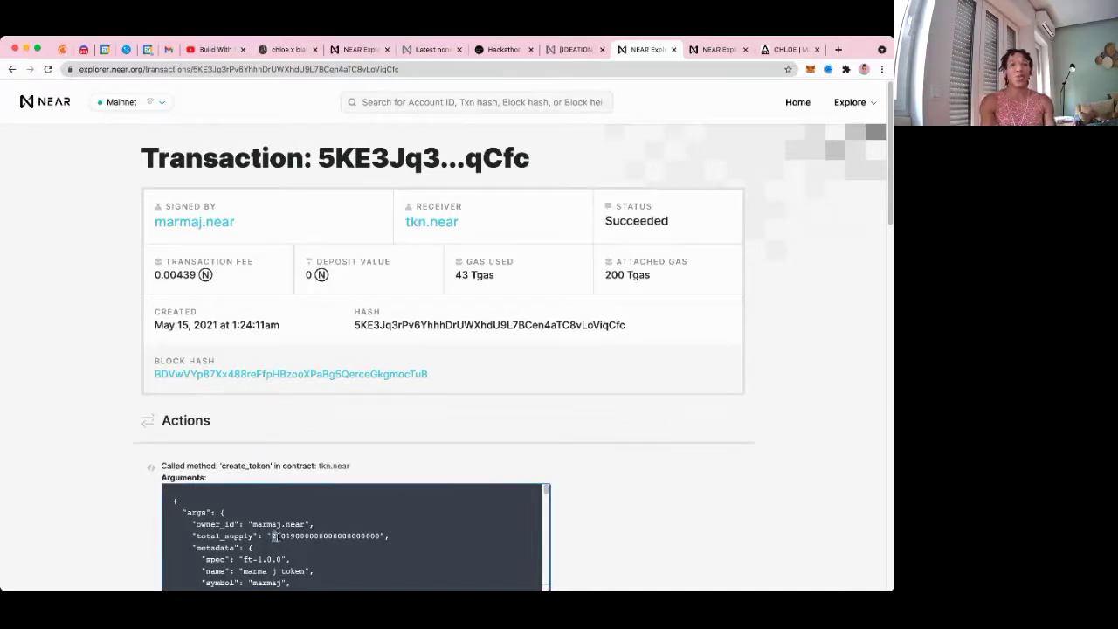
left_click_drag(285, 536, 293, 535)
left_click(297, 534)
left_click_drag(296, 536, 379, 536)
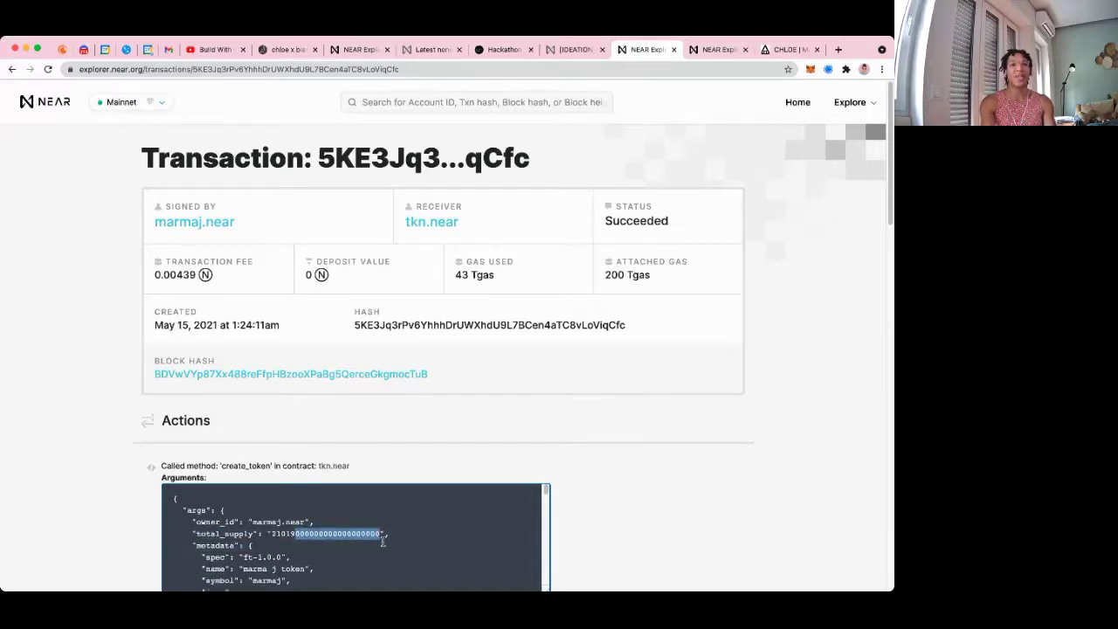
Highlight the token icon's image data and the receiving contract tkn.near
scroll(380, 536, "down", 1)
scroll(143, 498, "down", 1)
scroll(143, 498, "down", 3)
scroll(229, 437, "down", 2)
left_click_drag(205, 426, 414, 431)
left_click_drag(351, 336, 328, 336)
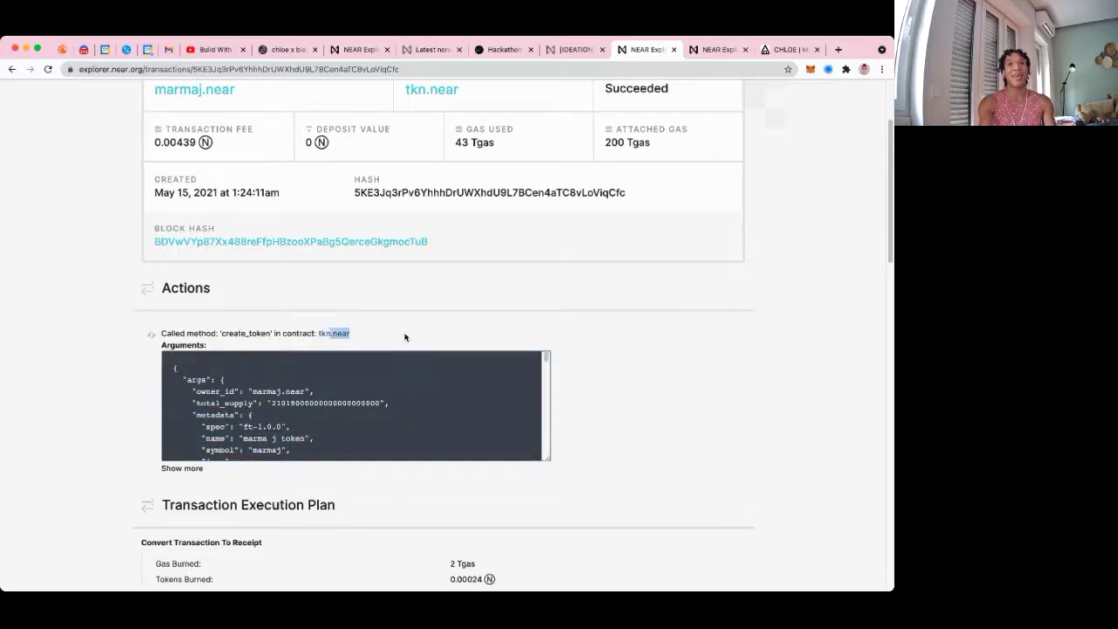
scroll(404, 338, "up", 3)
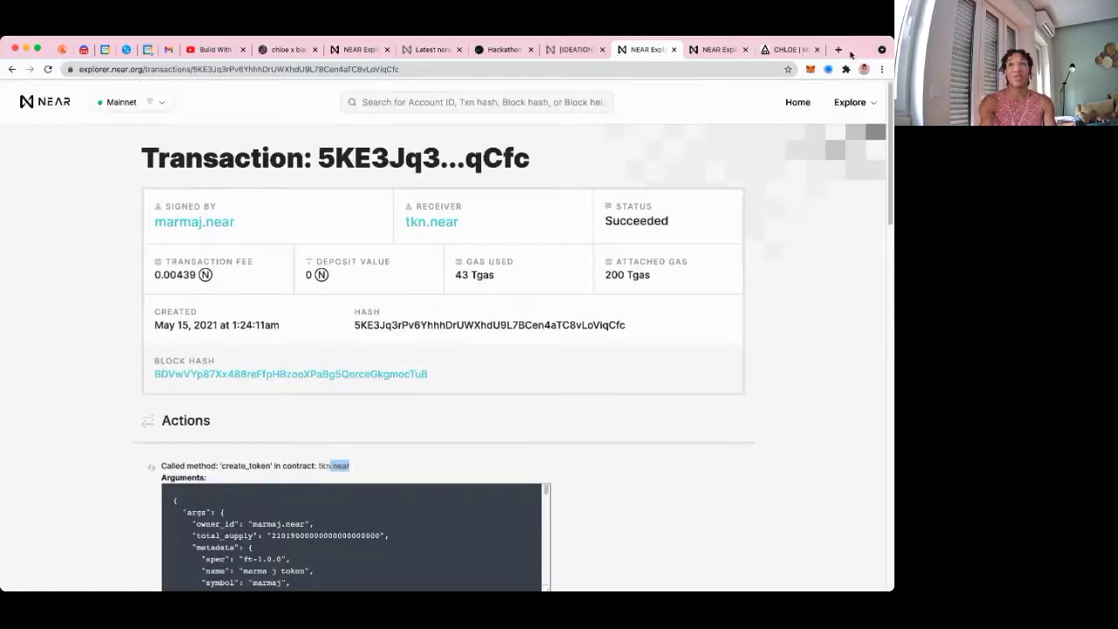
Go to tkn.farm and highlight marmaj's 21019 total supply and 33.028 wNEAR liquidity
left_click(837, 50)
type("tkn")
key("Return")
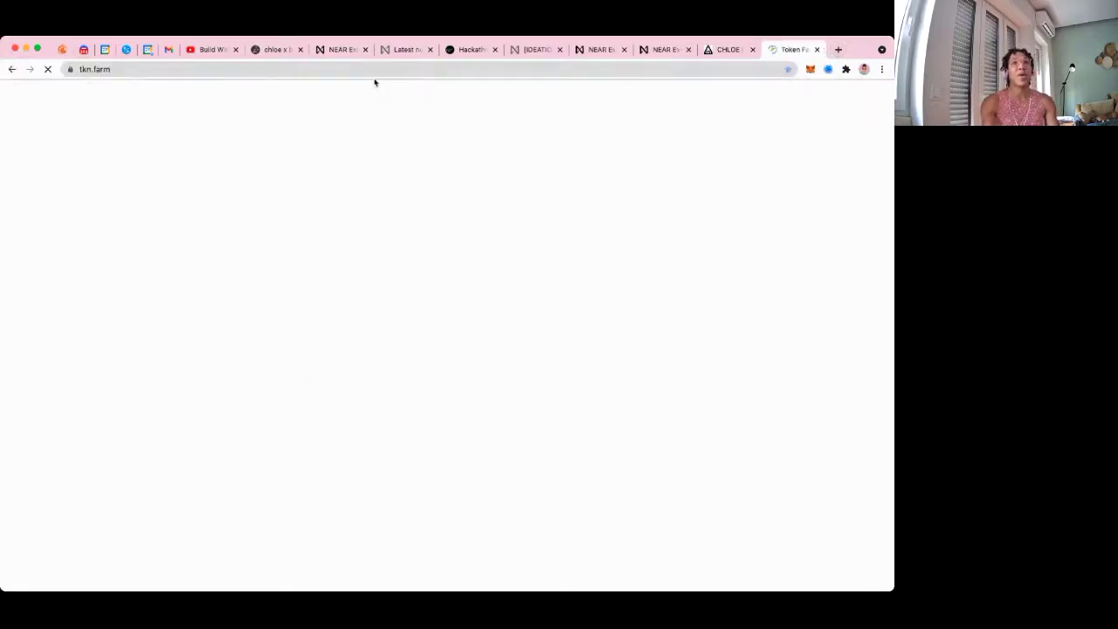
left_click(373, 69)
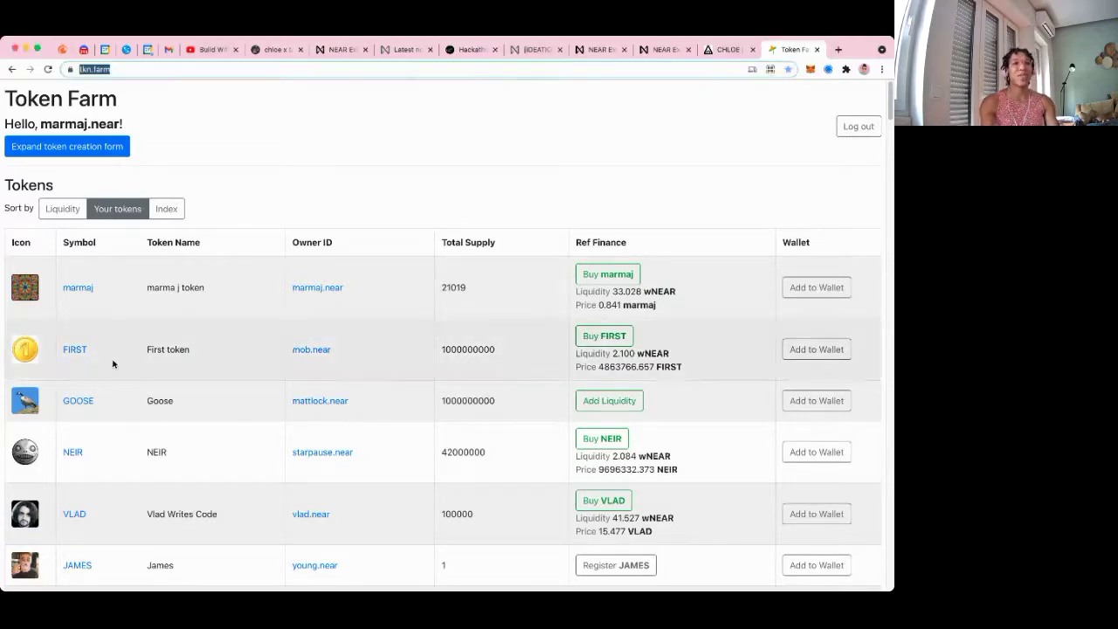
double_click(463, 288)
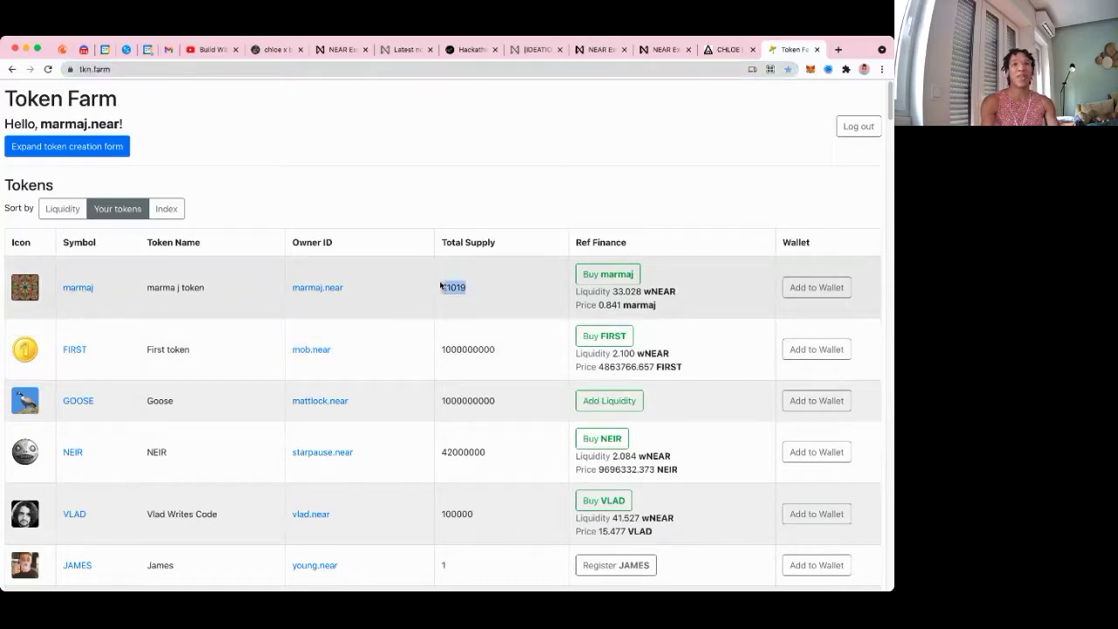
left_click_drag(611, 295, 657, 292)
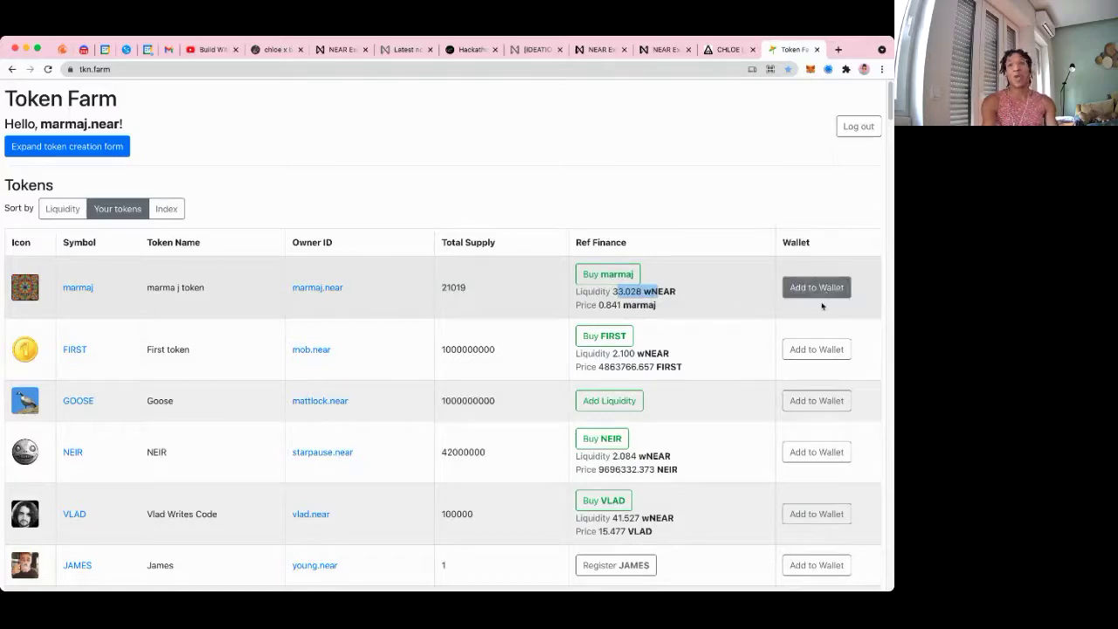
left_click(753, 292)
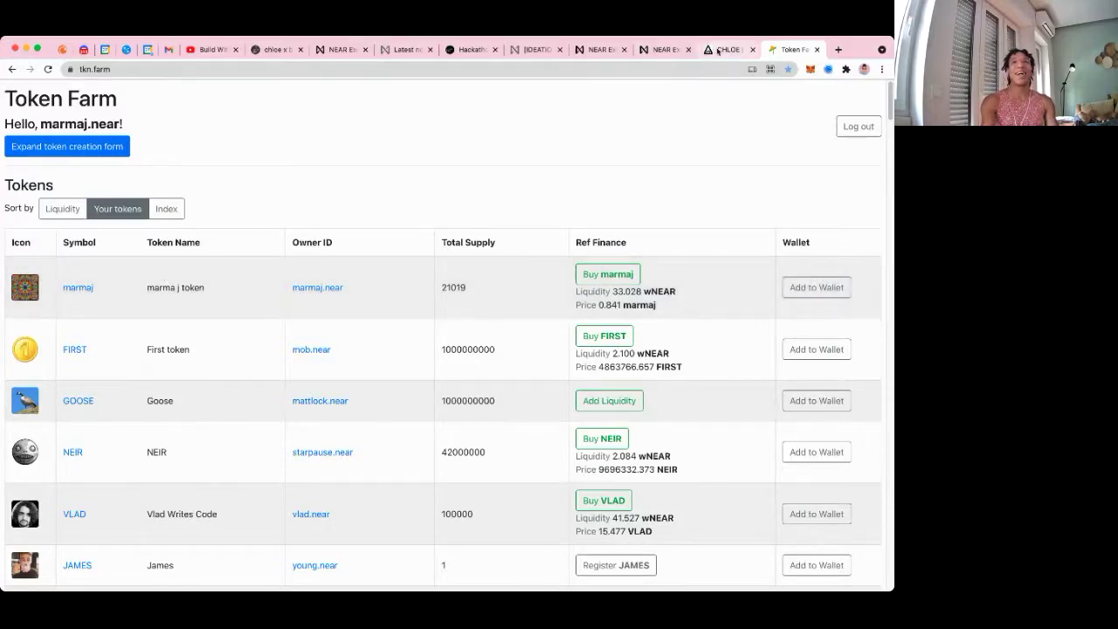
left_click(659, 49)
Close the Marma J Foundation profile and Token Farm pages and return to the ideation post
left_click(738, 50)
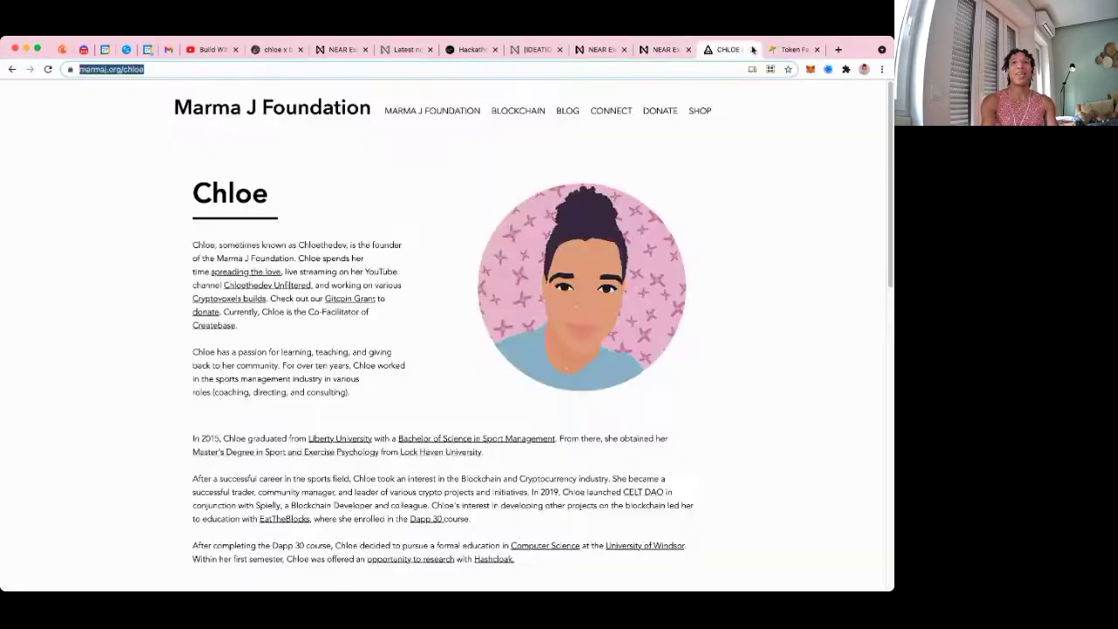
left_click(751, 50)
left_click(751, 49)
left_click(648, 50)
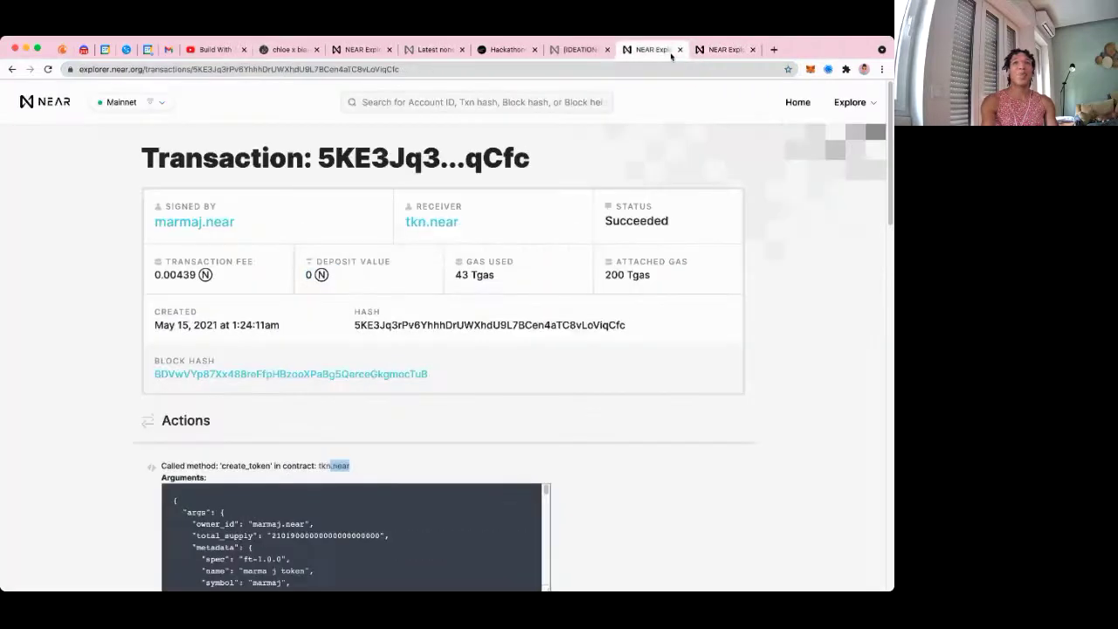
left_click(588, 51)
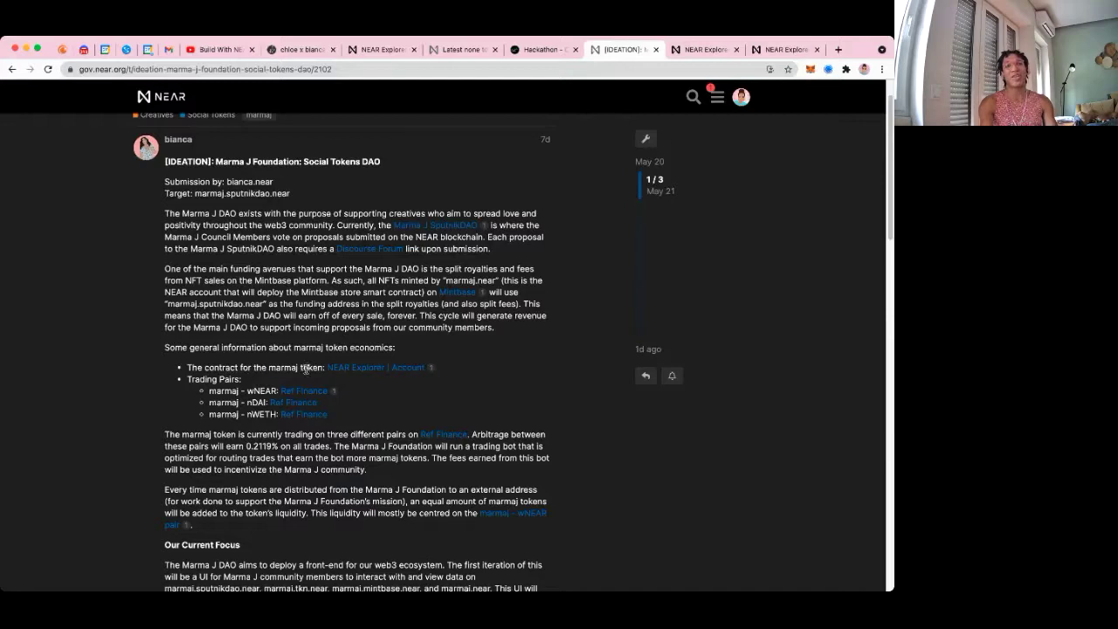
Highlight the token contract and trading pairs list, then follow the marmaj–wNEAR Ref Finance link
left_click_drag(310, 367, 255, 368)
left_click_drag(187, 380, 253, 398)
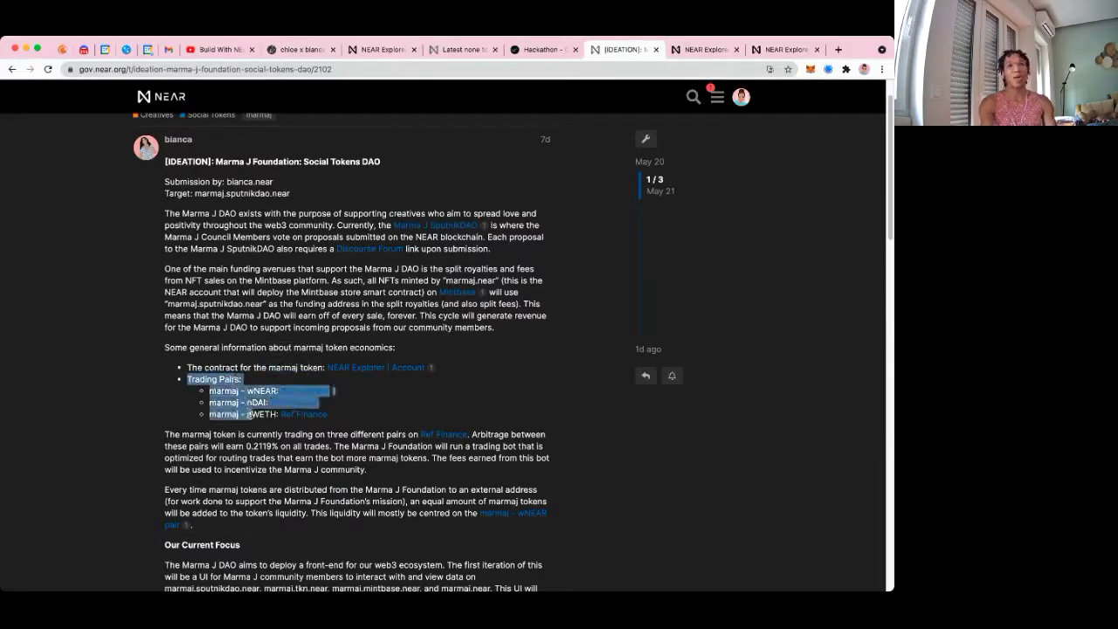
left_click(280, 392)
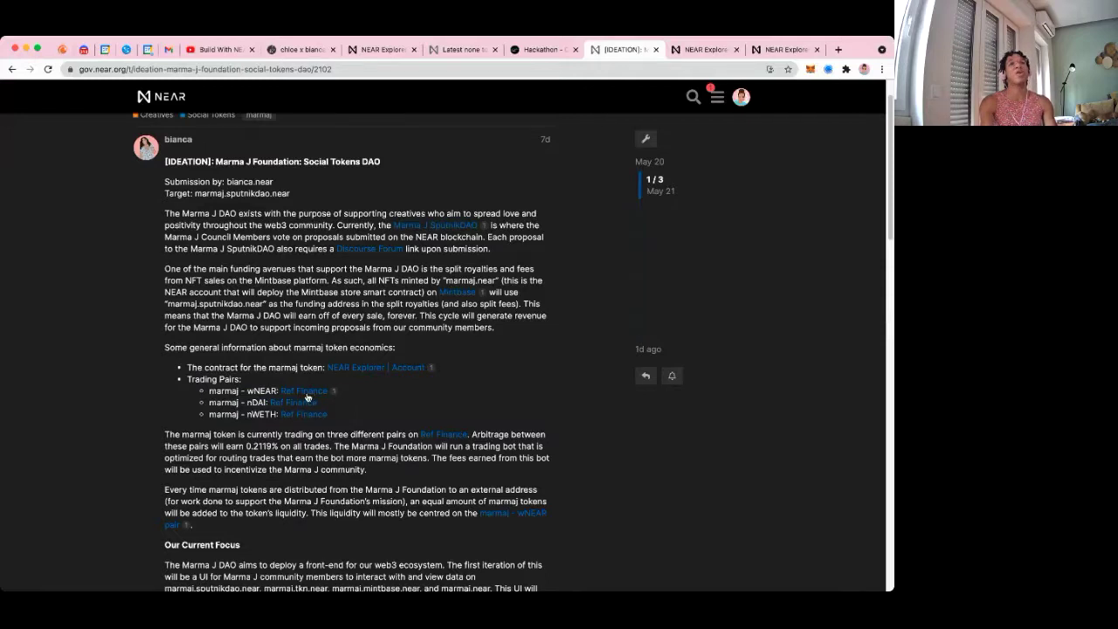
left_click(307, 393)
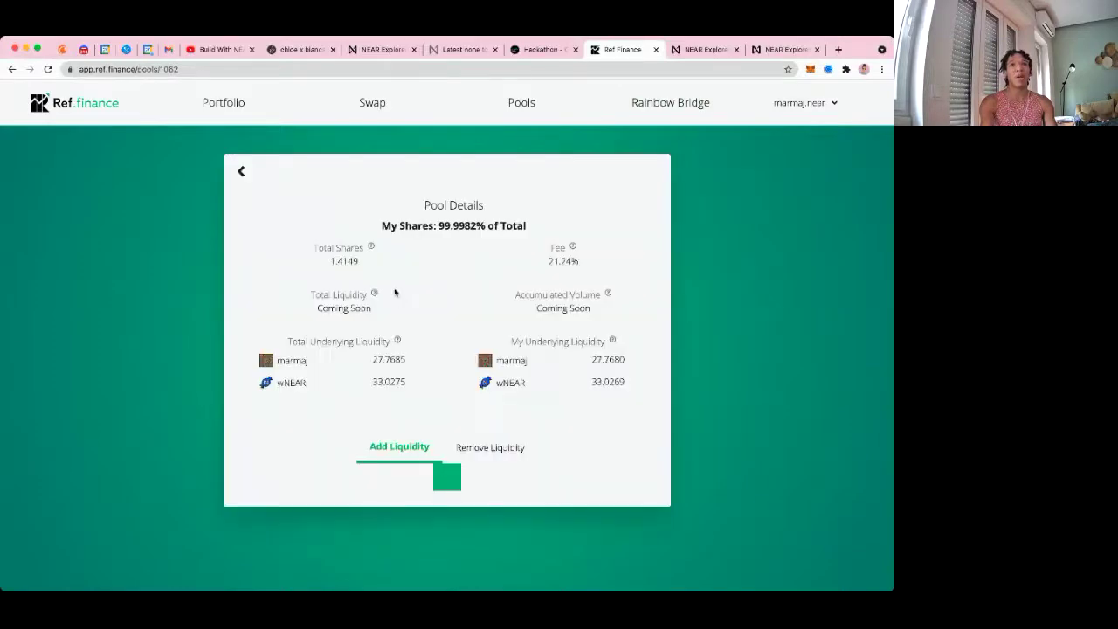
Check pool 1062's underlying liquidity and enter 10 marmaj, matched by 11.893875152475704 wNEAR
left_click_drag(372, 331, 417, 361)
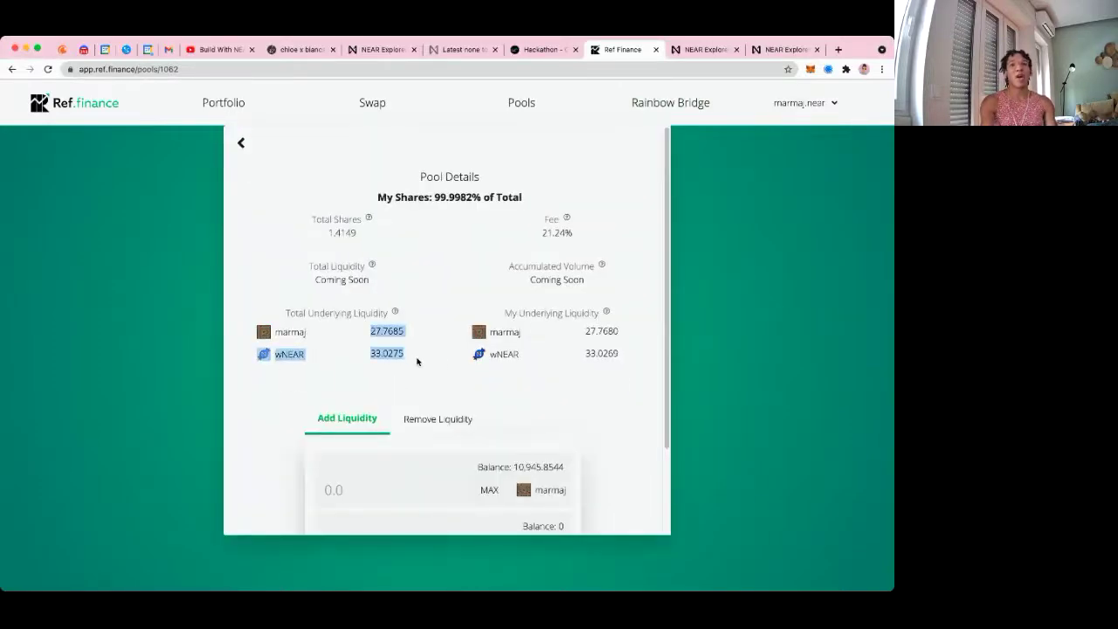
left_click(460, 367)
scroll(459, 367, "down", 1)
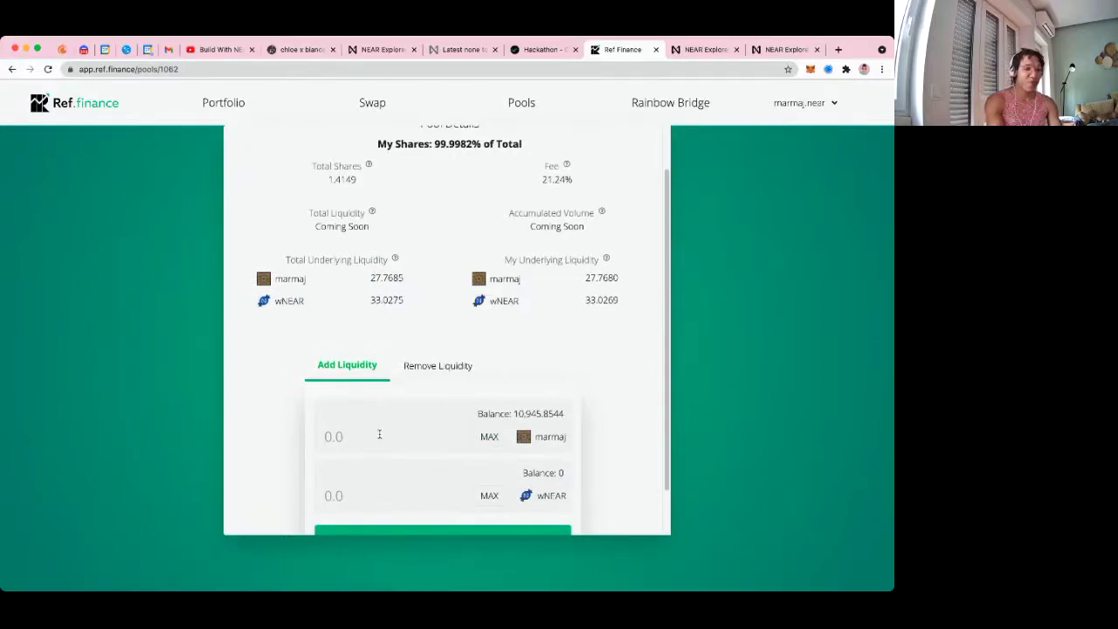
type("10")
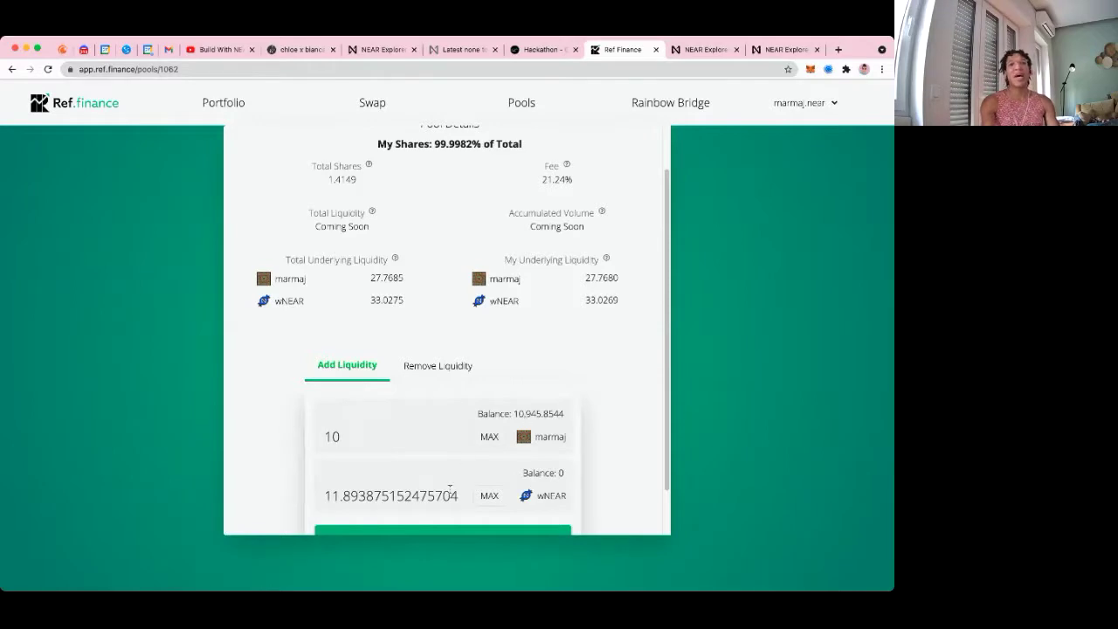
left_click_drag(458, 495, 322, 498)
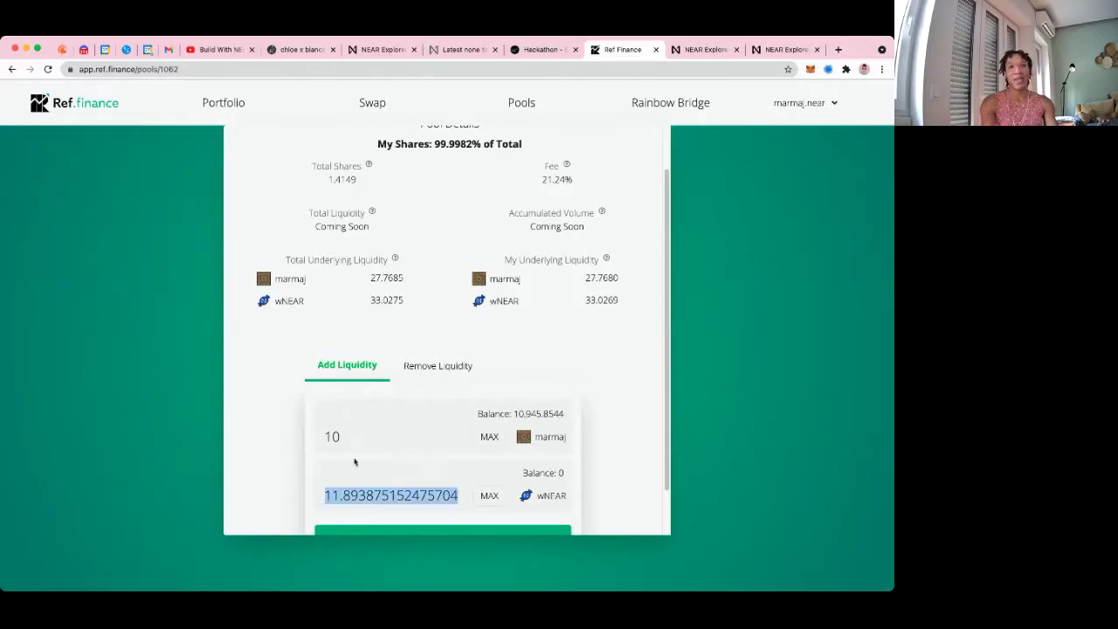
left_click(269, 421)
scroll(449, 417, "up", 1)
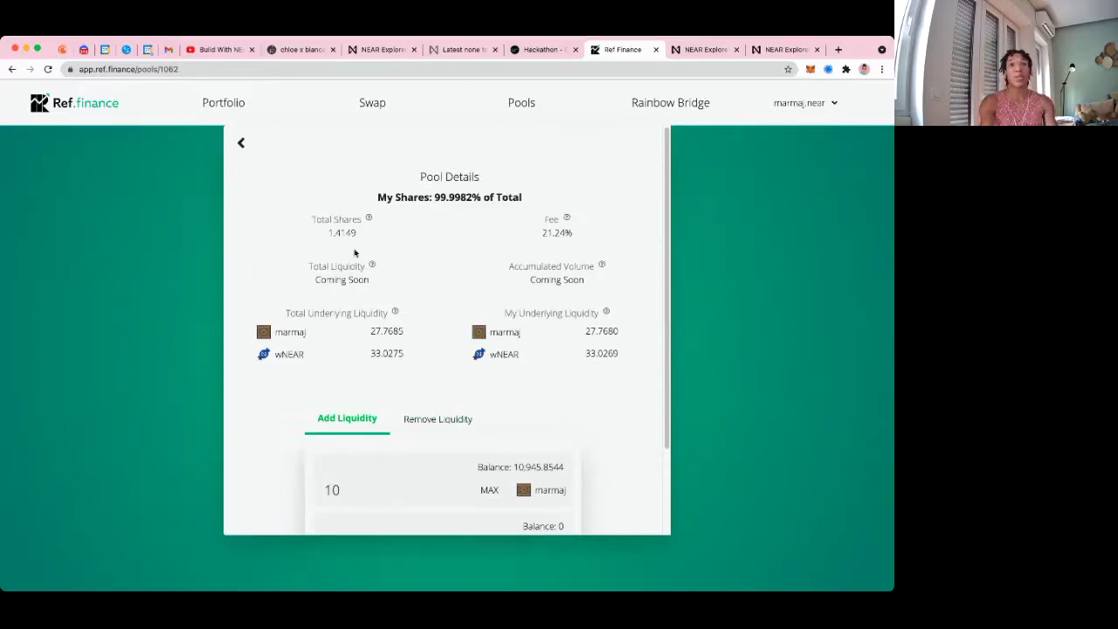
left_click(387, 105)
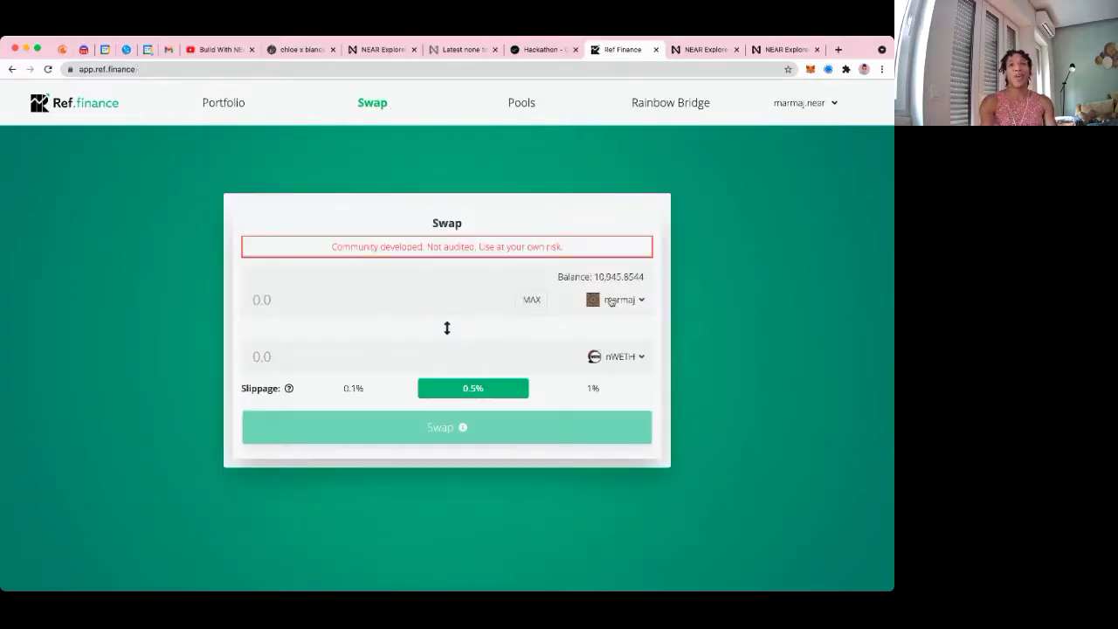
Quote 10 marmaj to 0.009925 nWETH, after checking that 100 marmaj finds no pool
left_click(415, 295)
type("10")
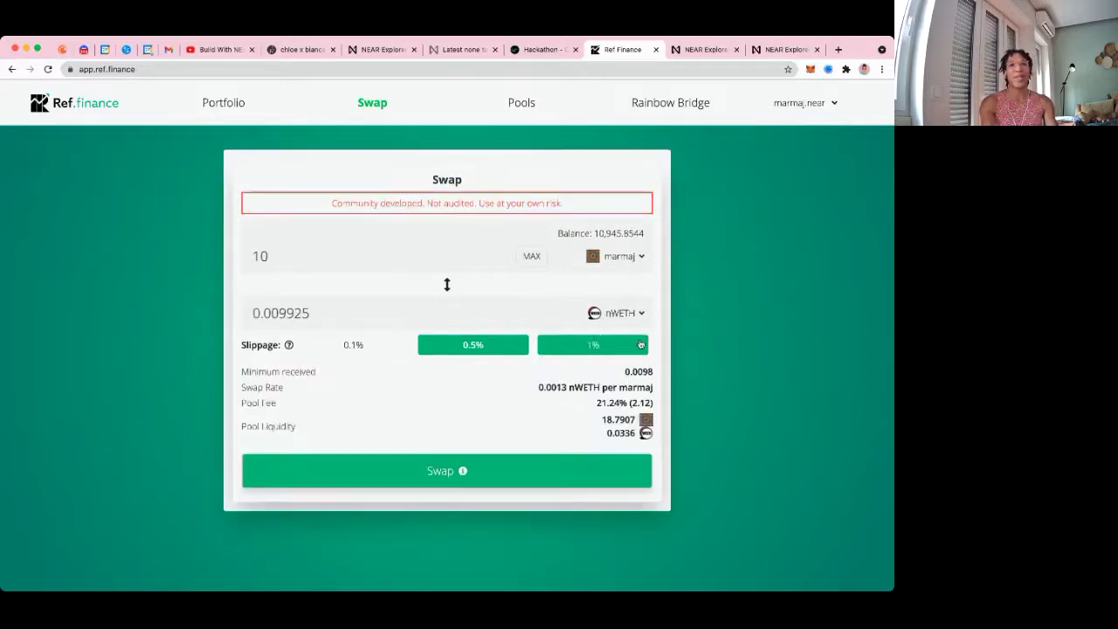
left_click_drag(316, 316, 270, 314)
left_click(297, 254)
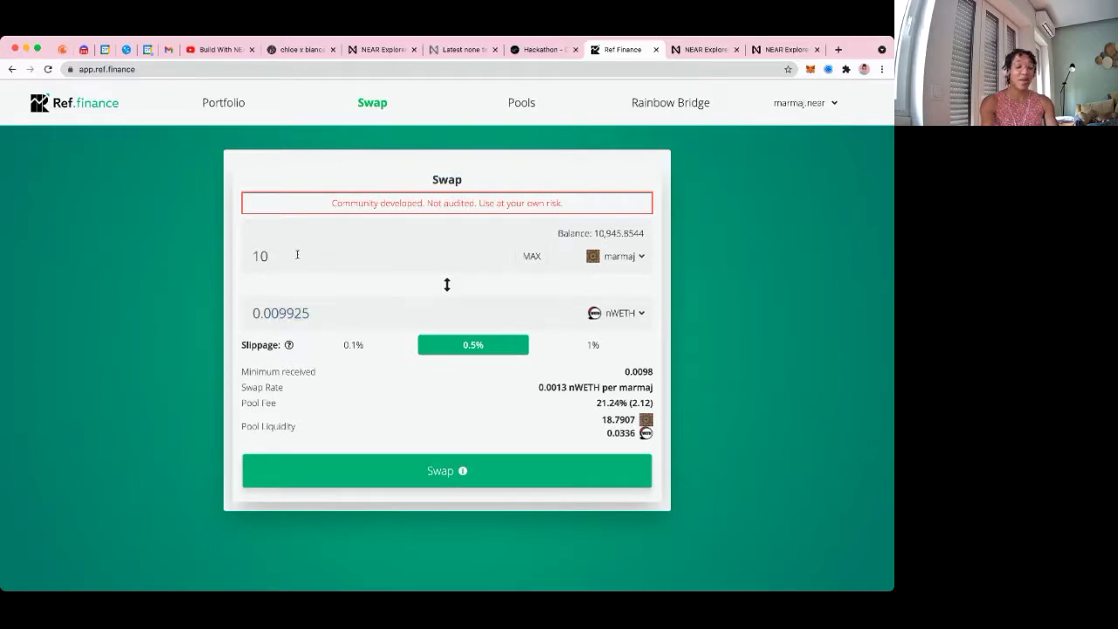
type("0")
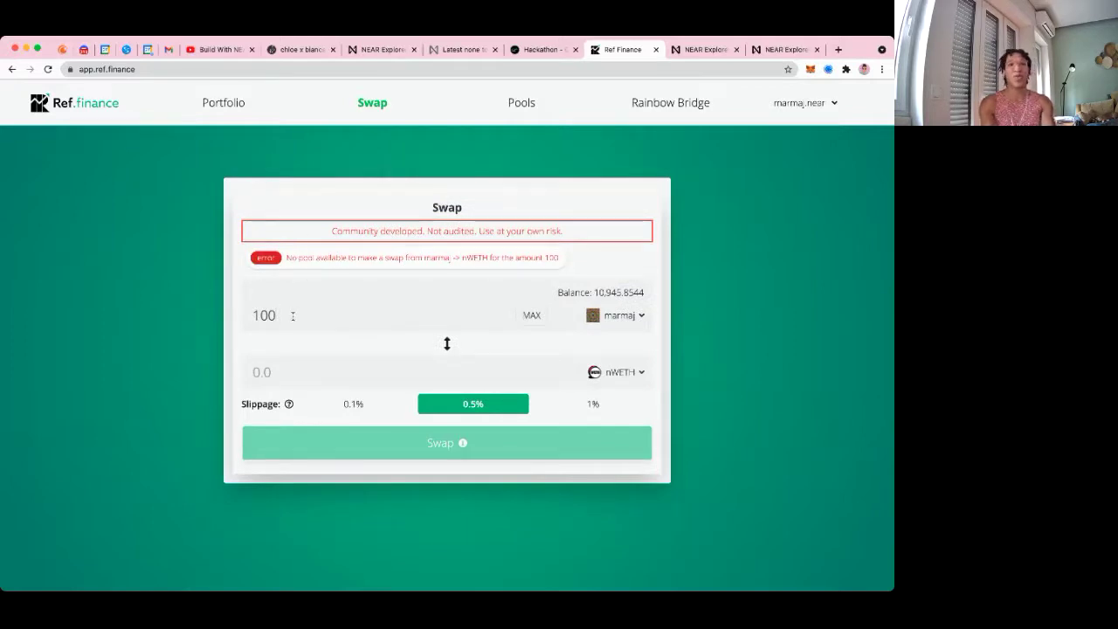
key("BackSpace")
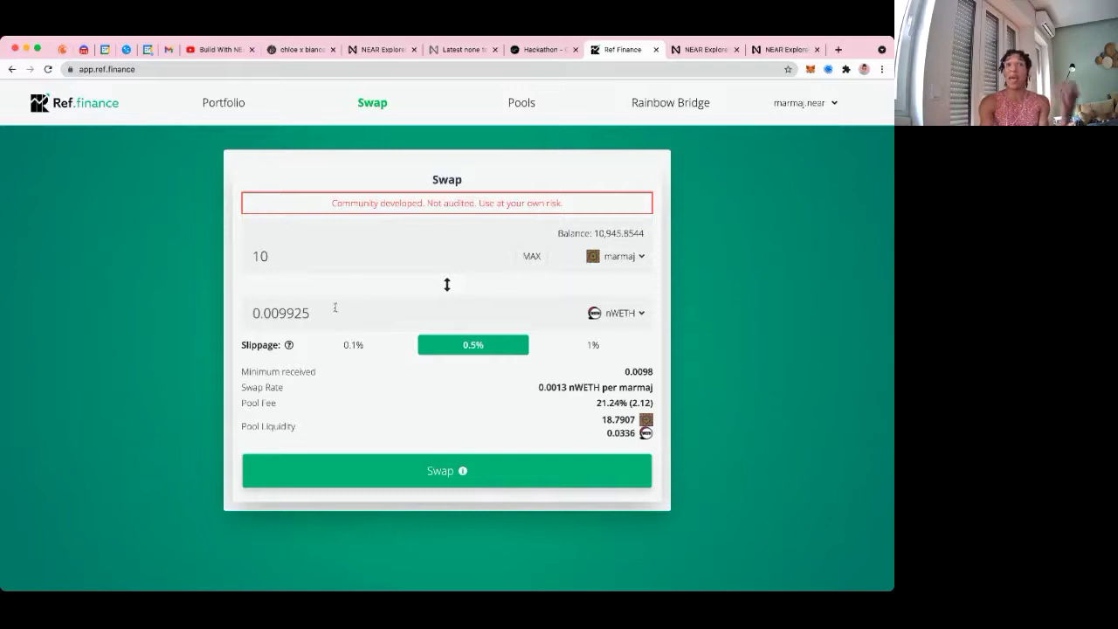
left_click(635, 311)
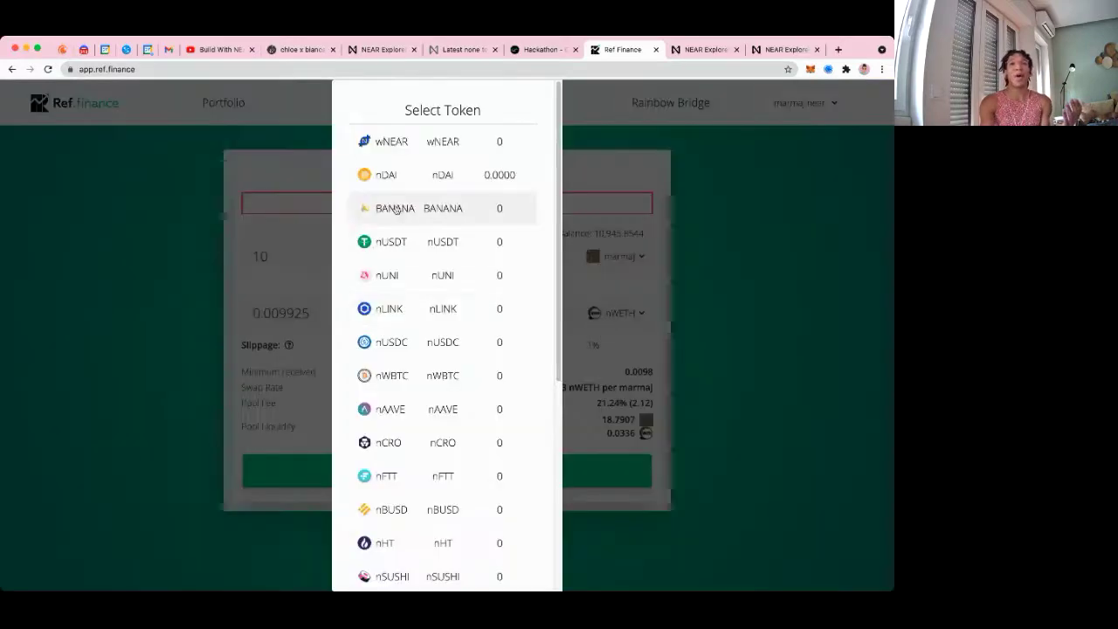
Switch the output token to wNEAR and highlight the 7.297751 wNEAR quote for 10 marmaj
left_click(433, 140)
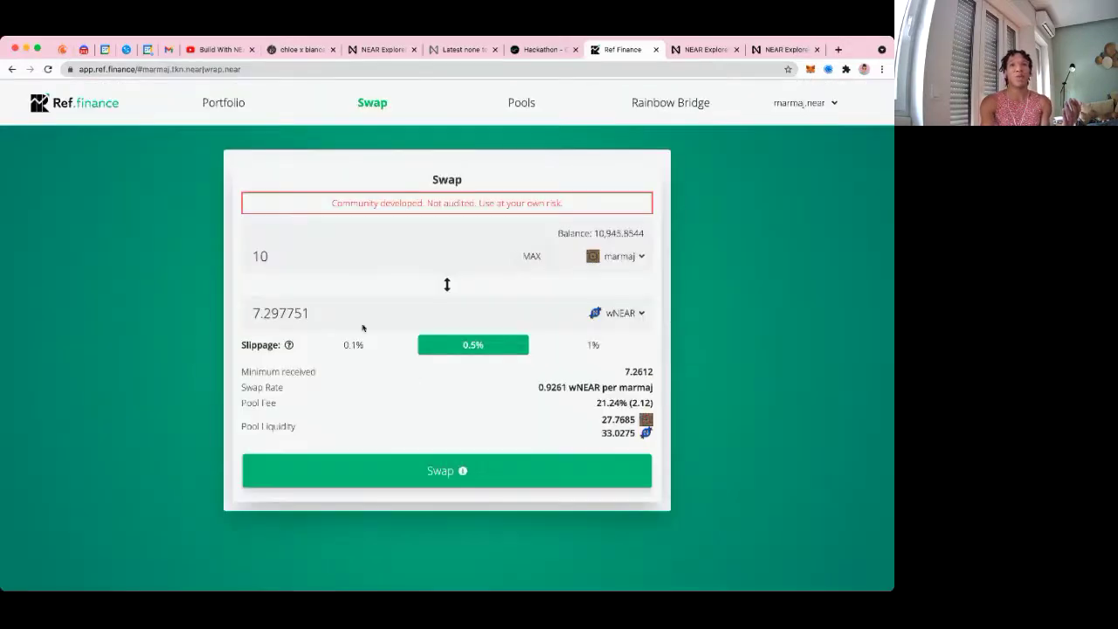
double_click(324, 257)
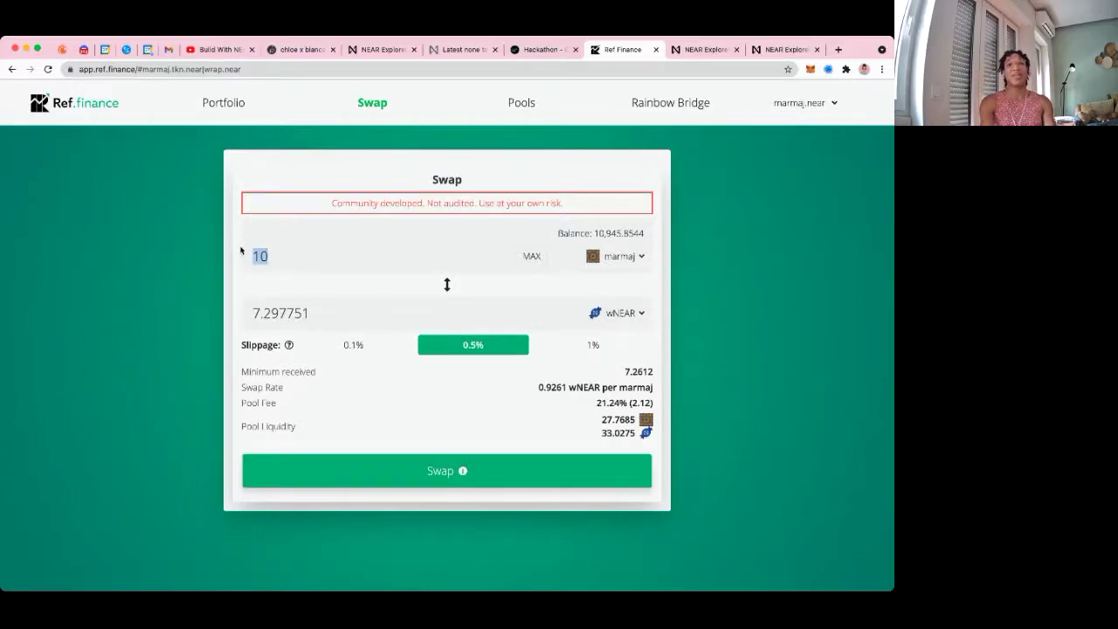
left_click(339, 313)
left_click_drag(332, 313, 248, 312)
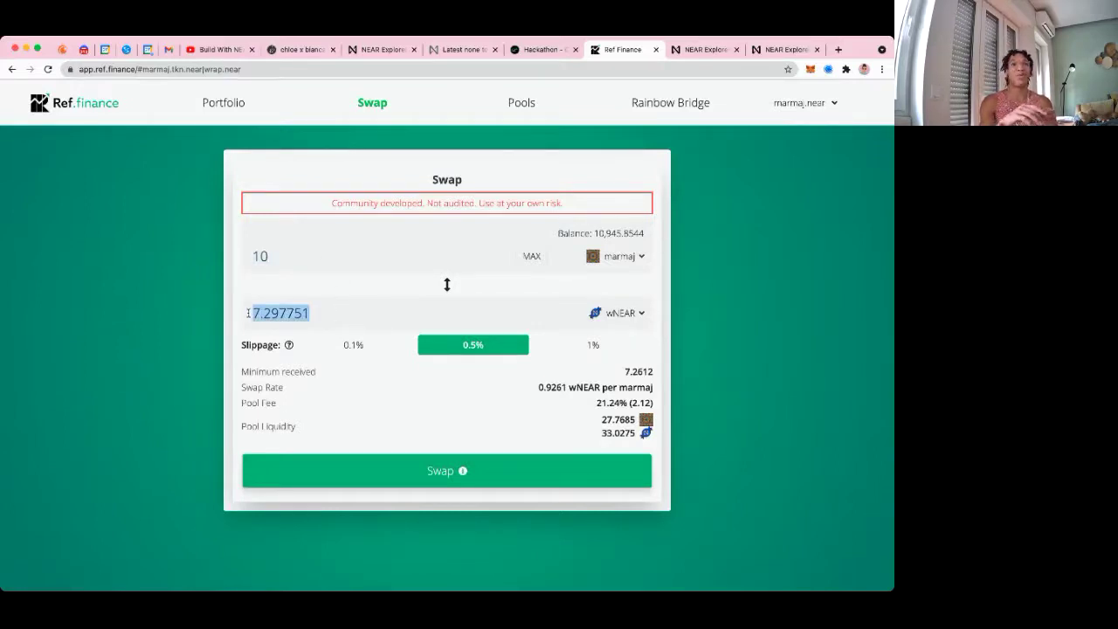
left_click(346, 289)
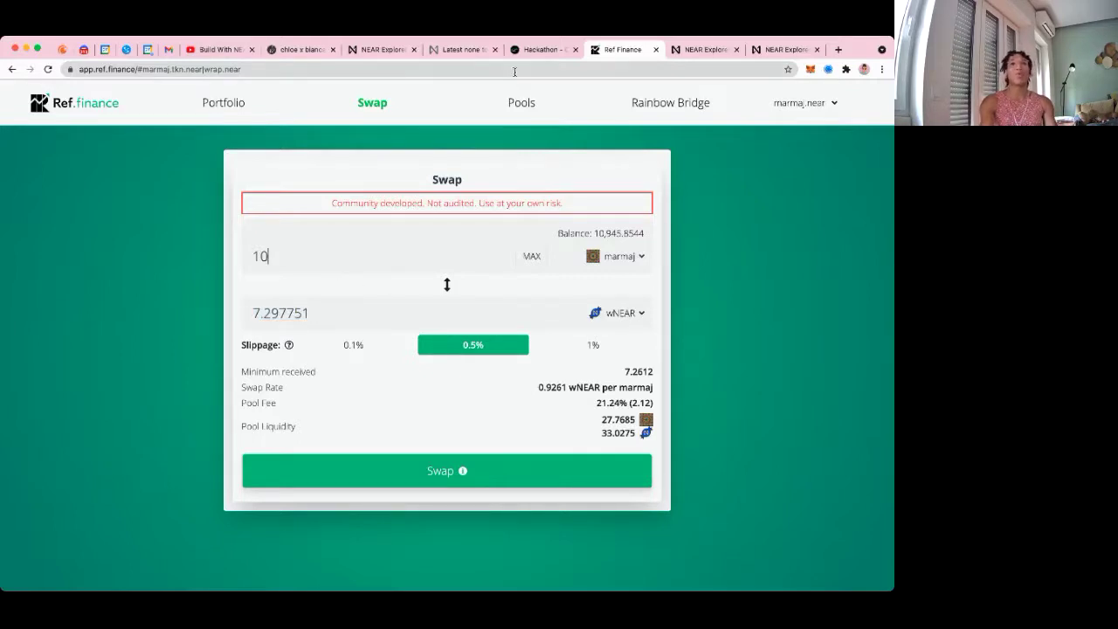
Go back through the marmaj–wNEAR pool 1062 page to the Marma J forum post
left_click(450, 50)
left_click(539, 51)
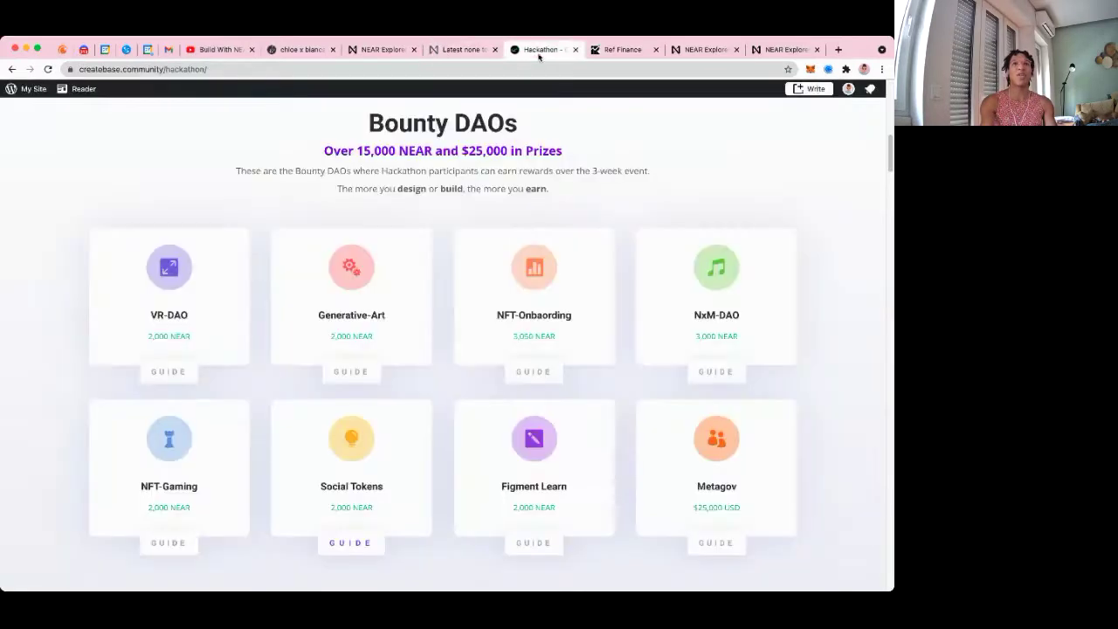
left_click(607, 46)
left_click(12, 69)
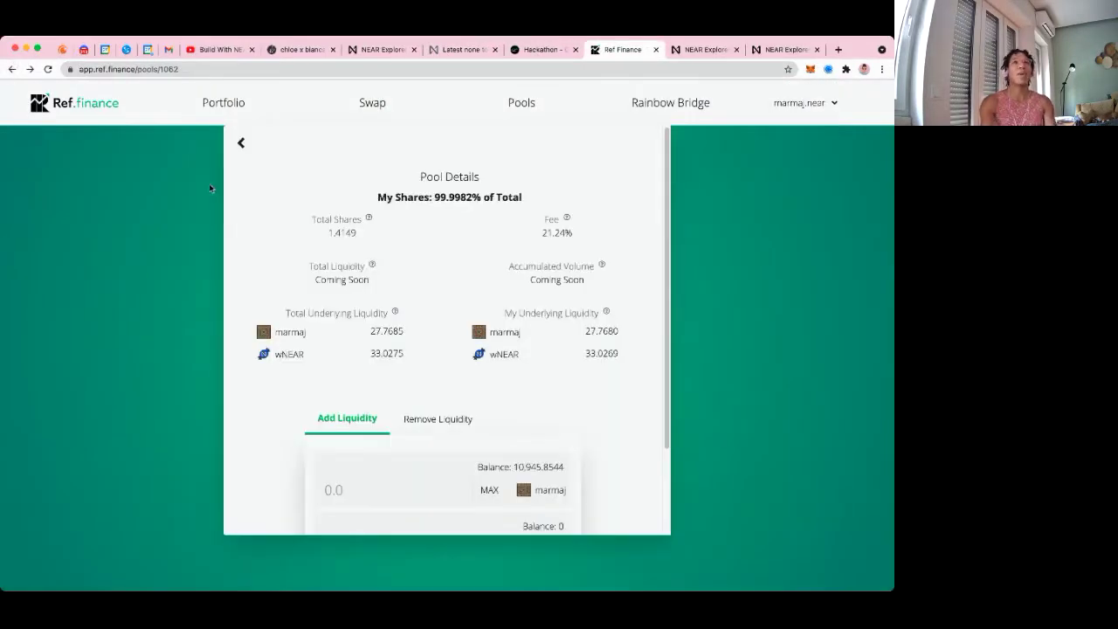
left_click(9, 69)
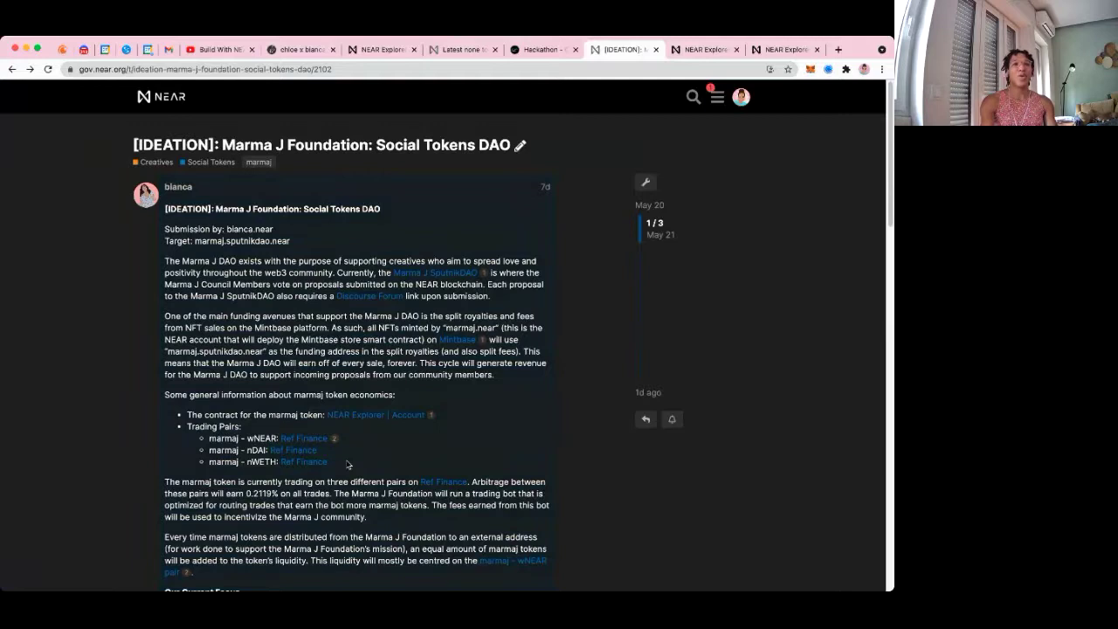
Highlight the token economics passages: the marmaj - nDAI pair, 0.2119% earnings and marmaj - wNEAR liquidity
scroll(347, 464, "down", 1)
left_click_drag(217, 419, 263, 420)
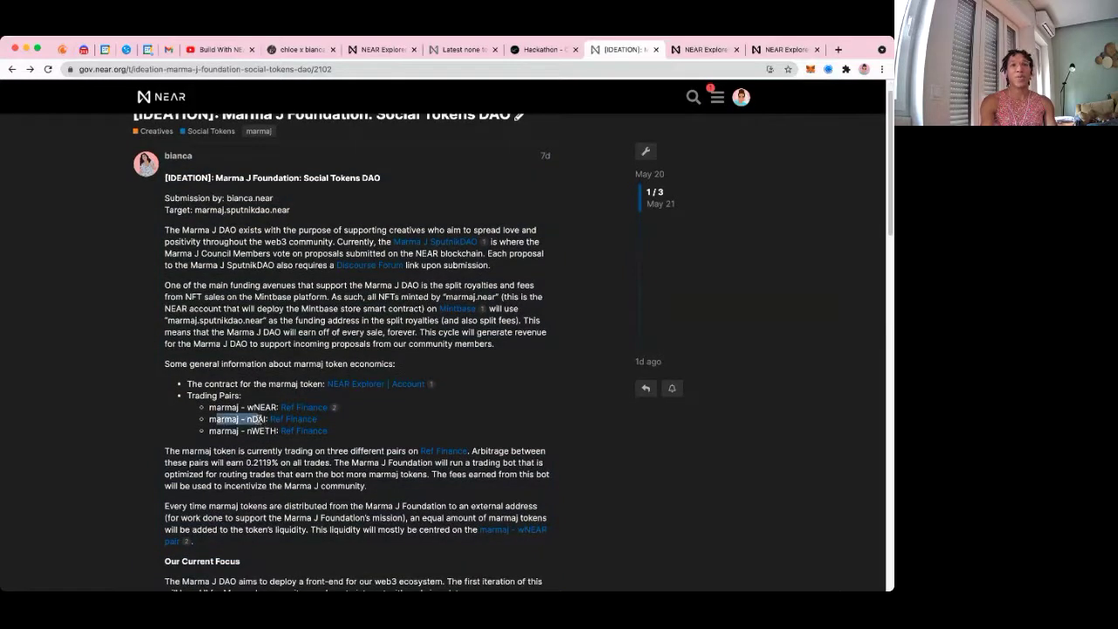
left_click(258, 425)
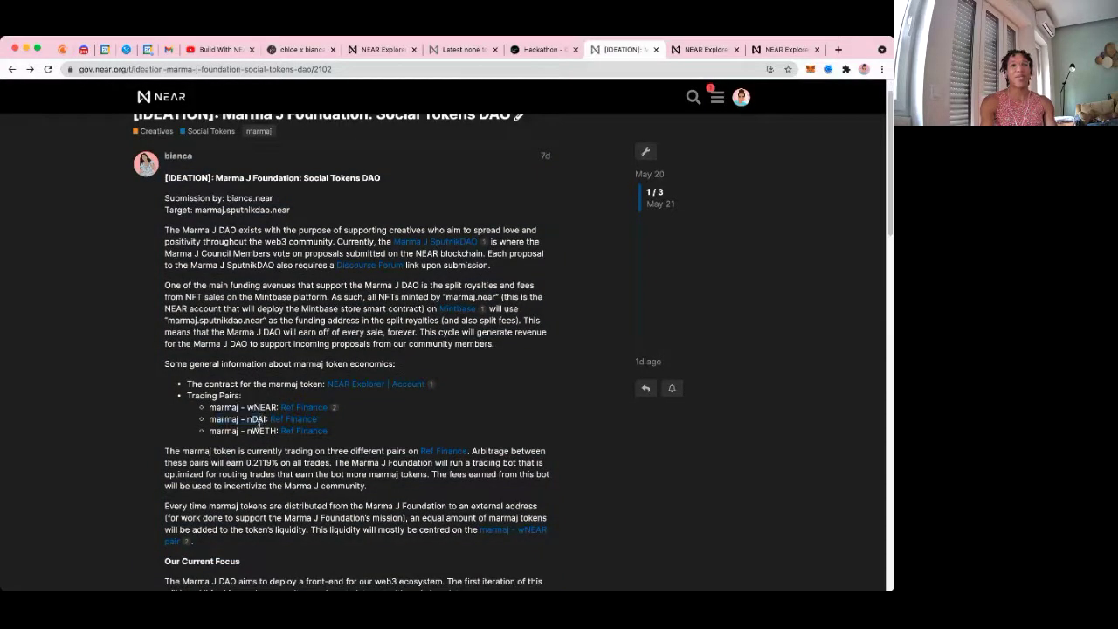
scroll(266, 426, "down", 2)
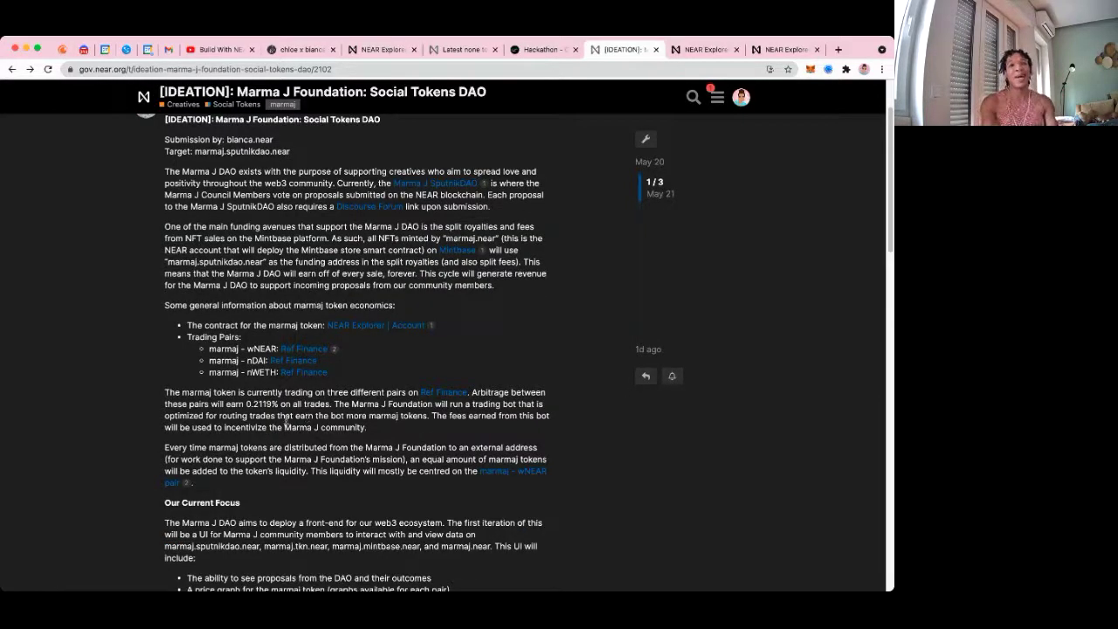
left_click_drag(240, 395, 279, 405)
scroll(401, 440, "down", 1)
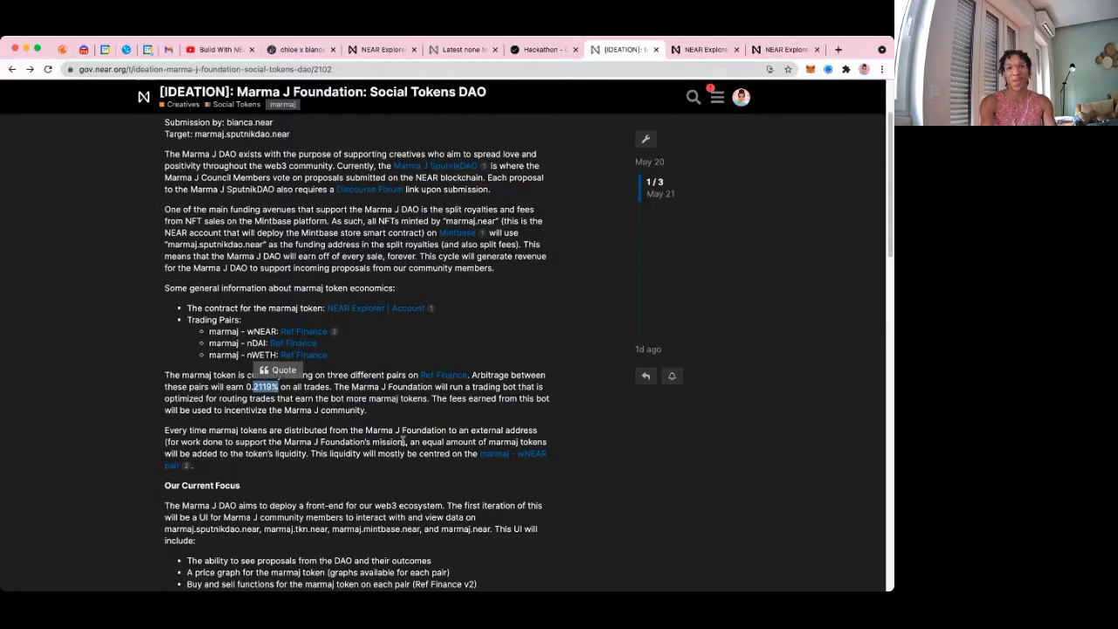
scroll(397, 447, "down", 1)
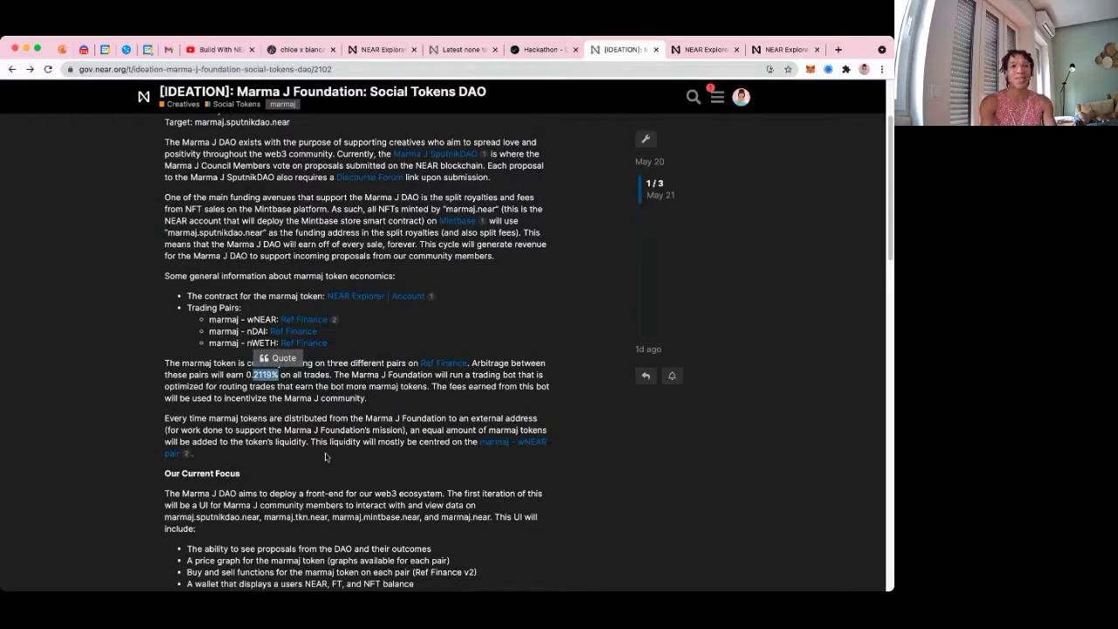
left_click(323, 439)
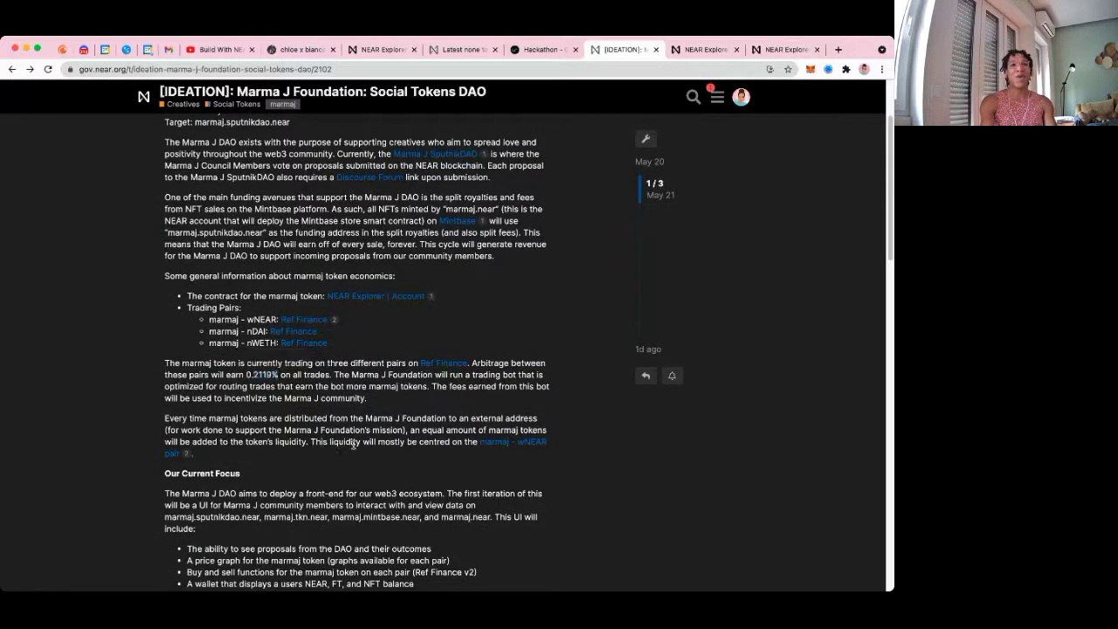
left_click_drag(452, 441, 477, 454)
left_click(476, 454)
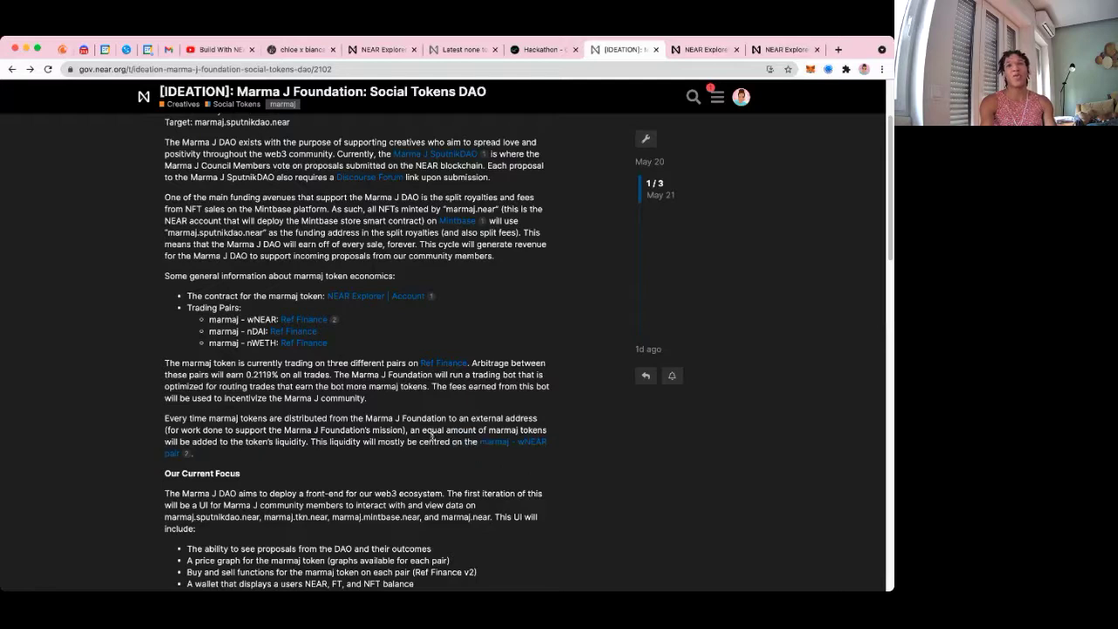
Highlight the front-end plan and the mission phrase, ending on the DAO proposals focus item
scroll(450, 473, "down", 3)
scroll(339, 452, "down", 1)
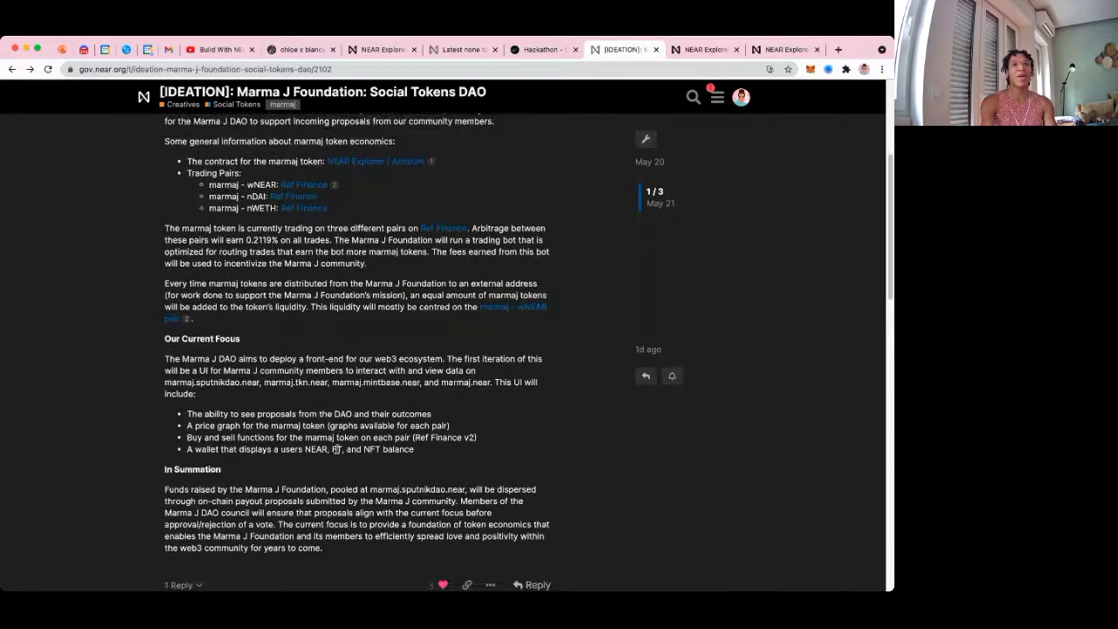
left_click_drag(225, 358, 489, 385)
left_click(490, 381)
left_click_drag(402, 295, 244, 295)
left_click(247, 348)
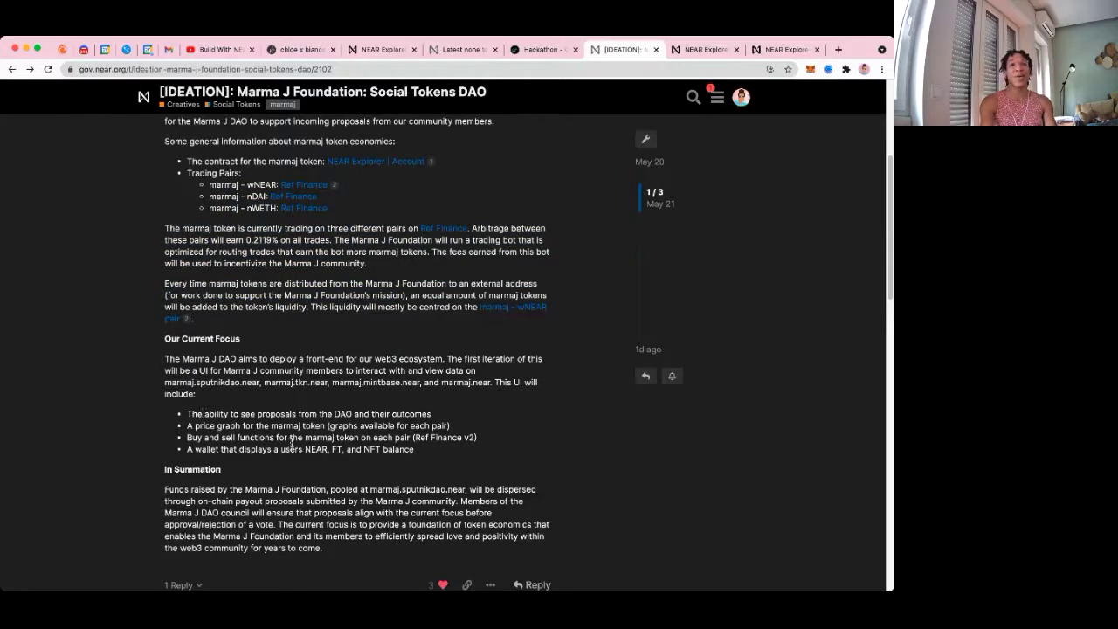
left_click_drag(199, 413, 430, 414)
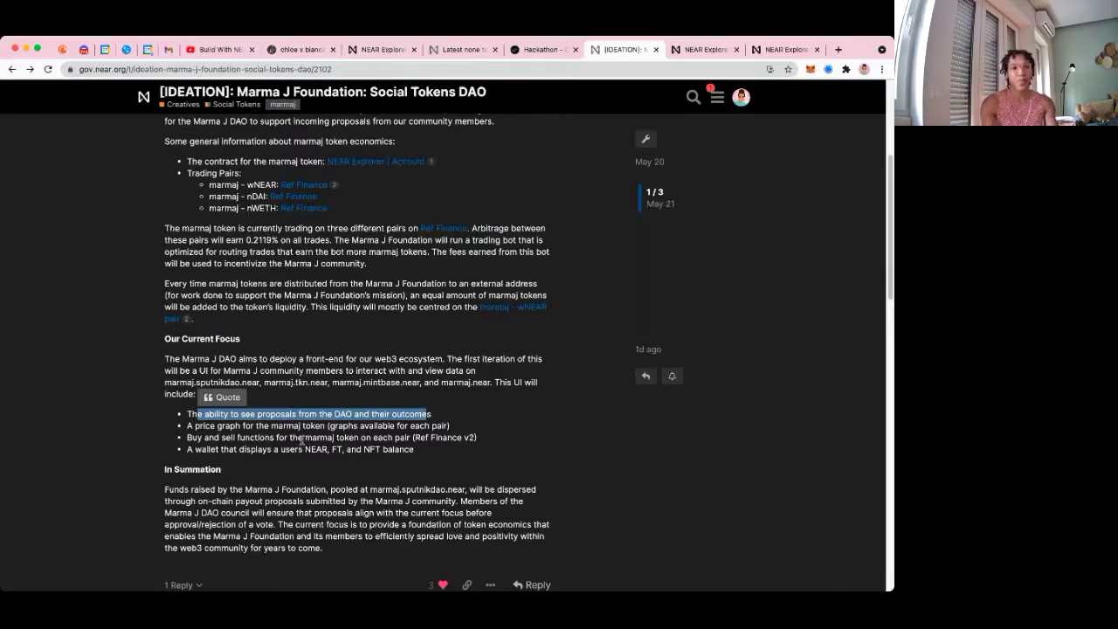
Highlight the price graph, buy and sell (Ref Finance v2) and wallet balance focus items in turn
left_click(189, 426)
left_click_drag(189, 425, 457, 427)
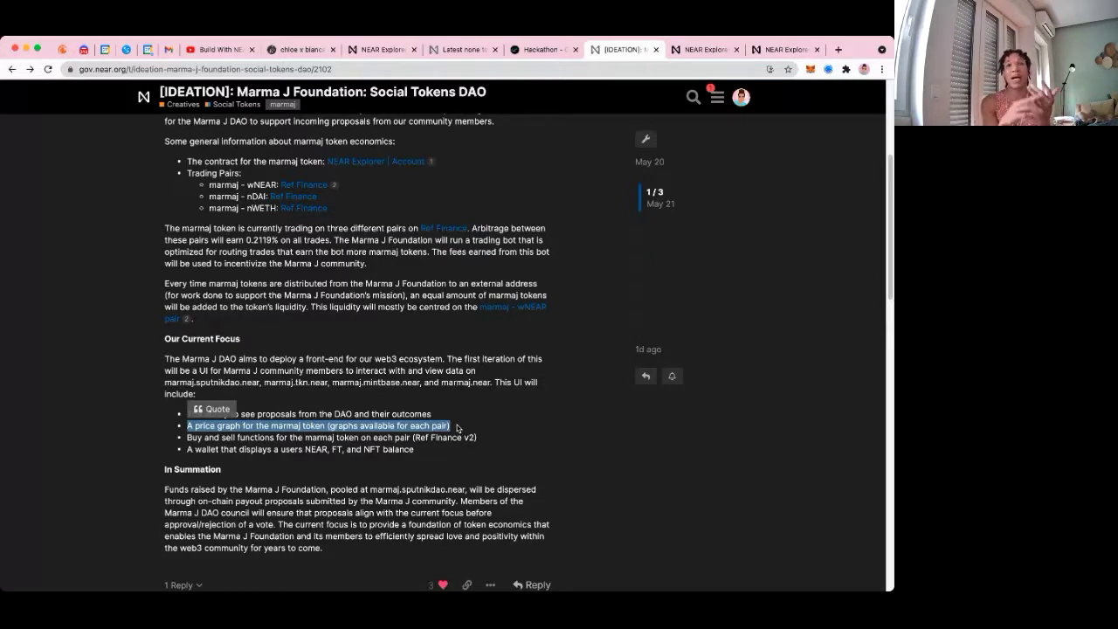
left_click(216, 437)
left_click_drag(185, 438, 313, 437)
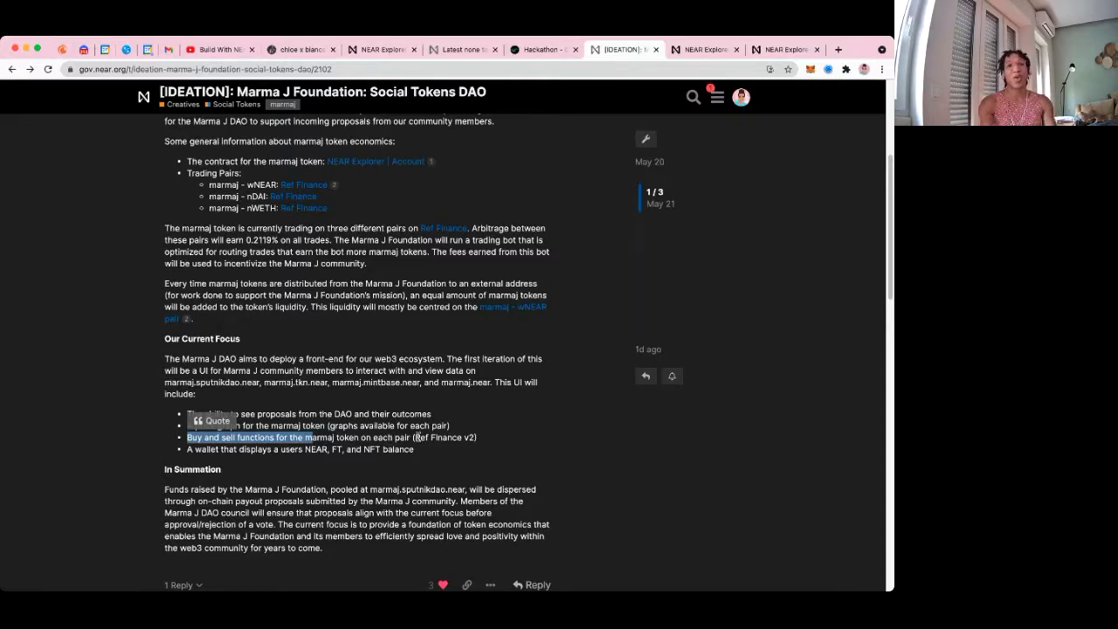
left_click_drag(417, 437, 478, 441)
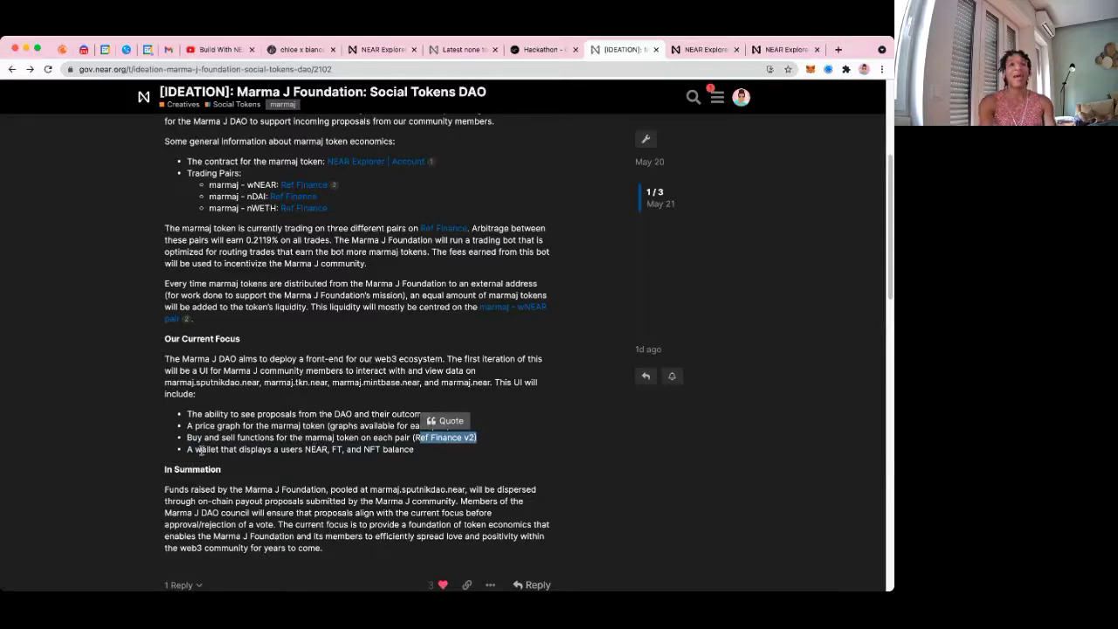
left_click_drag(187, 449, 419, 454)
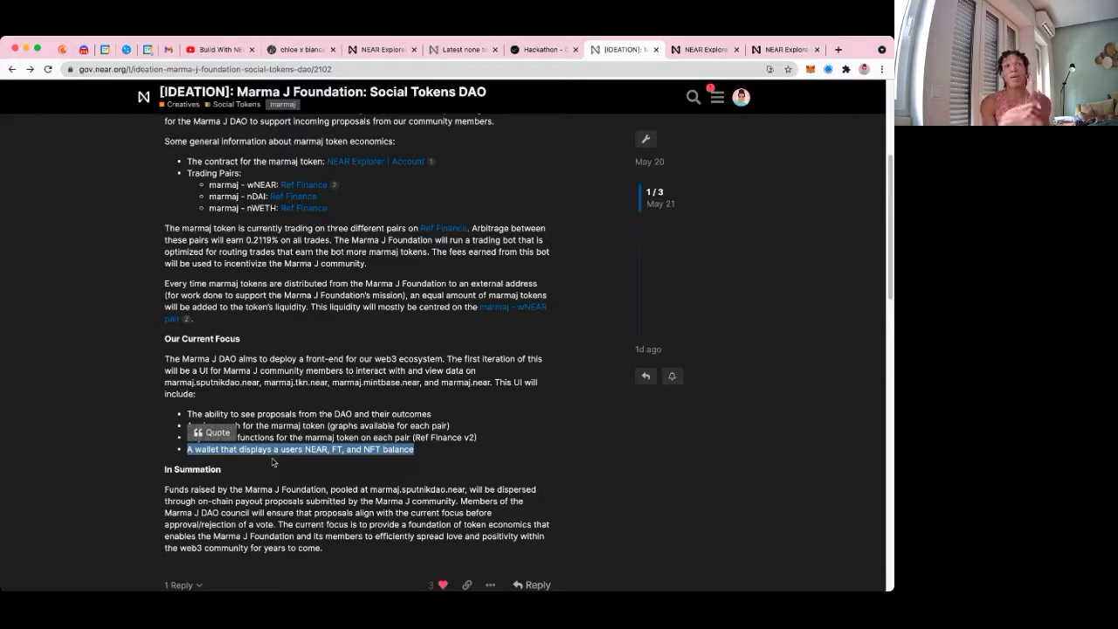
left_click(371, 461)
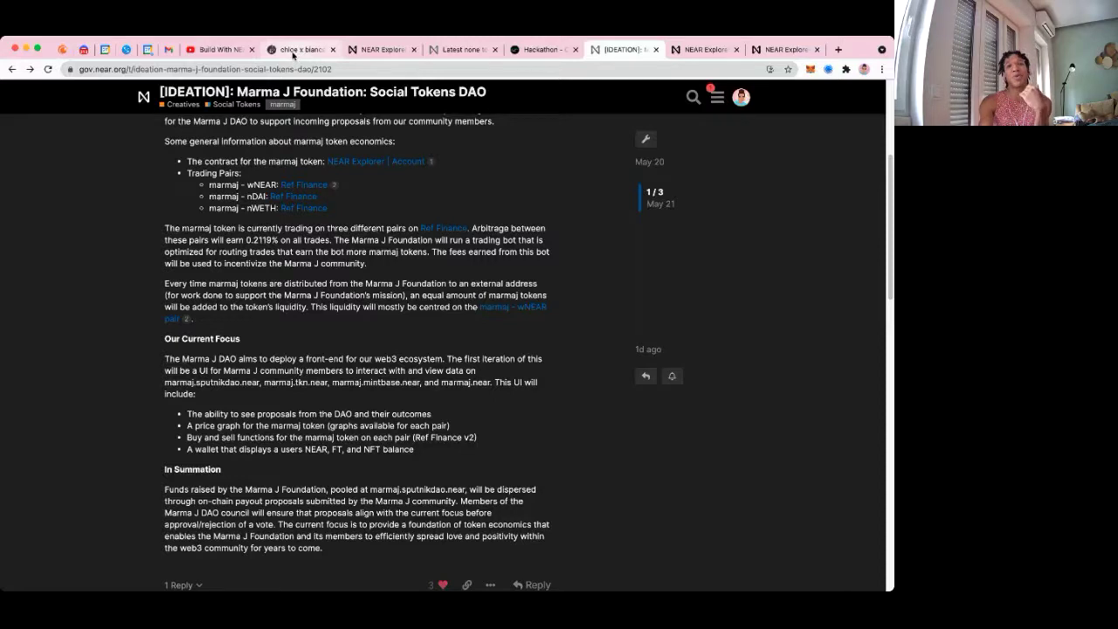
Switch to the Mintbase NFT tab, then open and close a blank tab after clearing its address text
left_click(293, 53)
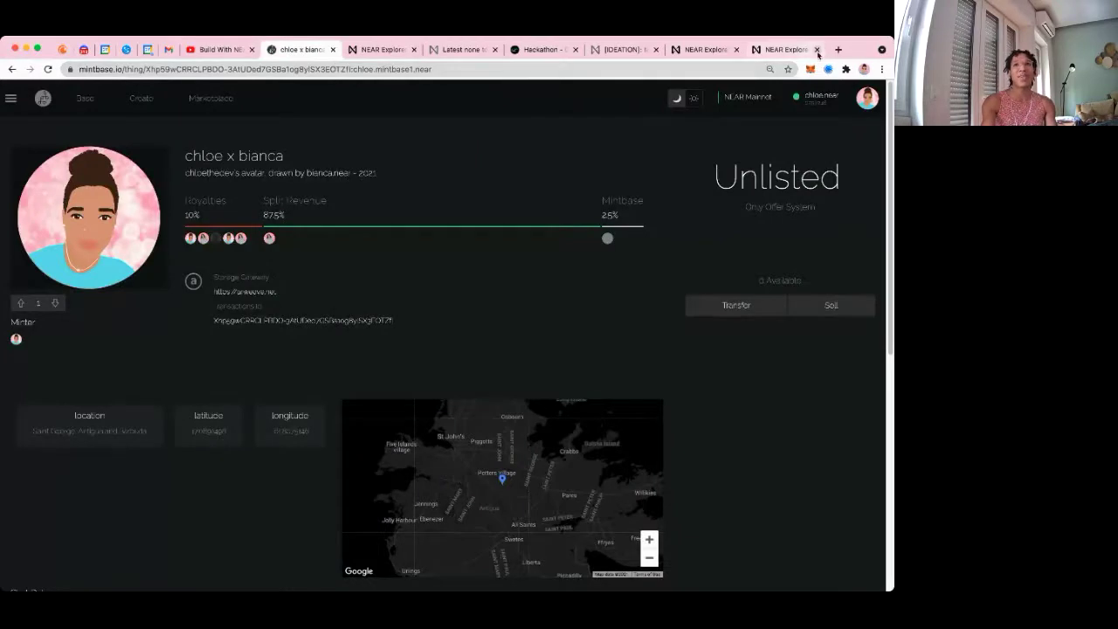
left_click(838, 49)
type("web")
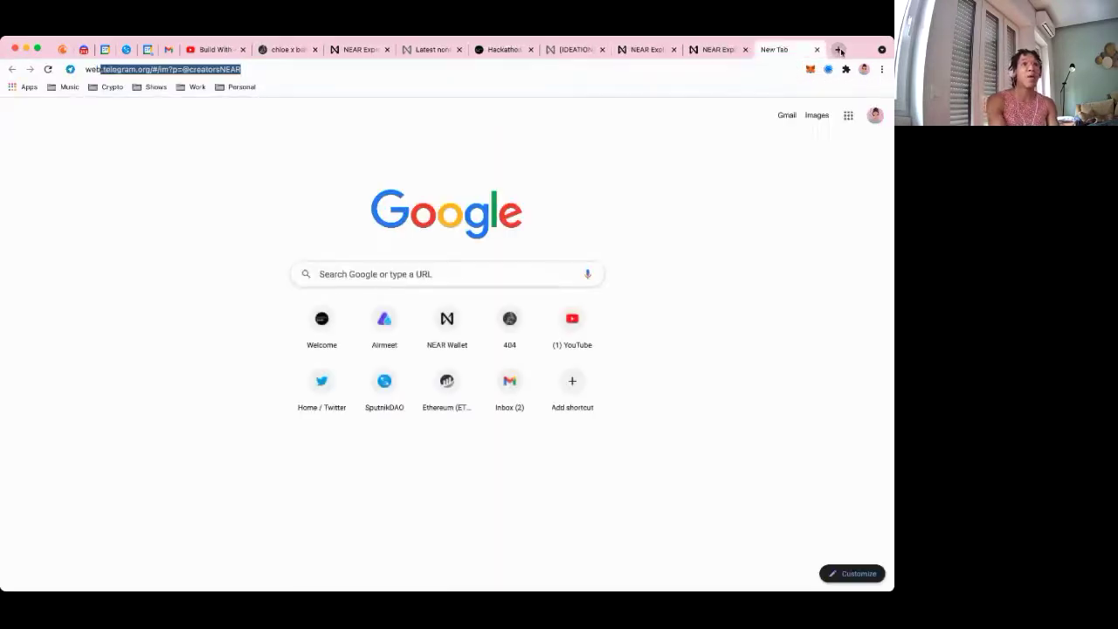
type("2x")
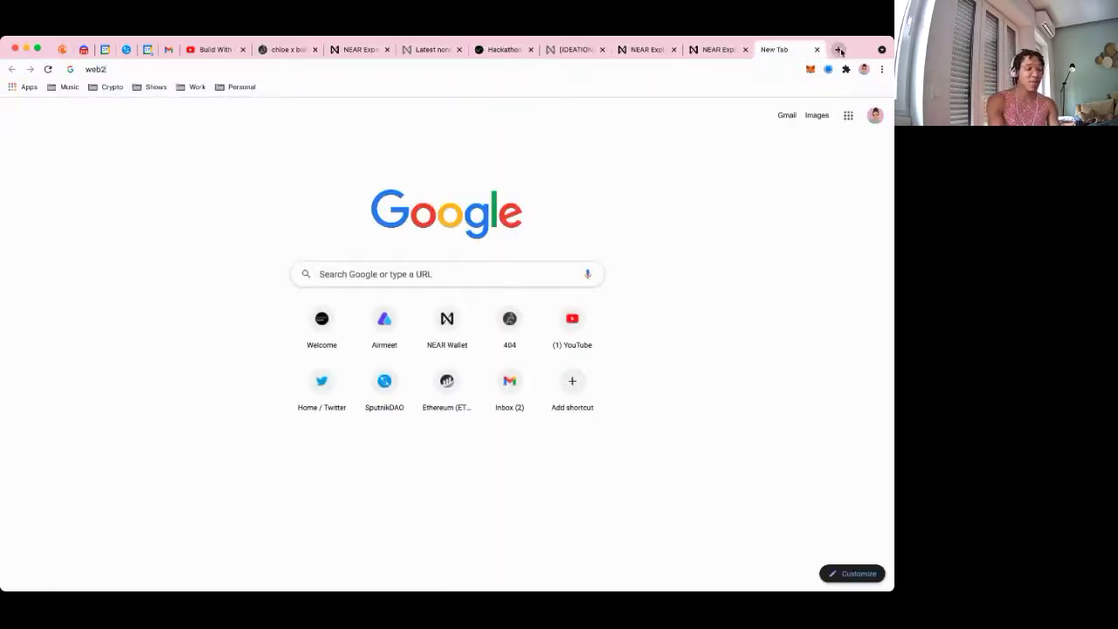
key("BackSpace")
key("BackSpace")
type("xm")
key("BackSpace")
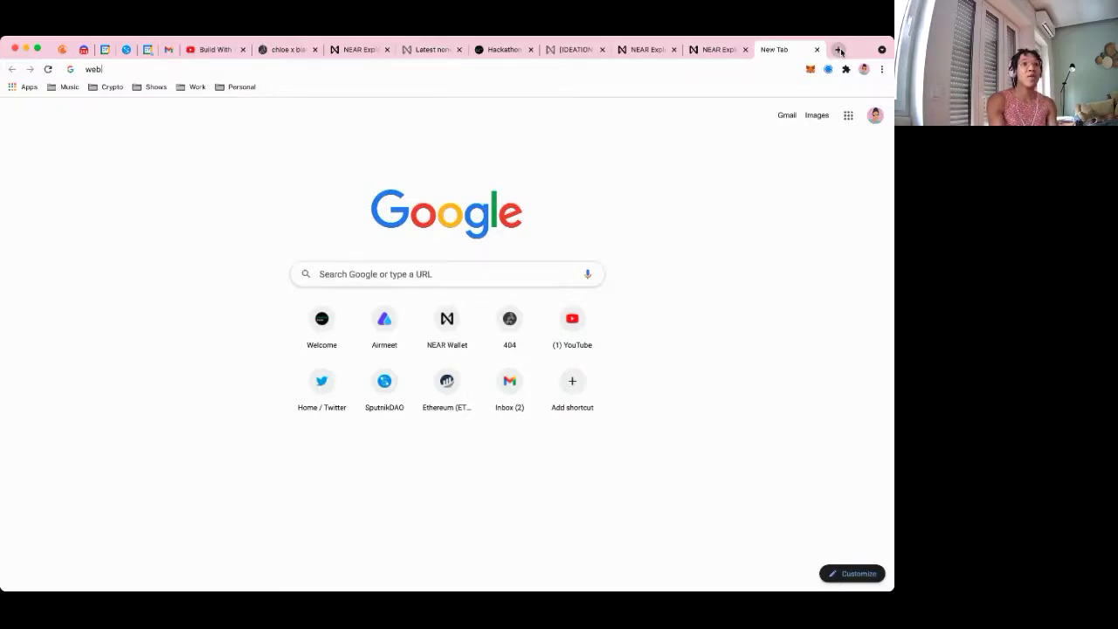
key("BackSpace")
key("BackSpace")
key("BackSpace")
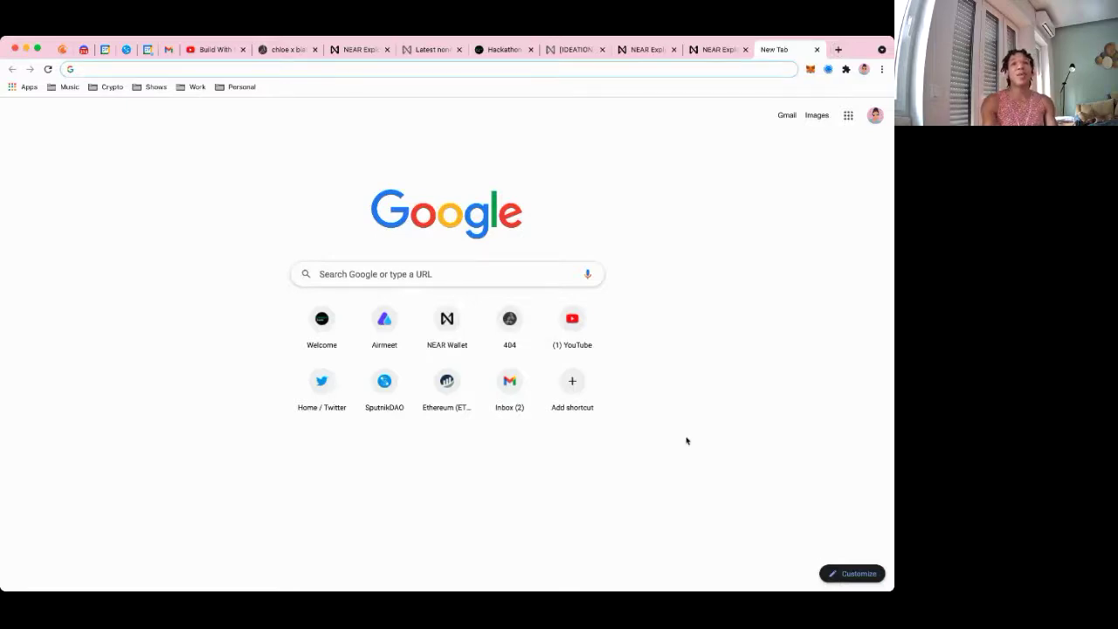
left_click(817, 49)
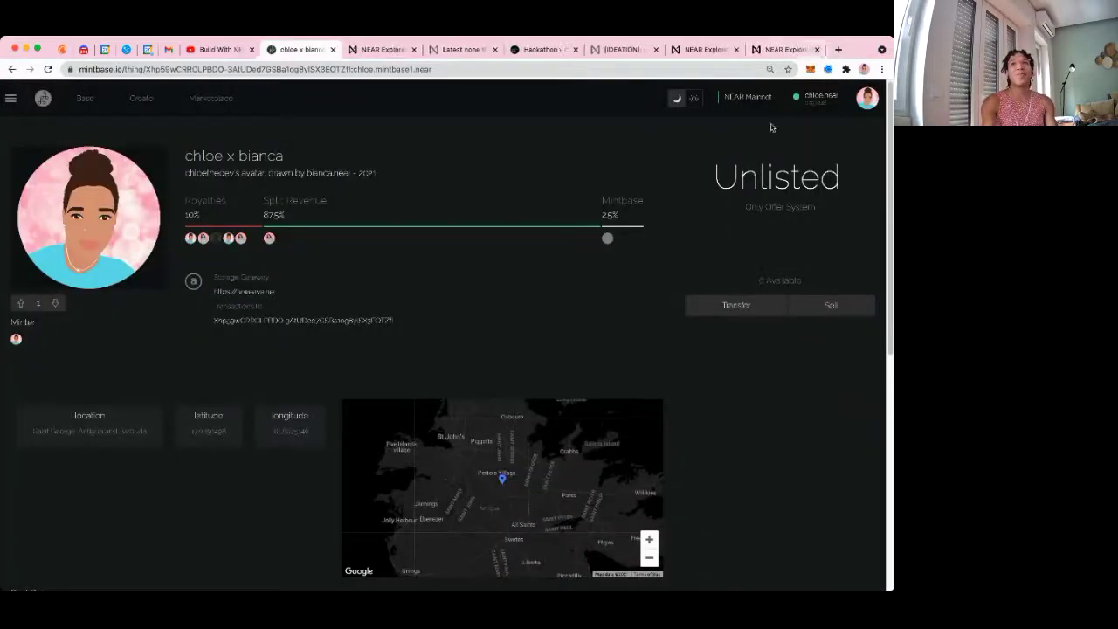
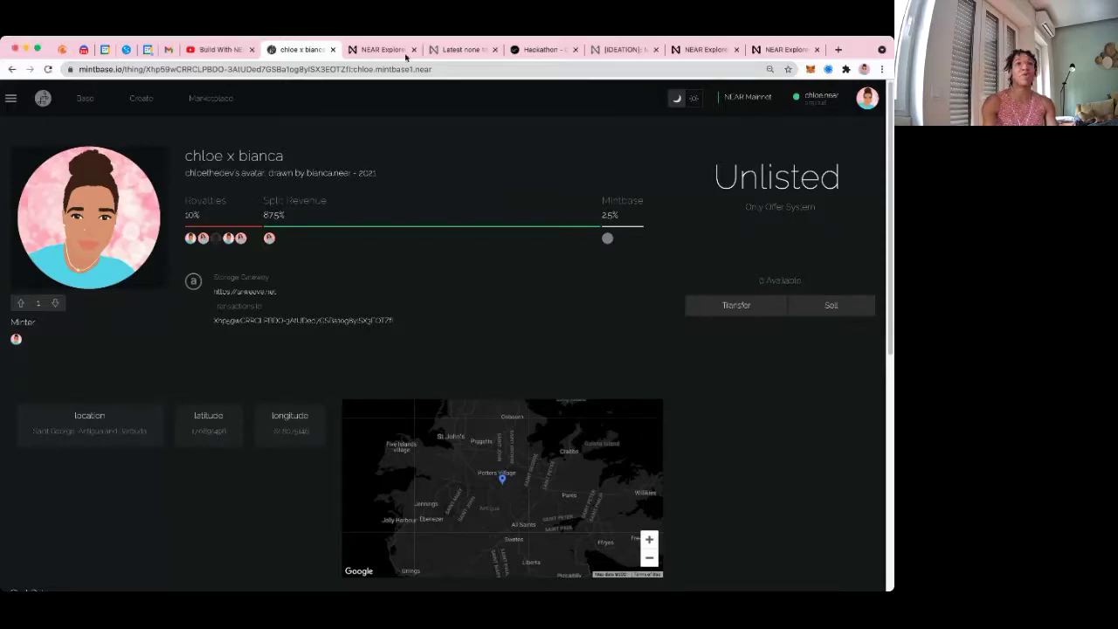
Load the 3xr.space/store/bianca.mintbase1.near gallery in place of the chloe x bianca NFT page
left_click(430, 68)
type("https://3xr.space/store/bianca.mintbase1.near")
key("Return")
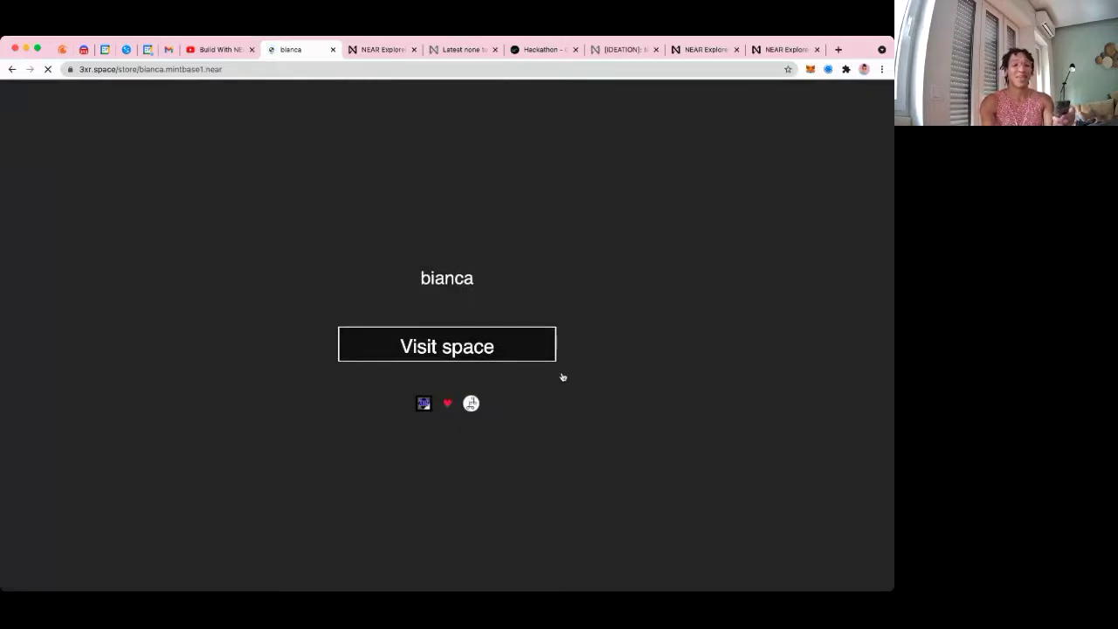
left_click(465, 352)
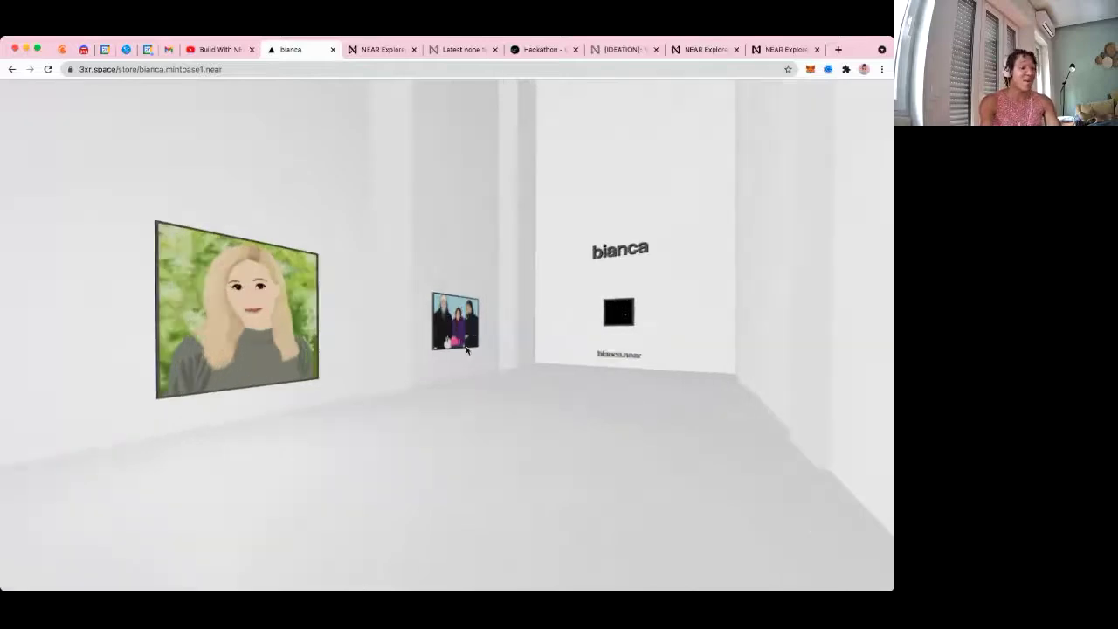
key("Escape")
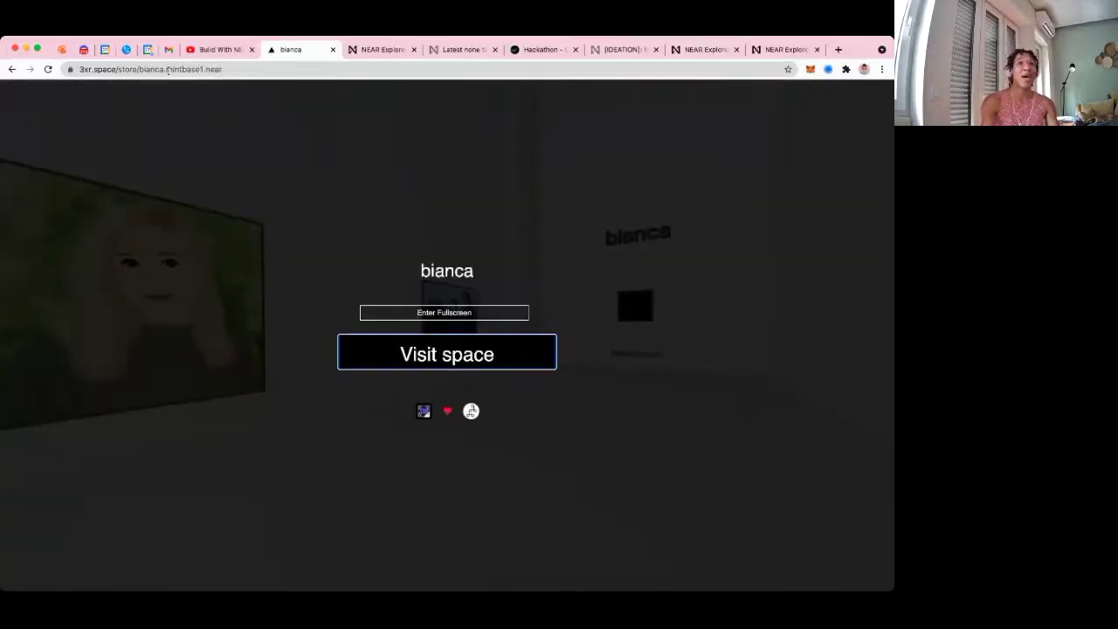
left_click_drag(168, 70, 139, 69)
Load the chloe.mintbase1.near store gallery, walk through it briefly, then exit the walk
type("chloe")
key("Return")
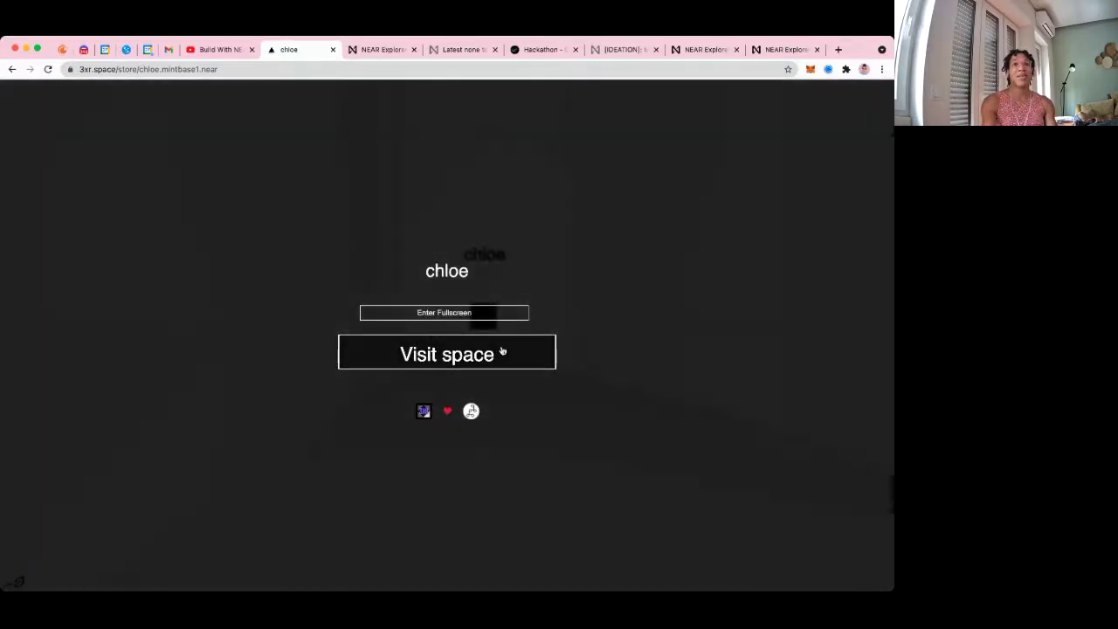
left_click(502, 351)
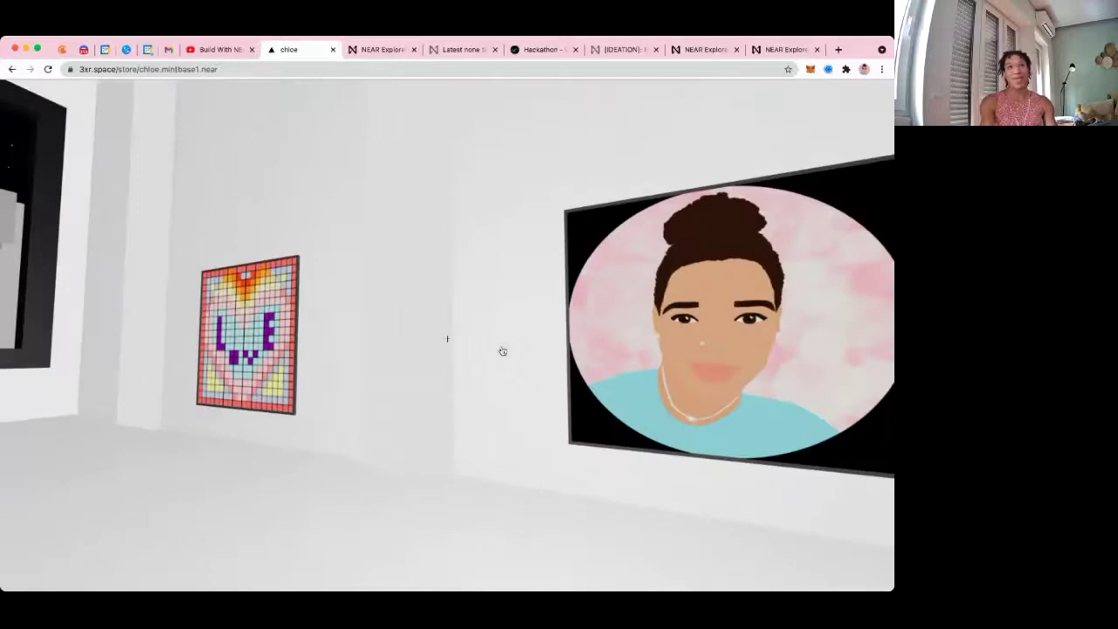
key("Escape")
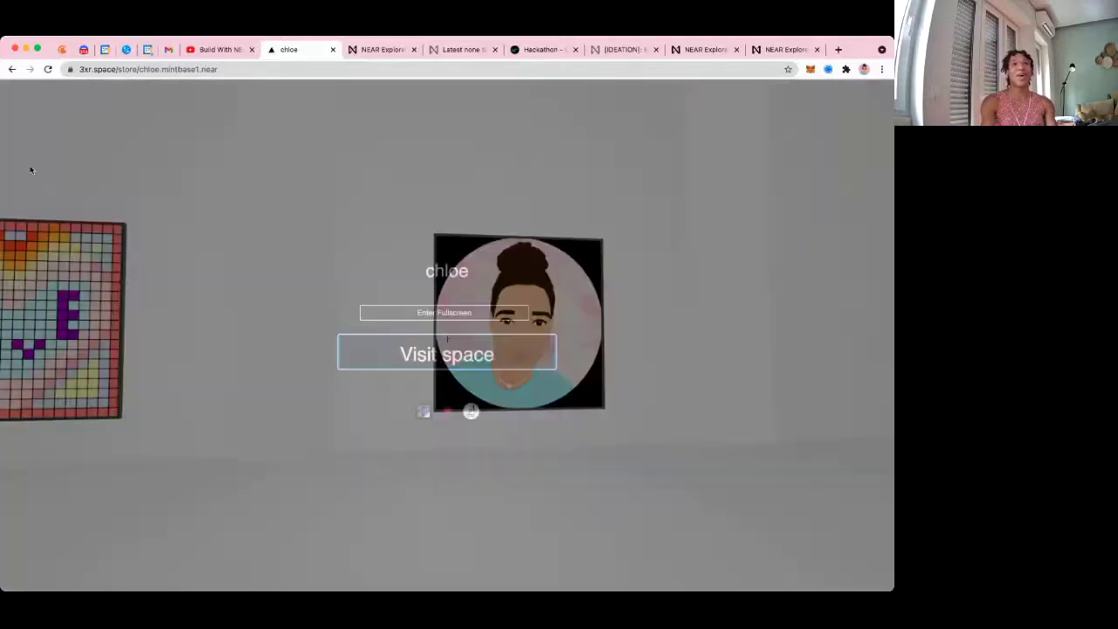
Select 'chloe' in the gallery URL so the store name can be replaced
left_click(161, 69)
left_click_drag(205, 70, 186, 66)
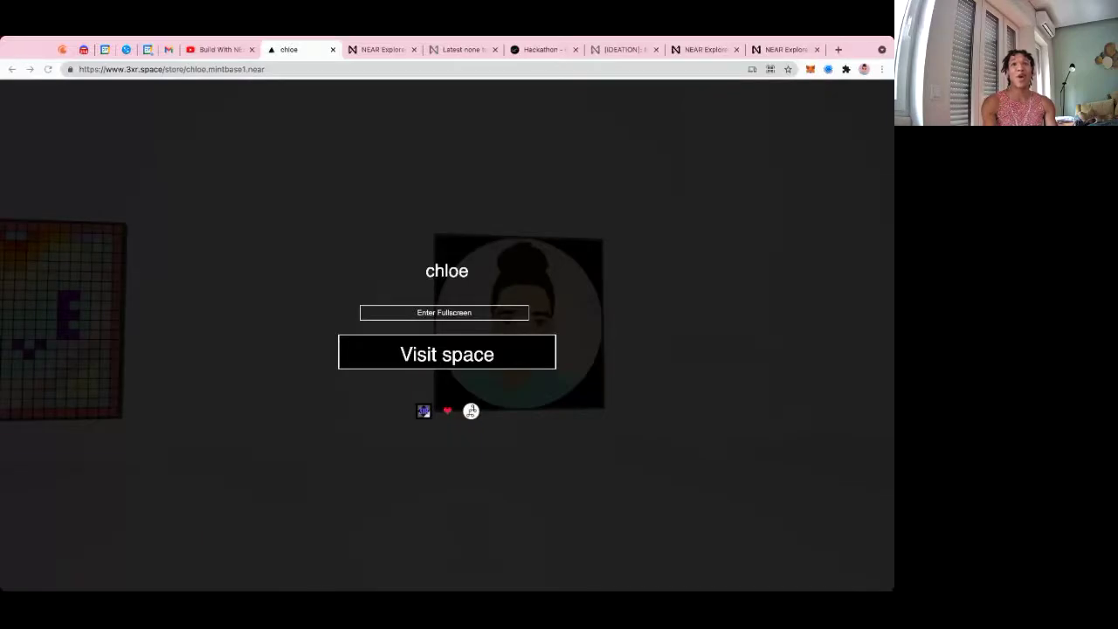
double_click(196, 69)
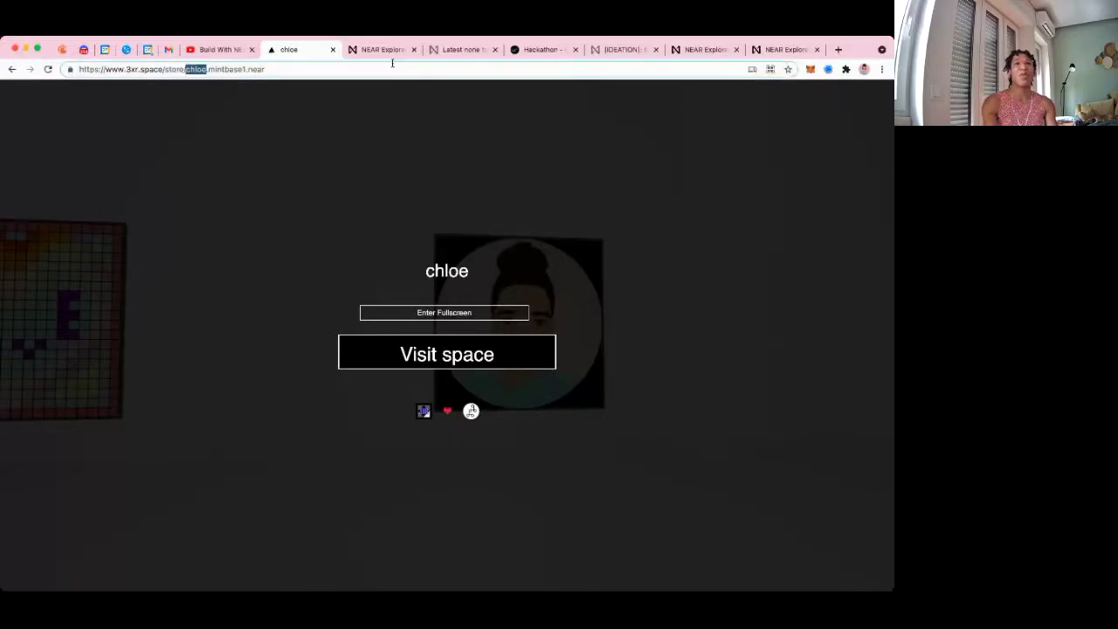
Load the Mintbase stores list at mintbase.io/stores in a spare tab
left_click(383, 49)
key("ctrl+l")
type("https://www.mintbase.io/stores")
key("Return")
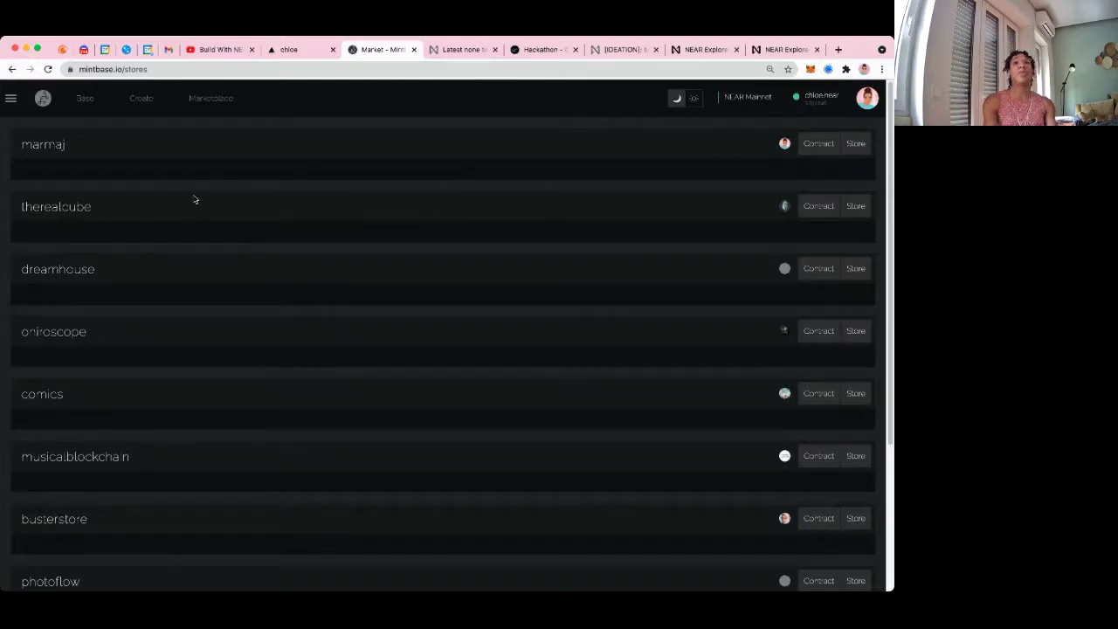
Scroll the stores list down to the luckycat store and copy its name
scroll(466, 285, "down", 3)
scroll(461, 282, "up", 3)
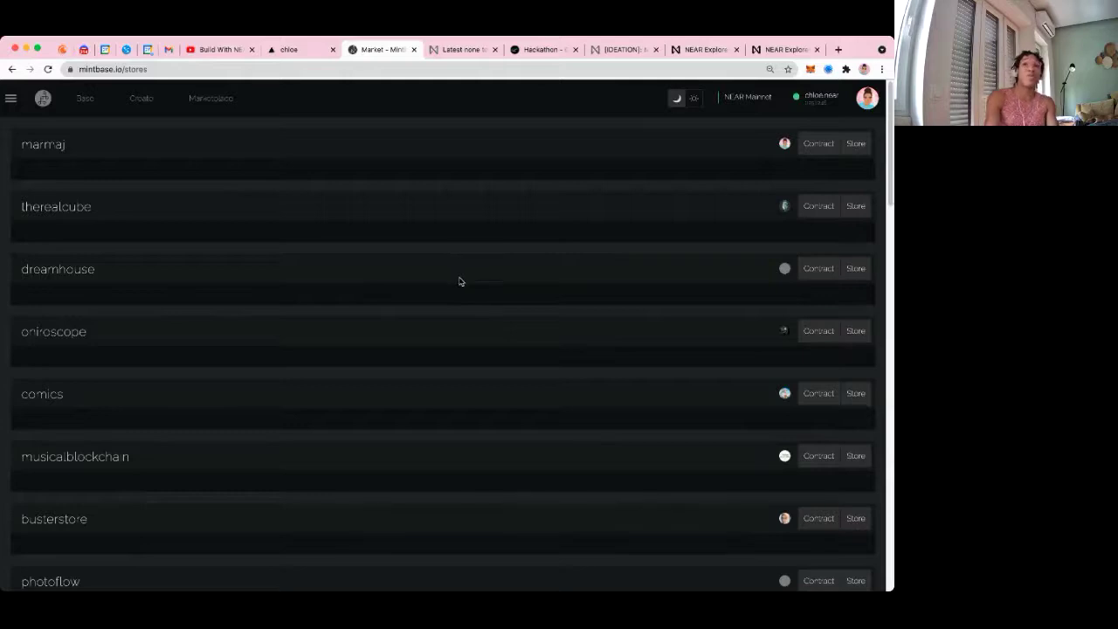
scroll(481, 323, "down", 3)
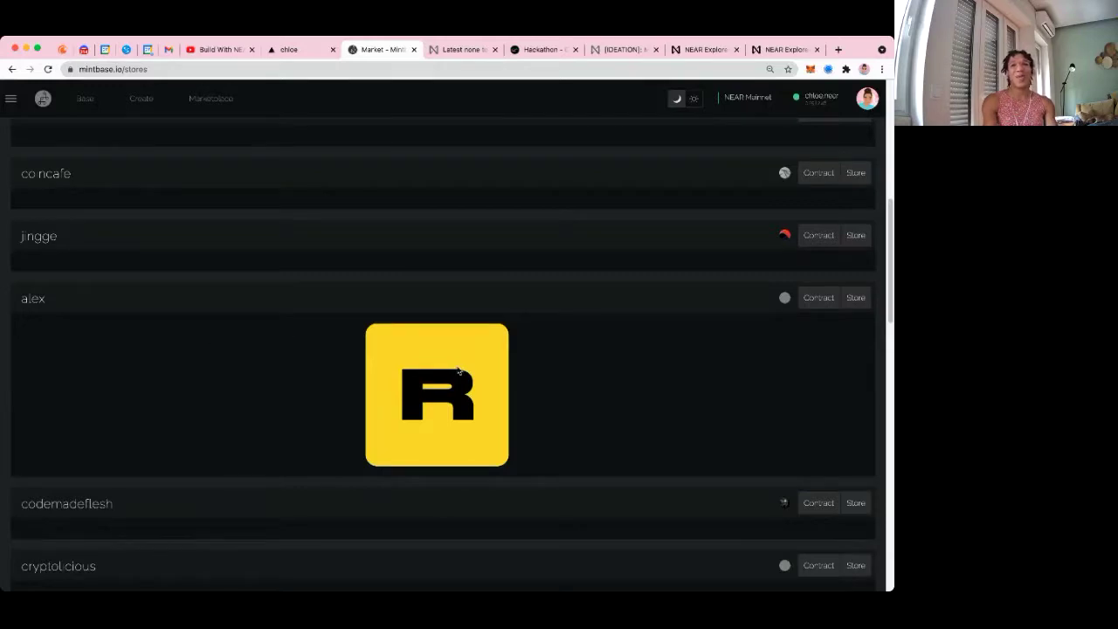
scroll(460, 371, "down", 4)
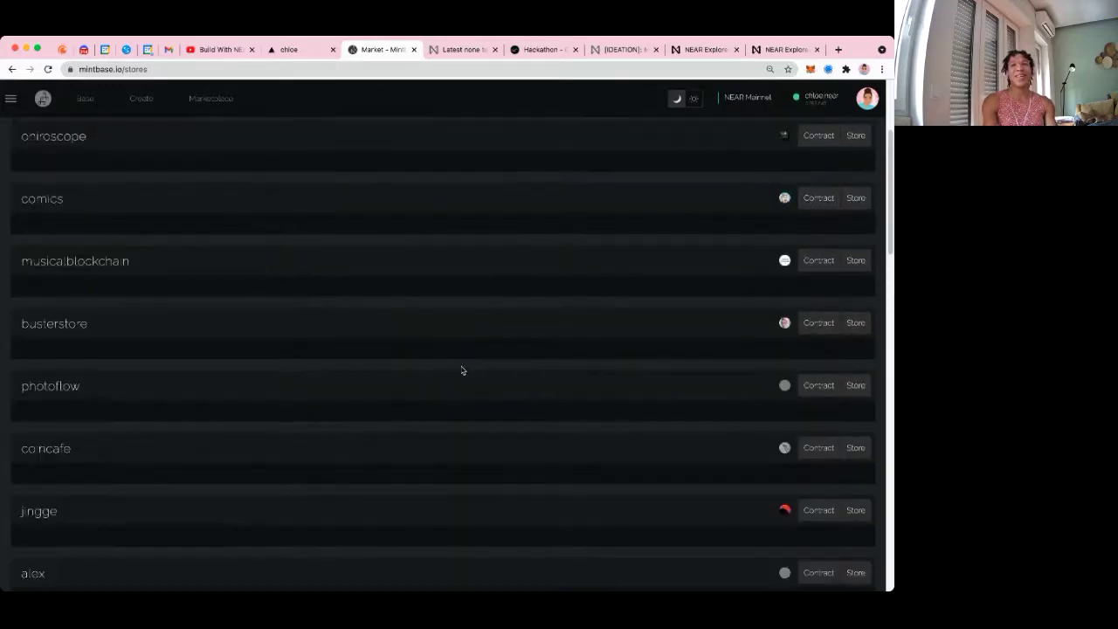
scroll(461, 369, "down", 3)
scroll(463, 371, "down", 3)
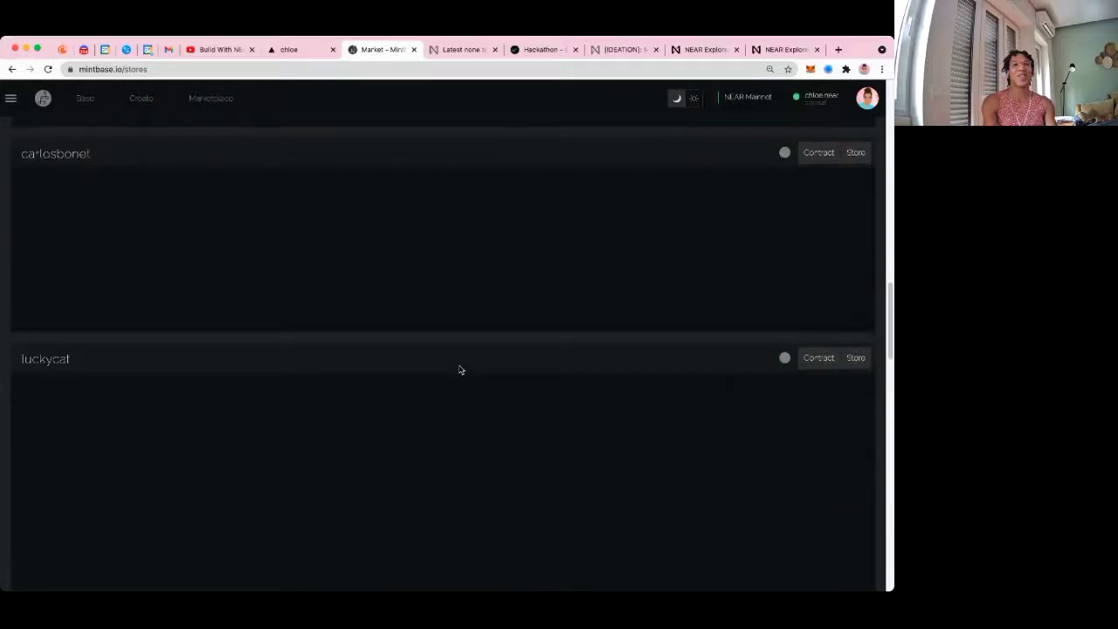
scroll(457, 375, "down", 3)
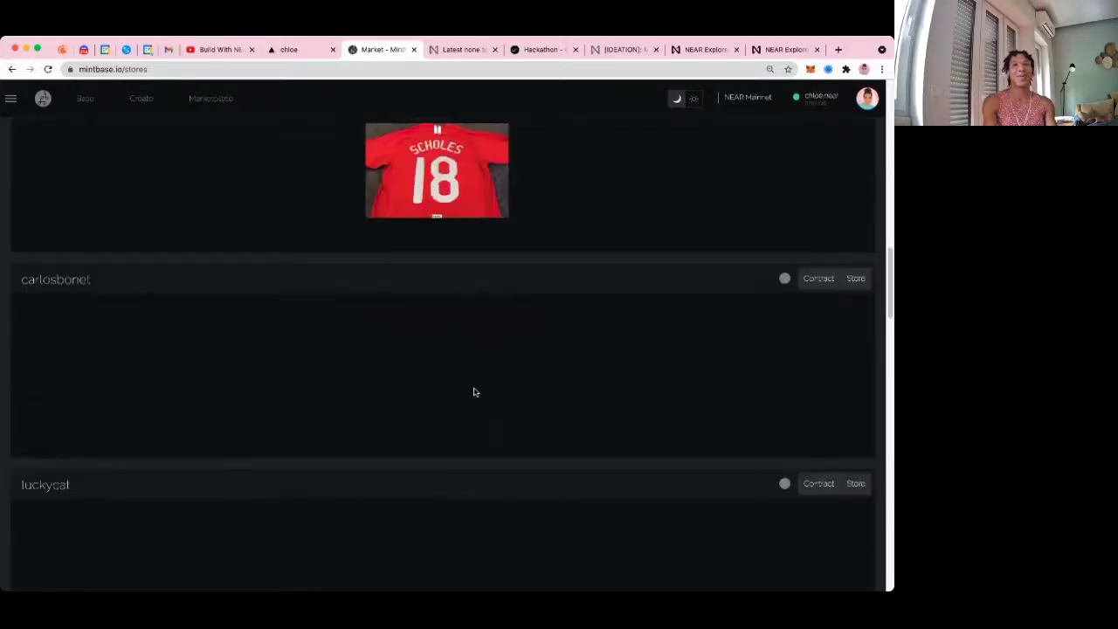
scroll(524, 399, "down", 4)
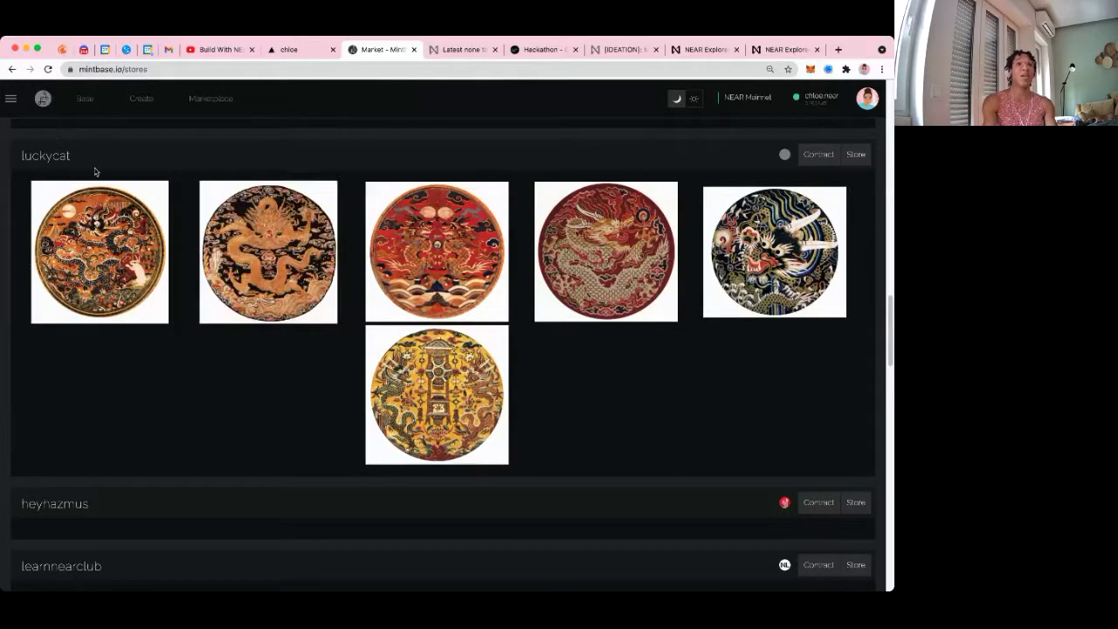
left_click_drag(82, 163, 21, 155)
key("ctrl+c")
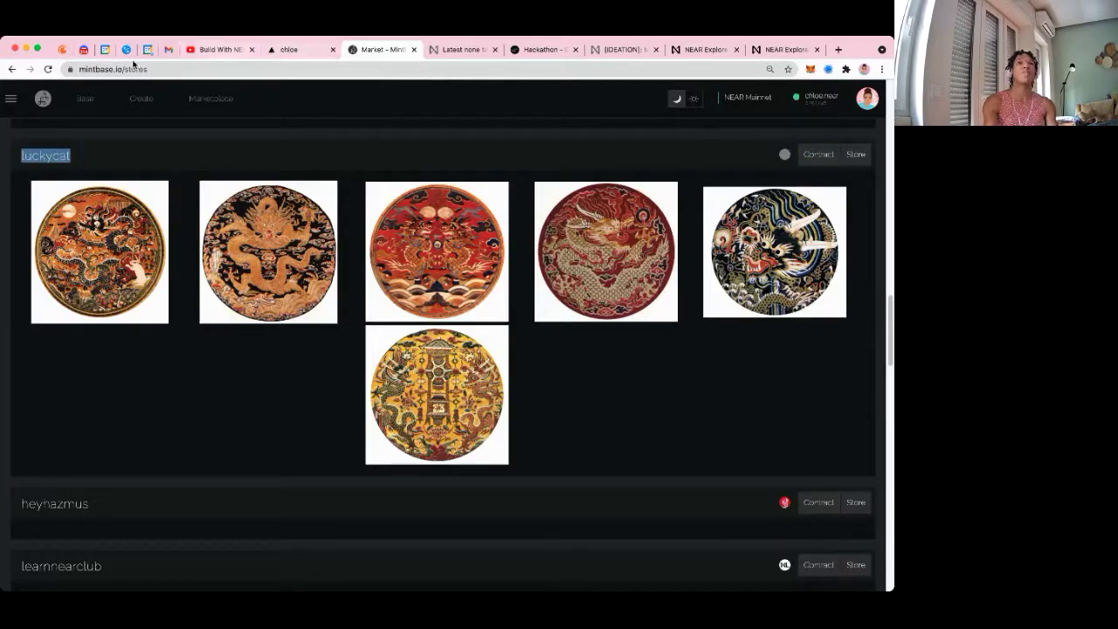
left_click(301, 49)
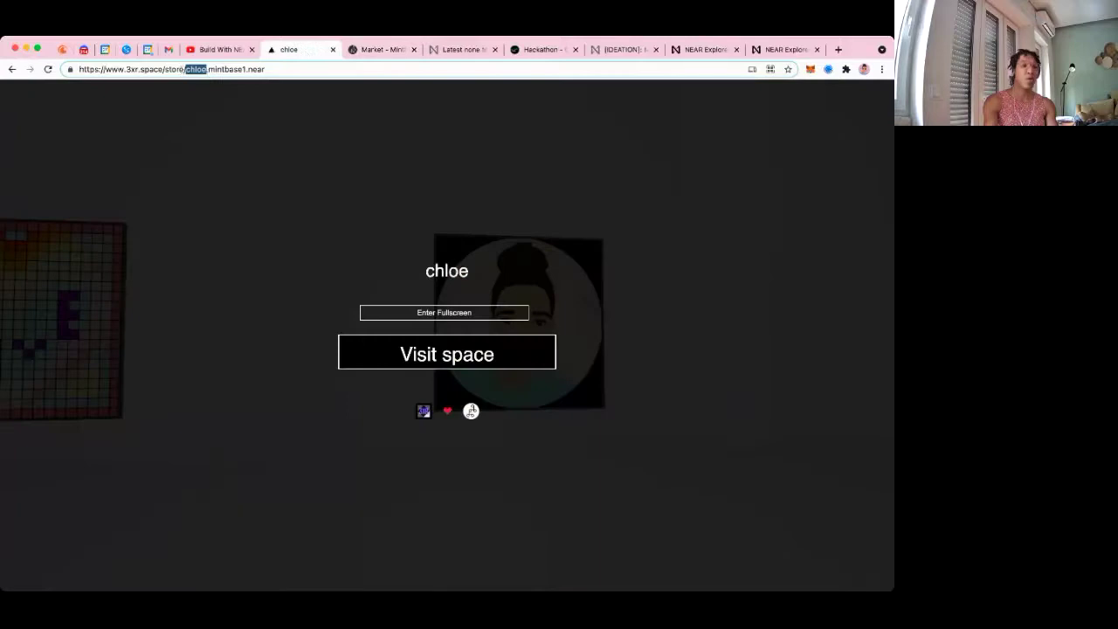
Load the luckycat store's 3XR gallery and enter the room
key("ctrl+v")
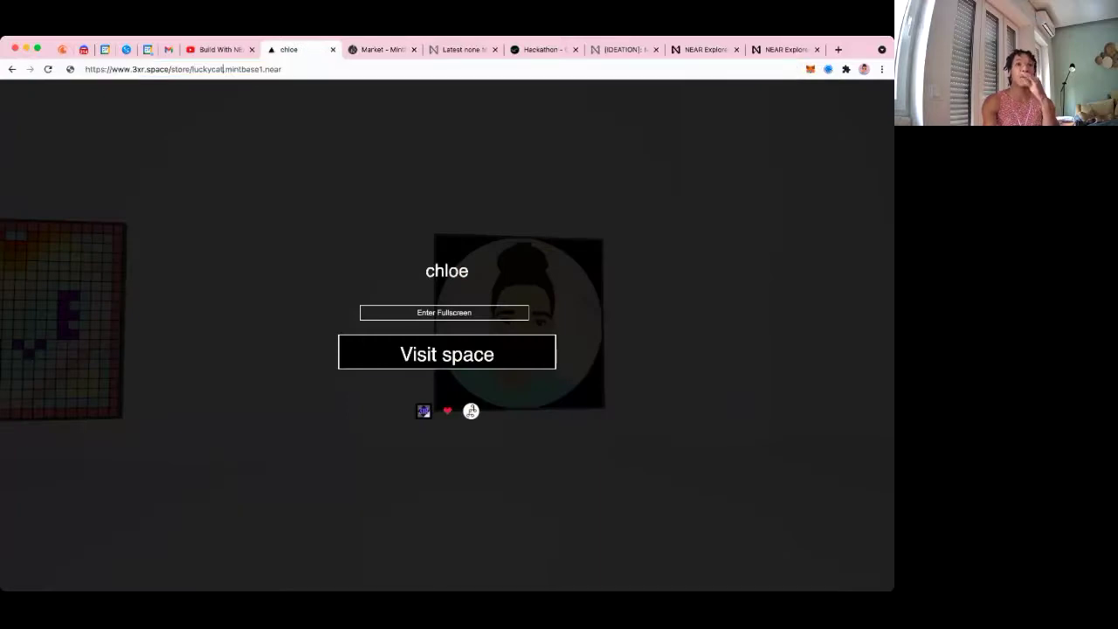
key("Return")
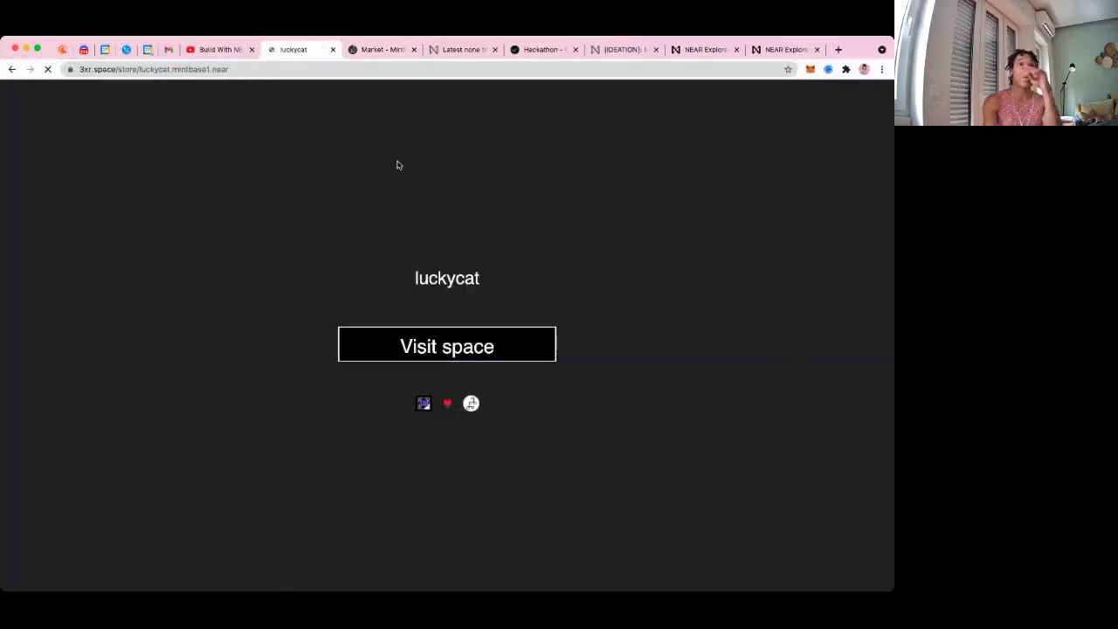
left_click(460, 335)
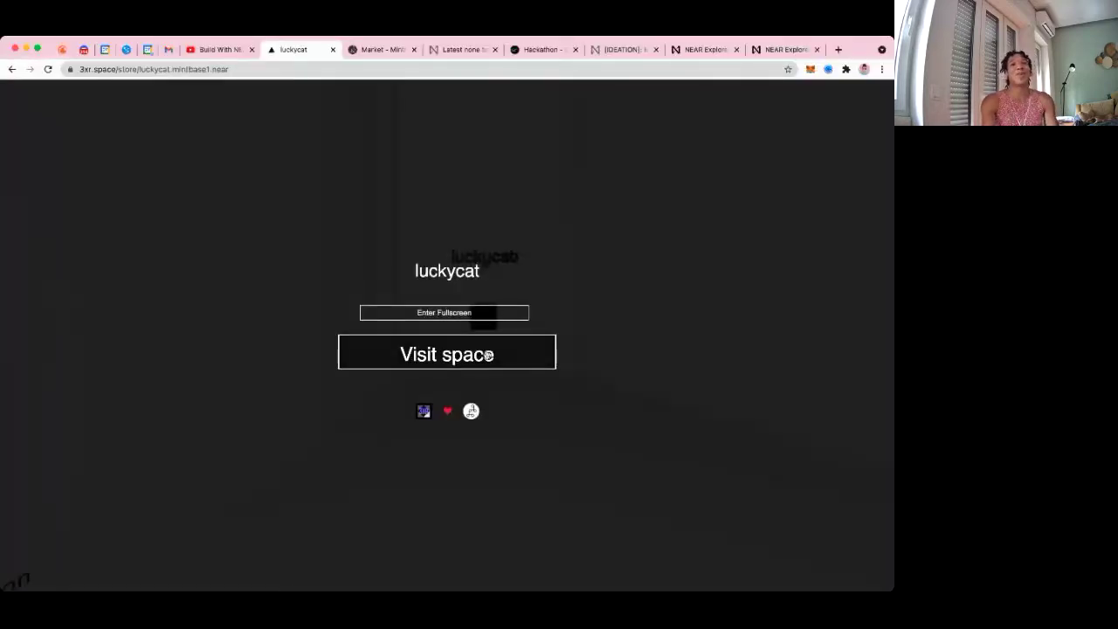
left_click(488, 355)
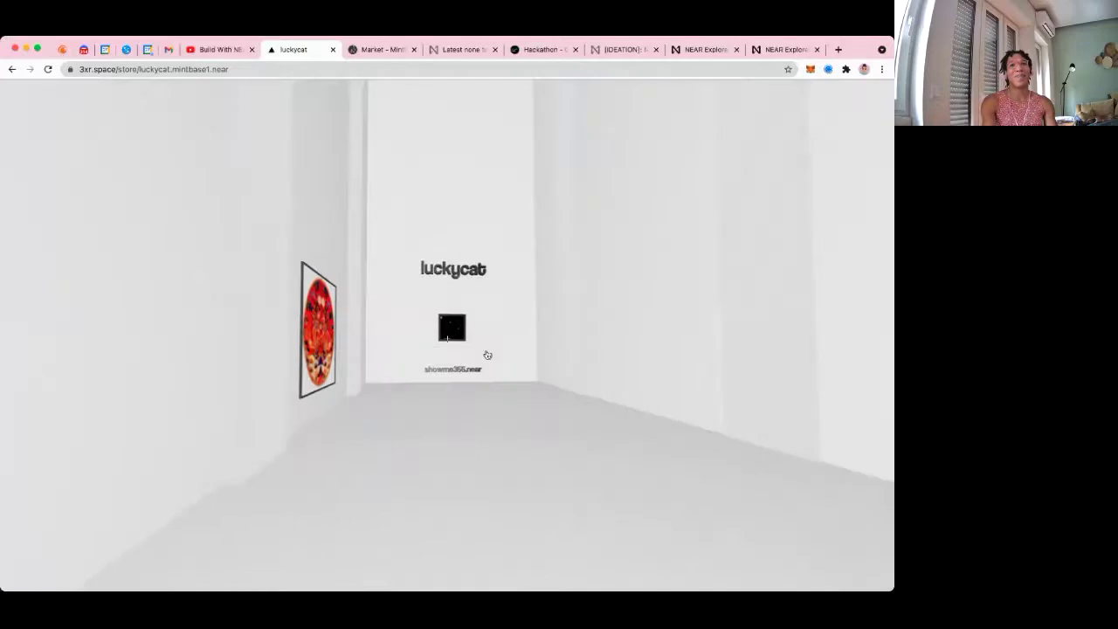
Walk to the luckycat wall and down the corridor toward the black dragon artwork
key("w")
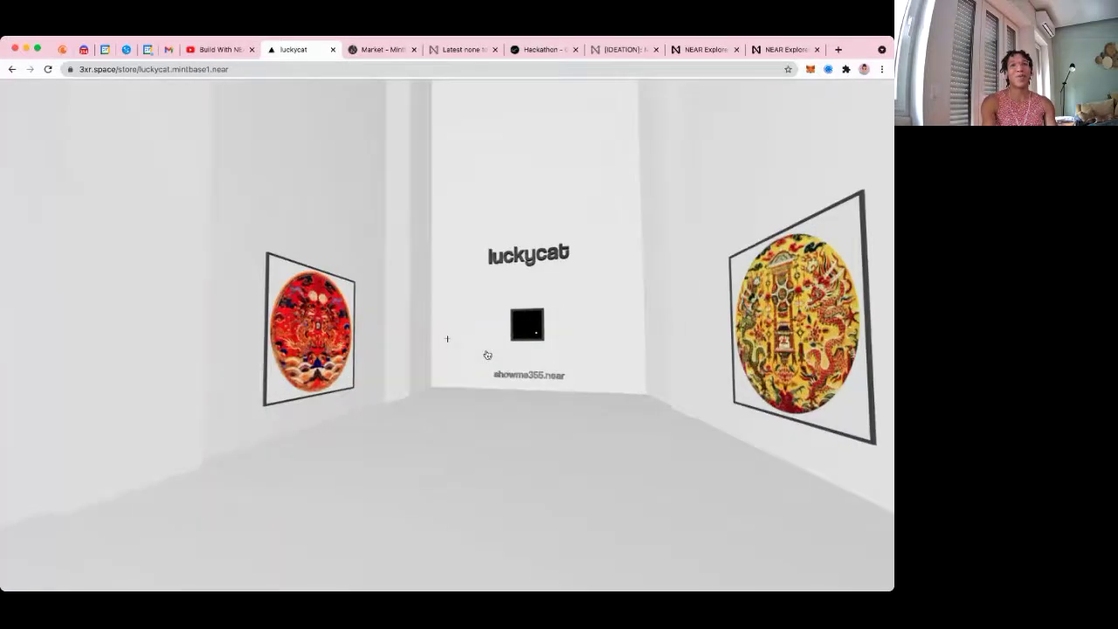
key("w")
key("Left")
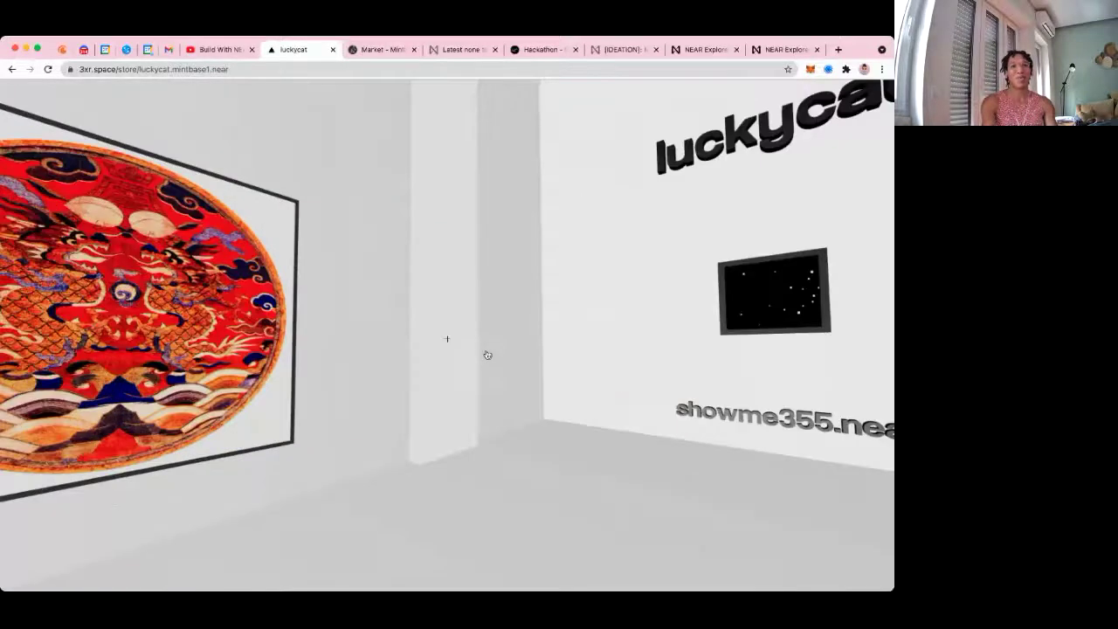
key("Left")
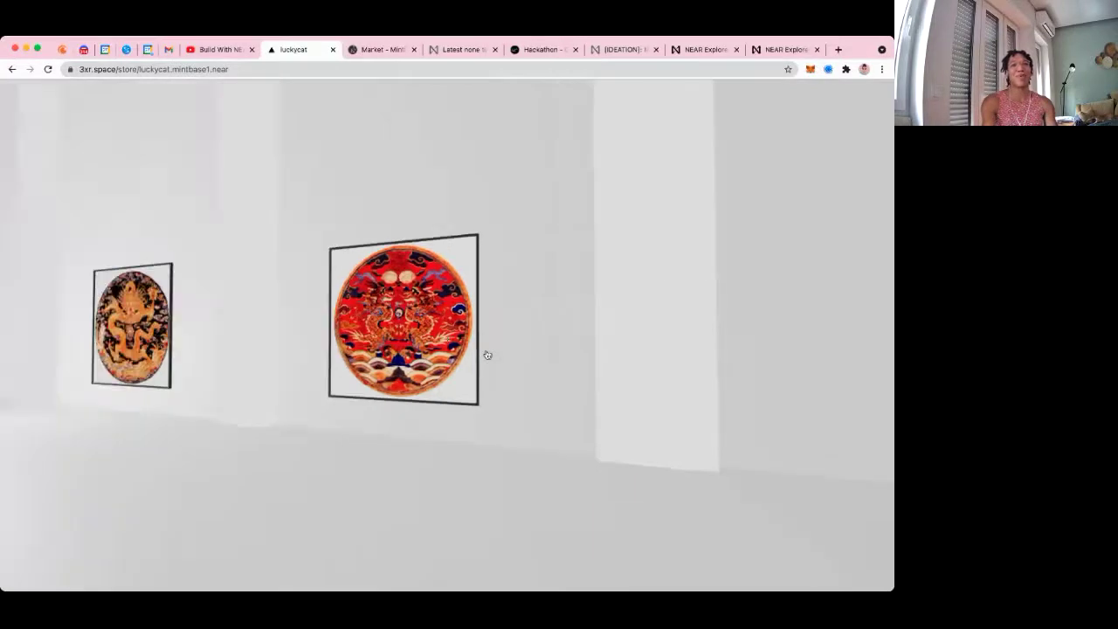
key("Left")
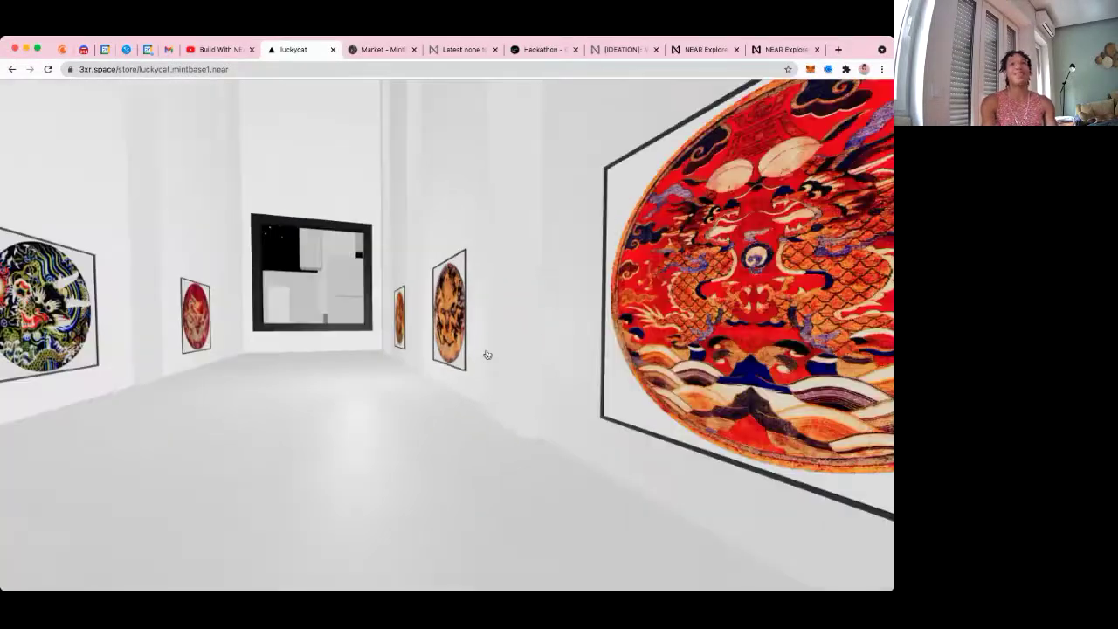
key("Left")
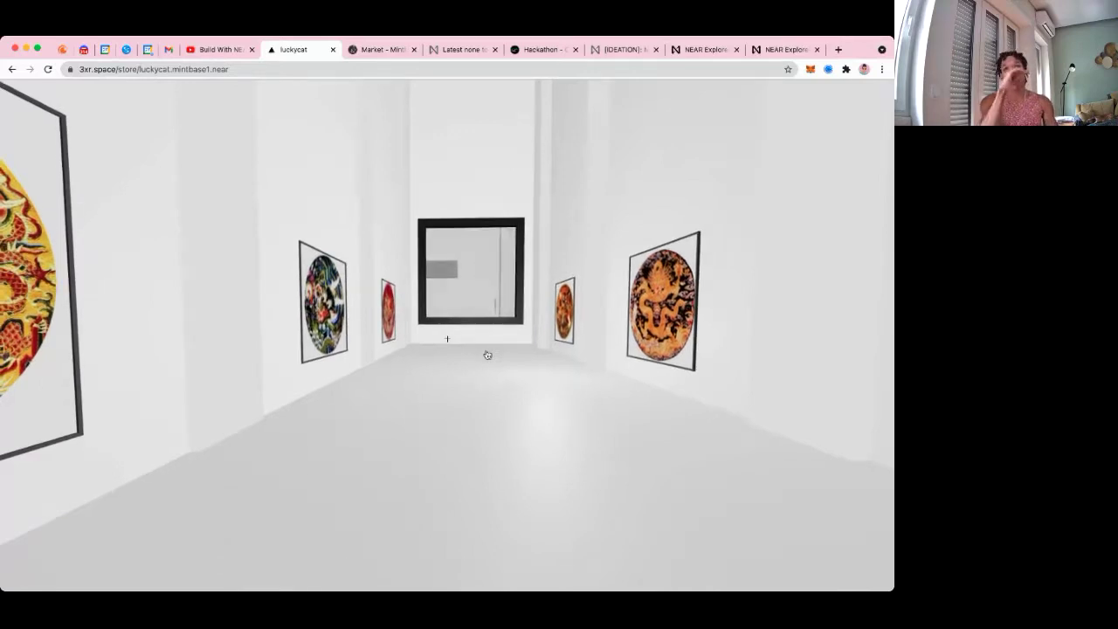
key("Up")
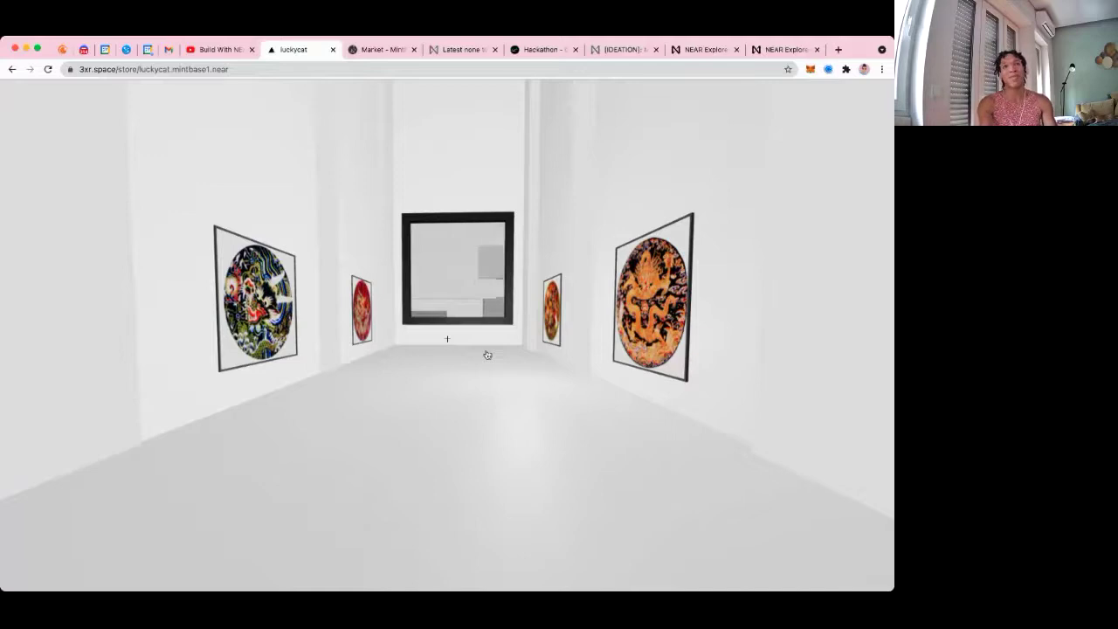
key("Right")
key("Up")
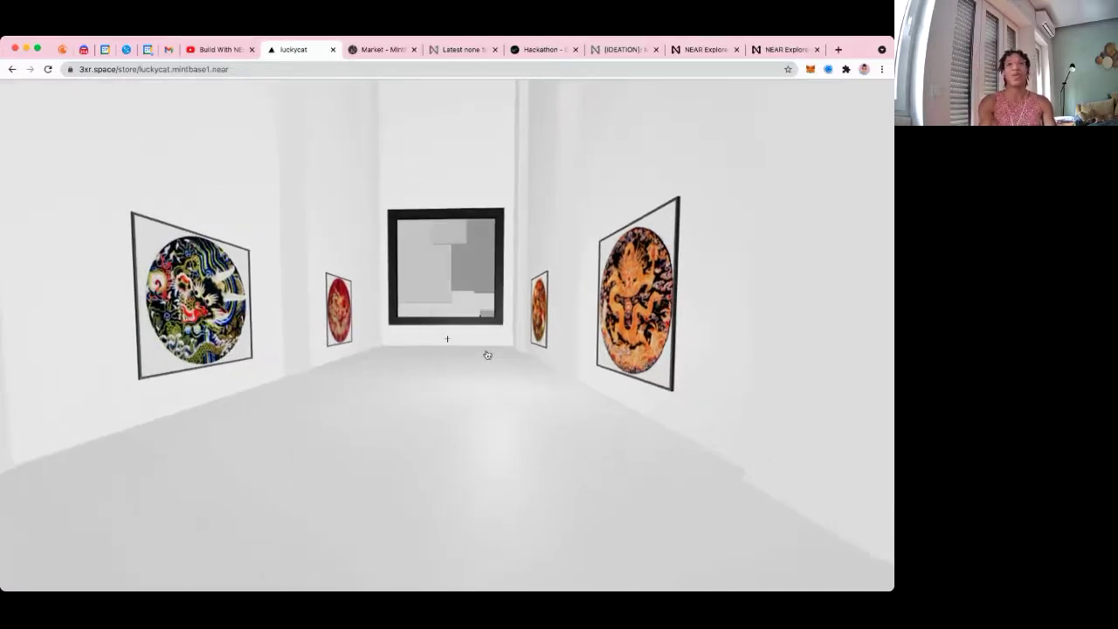
key("Left")
key("Left")
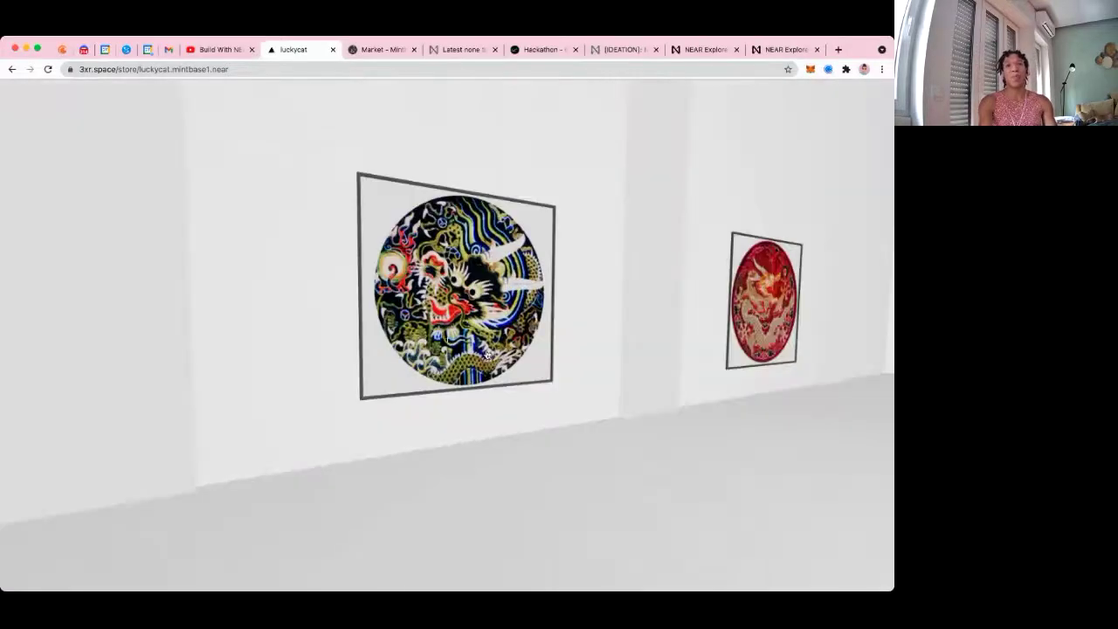
key("Up")
Approach the china dragon artwork, read its label, and face it head-on
key("Up")
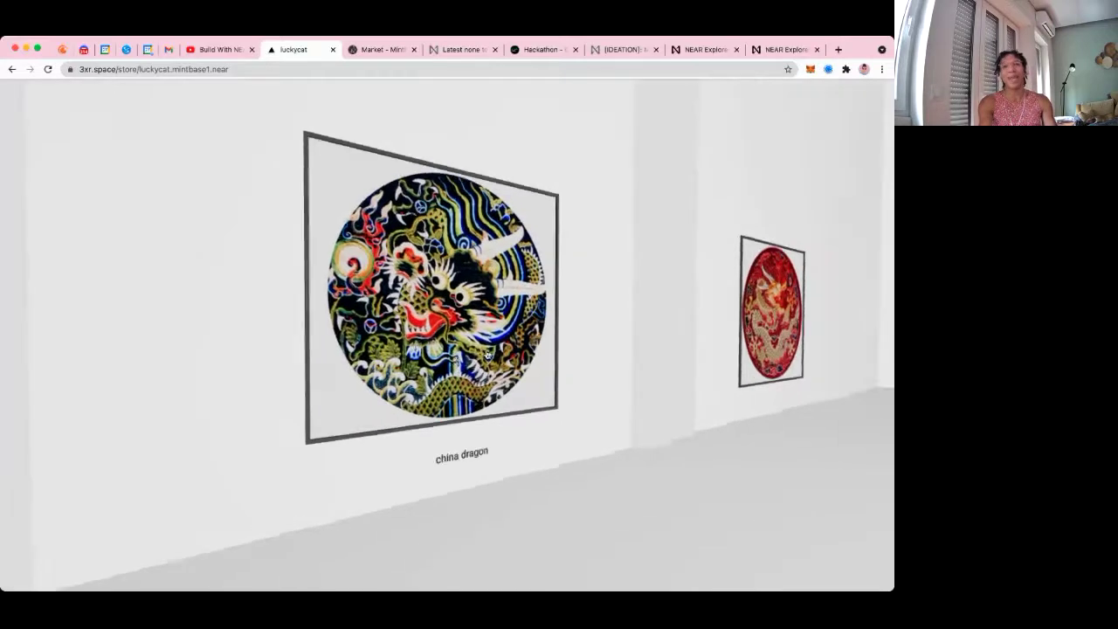
key("Right")
key("Up")
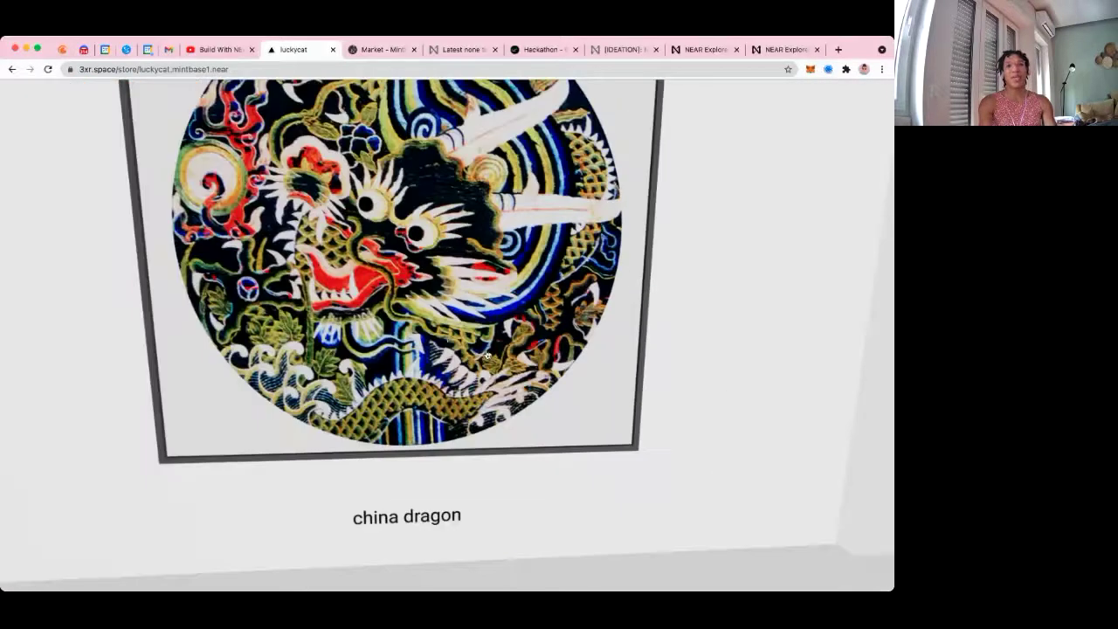
key("Down")
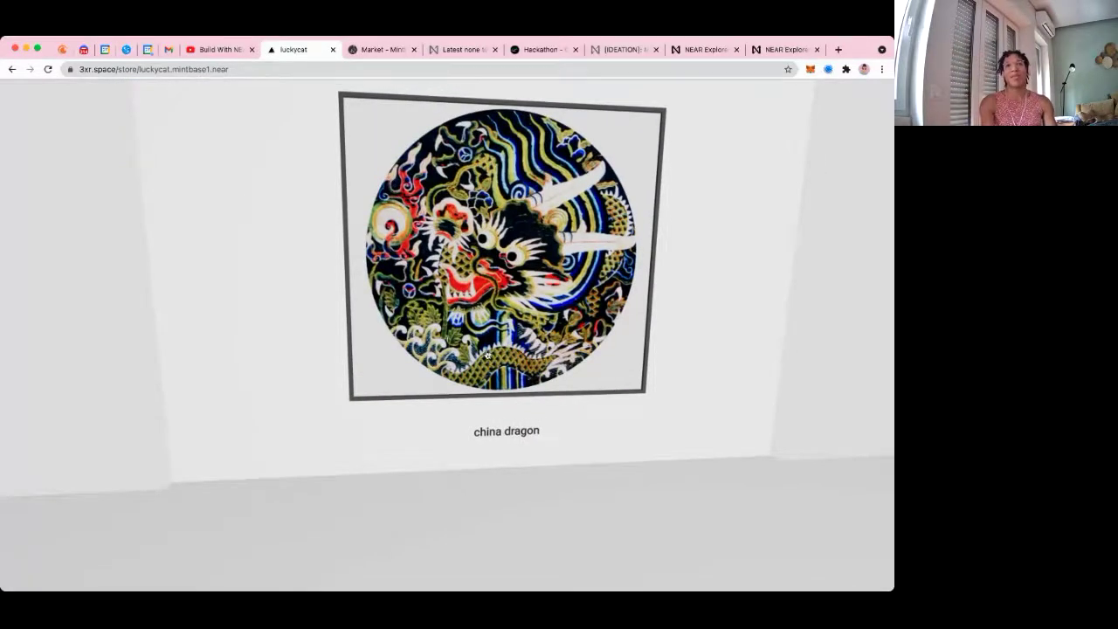
key("Right")
key("Up")
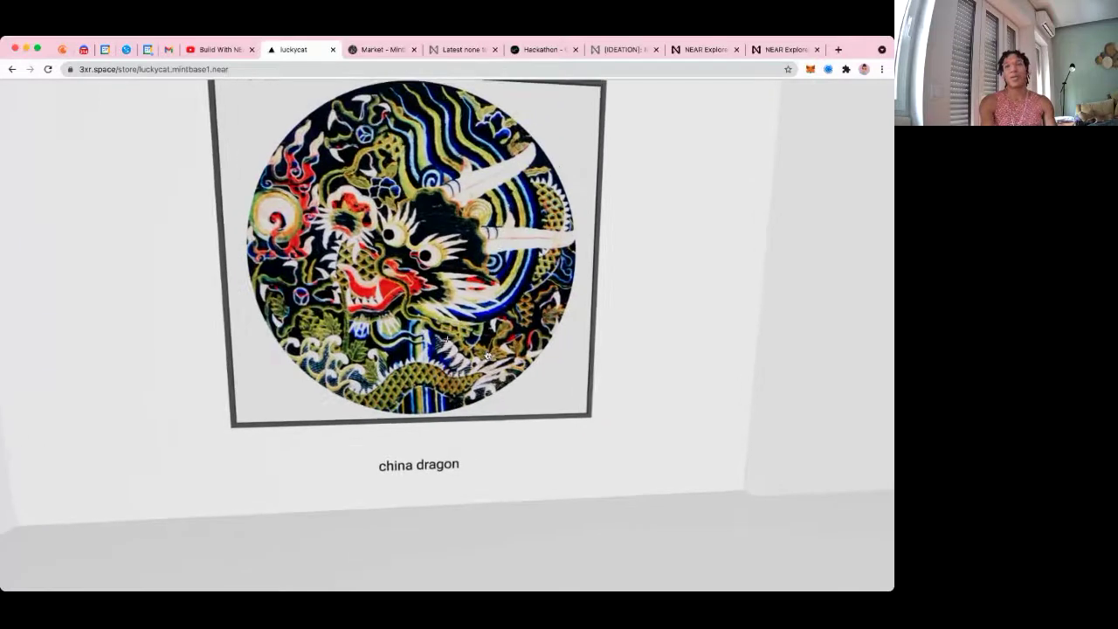
key("Right")
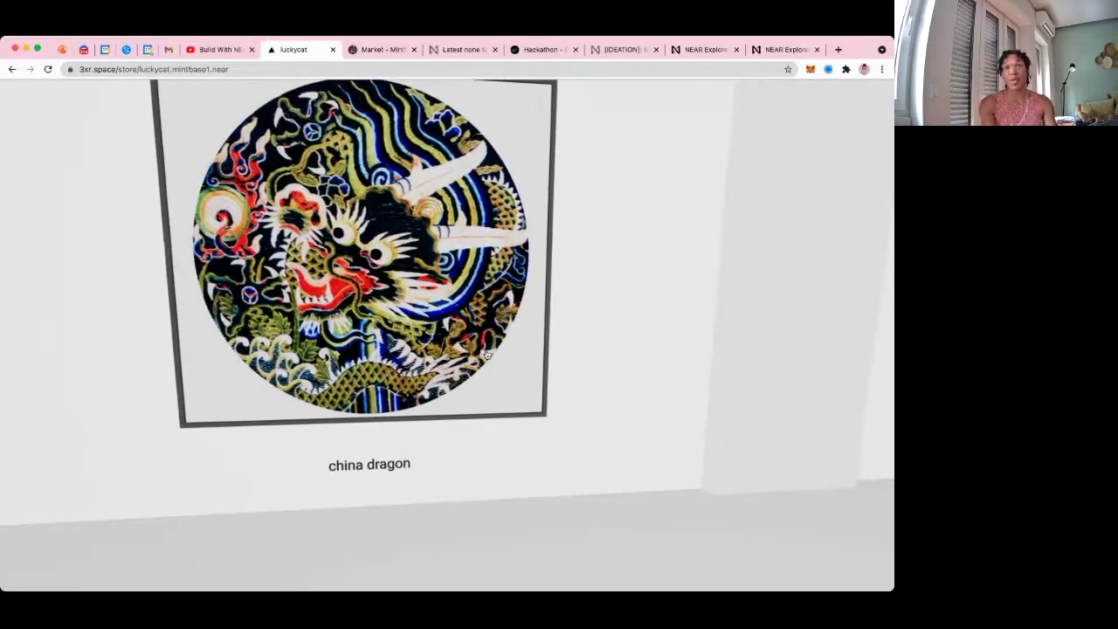
key("Up")
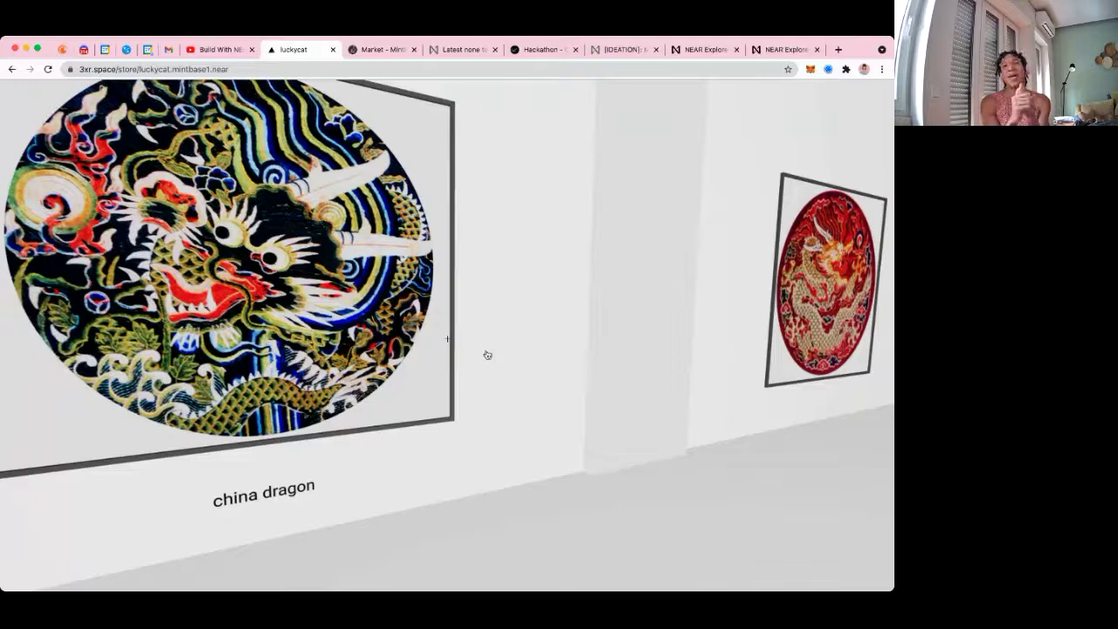
key("Up")
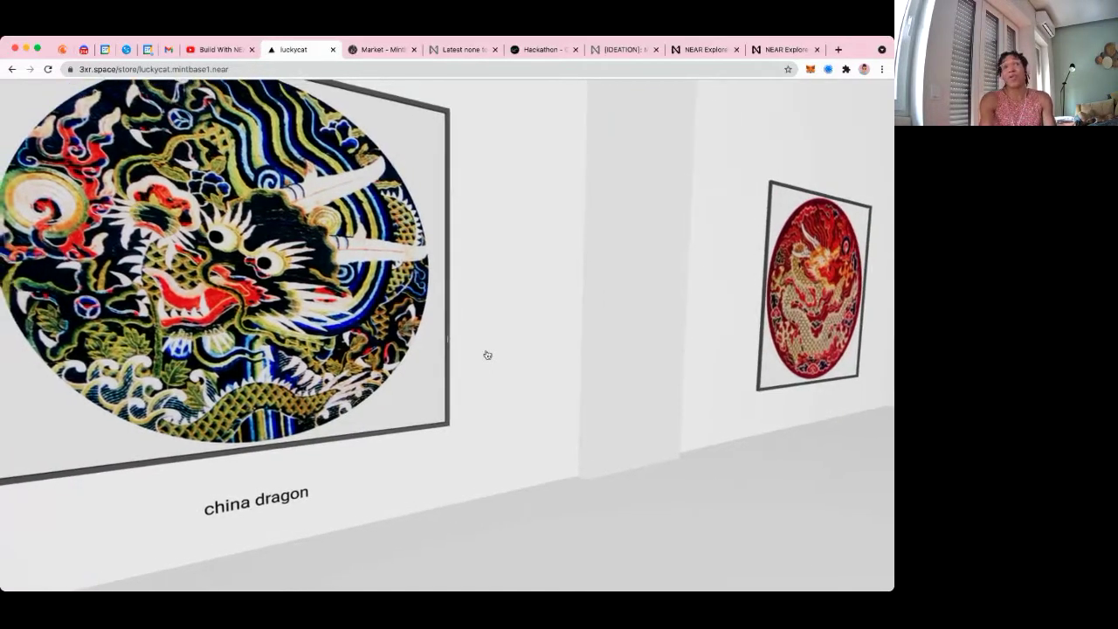
key("Left")
left_click(488, 355)
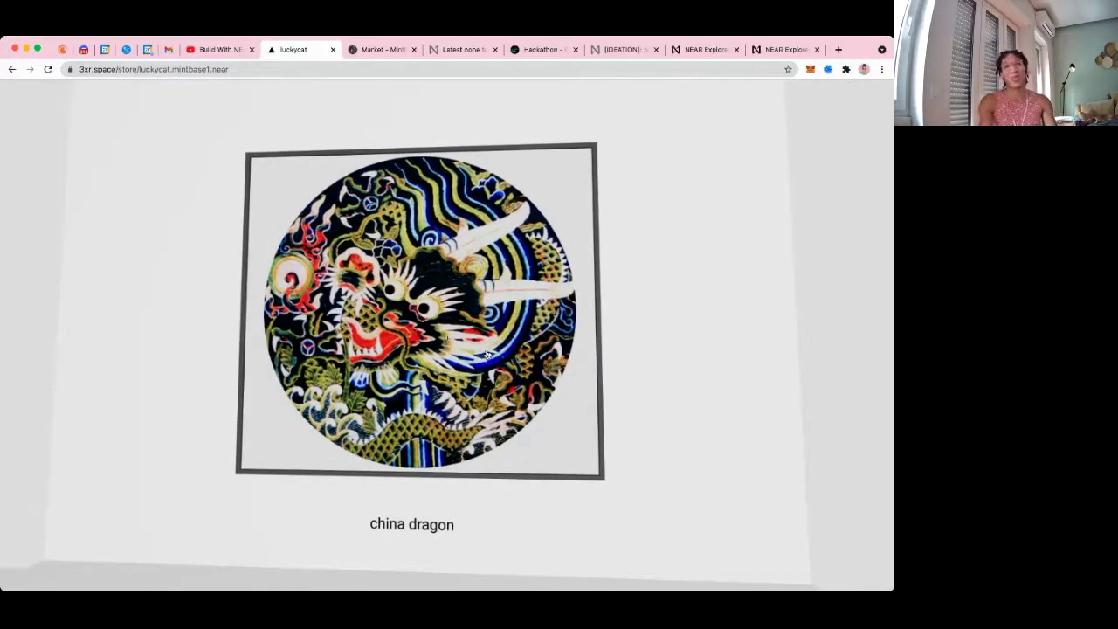
key("Left")
key("Left")
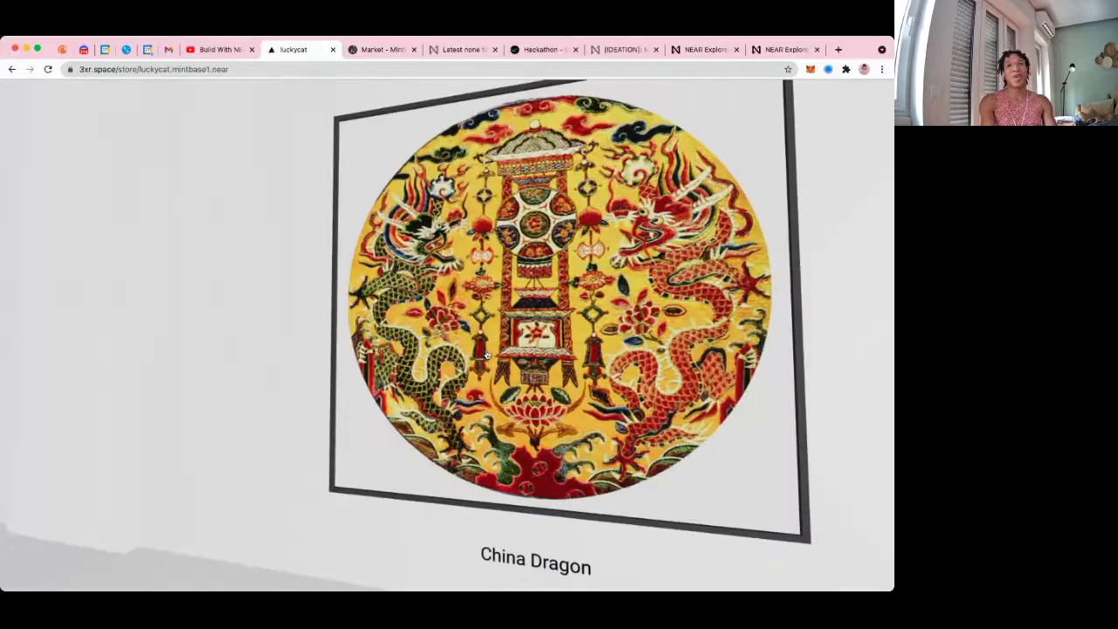
Walk up to the red China Dragon painting and zoom in and out on it
key("Up")
scroll(487, 354, "down", 10)
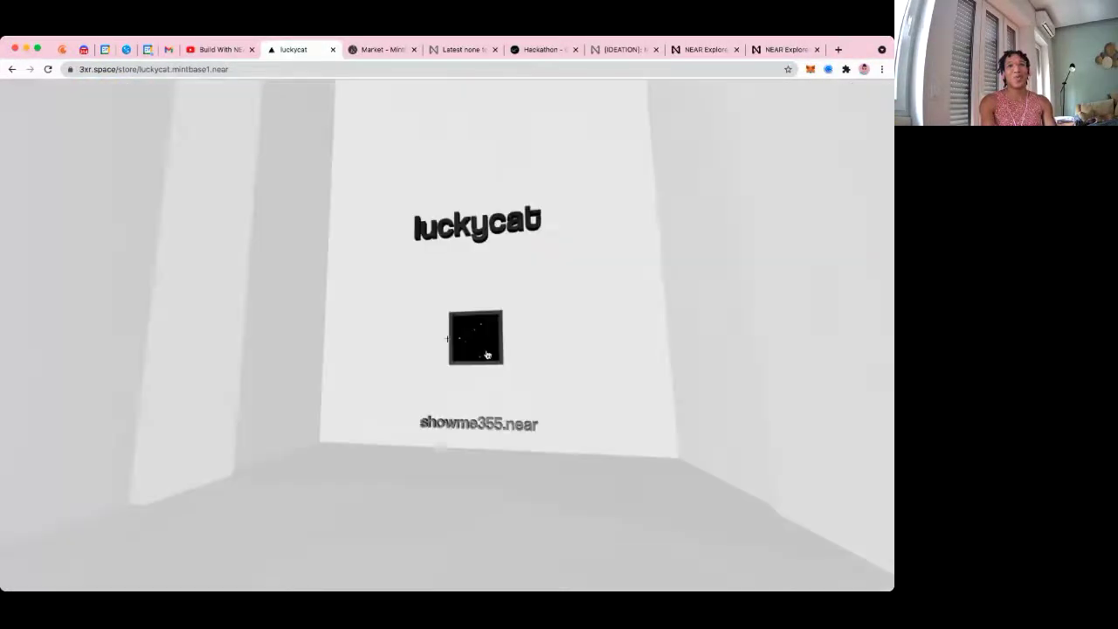
scroll(487, 353, "up", 10)
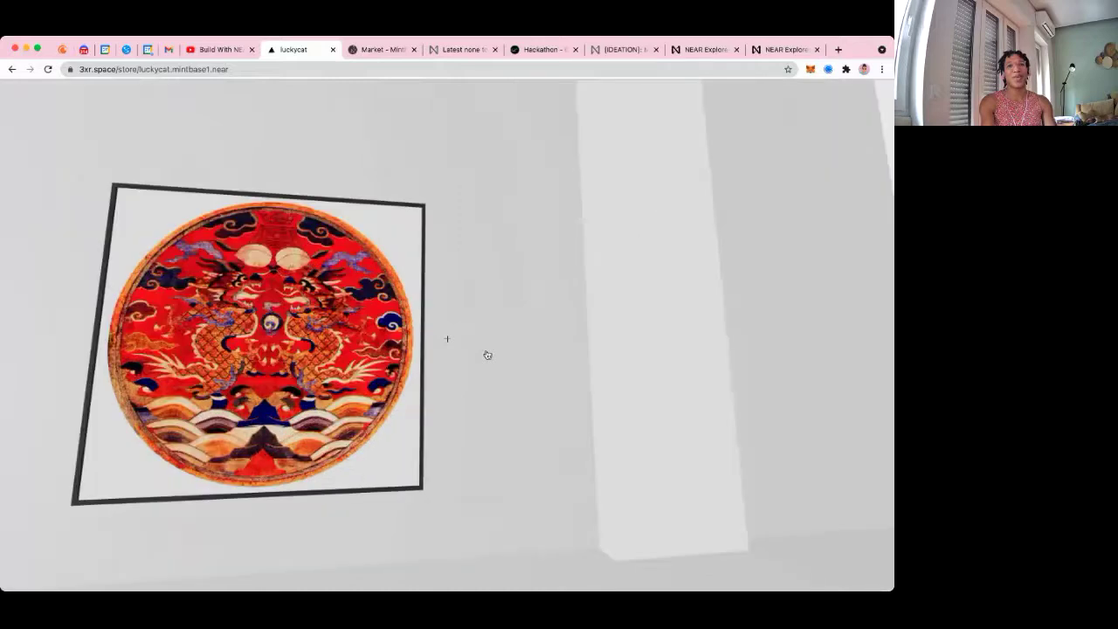
scroll(488, 353, "down", 10)
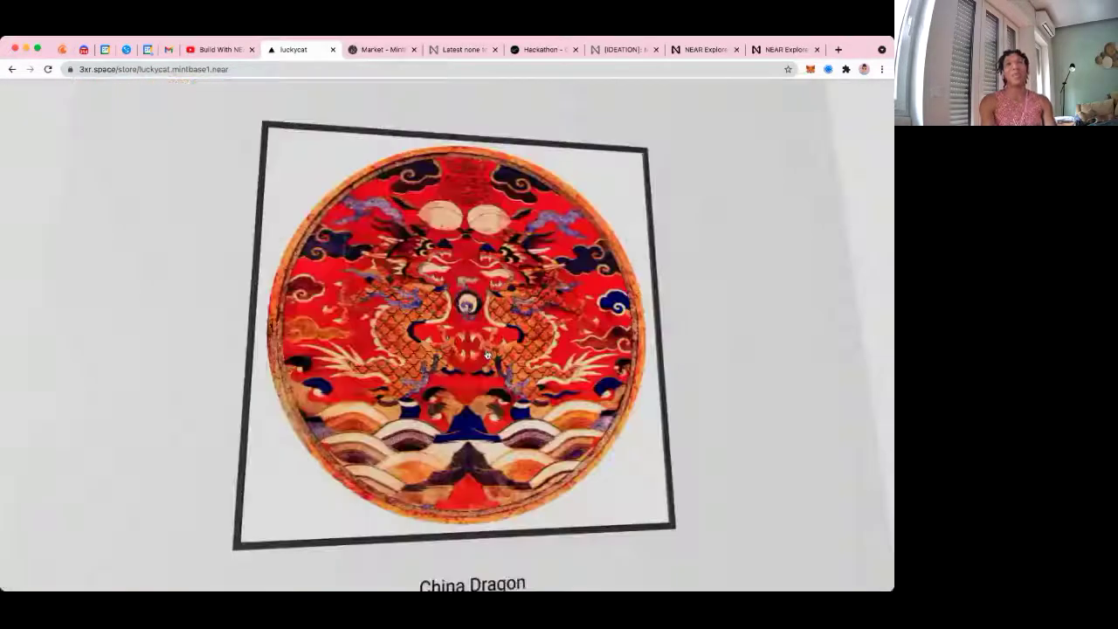
left_click(487, 354)
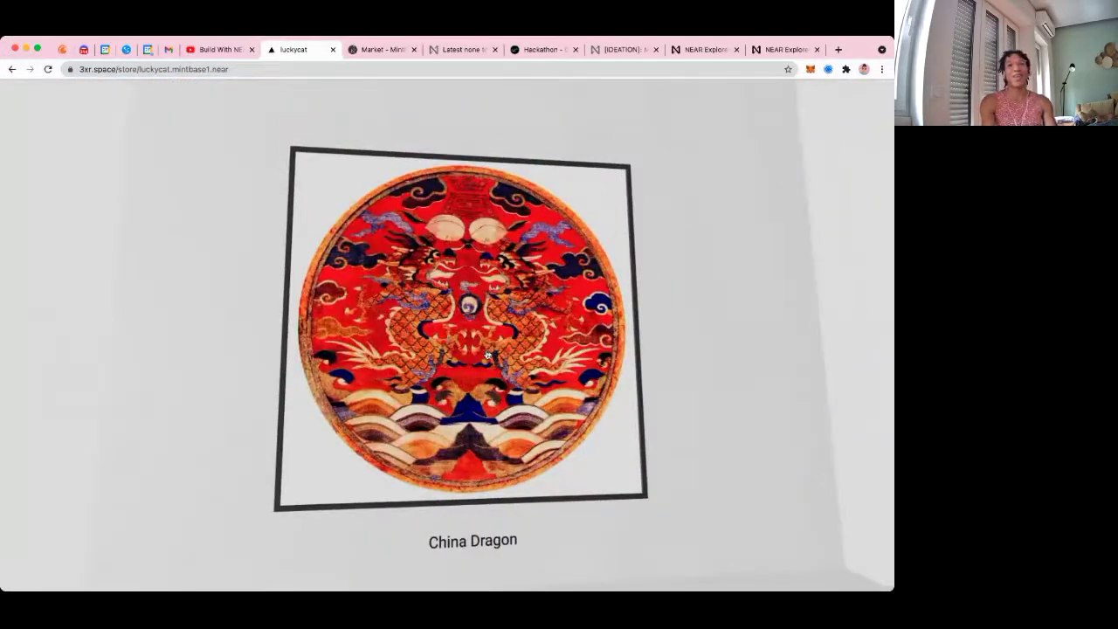
scroll(488, 354, "up", 5)
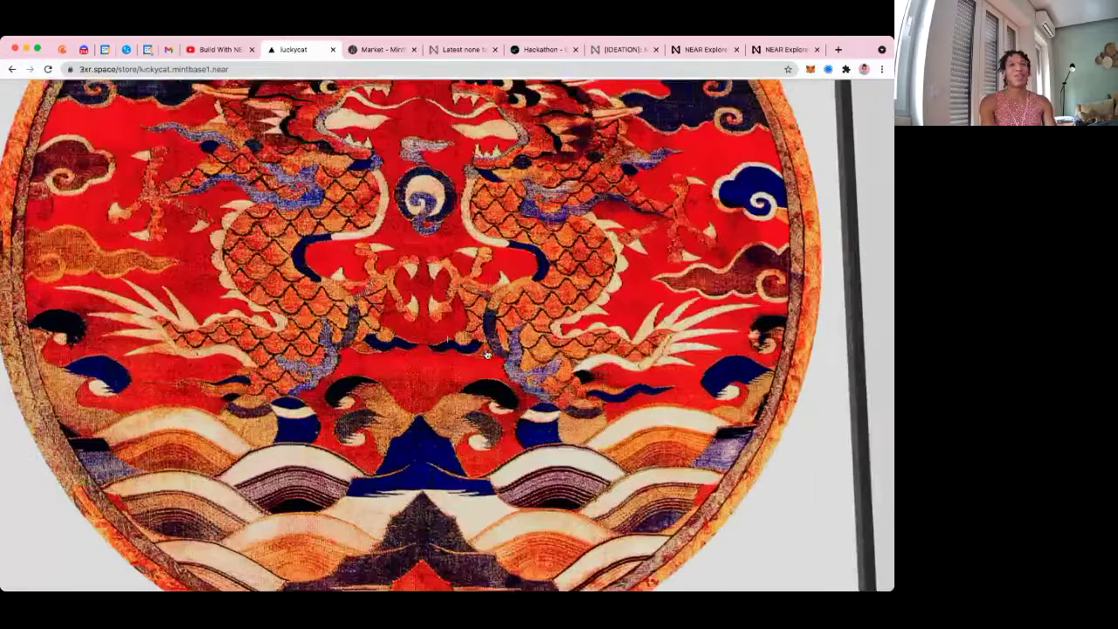
scroll(487, 354, "down", 5)
Look toward the black dragon painting, exit the gallery, and switch to the createbase Hackathon tab
key("Left")
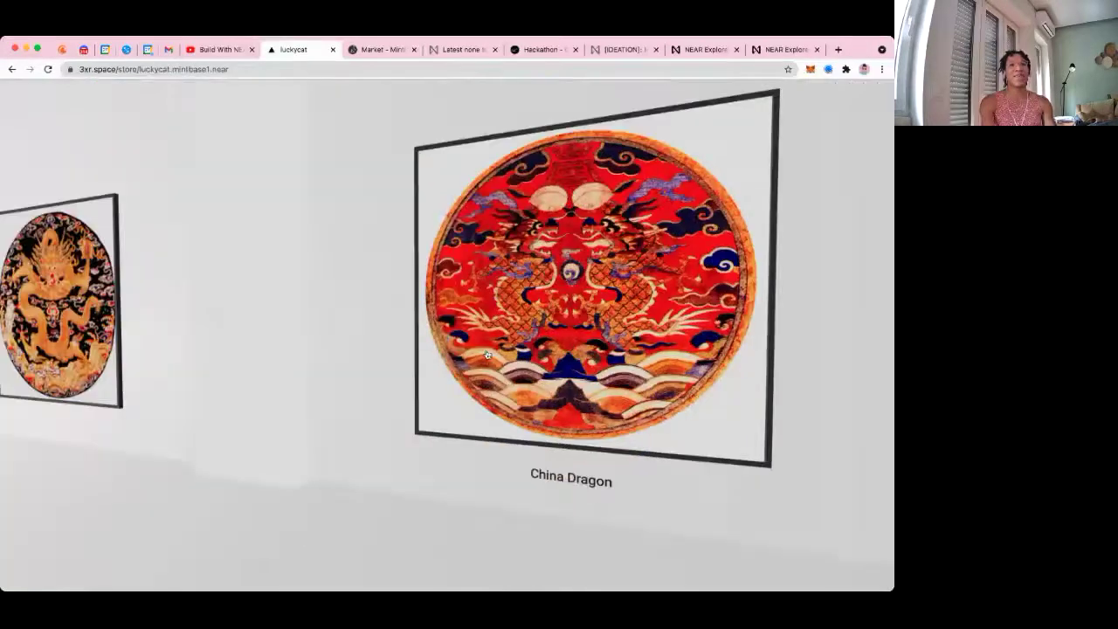
scroll(487, 353, "up", 5)
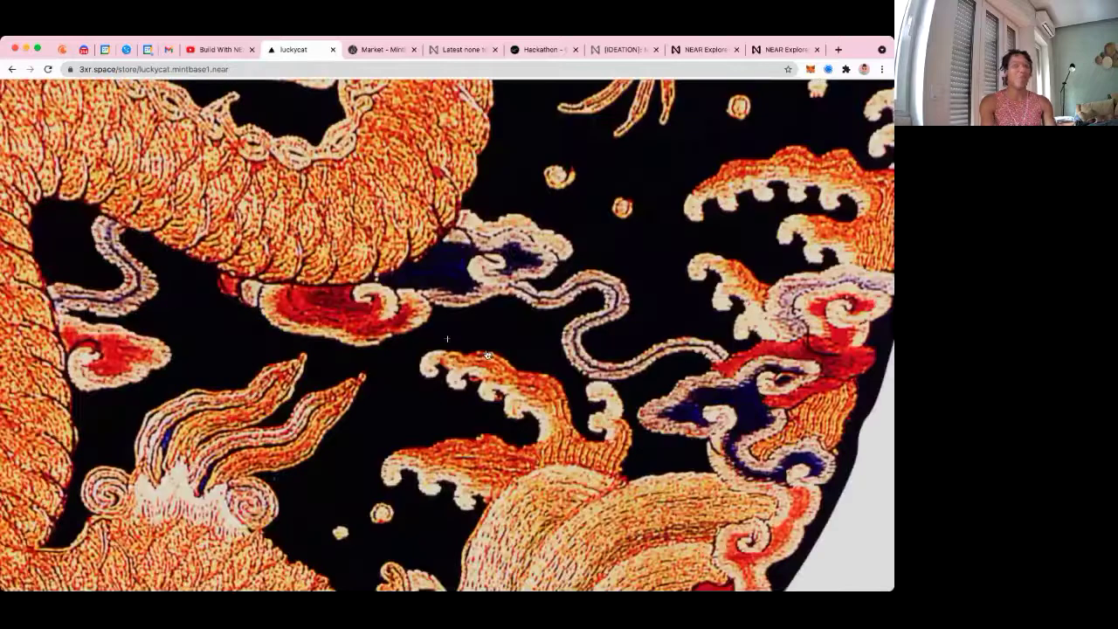
scroll(487, 354, "down", 4)
key("Escape")
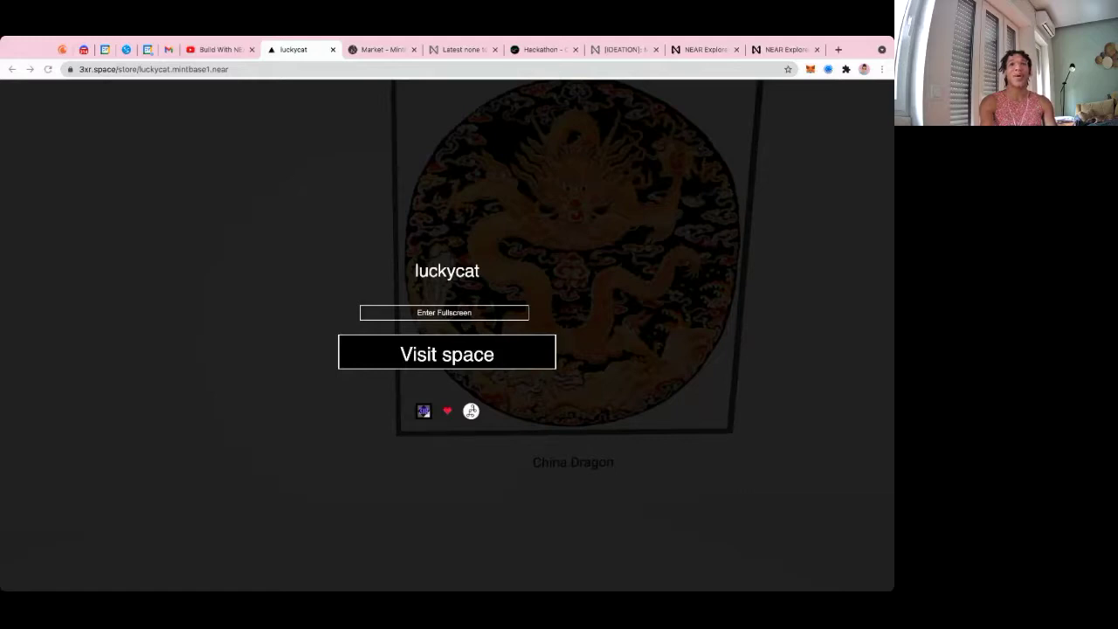
left_click(519, 50)
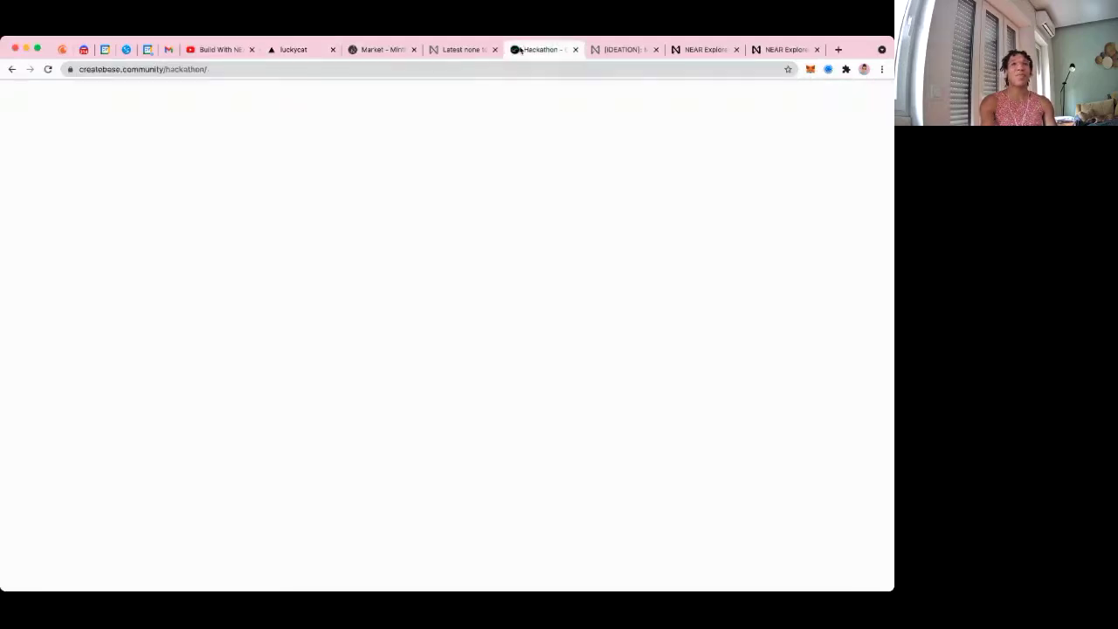
Show the hackathon's Bounty DAOs section with its eight NEAR prize cards, including VR-DAO and Metagov
left_click(215, 69)
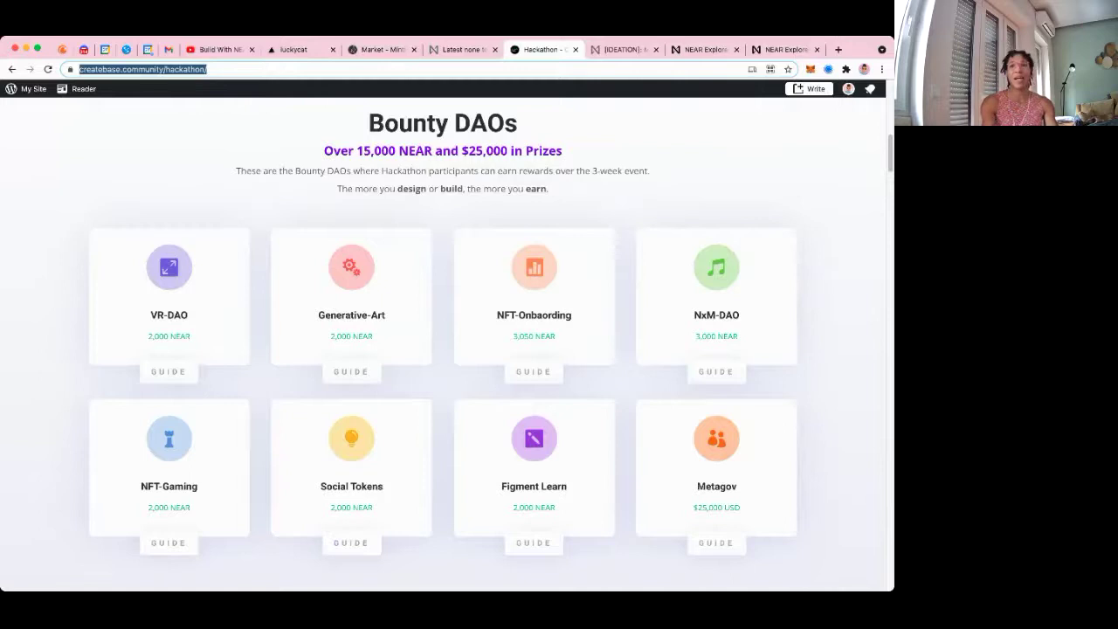
key("super+Tab")
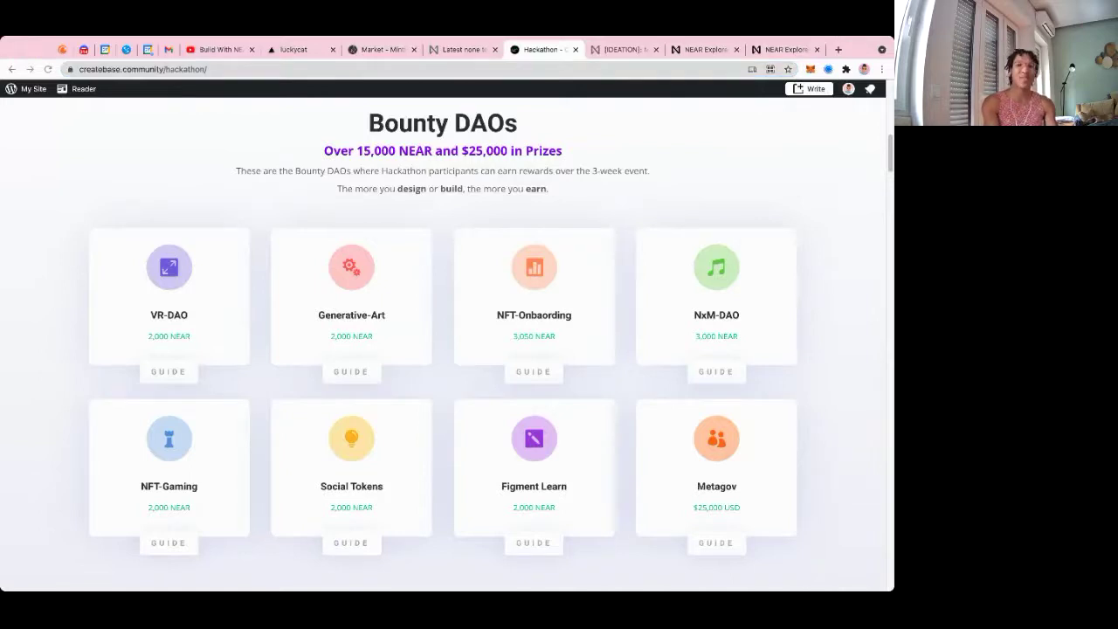